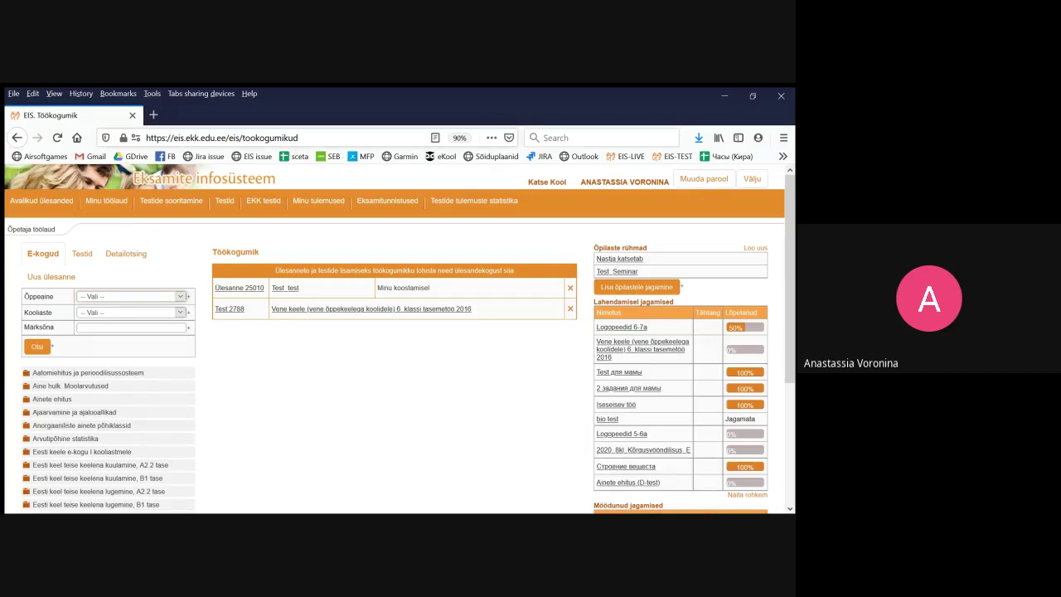
drag(243, 138, 146, 138)
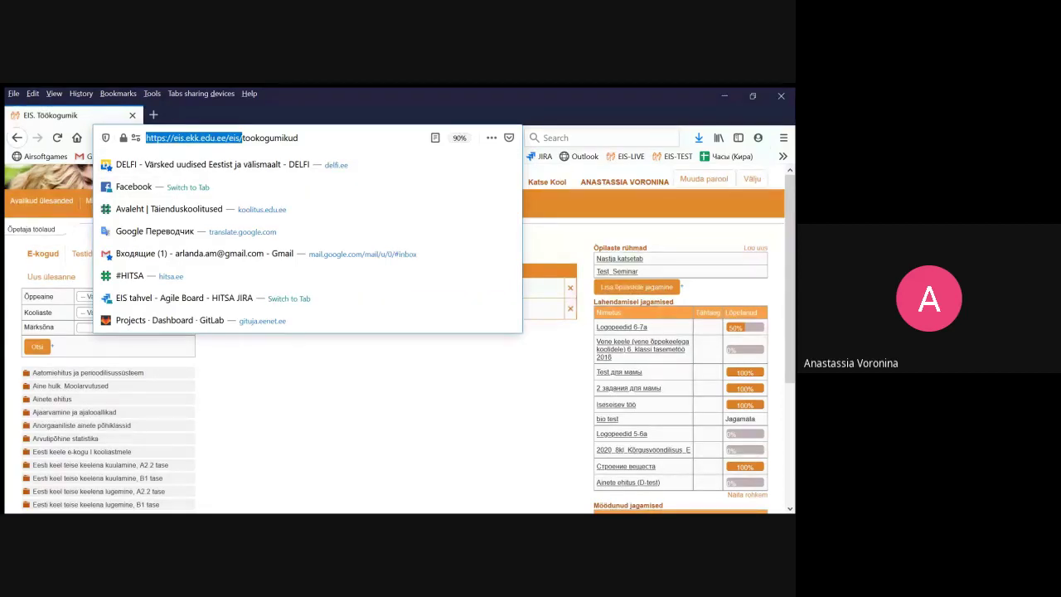
key(alt+Tab)
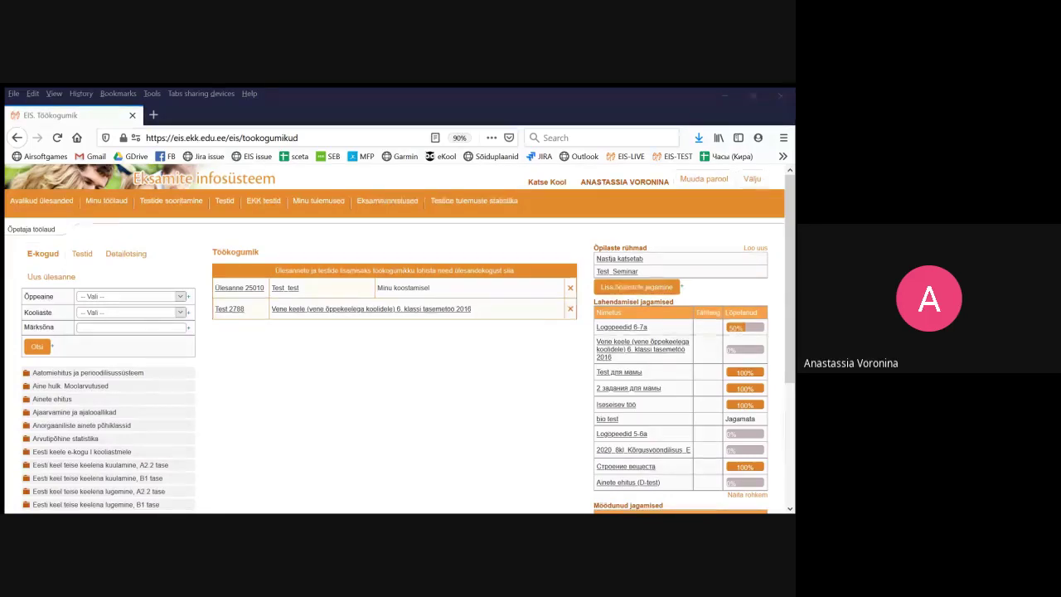
drag(243, 139, 146, 138)
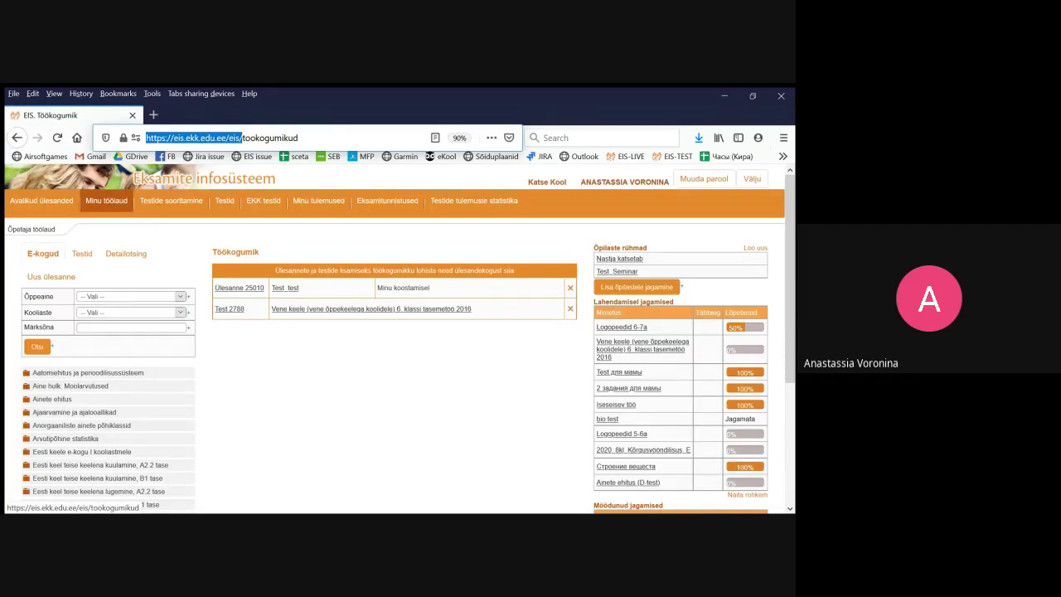
Open the Minu töölaud page and look over its e-collections, work collection, student groups and shared assignments
click(106, 200)
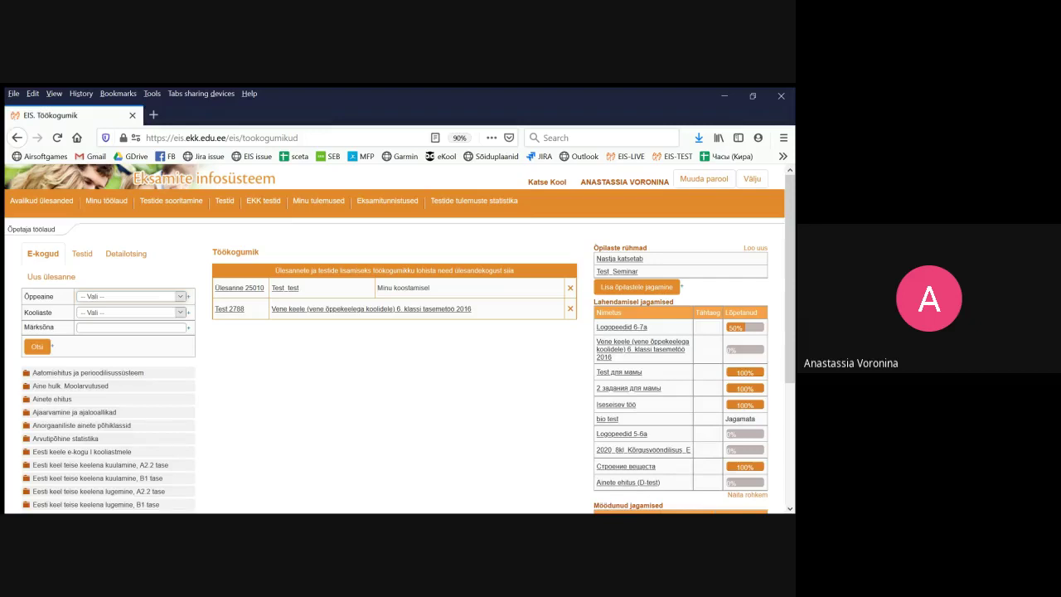
scroll(397, 339, down, 1)
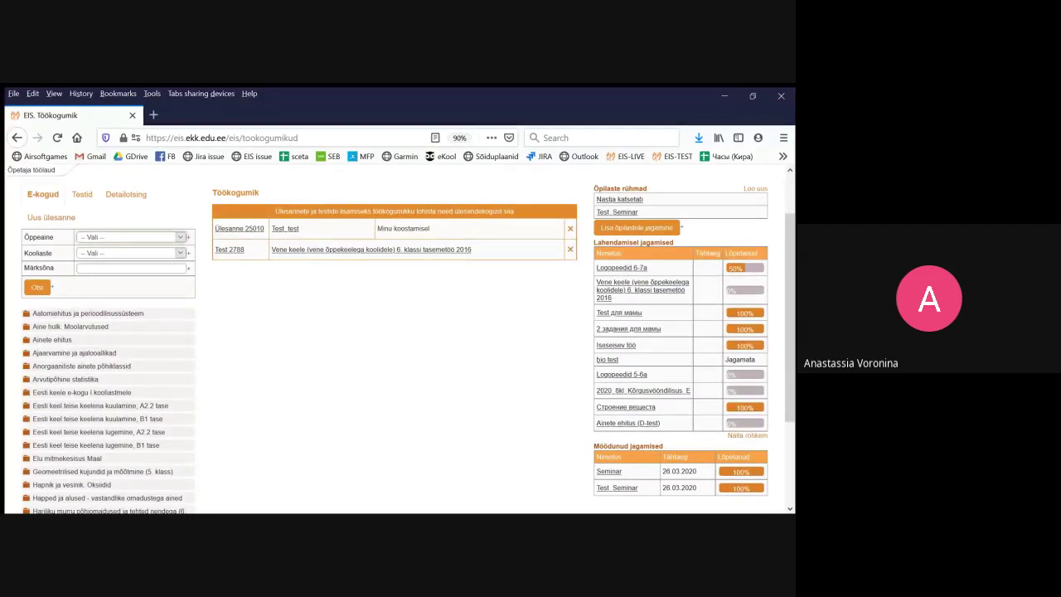
scroll(50, 276, up, 2)
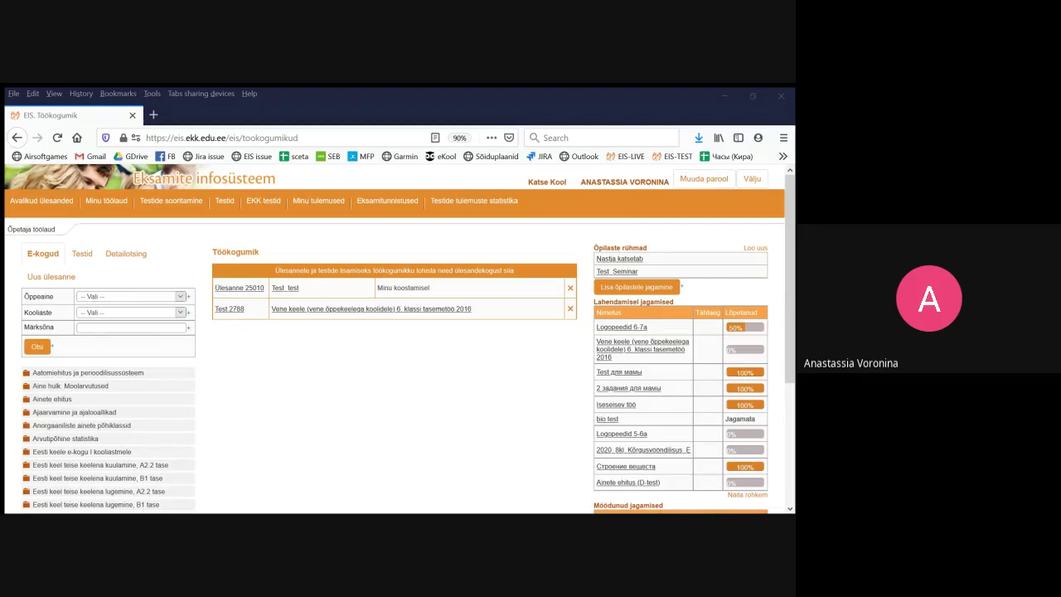
key(alt+Tab)
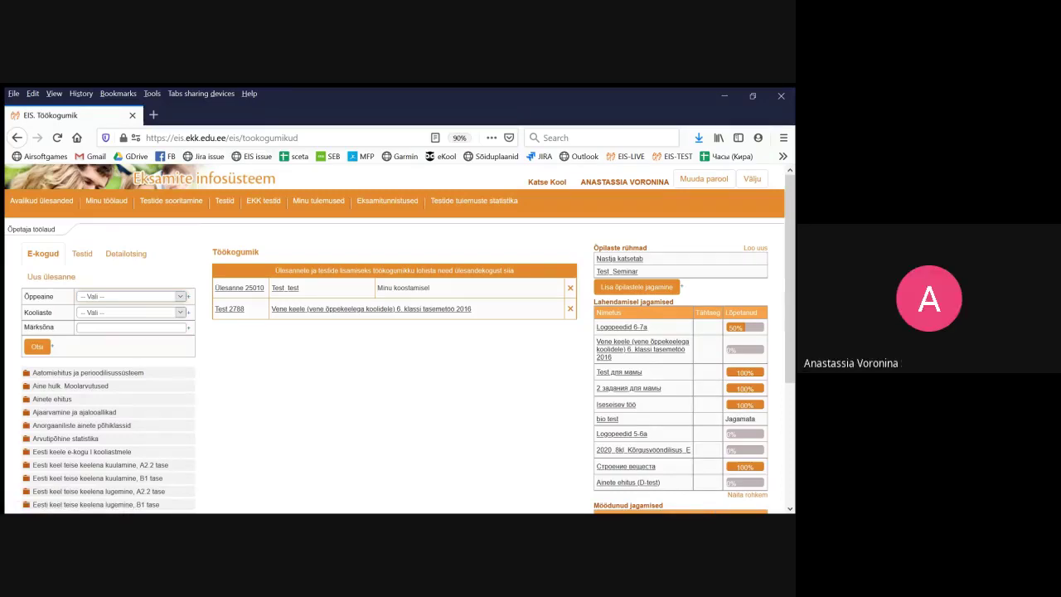
key(alt+Tab)
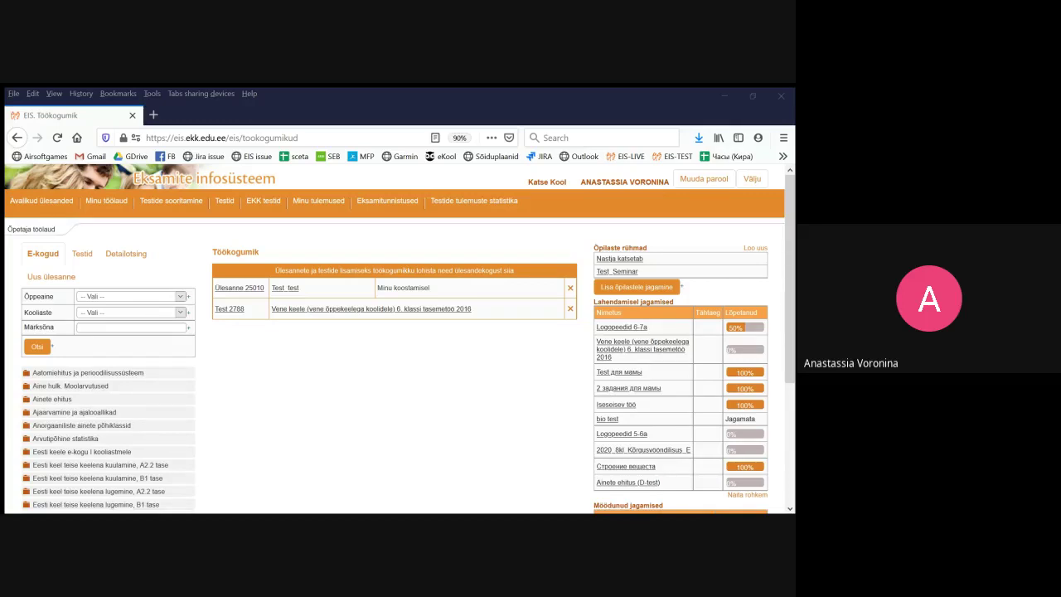
key(alt+Tab)
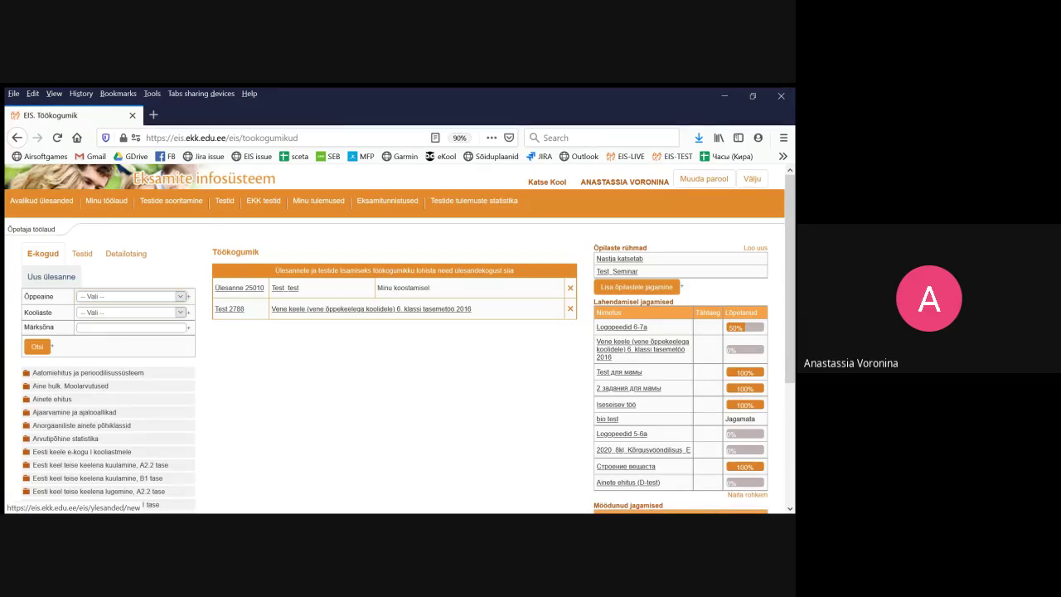
Start a new exercise (Uus ülesanne) and title it with the author's first name followed by "делает задание на семинаре"
click(51, 276)
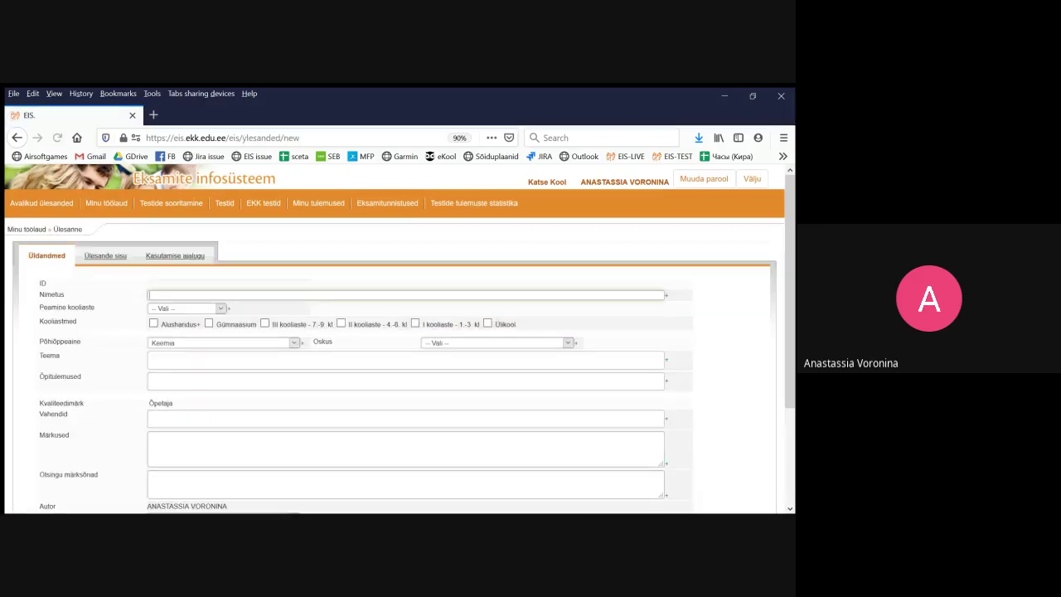
scroll(399, 338, down, 2)
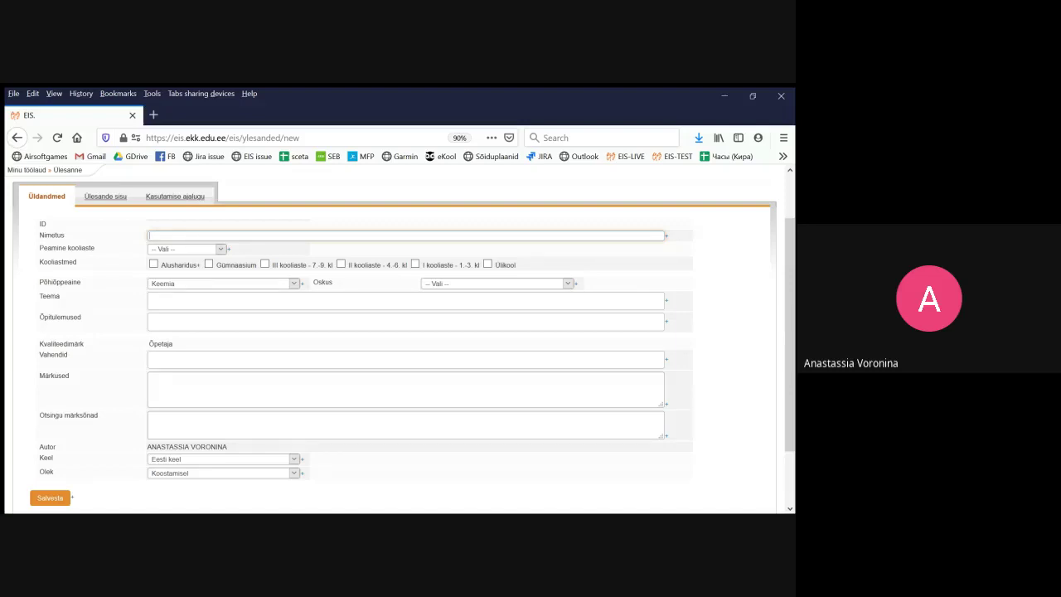
click(293, 283)
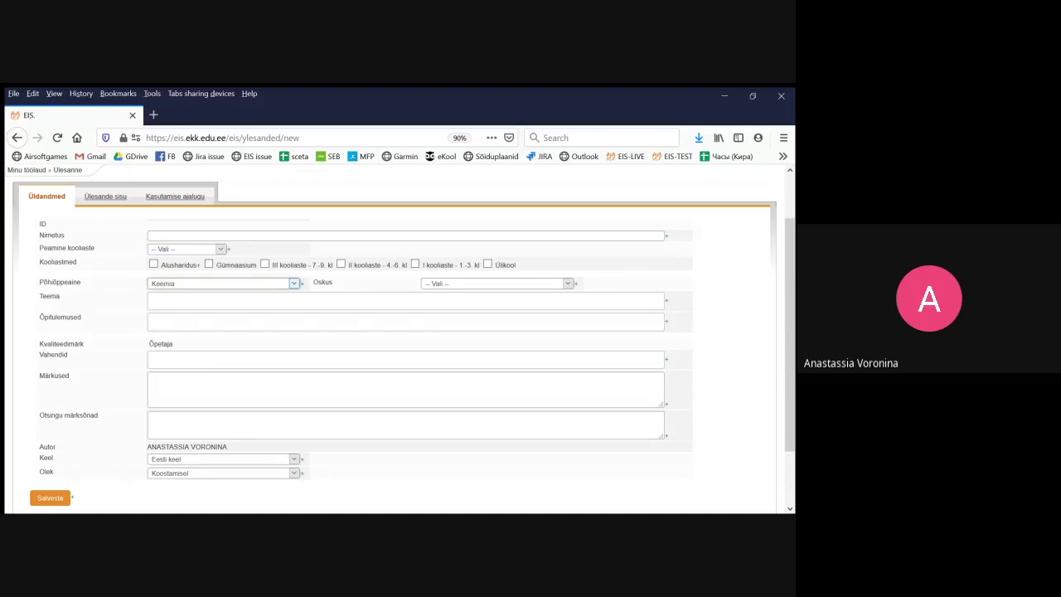
click(216, 236)
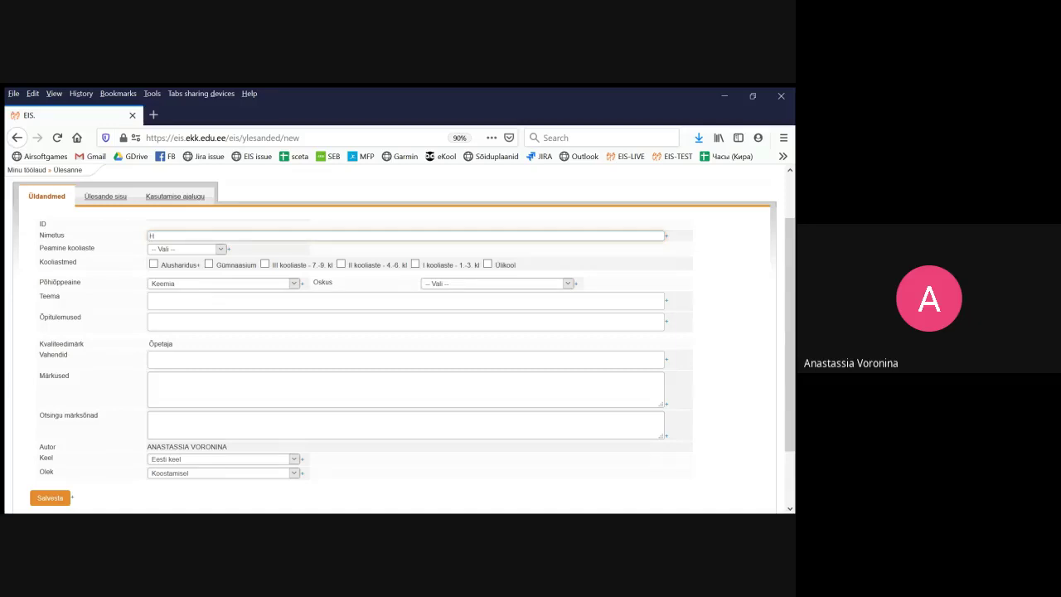
text(Настя делает задание на семинаре)
View the Minu töölaud page in a separate browser tab and return to the new exercise form
key(alt+Tab)
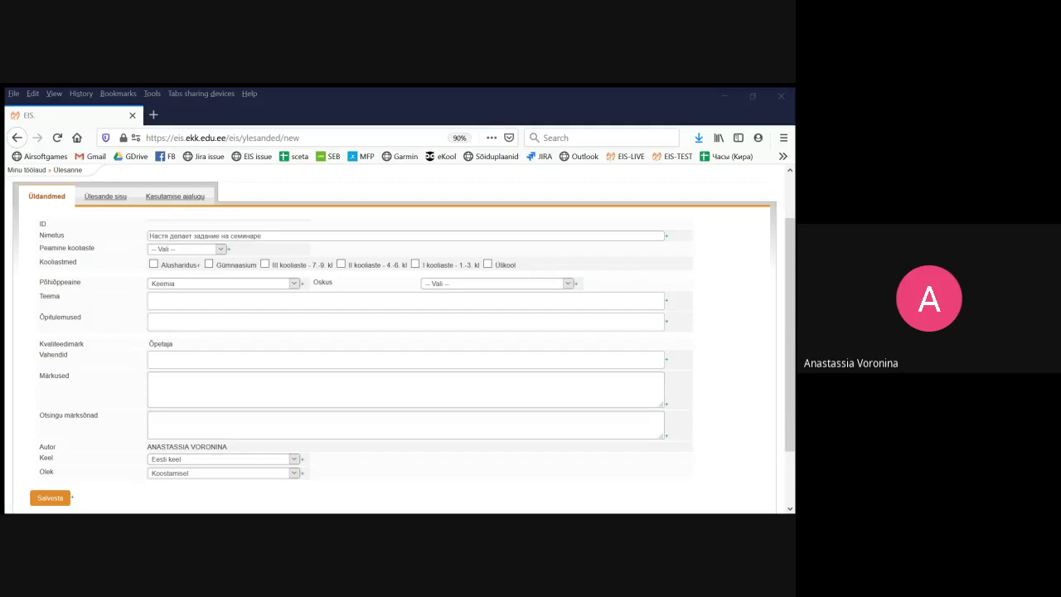
scroll(397, 338, up, 2)
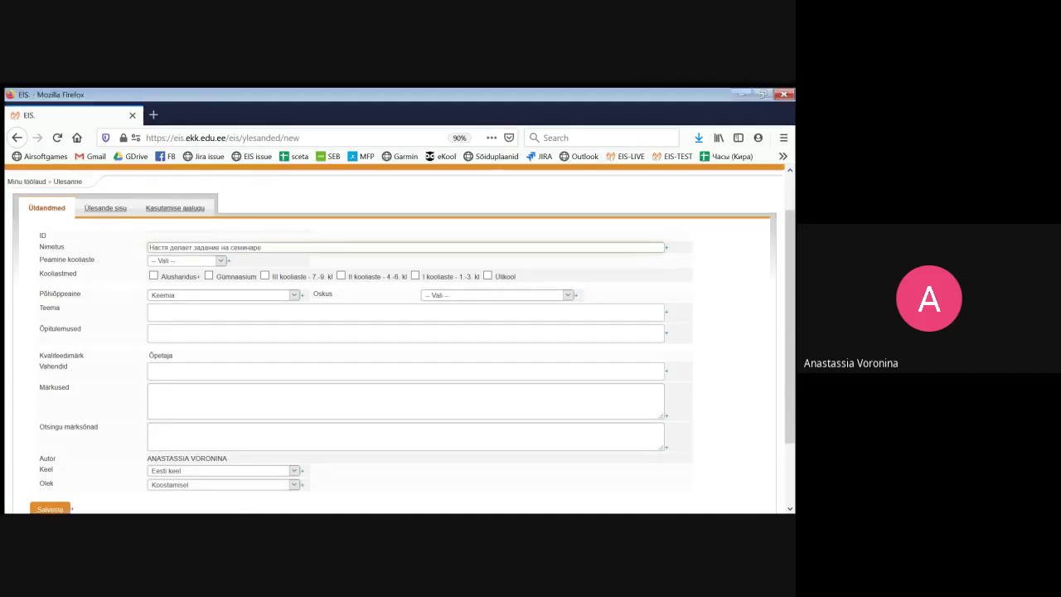
right_click(106, 203)
click(148, 210)
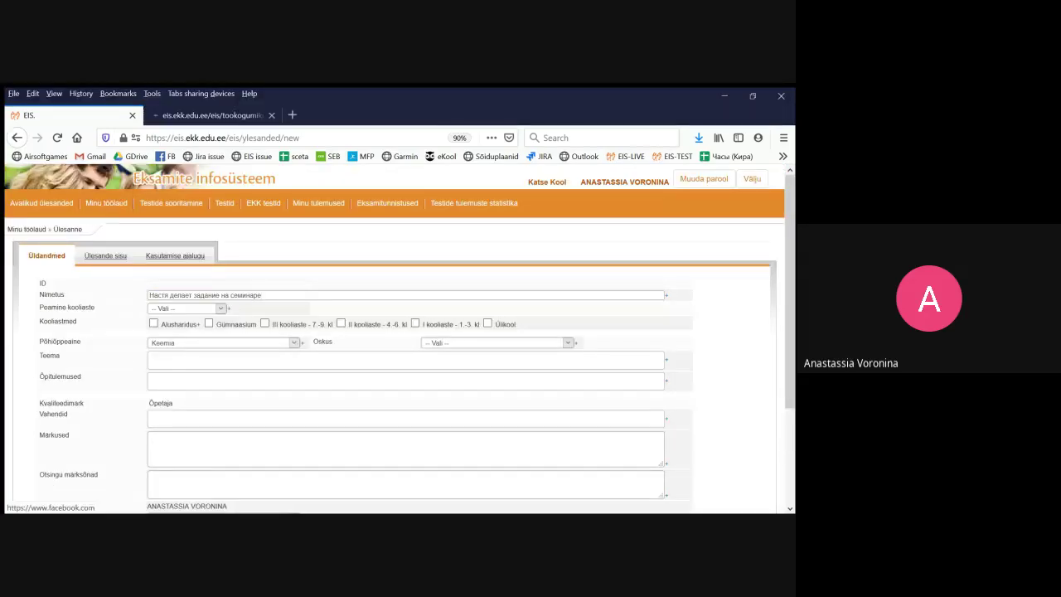
click(194, 115)
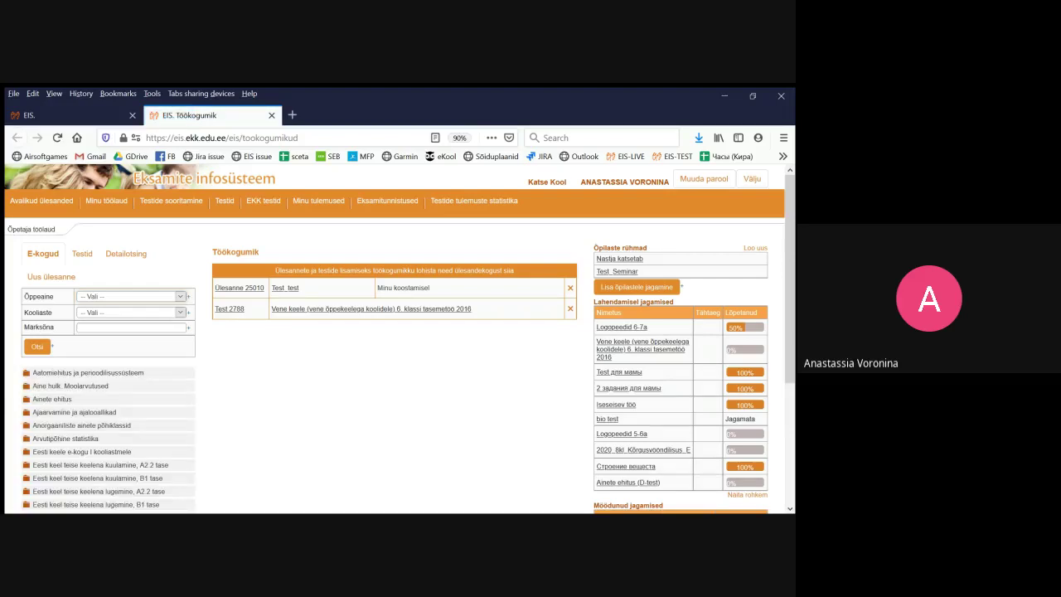
key(alt+Tab)
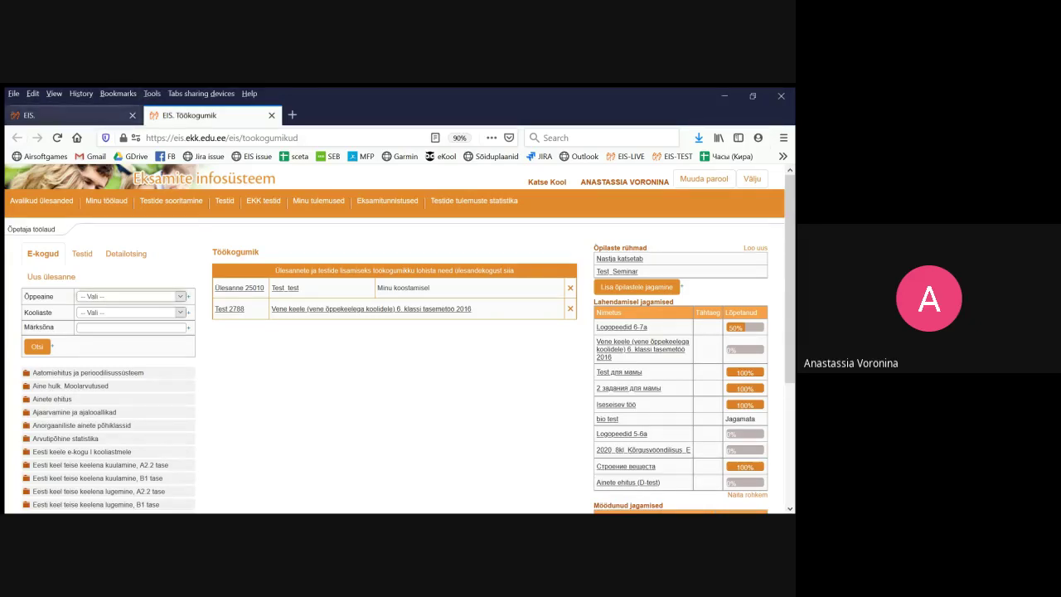
click(103, 115)
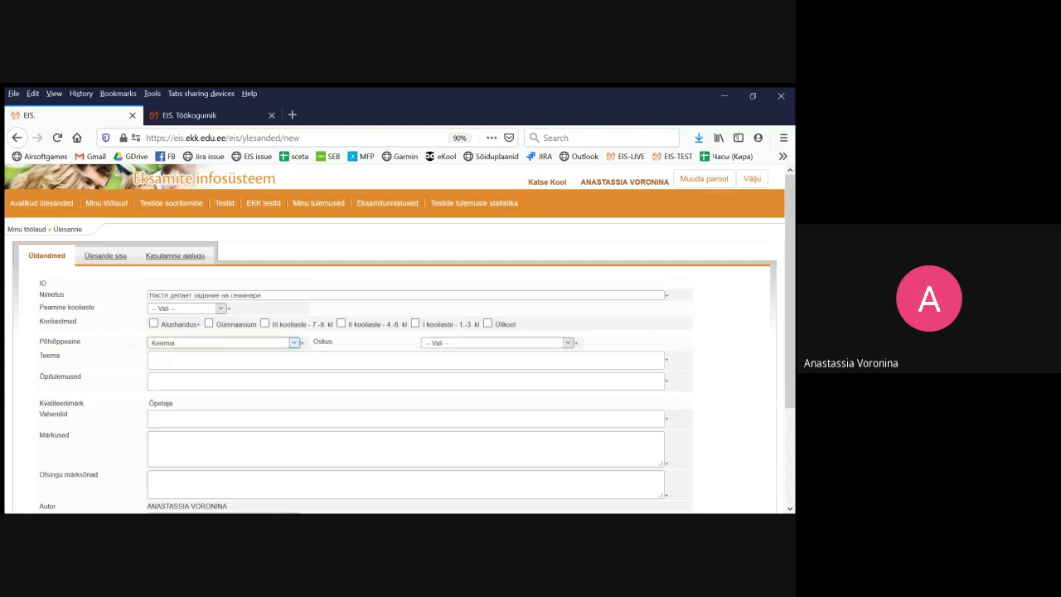
Try to save the new exercise with Põhiõppeaine left at "-- Vali --"
scroll(50, 426, down, 5)
click(49, 426)
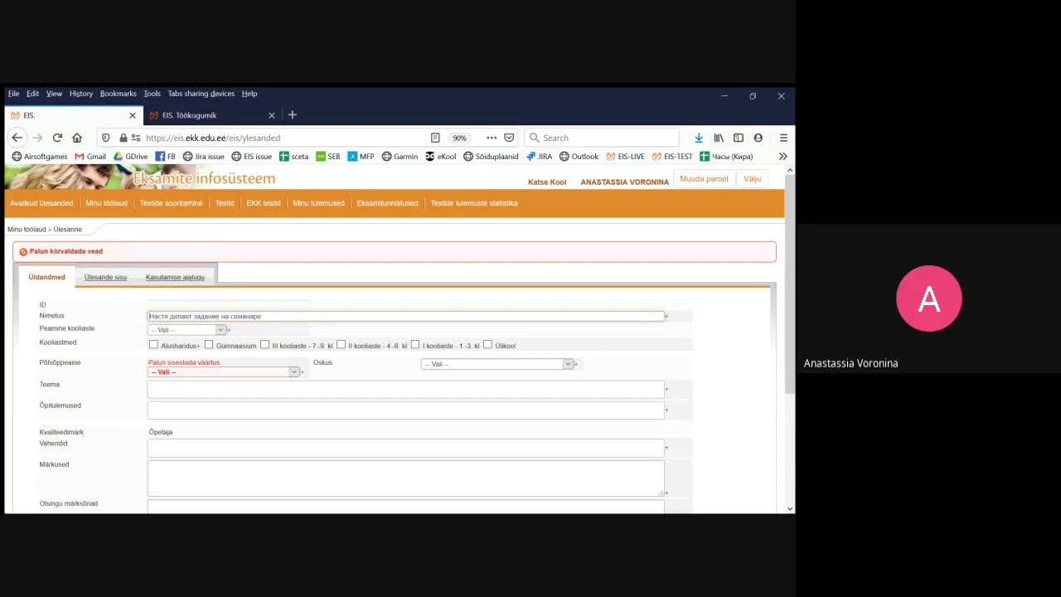
drag(105, 251, 29, 251)
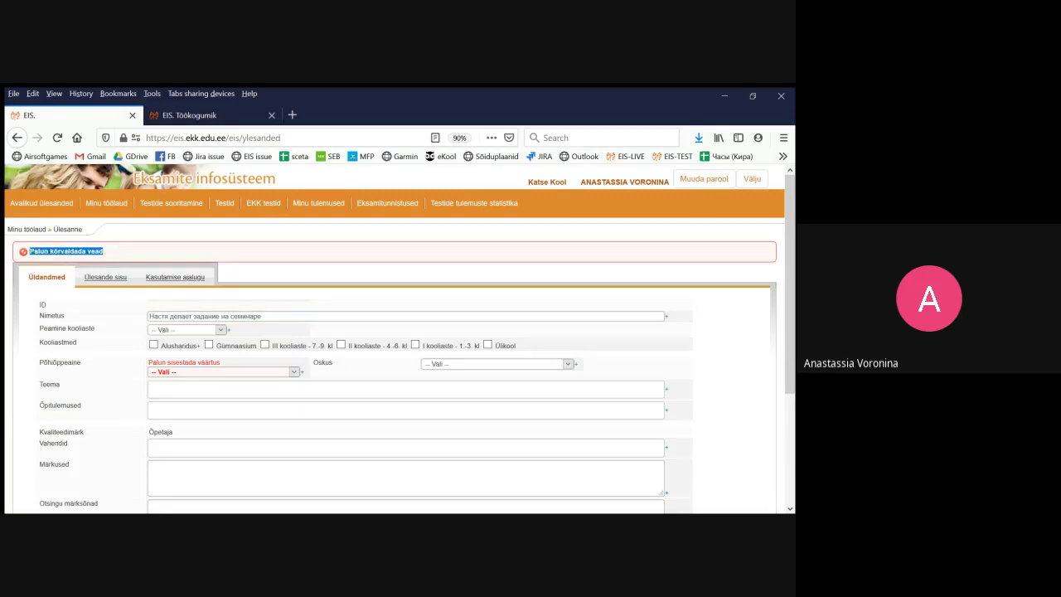
Set the main subject (Põhiõppeaine) to Keemia and save the exercise
scroll(398, 340, down, 2)
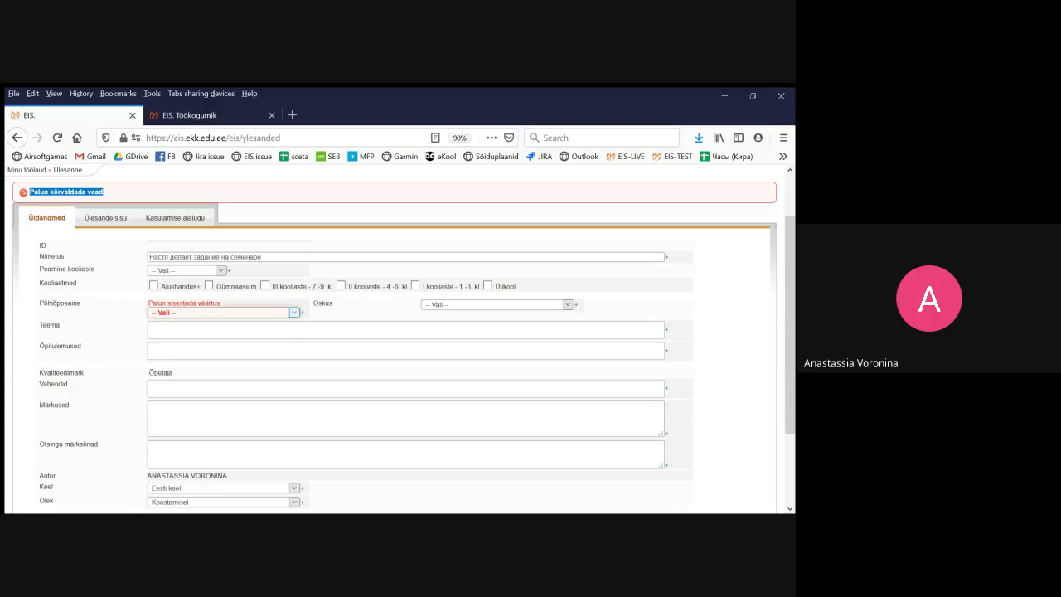
click(166, 312)
scroll(398, 340, down, 3)
click(49, 425)
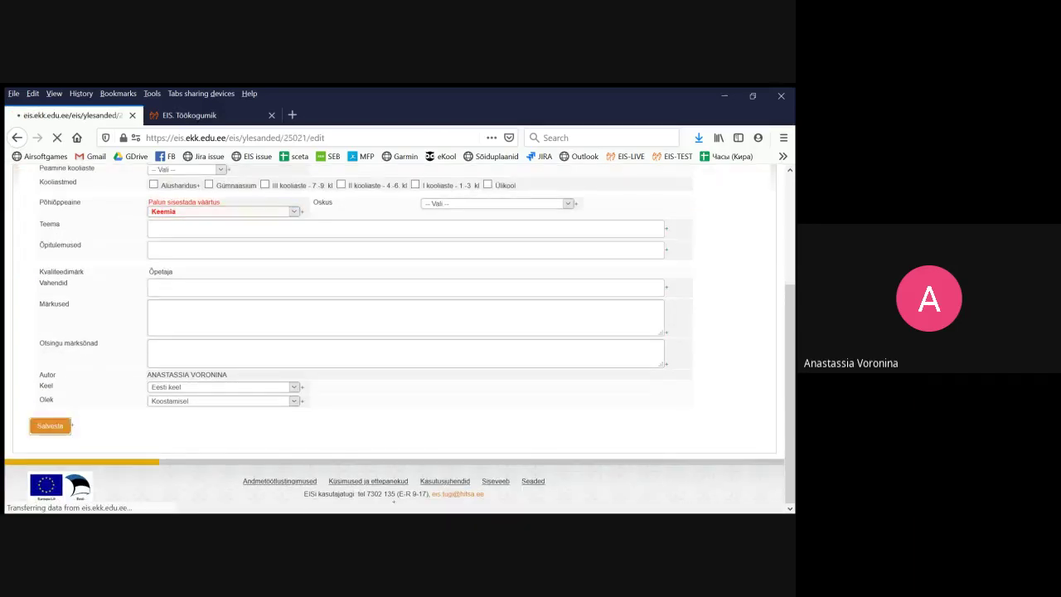
Add the topic "Aatommass ja molekulmass" from the atomic structure group to the exercise's Teema field
scroll(398, 340, down, 2)
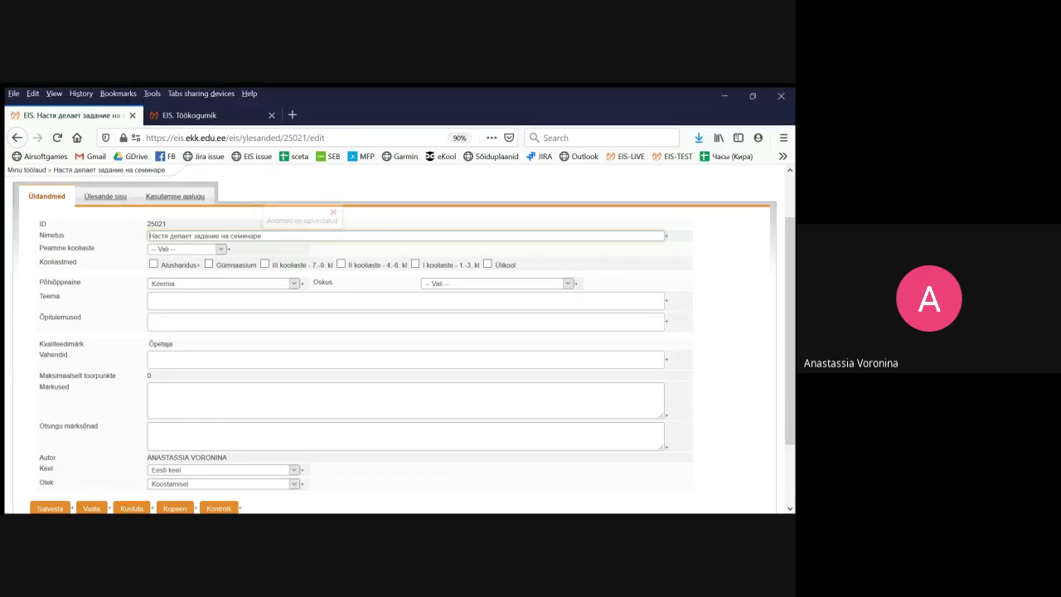
click(405, 300)
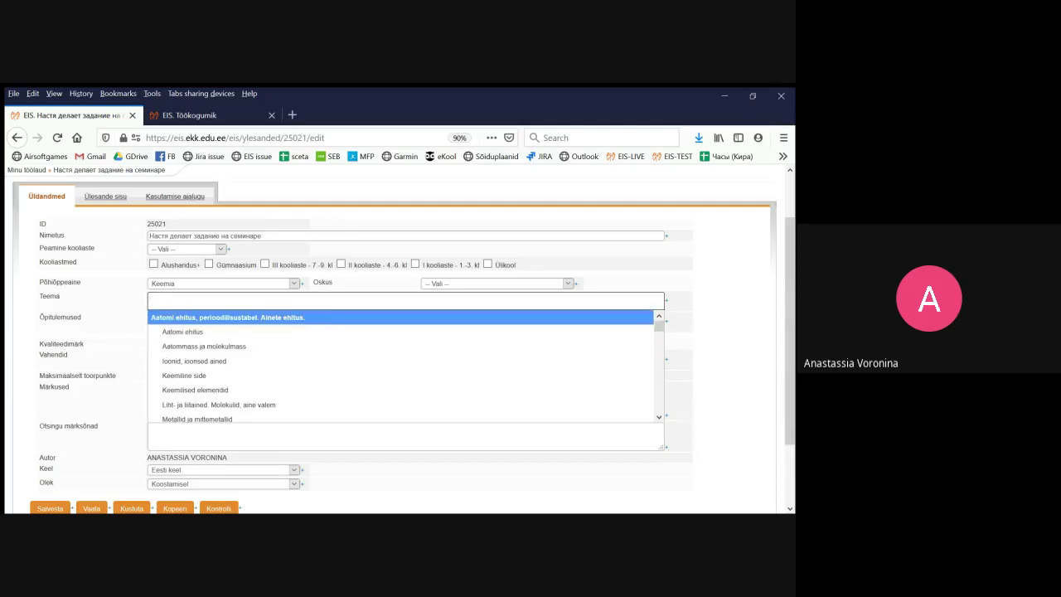
scroll(400, 359, down, 3)
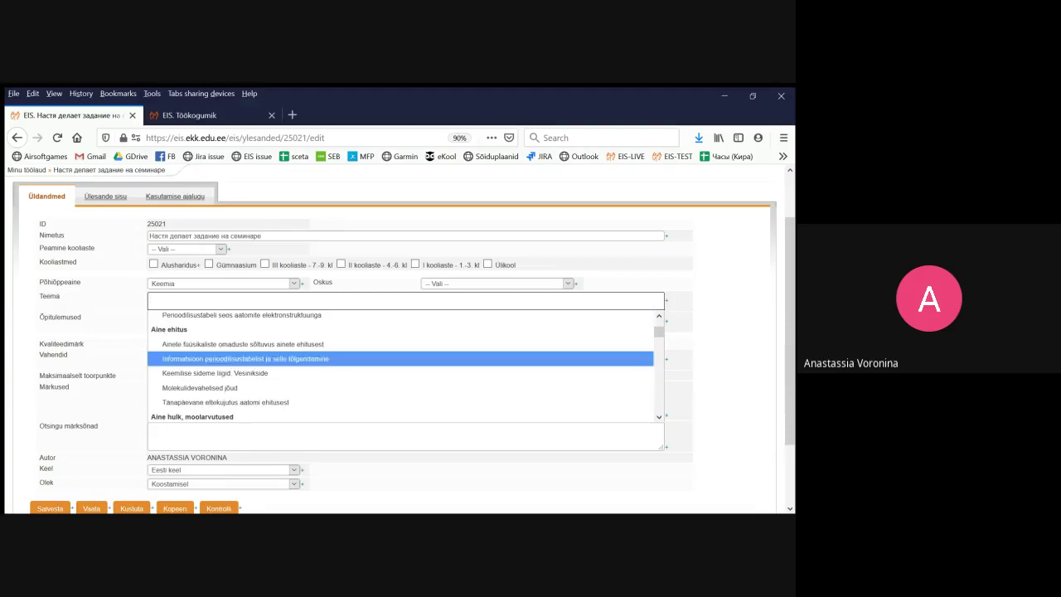
scroll(400, 360, up, 3)
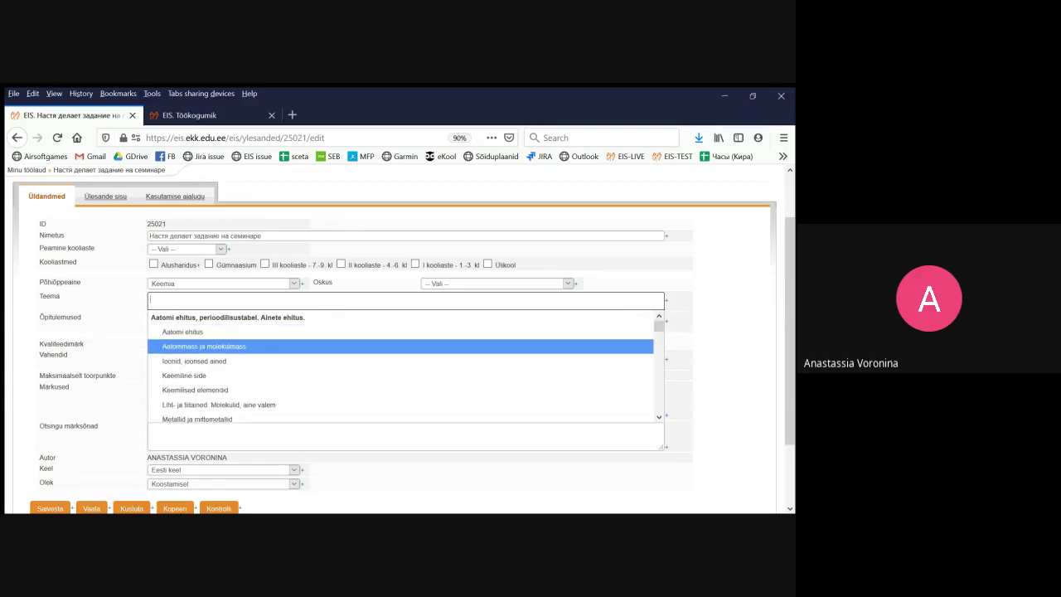
click(401, 347)
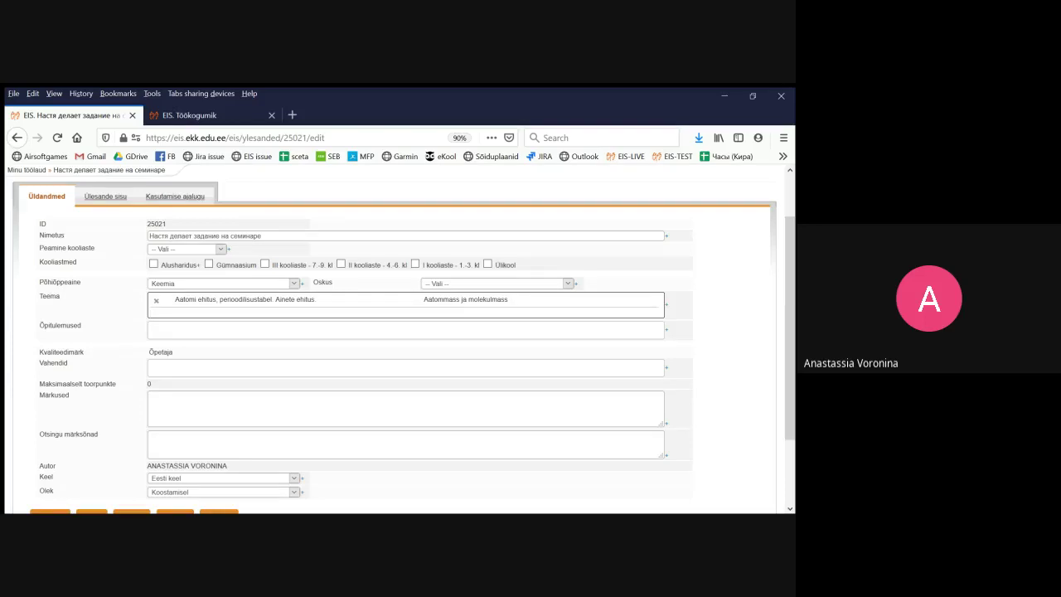
Check the options offered for Õpitulemused and point out the exercise's Kvaliteedimärk value
click(406, 330)
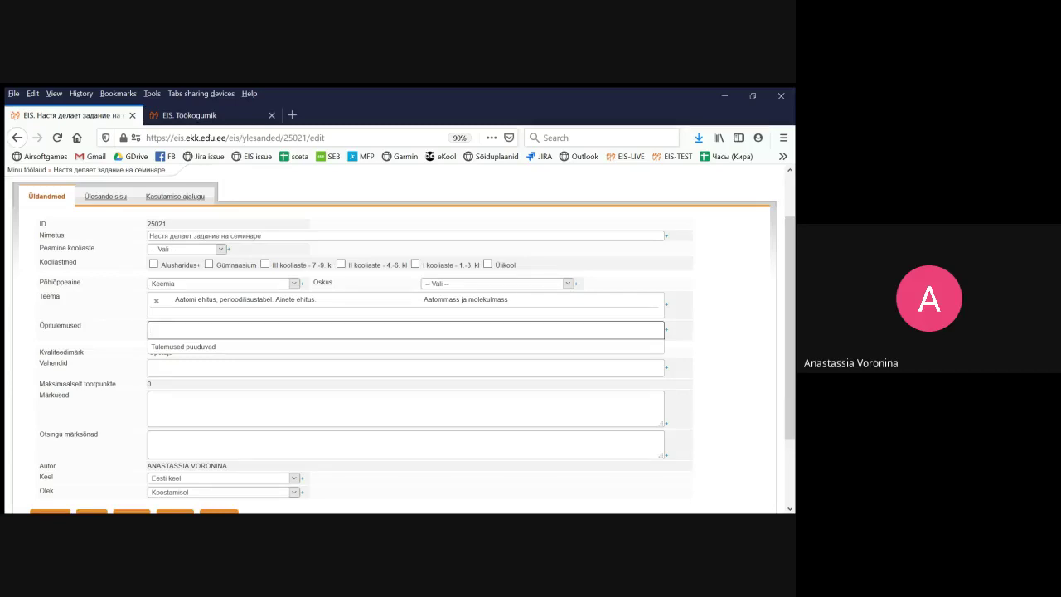
key(Escape)
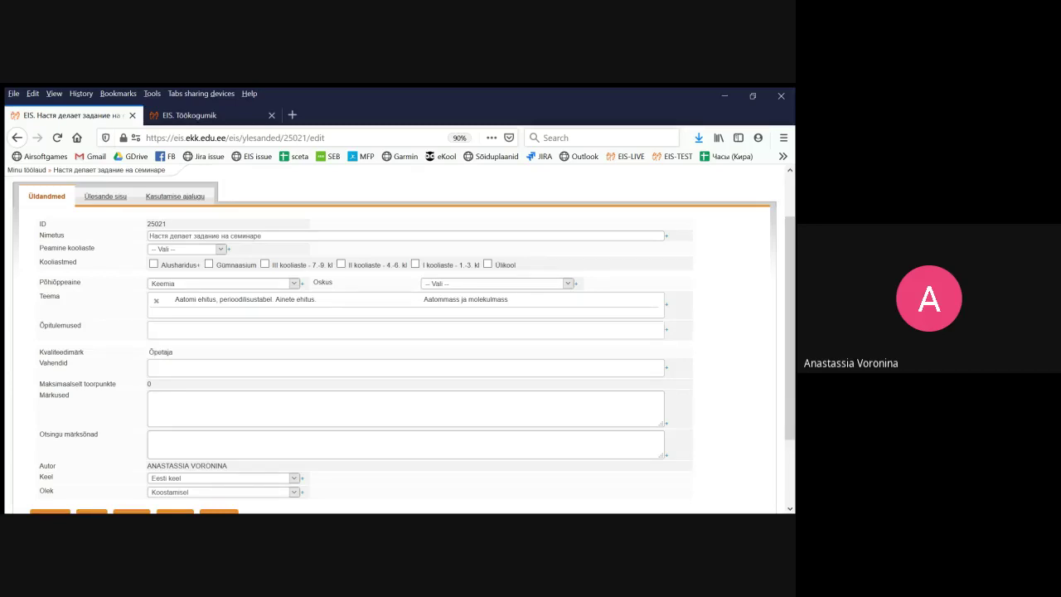
double_click(161, 352)
Look through the aids offered for Vahendid, from Atlas to Taskuarvuti, without choosing one
click(198, 368)
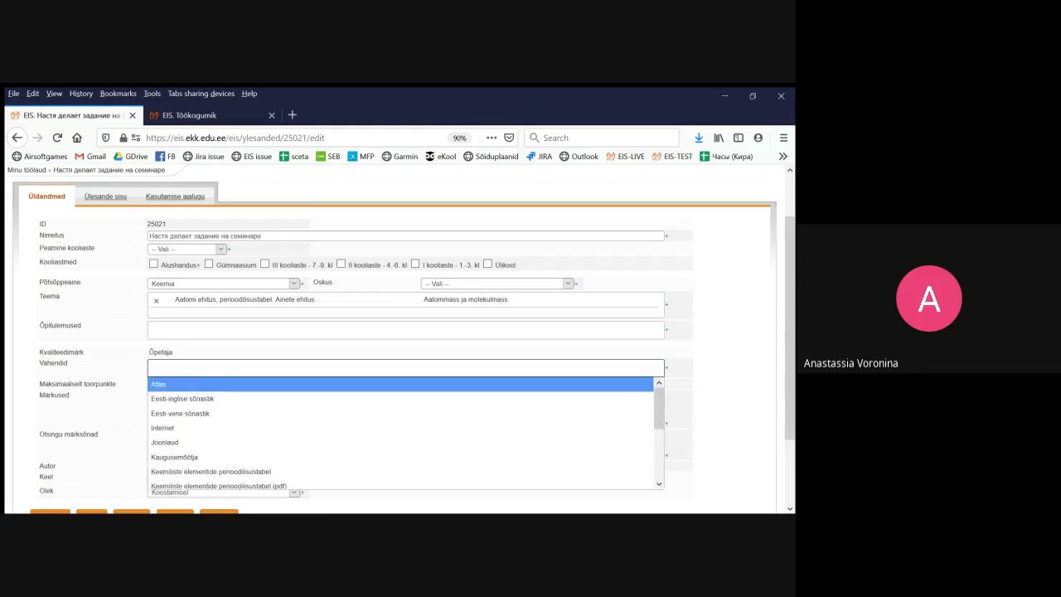
key(Down)
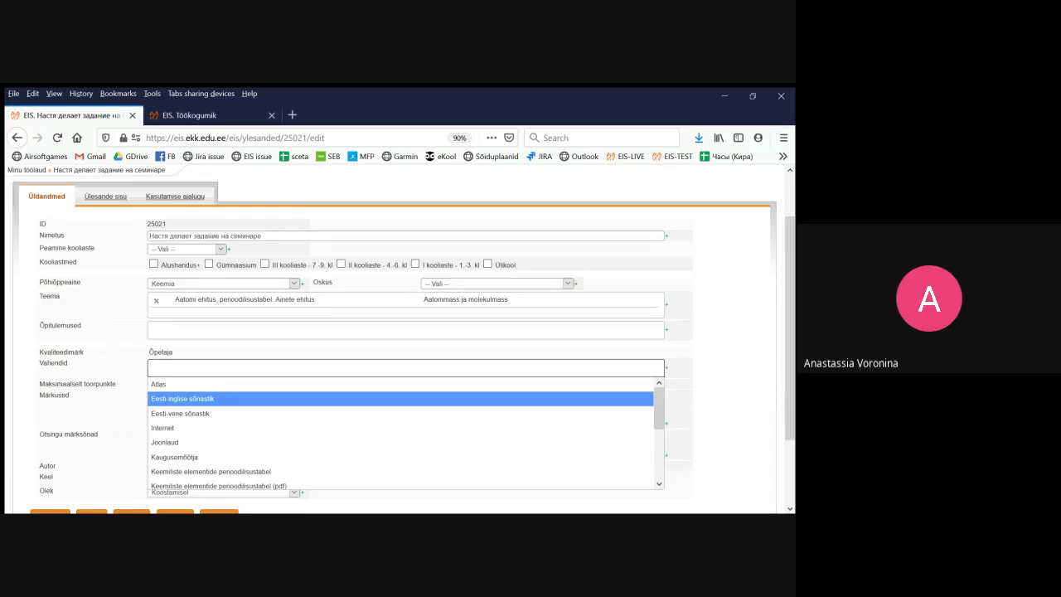
key(Down)
key(Down)
key(Down)
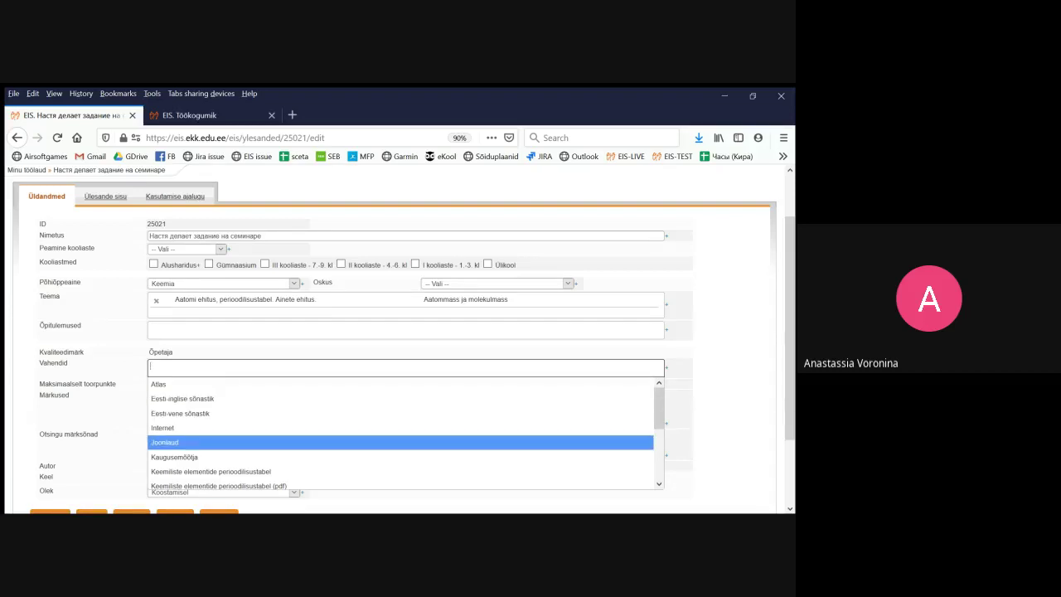
key(Up)
key(Up)
key(Up)
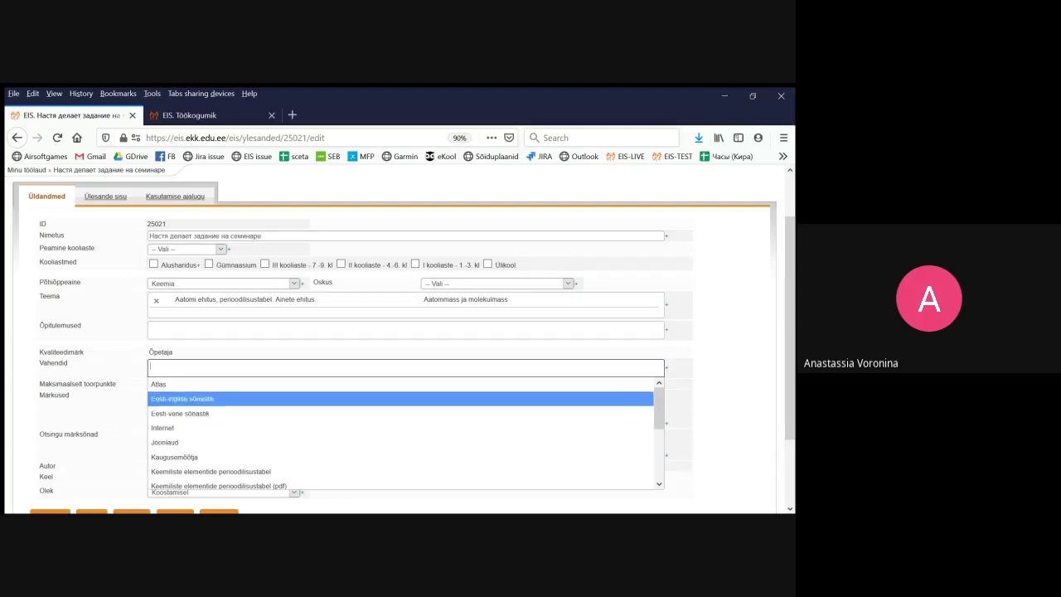
key(Up)
key(Down)
key(Up)
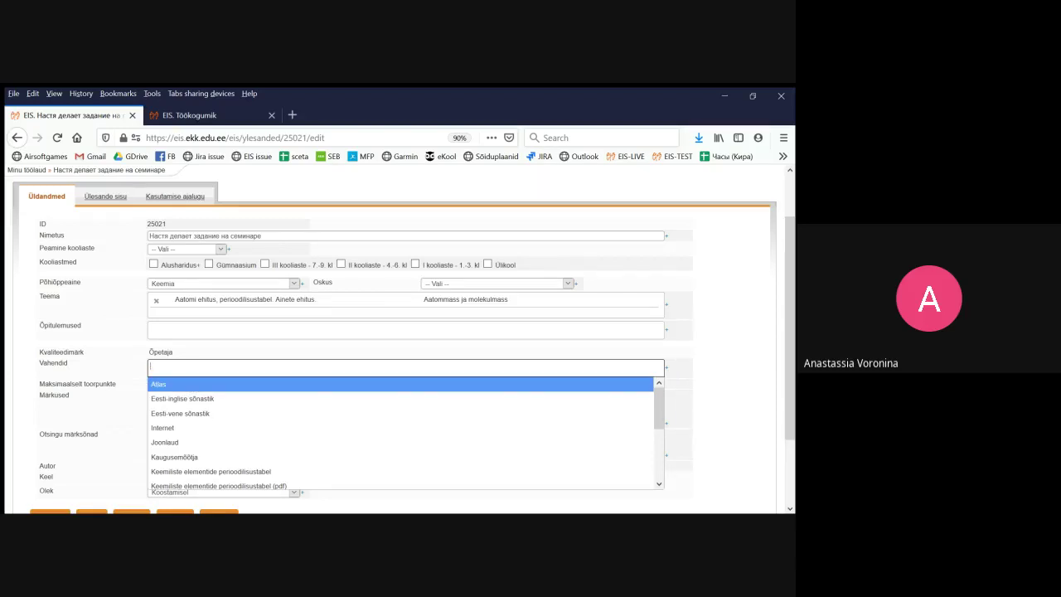
key(Down)
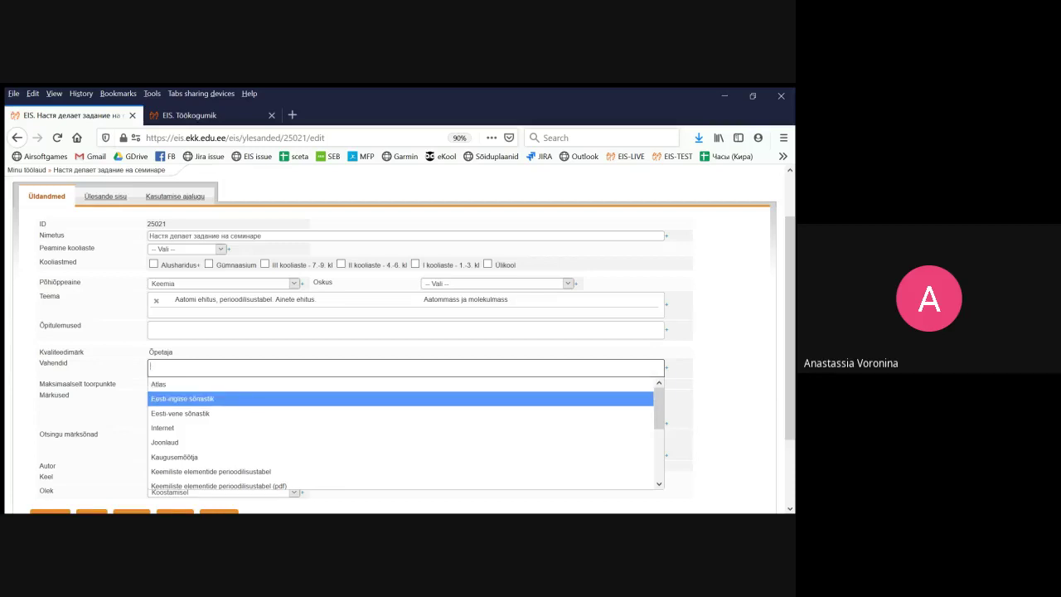
key(Down)
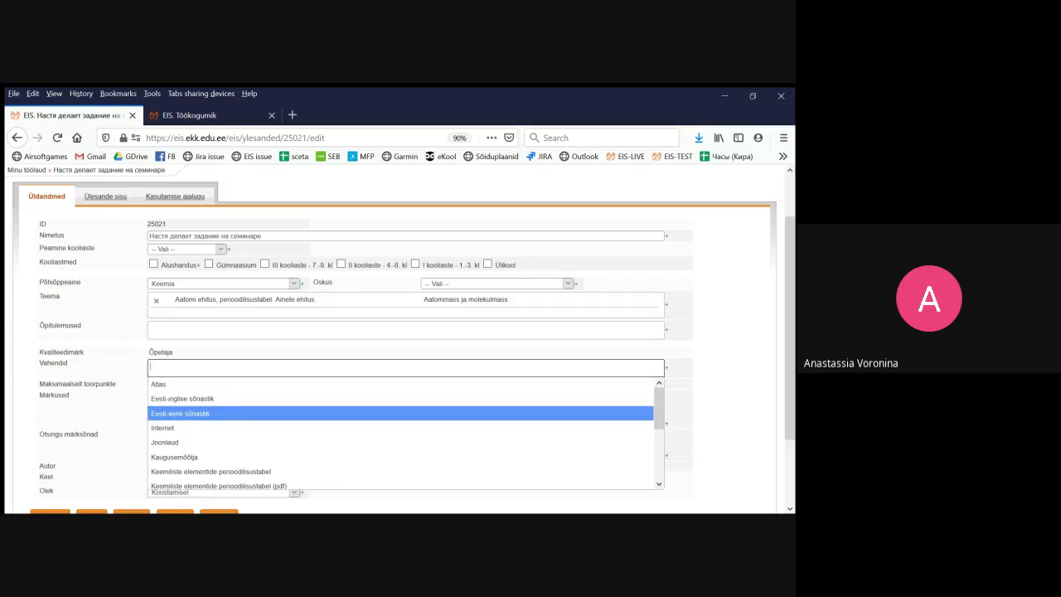
key(Up)
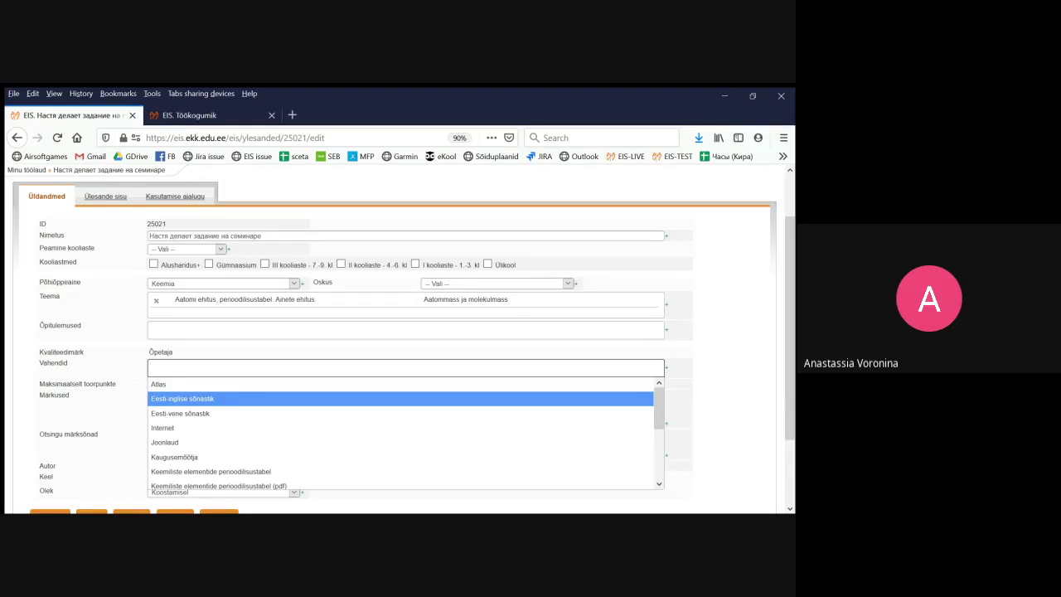
key(Down)
key(Down)
key(Down)
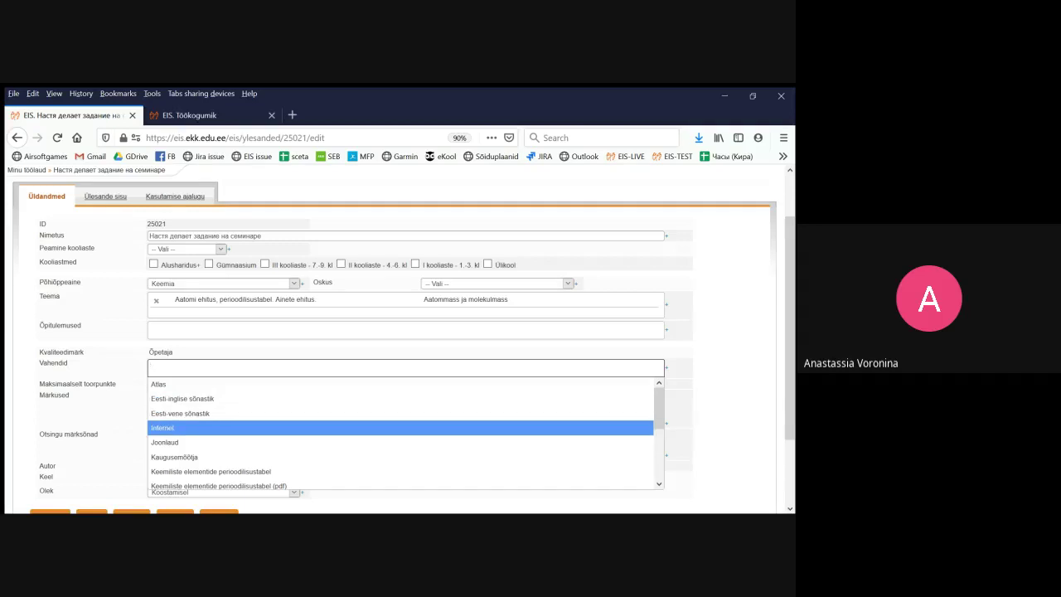
key(Down)
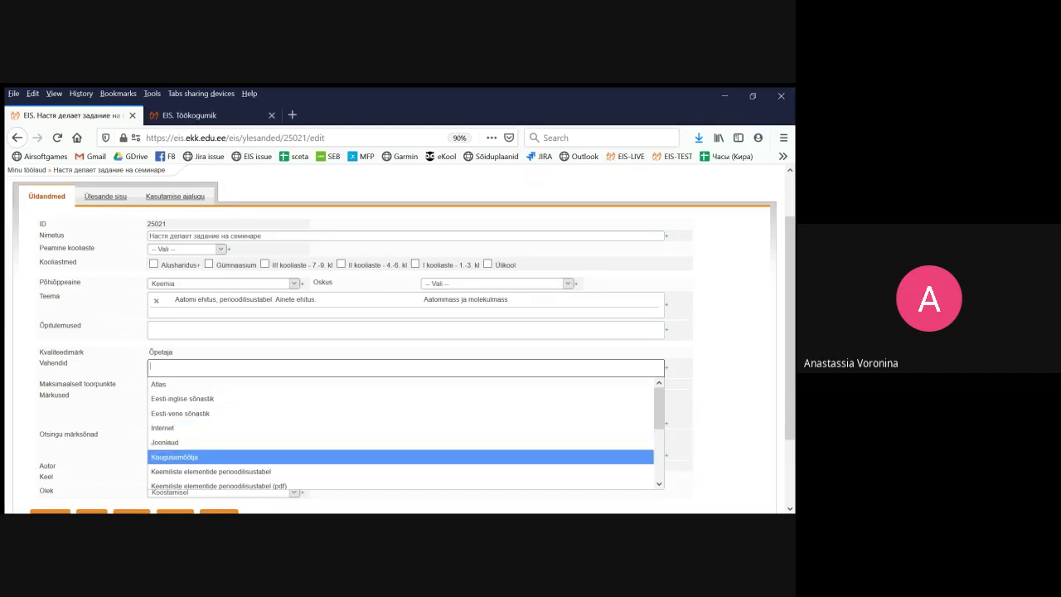
key(Down)
key(Down)
key(Up)
key(Up)
scroll(401, 431, down, 1)
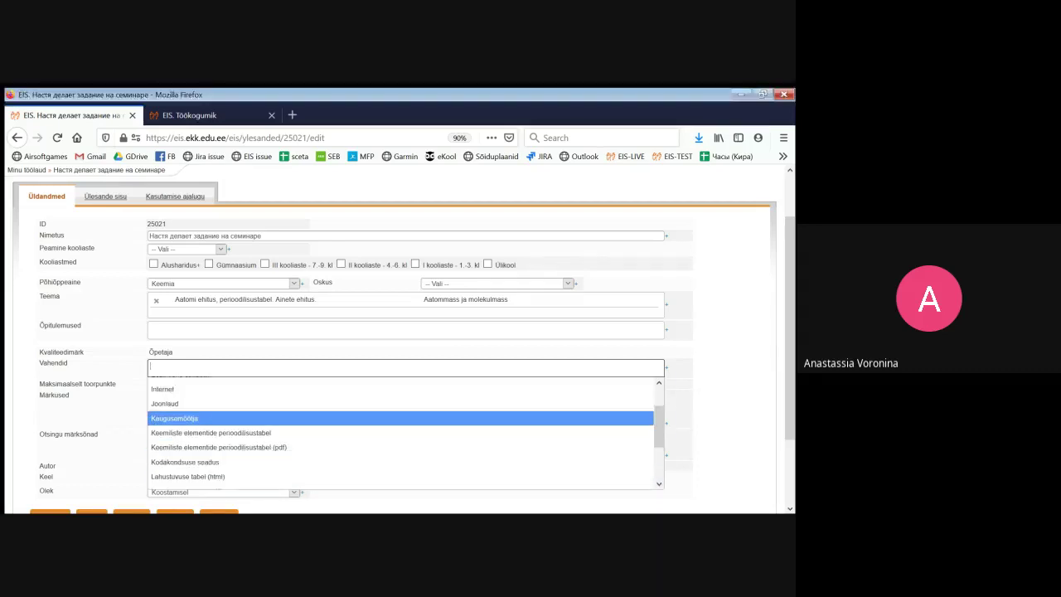
scroll(402, 418, down, 1)
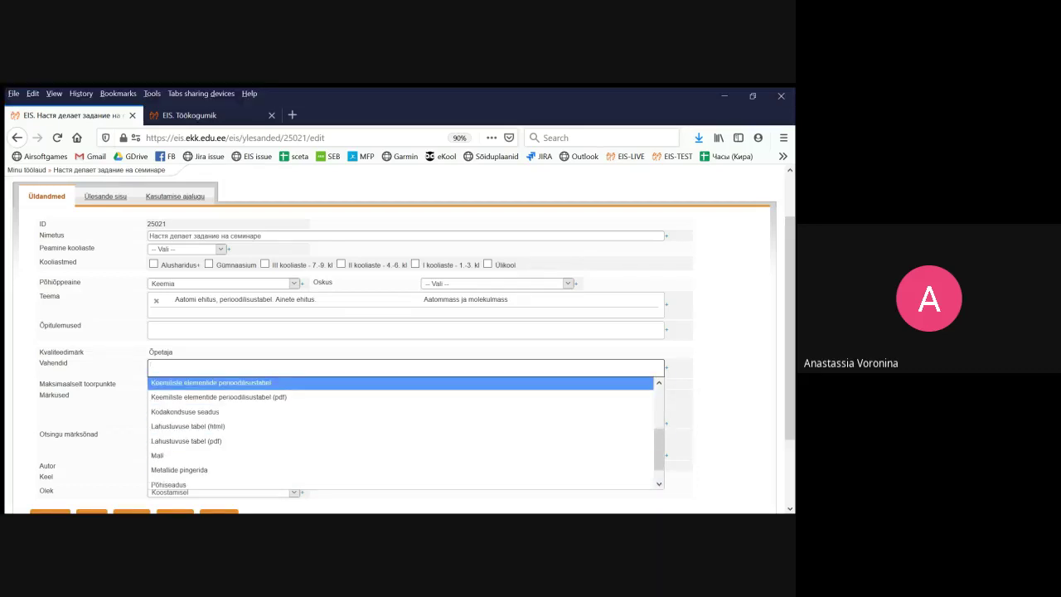
key(Down)
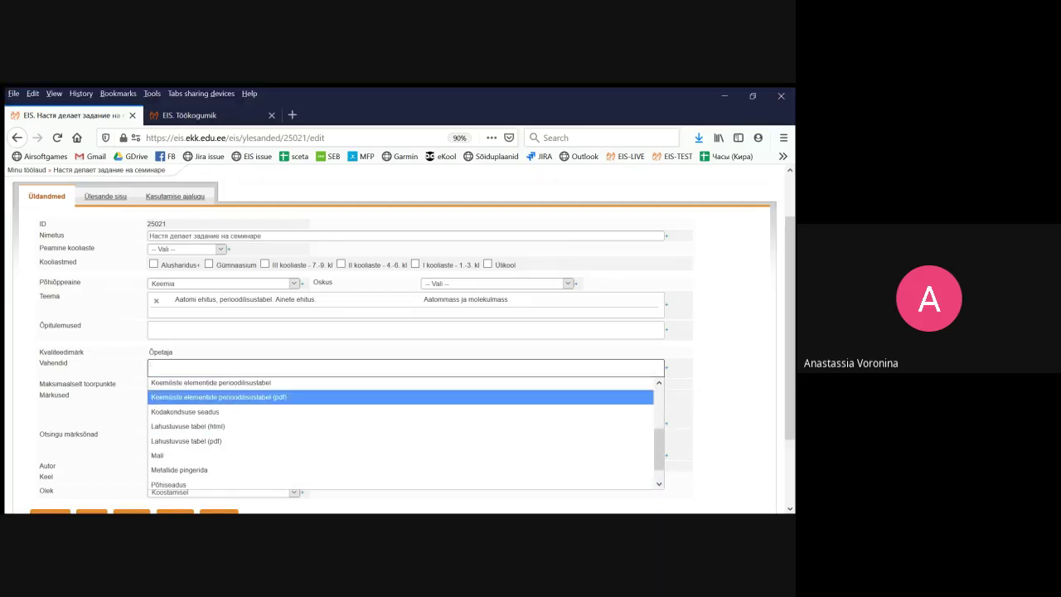
key(Down)
key(Down)
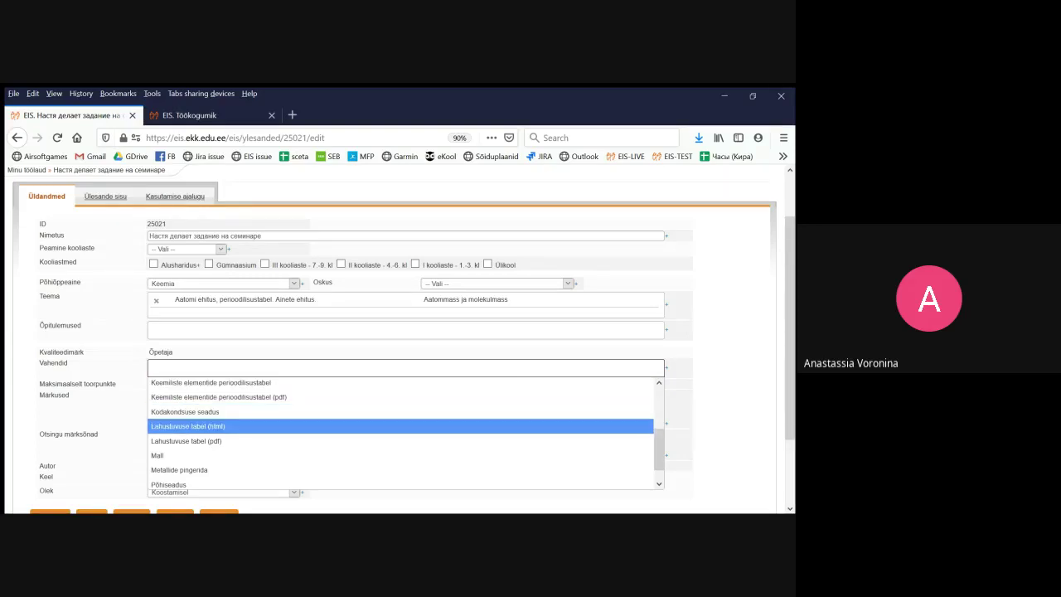
key(Down)
key(Down)
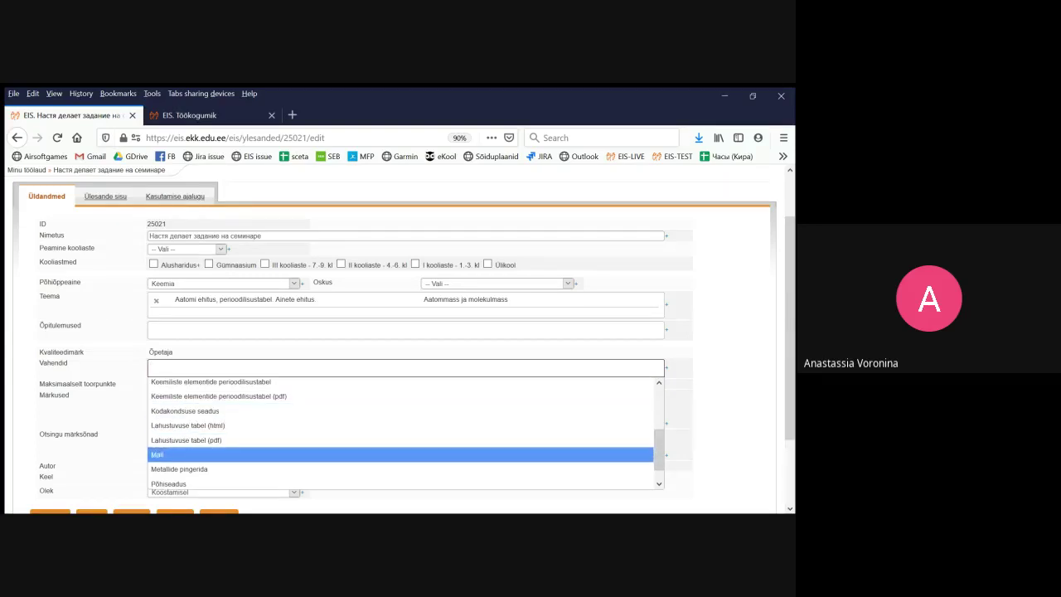
key(Down)
key(Down)
key(Down)
key(Up)
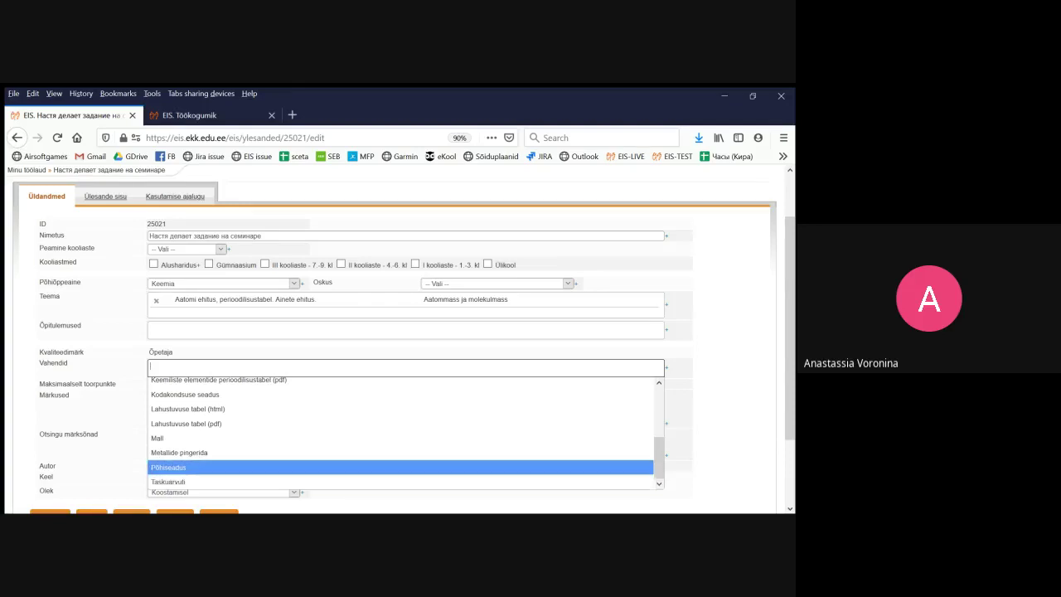
key(Down)
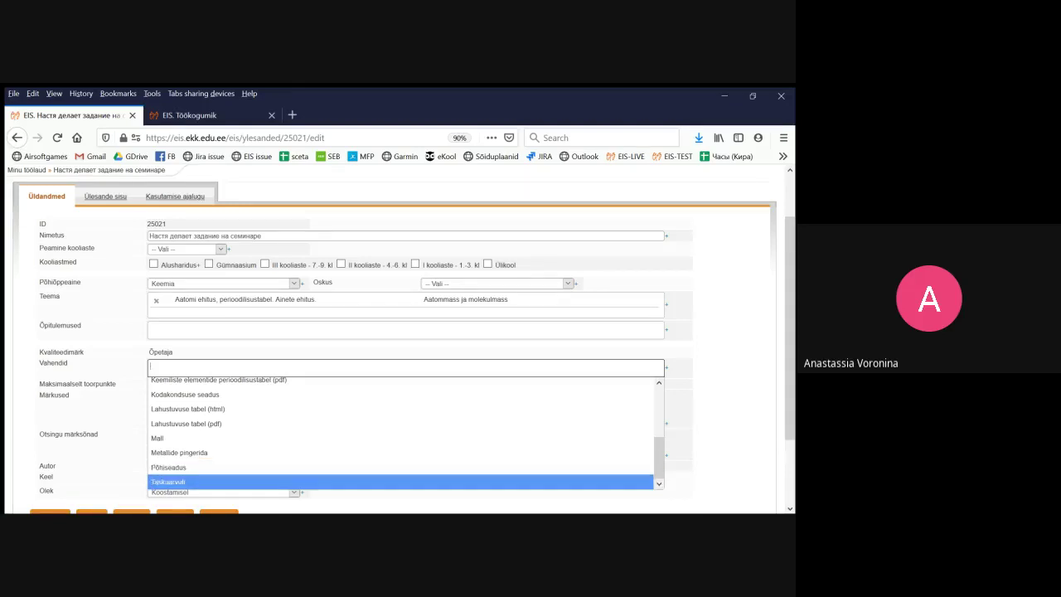
key(Up)
key(Up)
key(Up)
key(Up)
key(Up)
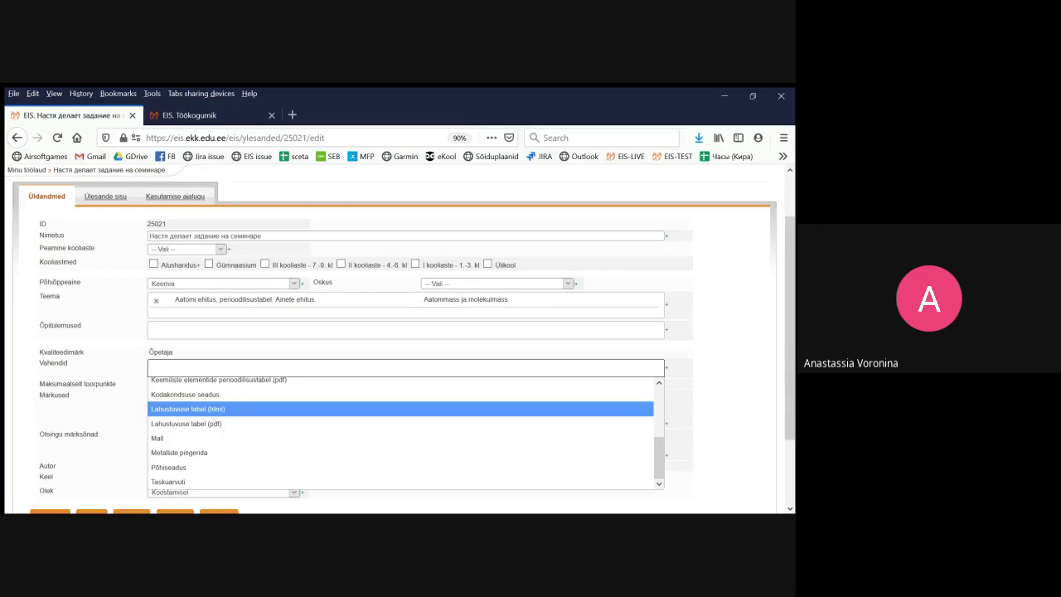
key(Escape)
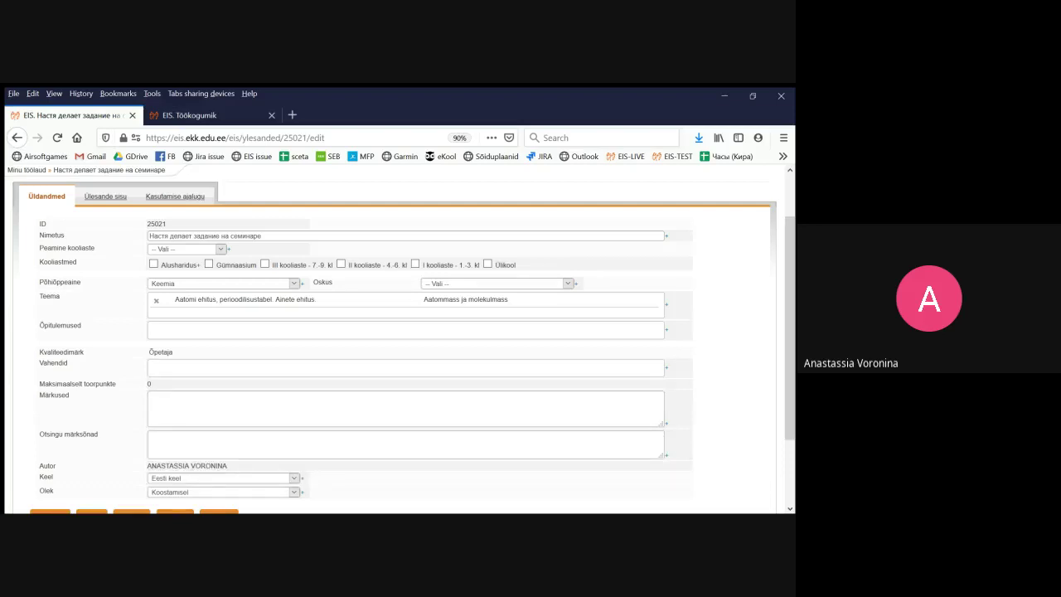
Add Joonlaud as an allowed aid in the exercise's Vahendid field
click(405, 368)
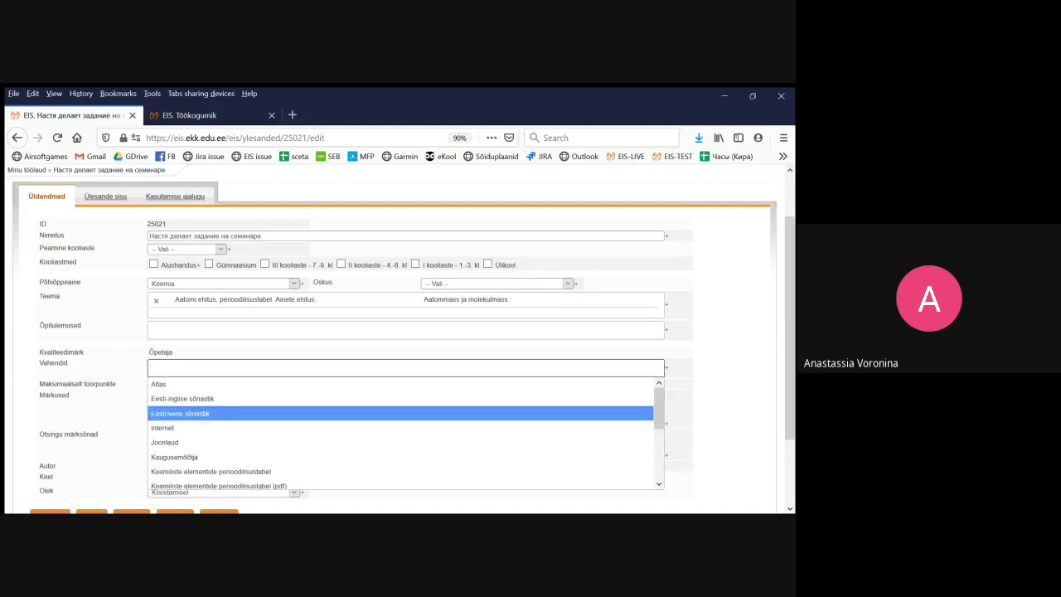
key(Down)
key(Down)
key(Return)
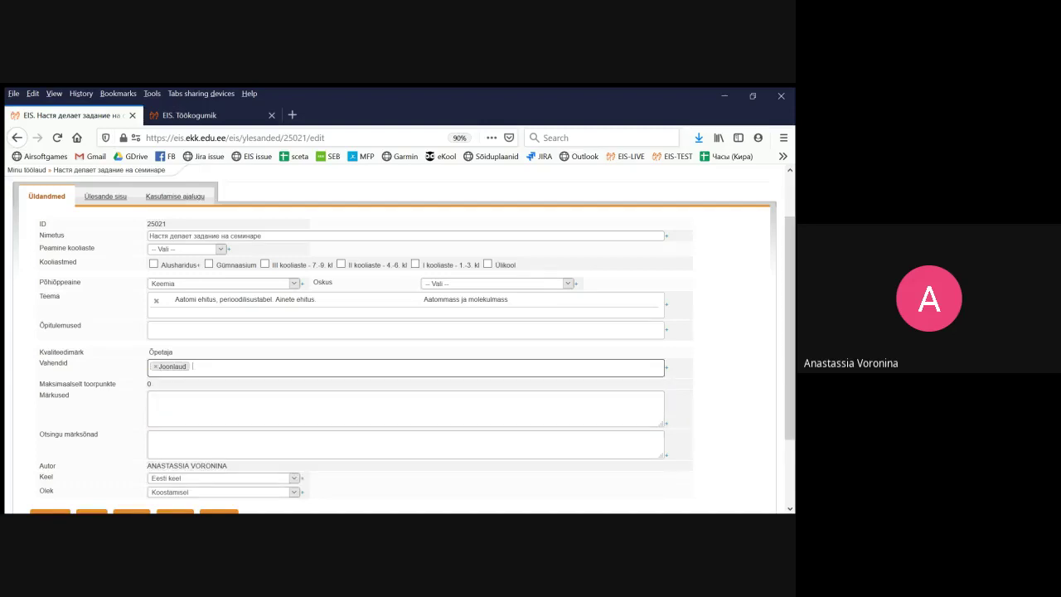
Point out the exercise's Märkused, Otsingu märksõnad and Autor fields
click(405, 408)
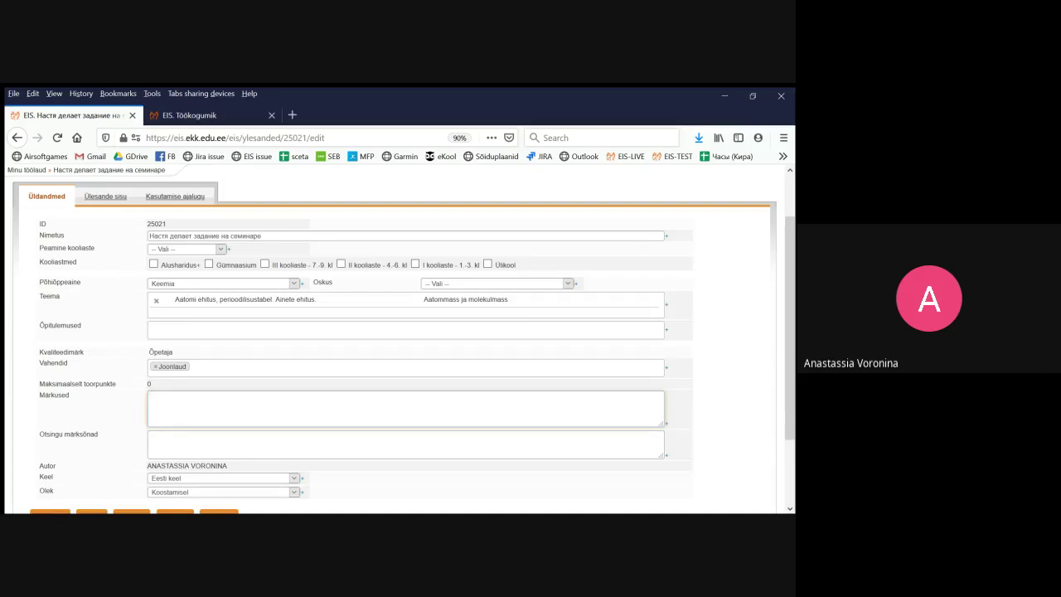
click(150, 435)
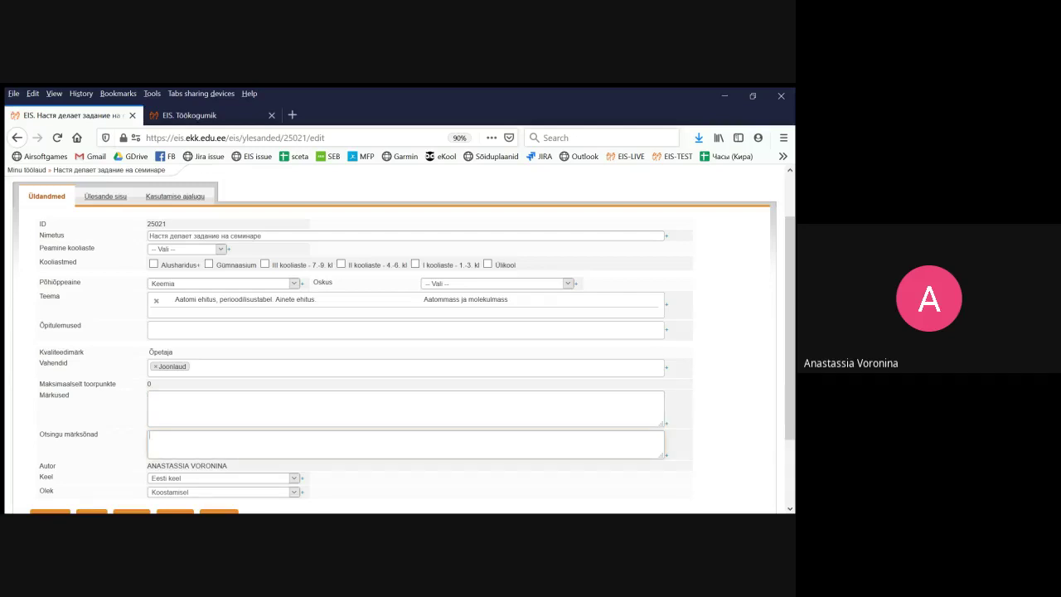
drag(101, 434, 39, 434)
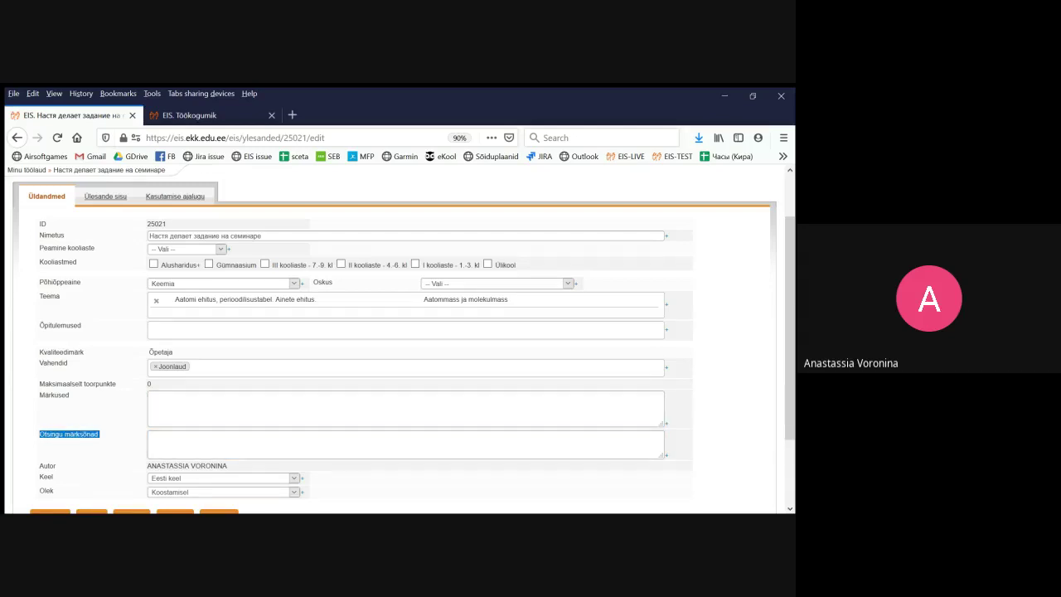
click(190, 442)
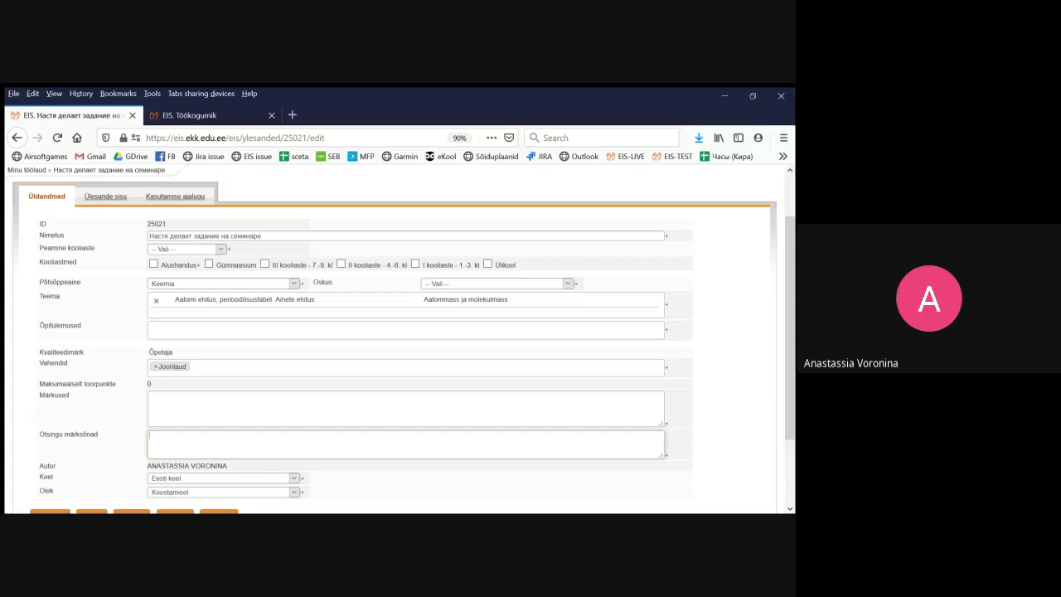
drag(232, 465, 148, 466)
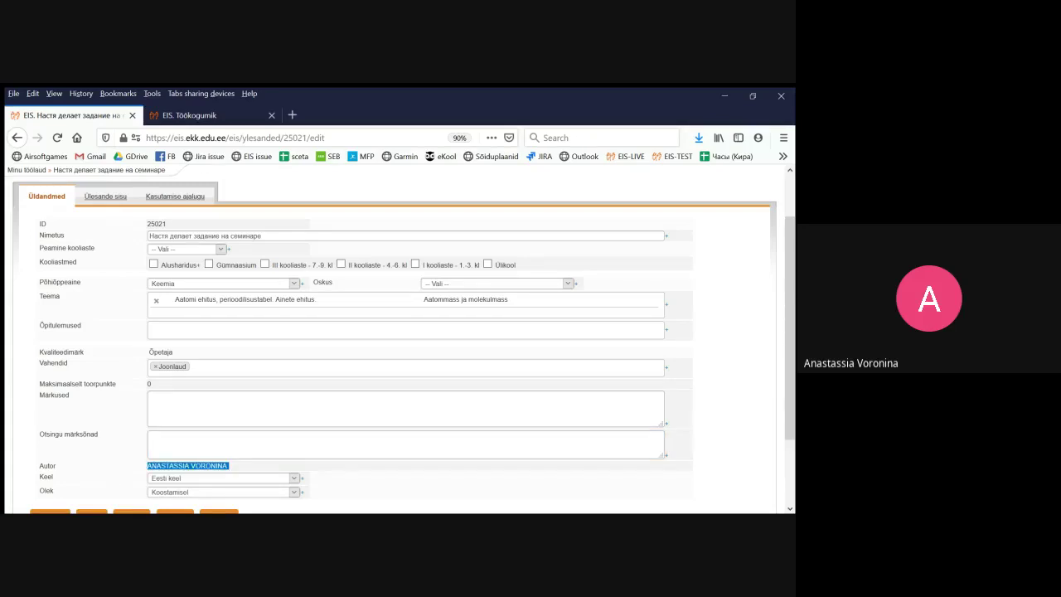
scroll(398, 338, down, 2)
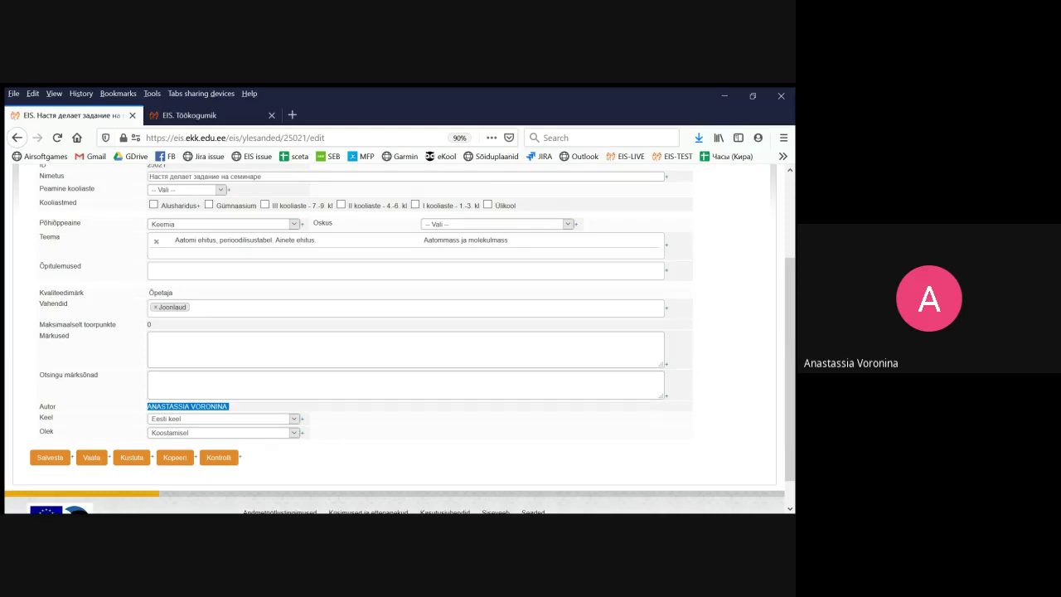
key(alt+Tab)
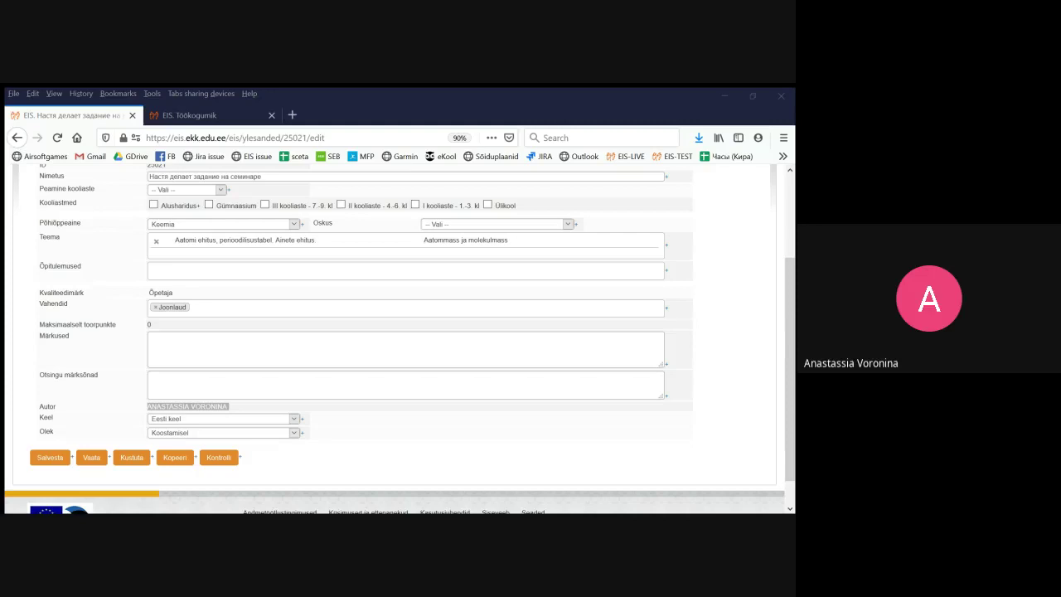
click(724, 97)
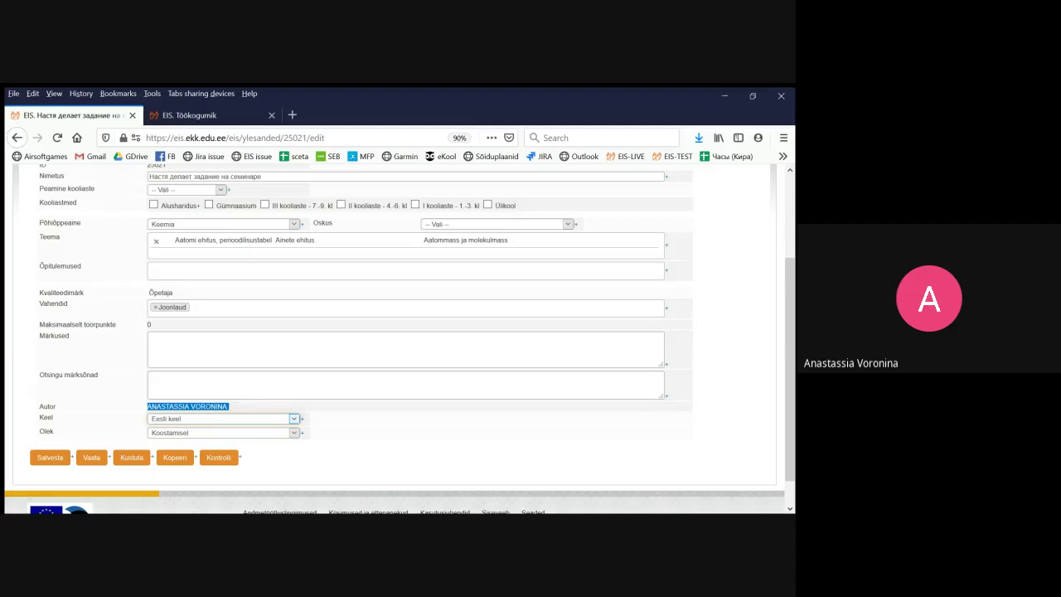
Set the exercise's language (Keel) to Vene keel and its Peamine kooliaste to III kooliaste - 7.-9. kl
click(219, 456)
double_click(304, 418)
click(319, 420)
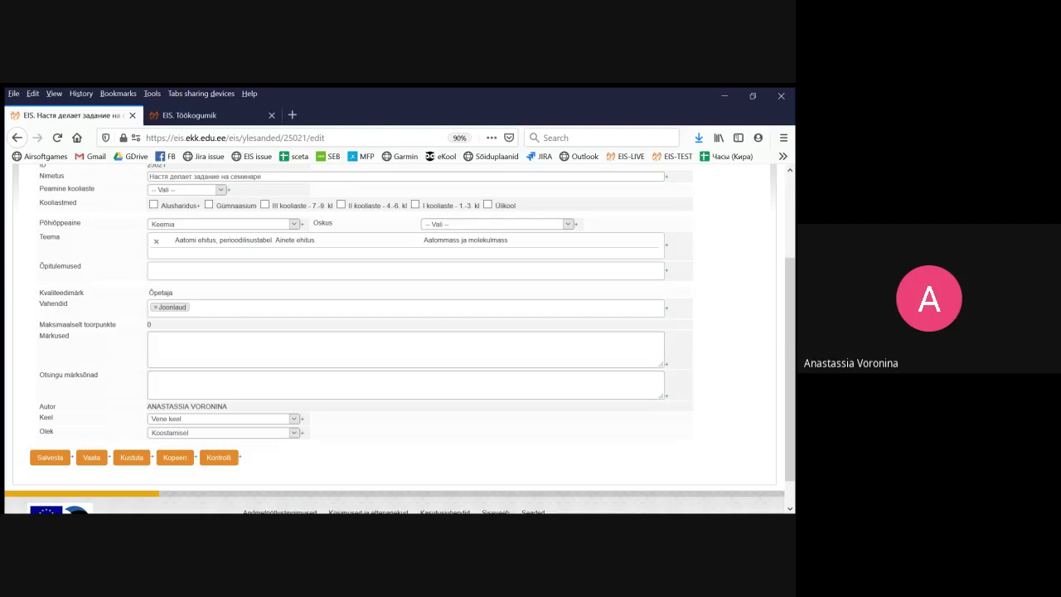
scroll(221, 308, up, 3)
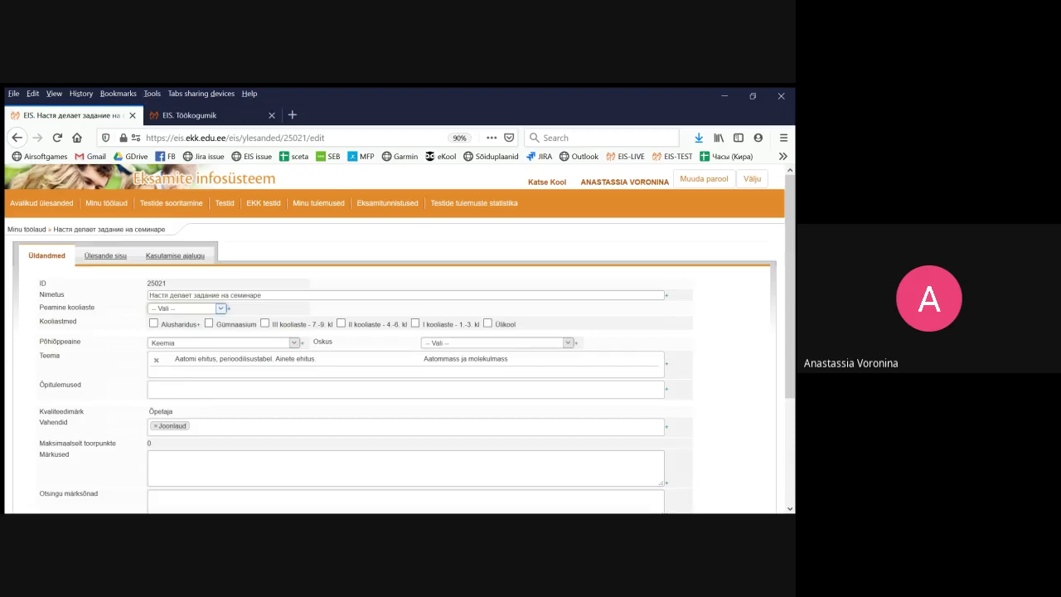
click(183, 346)
Point out the exercise's ID in the general data
double_click(157, 283)
drag(148, 283, 40, 283)
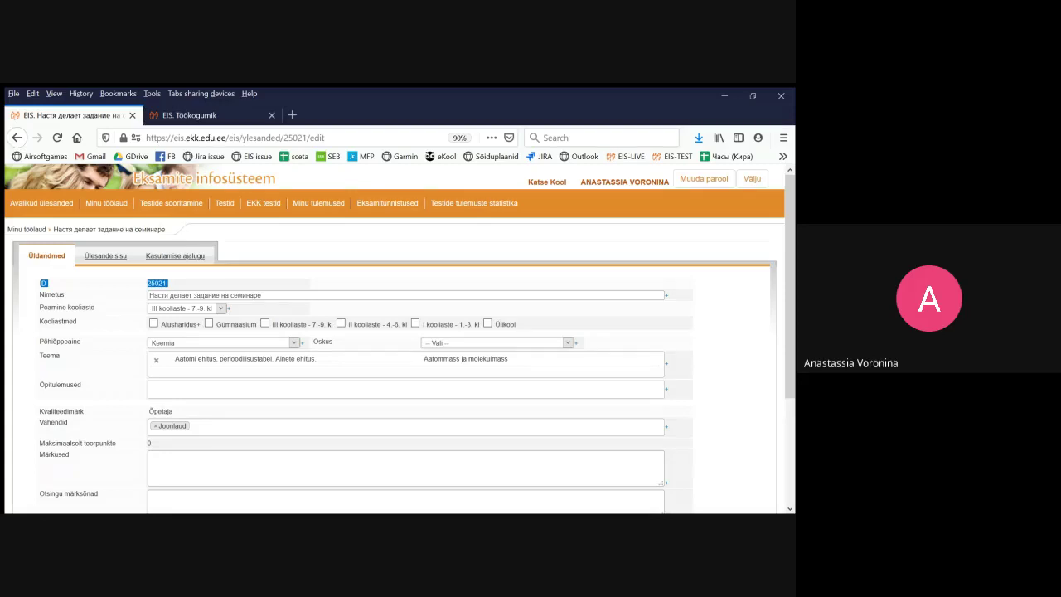
click(93, 284)
double_click(156, 284)
Save the exercise's general data and open its content for editing (Ülesande sisu)
scroll(398, 340, down, 3)
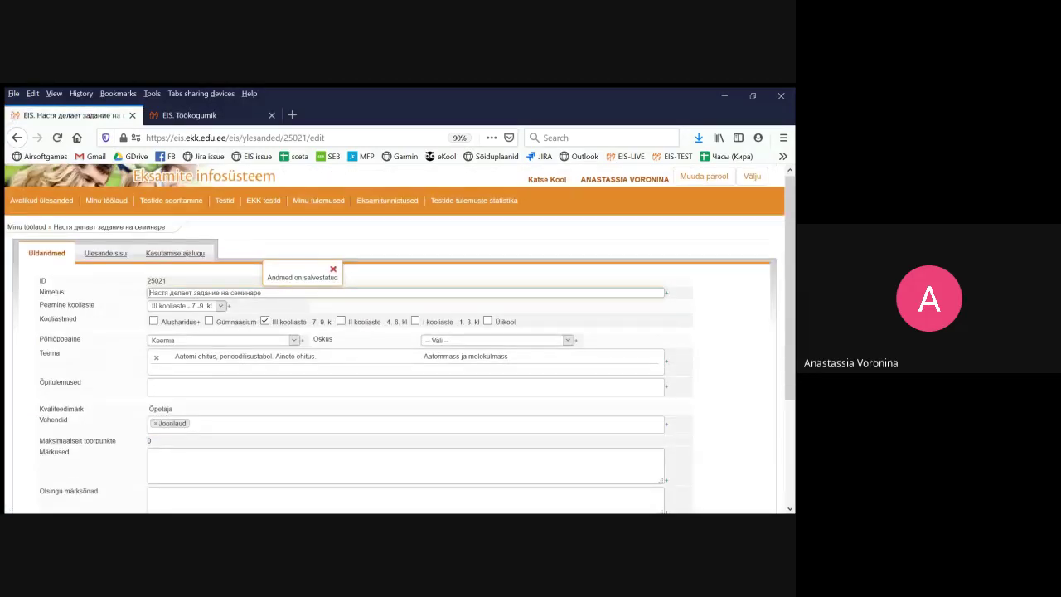
scroll(398, 340, down, 3)
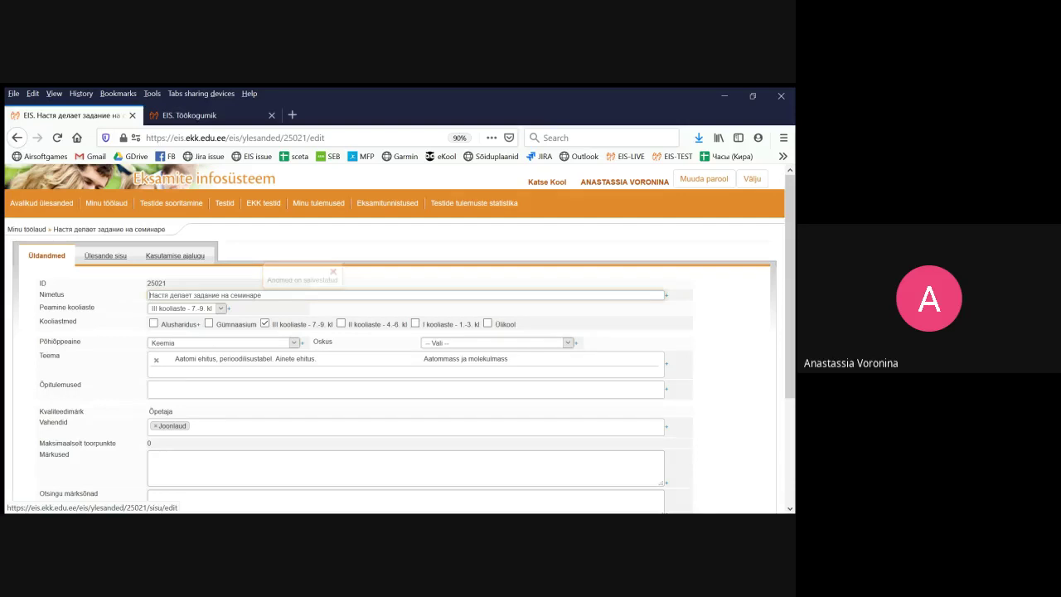
click(105, 255)
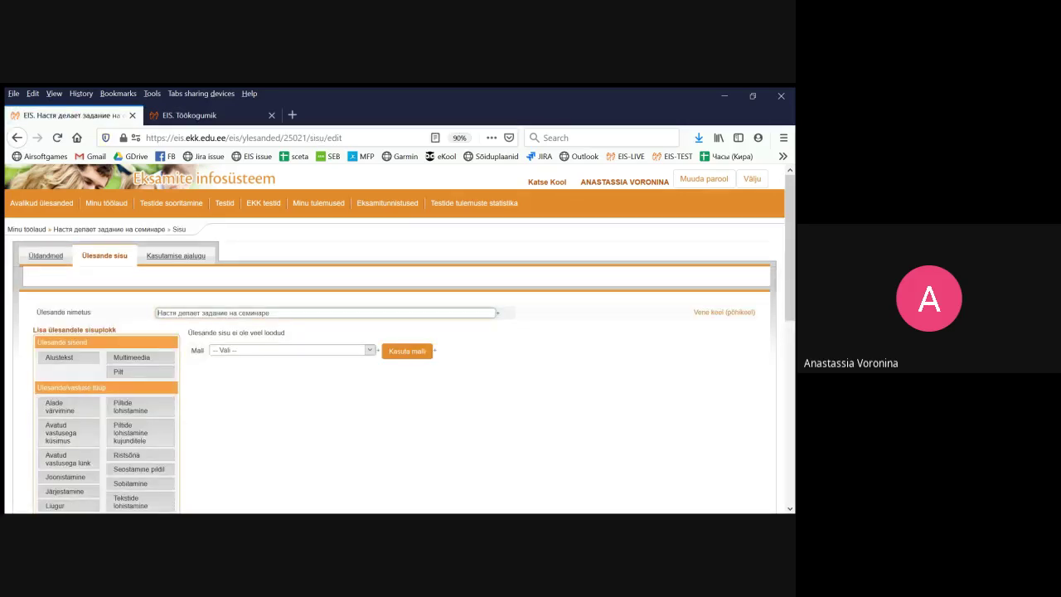
Examine the content block types, the template choice, the exercise's main language and the Lahendusjuhis editor in the exercise content
scroll(398, 336, down, 3)
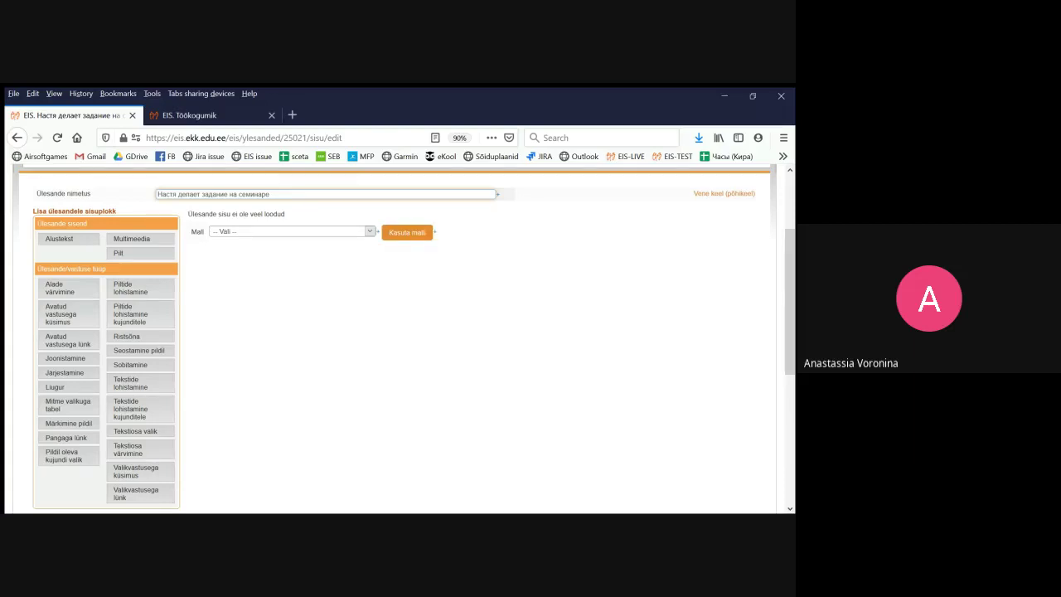
scroll(398, 338, up, 2)
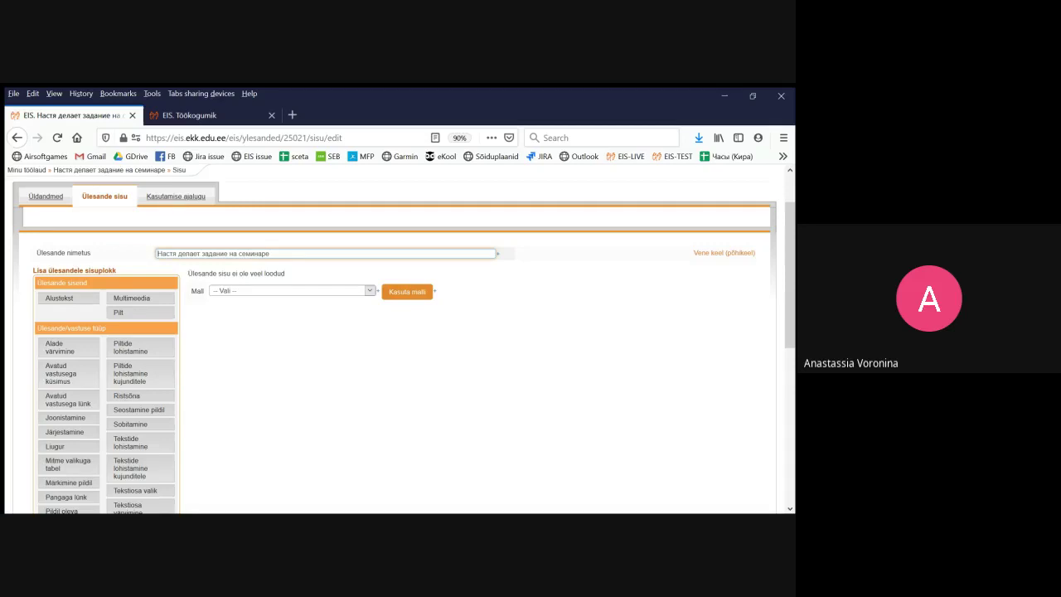
key(alt+Tab)
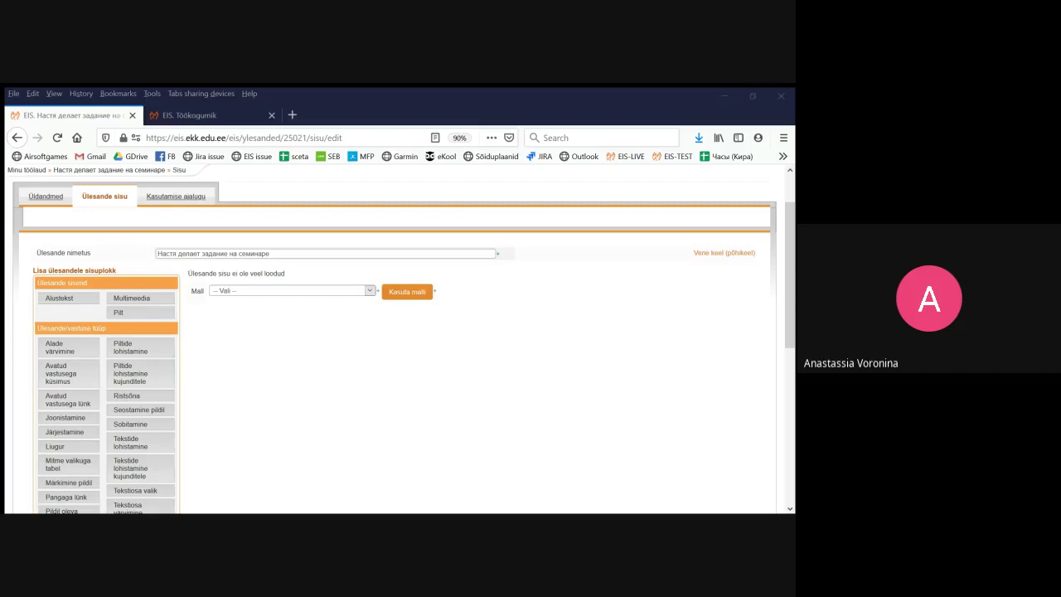
key(alt+Tab)
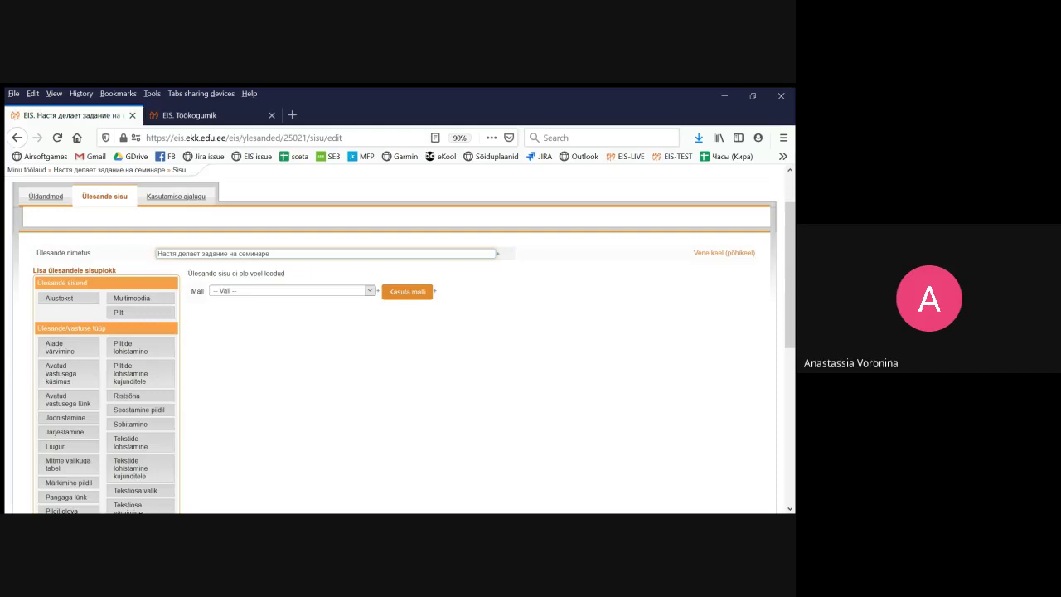
drag(756, 252, 692, 252)
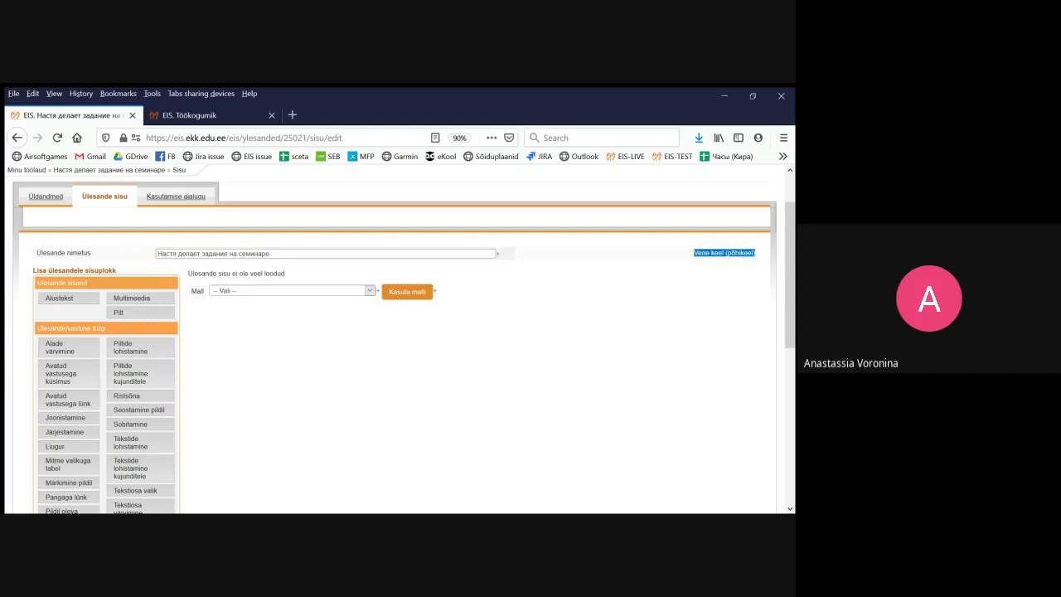
click(686, 264)
scroll(397, 331, down, 3)
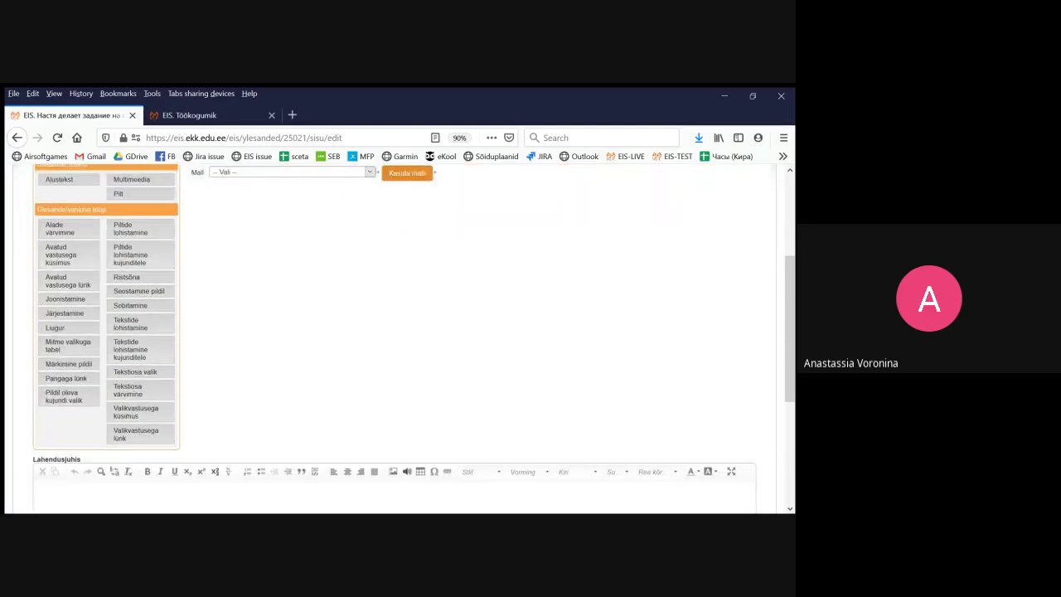
scroll(59, 314, up, 2)
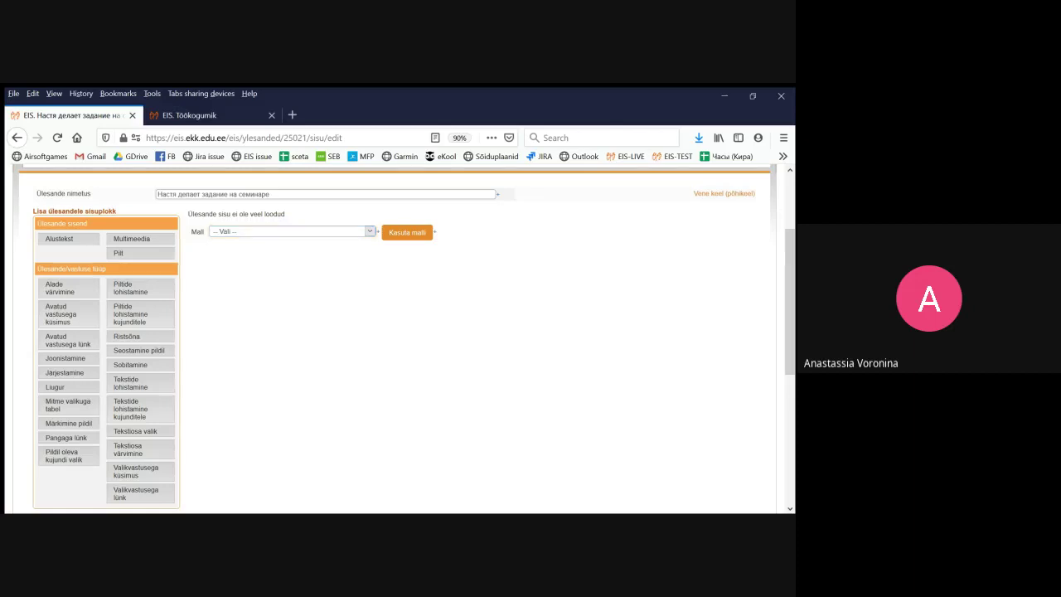
scroll(397, 339, down, 5)
click(38, 310)
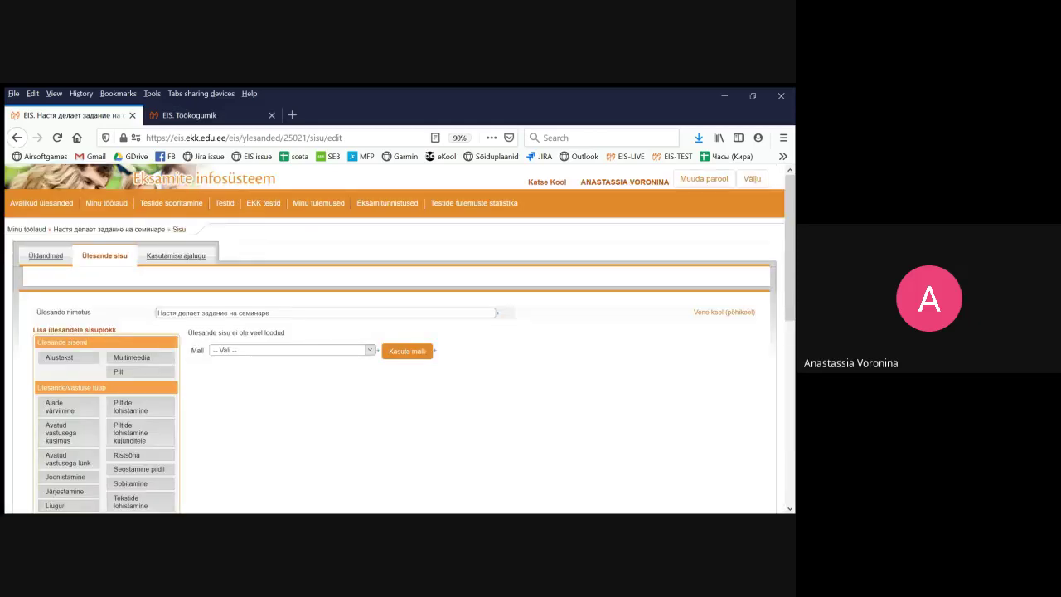
View the exercise's usage history (Kasutamise ajalugu) and return to its content
click(175, 255)
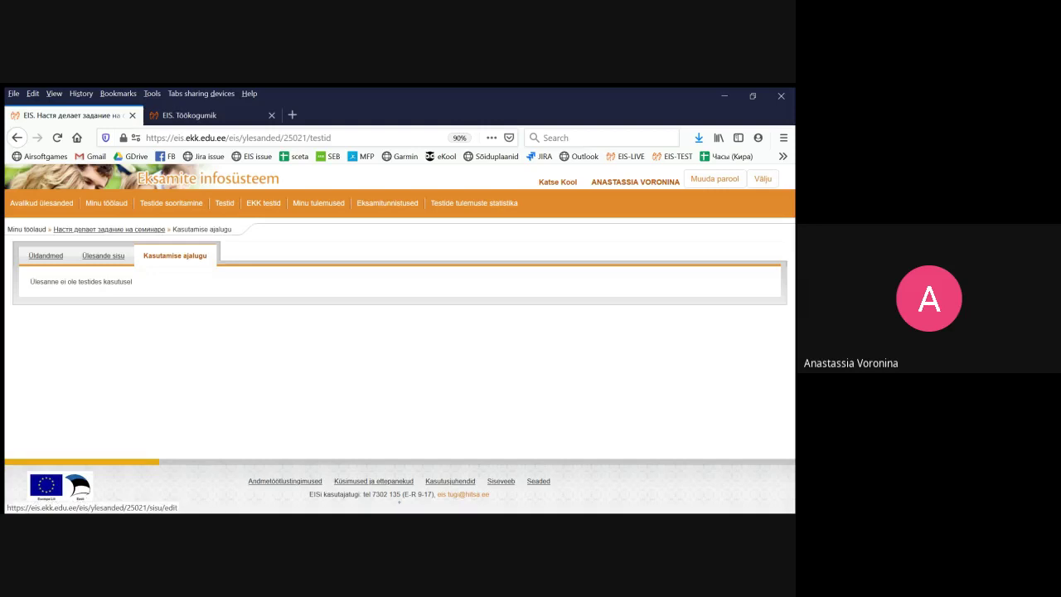
click(103, 255)
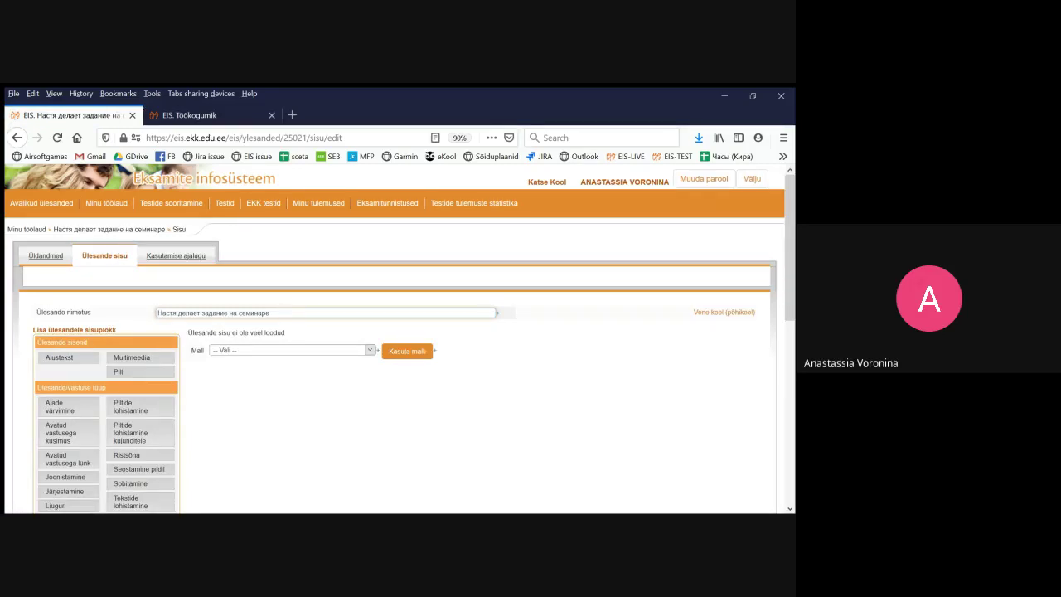
Add an Alustekst block with "Мой первый блок" as its Küsimus või tööjuhend and save it
scroll(398, 340, down, 1)
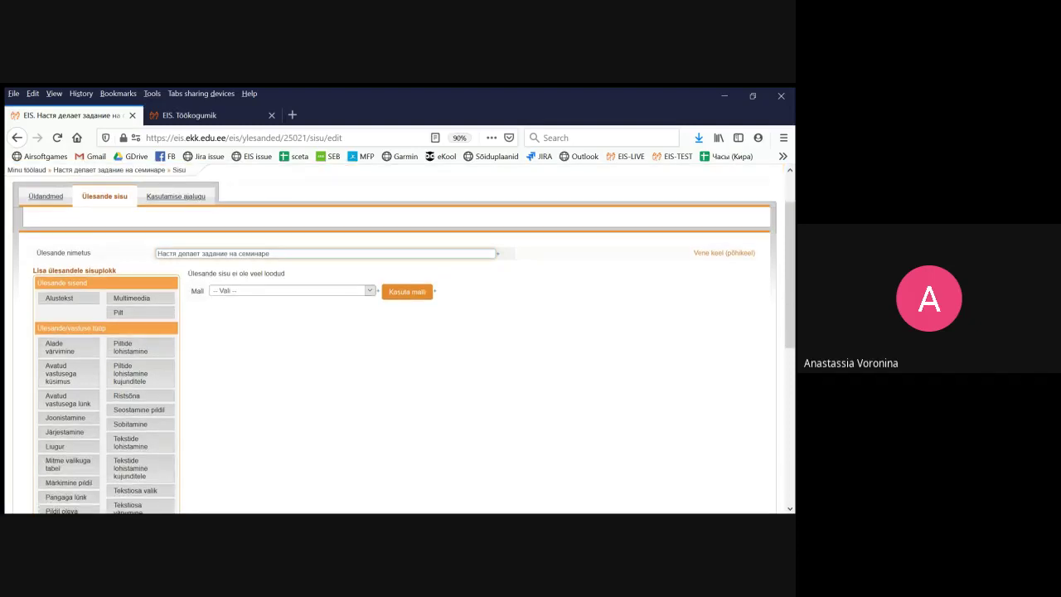
scroll(401, 338, down, 1)
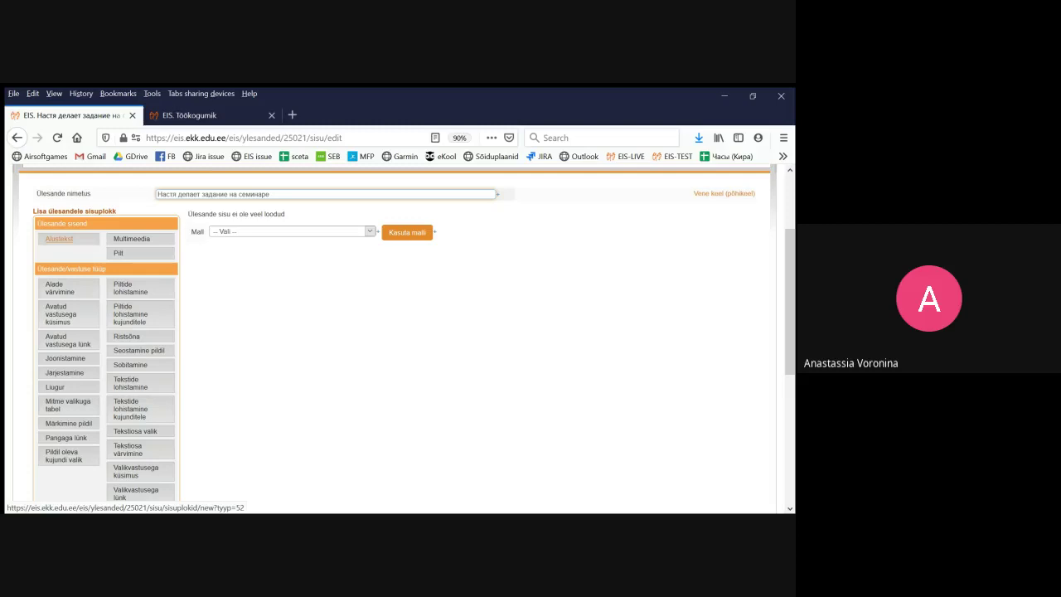
click(59, 239)
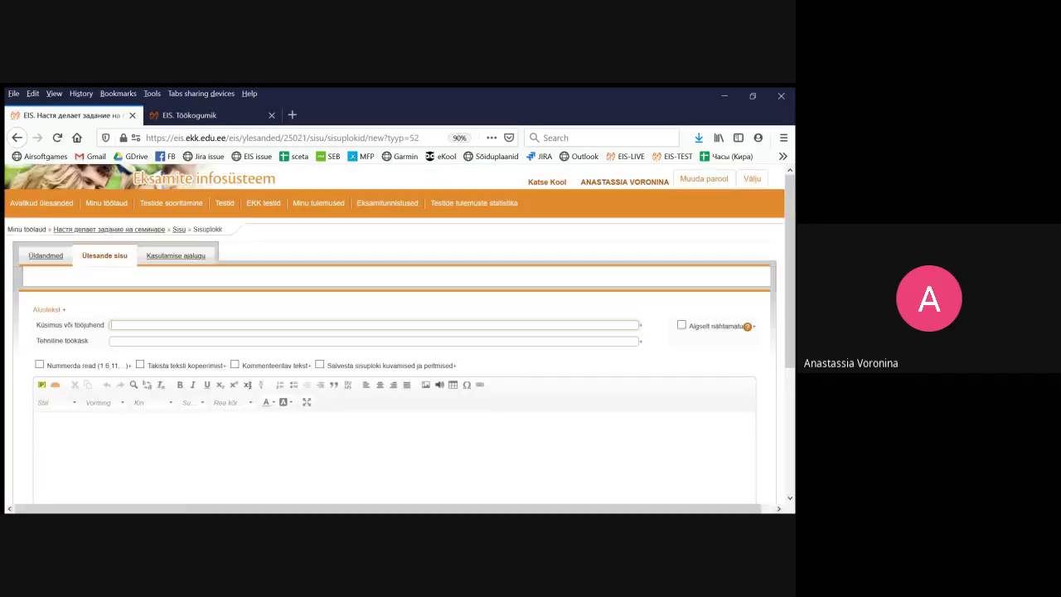
scroll(395, 331, down, 2)
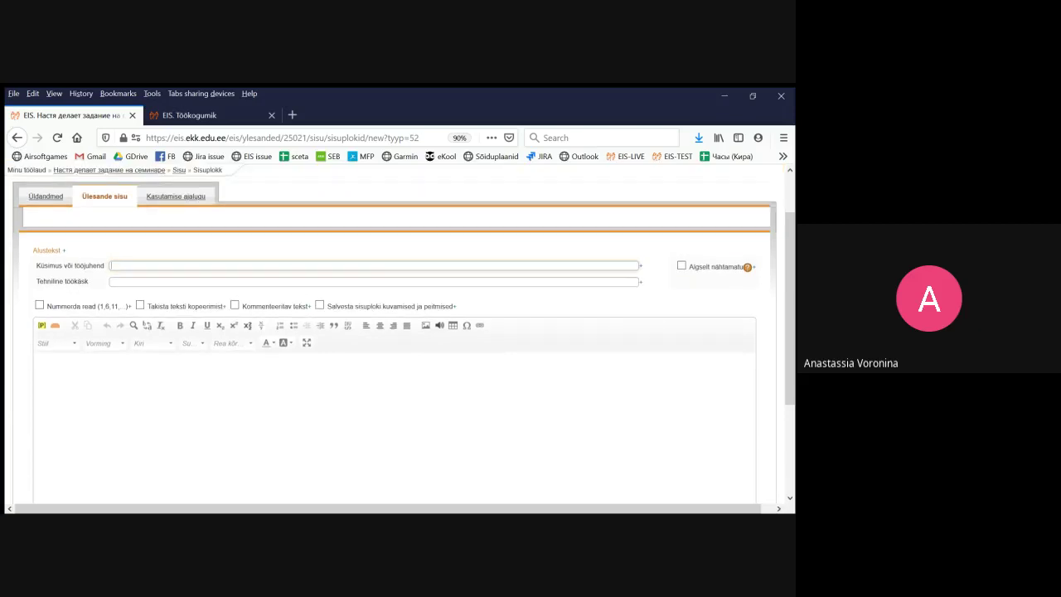
text(Mой)
text( первый блок)
scroll(395, 339, down, 3)
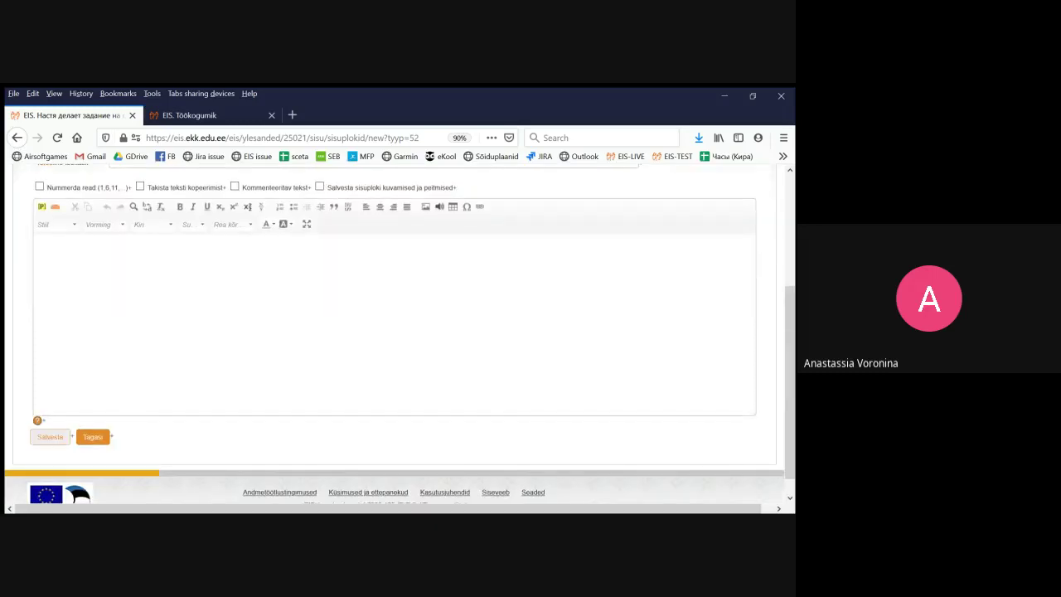
click(50, 437)
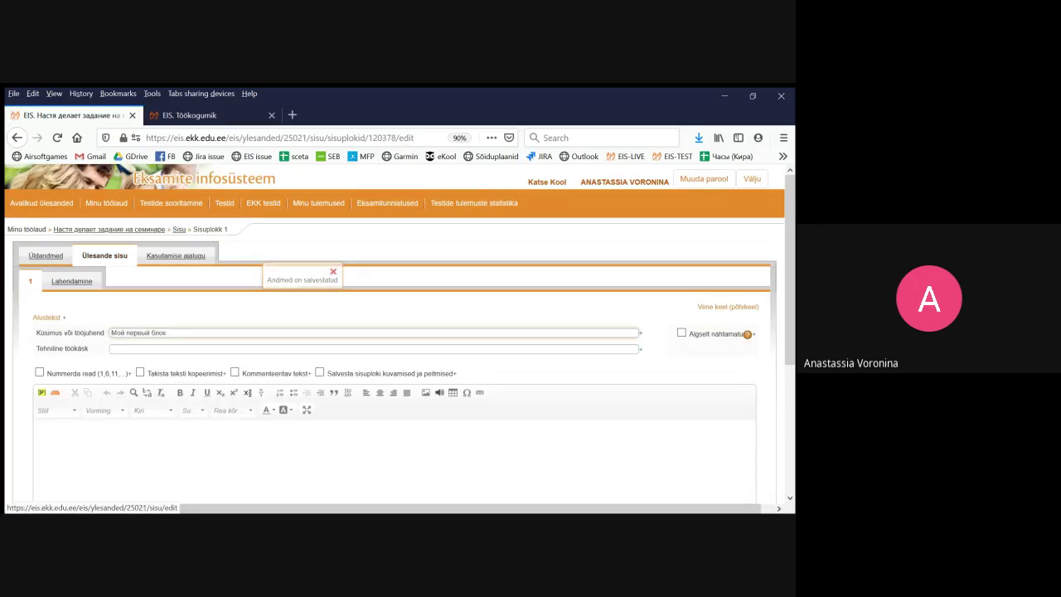
Return to the exercise's content overview and reopen the Alustekst block "Мой первый блок" for editing
click(104, 256)
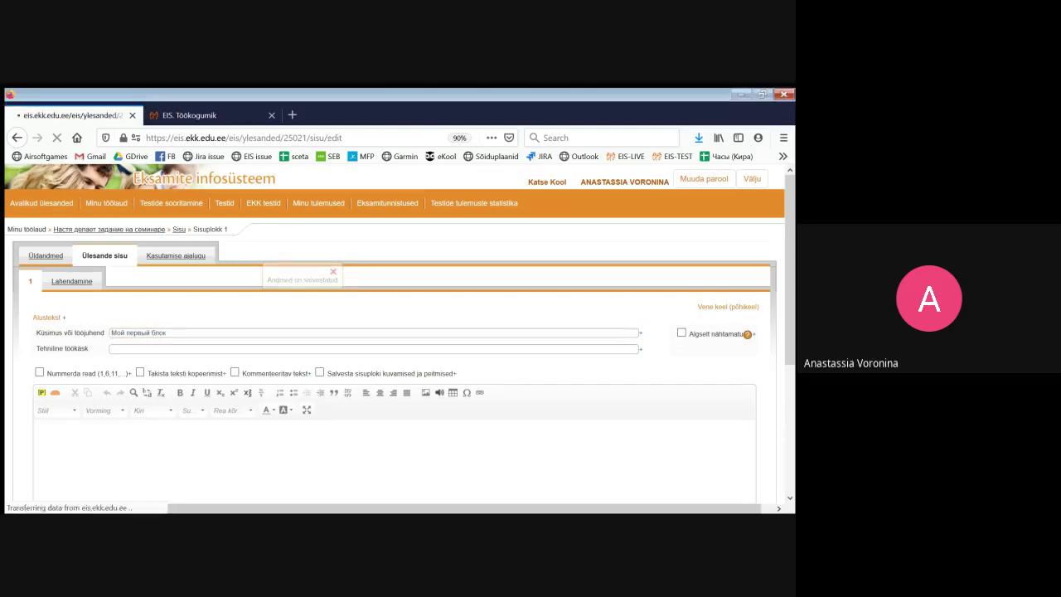
scroll(398, 340, down, 2)
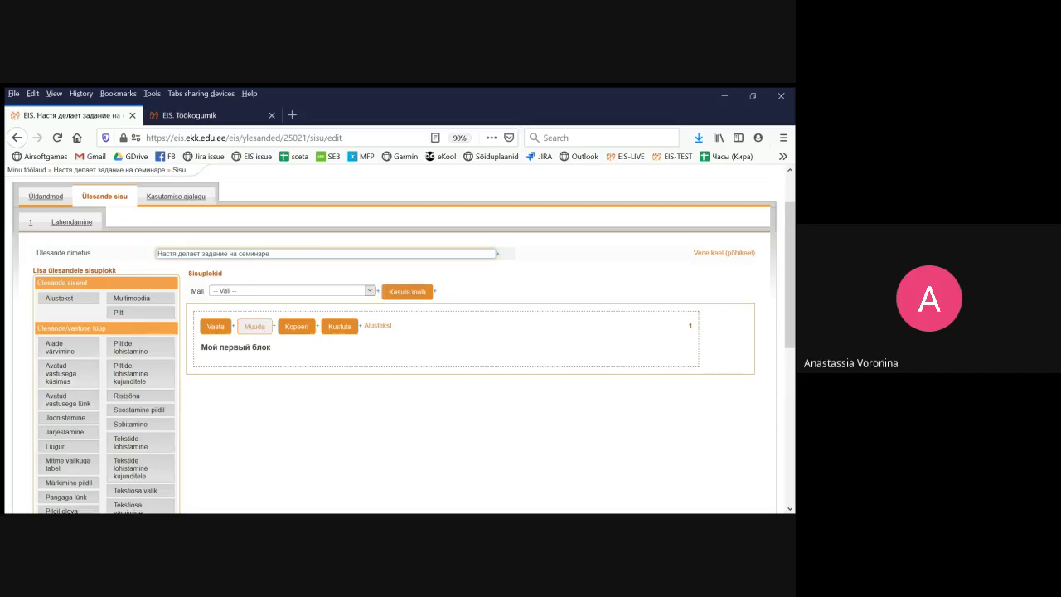
click(254, 326)
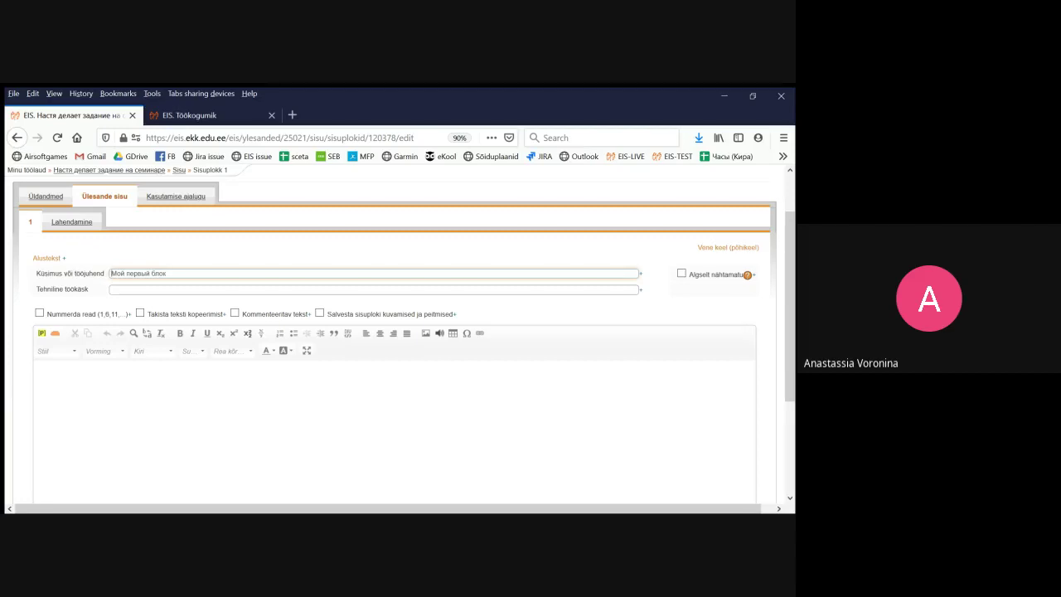
key(alt+Tab)
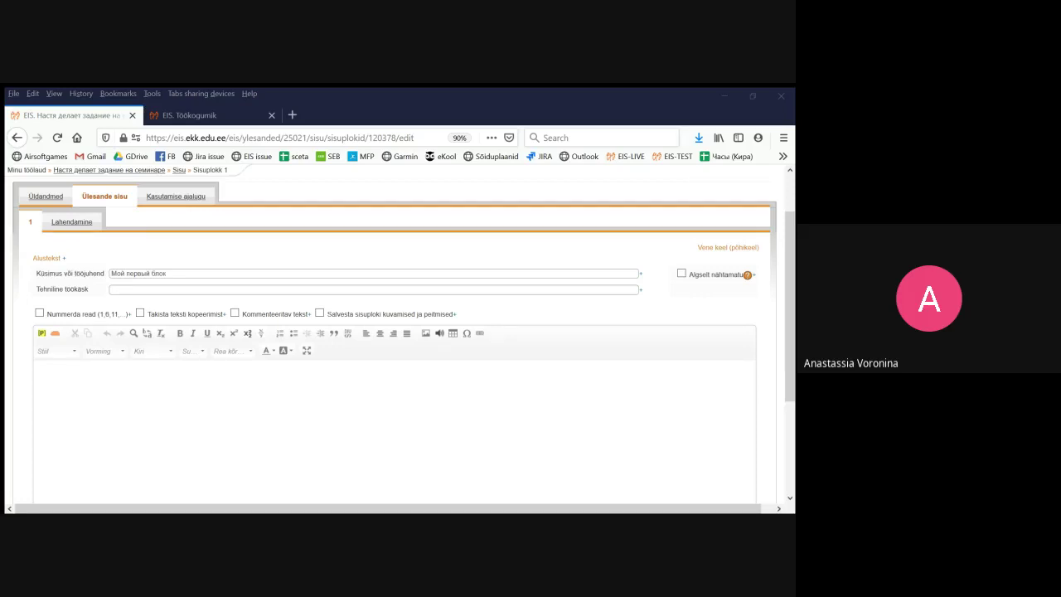
Open Minu töölaud in a separate browser tab and start the assigned test "Ülesannete koostamise koolitus 1" from Sooritamine
scroll(398, 332, up, 1)
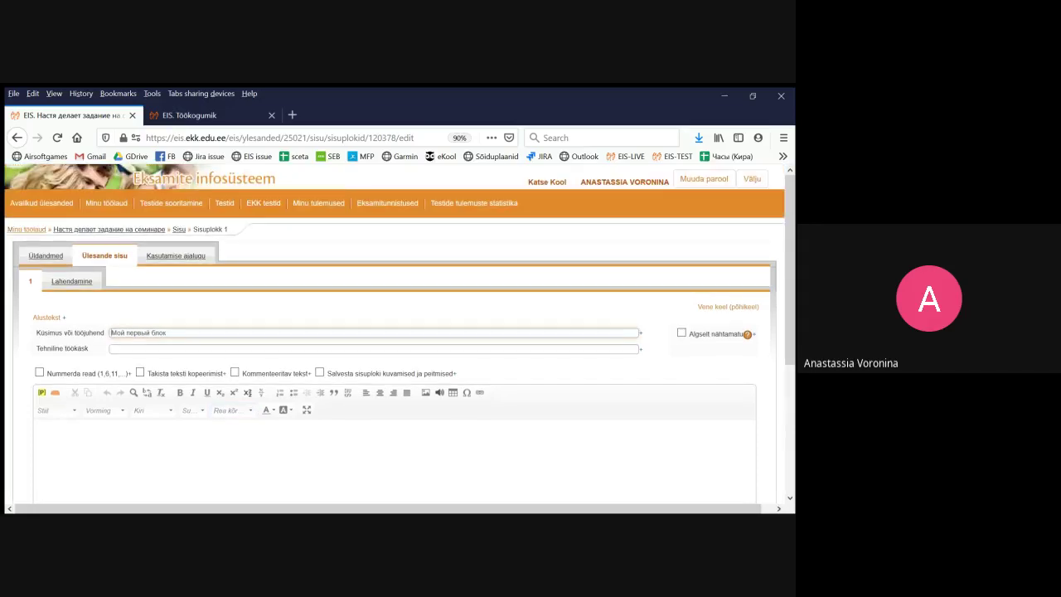
middle_click(27, 230)
click(212, 115)
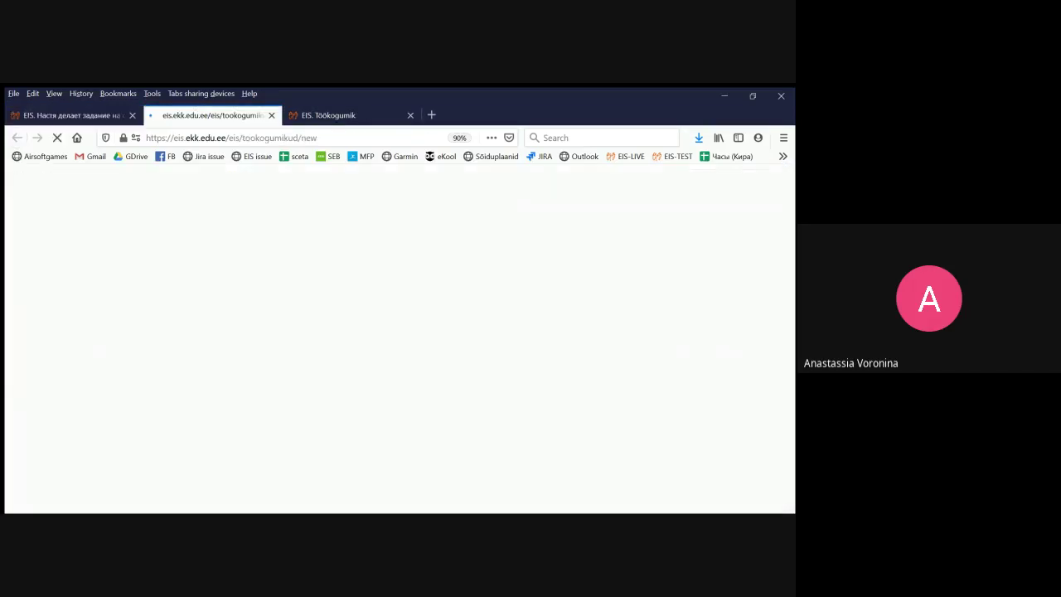
mouse_move(170, 201)
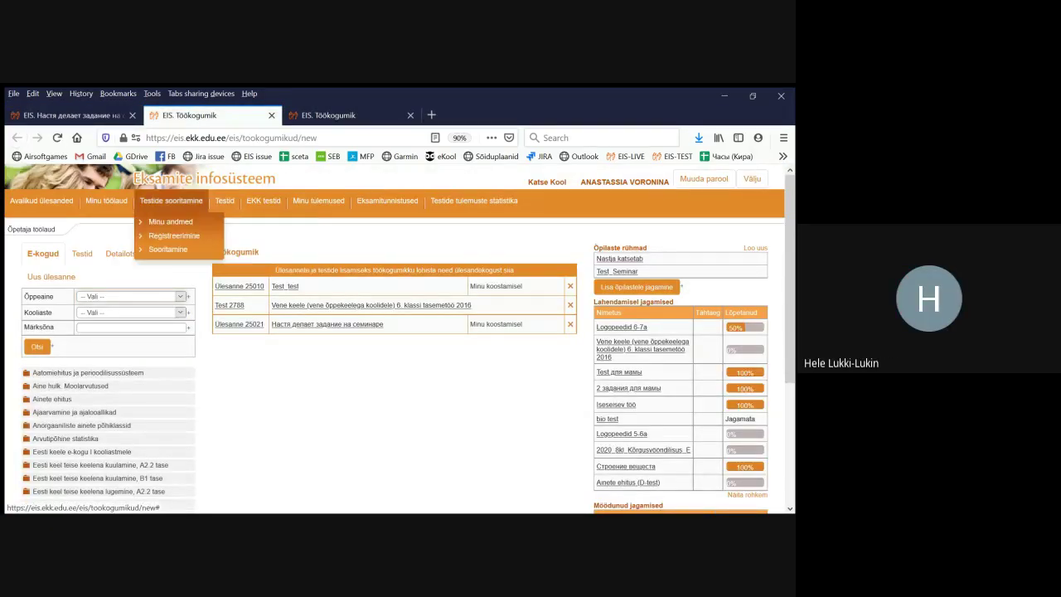
click(167, 249)
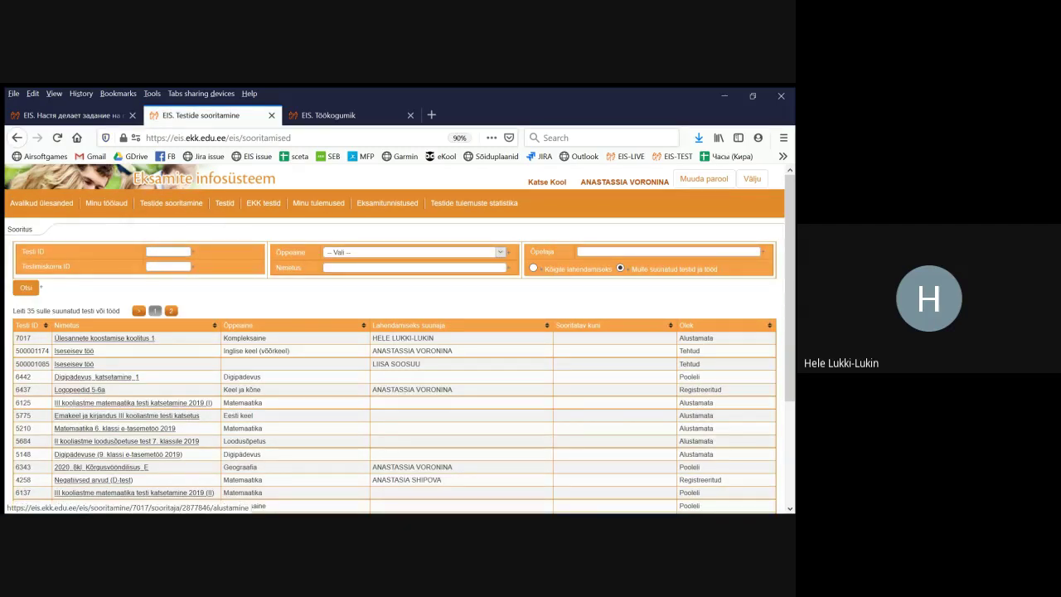
click(105, 338)
click(98, 349)
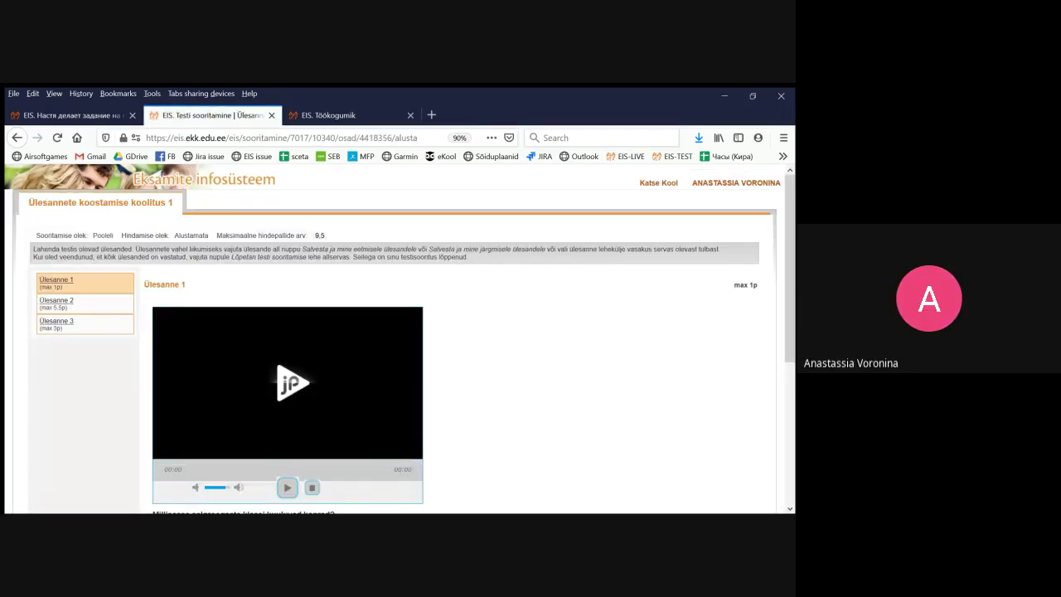
Examine Ülesanne 1 with its question and answer options, playing a few seconds of its video and pausing it
scroll(394, 338, down, 5)
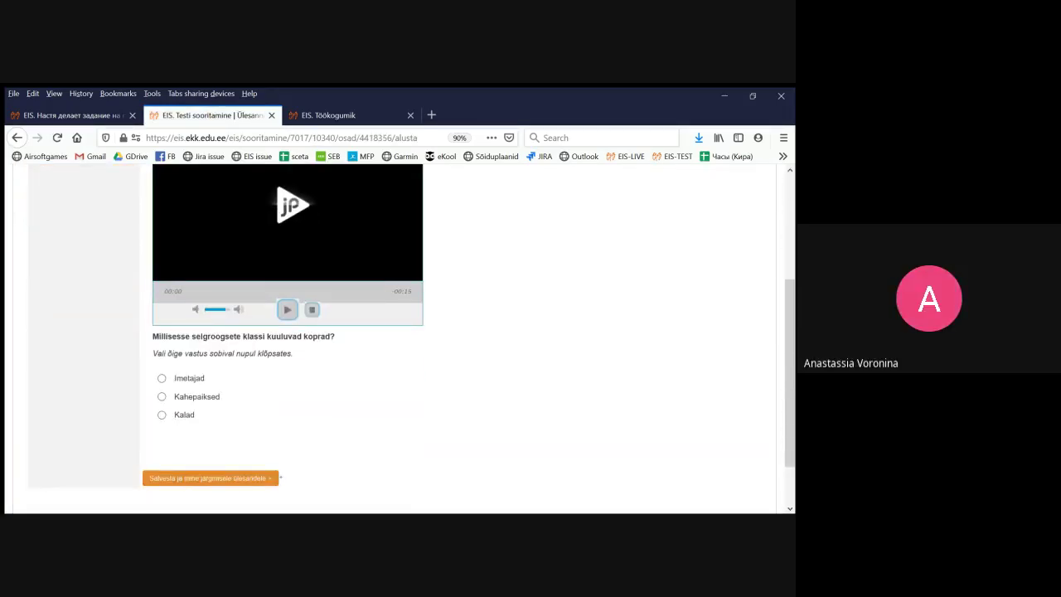
scroll(395, 338, up, 4)
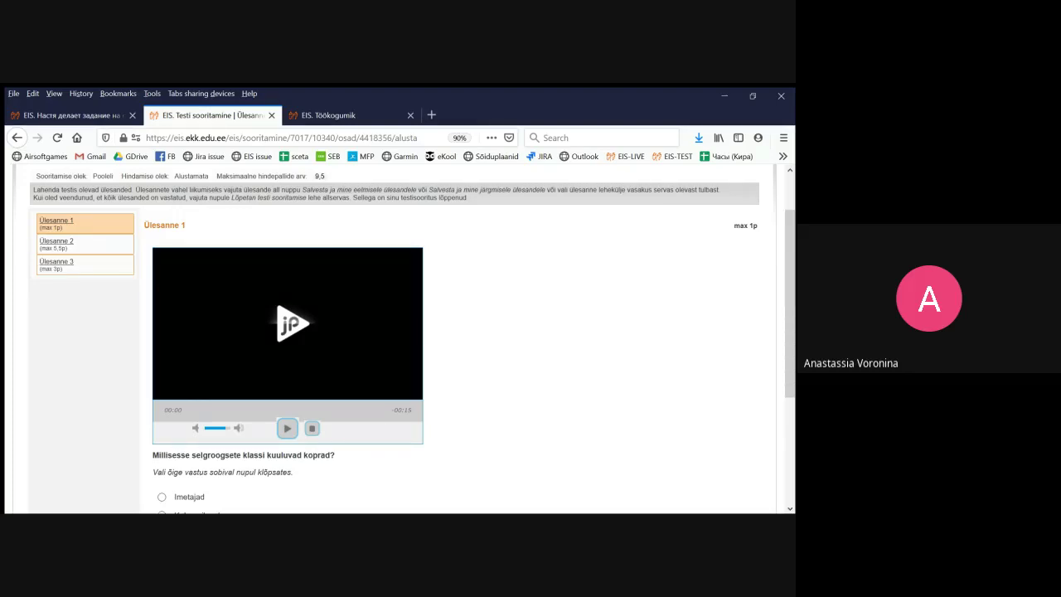
scroll(398, 340, down, 2)
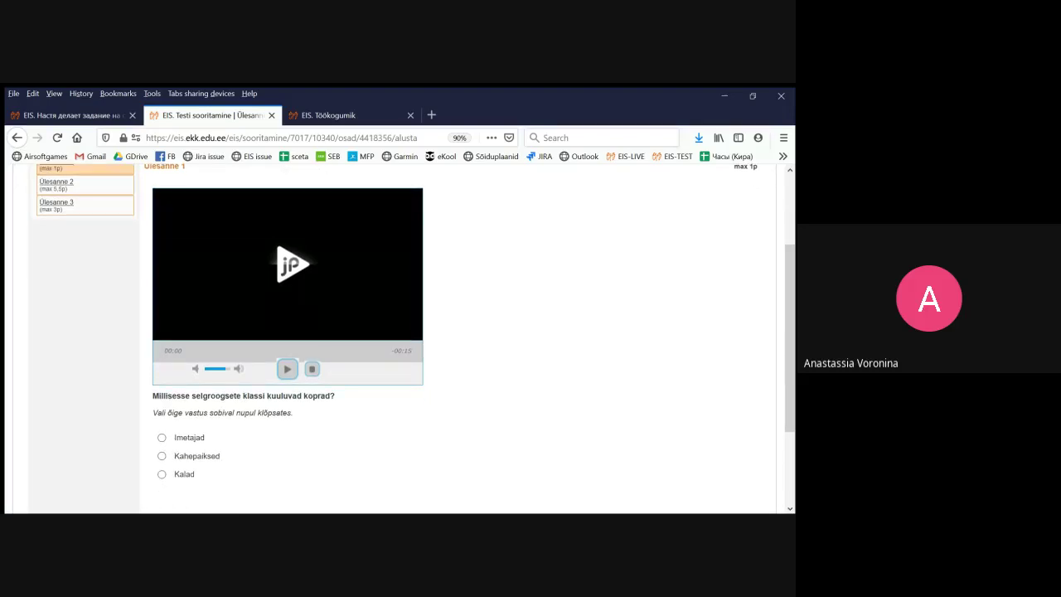
click(286, 369)
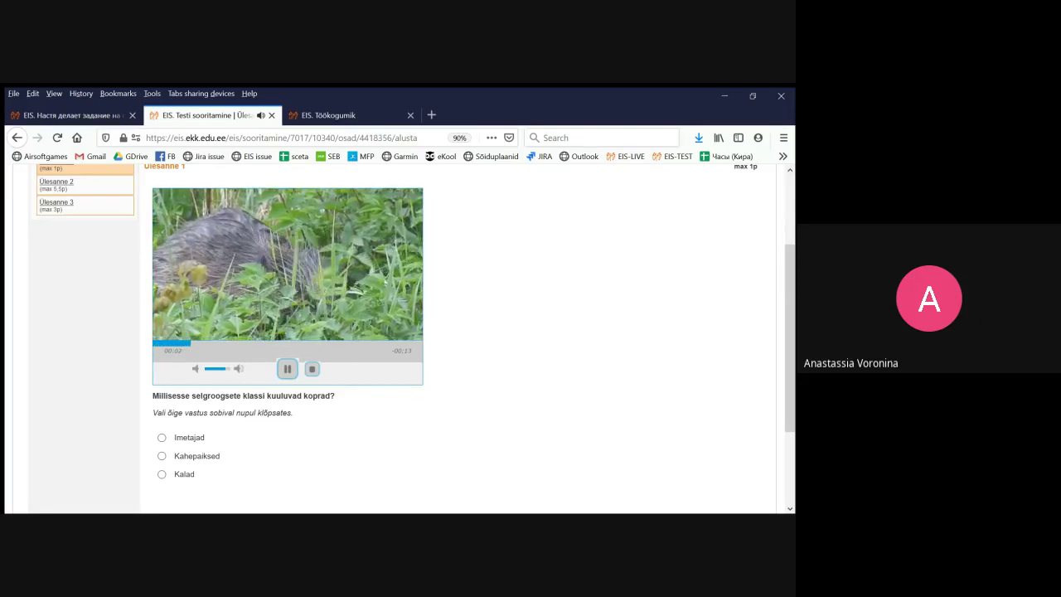
click(287, 369)
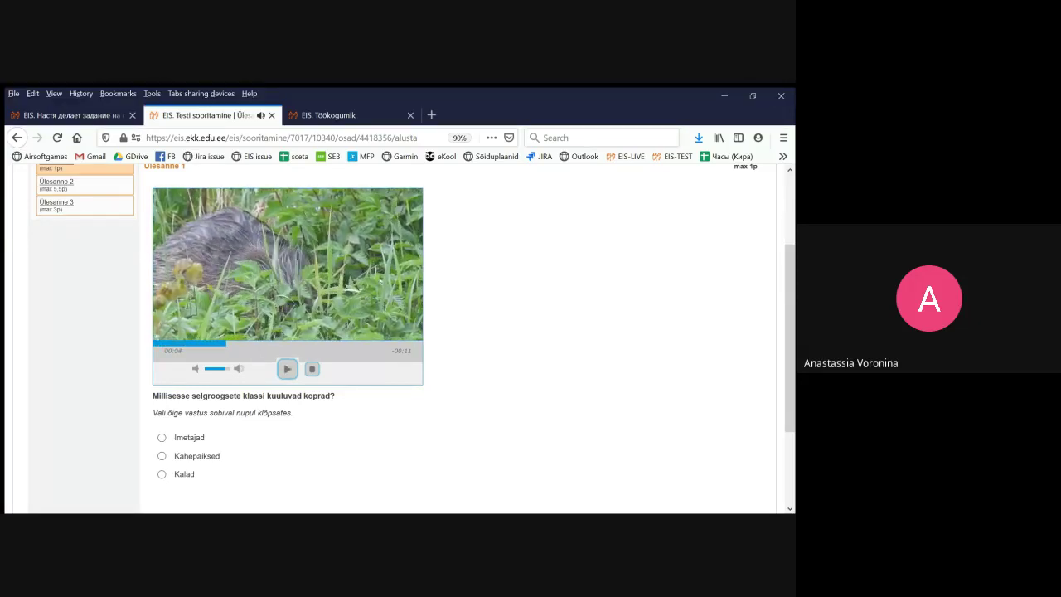
scroll(398, 338, up, 2)
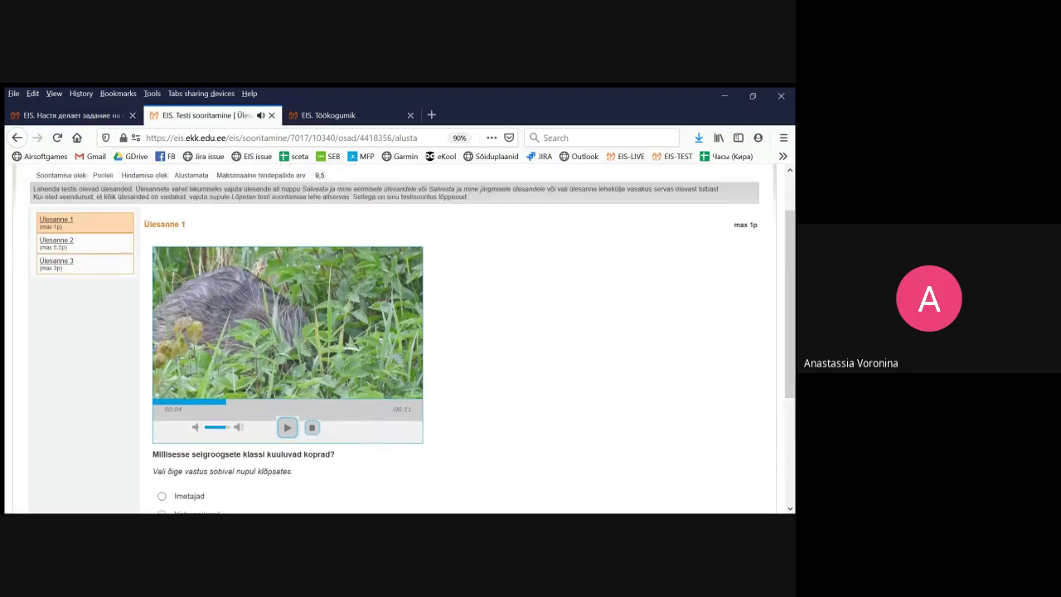
scroll(397, 338, down, 2)
scroll(397, 331, down, 1)
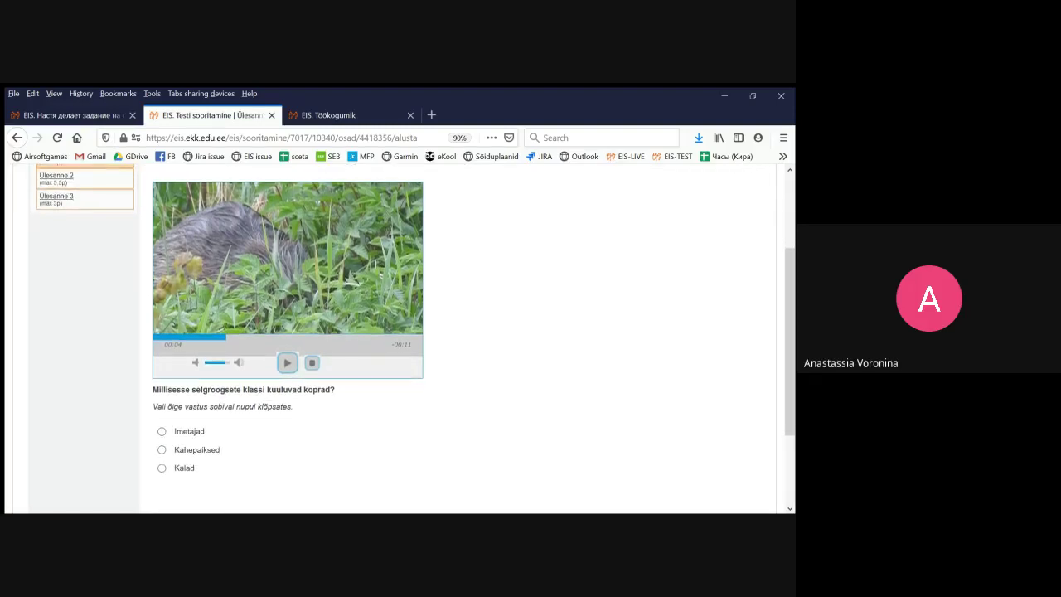
Choose Imetajad as the answer to the question about beavers in Ülesanne 1 and open Ülesanne 2
click(162, 378)
click(162, 396)
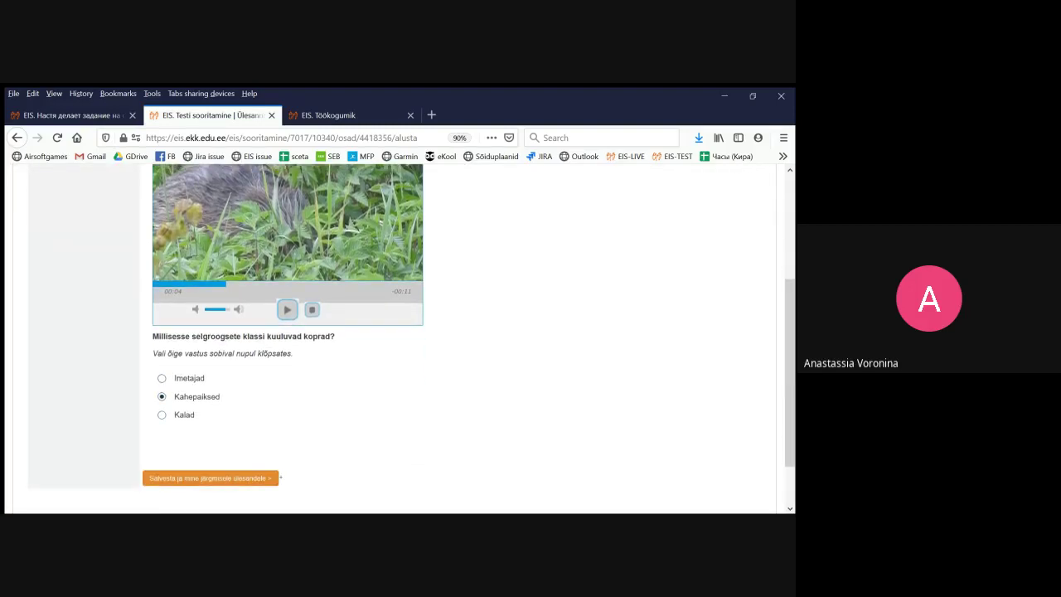
click(161, 396)
drag(153, 335, 335, 336)
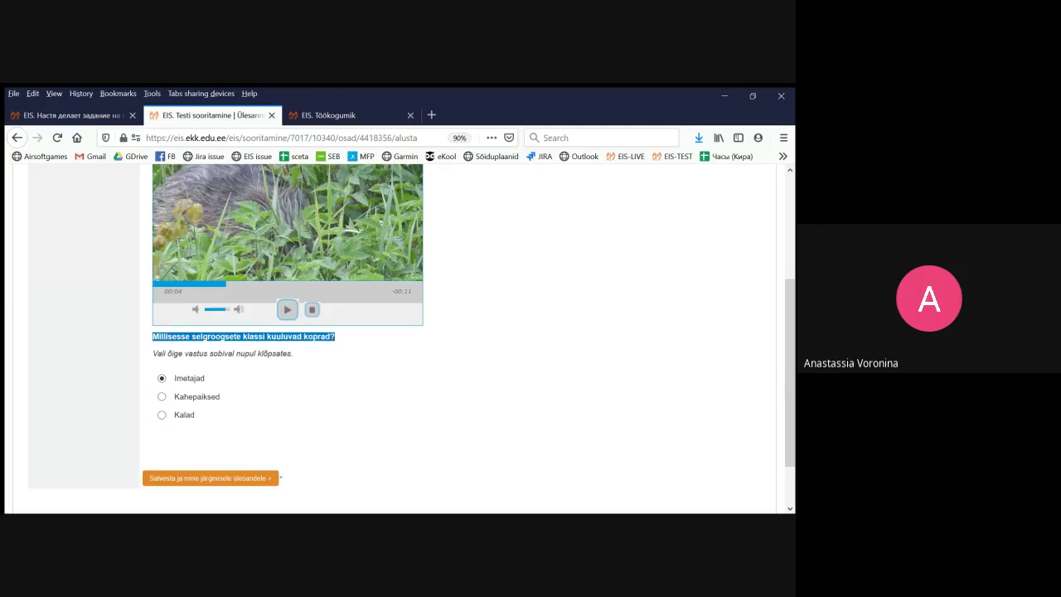
scroll(334, 335, up, 5)
click(60, 300)
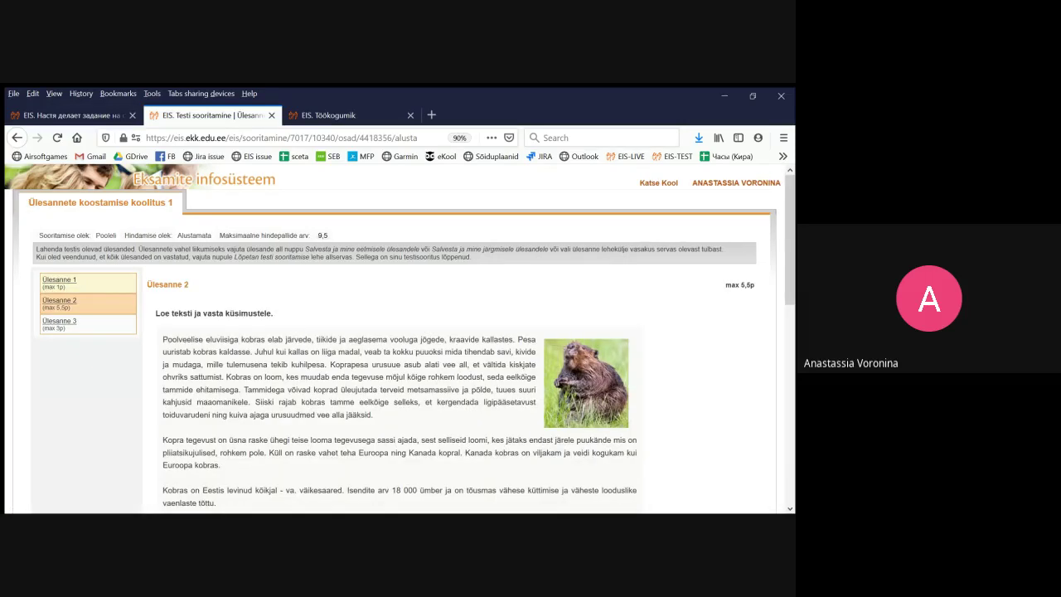
Answer question 1 of Ülesanne 2 by marking its three statements Tõene, Väär and Tõene in order
scroll(398, 340, down, 3)
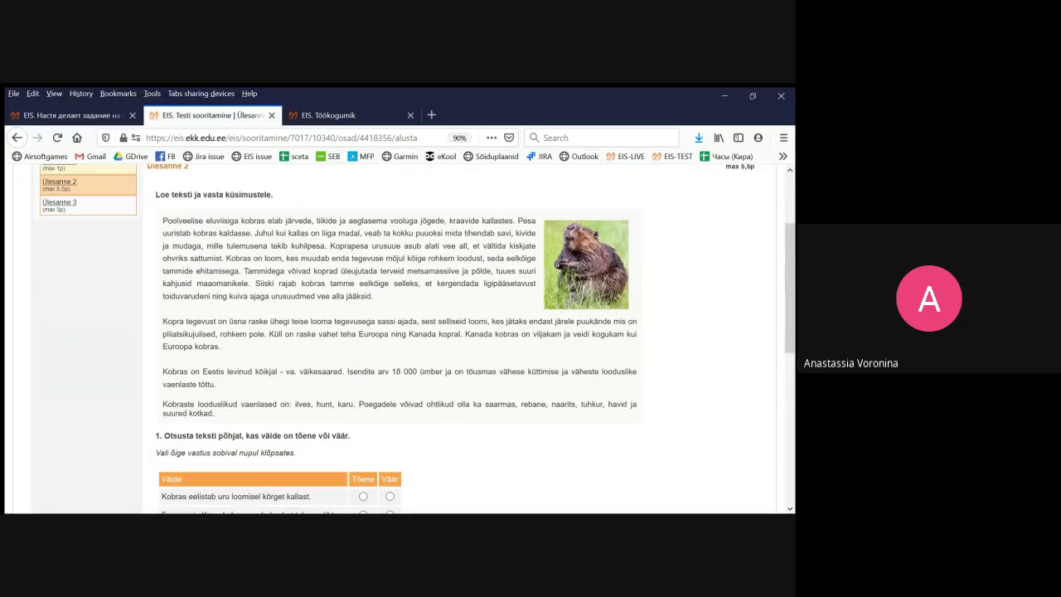
scroll(397, 332, down, 2)
scroll(398, 338, down, 3)
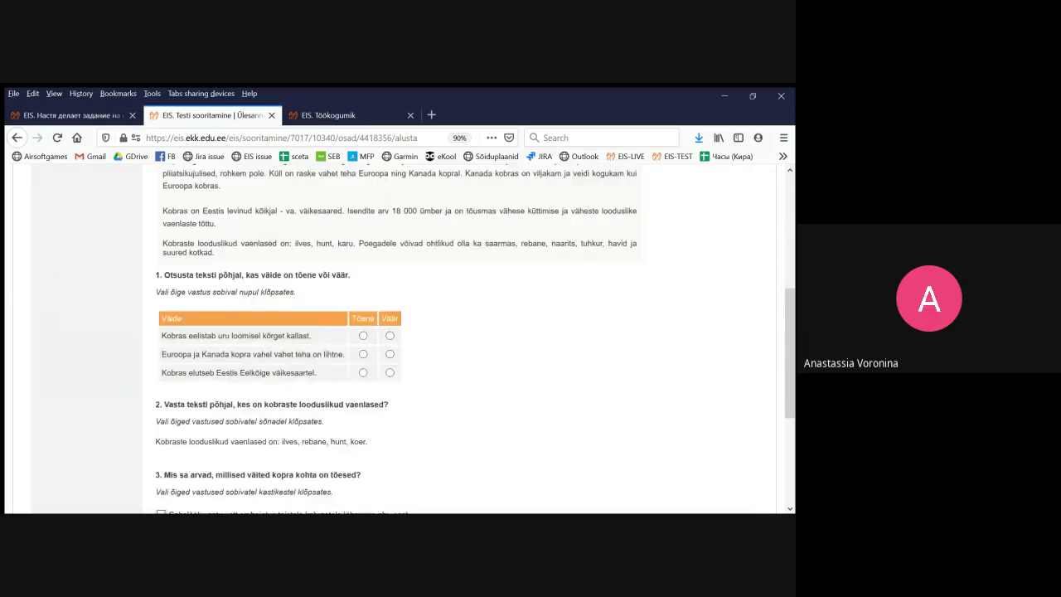
click(363, 319)
click(389, 337)
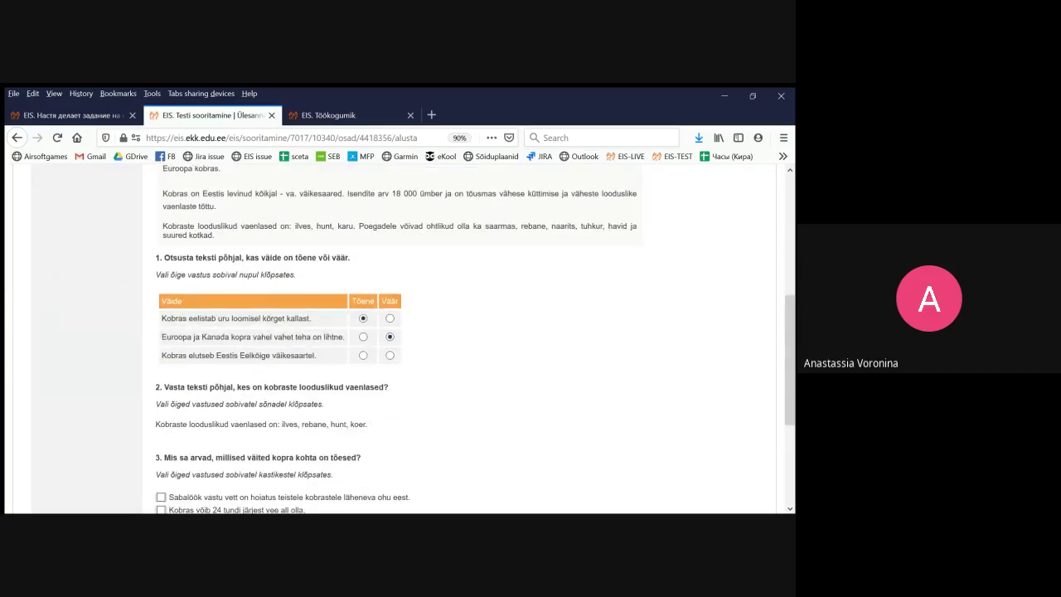
click(363, 355)
Mark rebane and hunt as the beaver's natural enemies in question 2 and try to add koer as a third choice
scroll(475, 339, down, 2)
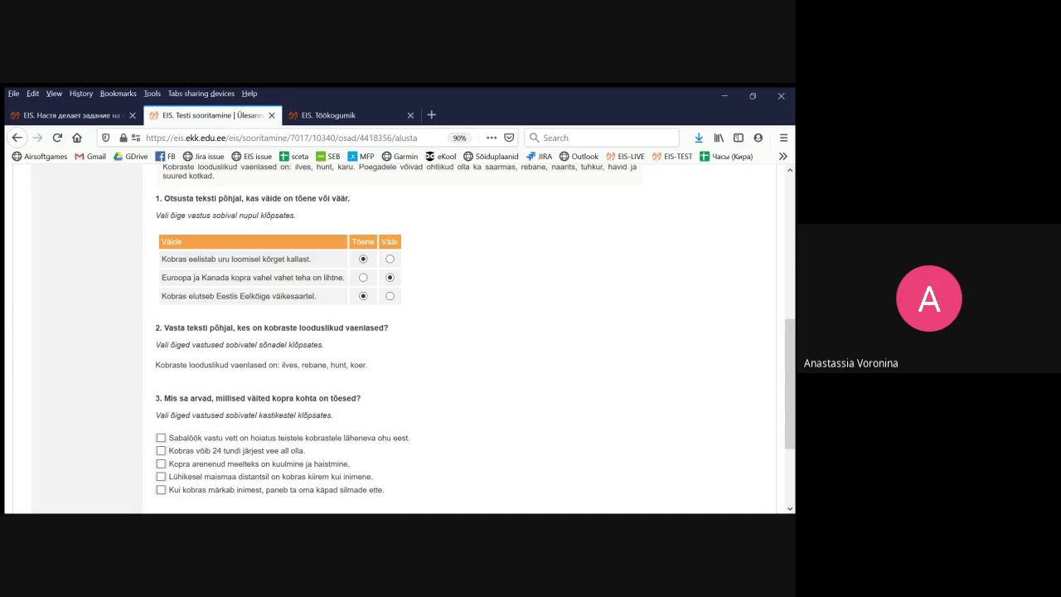
click(314, 366)
click(342, 365)
click(364, 366)
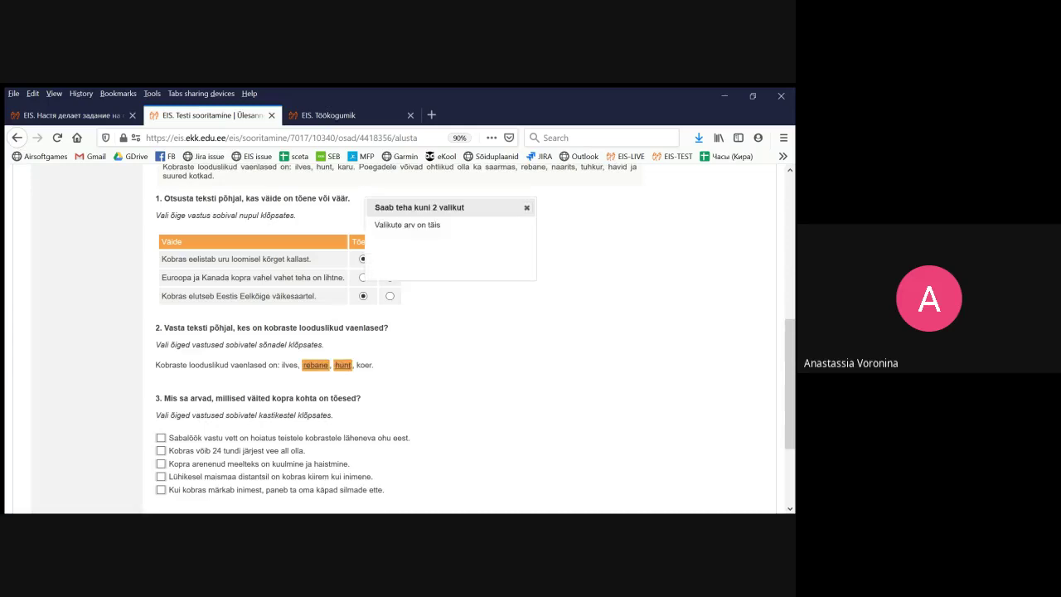
Select all five statements about the beaver in question 3 of Ülesanne 2
scroll(395, 338, down, 3)
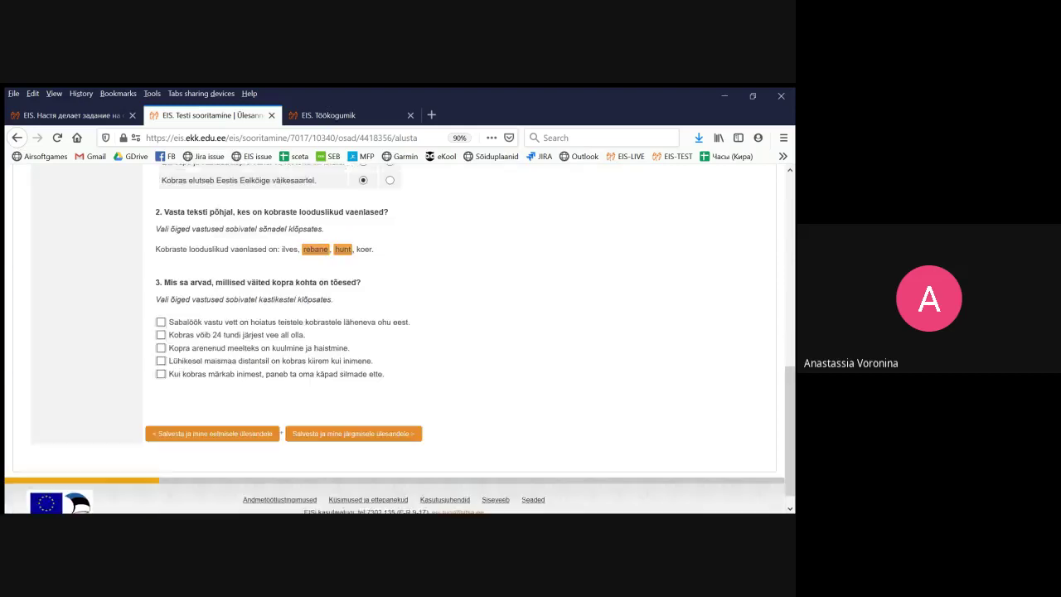
click(162, 319)
click(162, 331)
click(162, 345)
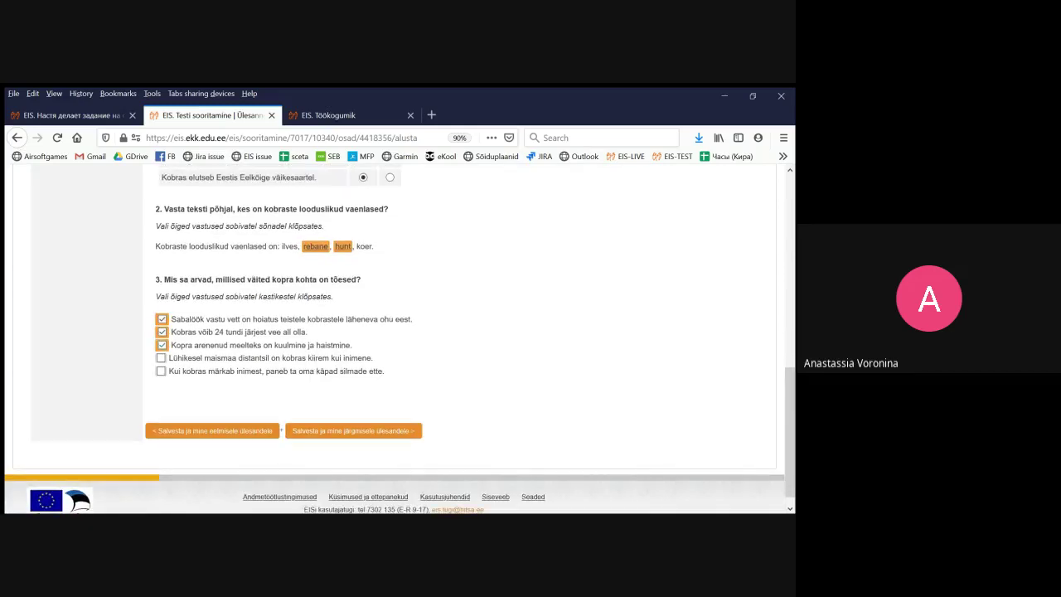
click(162, 358)
click(162, 370)
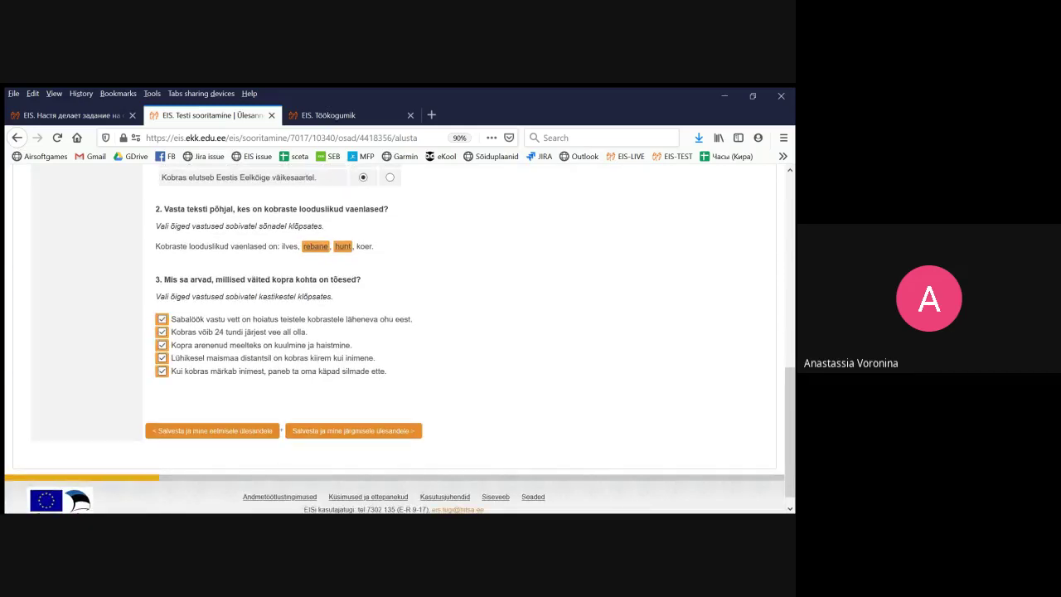
Open Ülesanne 3 and look over its beaver map of Estonia and two questions
scroll(397, 331, up, 10)
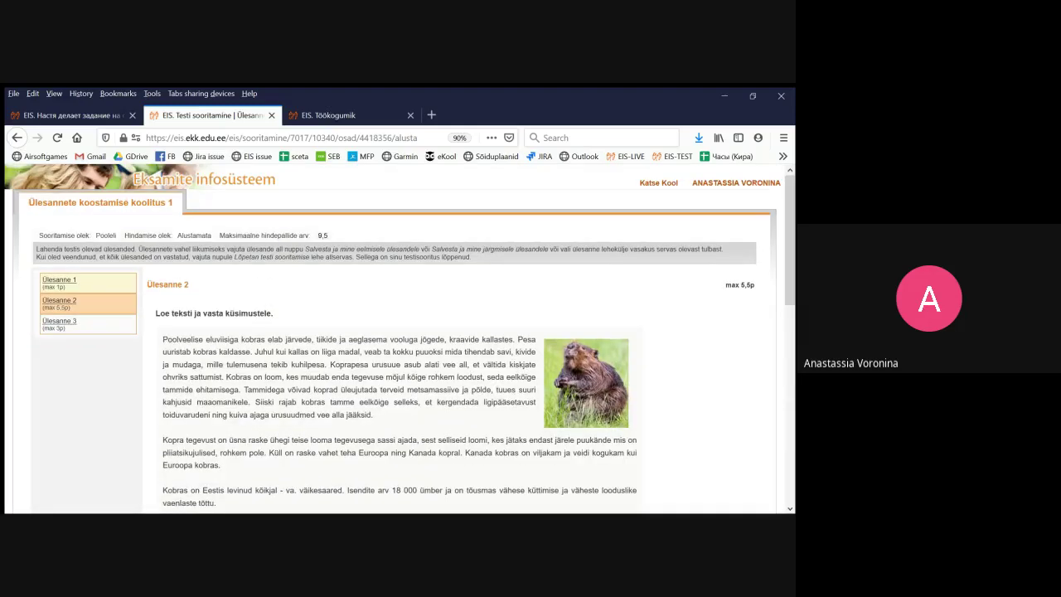
click(59, 320)
scroll(398, 338, down, 3)
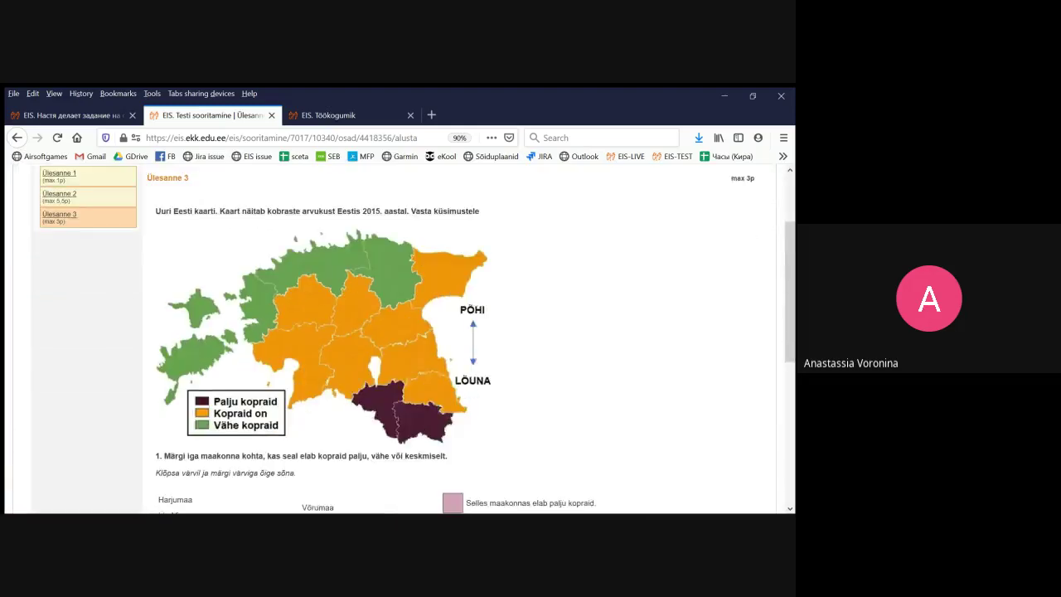
scroll(398, 331, down, 5)
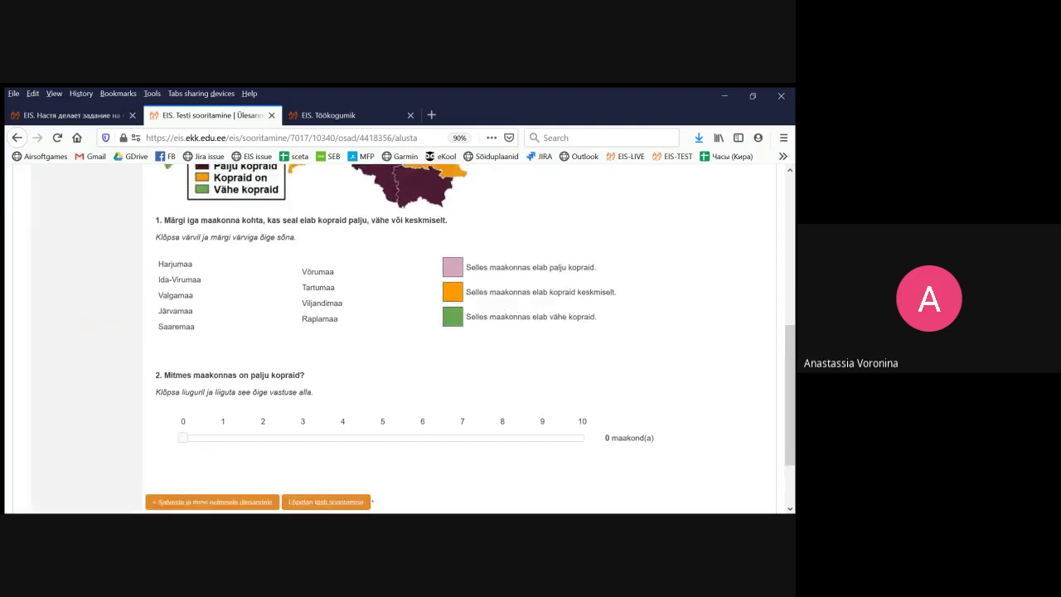
scroll(398, 332, up, 2)
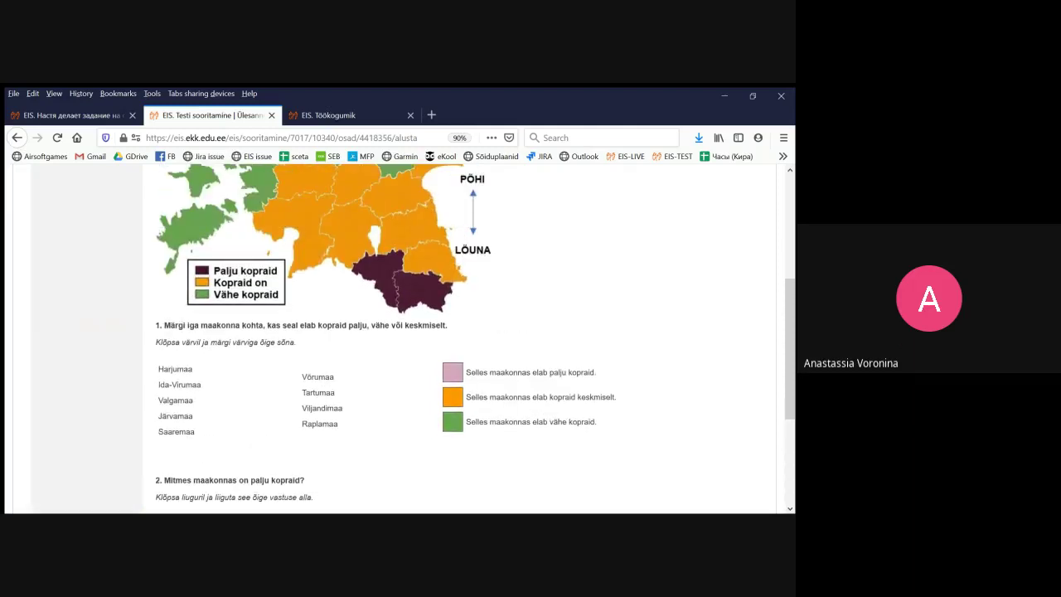
Mark Võrumaa as having many beavers (palju), Viljandimaa as keskmiselt and Tartumaa as vähe, and set the question 2 slider to 5
click(452, 372)
click(318, 377)
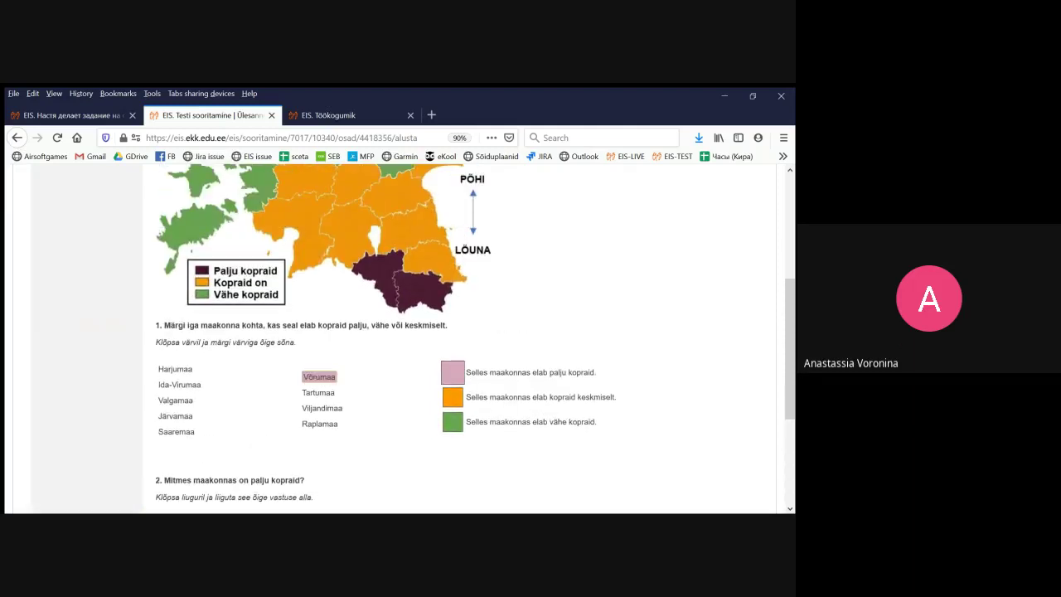
click(453, 397)
click(321, 407)
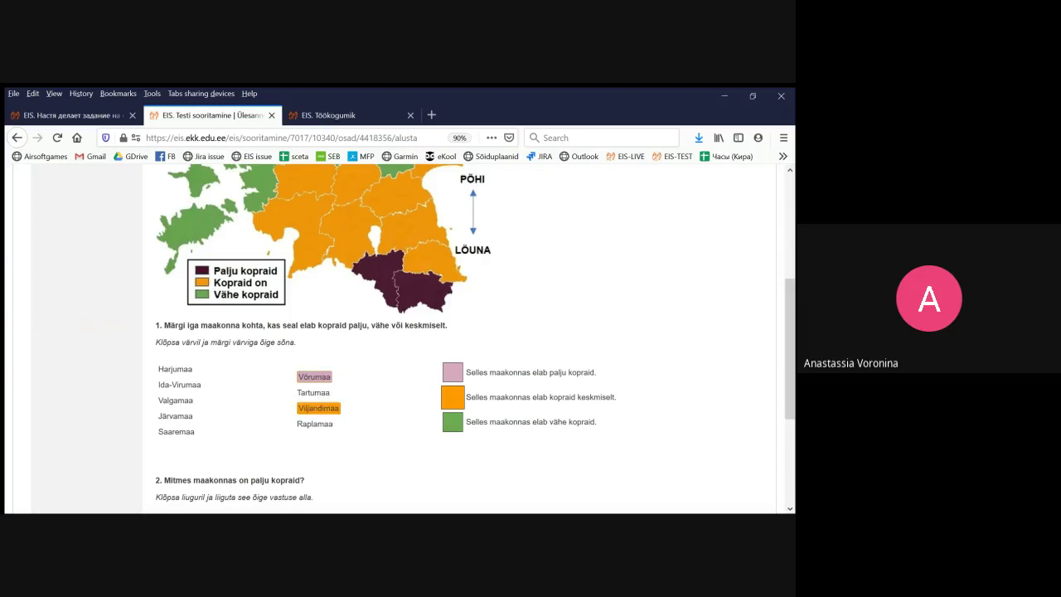
click(453, 421)
click(314, 392)
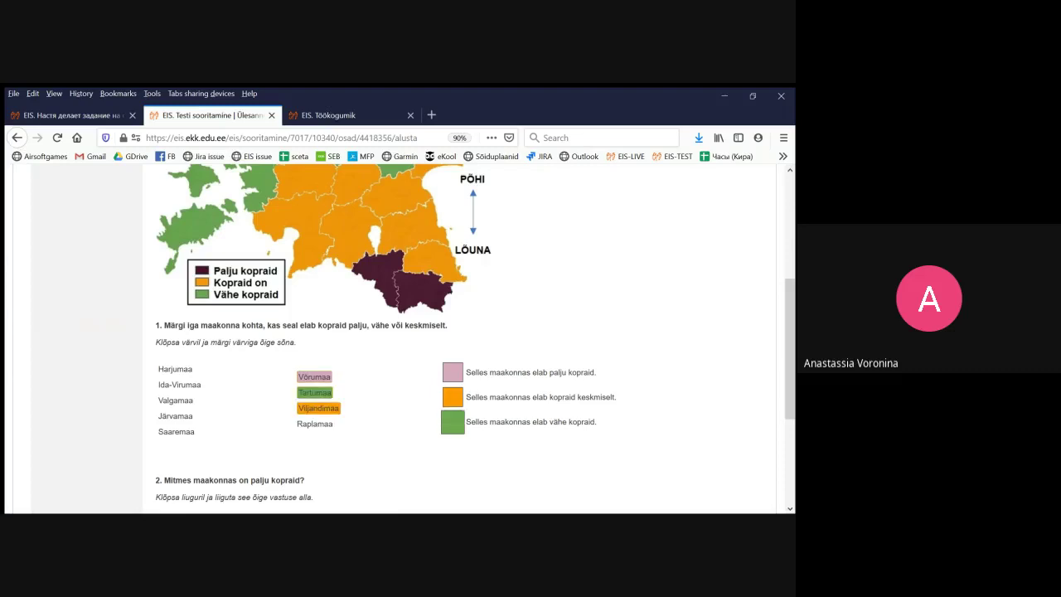
scroll(464, 340, down, 3)
drag(182, 423, 383, 423)
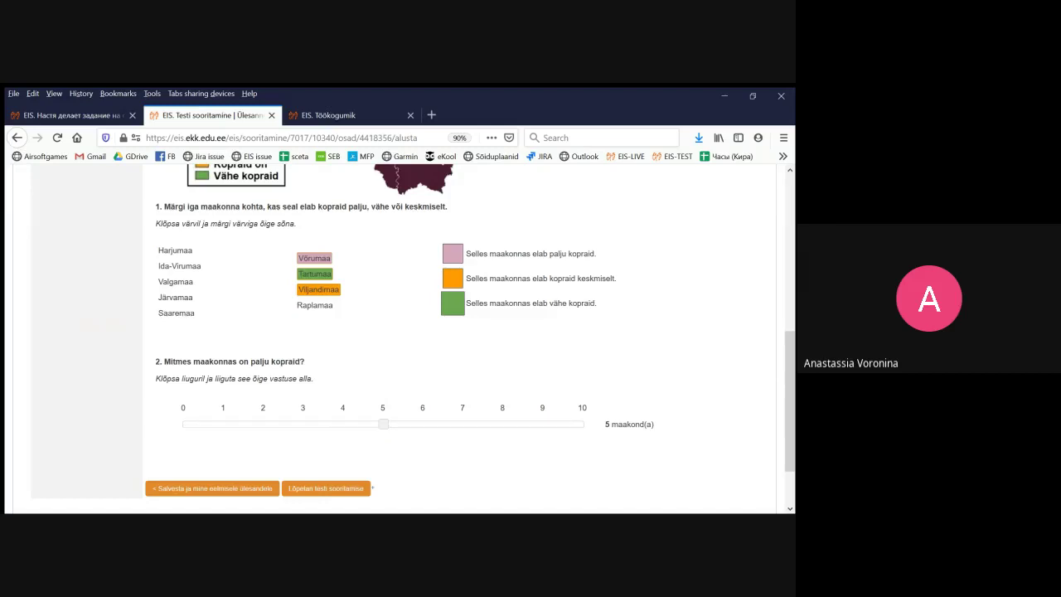
Revisit Ülesanne 1 to view its saved answer and go back to Ülesanne 2
scroll(398, 338, up, 5)
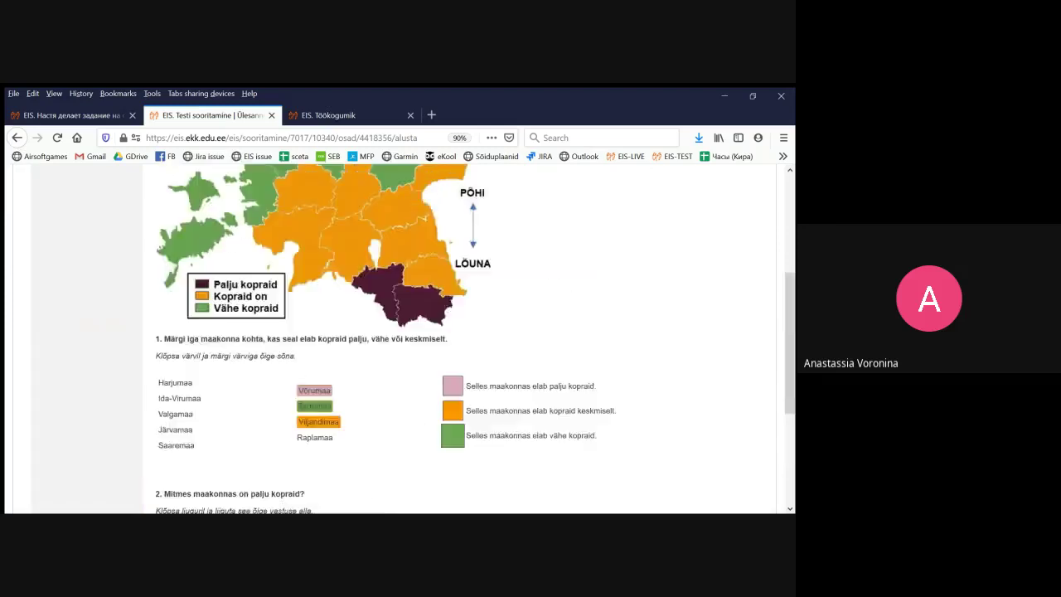
click(59, 220)
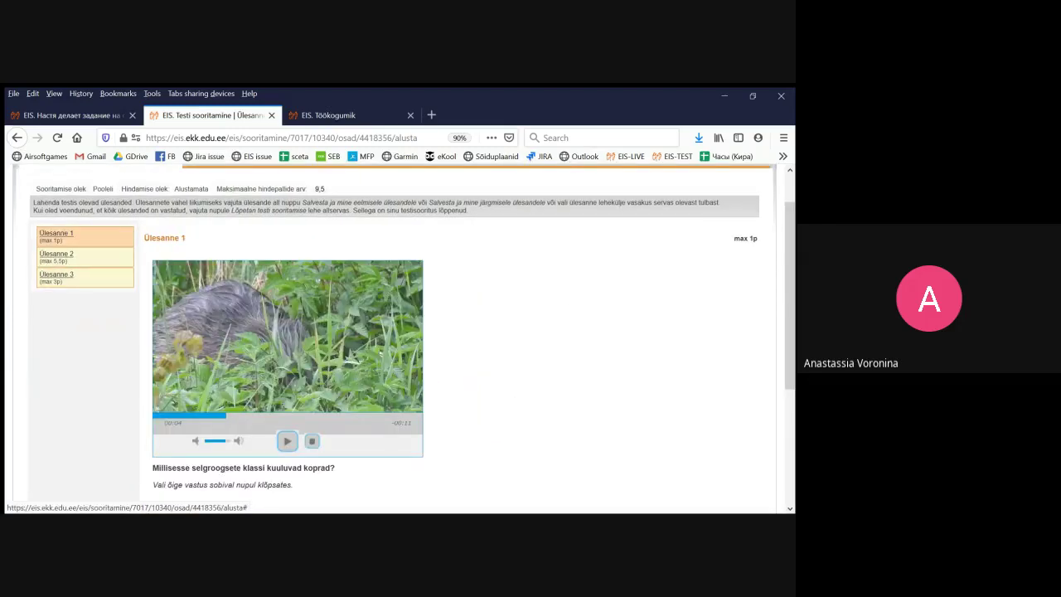
scroll(398, 338, down, 2)
scroll(397, 332, up, 3)
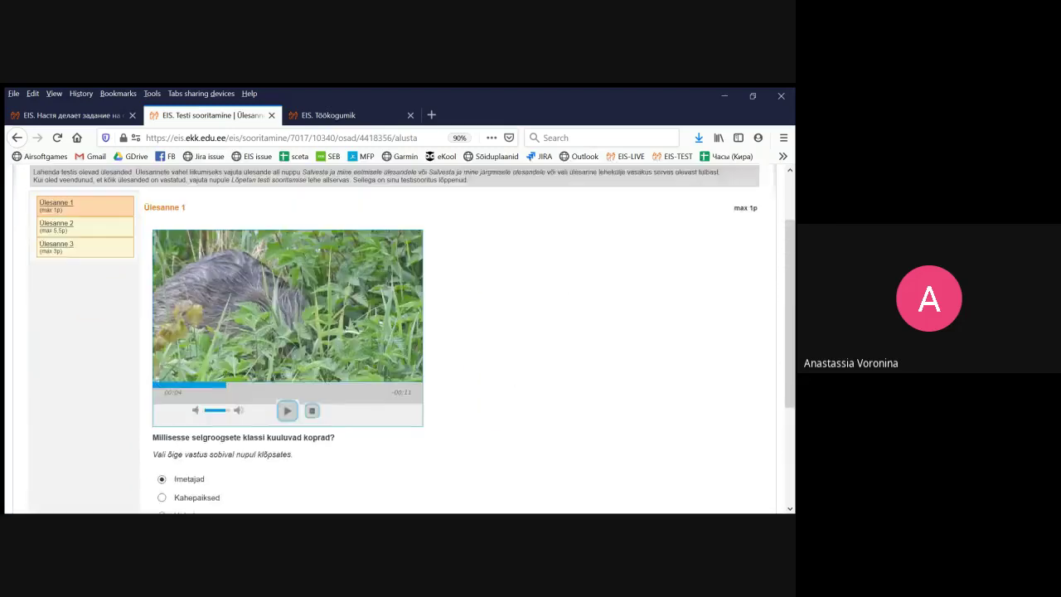
click(57, 254)
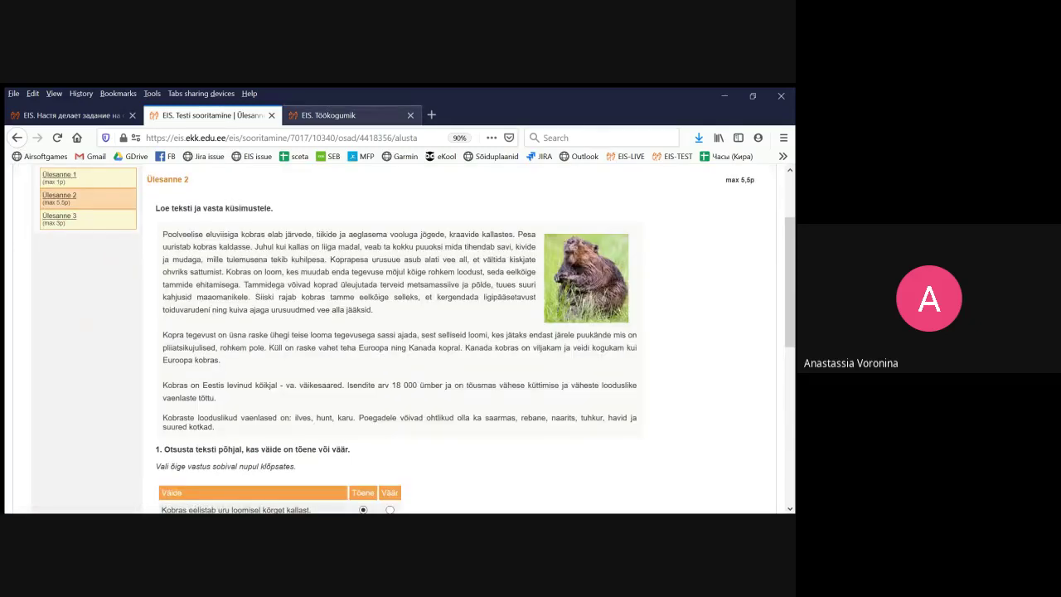
Return to the Alustekst block's editing page and demonstrate maximising and restoring its text editor
click(71, 115)
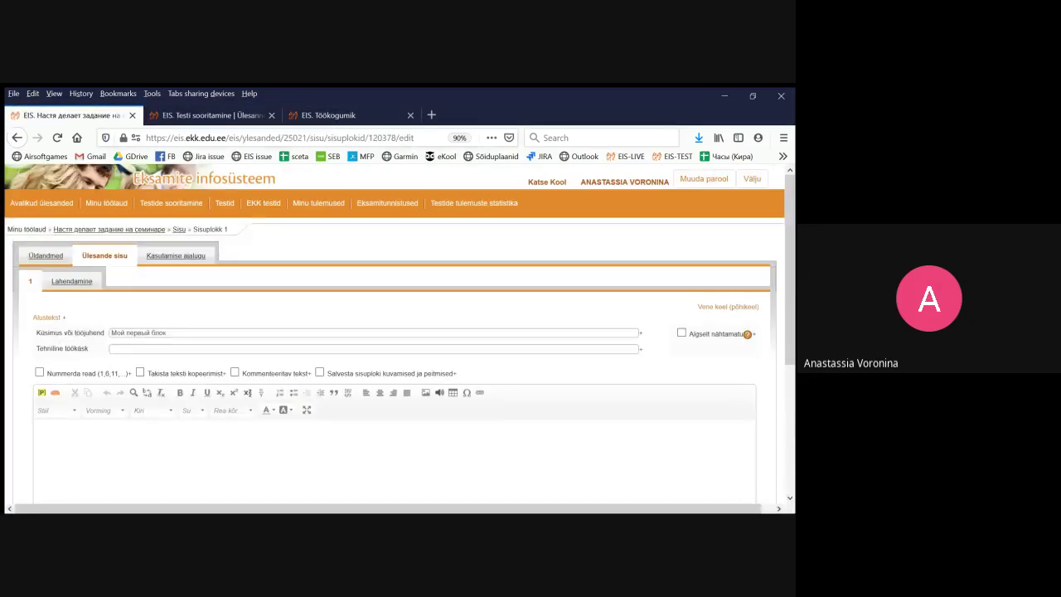
scroll(397, 331, down, 1)
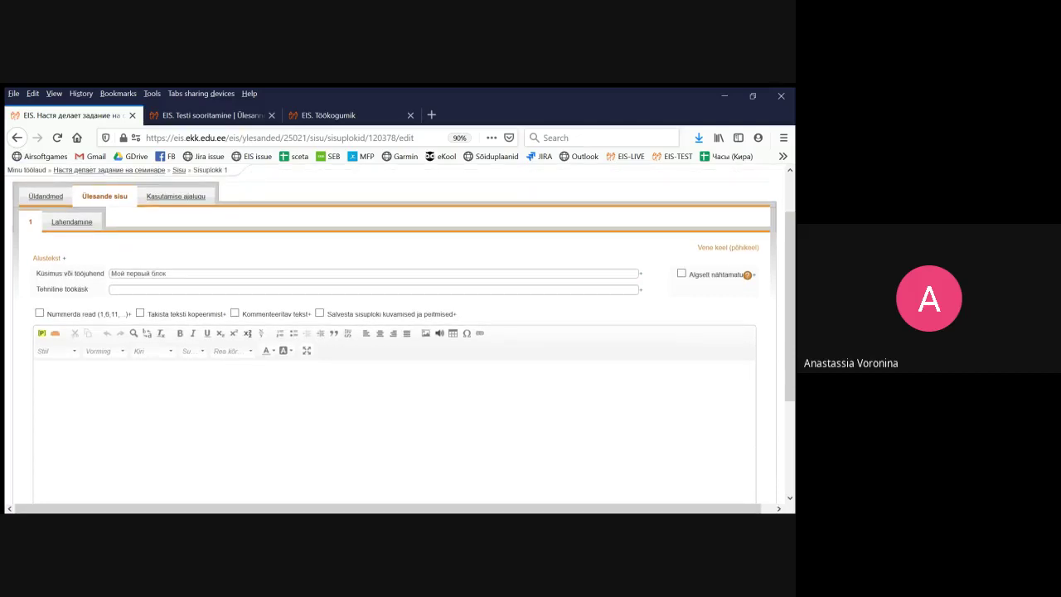
scroll(398, 331, down, 1)
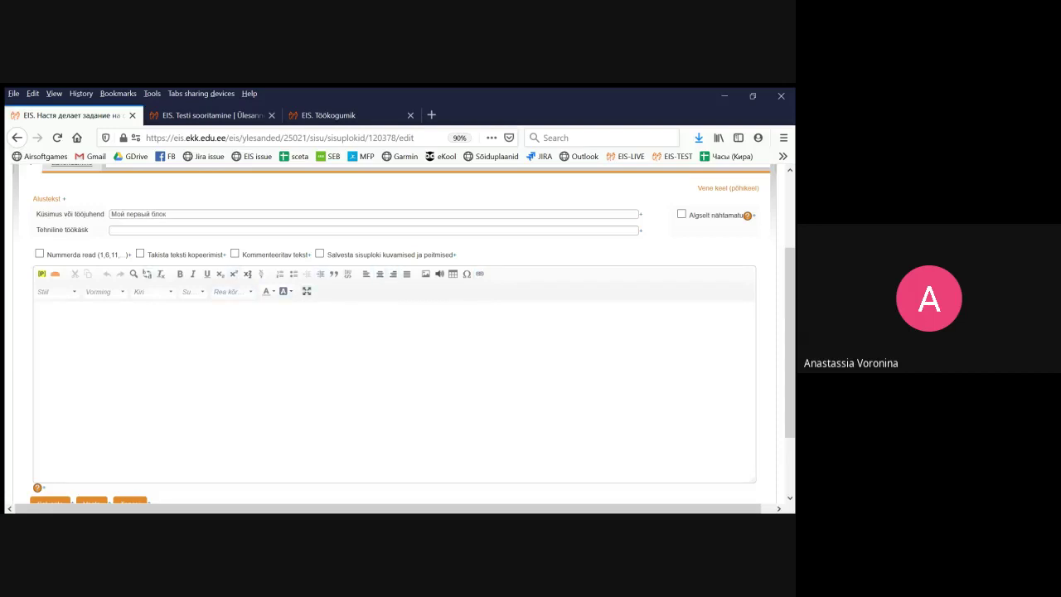
click(306, 291)
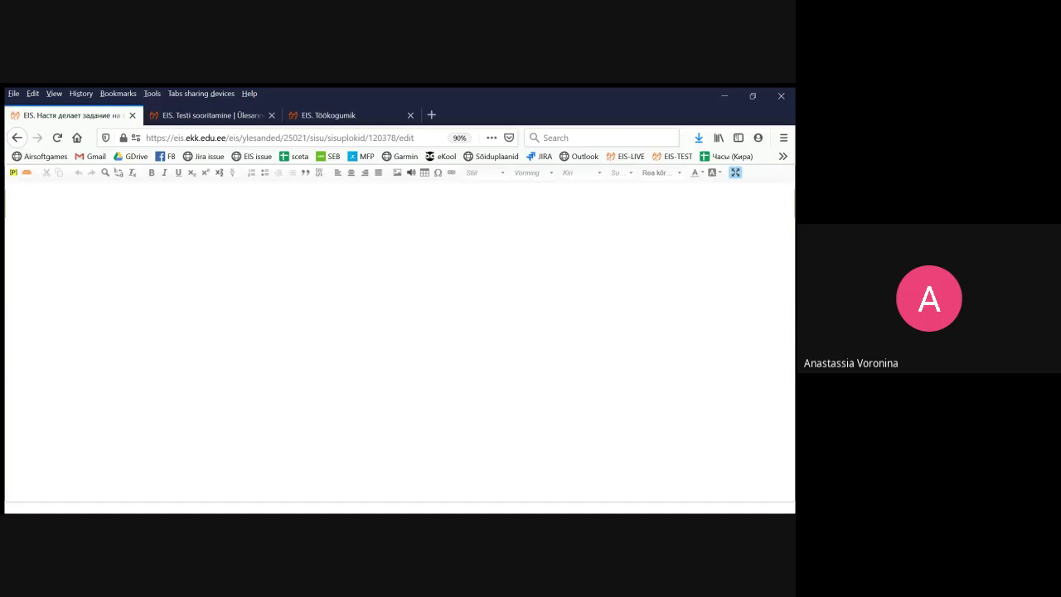
click(735, 172)
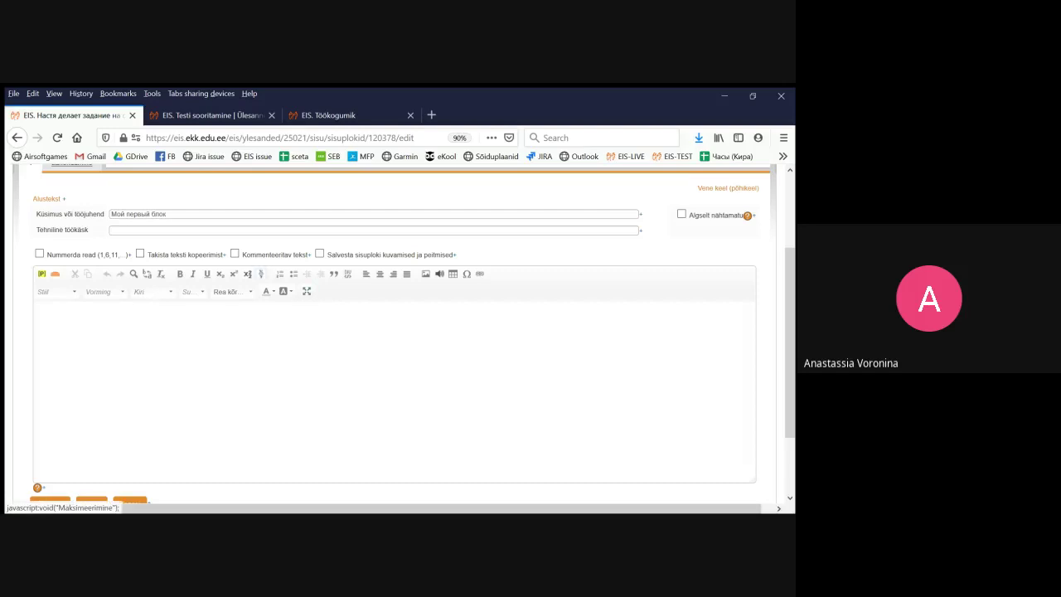
scroll(398, 331, up, 2)
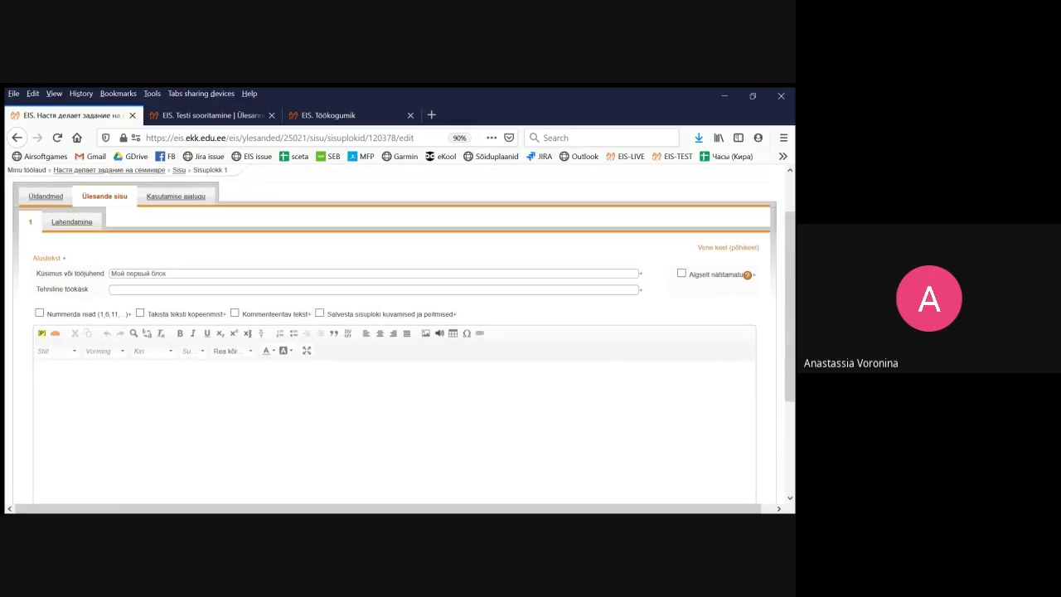
Examine the Küsimus või tööjuhend and Tehniline töökäsk fields of the block, highlighting each label
drag(36, 274, 106, 273)
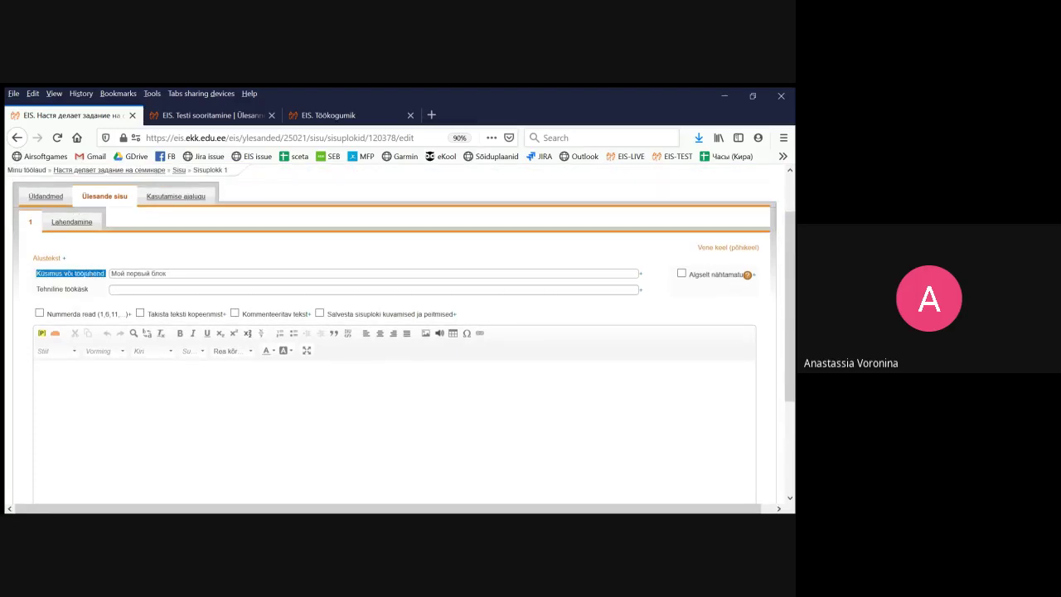
drag(35, 289, 89, 290)
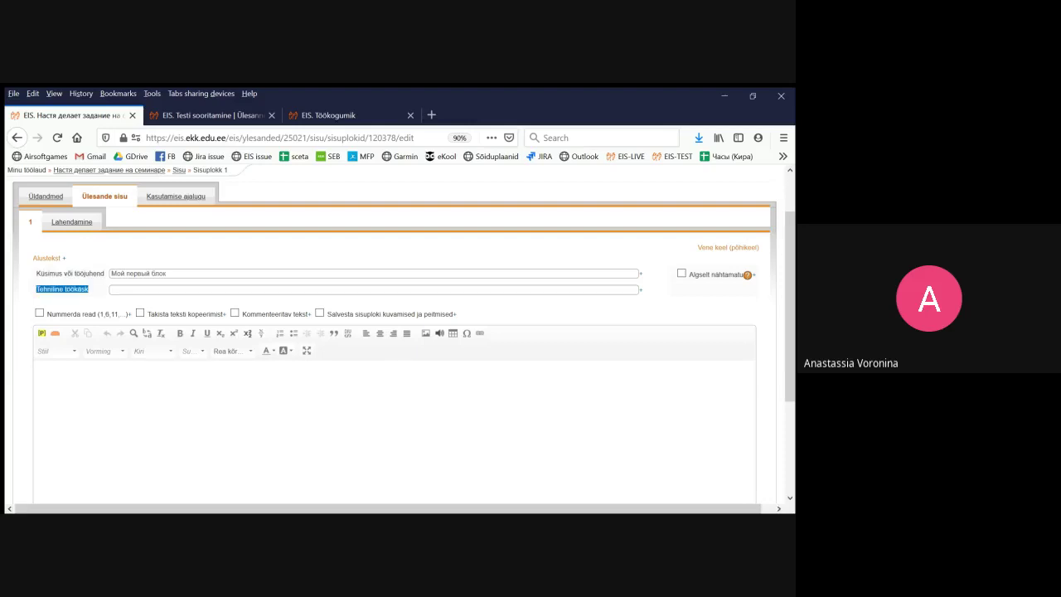
click(89, 290)
drag(89, 290, 35, 289)
scroll(398, 331, down, 3)
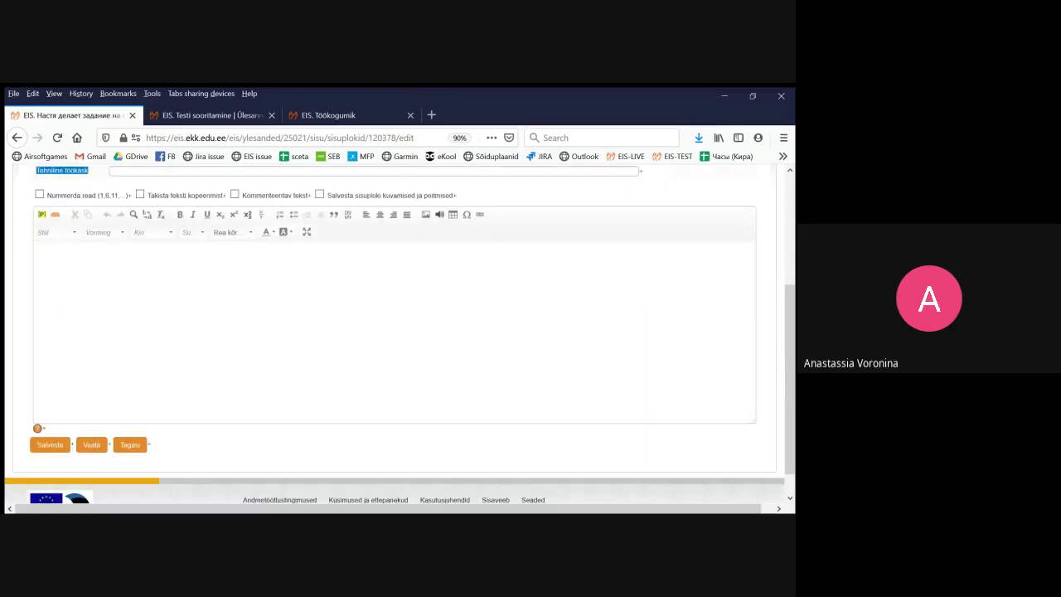
scroll(398, 332, up, 3)
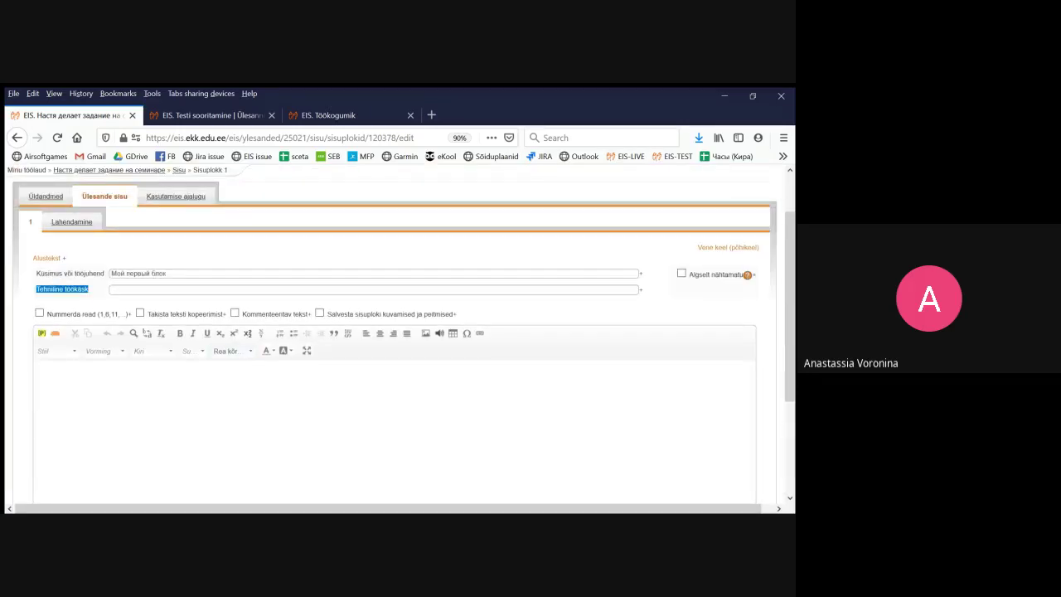
Insert a table with 1 row and 1 column into the block's text, using border 0, cell spacing 3, cell padding 5 and width 900
scroll(165, 350, down, 1)
click(38, 310)
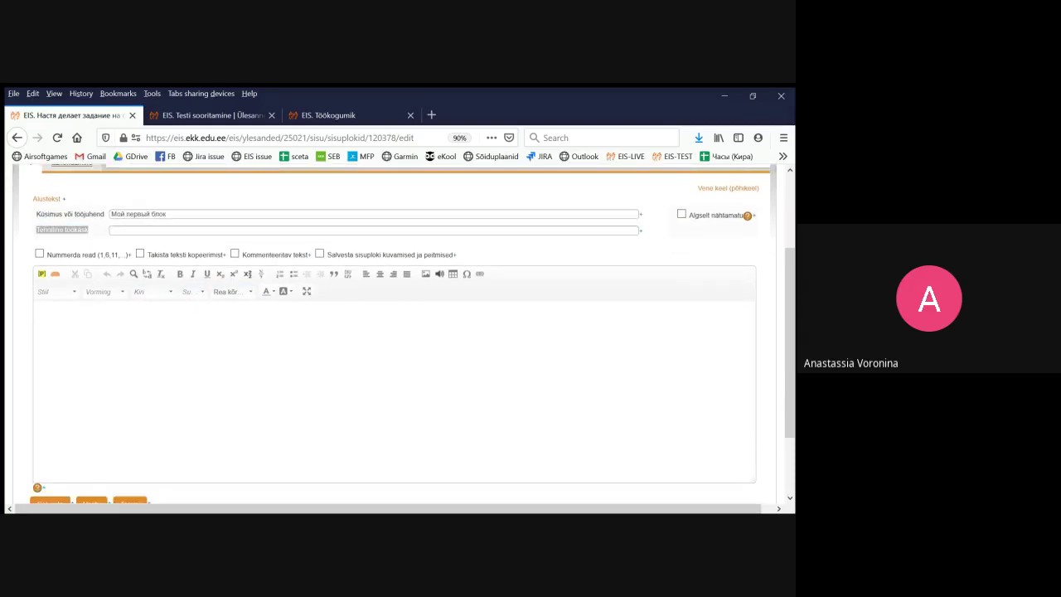
click(453, 274)
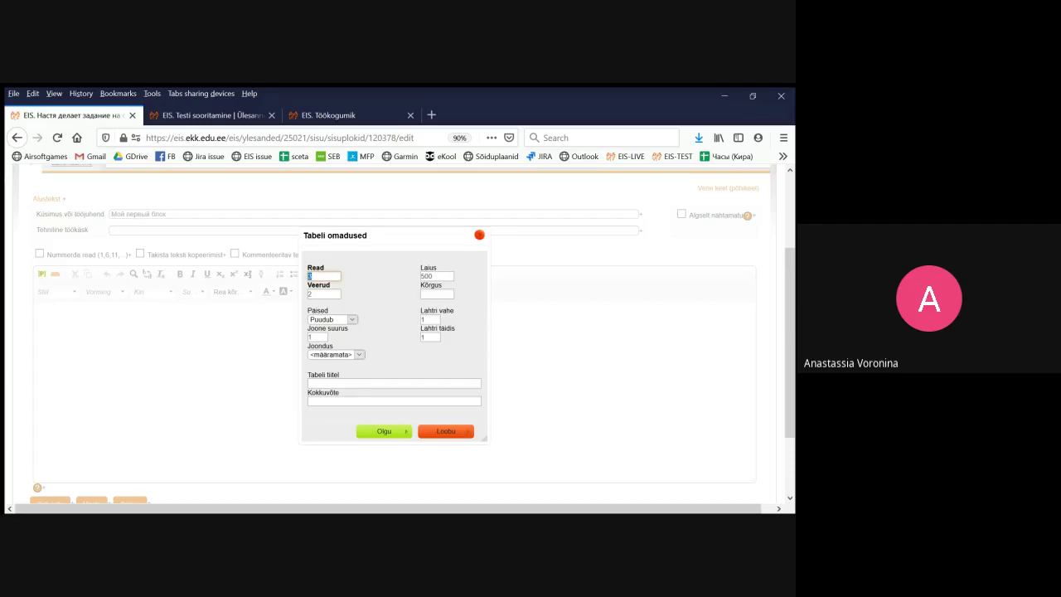
text(1)
key(Tab)
text(1)
key(Tab)
key(Tab)
text(0)
key(Tab)
key(Tab)
key(Tab)
key(Tab)
text(3)
key(Tab)
text(5)
drag(420, 276, 425, 276)
text(9)
key(Return)
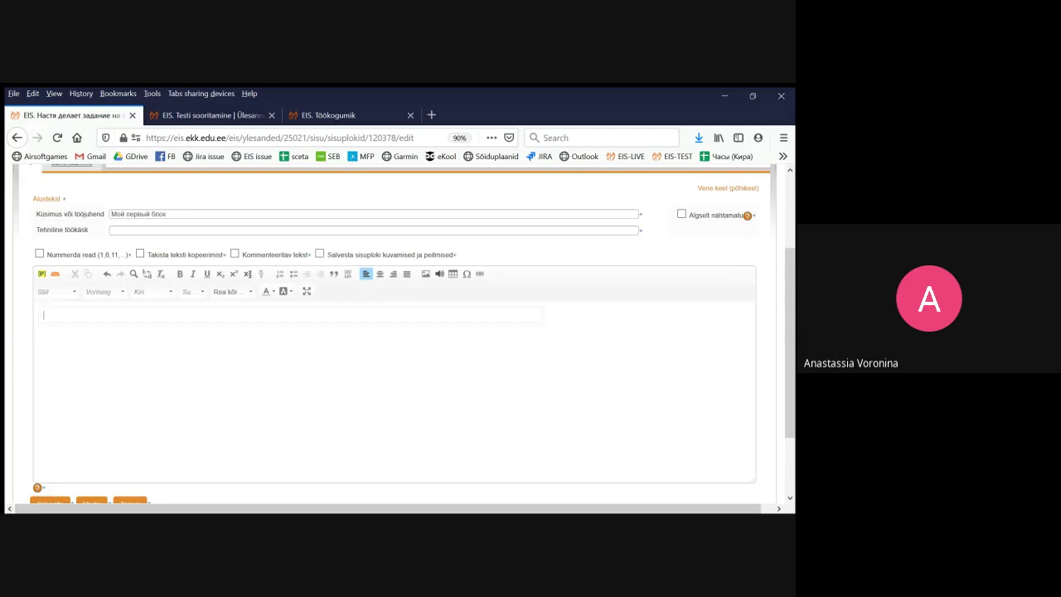
Give the table cell in the block's text the background colour #EEEEEE and enter the sample text "енгшщждбьтипргшщ" in it
right_click(333, 316)
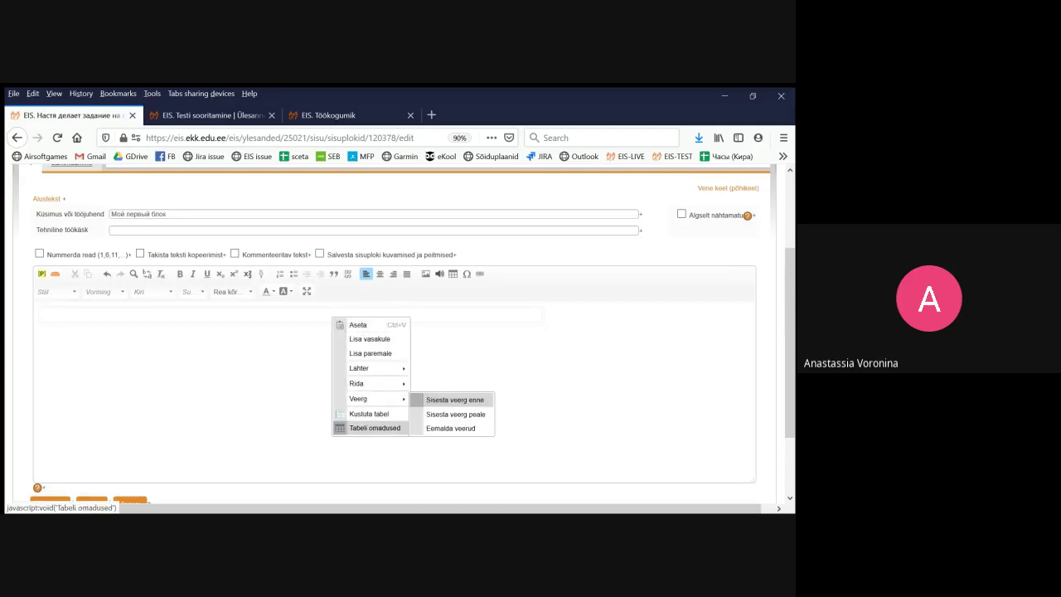
mouse_move(365, 368)
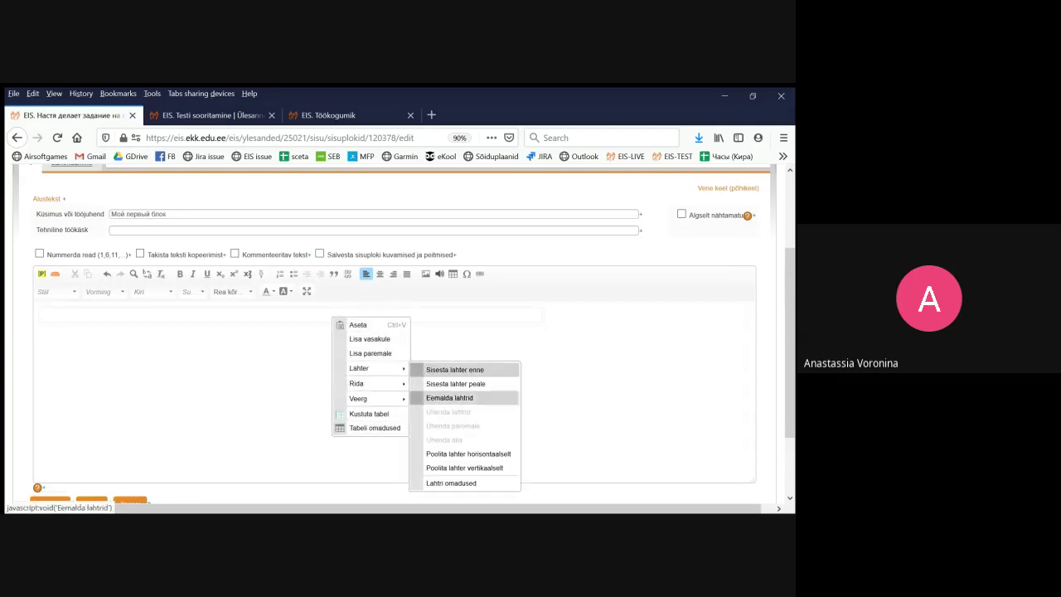
click(451, 482)
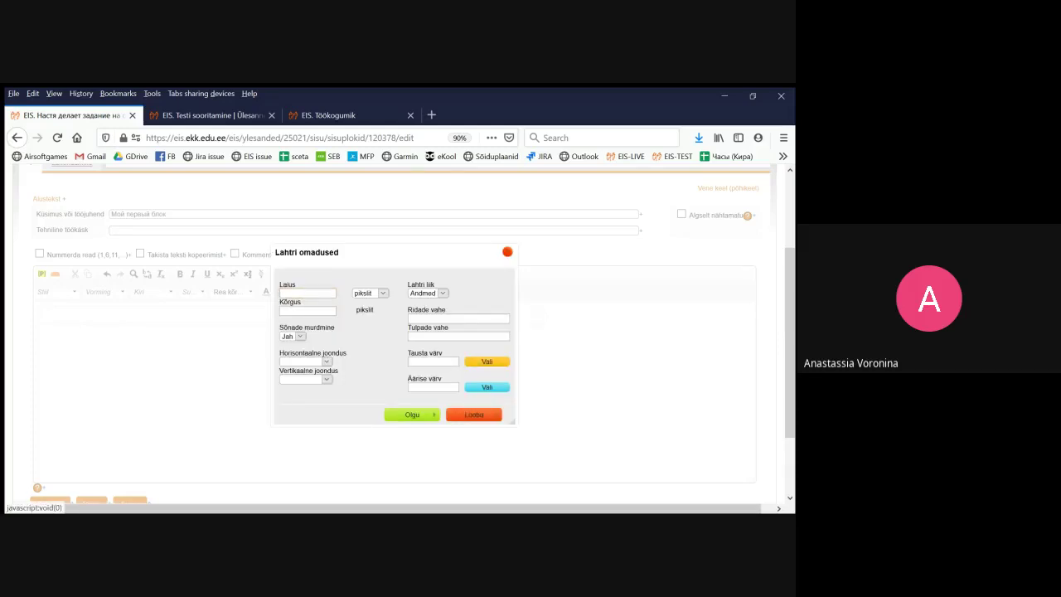
click(486, 361)
click(297, 402)
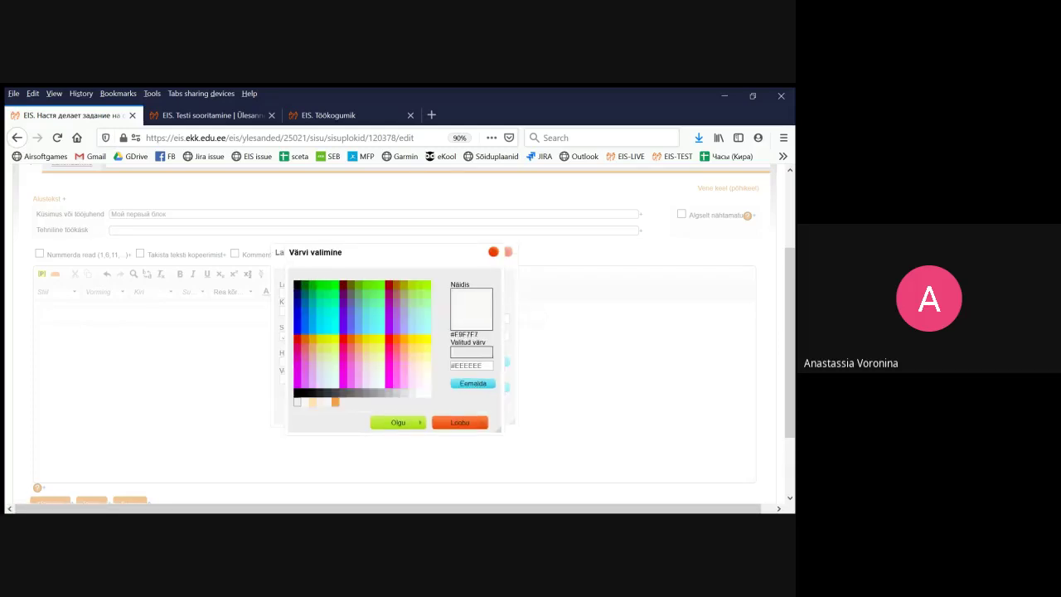
click(398, 422)
click(405, 416)
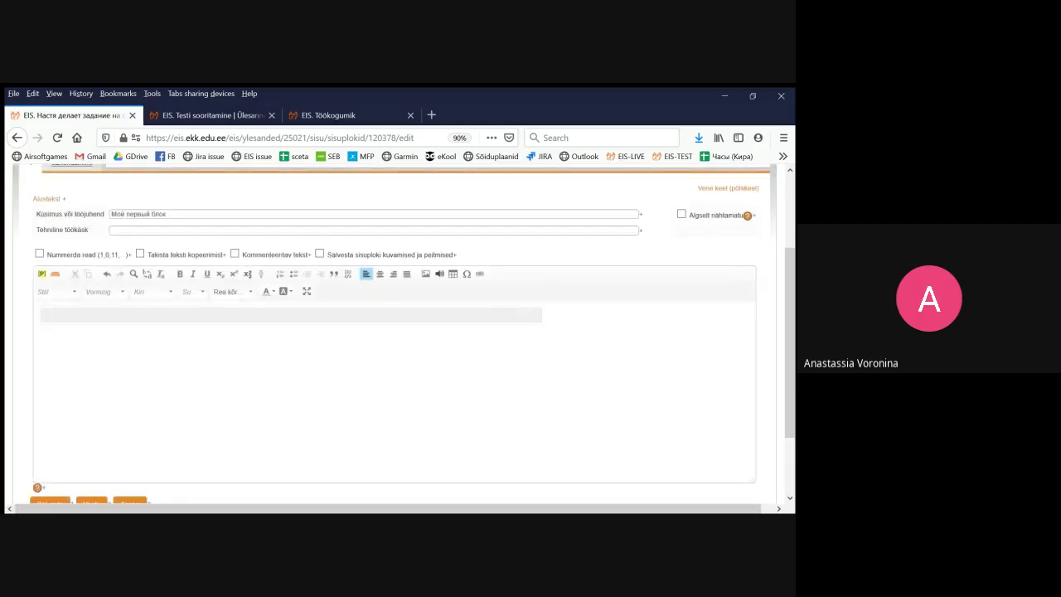
text(енгшщждбьтипргшщ)
Return to the exercise's content overview and delete the Alustekst block "Мой первый блок"
scroll(398, 331, up, 3)
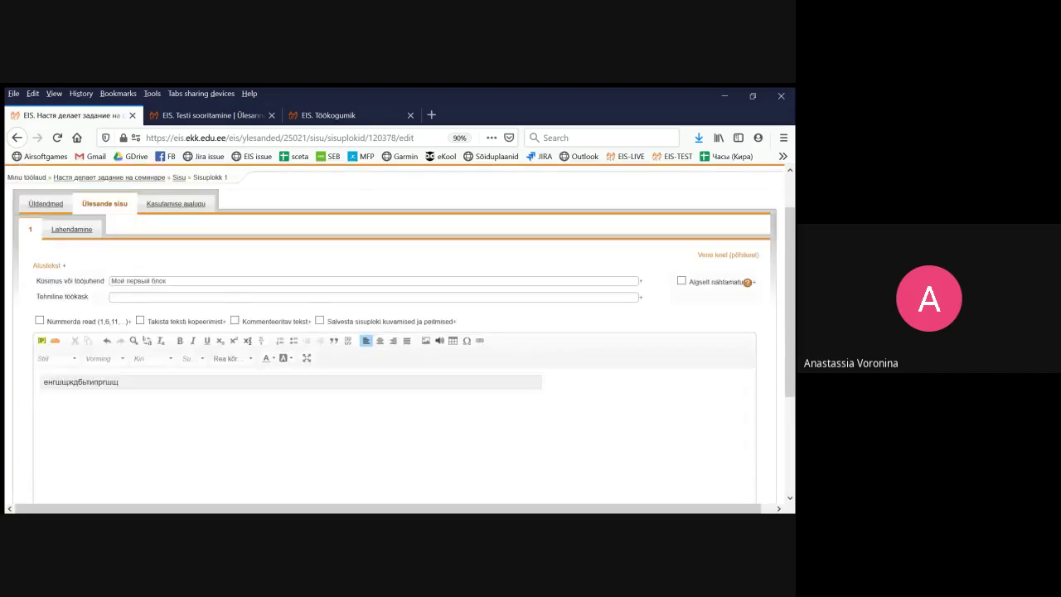
click(104, 256)
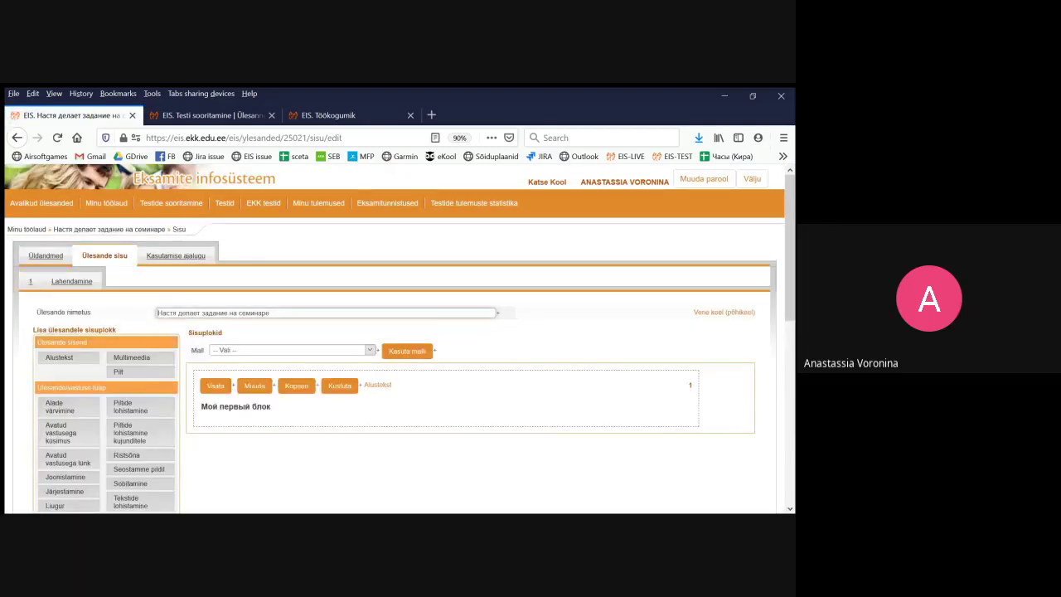
scroll(340, 385, down, 1)
click(340, 325)
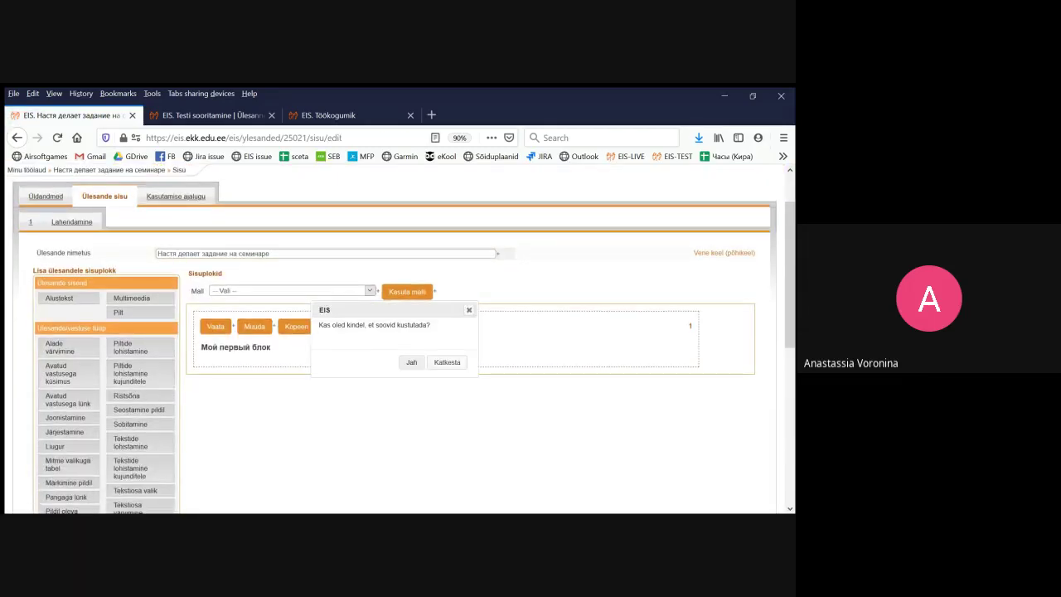
click(411, 362)
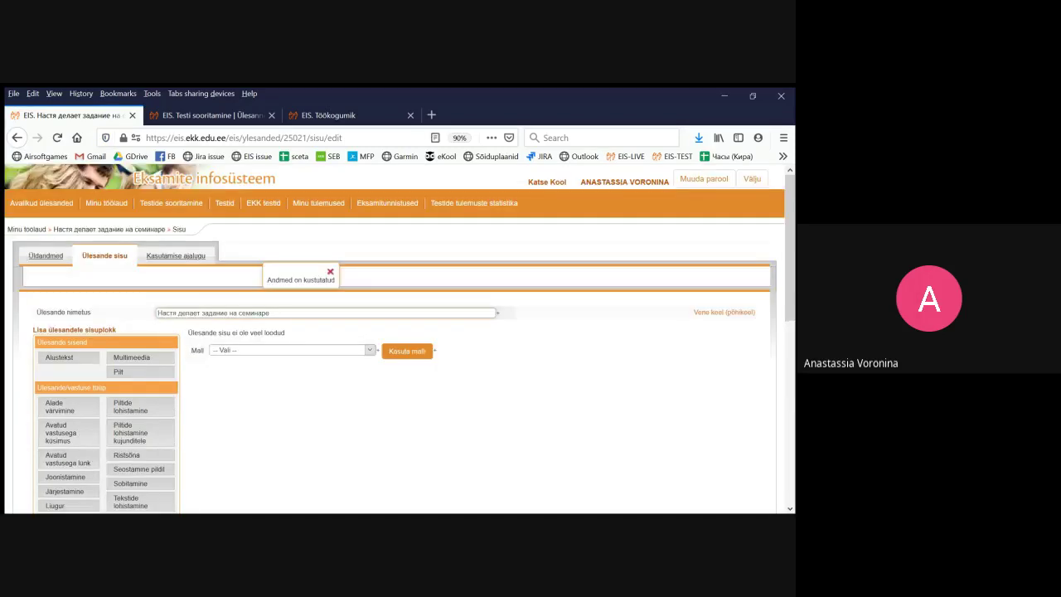
Fill the emptied exercise with content blocks by applying a ready-made template (Mall)
scroll(411, 362, down, 3)
scroll(397, 331, up, 2)
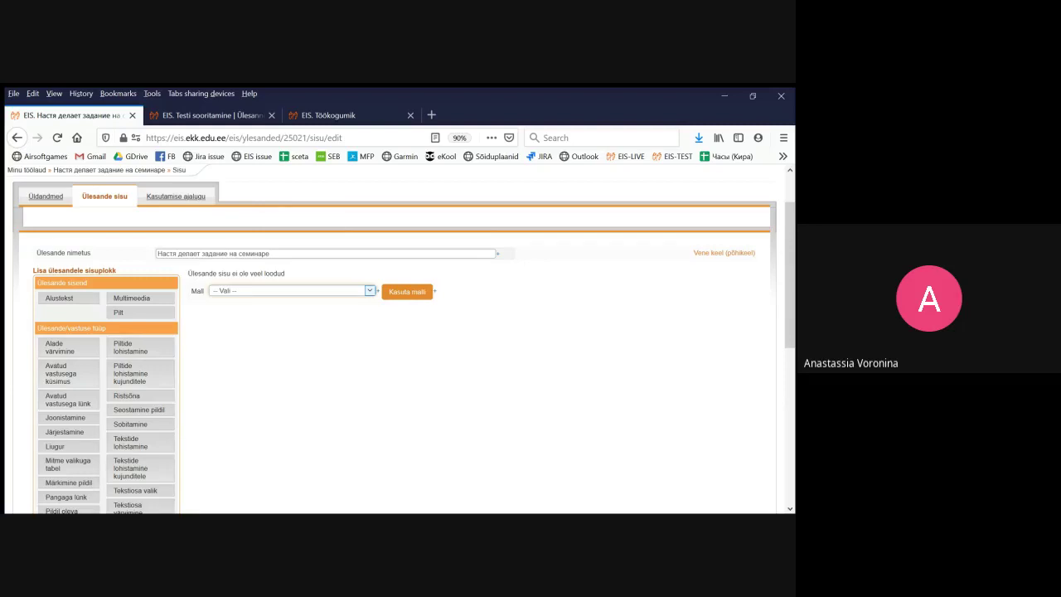
click(247, 308)
key(Tab)
key(Return)
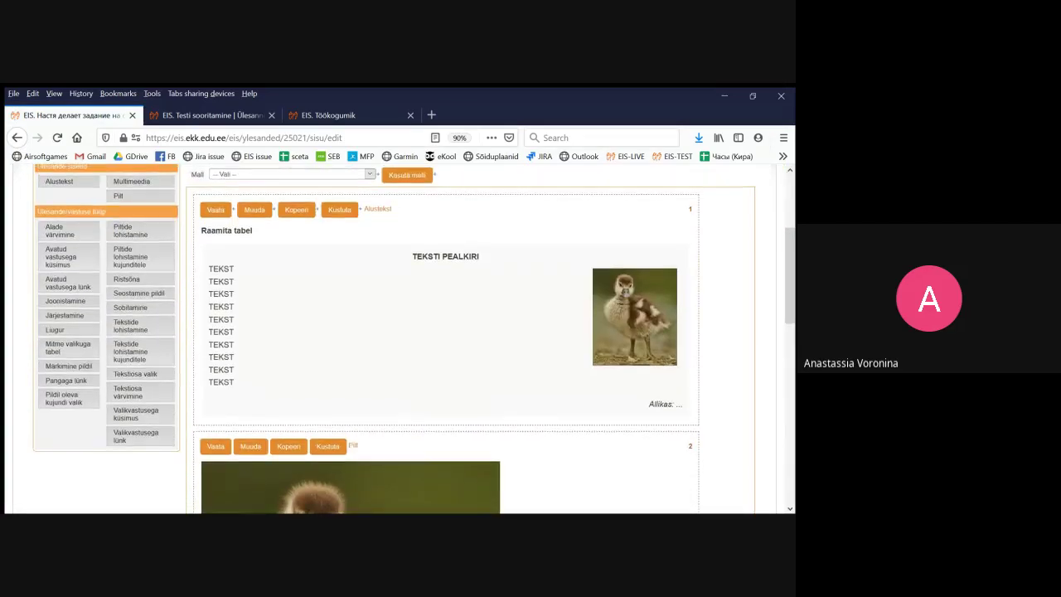
Review the template's Alustekst and Pilt blocks, and examine how the exercise appears in its Lahendamine view
scroll(393, 340, up, 1)
scroll(394, 340, down, 4)
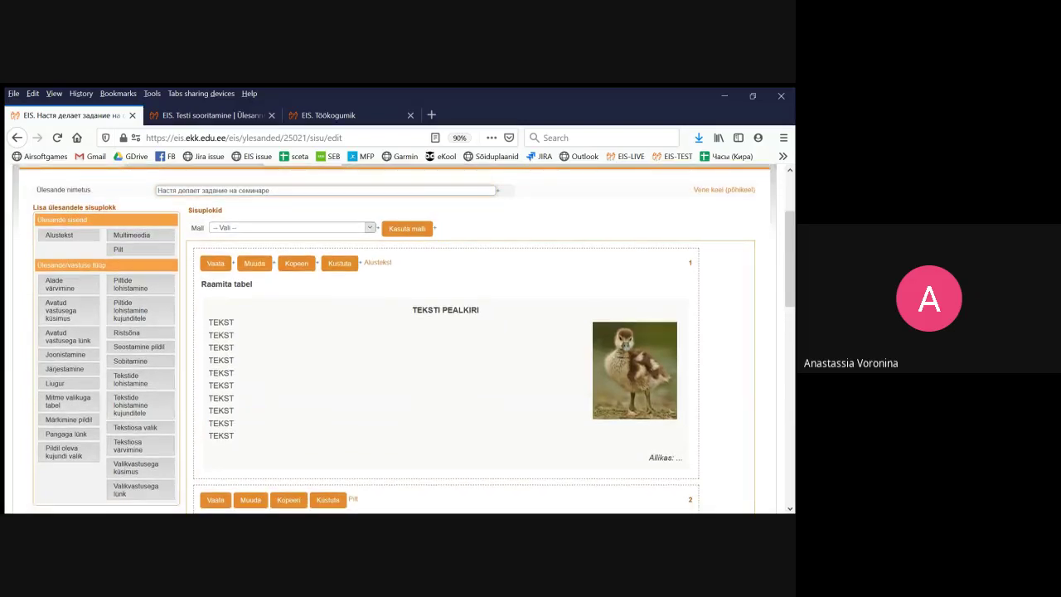
scroll(393, 340, up, 3)
scroll(413, 338, up, 1)
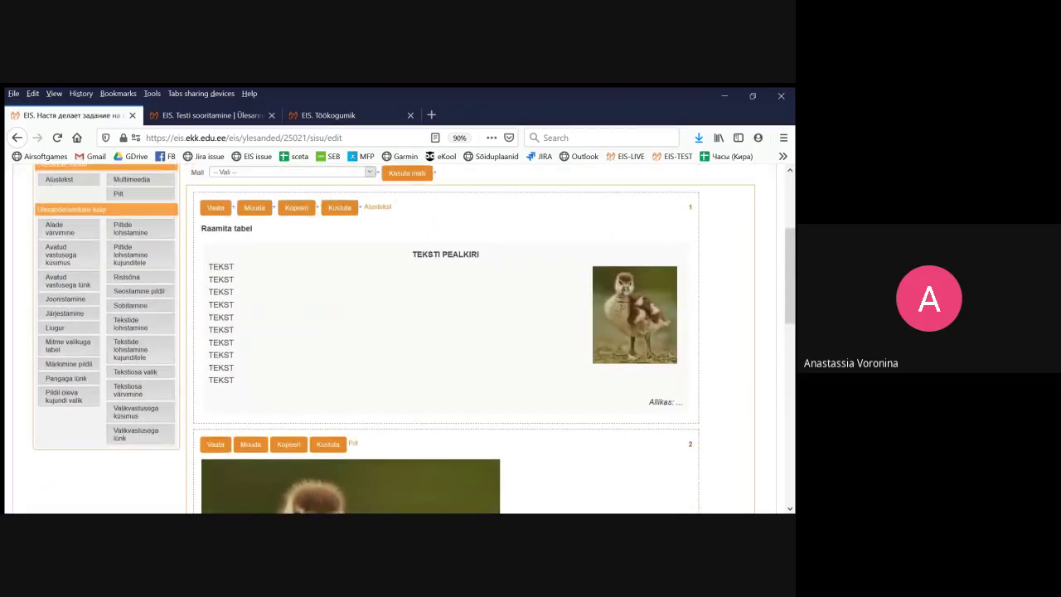
scroll(404, 337, up, 1)
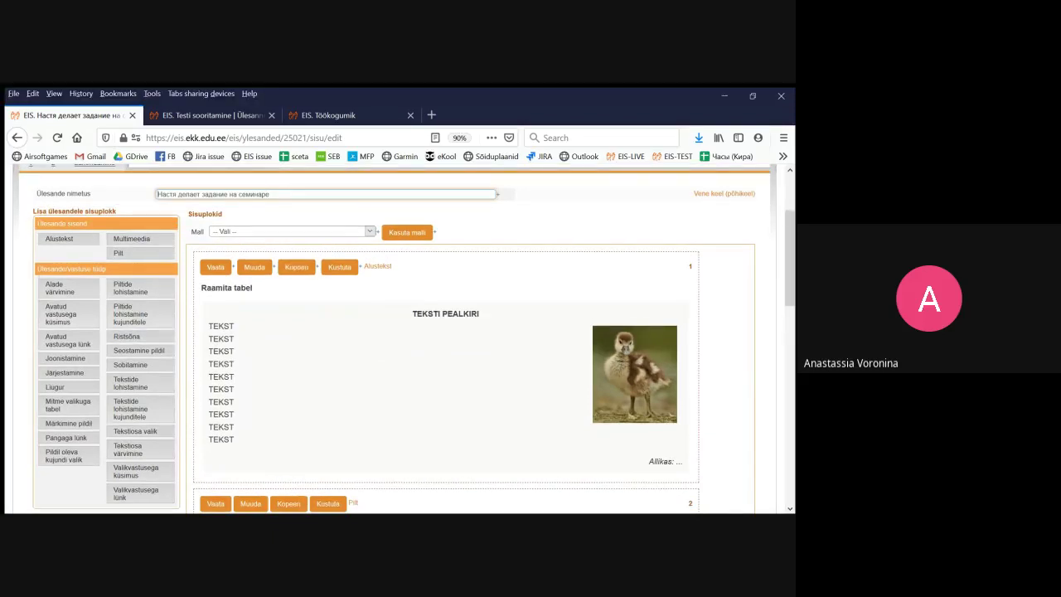
scroll(405, 338, up, 1)
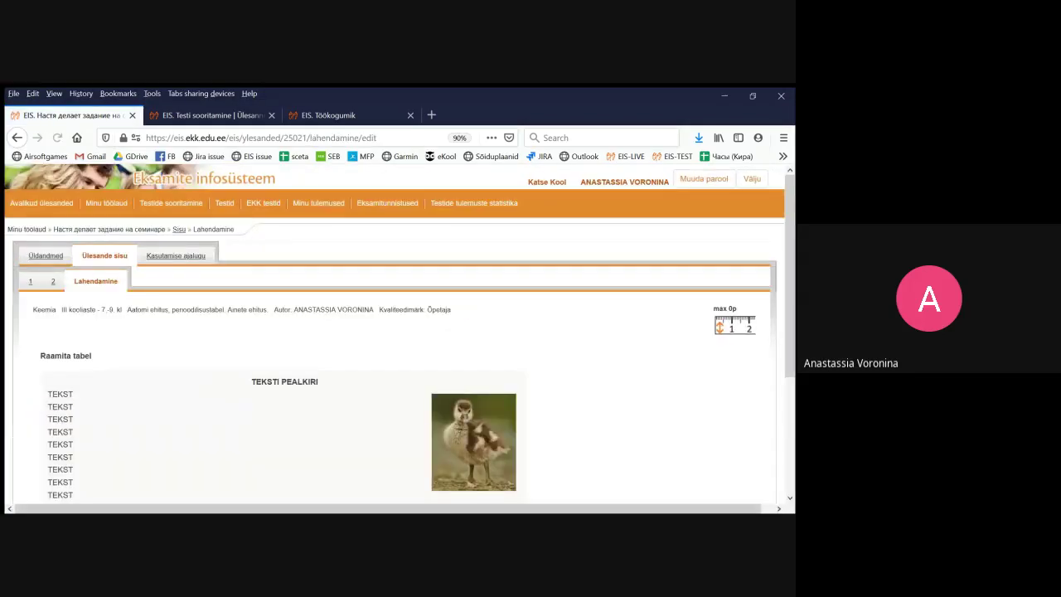
scroll(396, 337, down, 3)
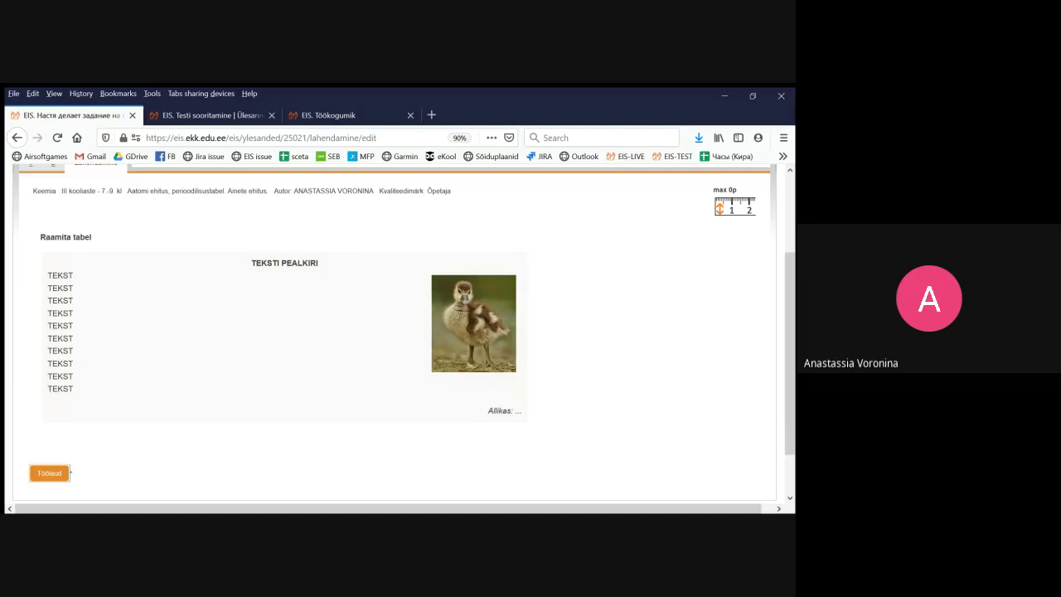
scroll(72, 472, up, 2)
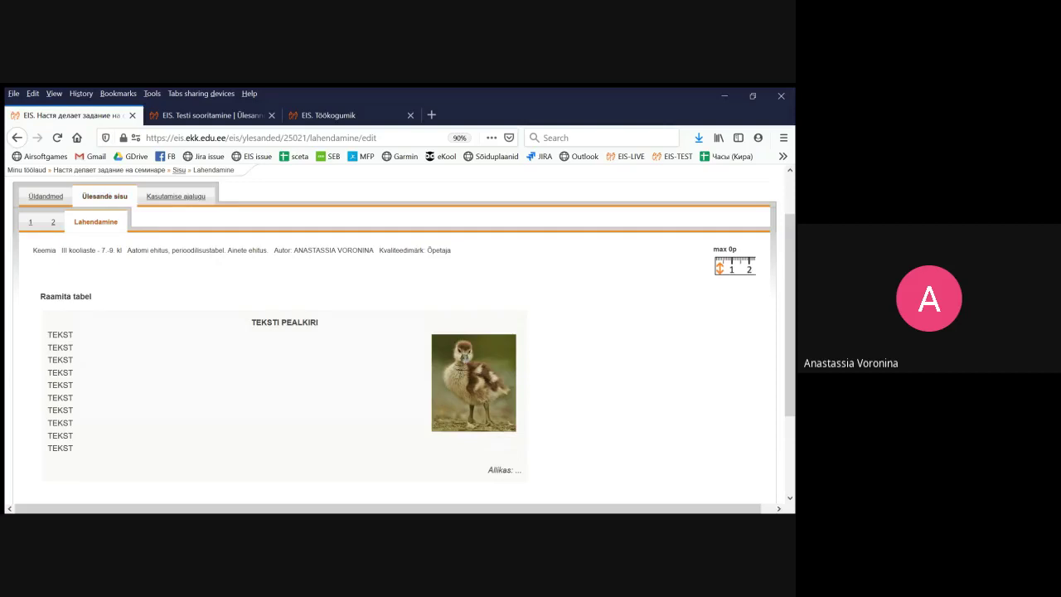
Add the image M3_kobras.jpg to the exercise's Pilt block and save the block
click(105, 196)
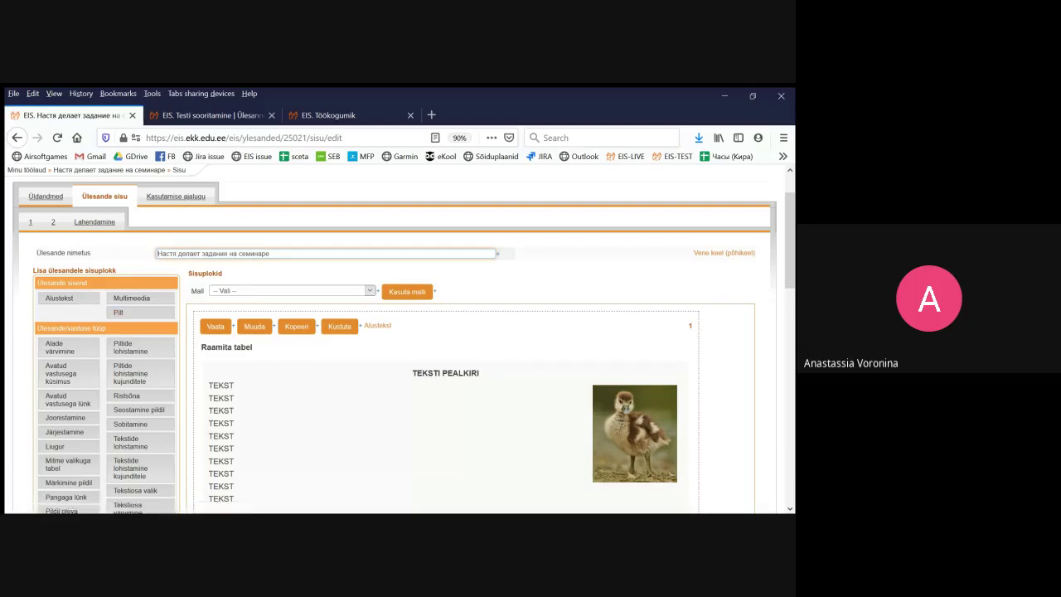
click(255, 326)
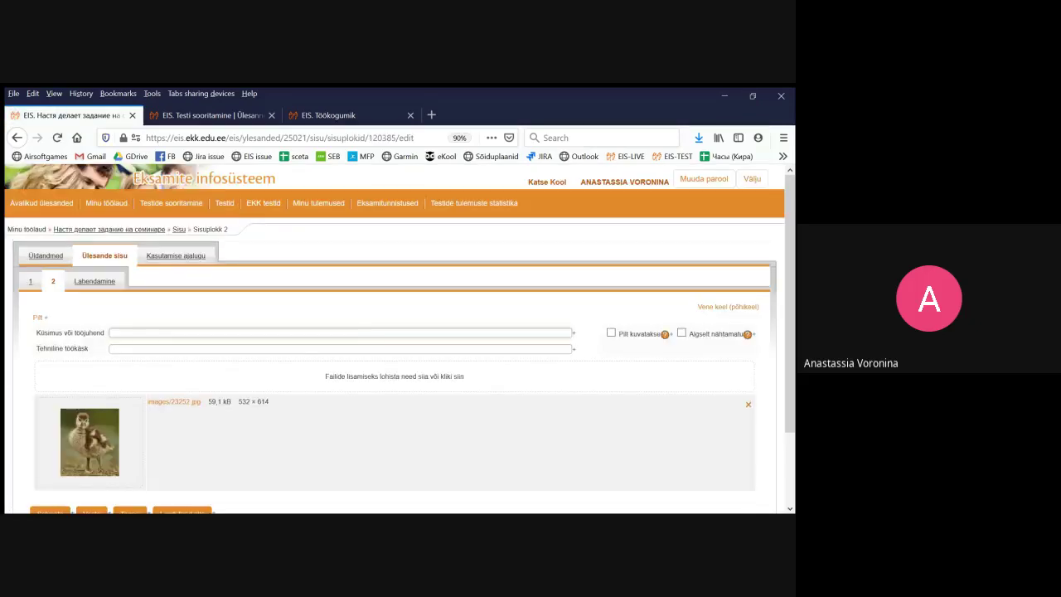
scroll(398, 338, down, 3)
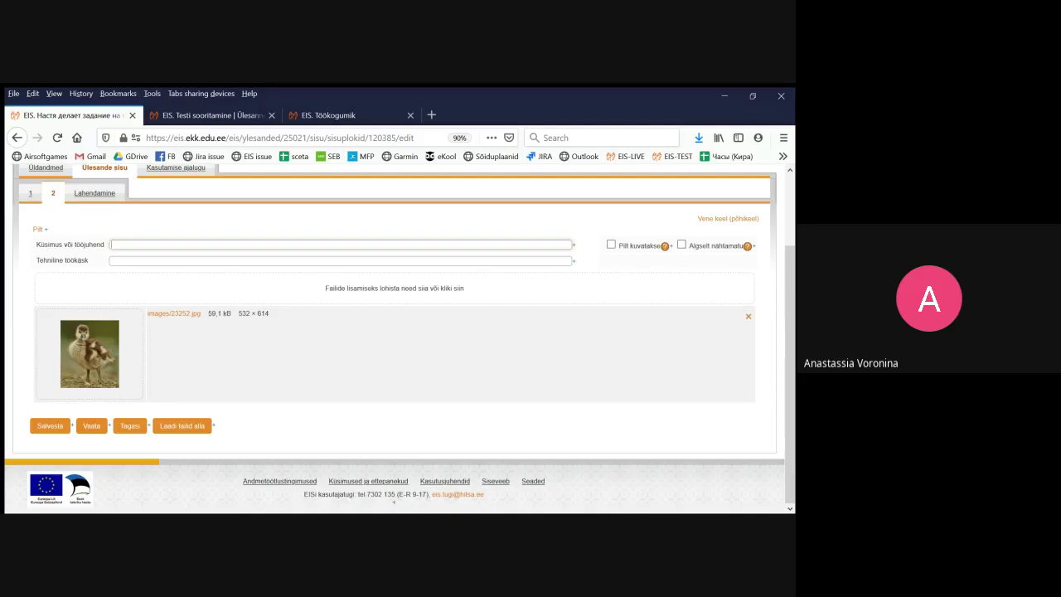
key(alt+Tab)
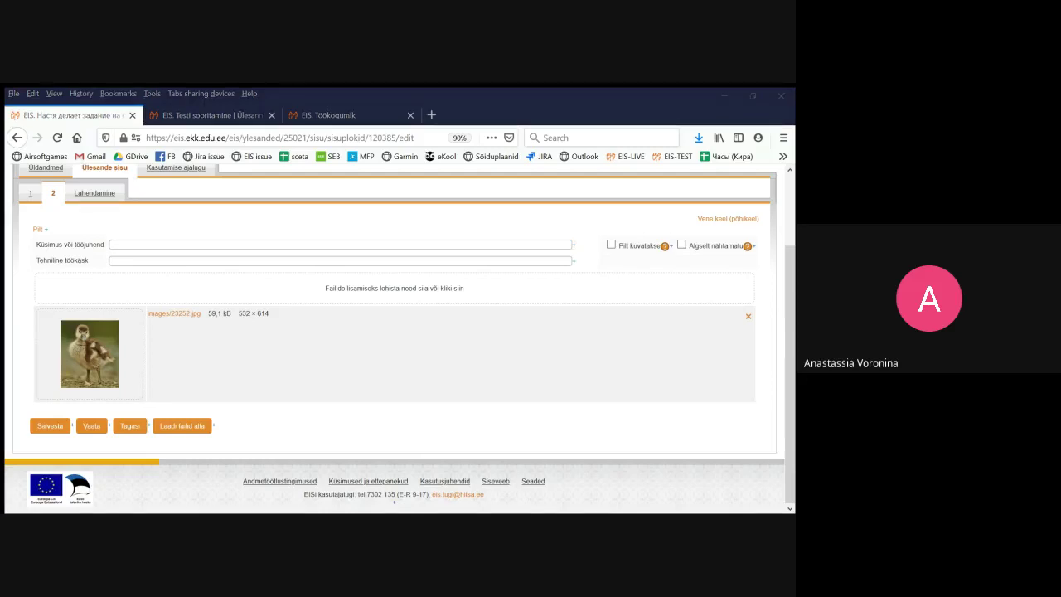
key(alt+Tab)
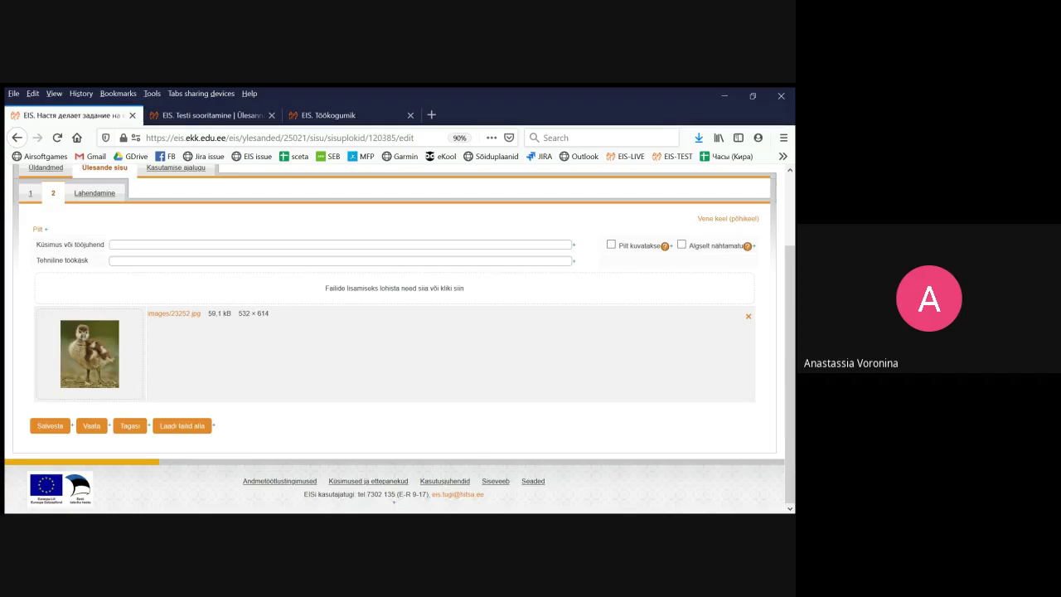
key(alt+Tab)
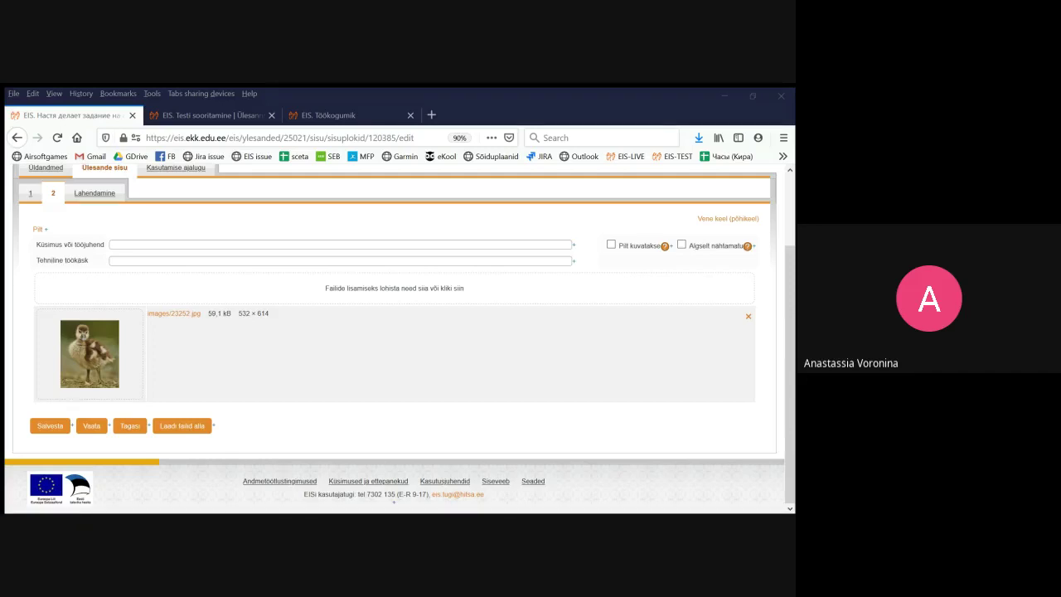
key(Return)
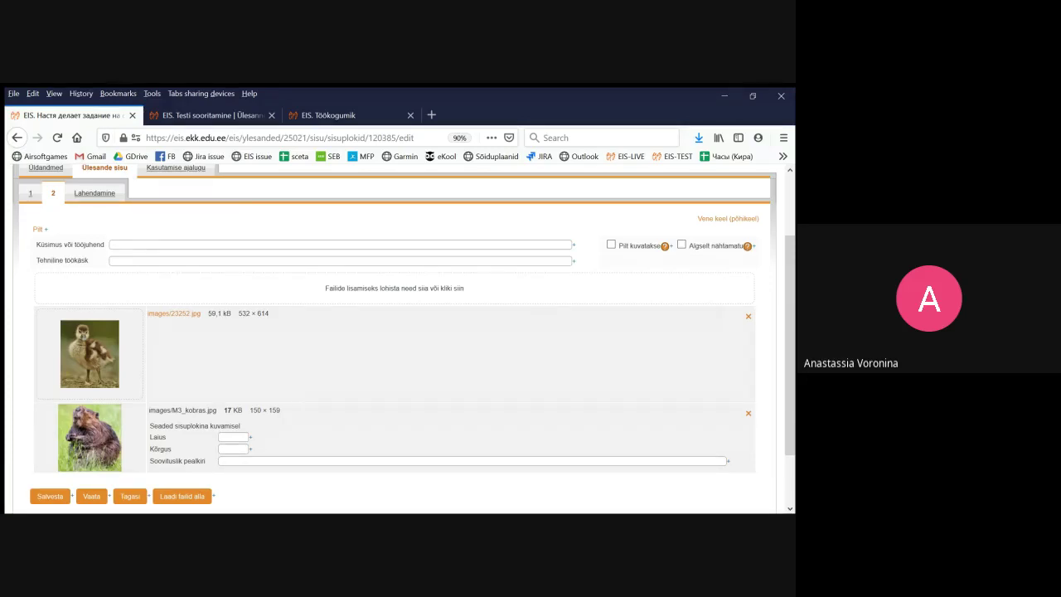
scroll(399, 338, down, 2)
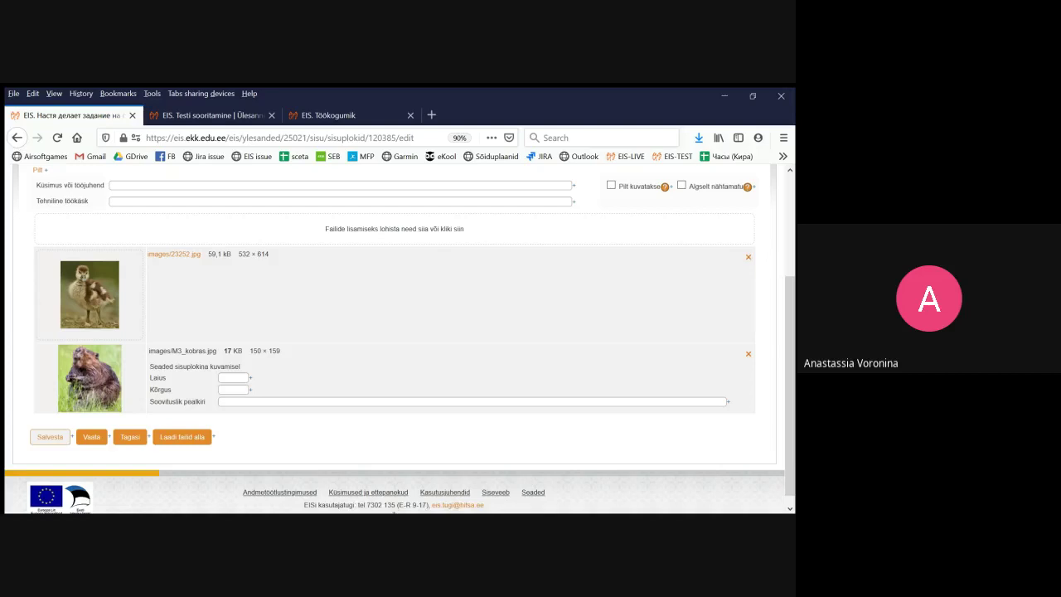
click(50, 436)
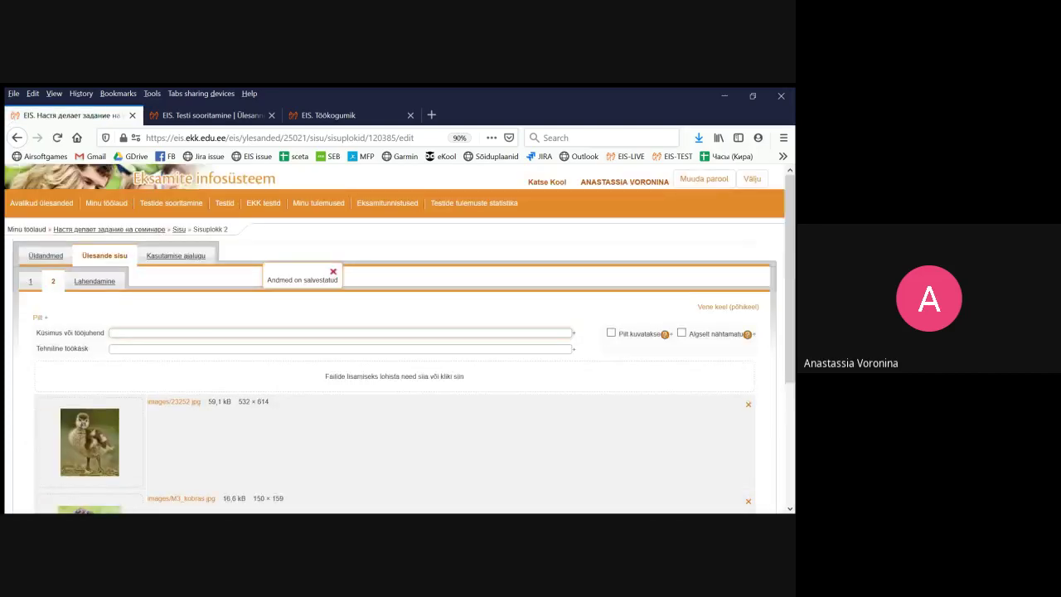
In the Alustekst block "Raamita tabel", switch the duckling picture's source to M3_kobras.jpg in its image properties
scroll(395, 339, down, 3)
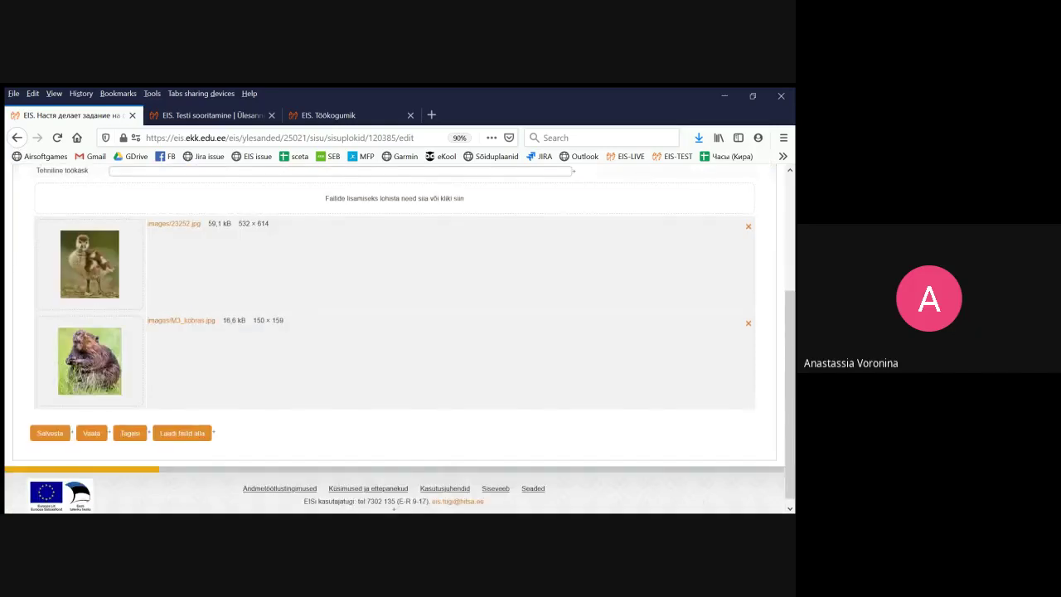
scroll(395, 339, up, 1)
scroll(397, 339, up, 1)
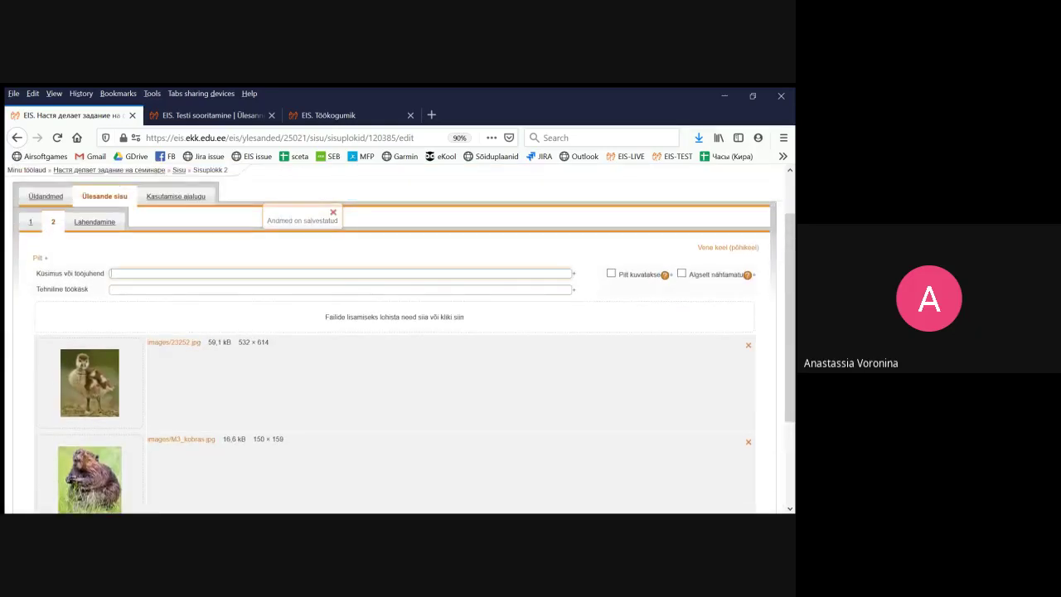
click(30, 222)
scroll(398, 340, down, 1)
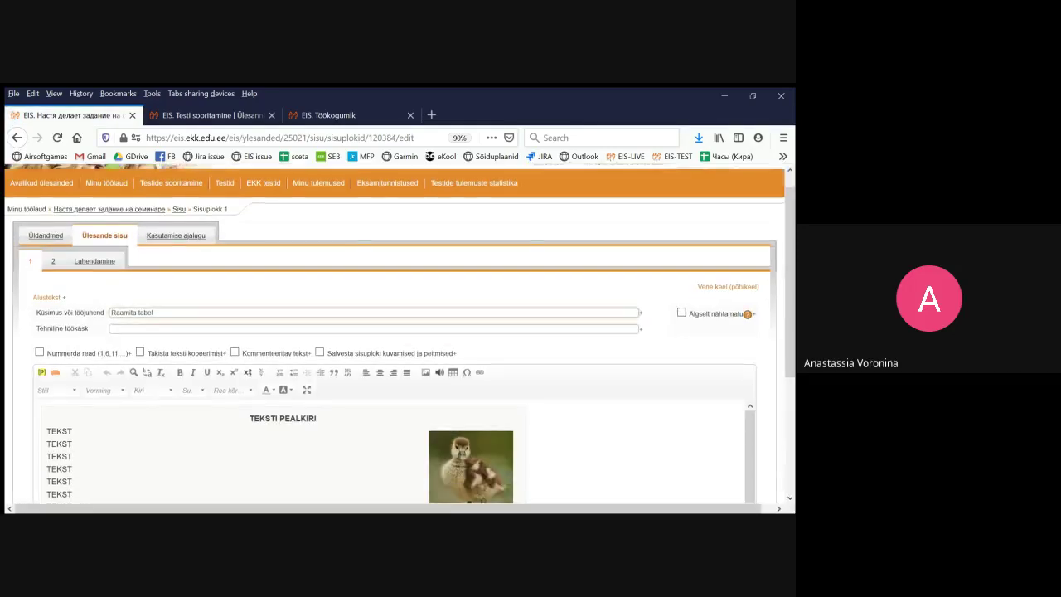
scroll(398, 339, down, 2)
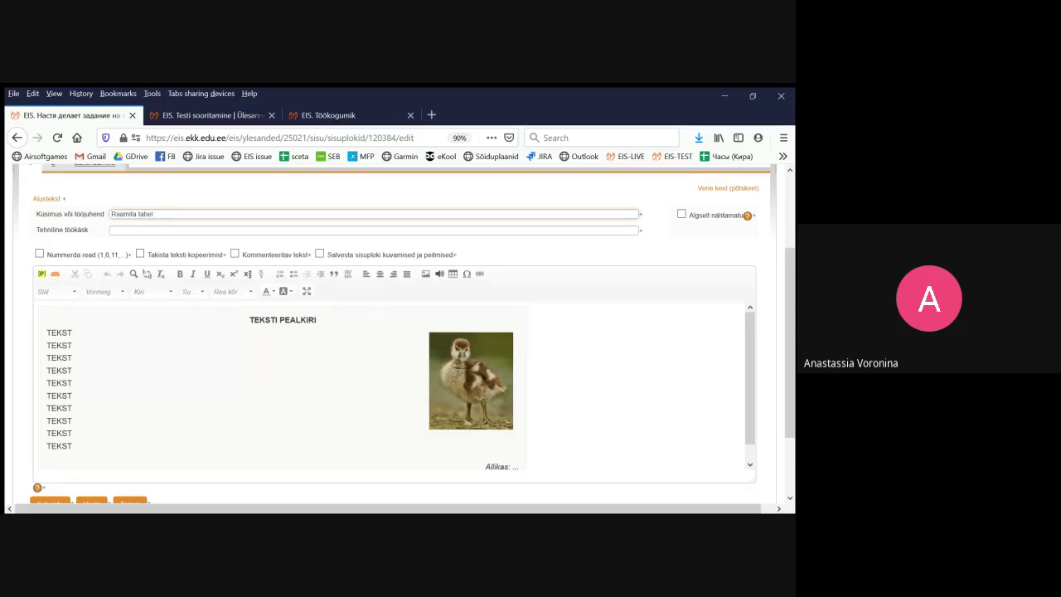
double_click(471, 380)
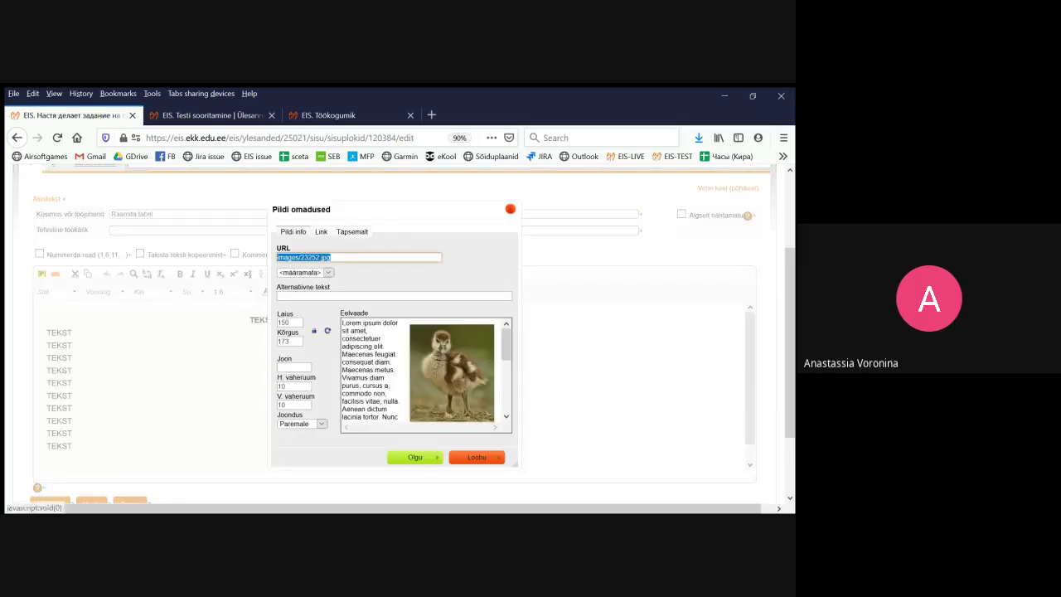
key(Tab)
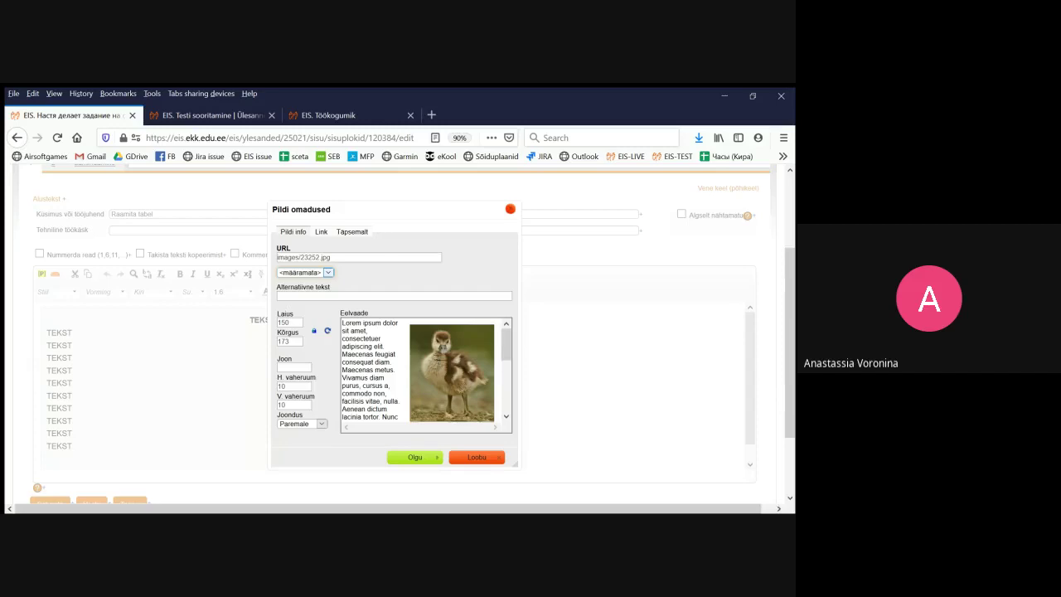
key(Down)
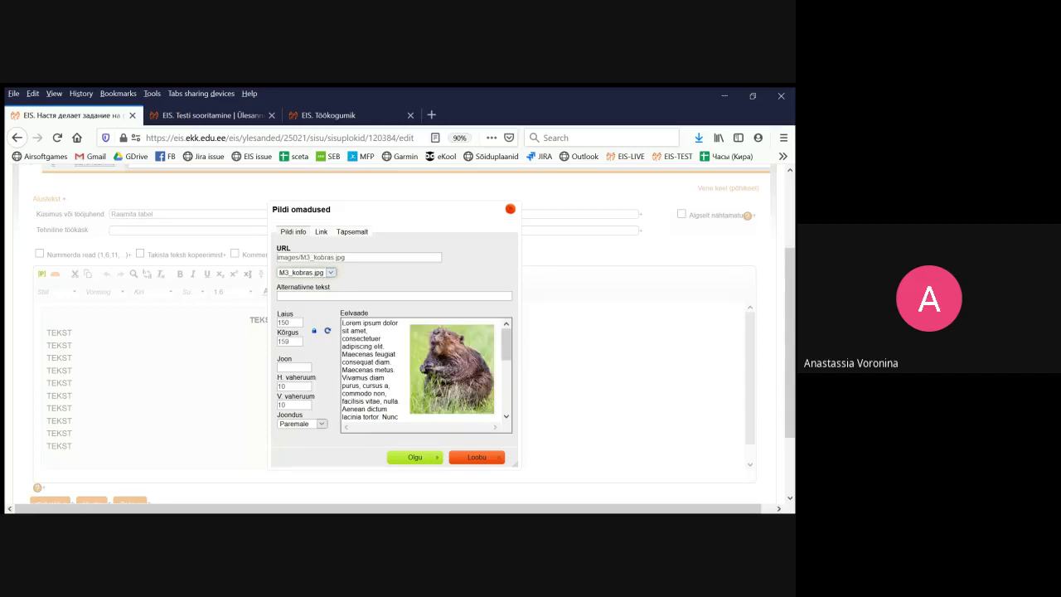
Set the beaver picture's width (Laius) to 200 in its image properties
key(Tab)
key(Tab)
drag(289, 323, 282, 322)
key(BackSpace)
key(BackSpace)
text(200)
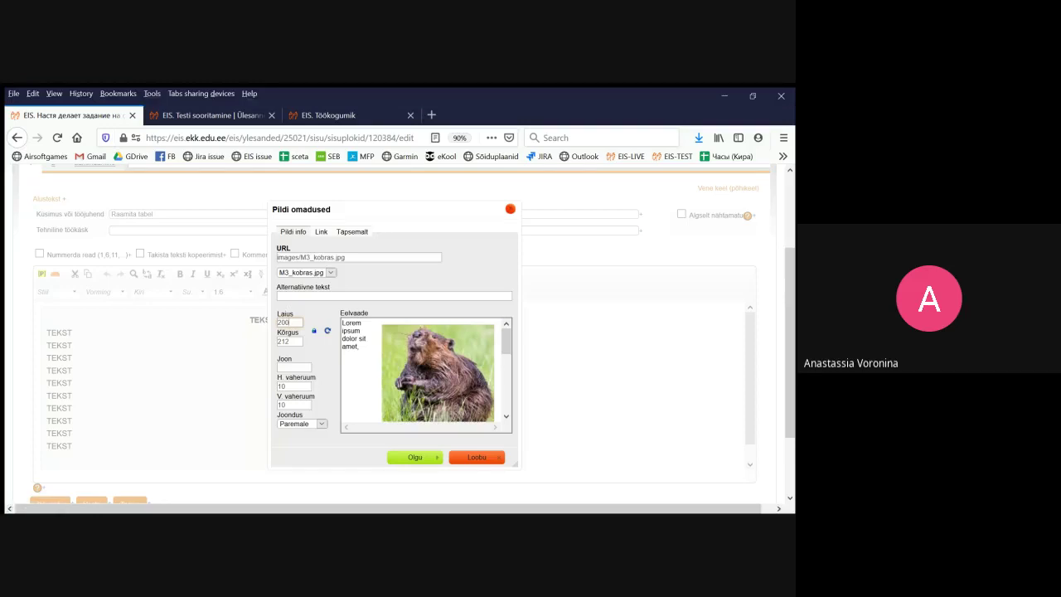
Try a border (Joon) of 2 and a horizontal spacing (H. vaheruum) of 100 on the beaver picture
click(293, 368)
text(2)
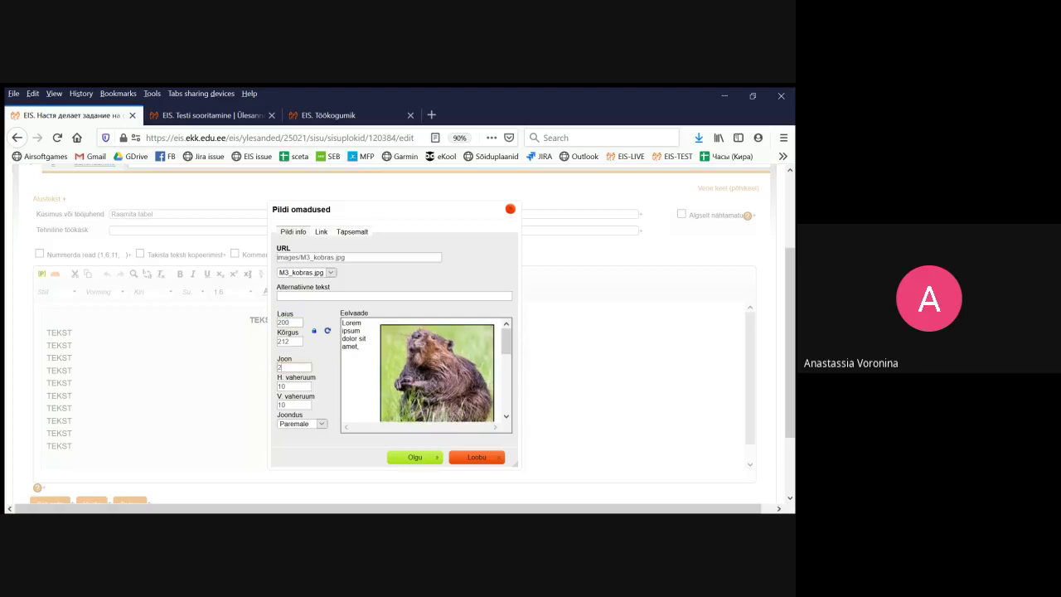
double_click(280, 368)
key(BackSpace)
click(293, 386)
text(0)
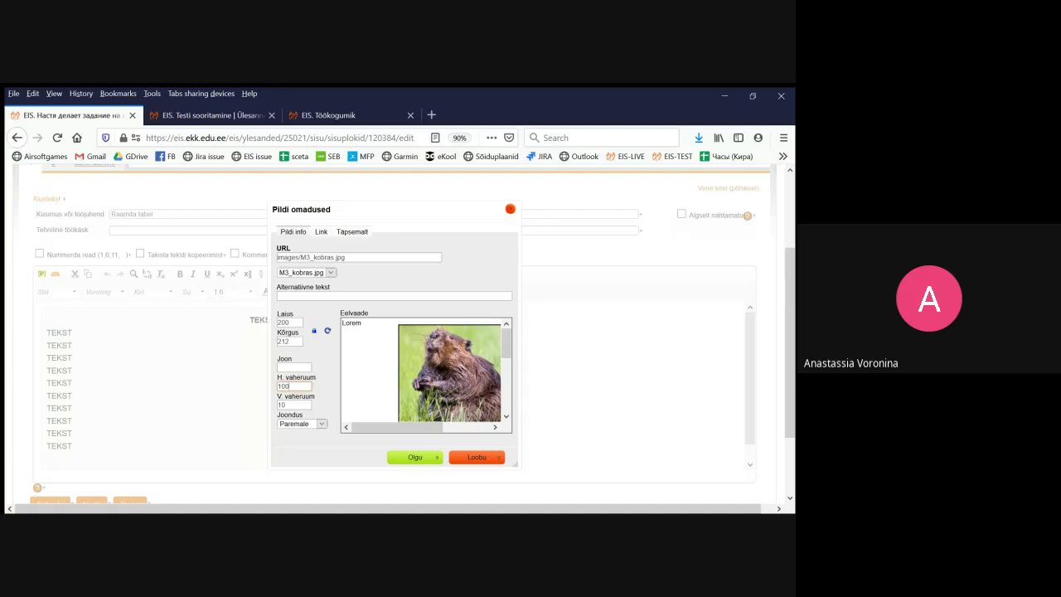
key(BackSpace)
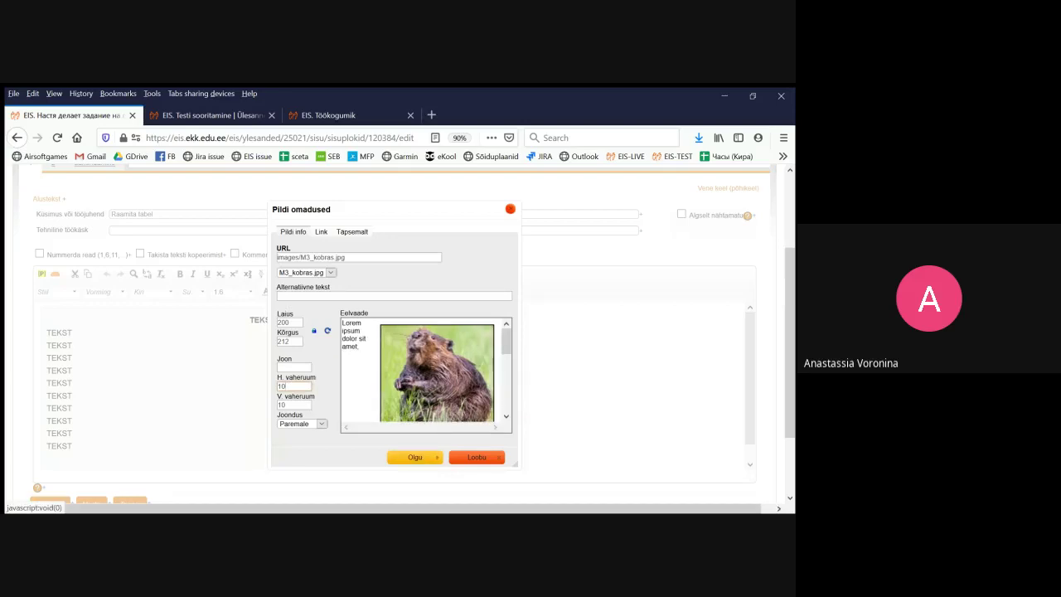
Apply the image properties to the beaver picture in the table
click(414, 457)
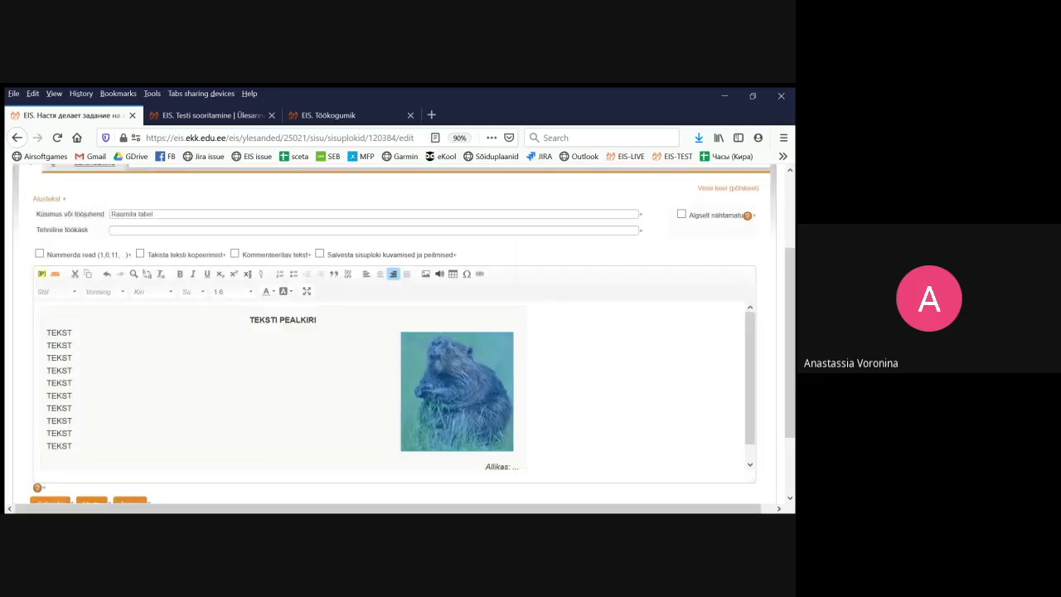
click(331, 407)
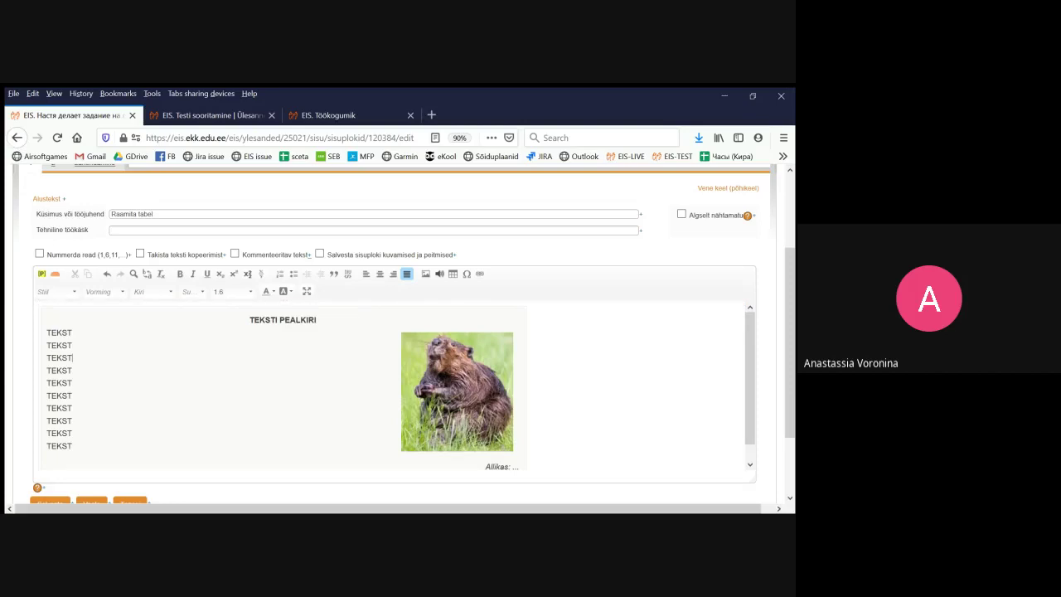
Replace the block's instruction (Küsimus või tööjuhend) with "Loe teksti ja vasta küsimustele."
key(alt+Tab)
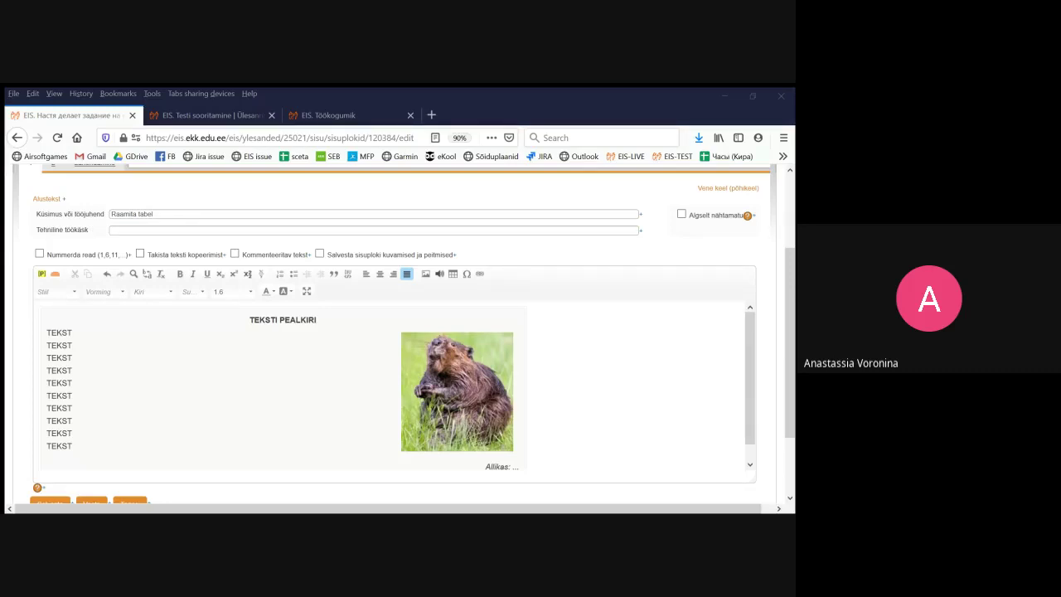
key(alt+Tab)
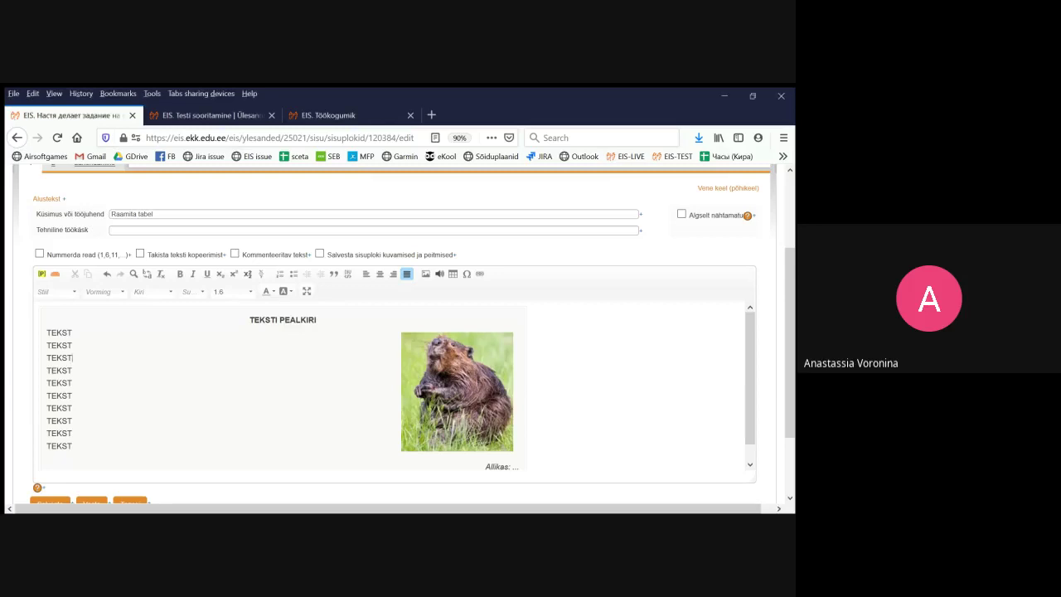
triple_click(133, 214)
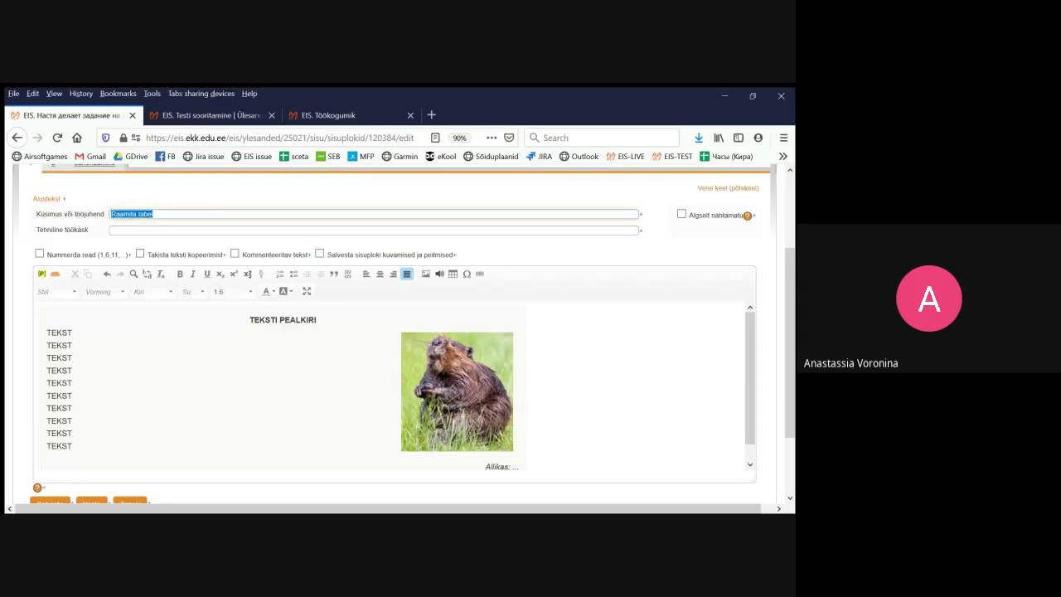
text(Loe teksti ja vasta küsimustele (alustekst))
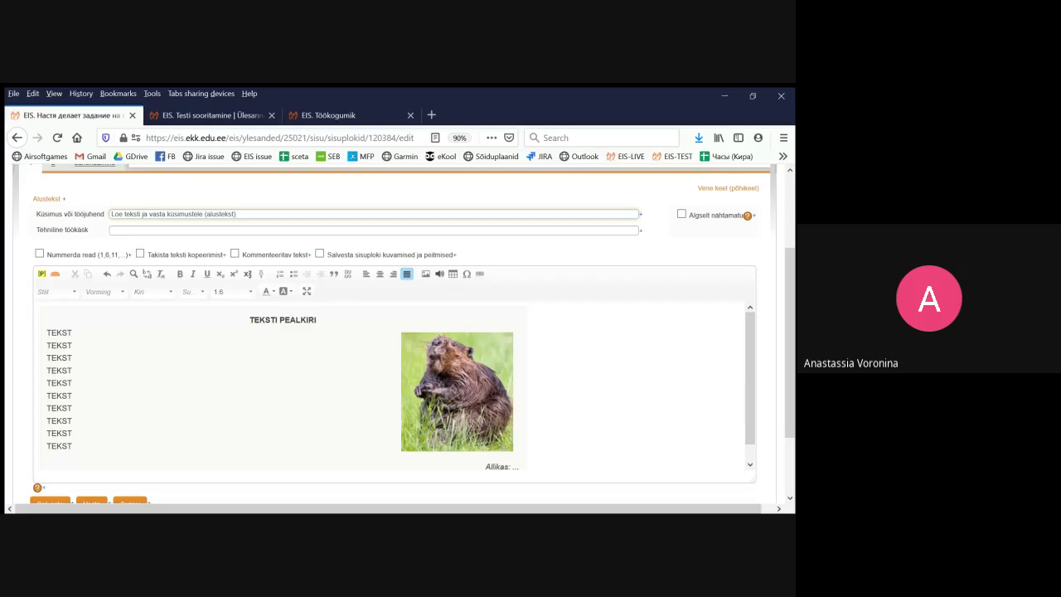
key(shift+Left)
key(shift+Left)
key(shift+Left)
key(shift+Left)
key(shift+Left)
key(shift+Left)
key(shift+Left)
key(shift+Left)
key(shift+Left)
key(shift+Left)
key(shift+Left)
key(BackSpace)
key(BackSpace)
text(.)
Replace the placeholder heading "TEKSTI PEALKIRI" in the framed table with "БОБЕР"
triple_click(298, 320)
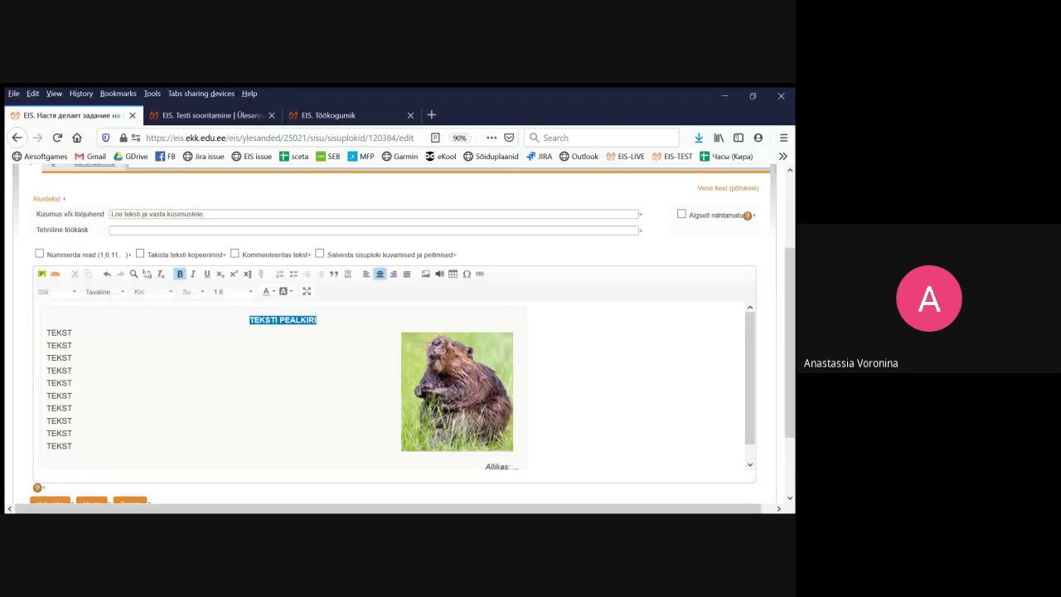
text(Д)
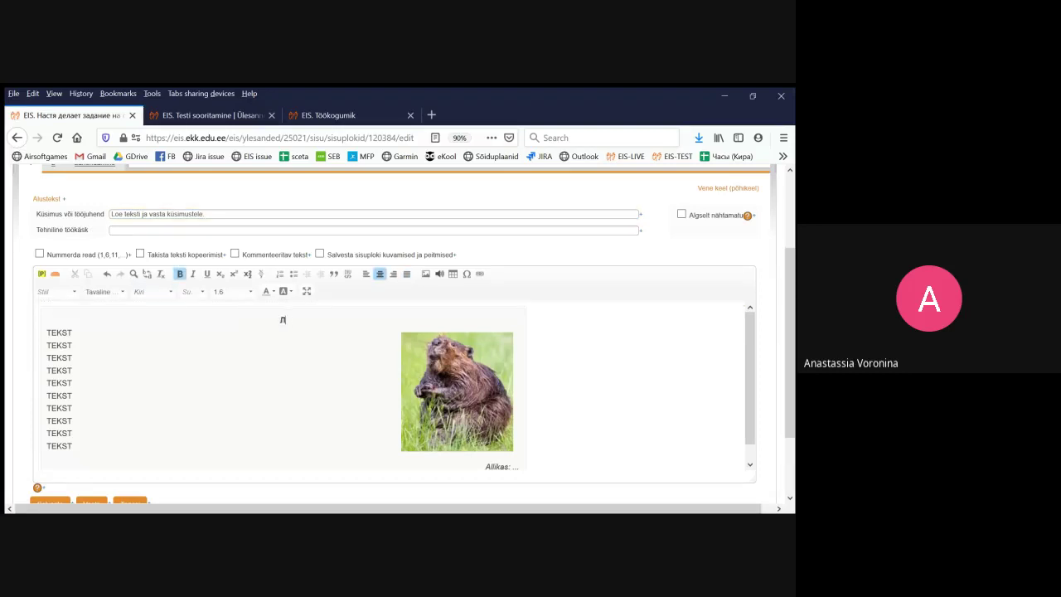
text(БОБЕР)
Replace the dots after "Allikas:" under the text with the source's name
drag(519, 467, 512, 467)
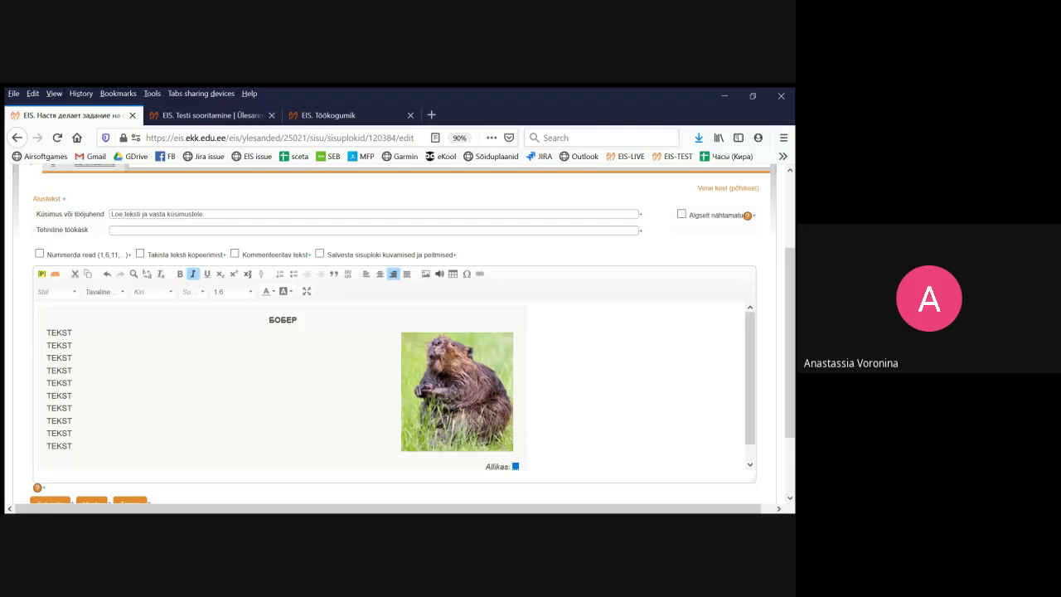
text(P)
key(BackSpace)
text(X)
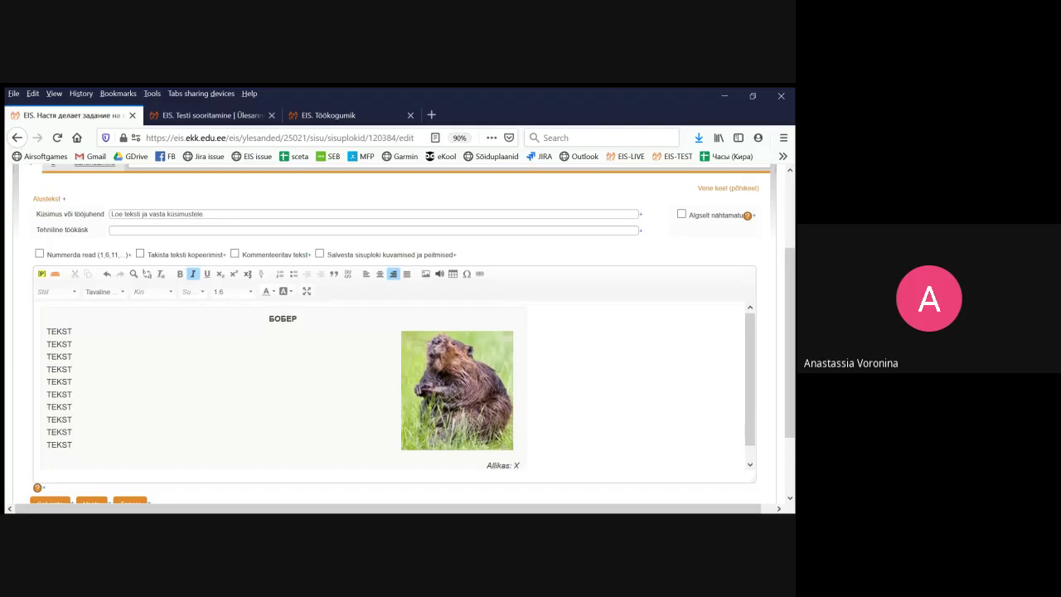
text(ene)
Replace the TEKST placeholder lines with the copied Estonian passage about the beaver, and remove the surplus blank lines above the source line
key(alt+Tab)
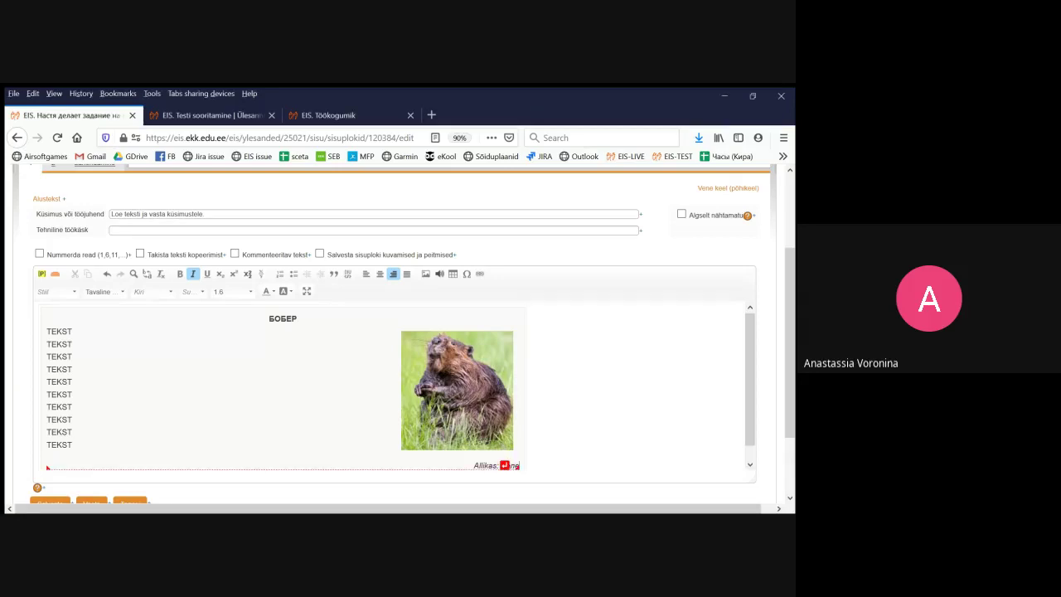
drag(46, 330, 72, 445)
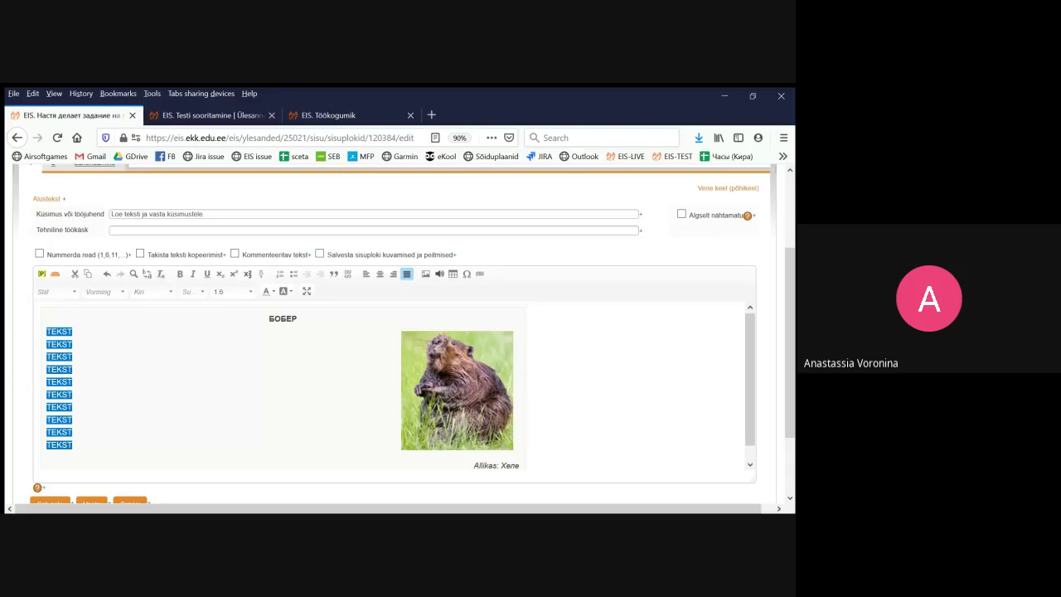
key(ctrl+v)
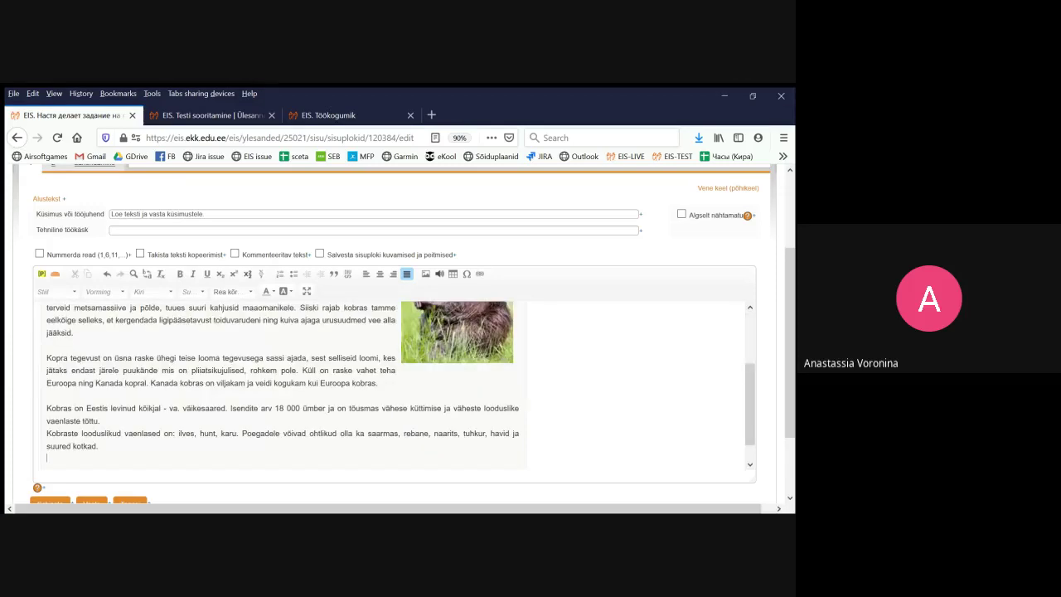
scroll(389, 385, up, 5)
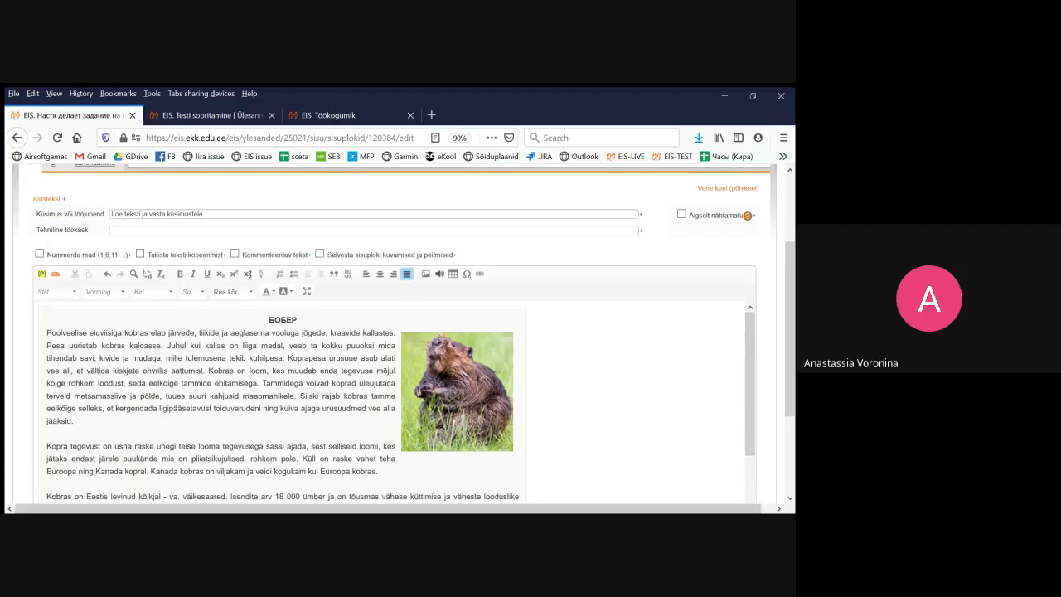
scroll(663, 269, down, 2)
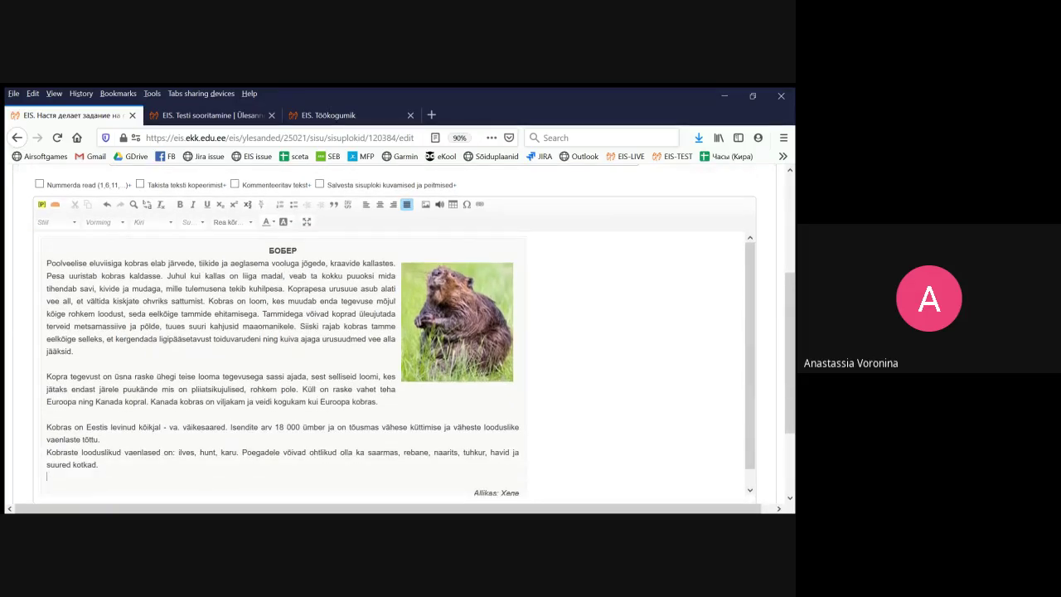
key(BackSpace)
click(519, 475)
scroll(389, 364, down, 1)
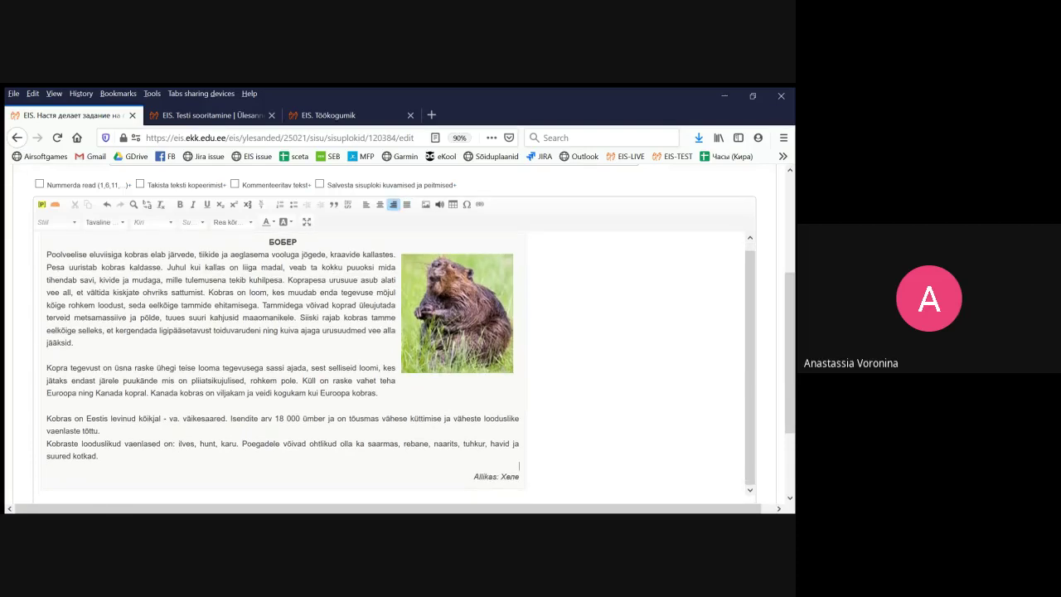
key(BackSpace)
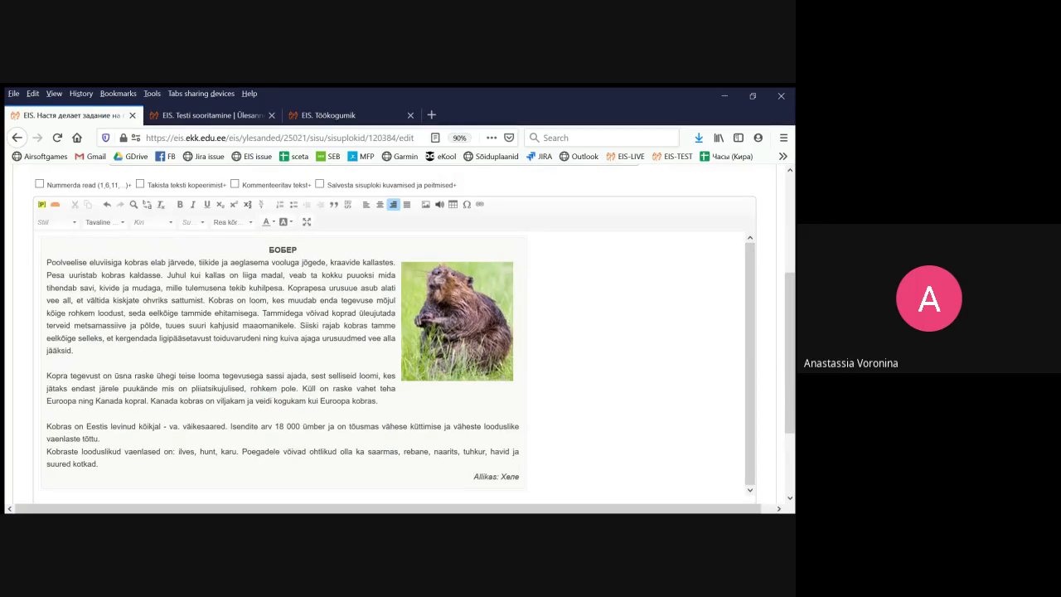
Save the edited Alustekst block
click(98, 464)
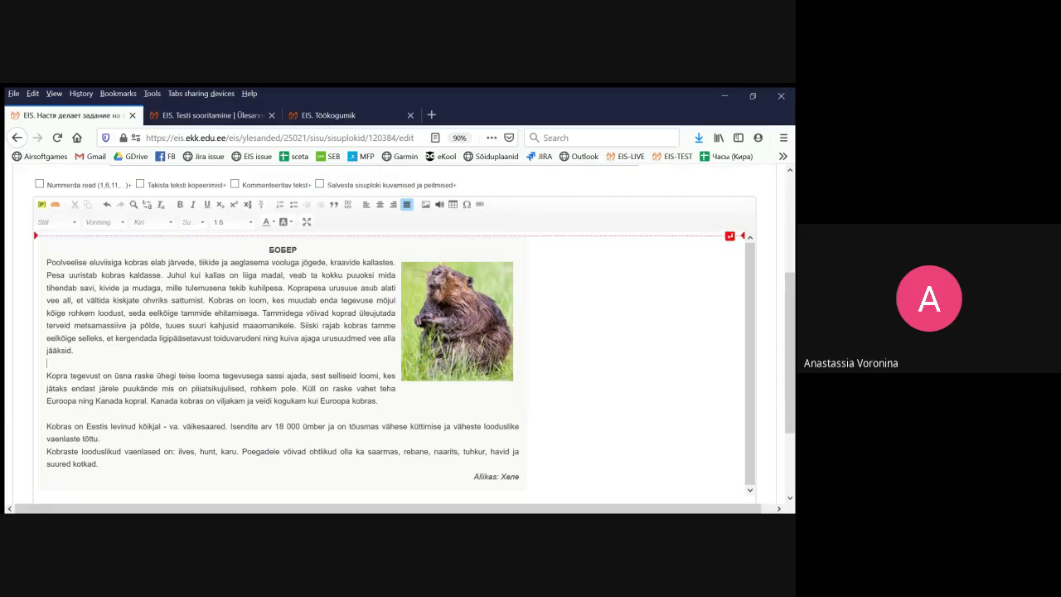
scroll(398, 334, down, 3)
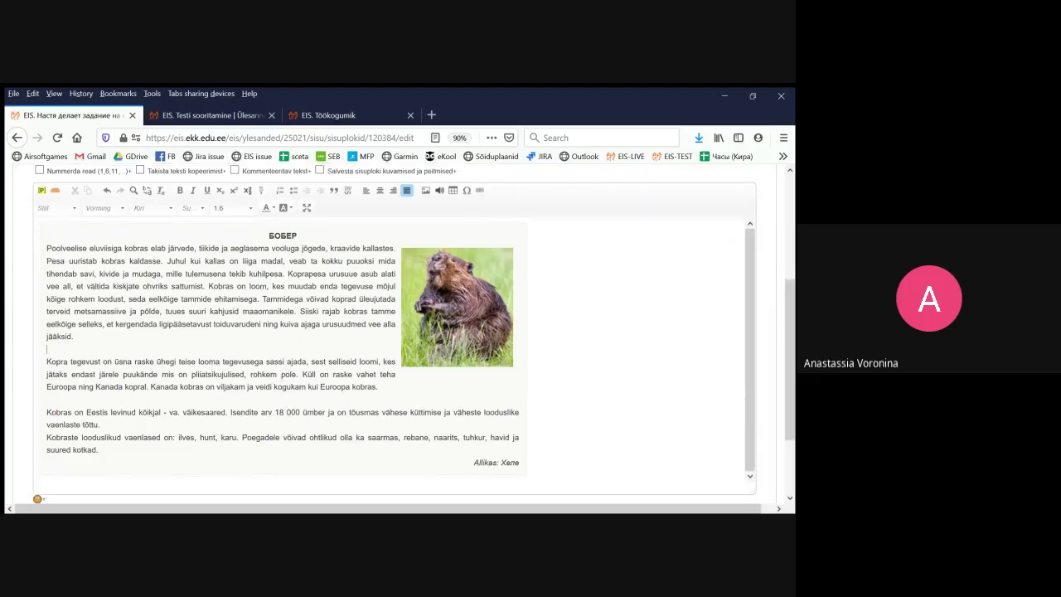
click(49, 415)
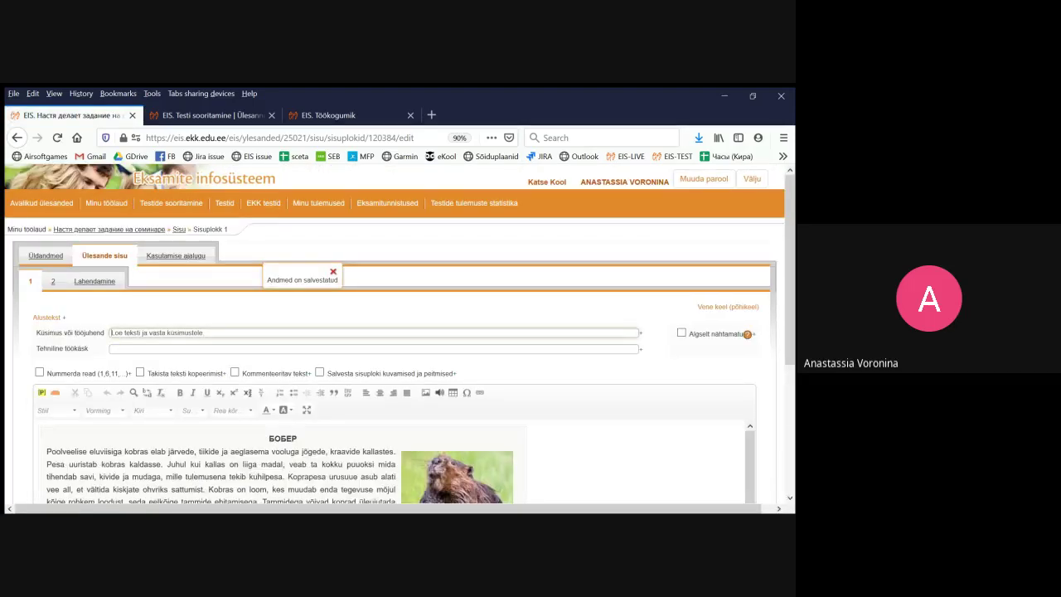
Examine how the beaver text and picture appear in the exercise's Lahendamine view
click(95, 281)
scroll(397, 334, down, 1)
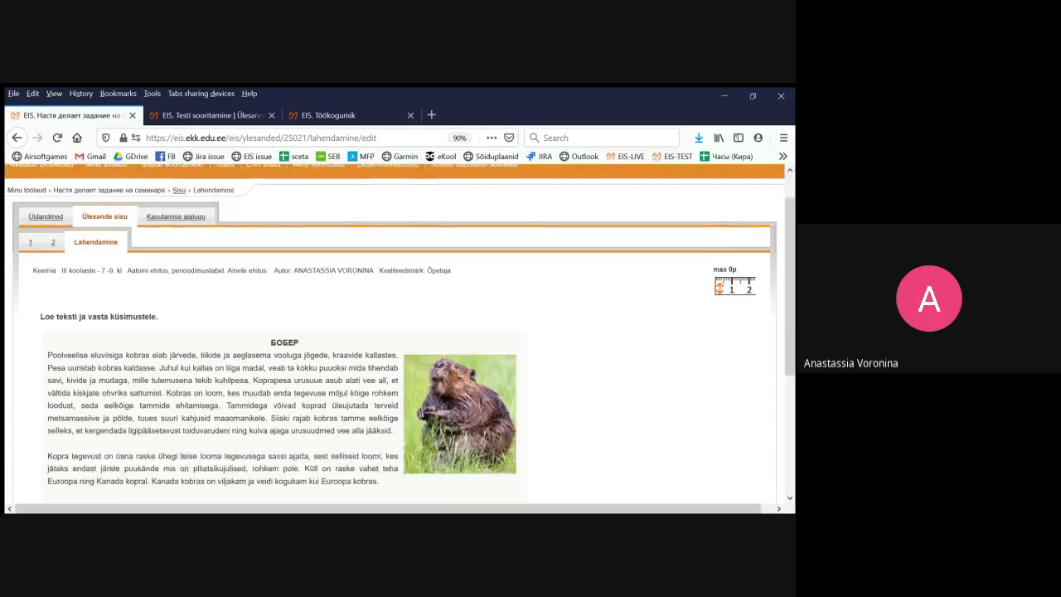
scroll(398, 332, down, 3)
scroll(397, 331, up, 1)
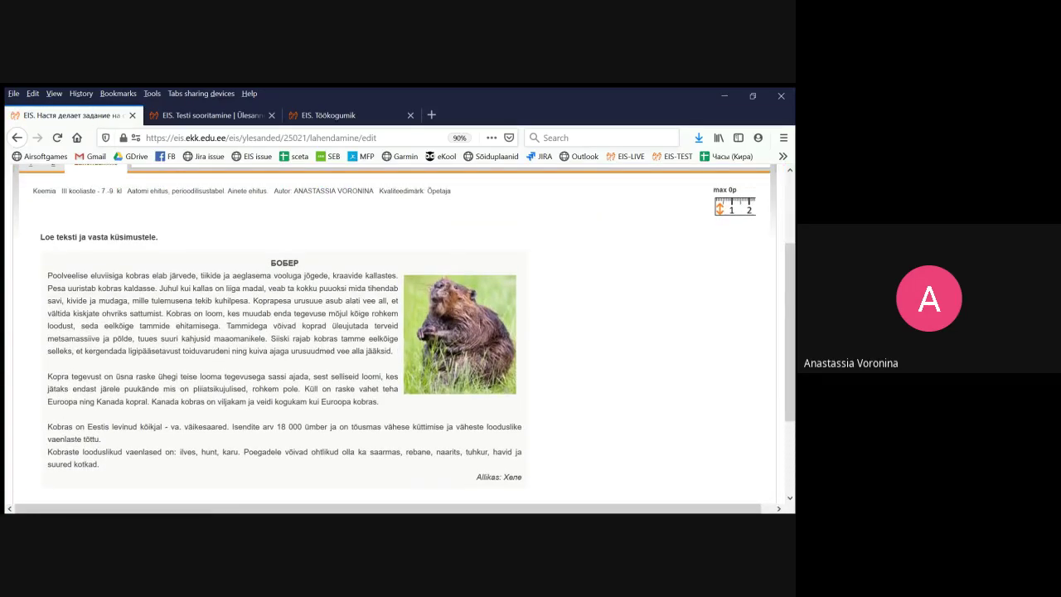
Compare the exercise with the sample beaver task, Ülesanne 2, in the test-taking page, and return to the Lahendamine view
click(328, 116)
click(212, 115)
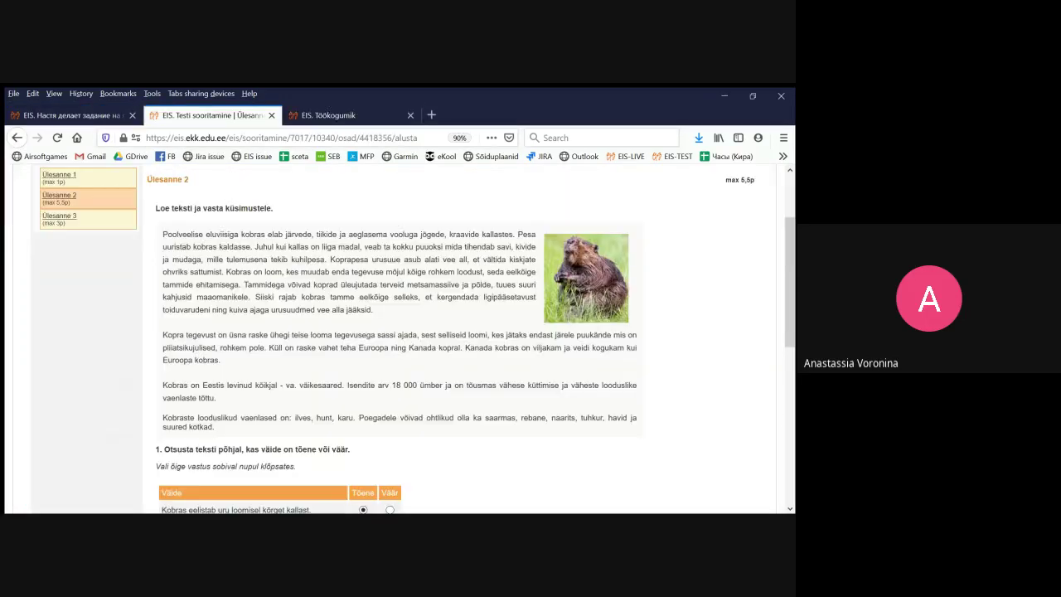
scroll(397, 332, down, 4)
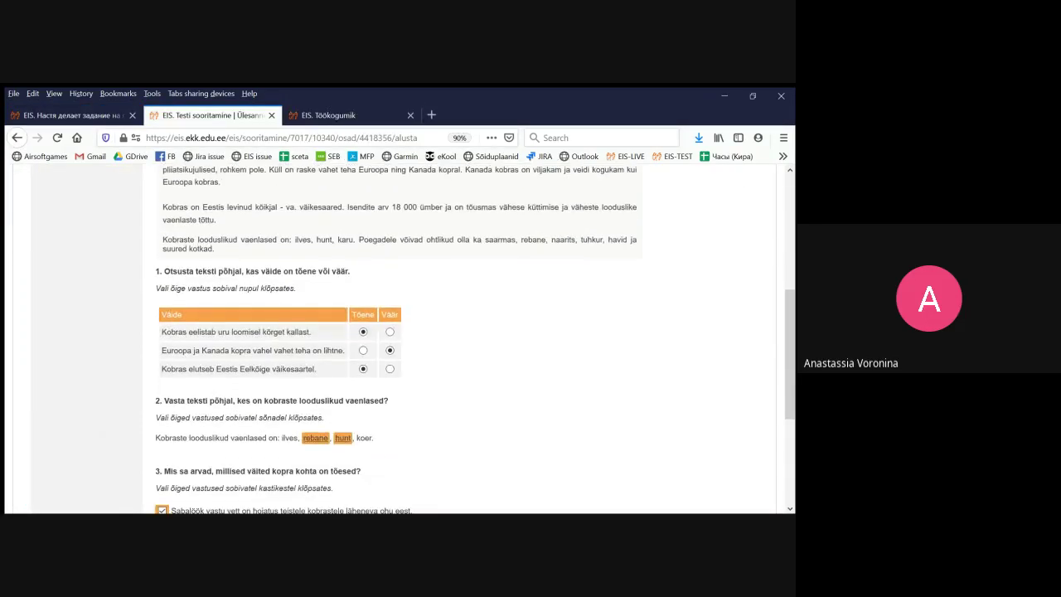
scroll(398, 331, up, 4)
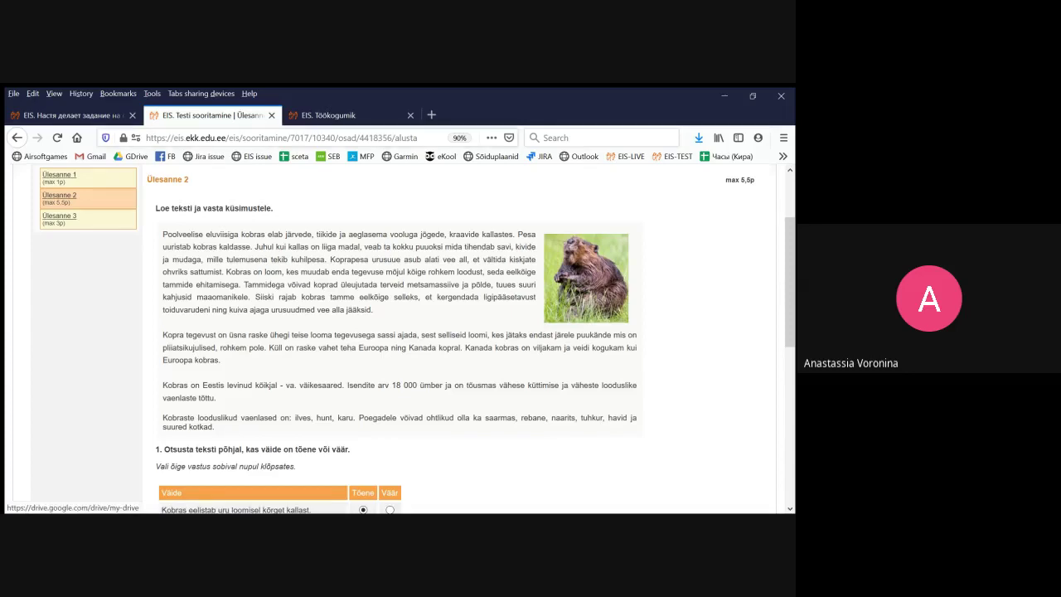
click(329, 116)
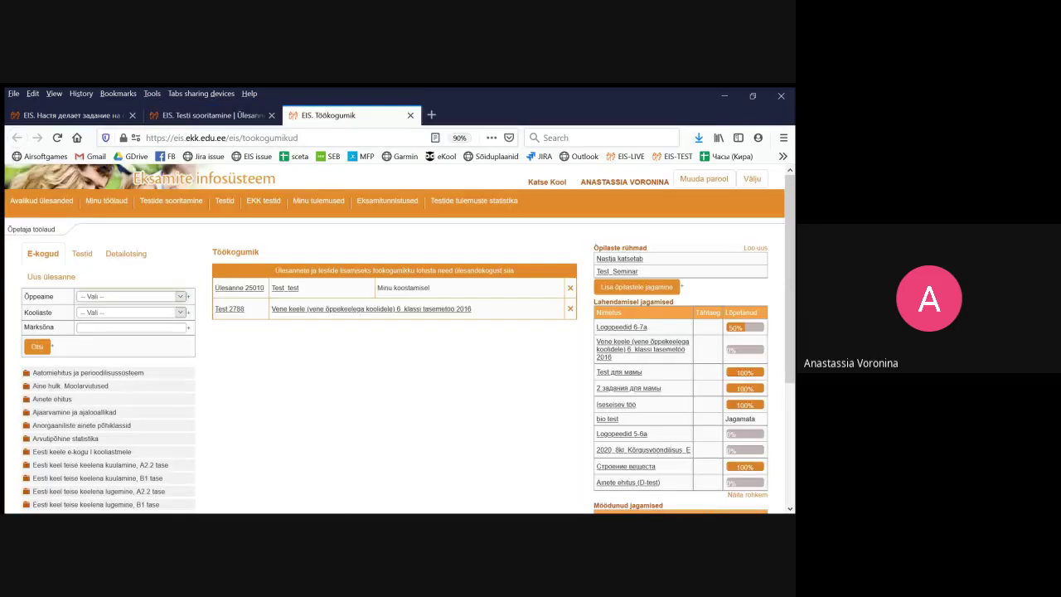
click(71, 115)
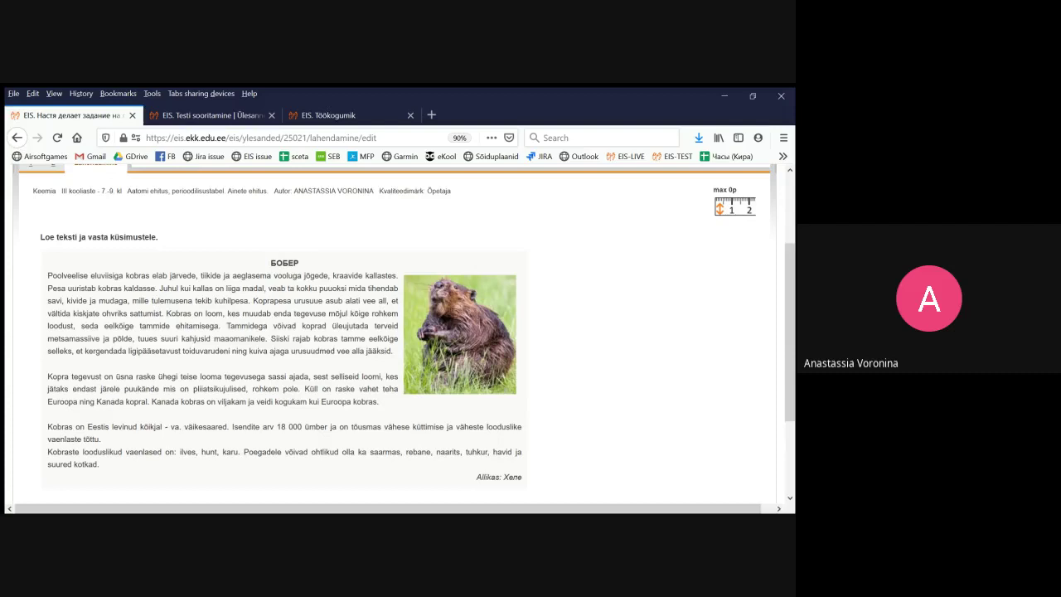
scroll(390, 331, down, 1)
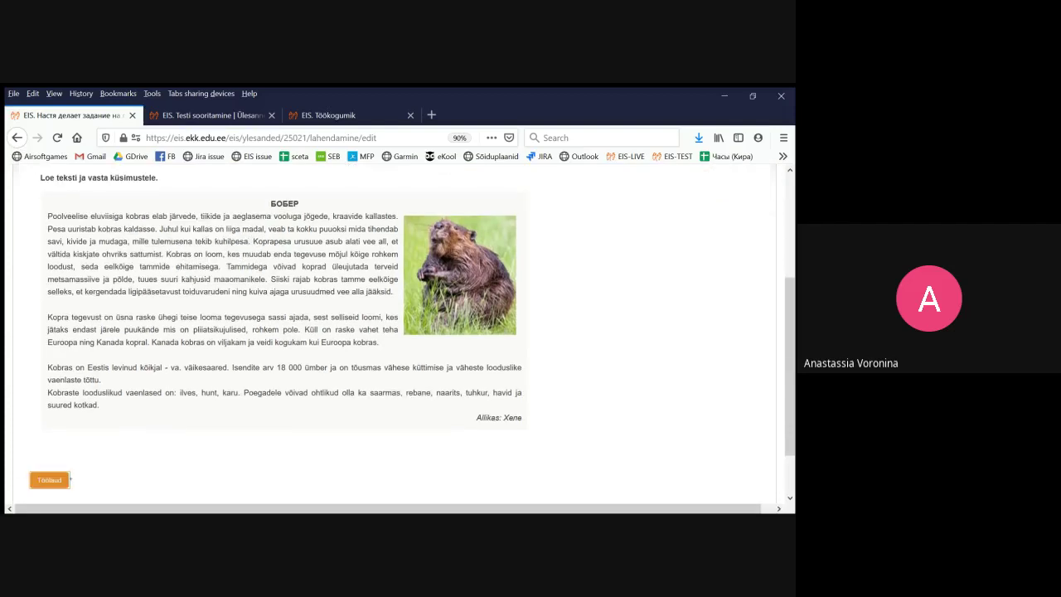
Return to the exercise's content overview and apply the template "Scrollitava tekstiga tabel" to add its blocks
click(69, 479)
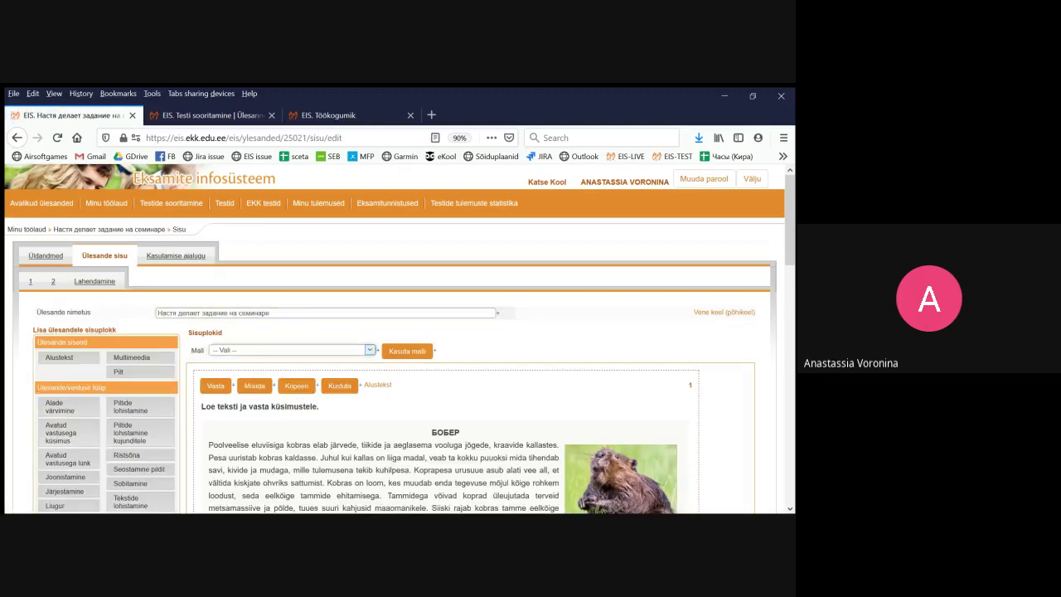
click(406, 351)
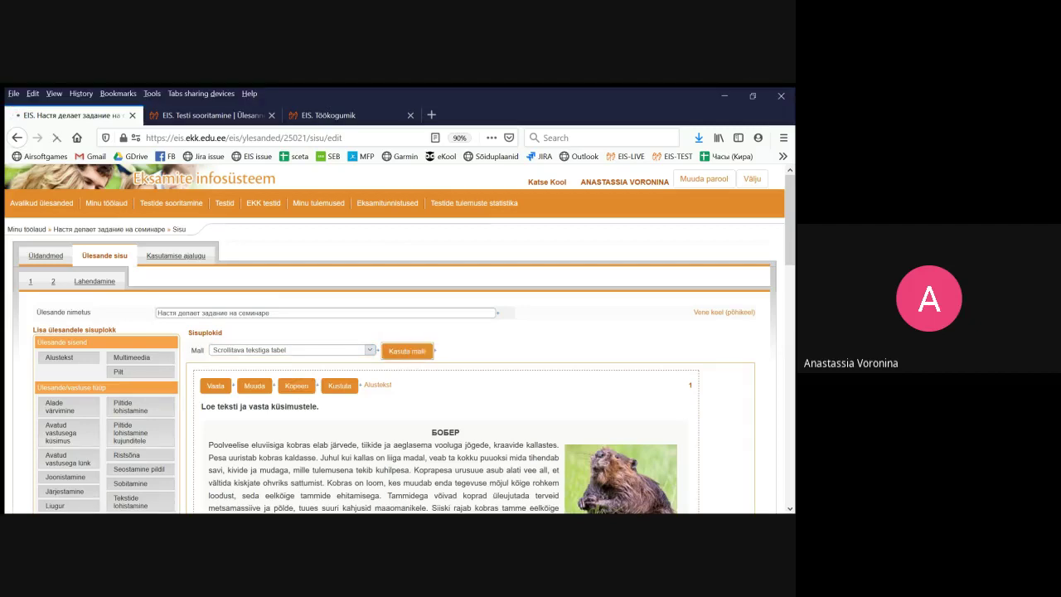
scroll(415, 350, down, 15)
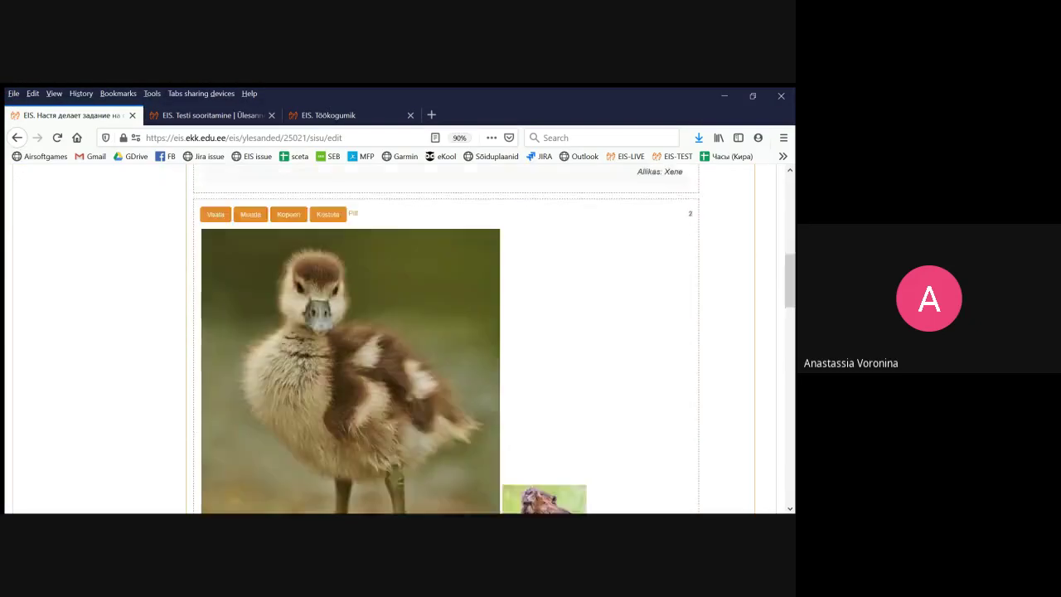
Replace the placeholder TEKST lines in the "Raamita tabel" Alustekst block with the copied beaver text and save the block
scroll(250, 199, up, 1)
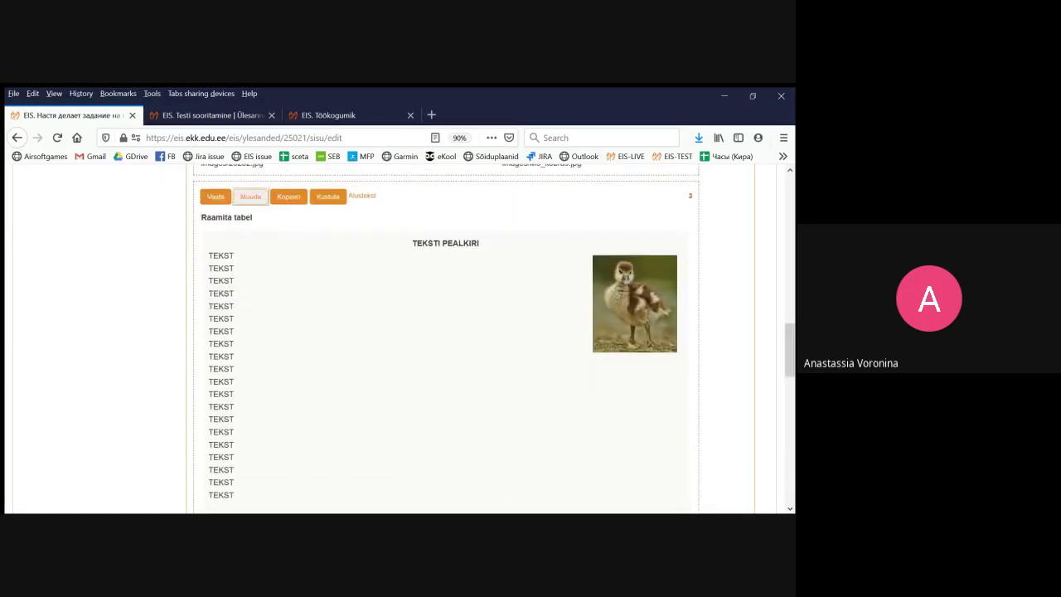
click(251, 188)
scroll(398, 332, down, 3)
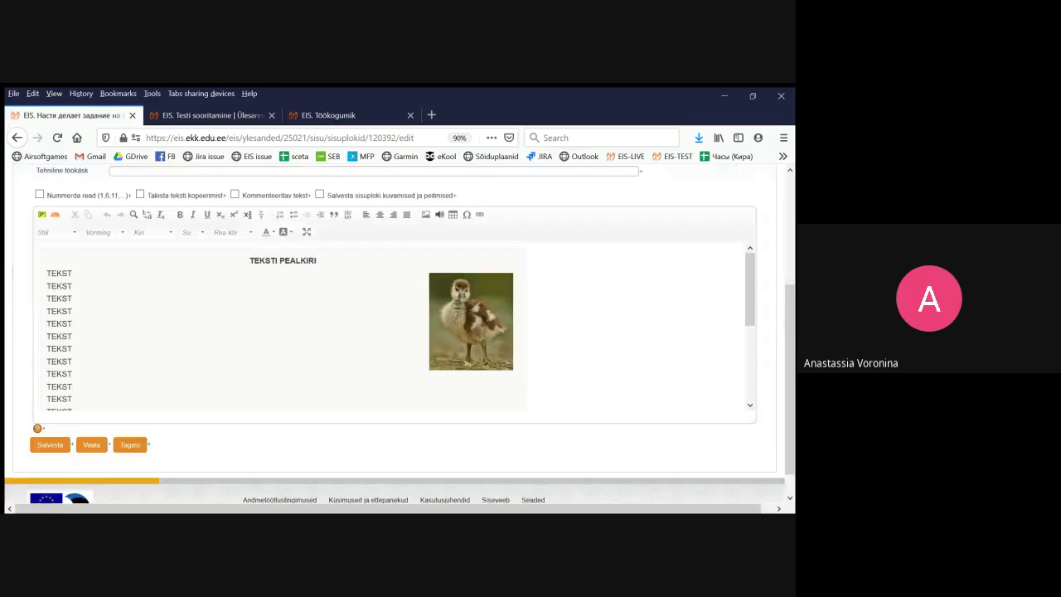
drag(46, 273, 73, 372)
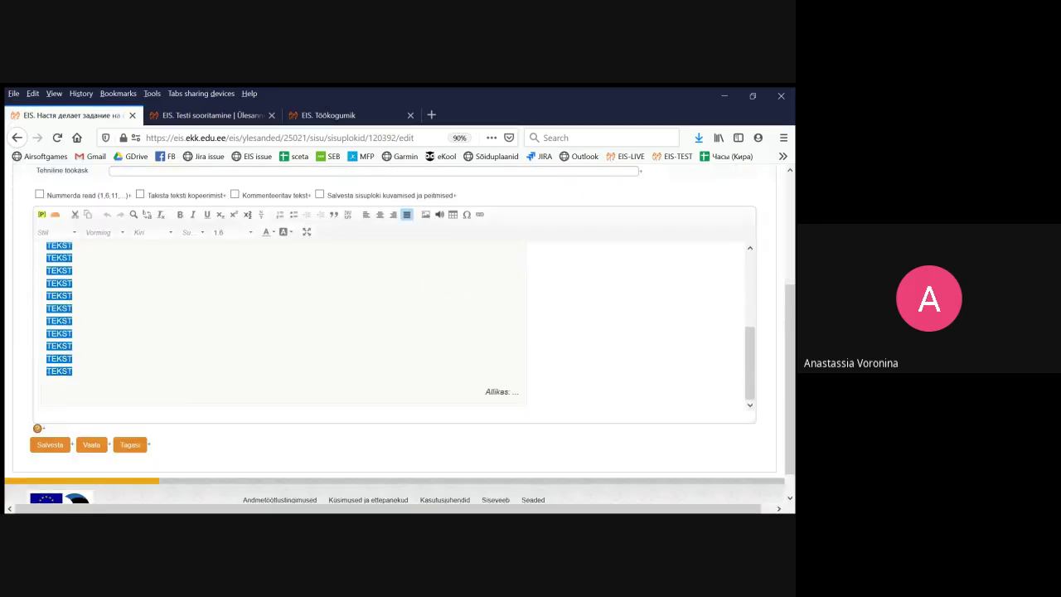
key(ctrl+v)
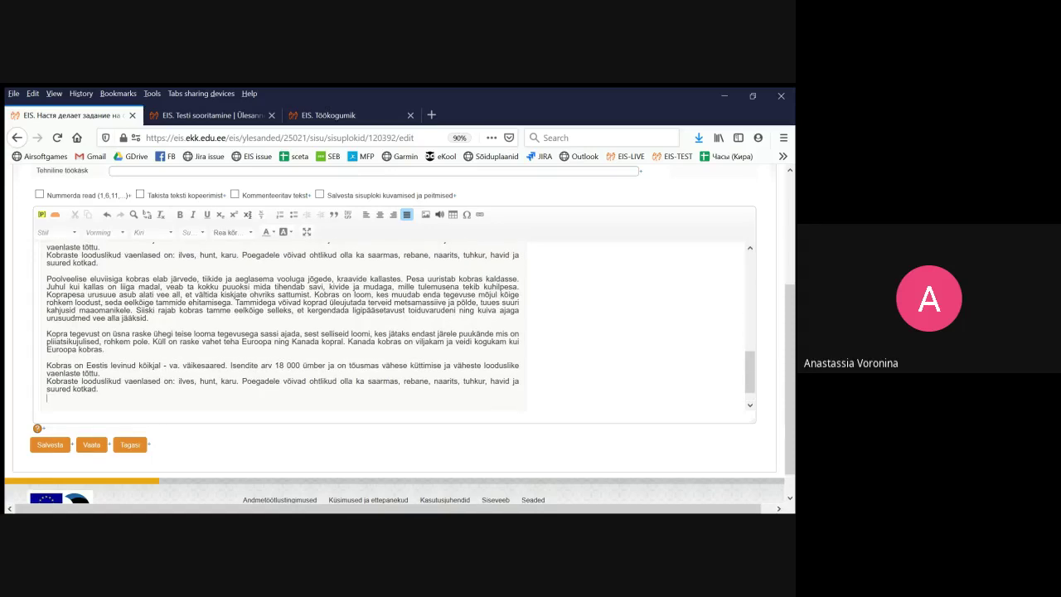
click(50, 444)
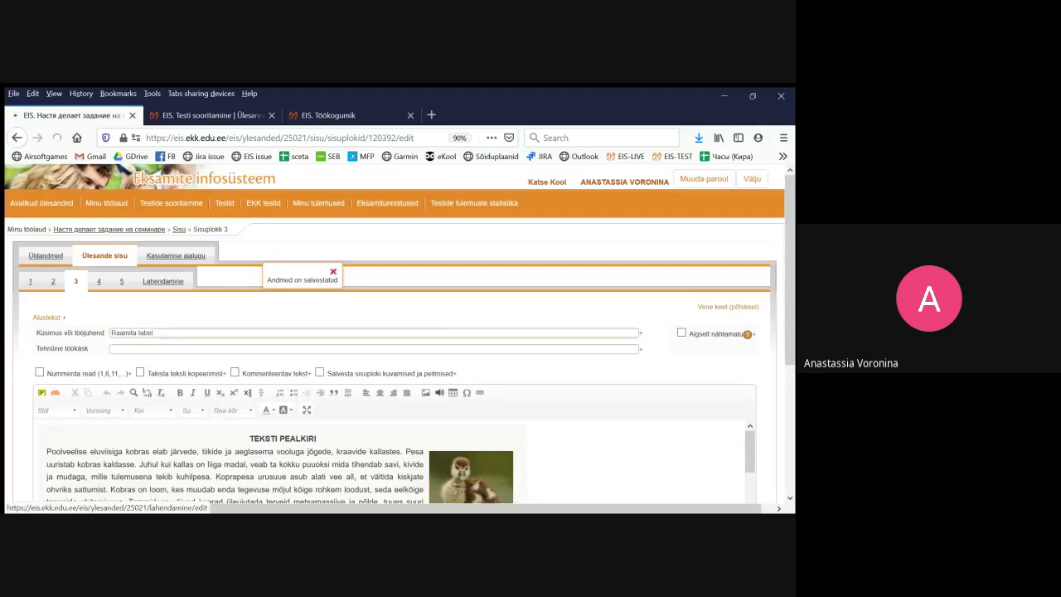
Examine how the scrollable text of the "Raamita tabel" block and the beaver block display in the Lahendamine view
click(163, 281)
scroll(163, 281, down, 4)
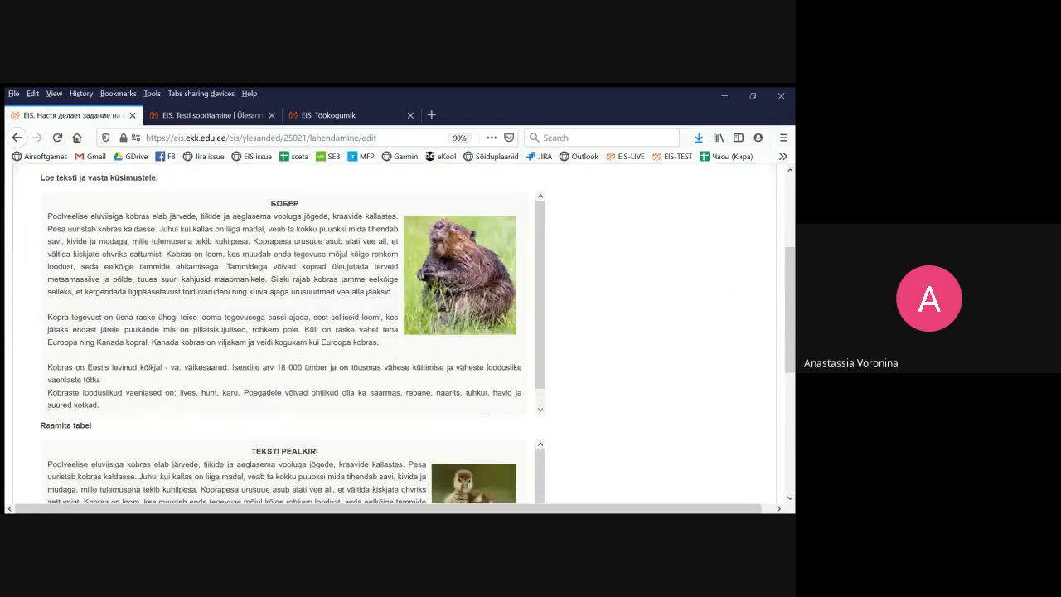
scroll(282, 331, down, 6)
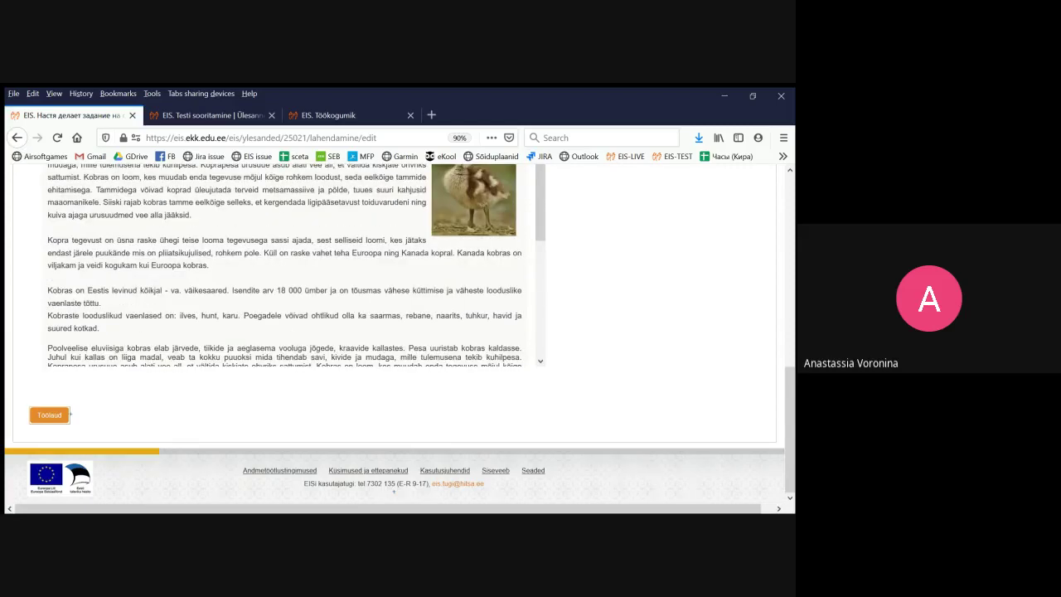
scroll(70, 413, up, 3)
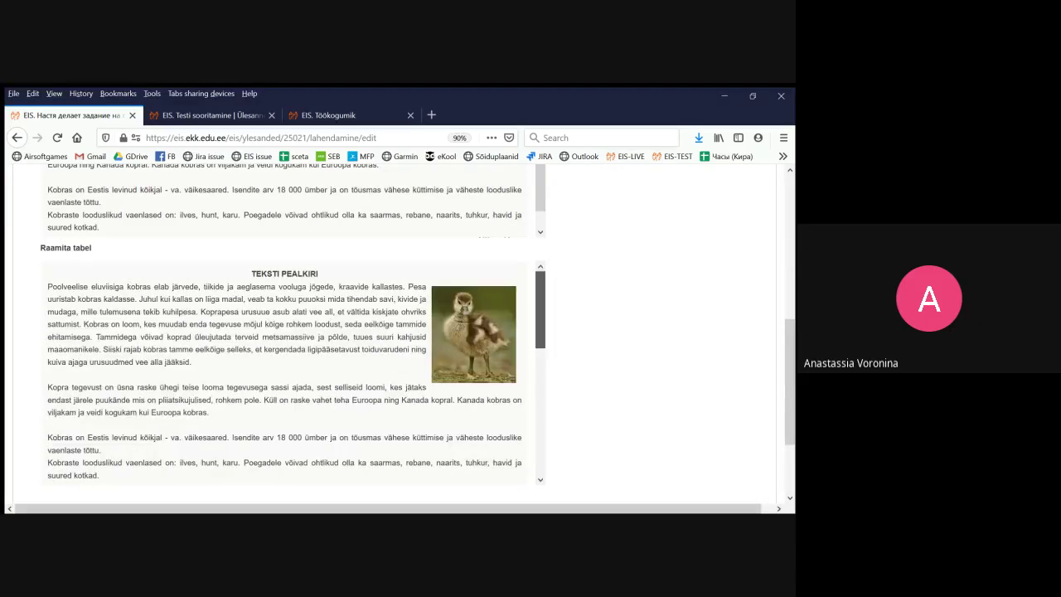
scroll(285, 373, down, 4)
scroll(655, 373, down, 2)
scroll(654, 373, up, 3)
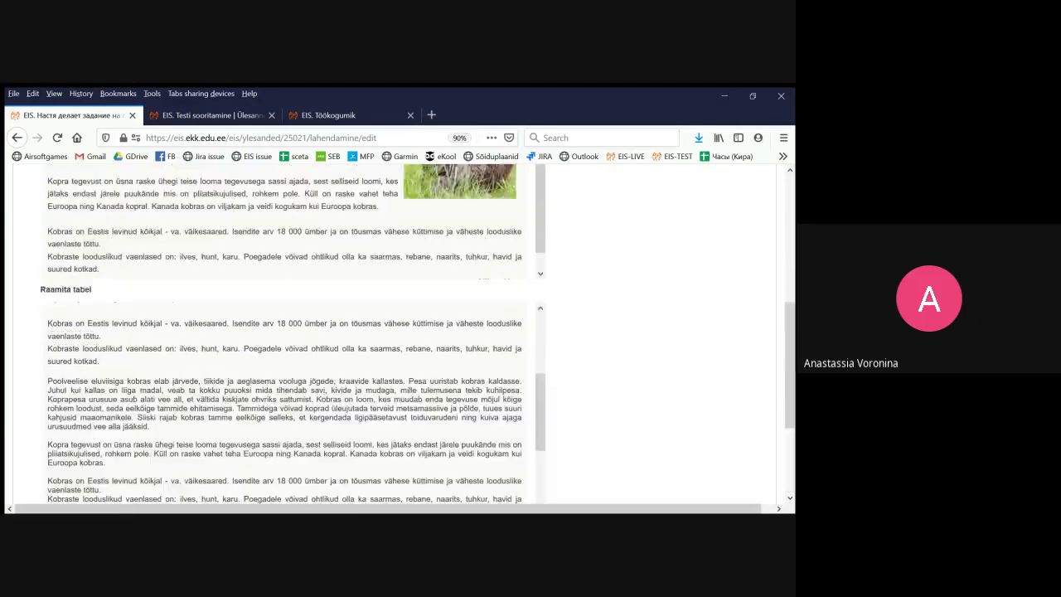
scroll(398, 332, up, 5)
scroll(398, 331, down, 1)
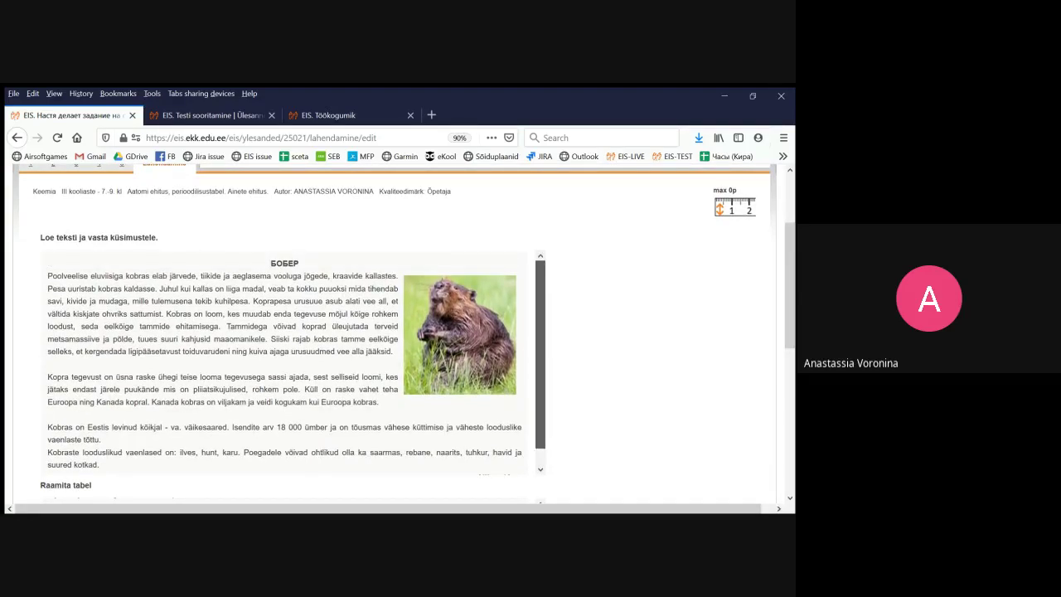
scroll(398, 331, up, 3)
Return to the exercise's content overview and delete the "Raamita tabel" Alustekst block
click(105, 255)
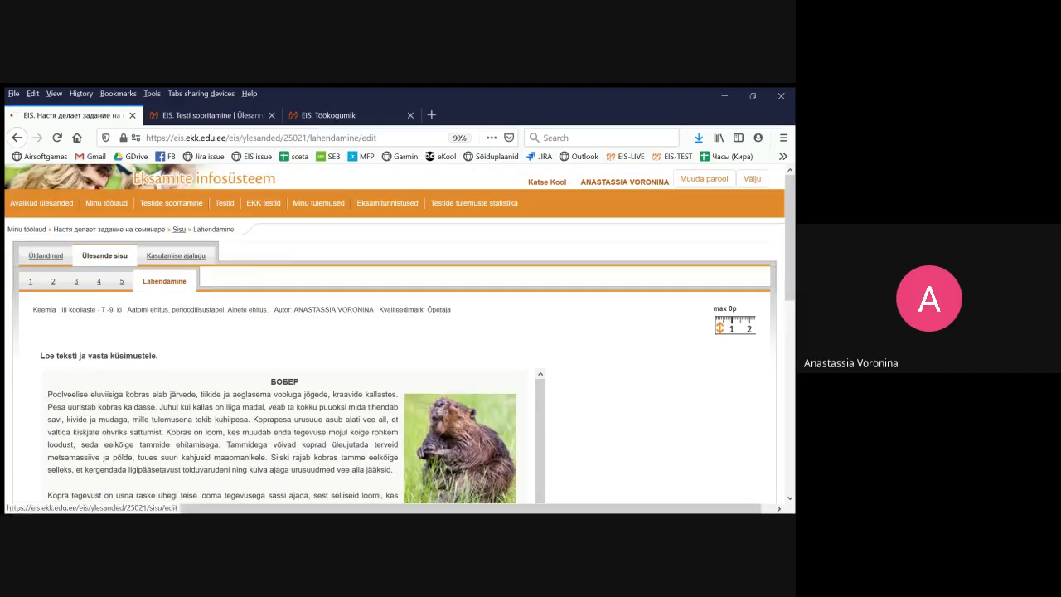
scroll(398, 340, down, 10)
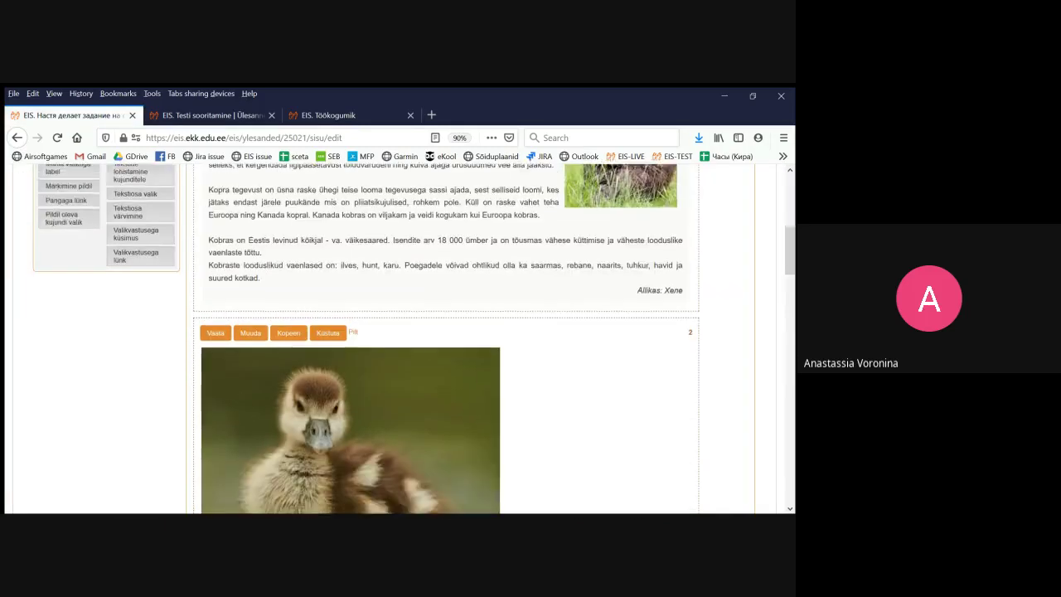
scroll(445, 338, down, 8)
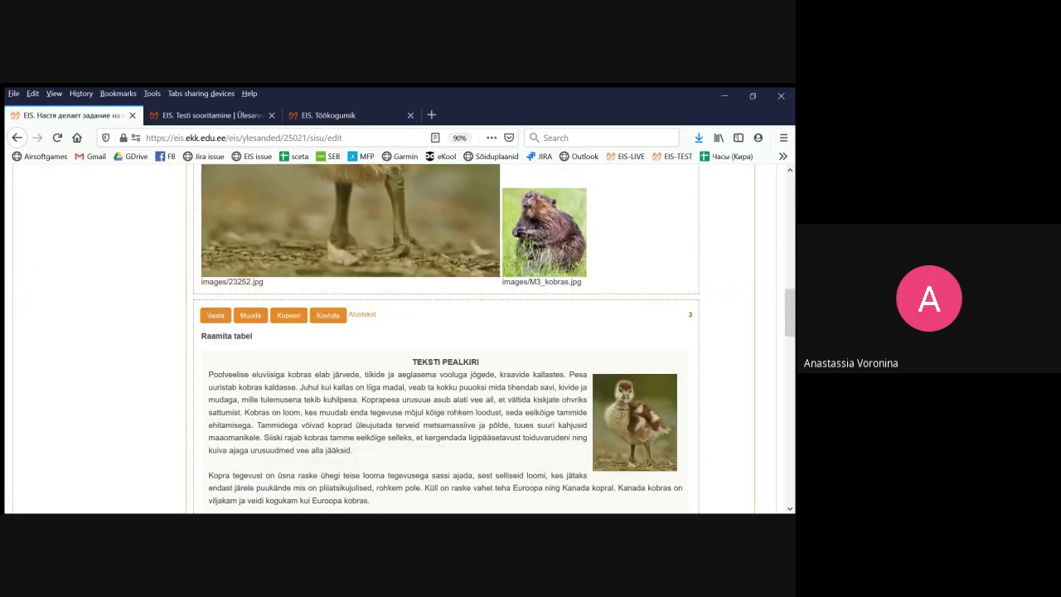
click(328, 315)
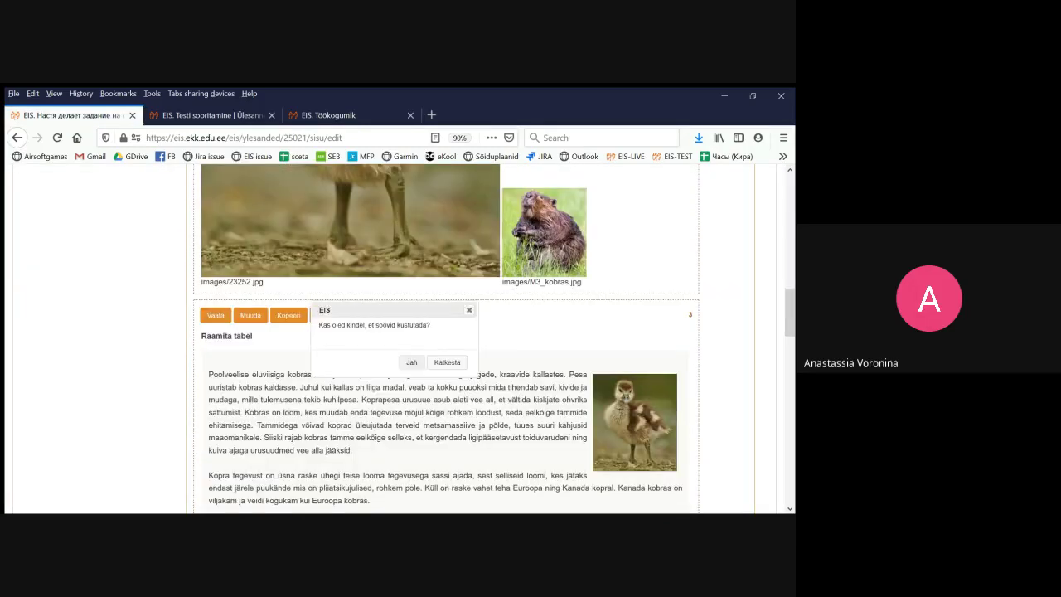
click(412, 362)
Delete the second Pilt block and the HTML päis block that came with the scrollable-text template
scroll(412, 362, down, 8)
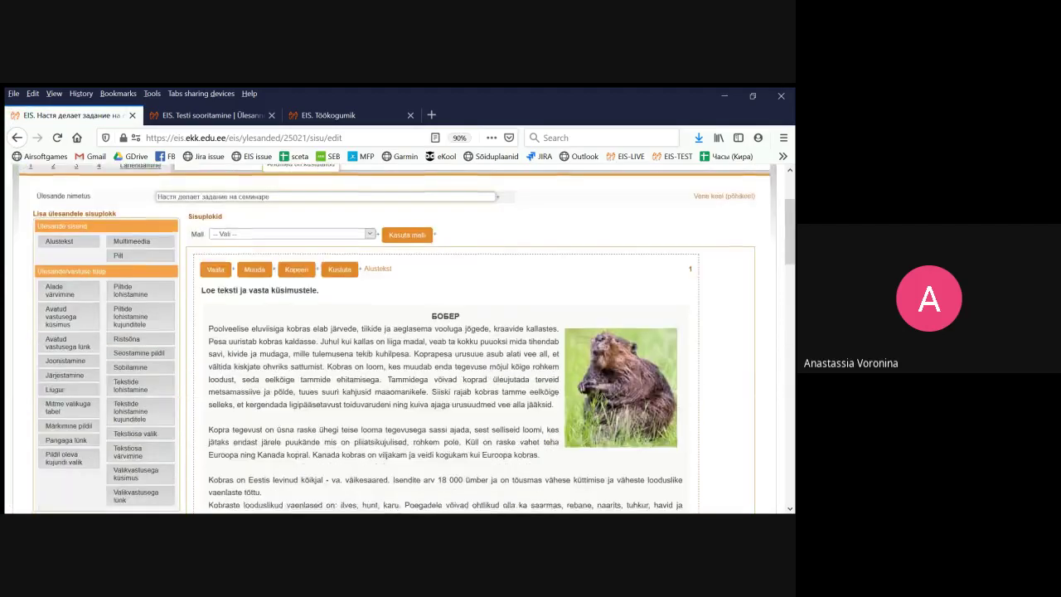
scroll(398, 340, down, 5)
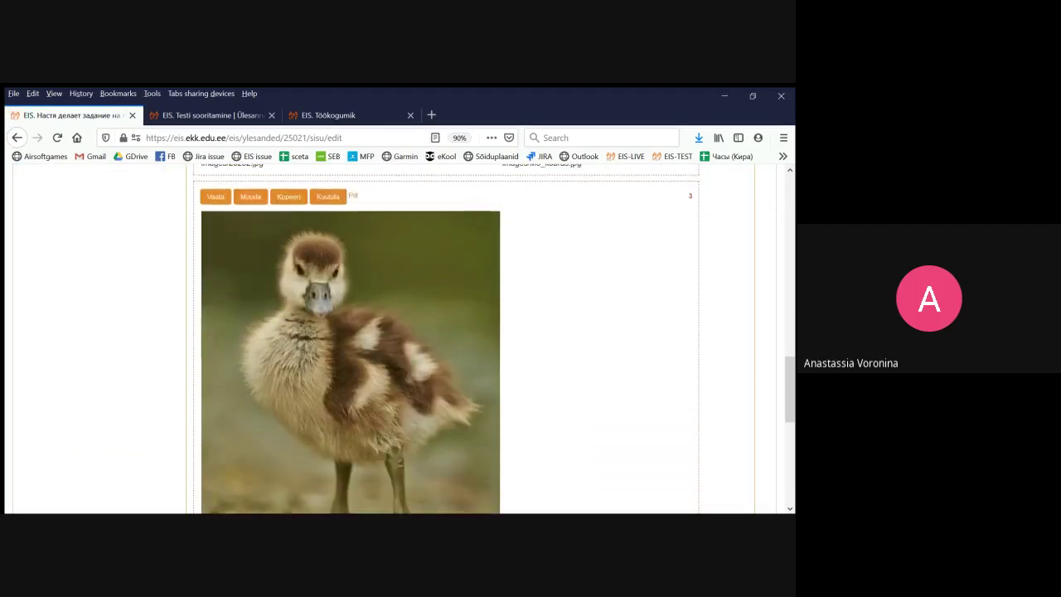
click(327, 197)
click(412, 362)
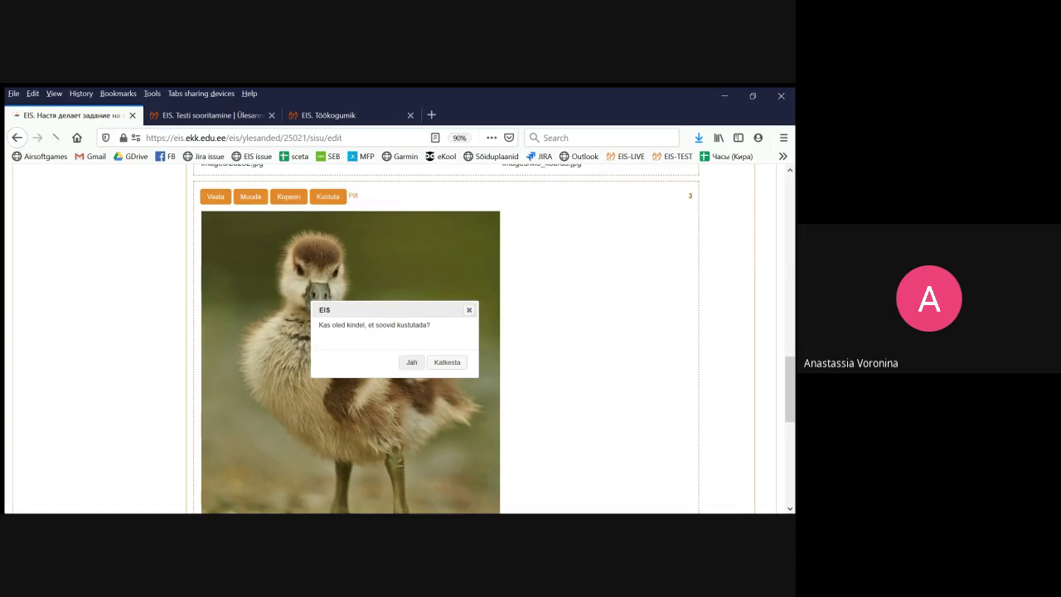
scroll(412, 362, down, 4)
scroll(398, 340, down, 15)
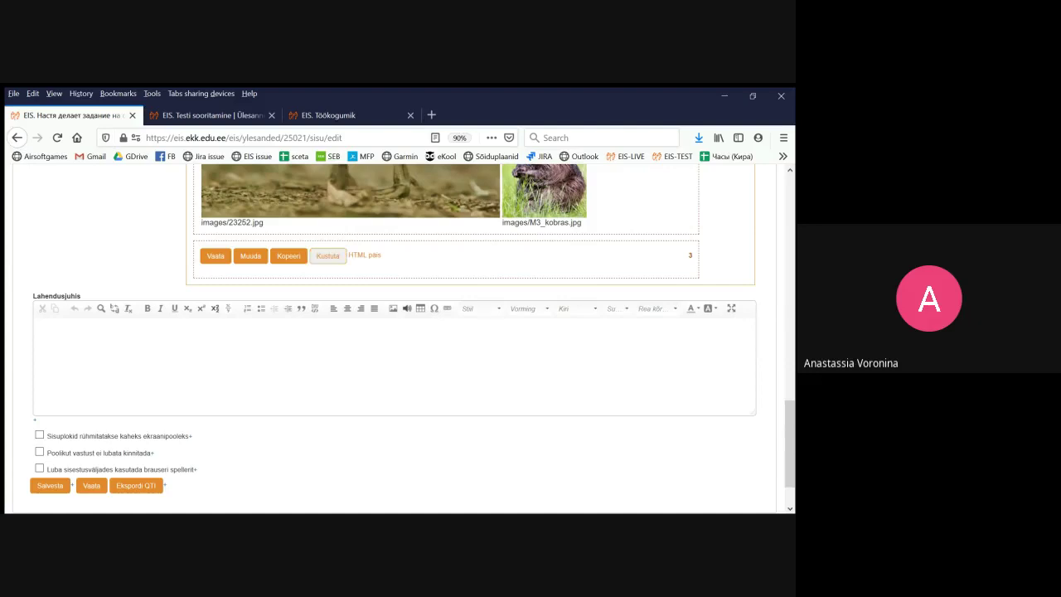
click(328, 255)
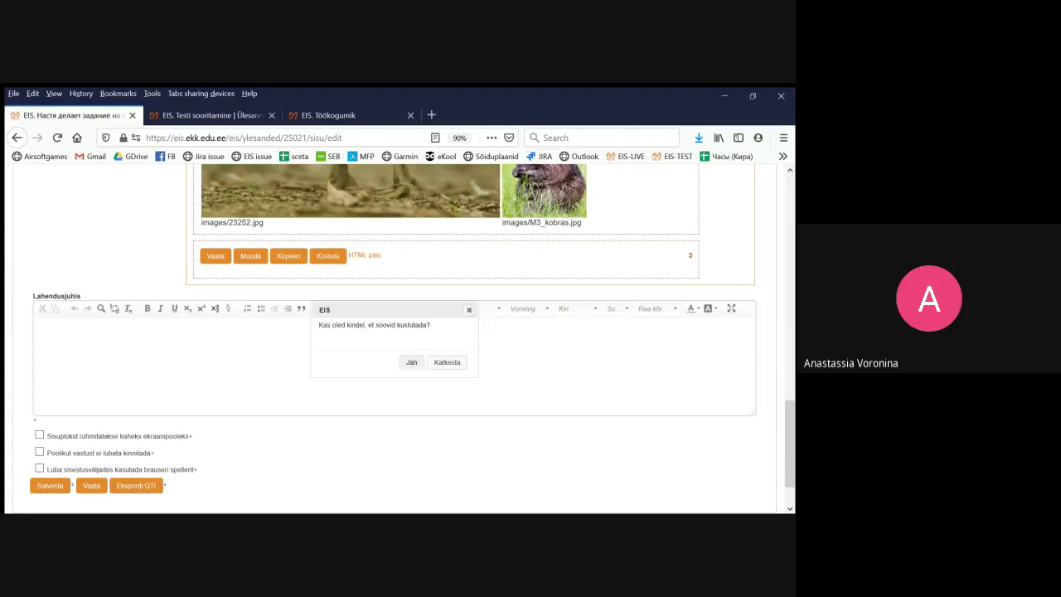
click(411, 362)
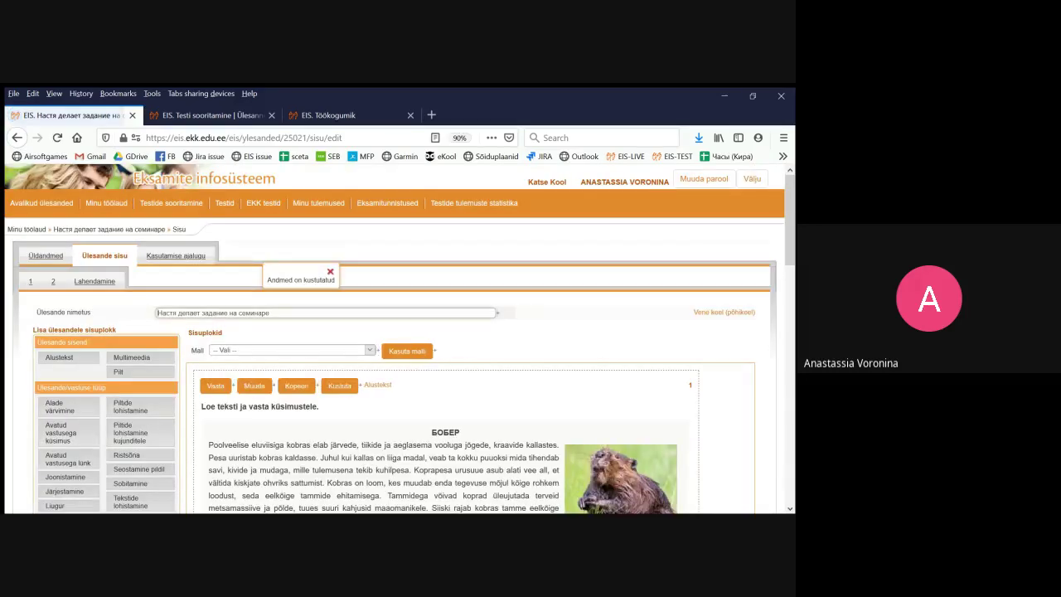
Check how the remaining beaver text block appears in the Lahendamine view
click(94, 281)
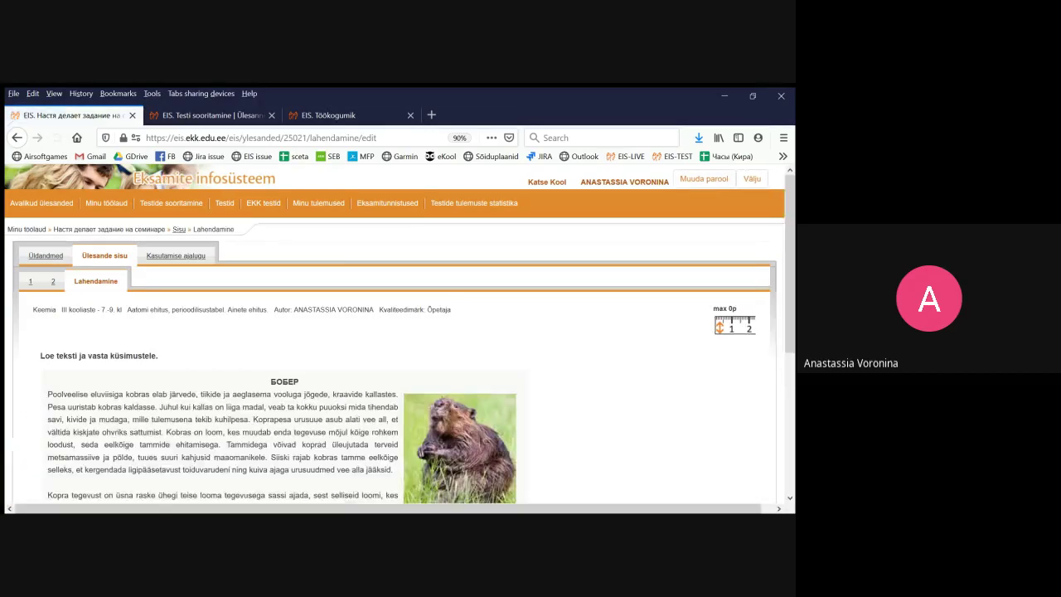
scroll(94, 281, down, 4)
scroll(70, 479, up, 3)
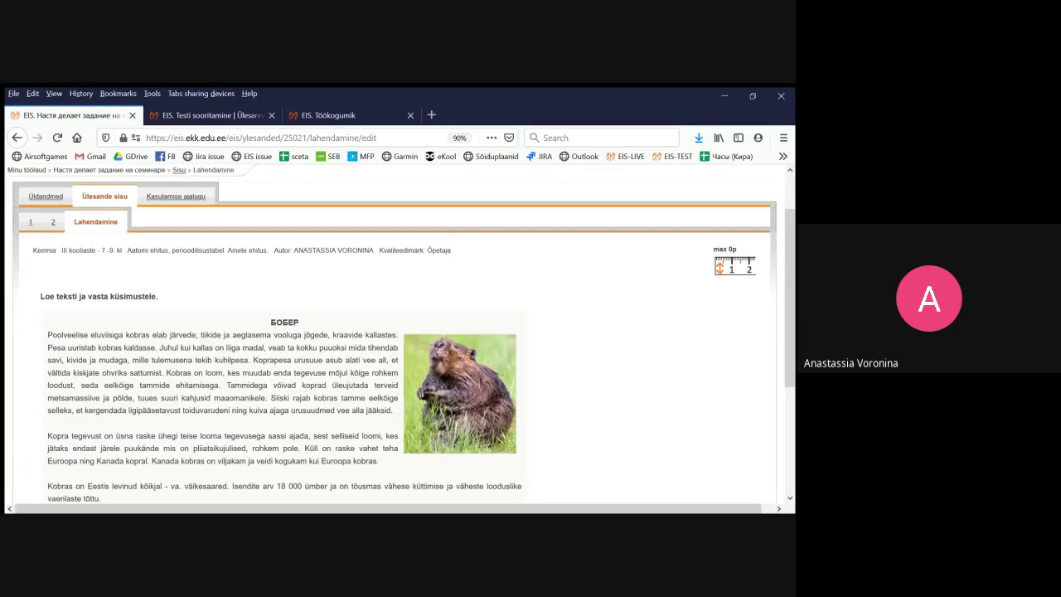
Add a Multimeedia block to the exercise with the video file kobras.mp4 and save it
click(104, 197)
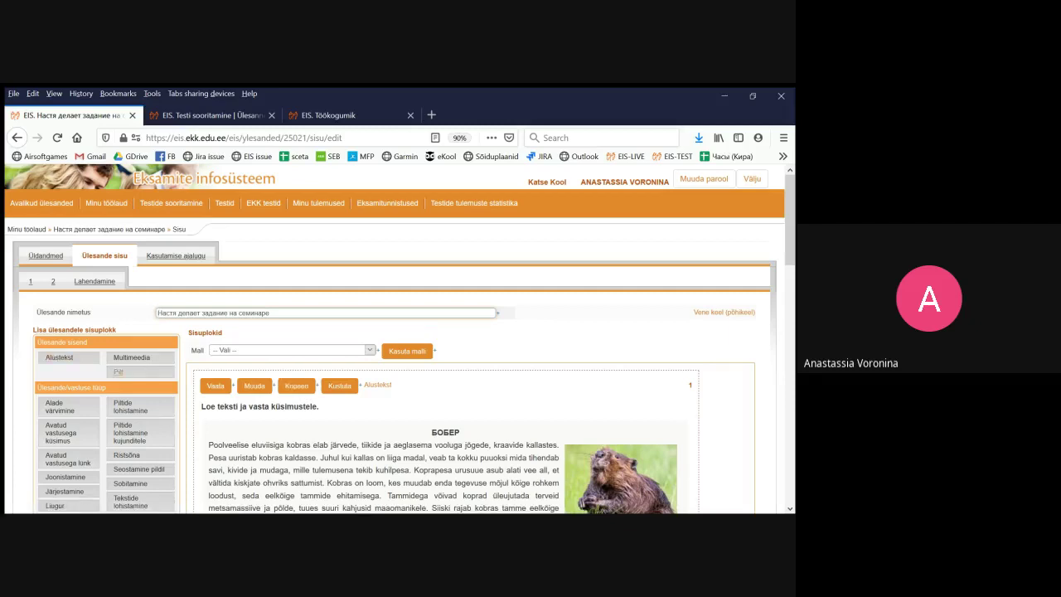
click(132, 357)
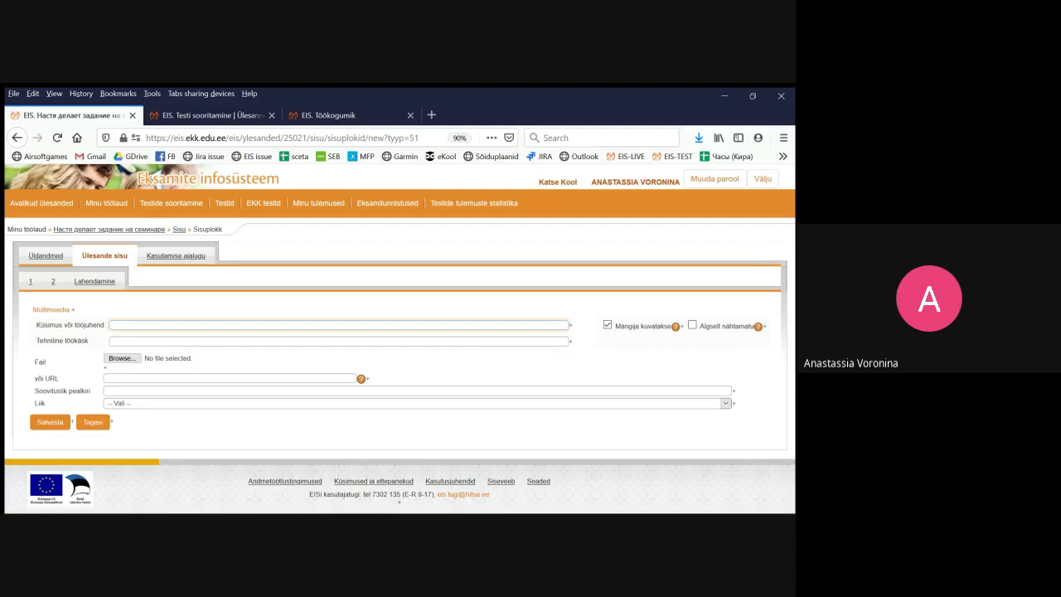
click(122, 358)
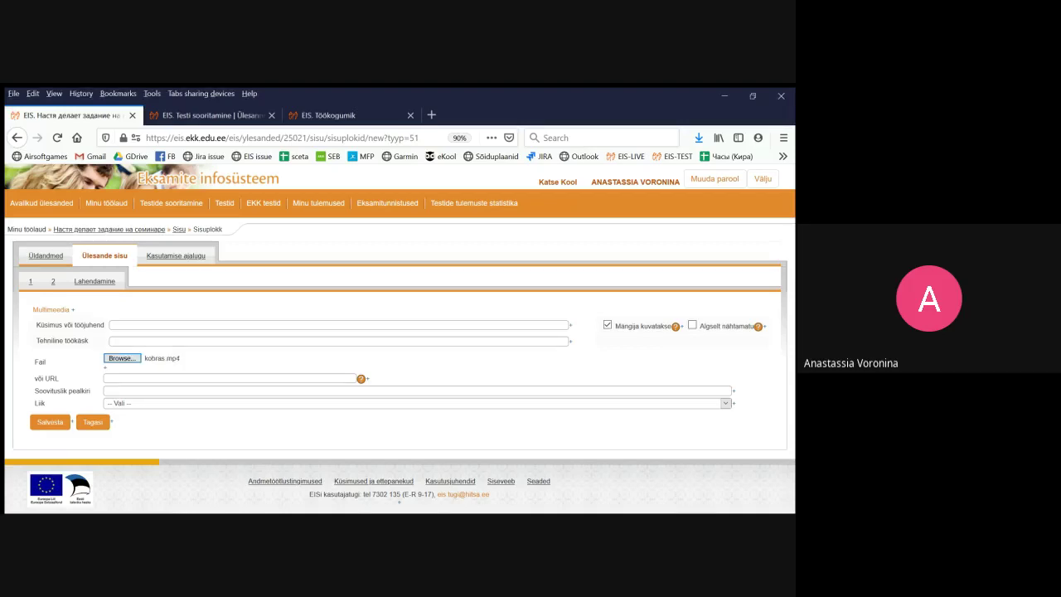
click(50, 422)
scroll(398, 338, down, 1)
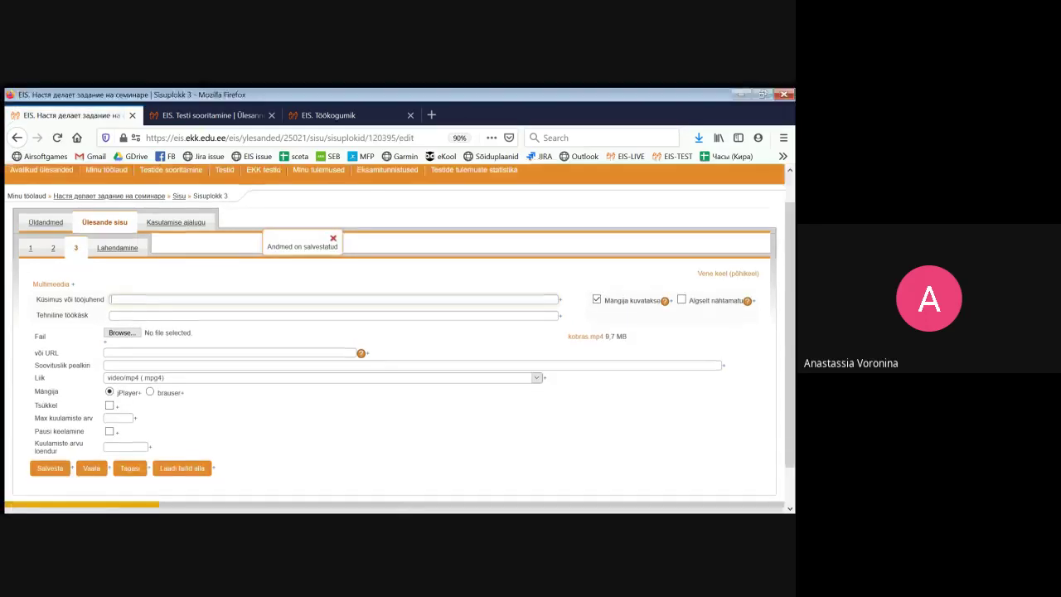
Examine the video block's playback settings, comparing the brauser and jPlayer player options and leaving jPlayer selected
scroll(398, 332, down, 1)
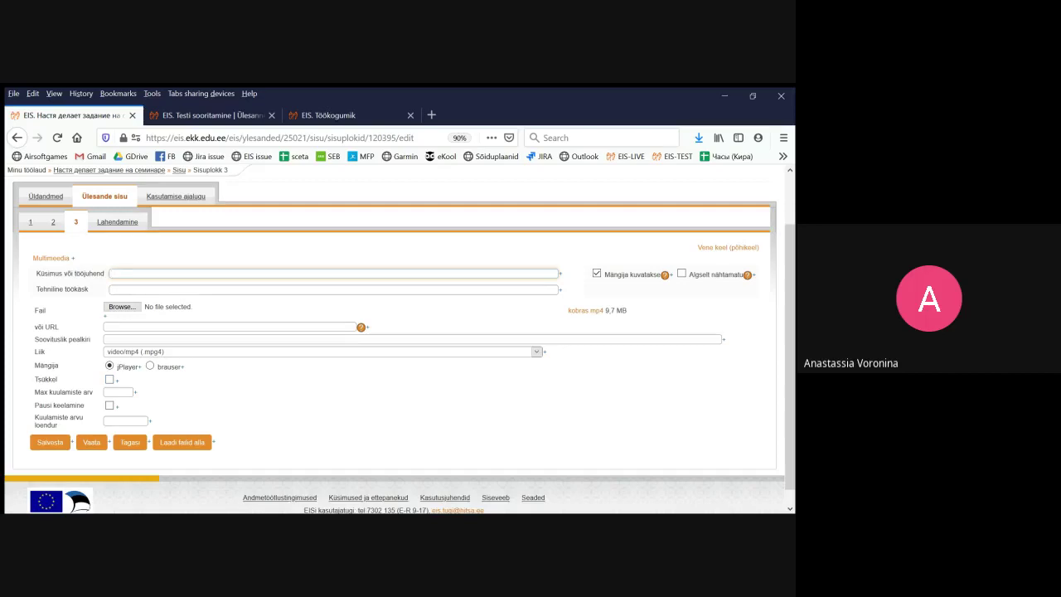
click(118, 392)
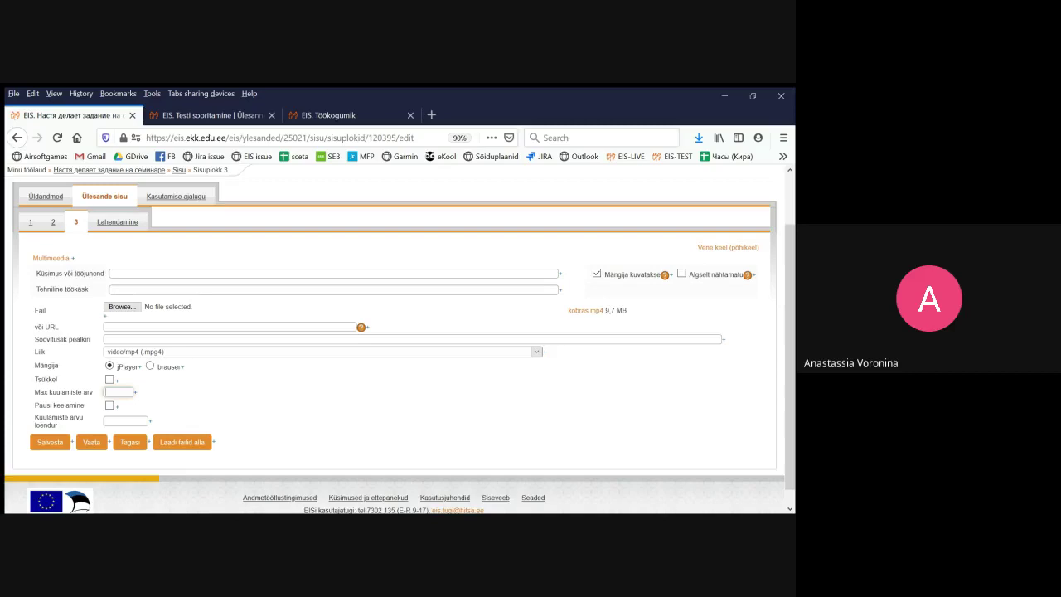
click(150, 365)
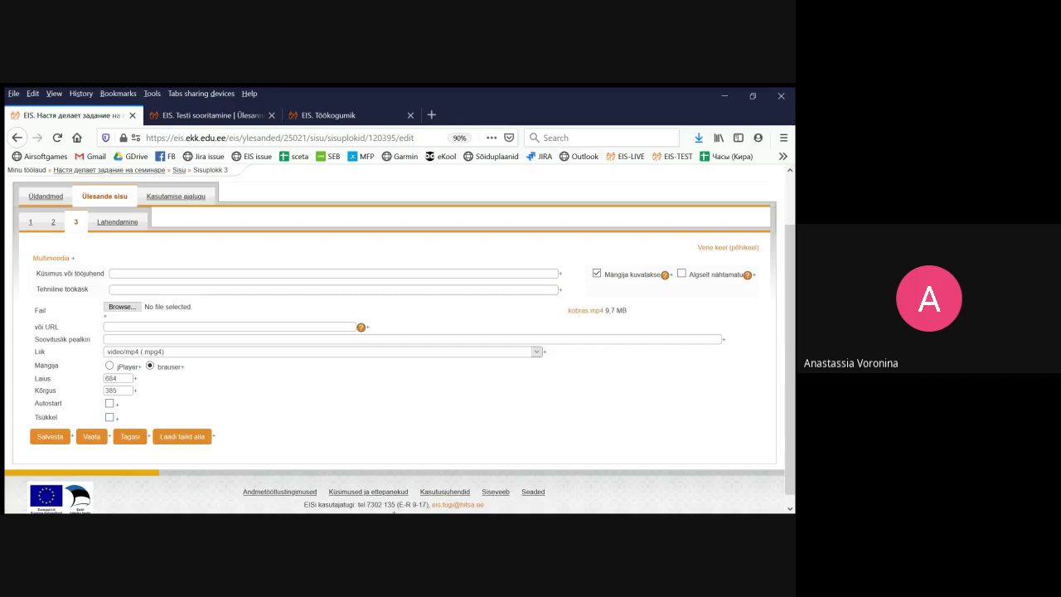
click(109, 365)
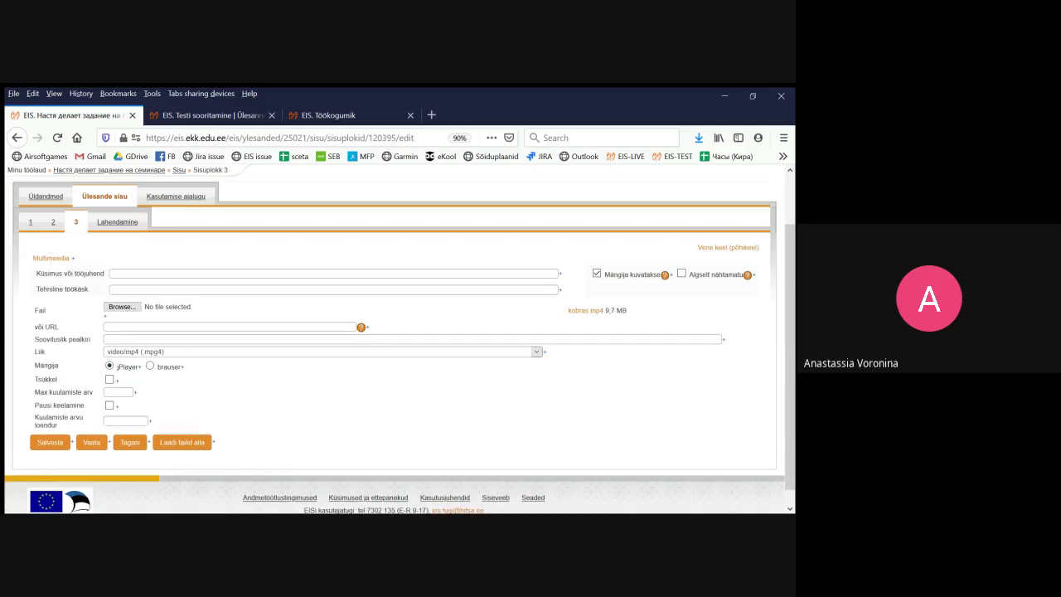
click(241, 339)
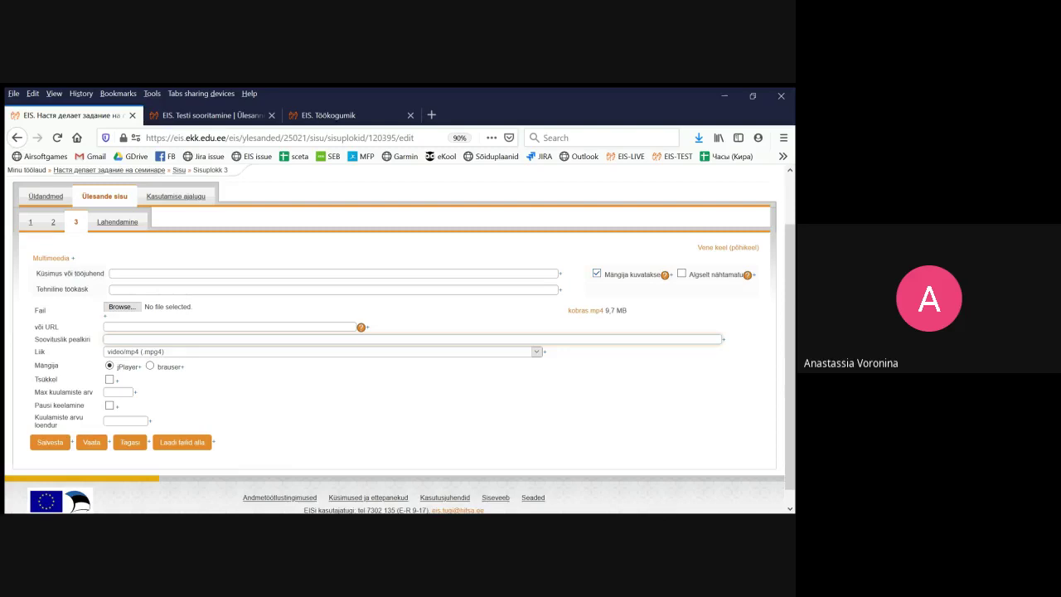
Save the Multimeedia block and view its embedded video player below the beaver text in the Lahendamine view
click(116, 222)
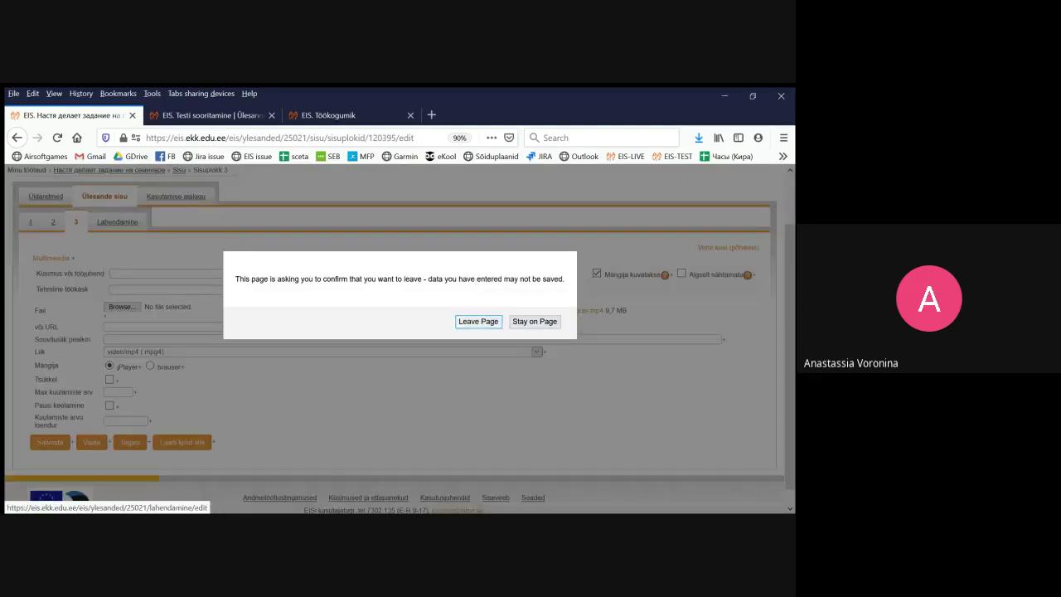
click(478, 321)
click(50, 442)
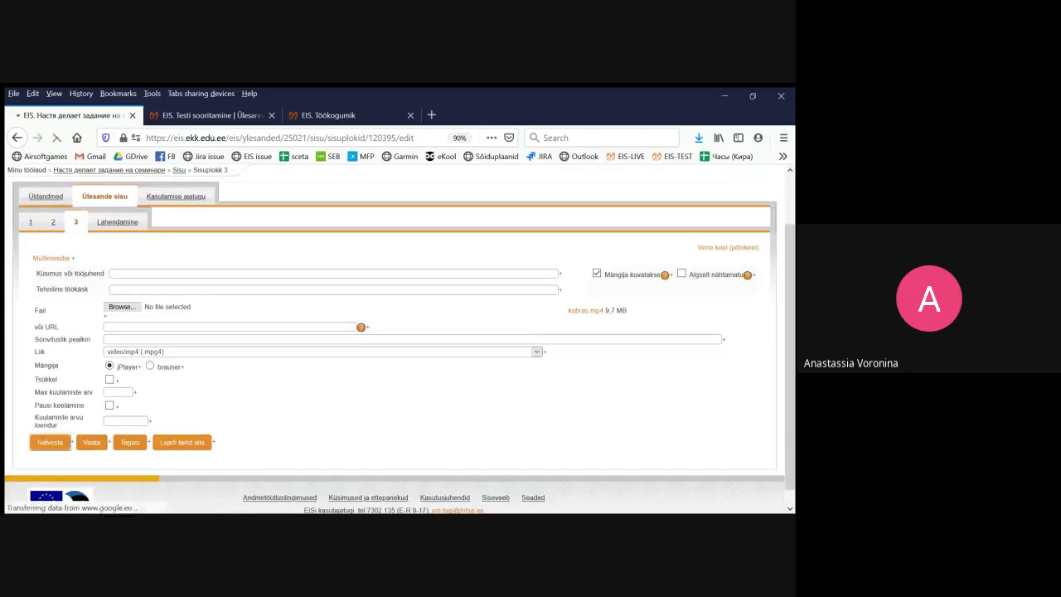
click(117, 281)
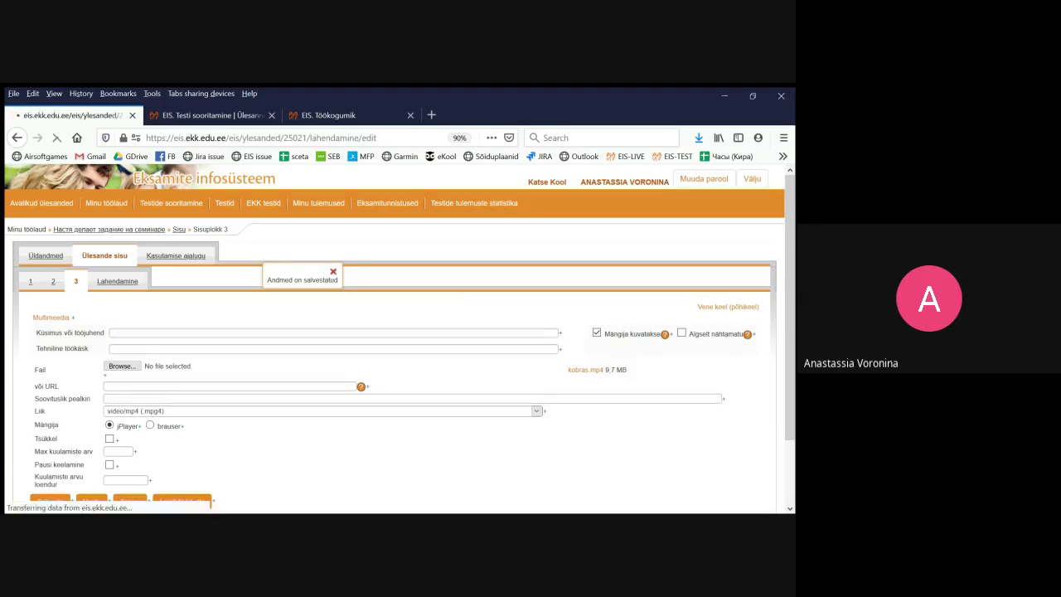
scroll(394, 338, down, 5)
scroll(397, 332, down, 3)
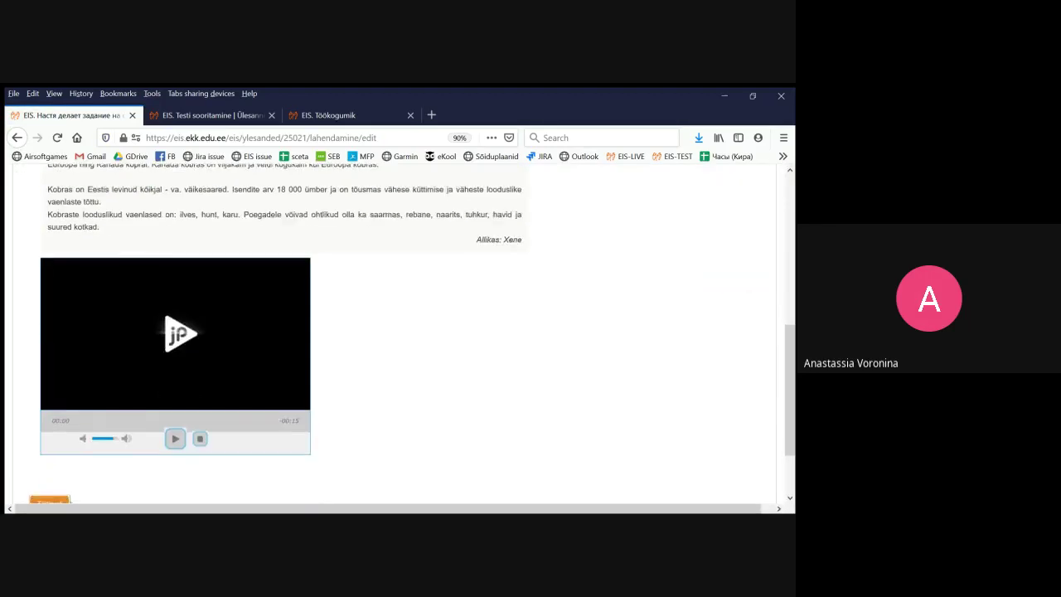
Play a few seconds of the beaver video in the Lahendamine view, pause it and check the text above
scroll(398, 331, up, 8)
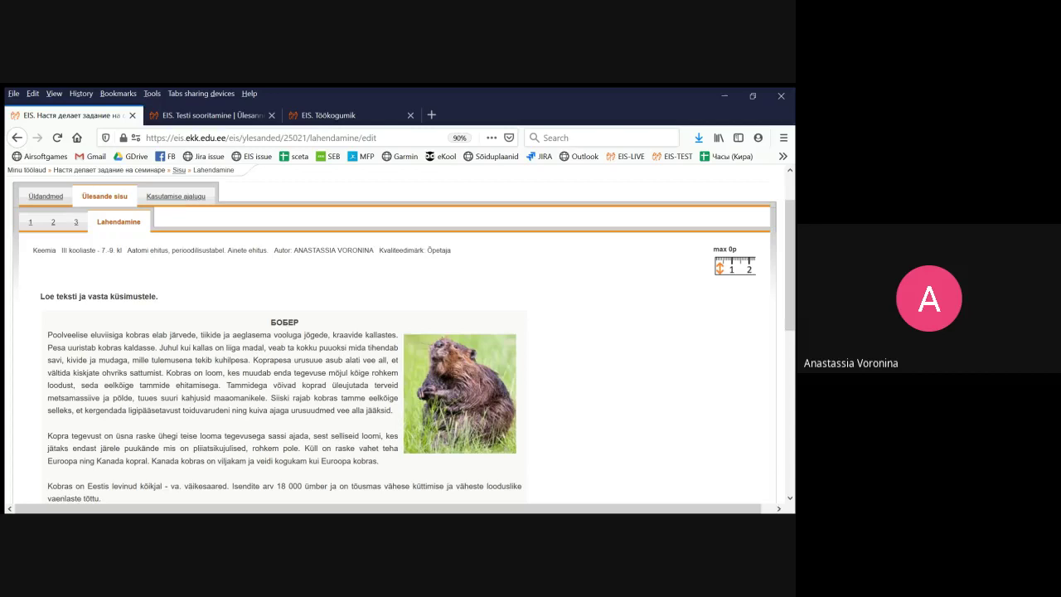
click(175, 442)
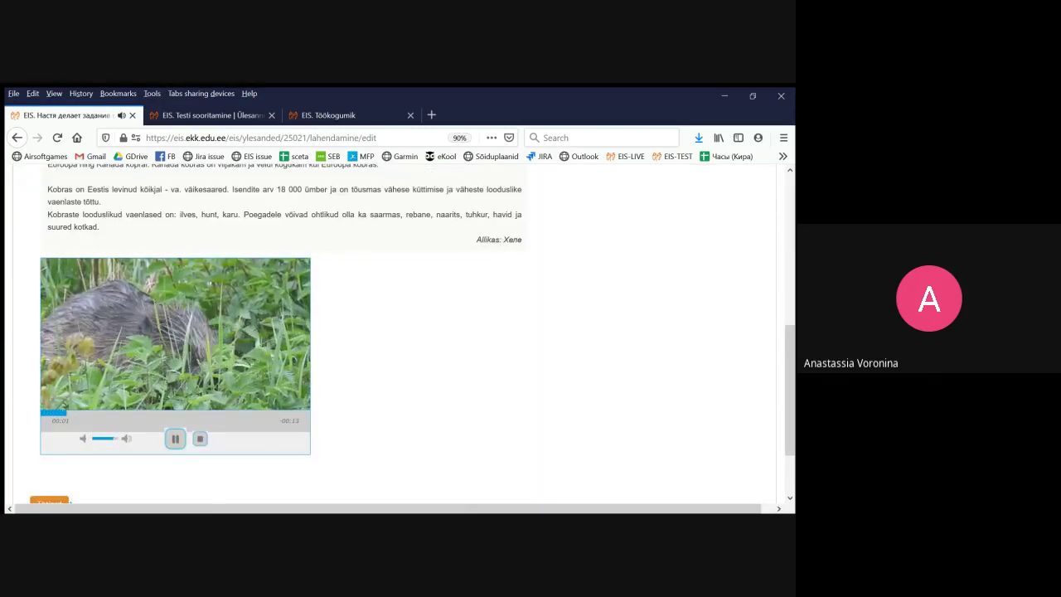
click(175, 439)
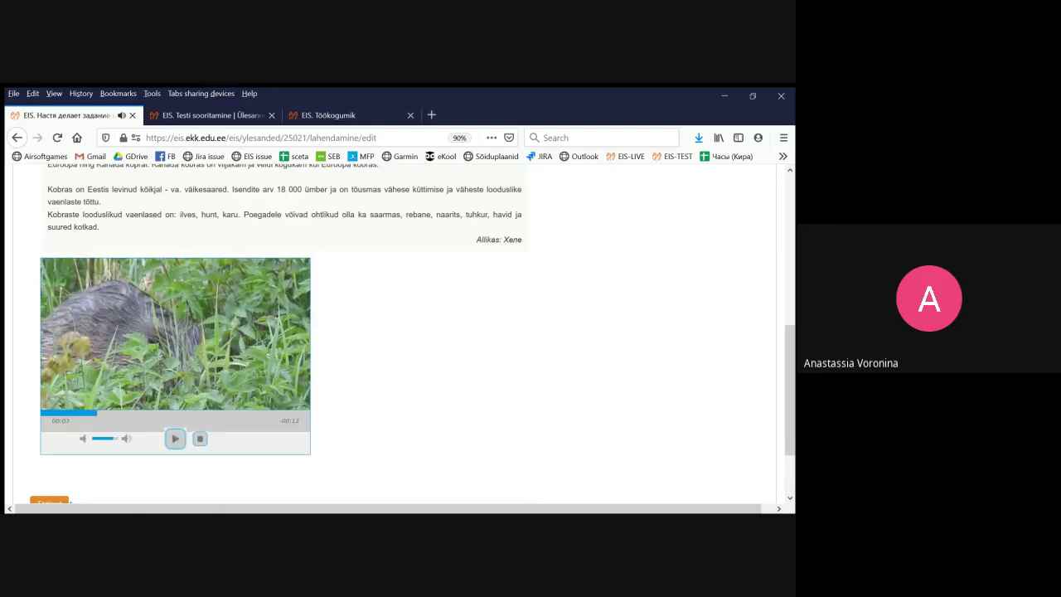
scroll(413, 333, up, 3)
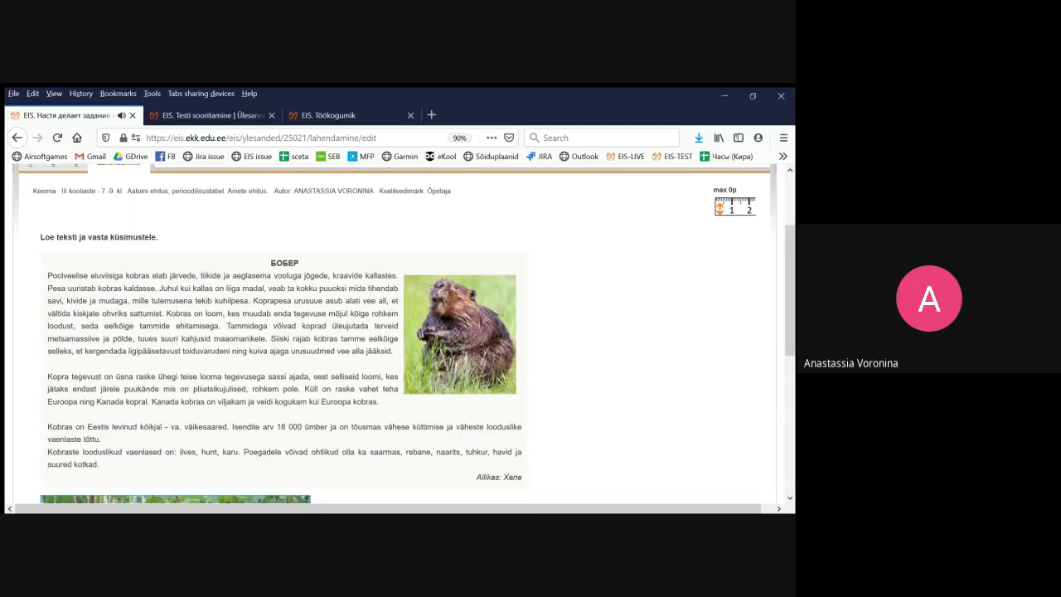
scroll(397, 332, up, 1)
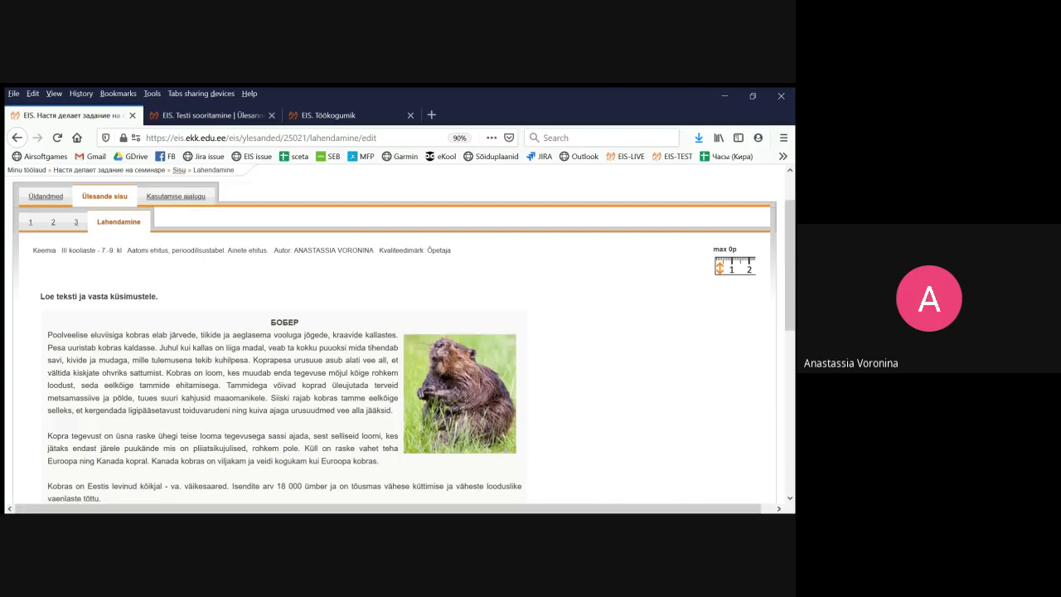
Try the ruler tool in the Lahendamine view by placing it over the beaver text, rotating it diagonally and moving it across the picture
click(734, 266)
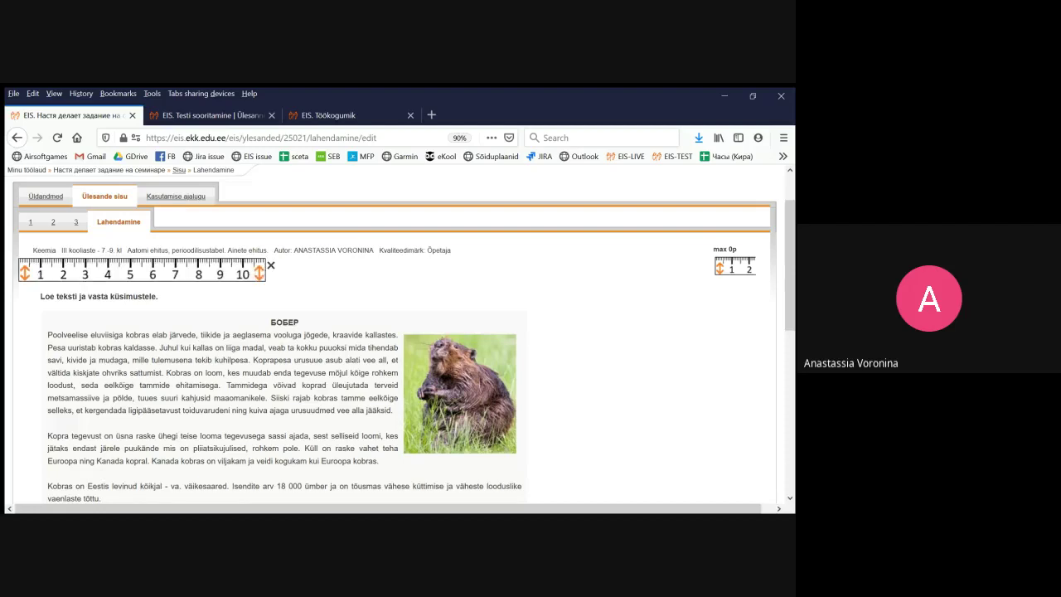
drag(142, 270, 265, 354)
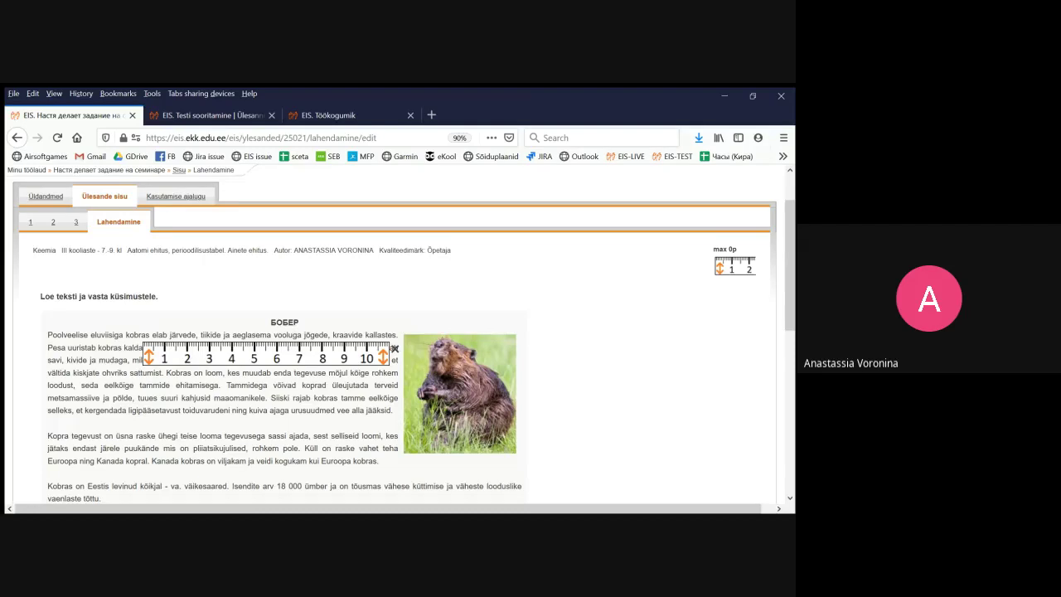
drag(383, 356, 341, 440)
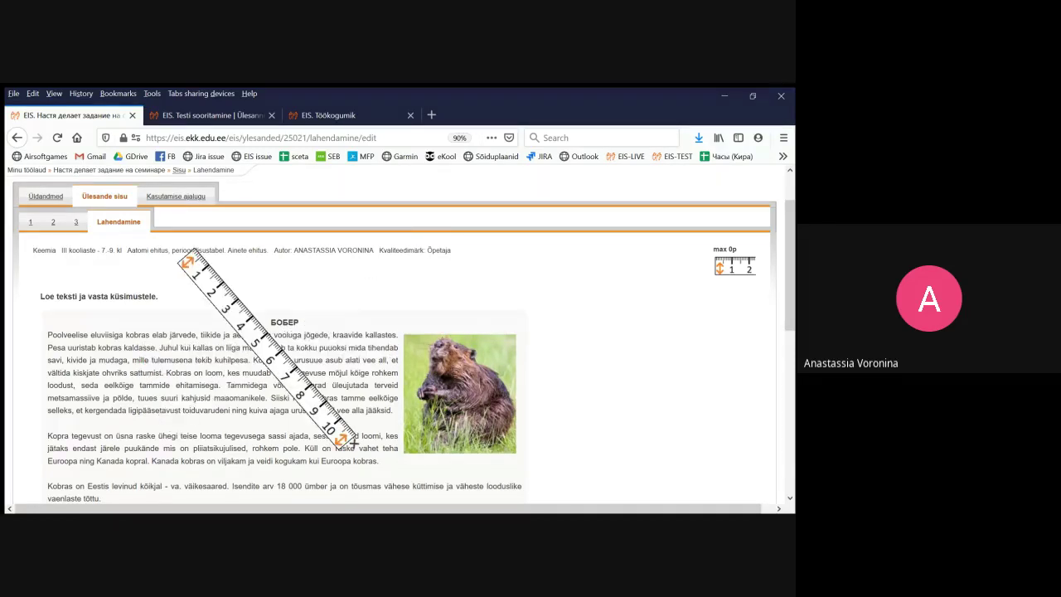
drag(265, 348, 327, 381)
drag(416, 475, 580, 513)
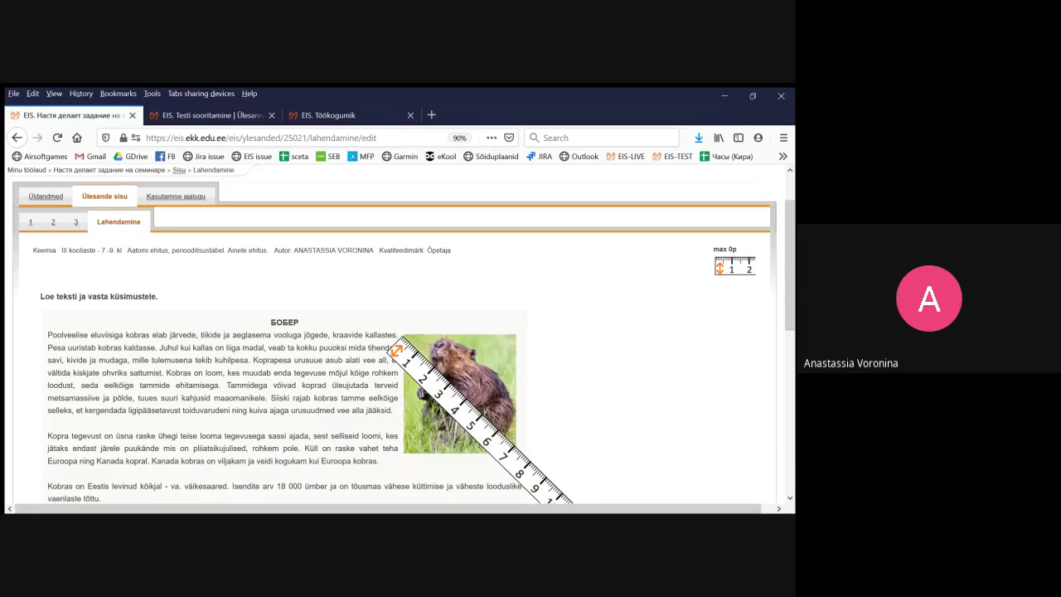
drag(502, 454, 499, 461)
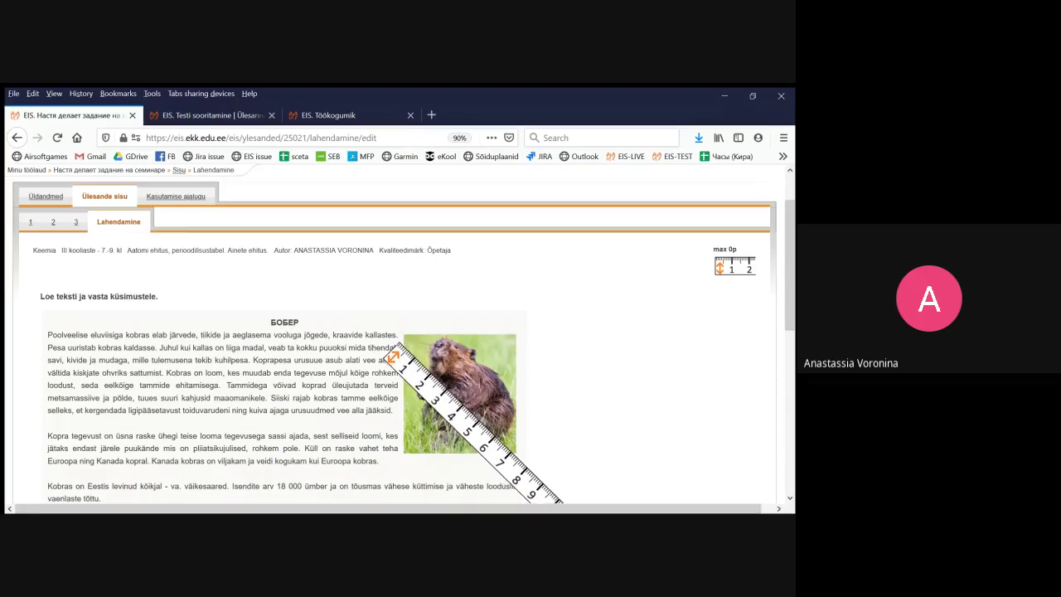
drag(575, 520, 525, 515)
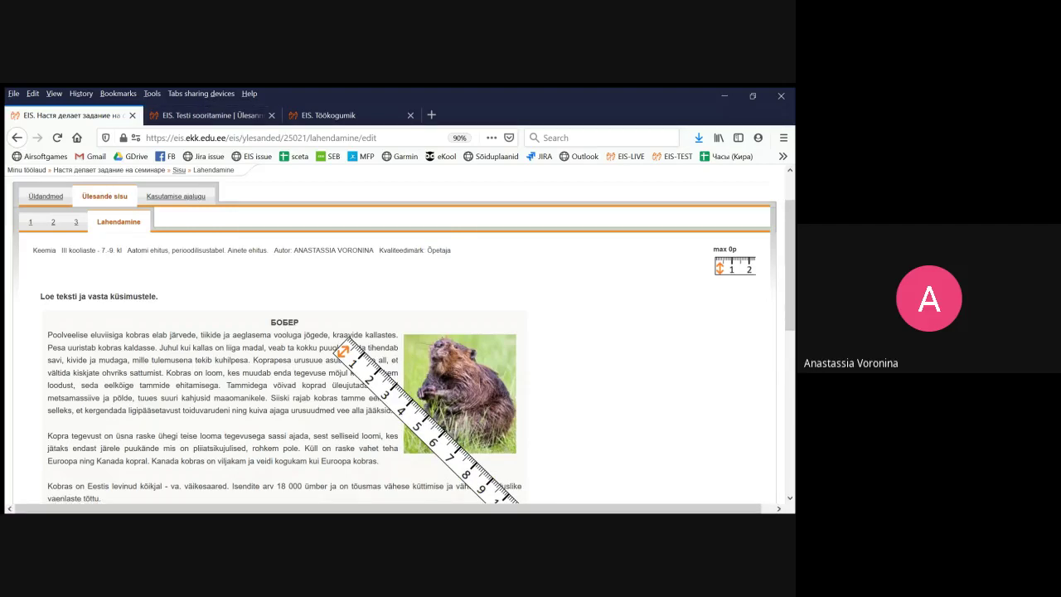
Switch to the sample test and view the multiple-choice question below the video in Ülesanne 1
click(212, 115)
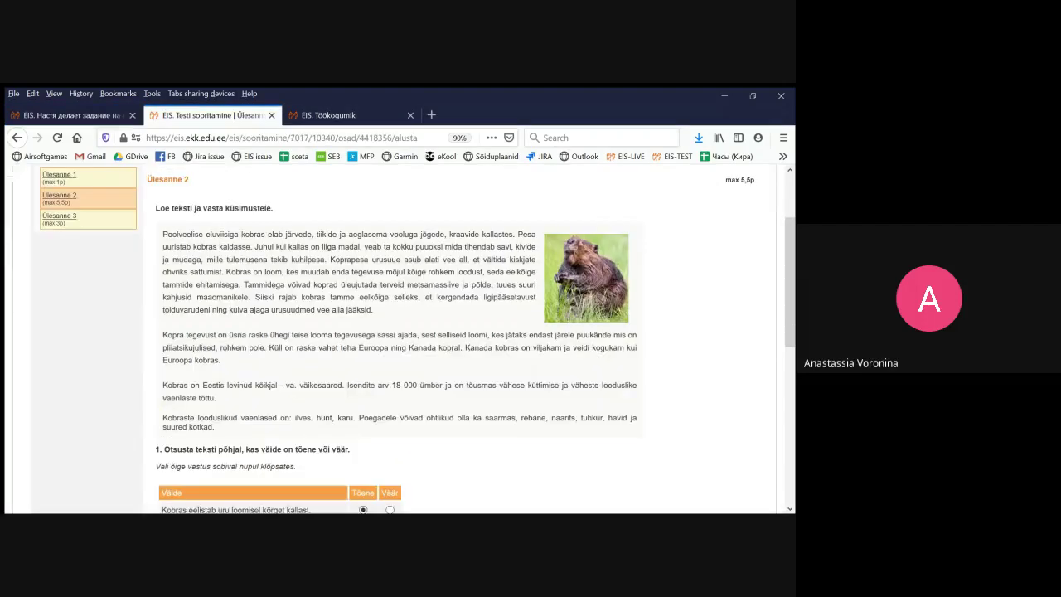
scroll(87, 324, up, 3)
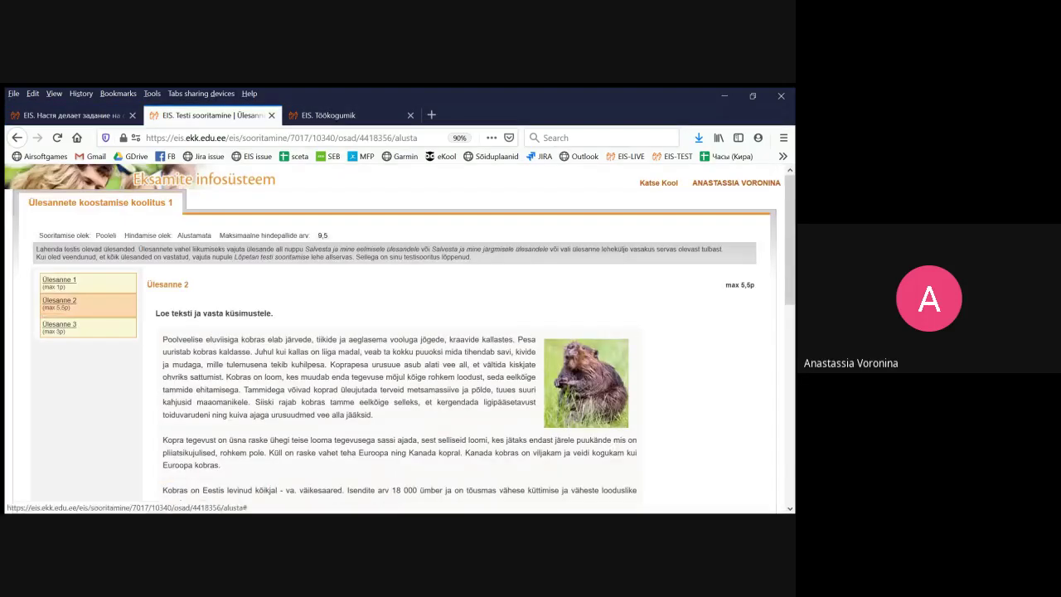
click(59, 280)
scroll(87, 325, down, 3)
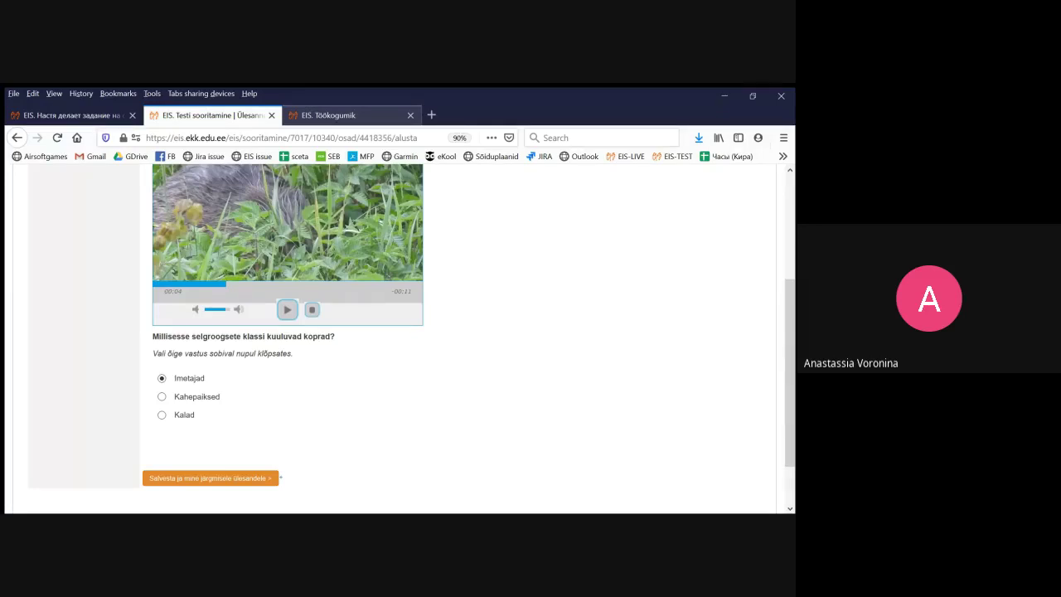
click(328, 116)
mouse_move(224, 200)
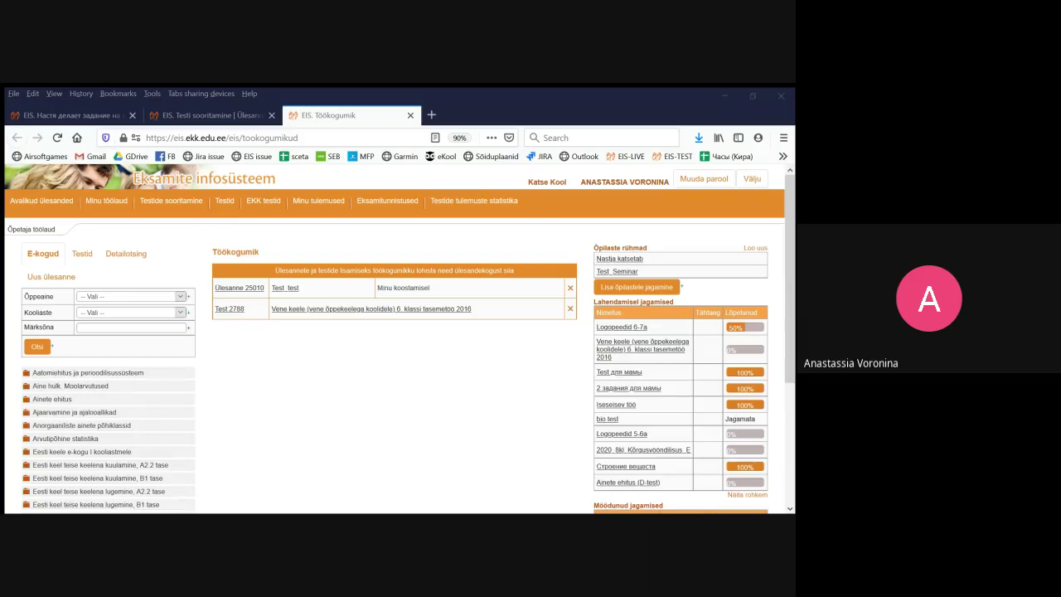
key(alt+Tab)
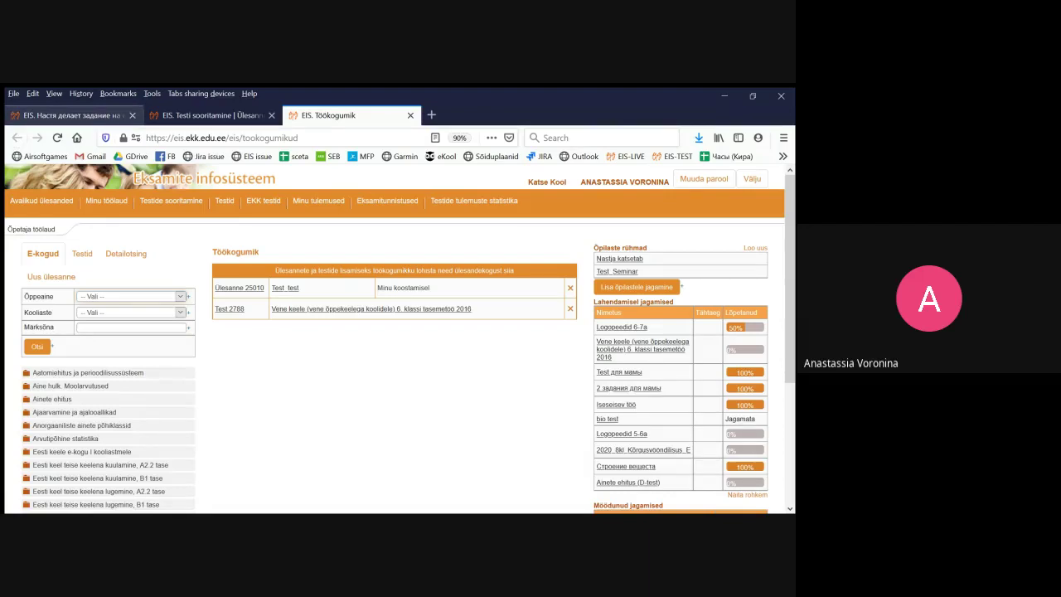
Return to the exercise's content and start a new Valikvastusega küsimus block
click(73, 116)
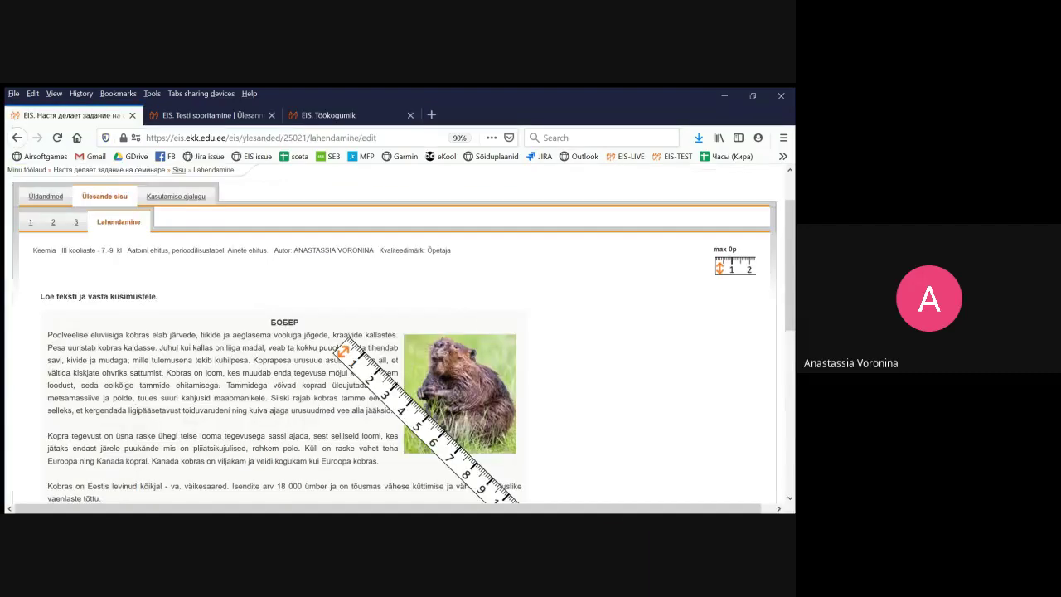
click(104, 196)
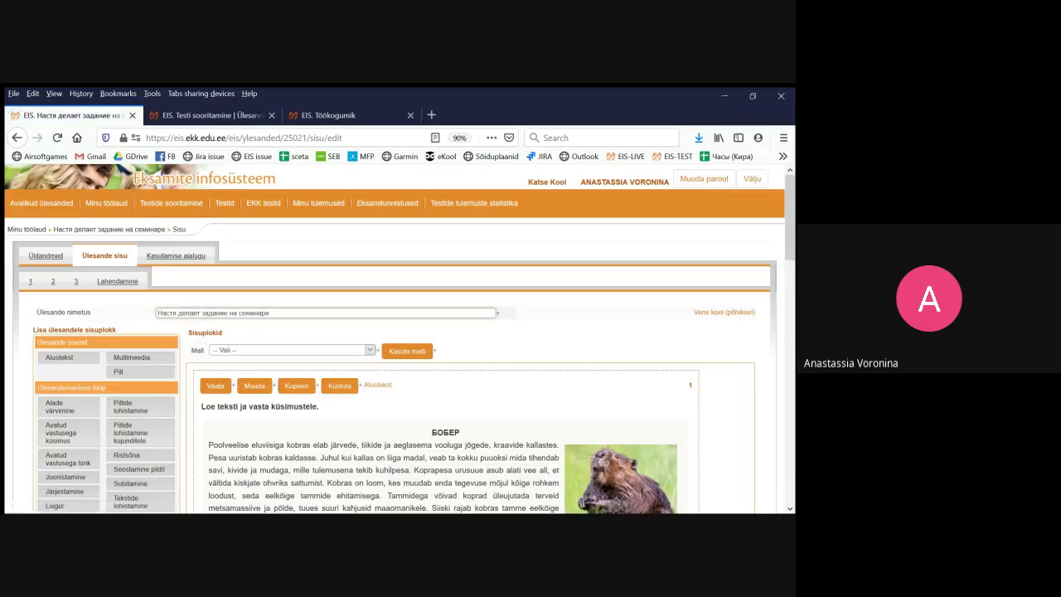
scroll(398, 340, down, 2)
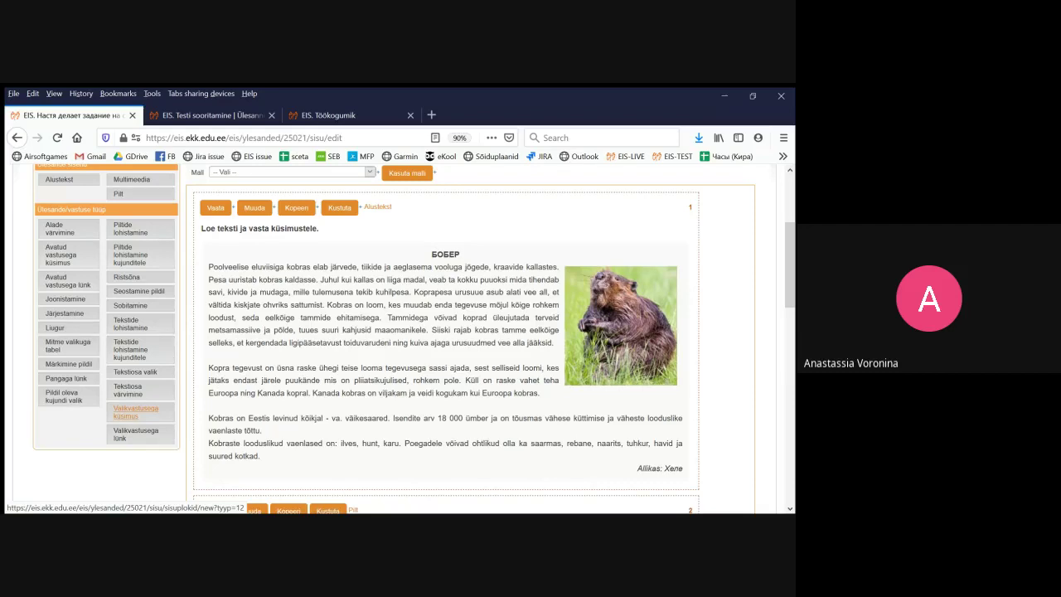
click(136, 411)
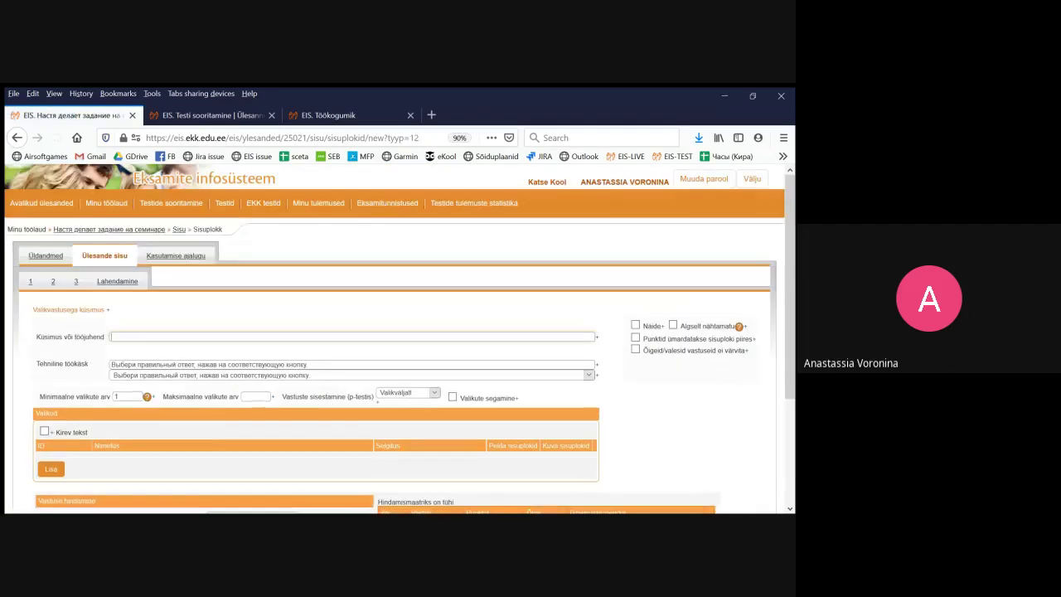
scroll(398, 339, down, 3)
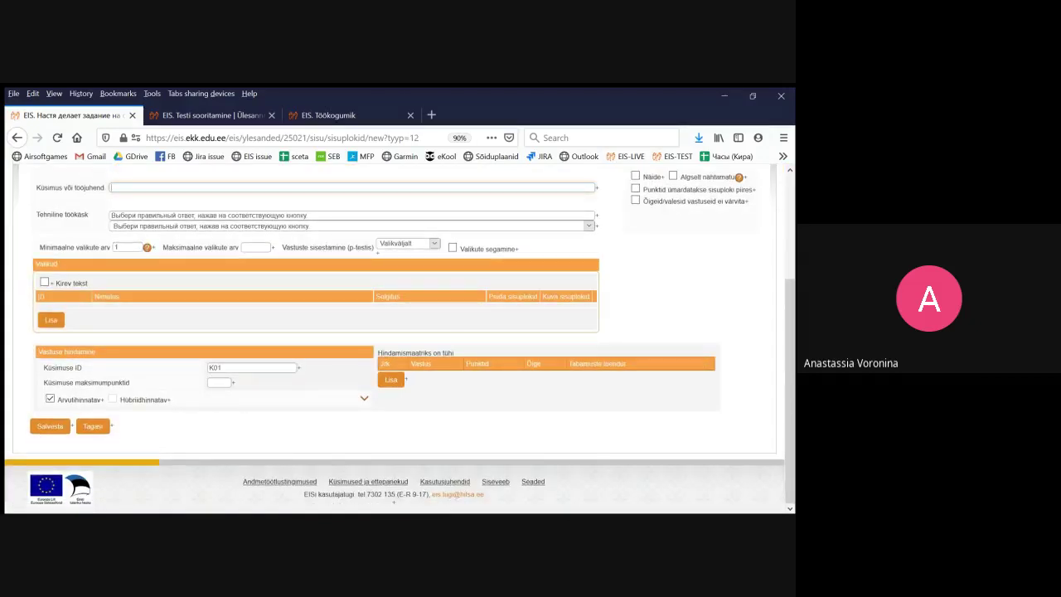
scroll(398, 340, up, 1)
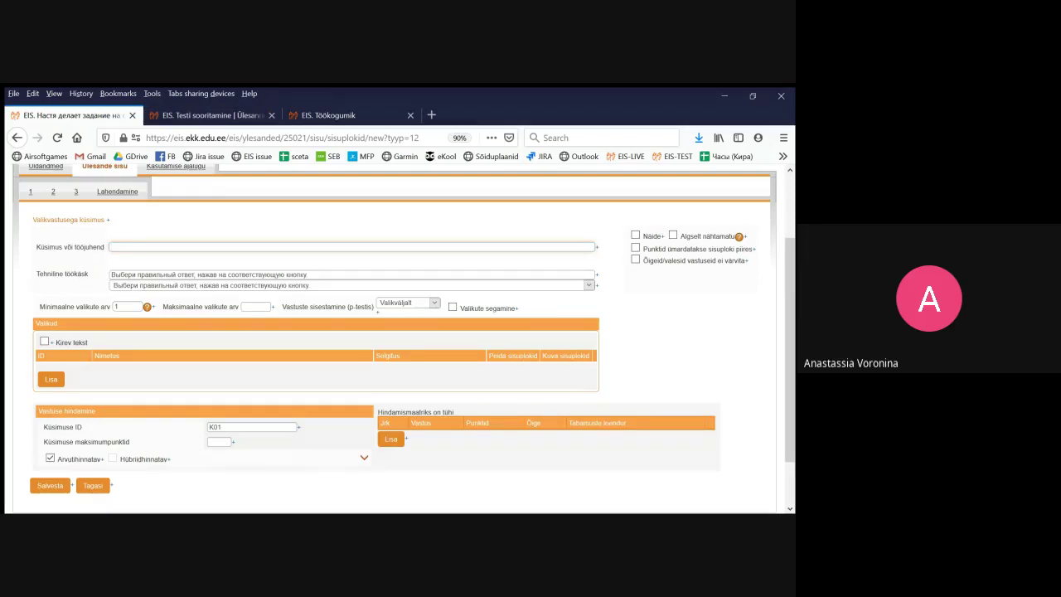
Copy the question "Millisesse selgroogsete klassi kuuluvad koprad?" from the sample test into the new block's Küsimus või tööjuhend field
drag(37, 247, 105, 247)
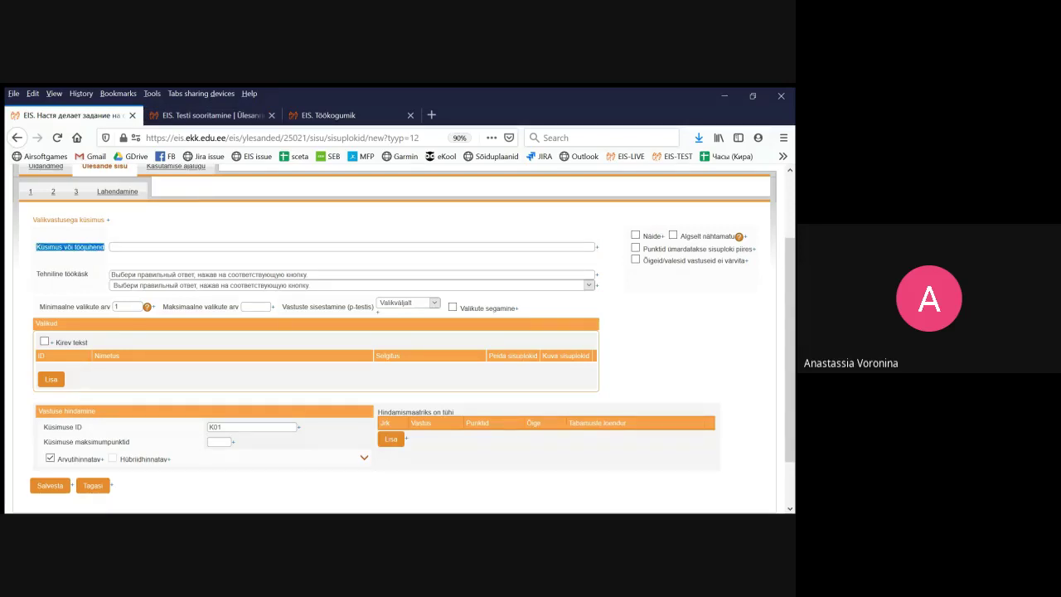
click(132, 247)
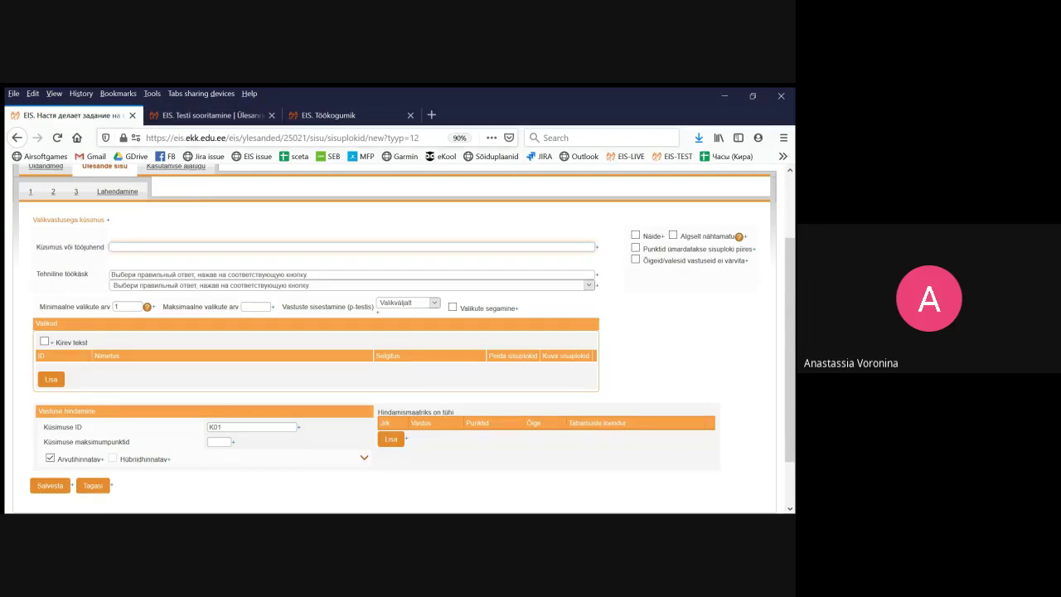
click(213, 115)
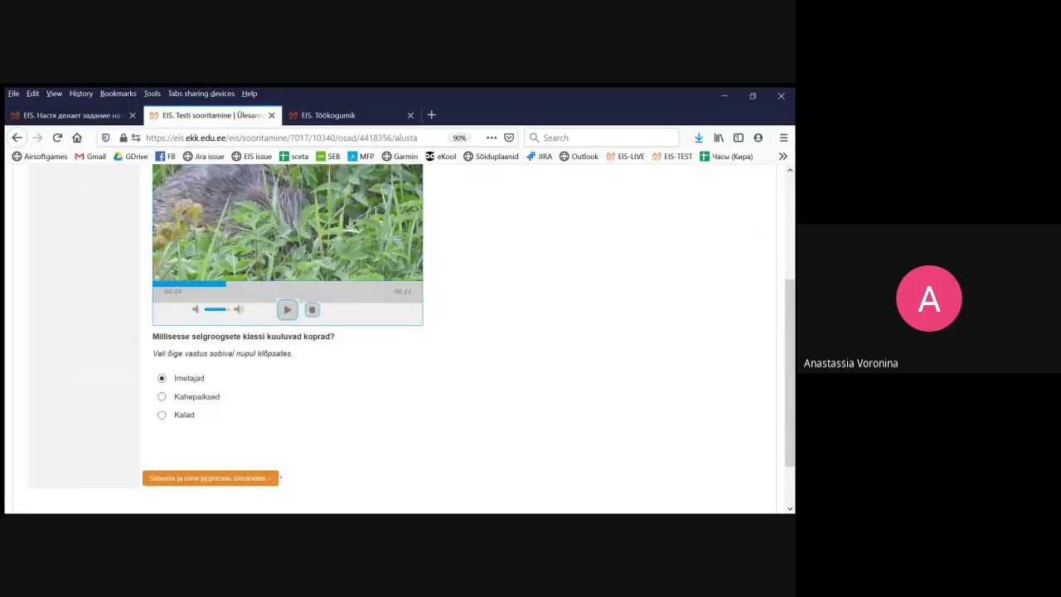
drag(335, 337, 151, 336)
key(ctrl+c)
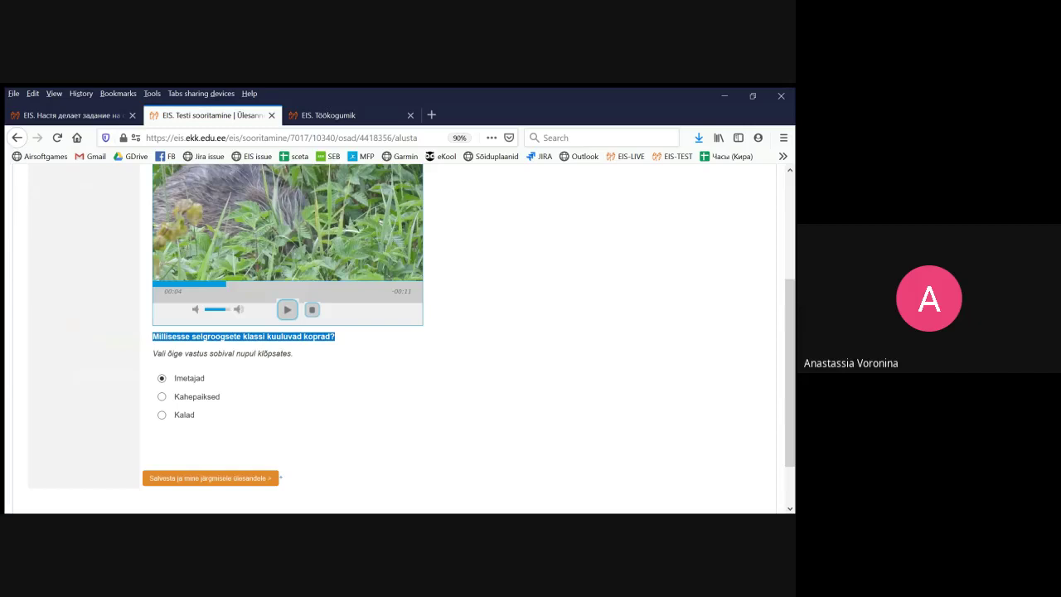
click(74, 116)
key(ctrl+v)
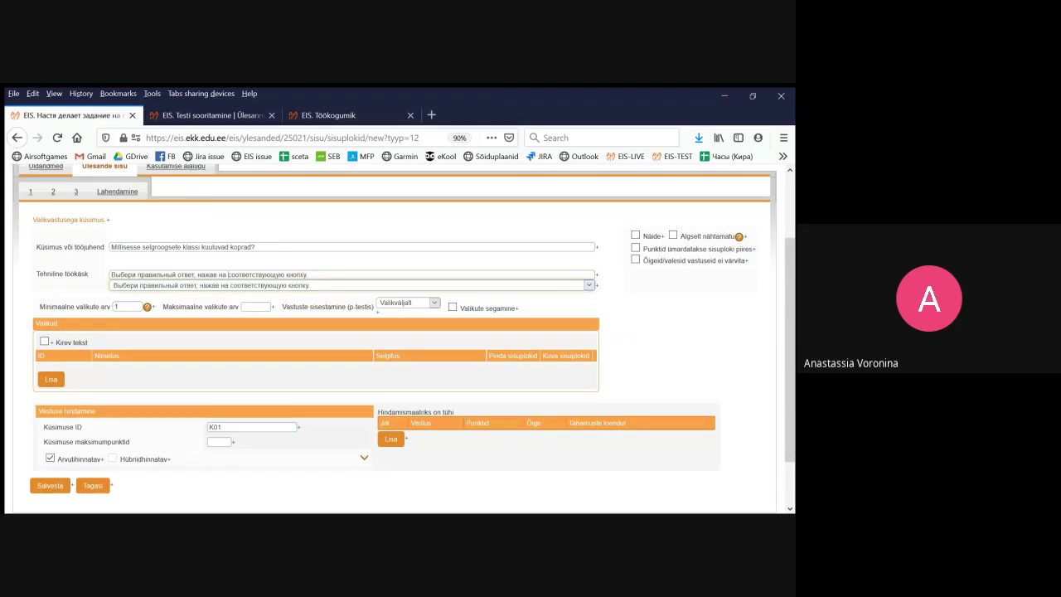
click(308, 275)
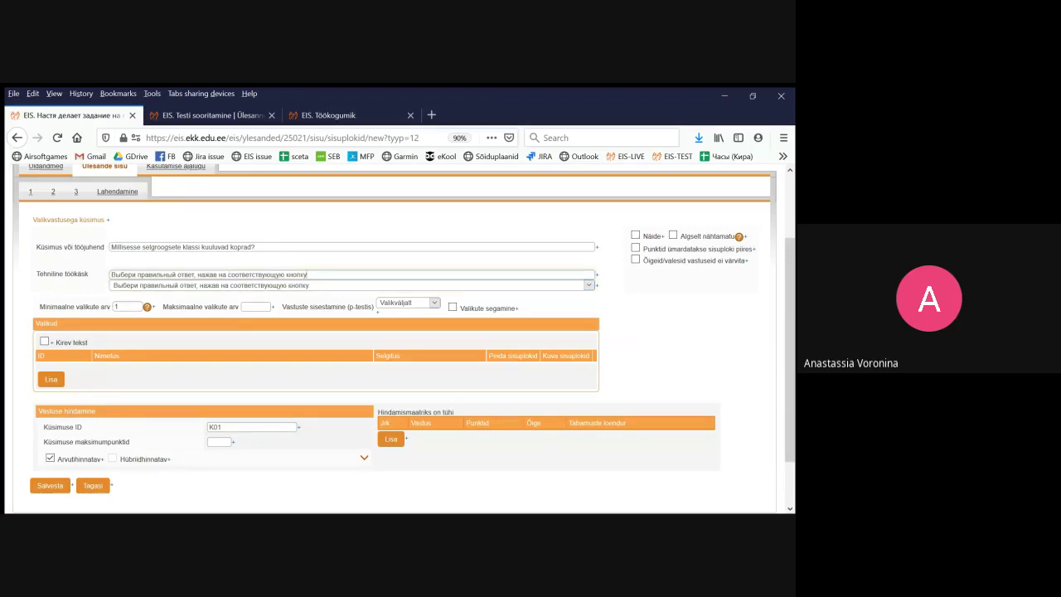
text(!!!!!!)
key(ctrl+shift+Left)
key(BackSpace)
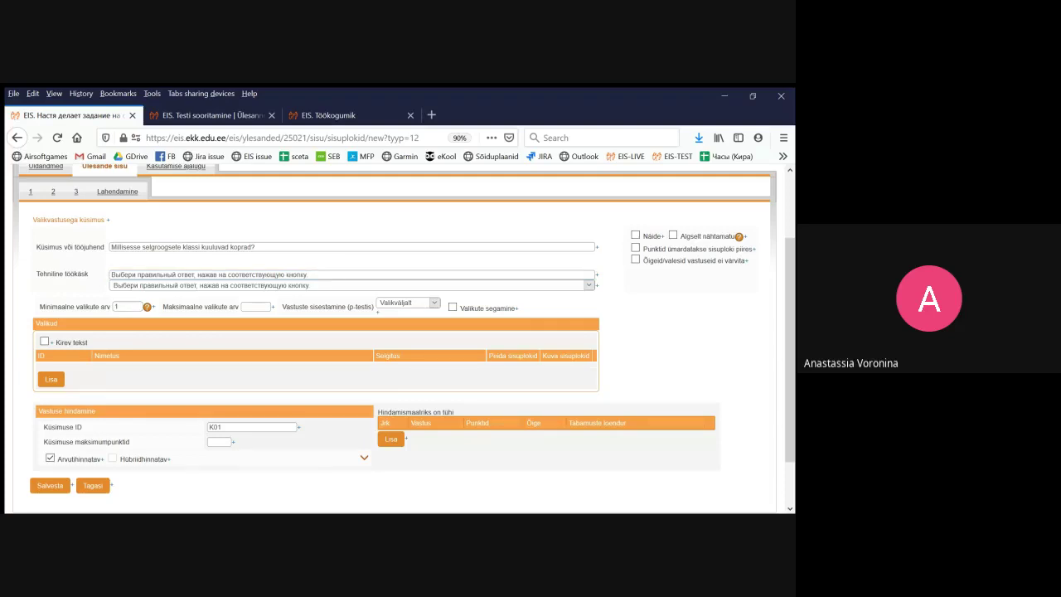
Add three empty answer options A, B and C to the question's Valikud table
click(51, 379)
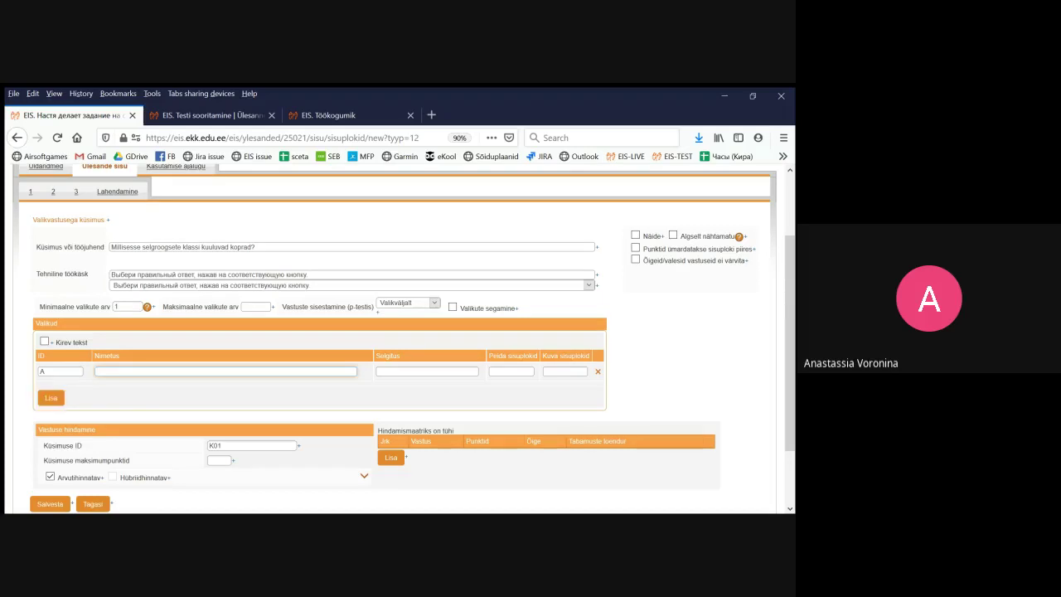
scroll(398, 332, down, 2)
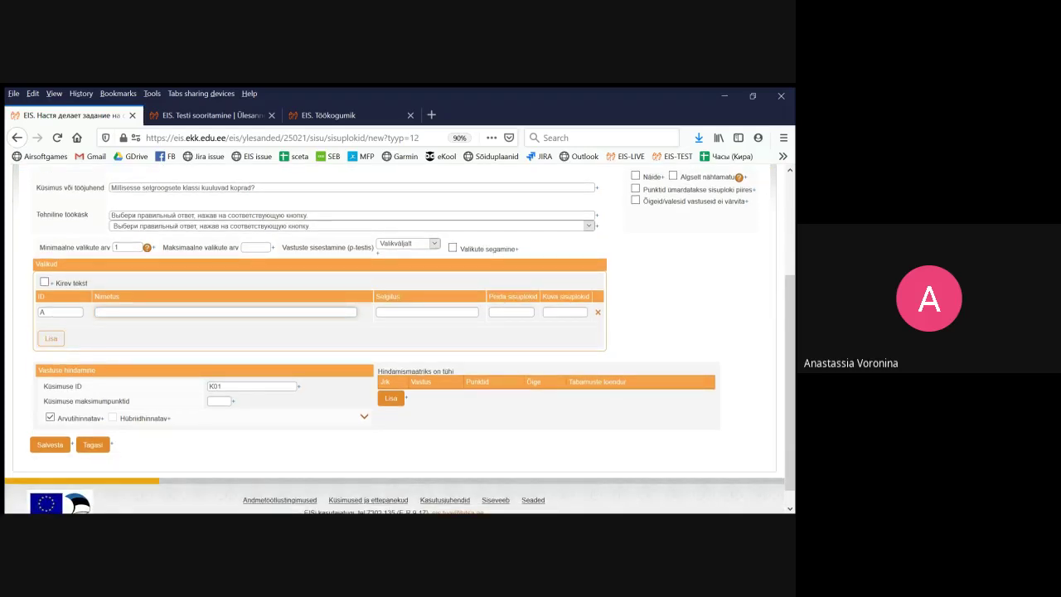
click(50, 342)
click(50, 344)
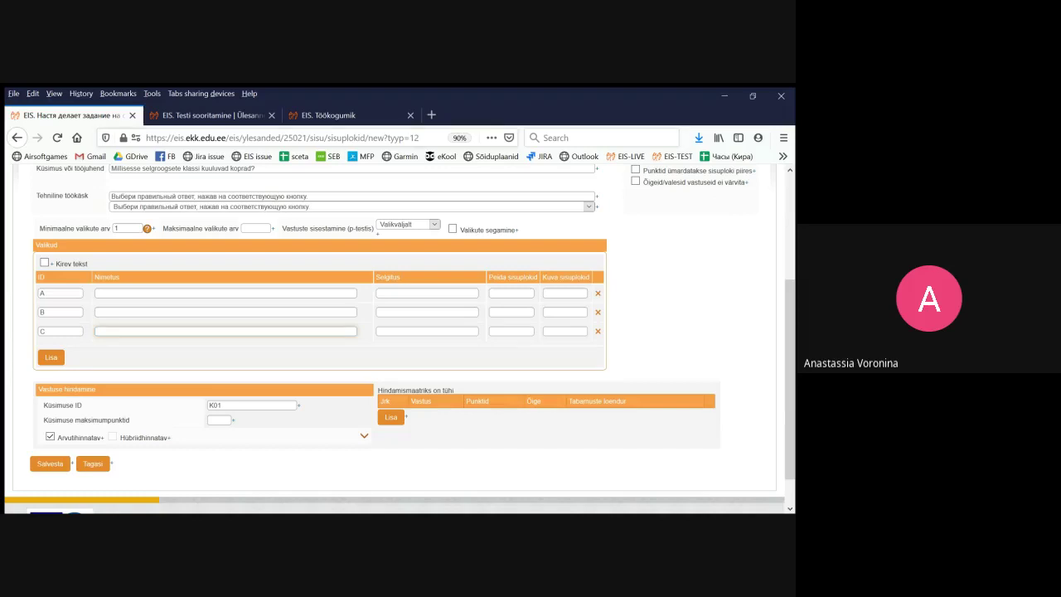
Copy the answers Imetajad, Kahepaiksed and Kalad from the sample test together into option A's Nimetus field
click(212, 115)
drag(201, 416, 173, 378)
key(ctrl+c)
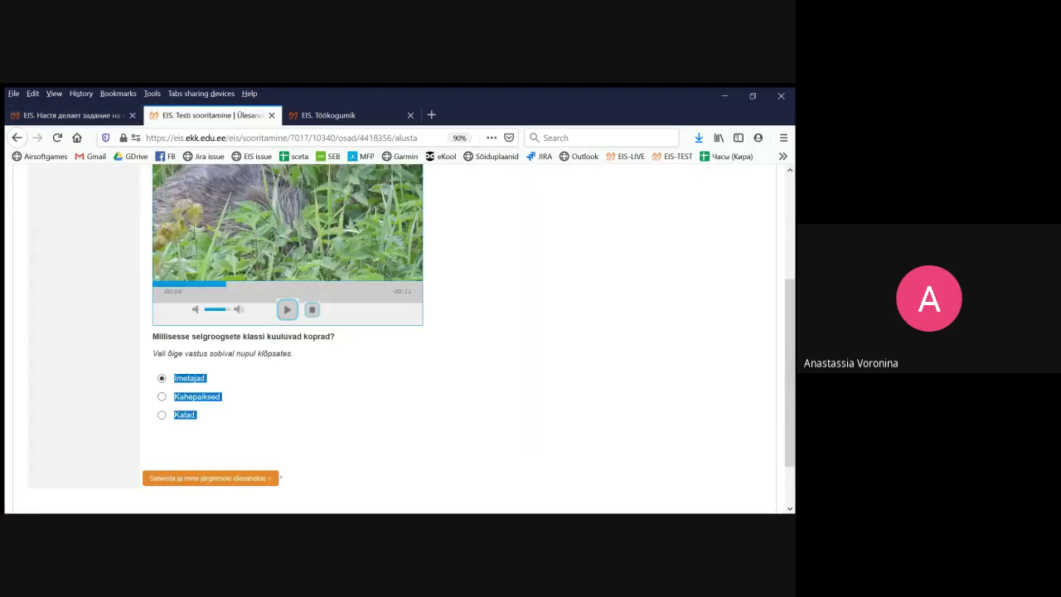
key(ctrl+shift+Tab)
key(ctrl+v)
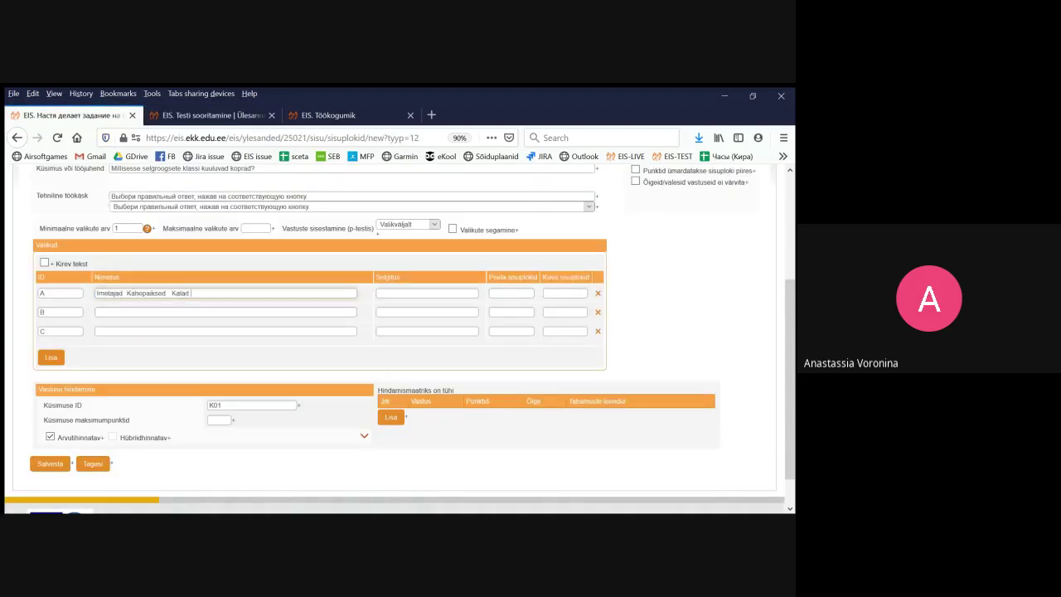
Move the words Kahepaiksed and Kalad from option A's Nimetus field into option B's, leaving only Imetajad in A
key(ctrl+shift+Left)
key(ctrl+shift+Left)
key(ctrl+c)
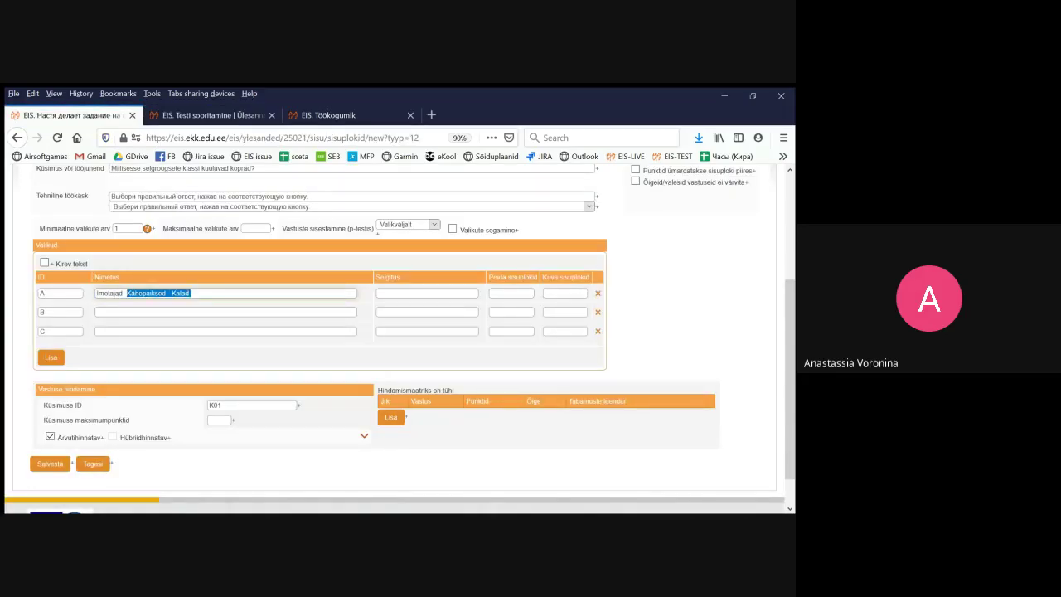
key(BackSpace)
click(166, 312)
key(ctrl+v)
Move the word Kalad from option B's Nimetus field into option C's
key(ctrl+shift+Left)
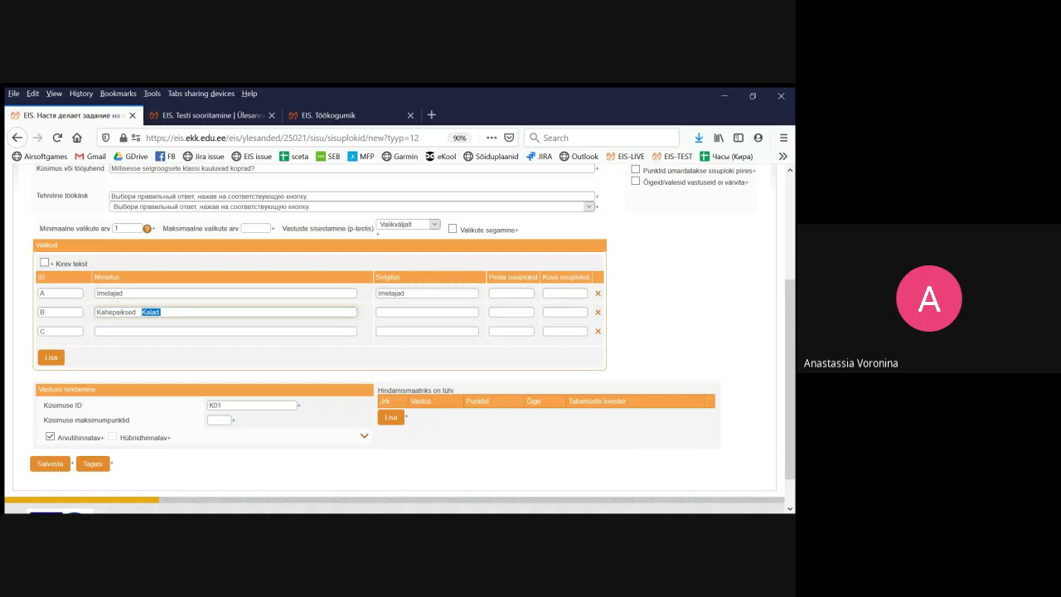
key(ctrl+x)
click(166, 331)
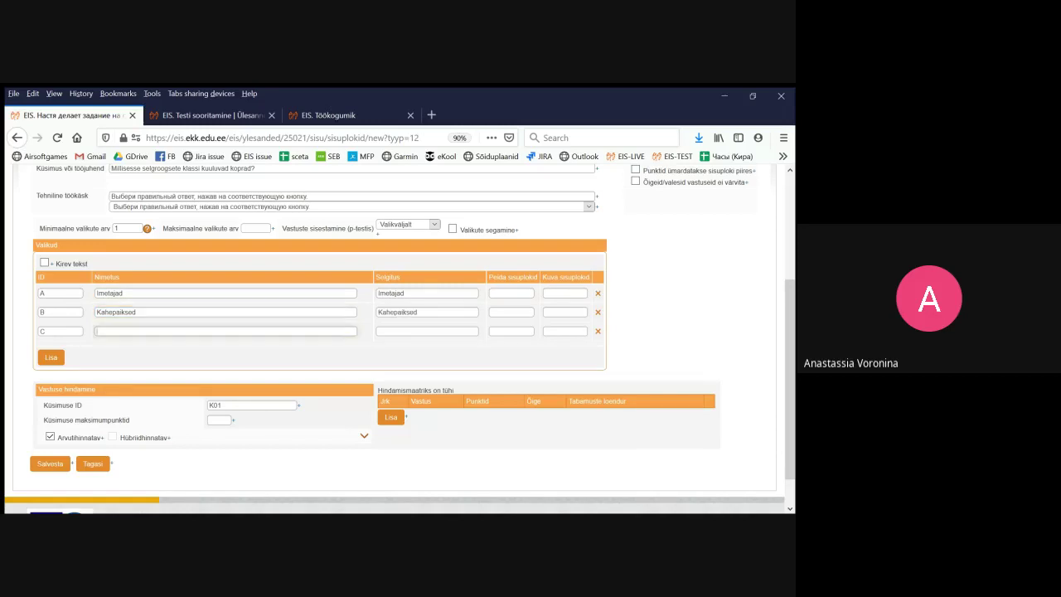
key(ctrl+v)
click(207, 357)
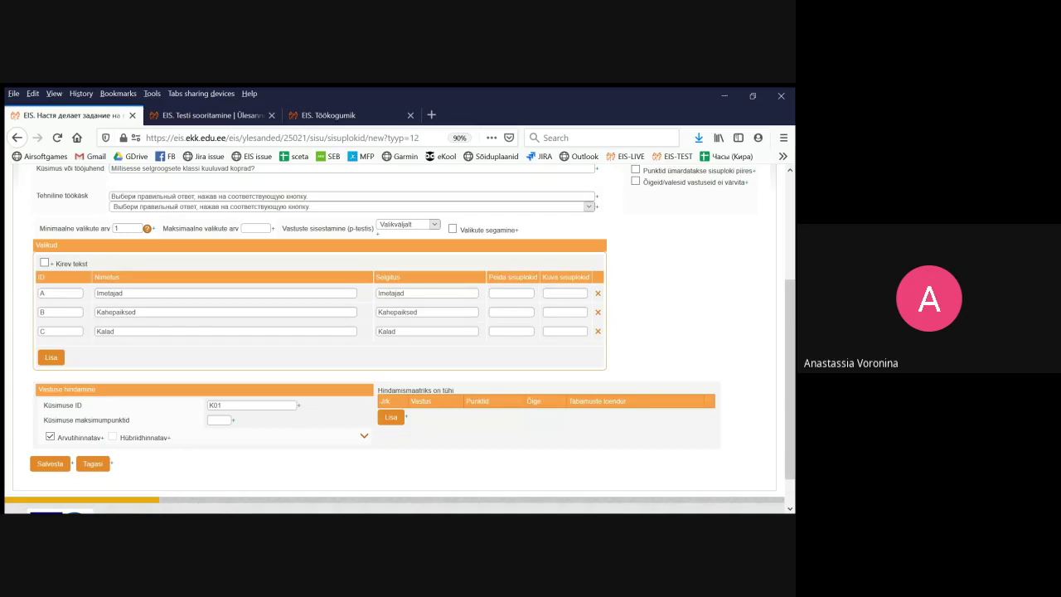
Save the question block and add a Hindamismaatriks row for answer A (Imetajad)
drag(403, 276, 374, 277)
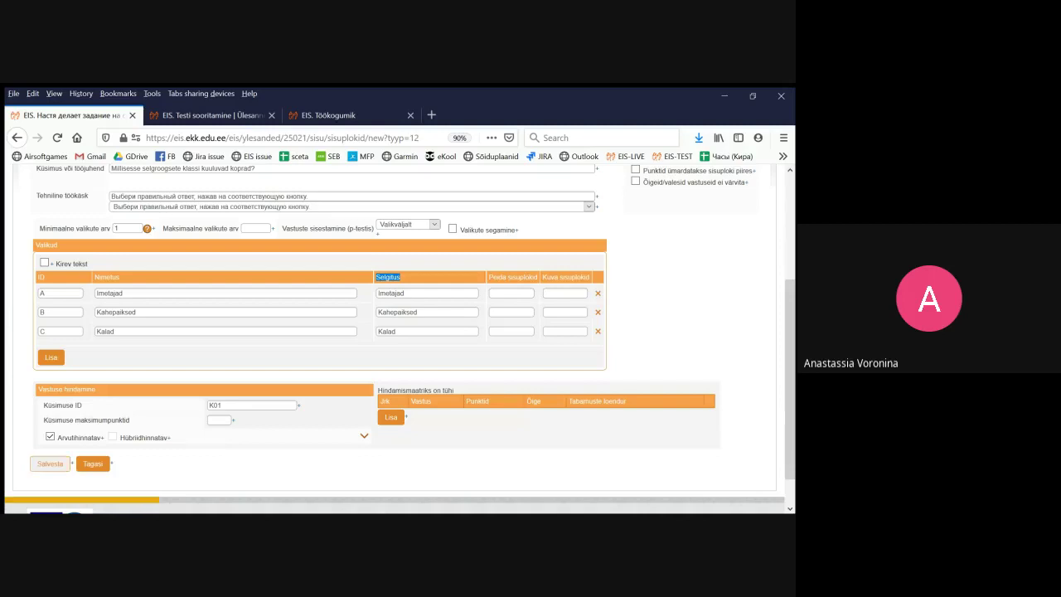
click(49, 464)
scroll(394, 339, down, 5)
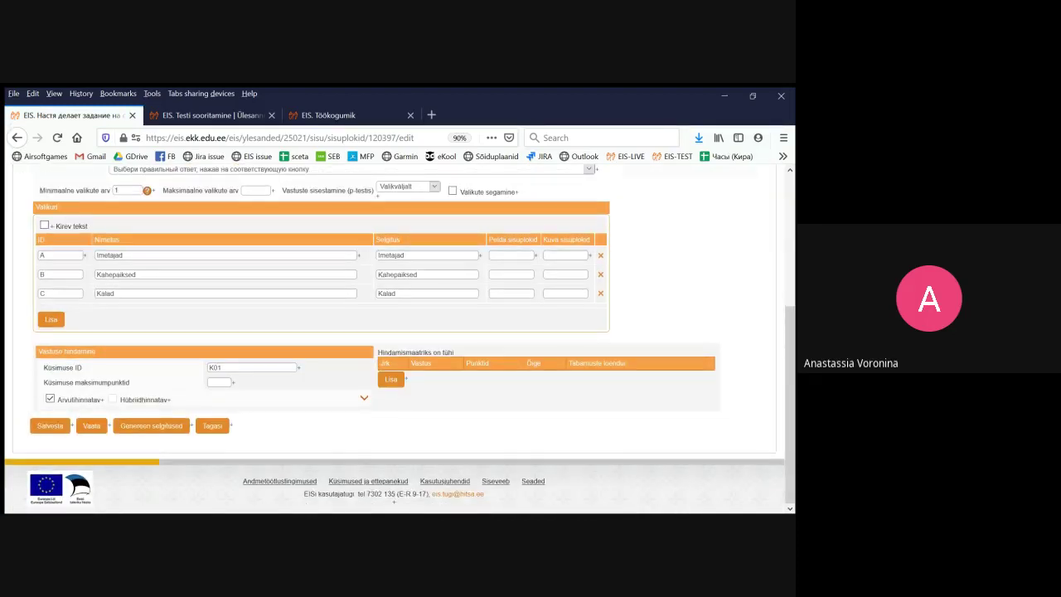
click(390, 378)
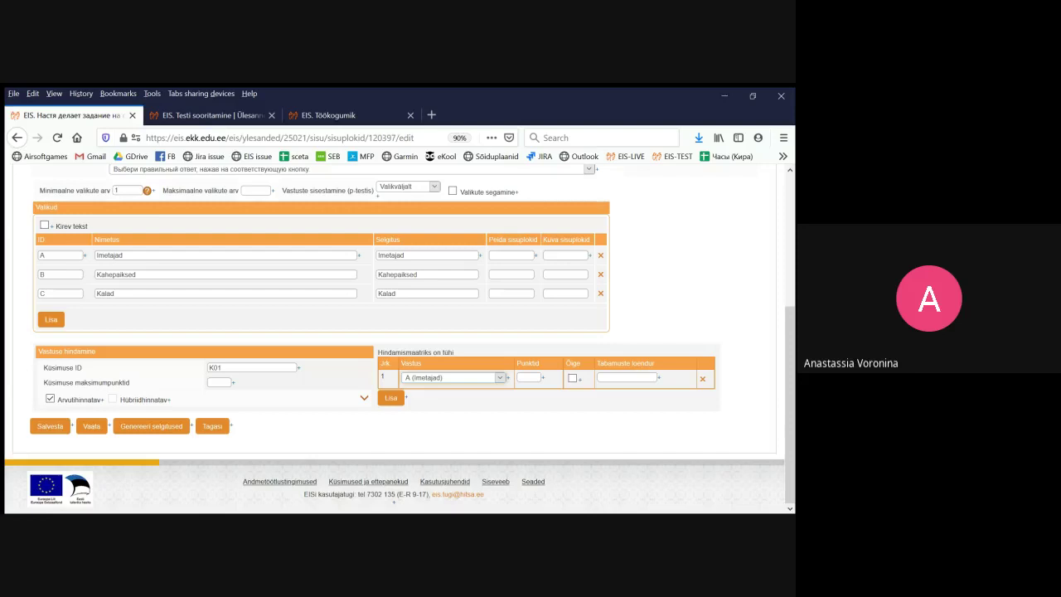
Try adding a fourth option D named "Идфидф", re-create the Hindamismaatriks row, and delete option D
click(50, 319)
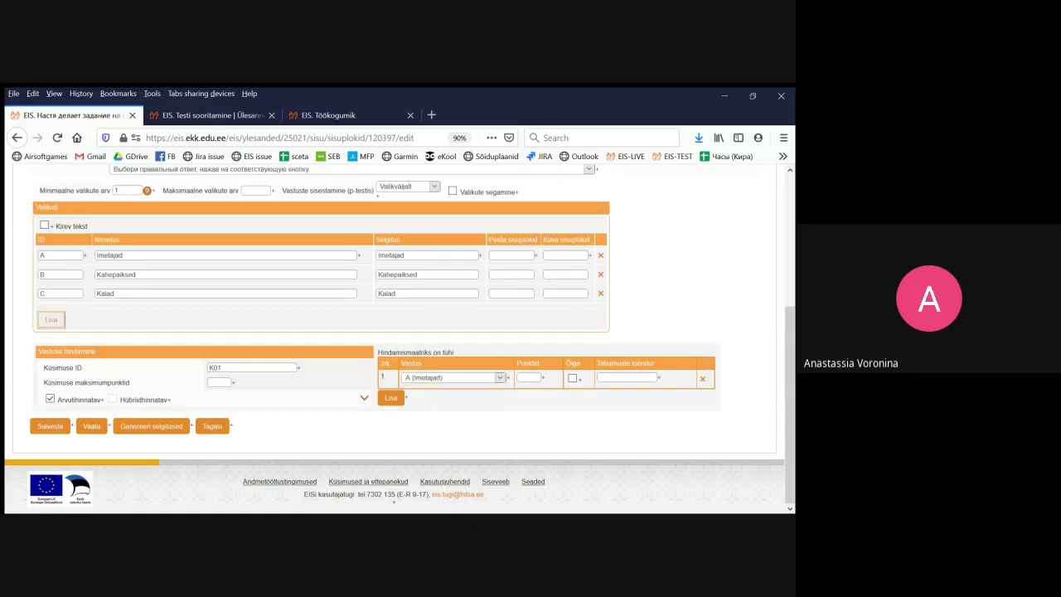
click(703, 387)
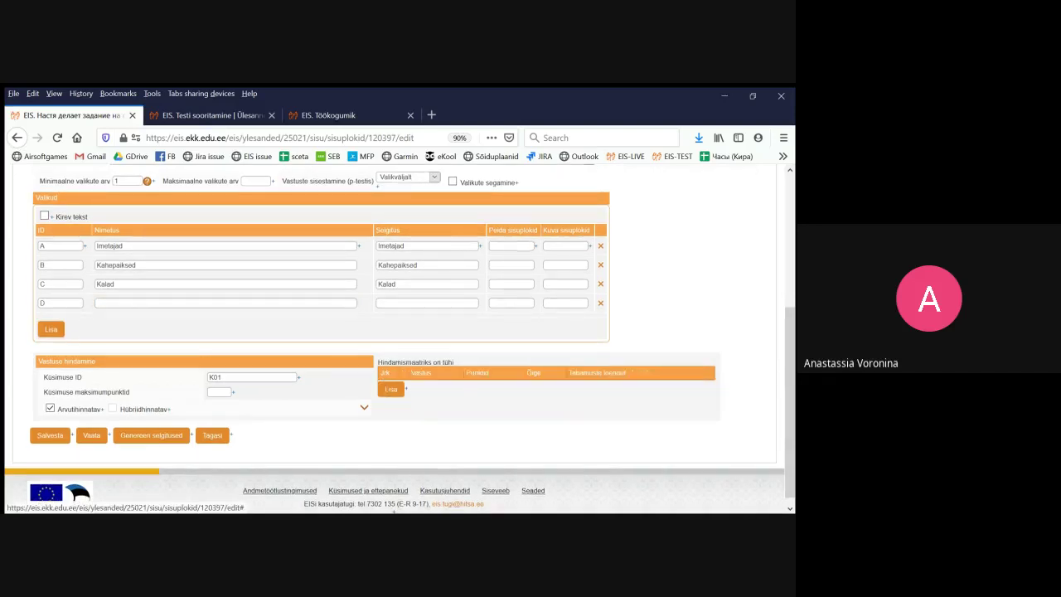
click(226, 303)
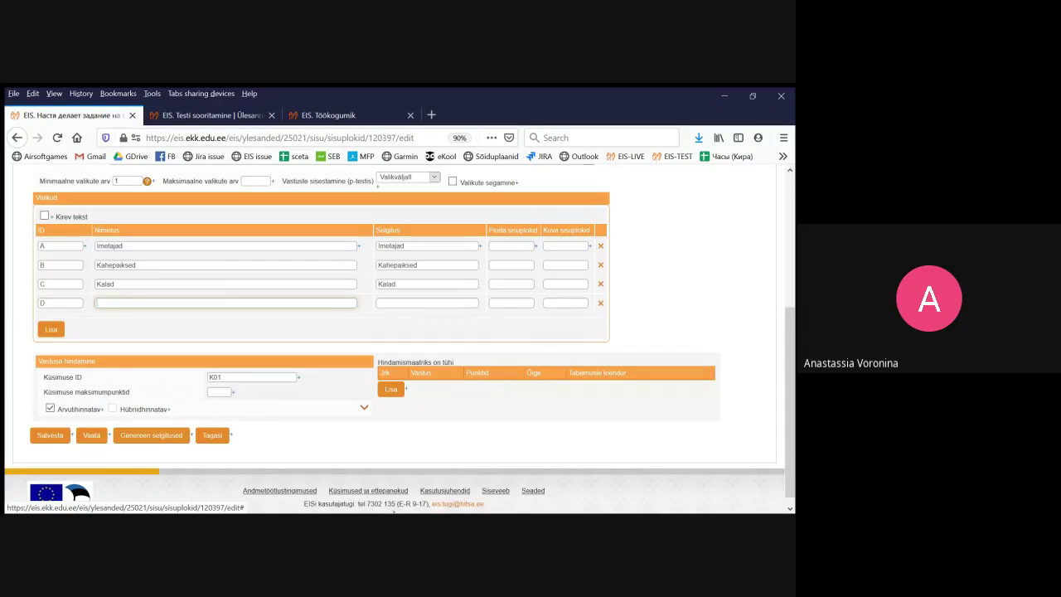
text(Идфидф)
click(390, 389)
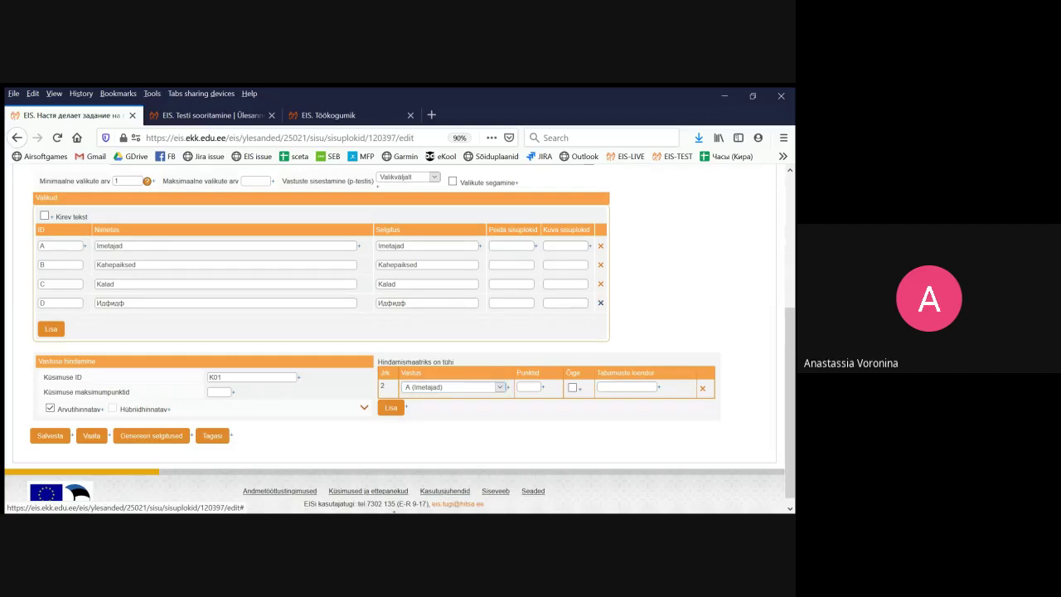
click(600, 303)
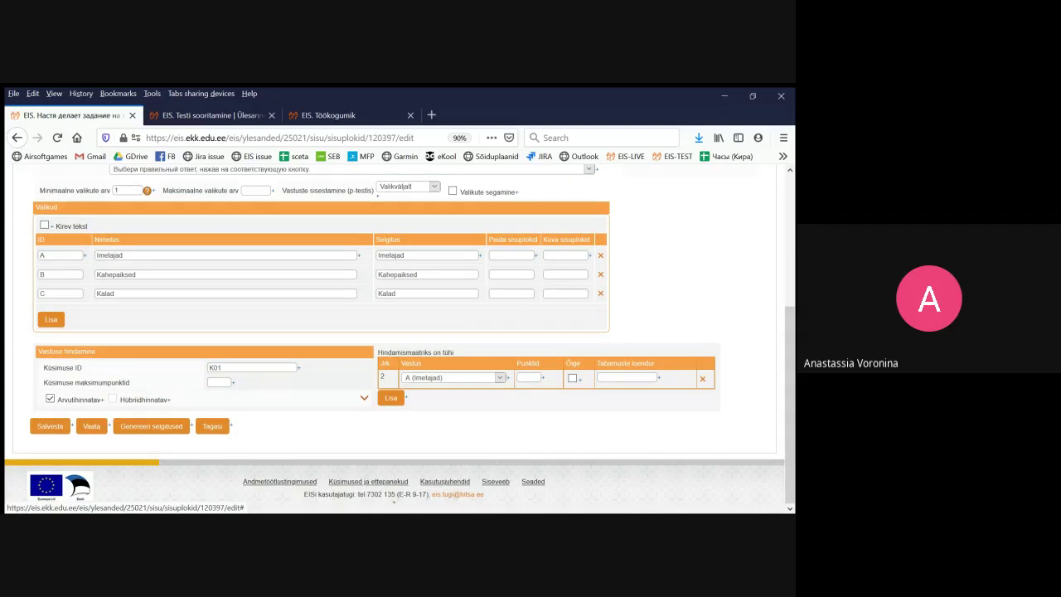
Set "Vastuste arv, mida ületades antakse minimumpallid" to 1 in the extended Vastuse hindamine settings and save the block
click(528, 377)
click(364, 398)
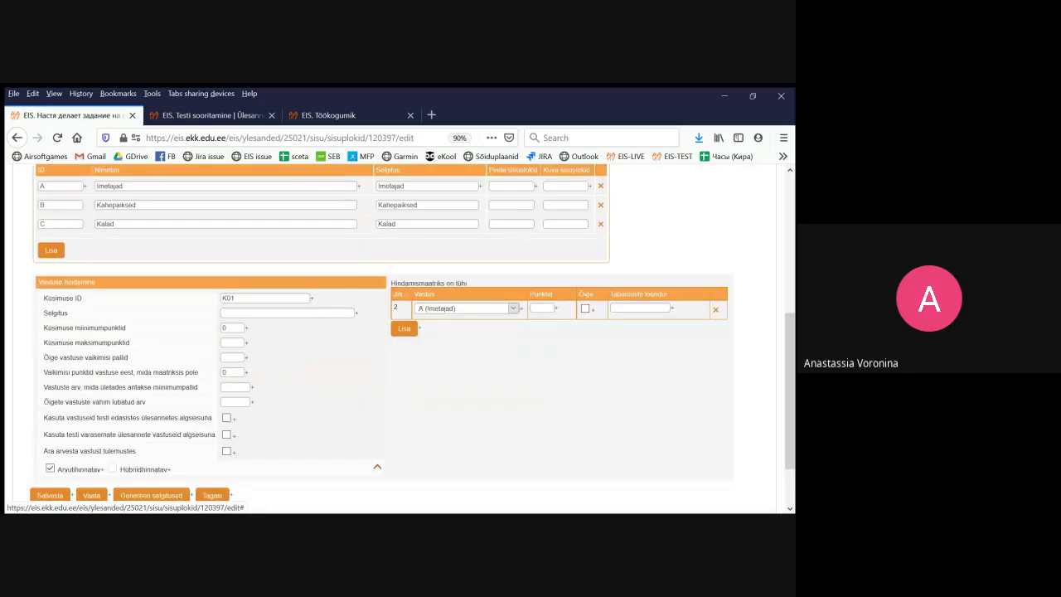
click(377, 467)
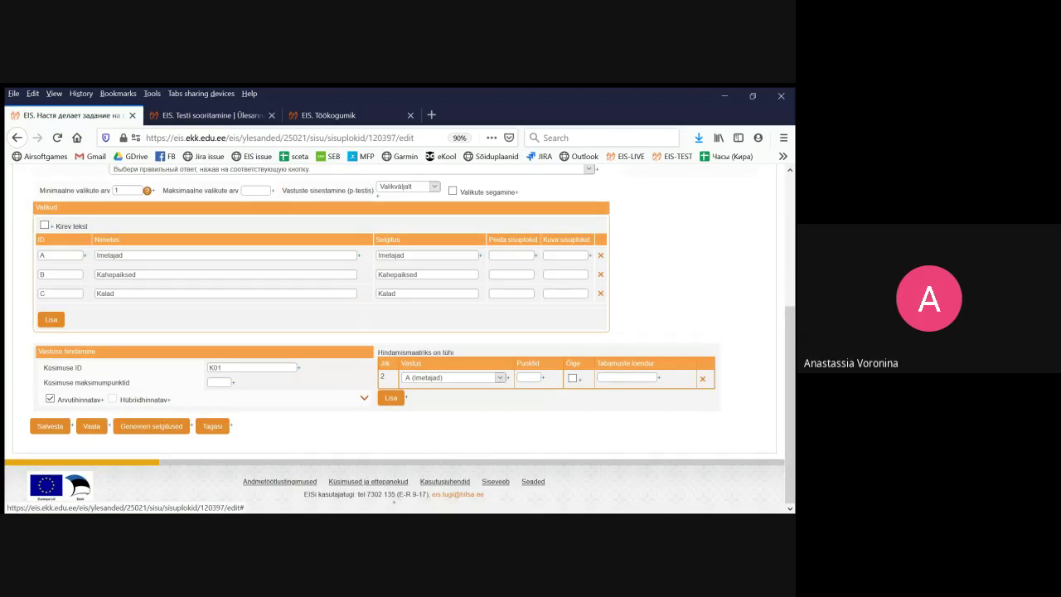
click(363, 398)
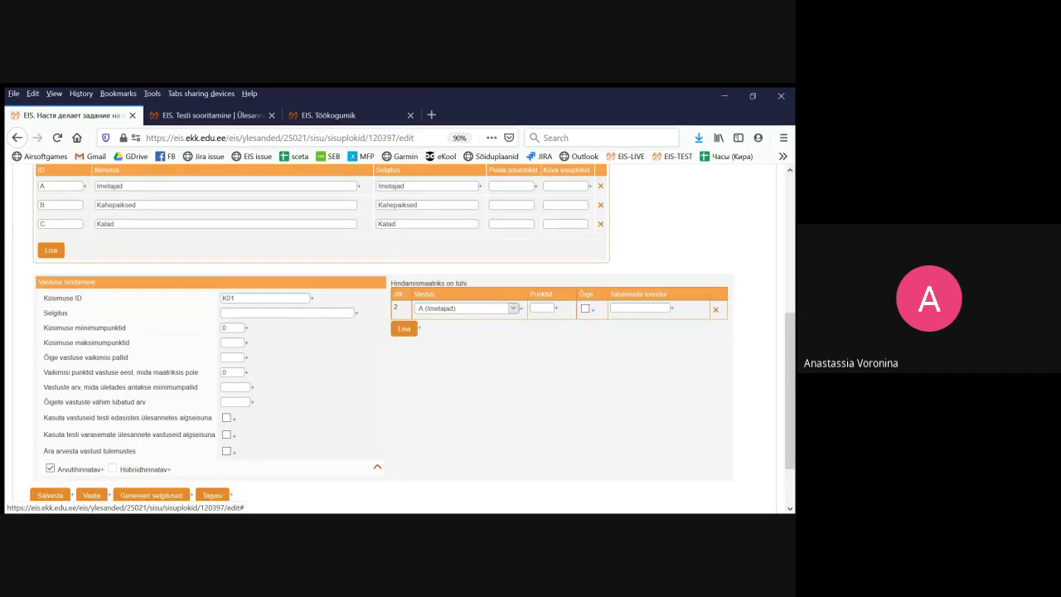
drag(43, 387, 198, 387)
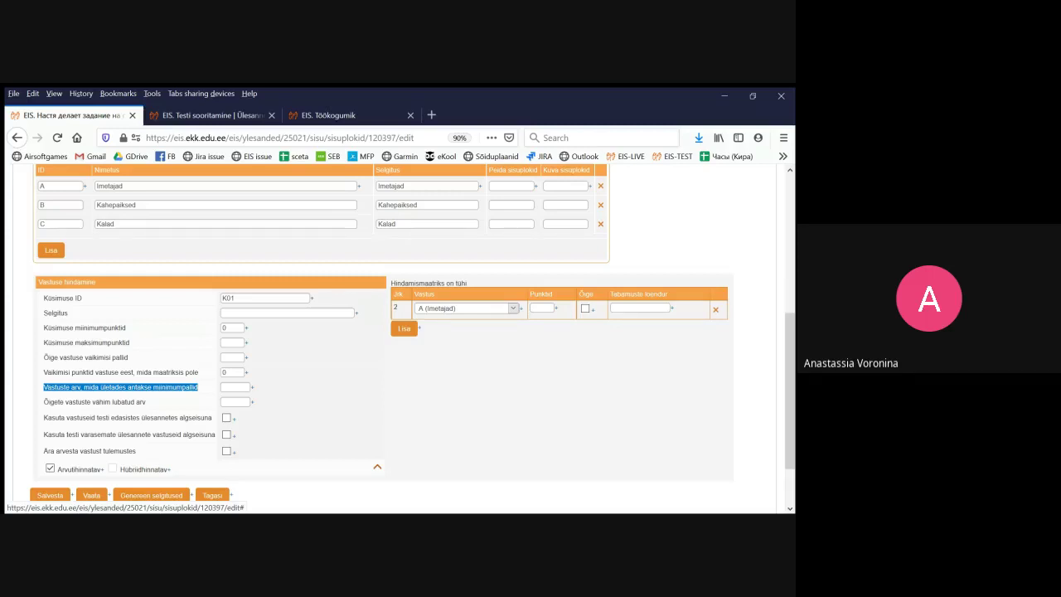
click(223, 387)
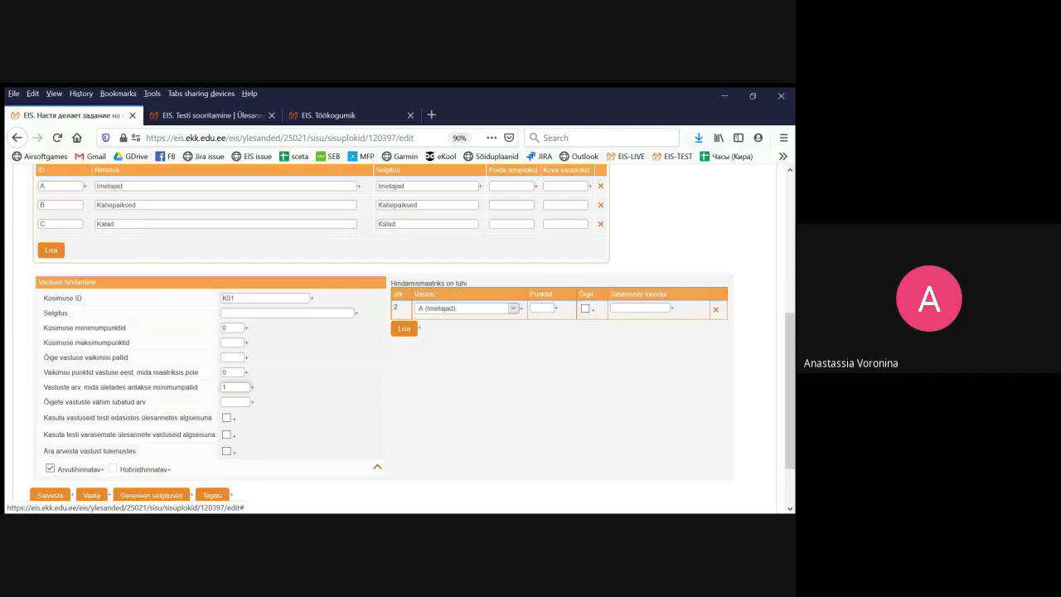
double_click(224, 327)
key(Tab)
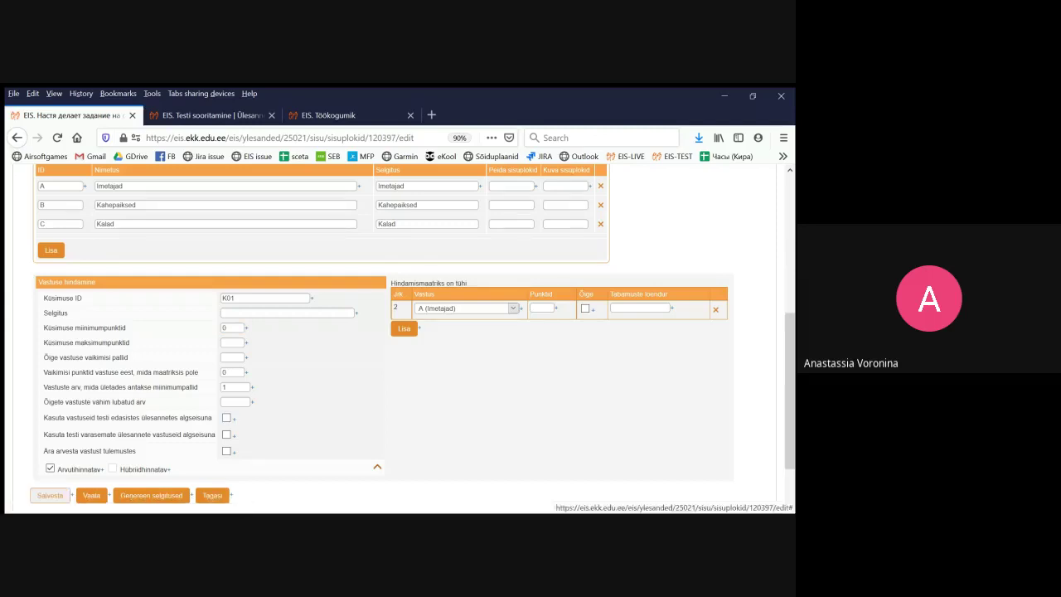
click(49, 494)
Solve the exercise in Lahendamine with Imetajad, Kahepaiksed and Kalad all ticked, submit it and check the Tulemus score
click(140, 282)
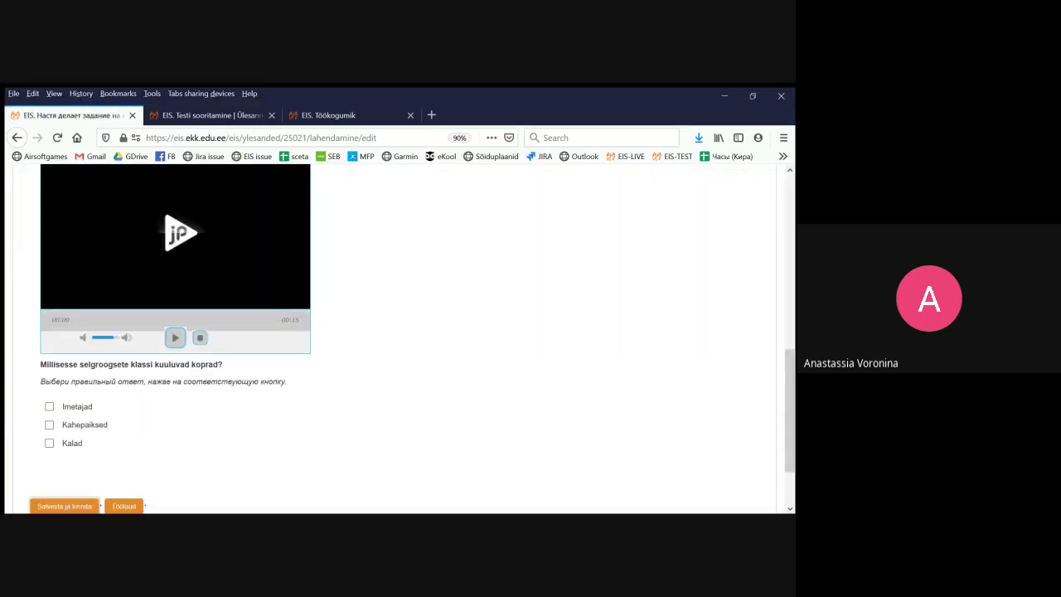
click(50, 406)
click(48, 442)
click(64, 505)
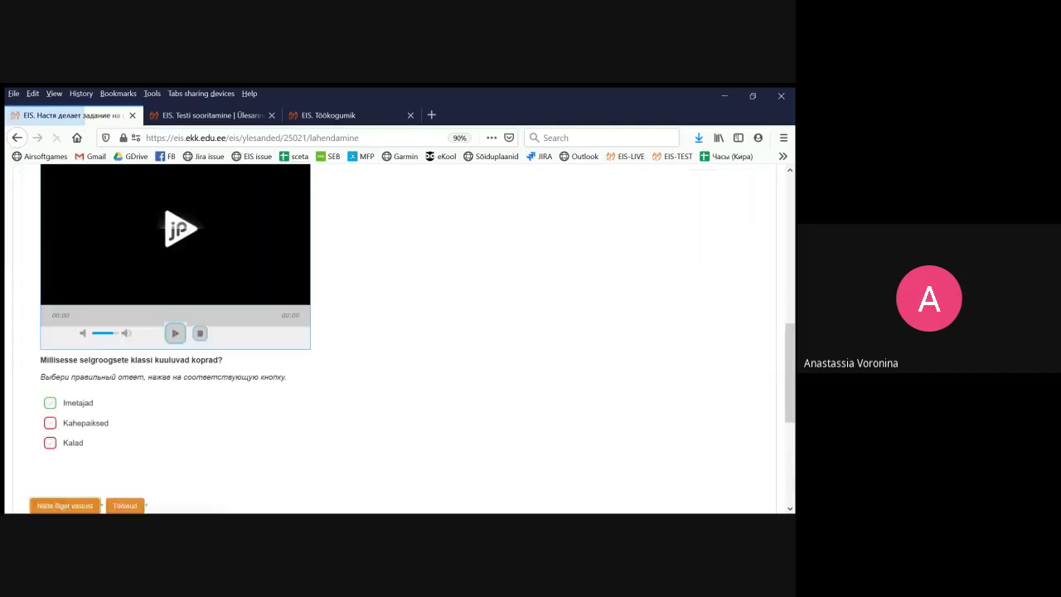
scroll(394, 339, up, 10)
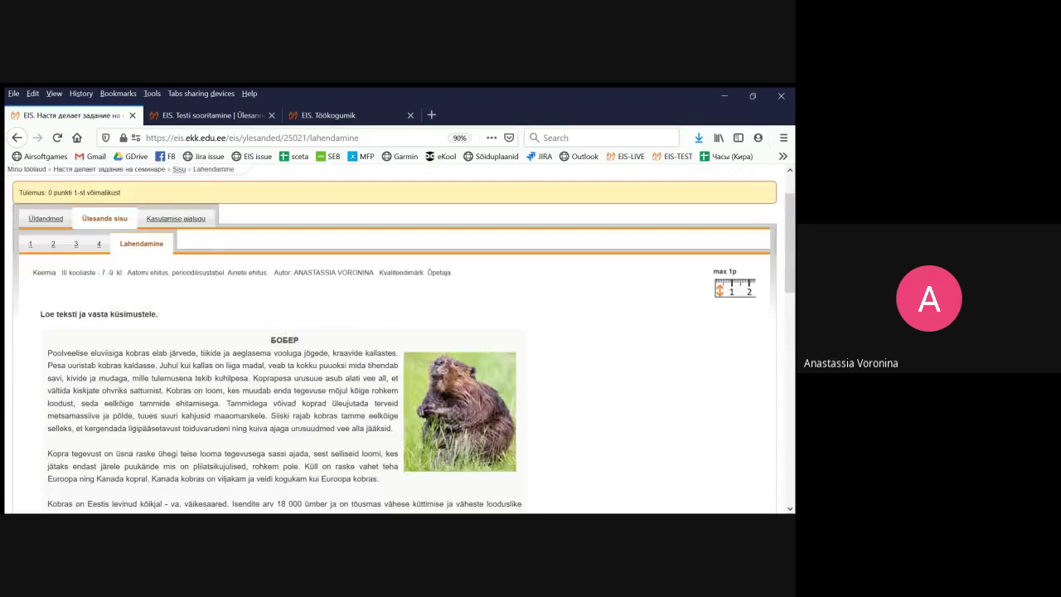
drag(121, 247, 19, 247)
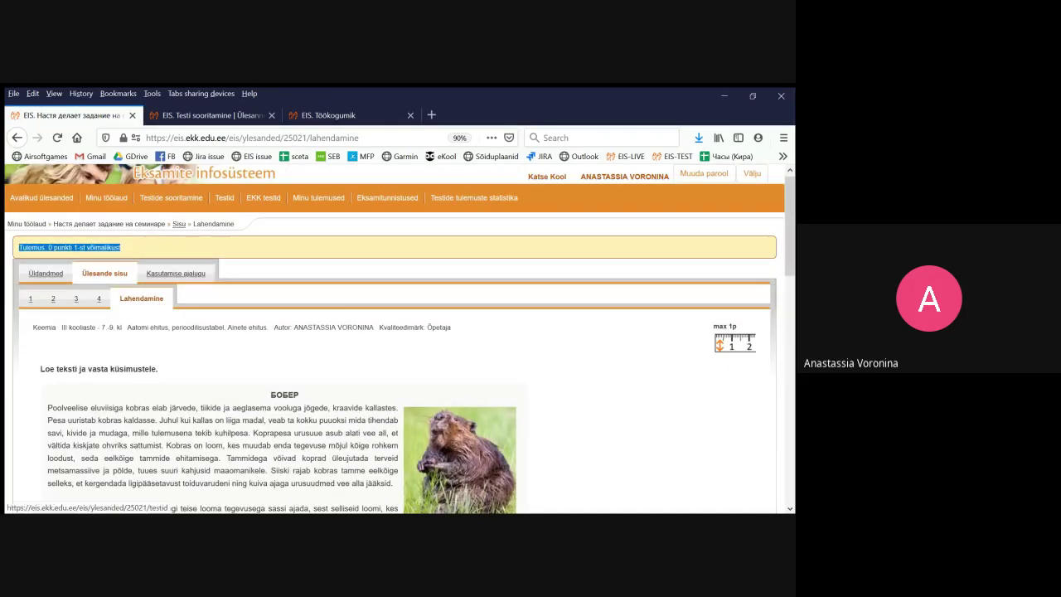
scroll(398, 338, down, 10)
scroll(397, 338, up, 5)
Restart the exercise in Lahendamine, answer with only Imetajad, submit it and check the score and answer marking
click(142, 238)
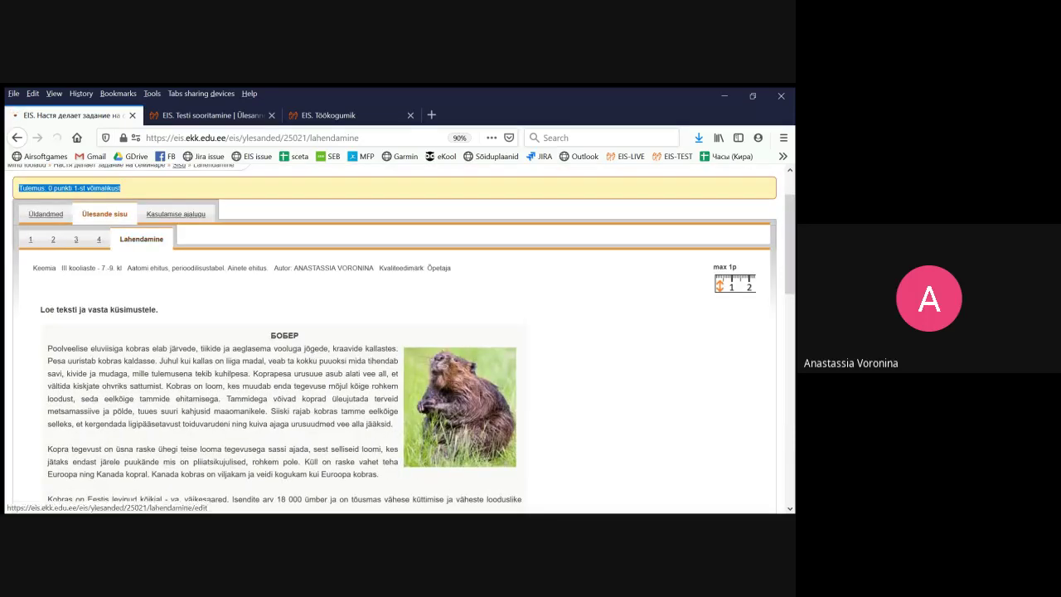
scroll(398, 338, down, 10)
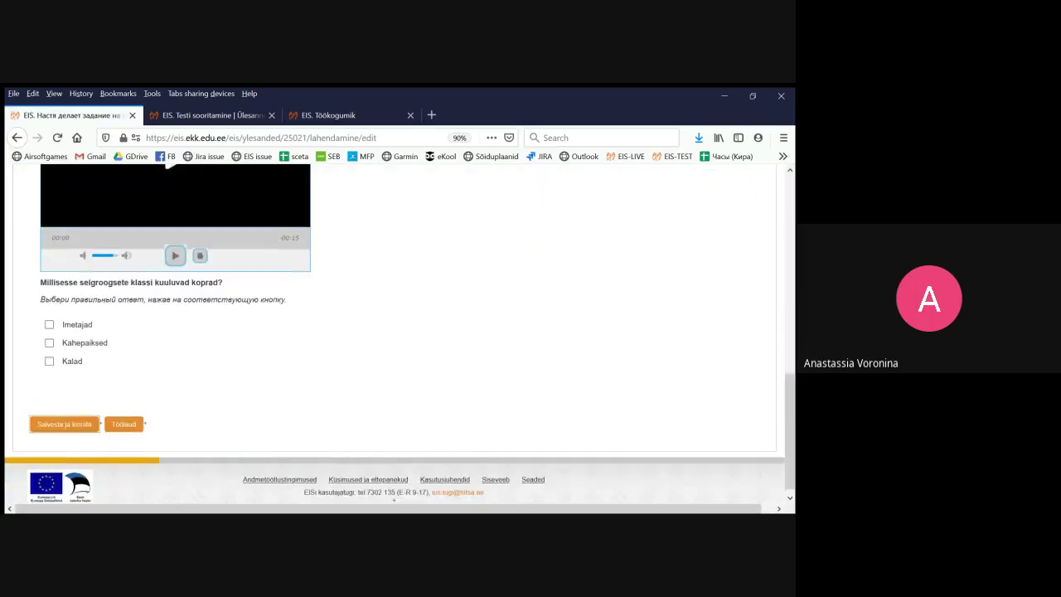
click(49, 324)
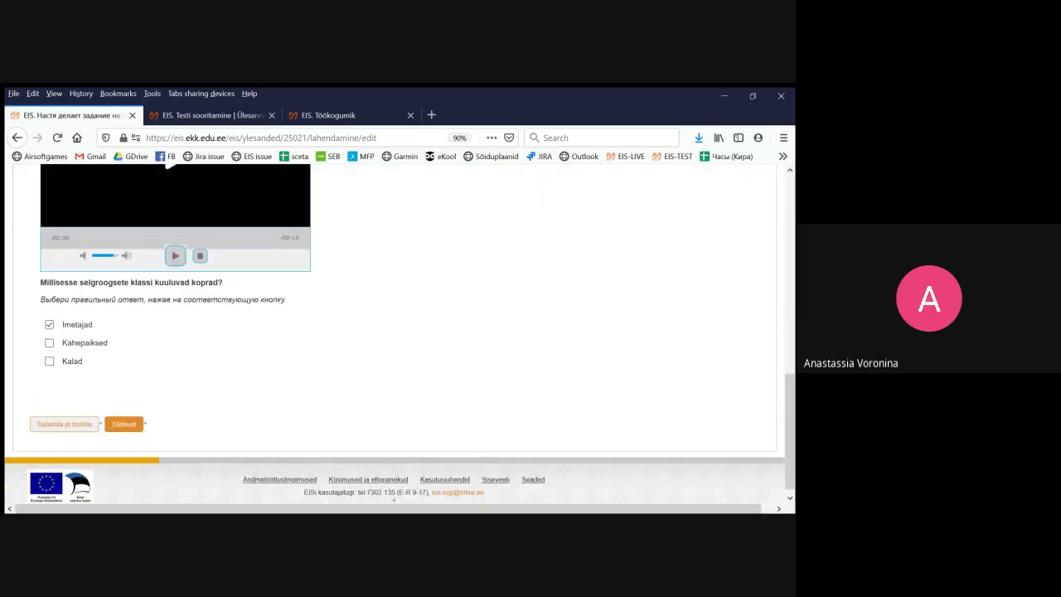
click(65, 423)
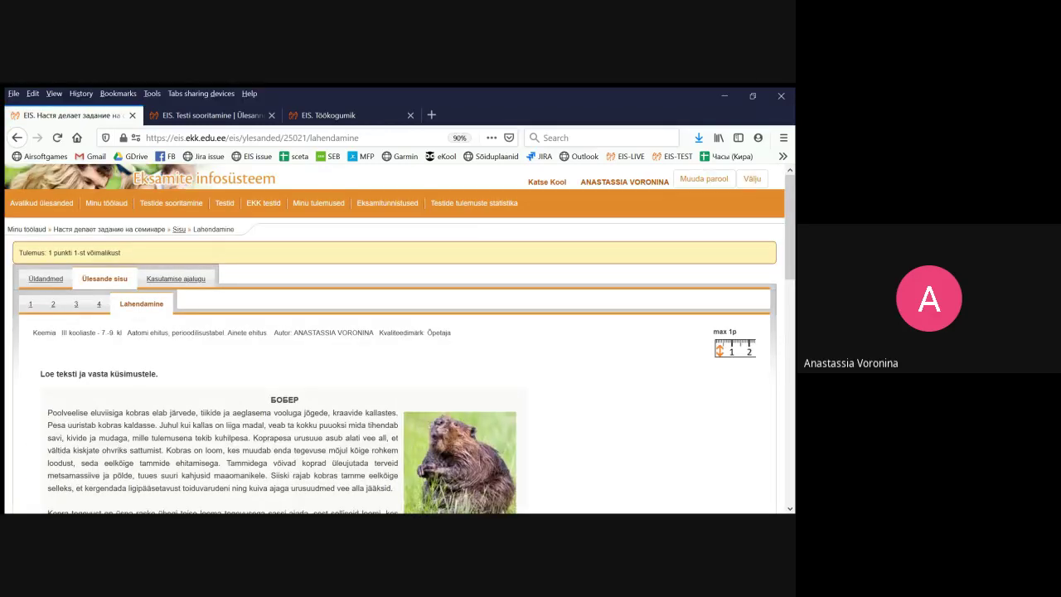
scroll(398, 338, down, 10)
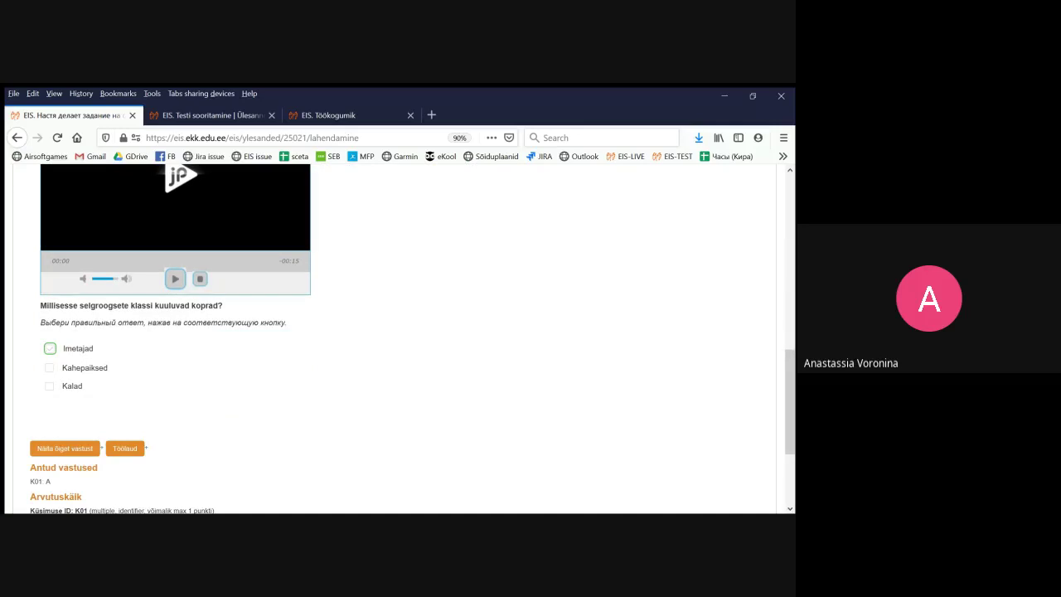
scroll(398, 338, up, 10)
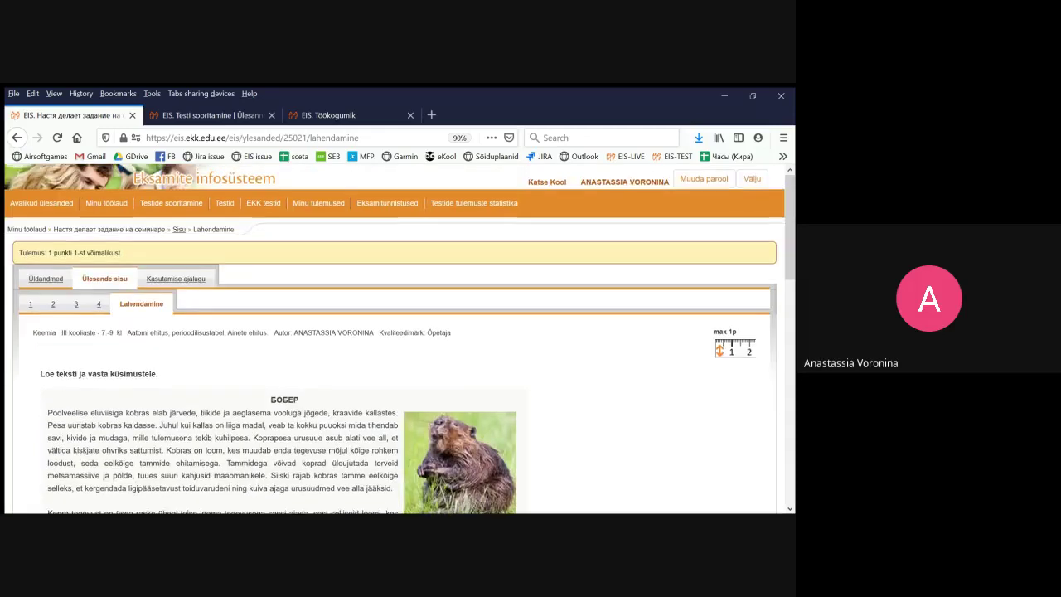
Set Maksimaalne valikute arv to 1 in content block 4 and save the question
click(99, 305)
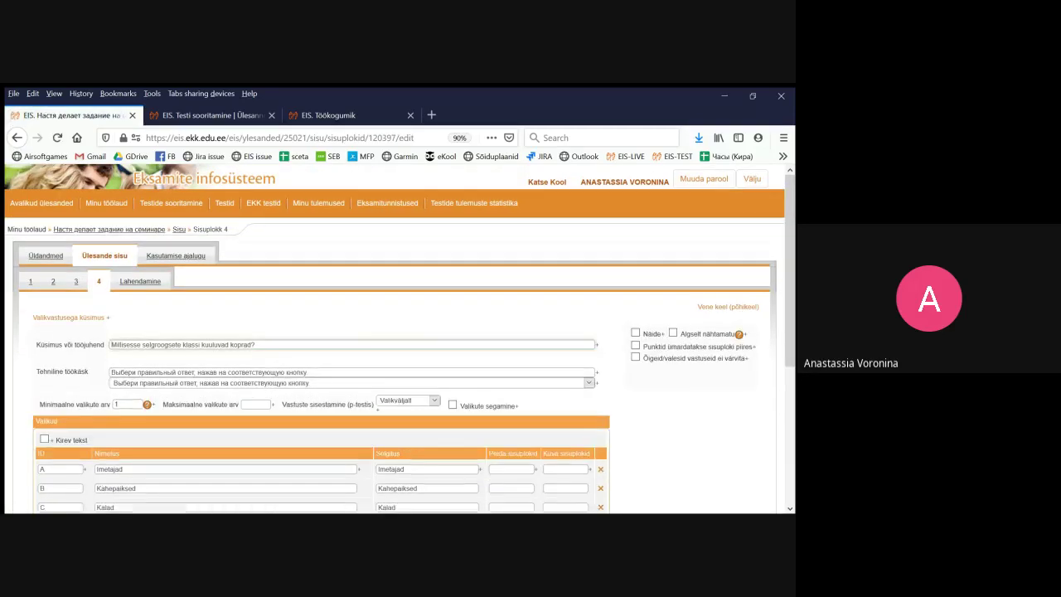
scroll(397, 338, down, 3)
scroll(397, 339, down, 5)
scroll(397, 338, up, 5)
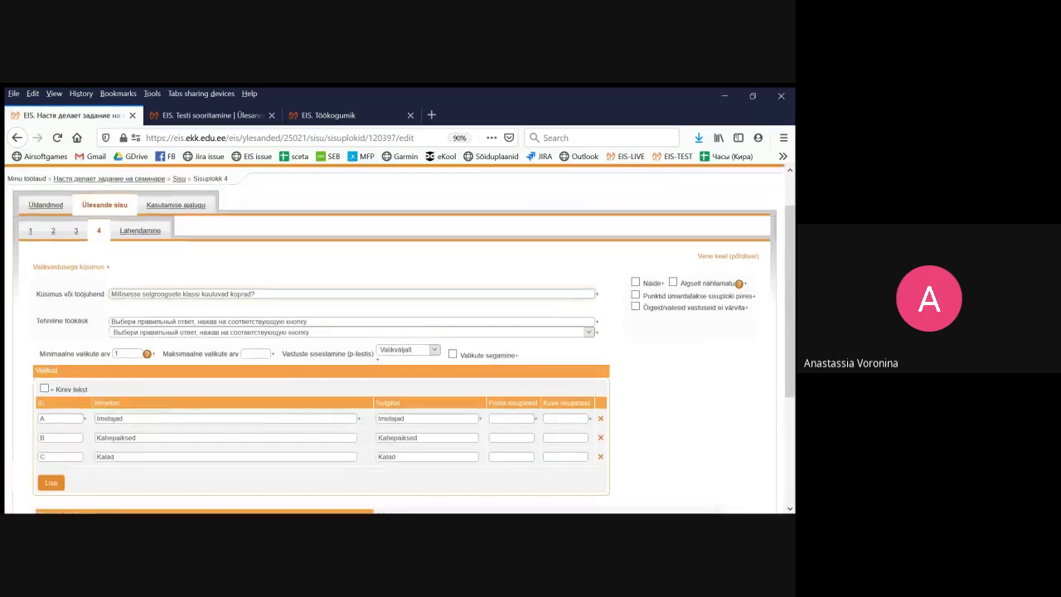
click(256, 354)
drag(163, 354, 238, 354)
click(256, 354)
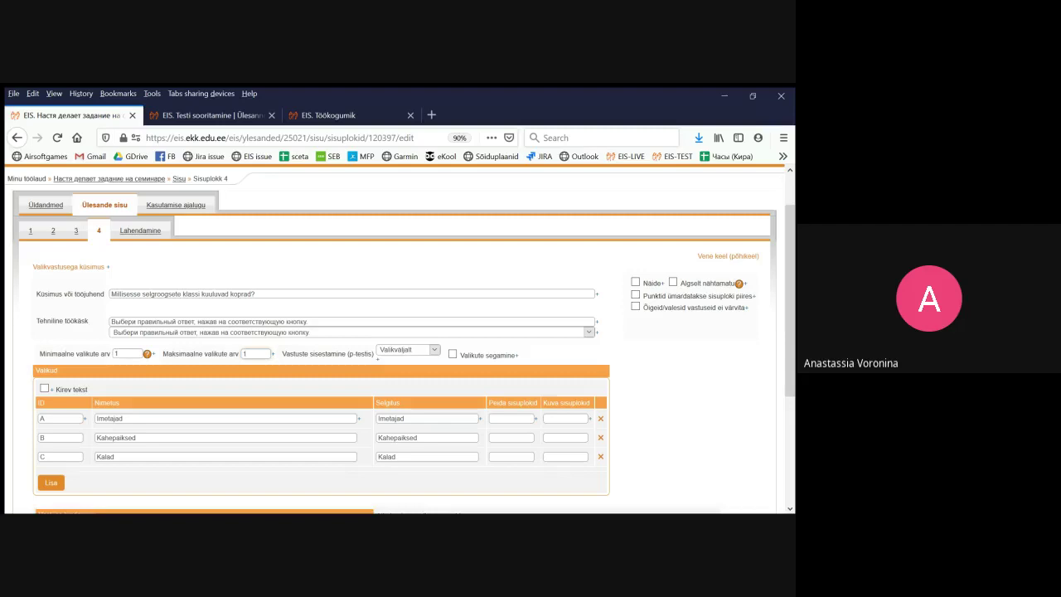
scroll(398, 338, down, 4)
click(50, 426)
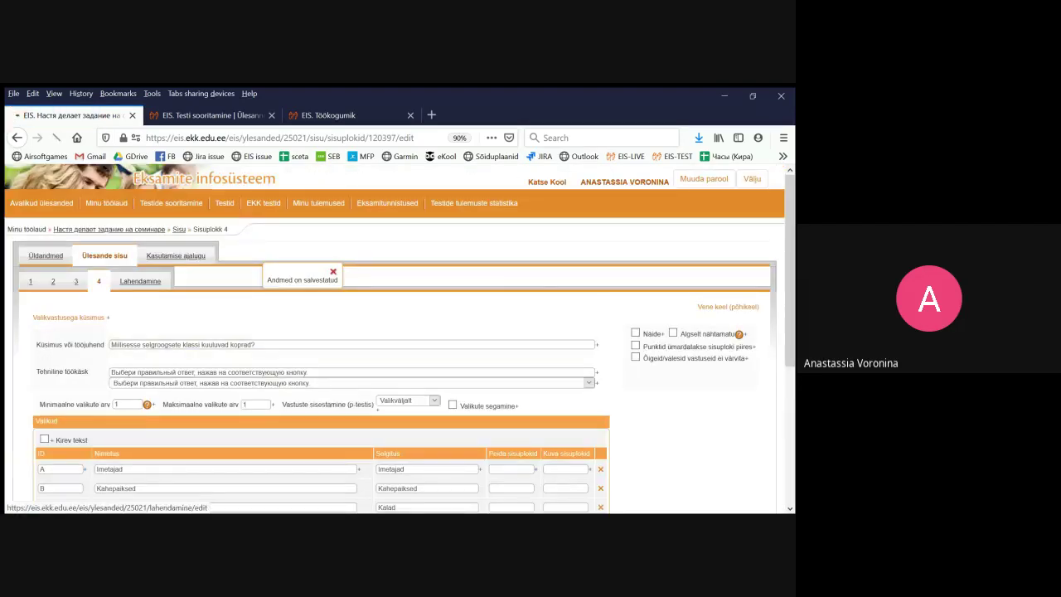
Reopen the exercise in Lahendamine and try selecting Imetajad, Kahepaiksed and Kalad one after another
click(140, 281)
scroll(397, 331, down, 10)
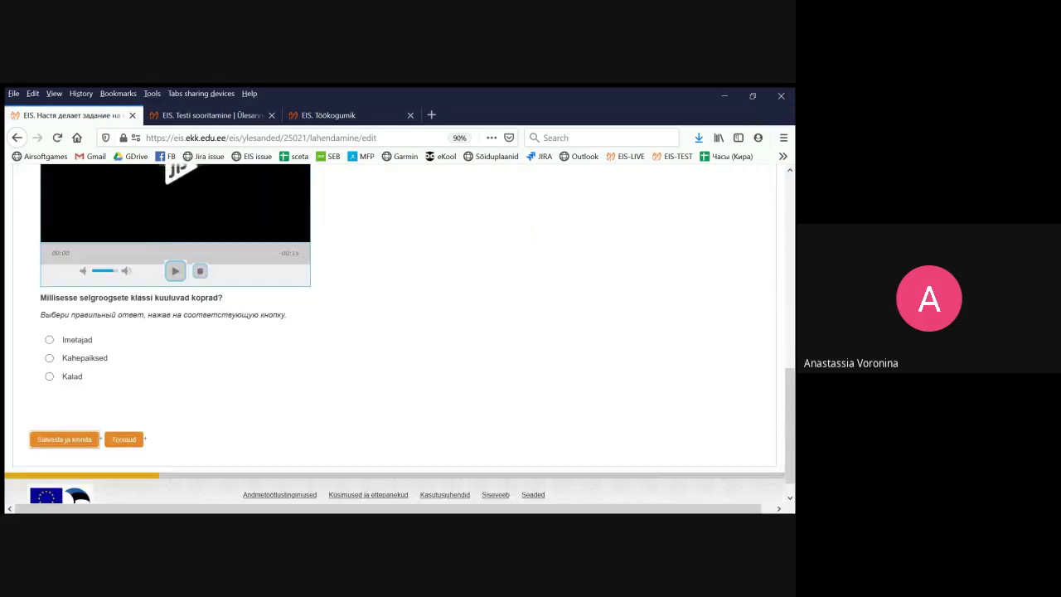
scroll(398, 332, down, 1)
click(50, 316)
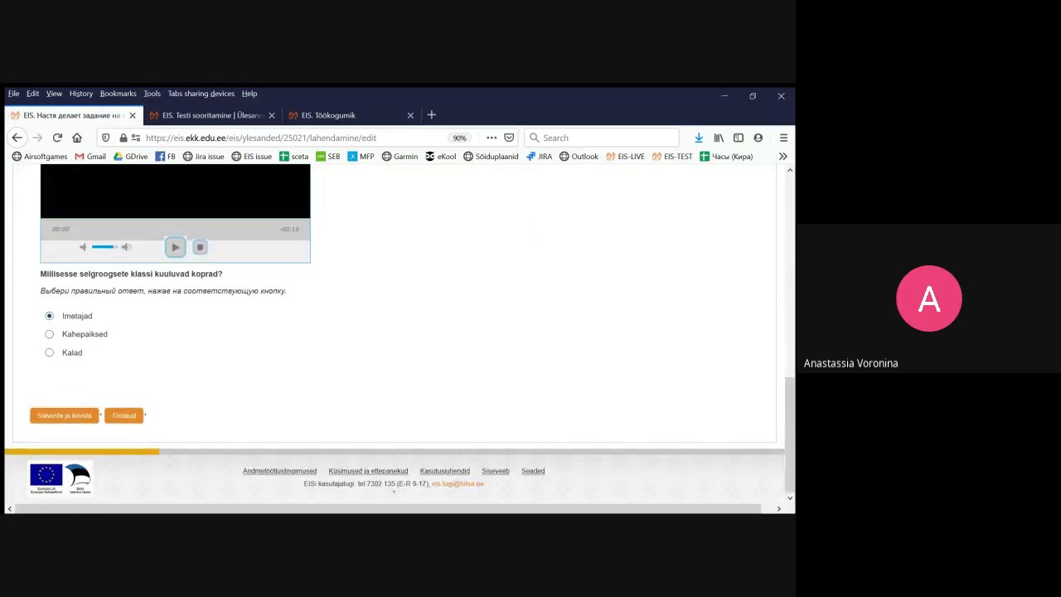
click(50, 334)
scroll(398, 332, up, 1)
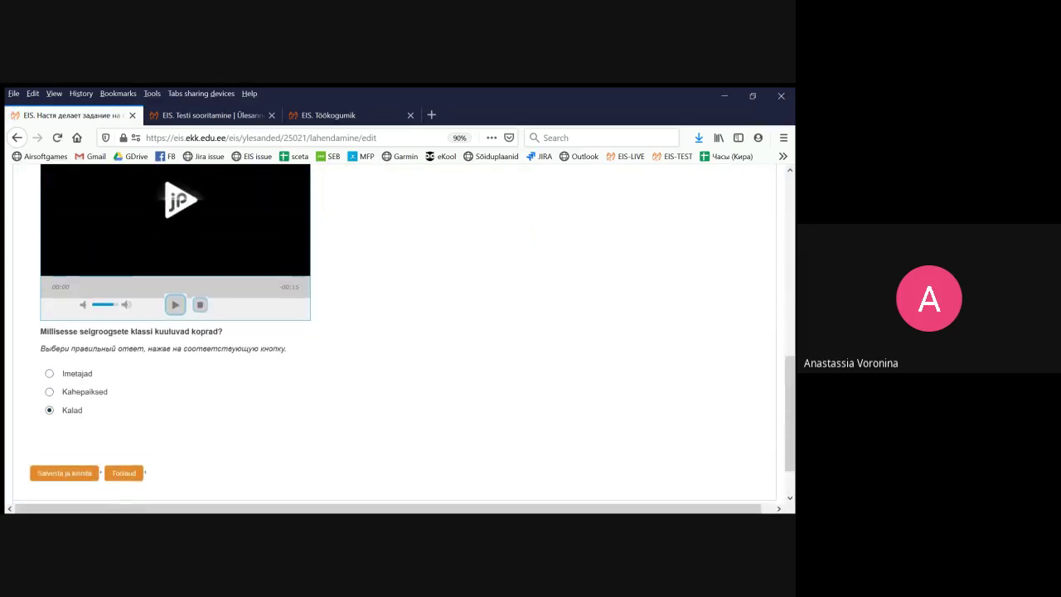
Reopen content block 4, clear Maksimaalne valikute arv and change Tehniline töökäsk to "Выбери правильный ответ, нажав на соответствующие квадратики."
scroll(141, 273, up, 8)
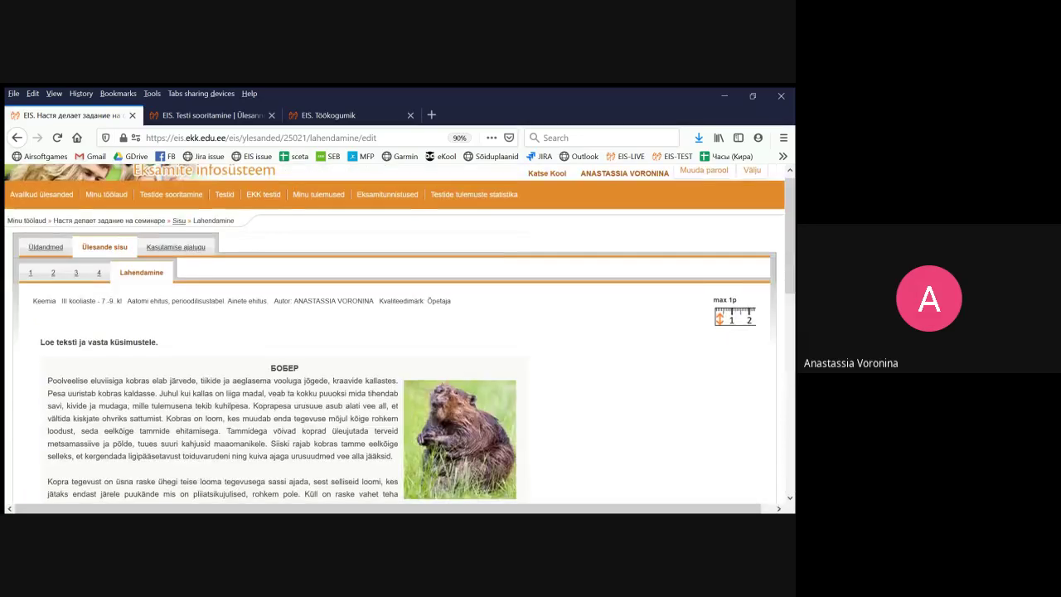
click(98, 273)
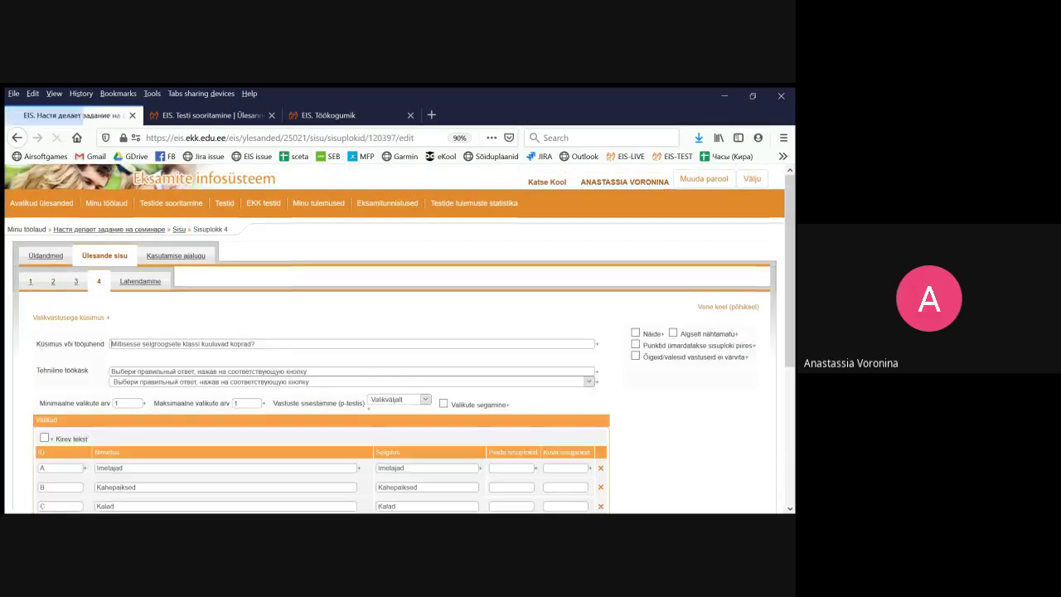
key(BackSpace)
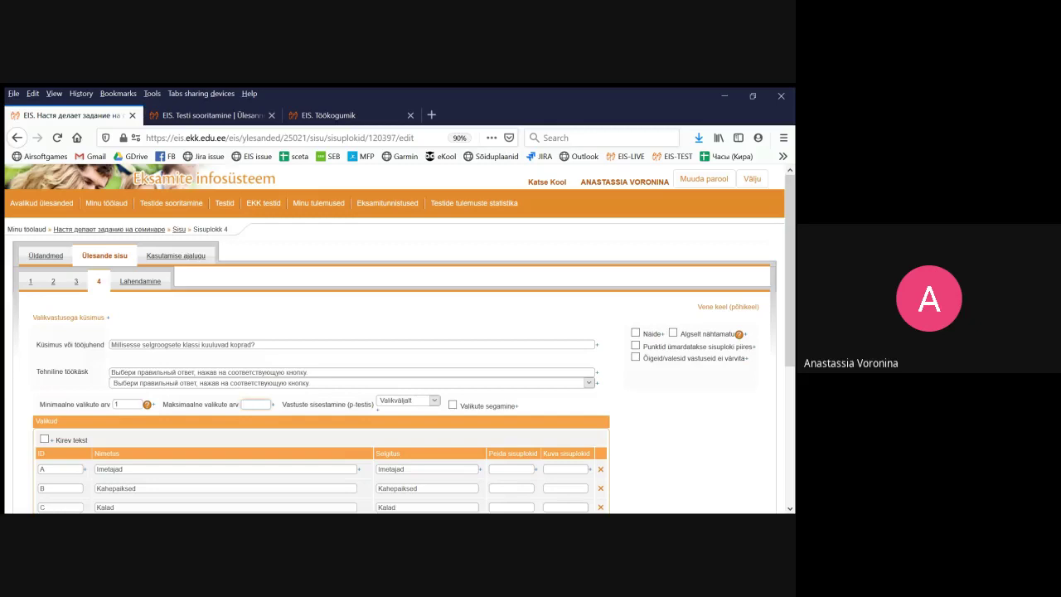
click(589, 383)
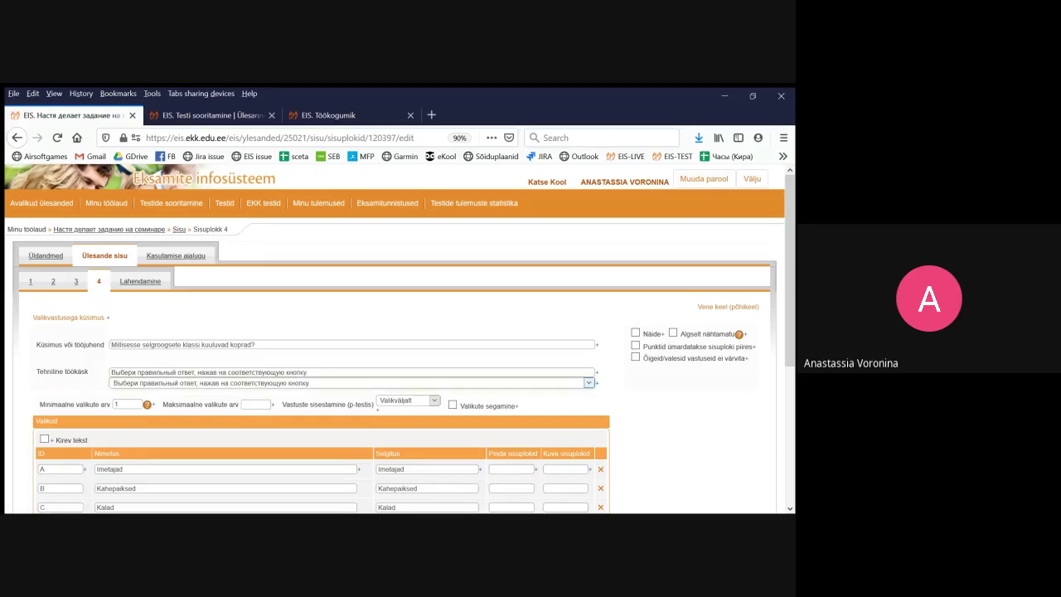
key(Down)
Expand Vastuse hindamine and set both Vastuste arv, mida ületades antakse minimumpallid and Õigete vastuste vähim lubatud arv to 2
scroll(395, 340, down, 5)
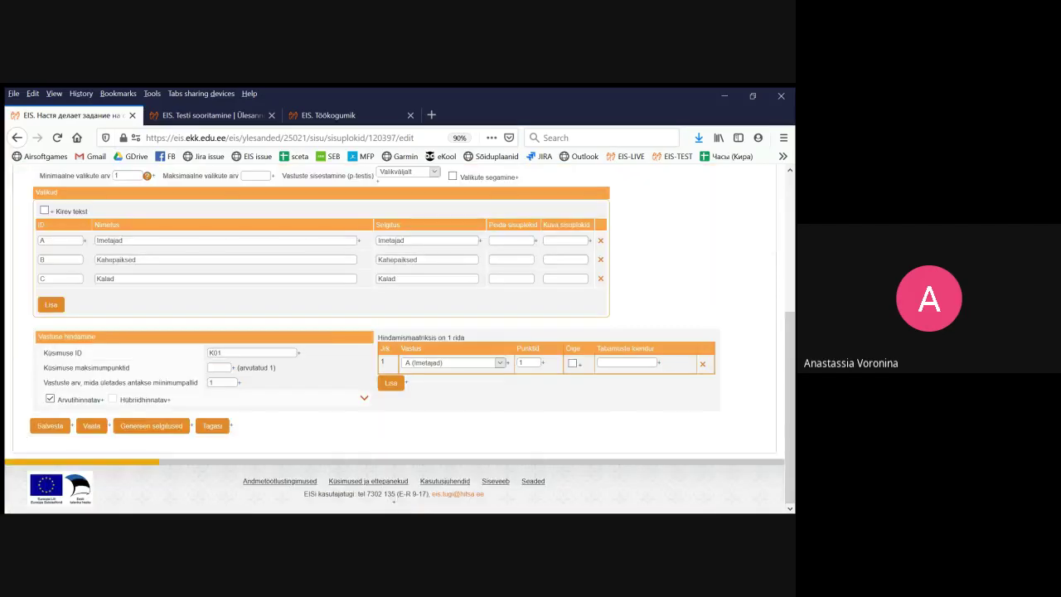
click(363, 397)
scroll(394, 340, down, 1)
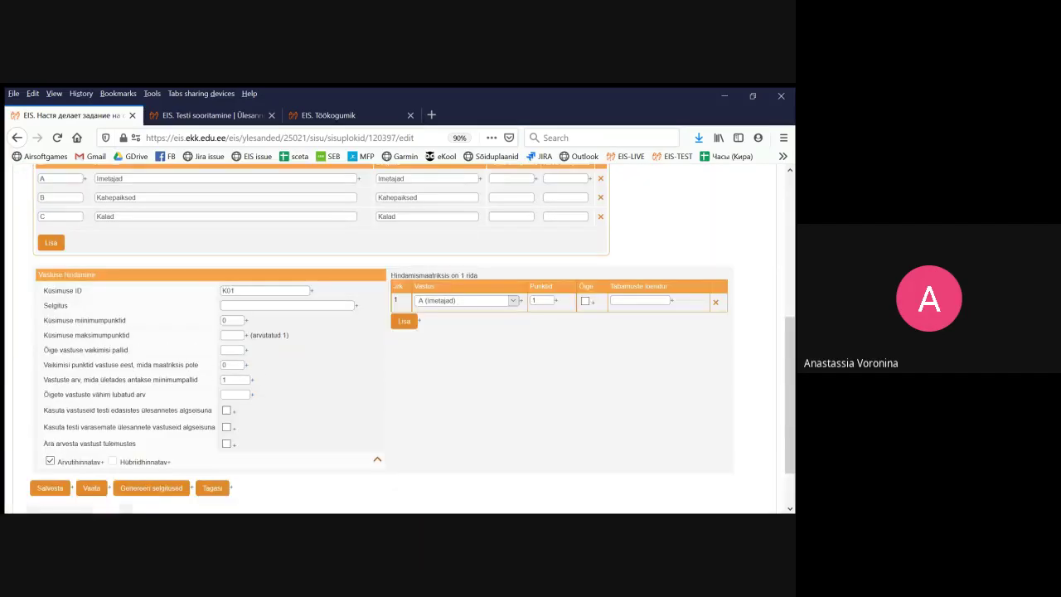
drag(146, 395, 43, 394)
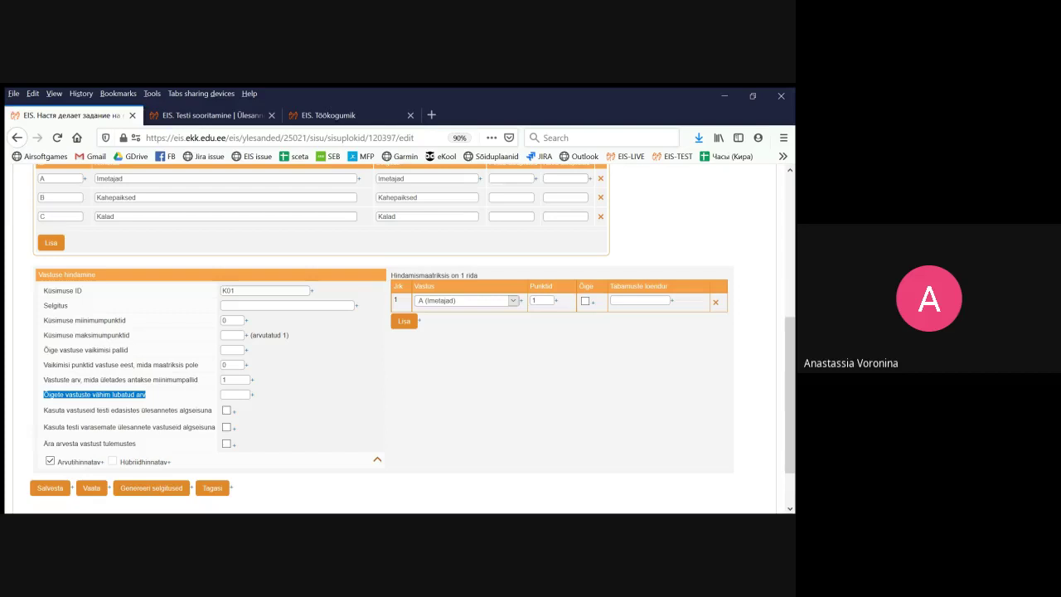
double_click(225, 380)
text(2)
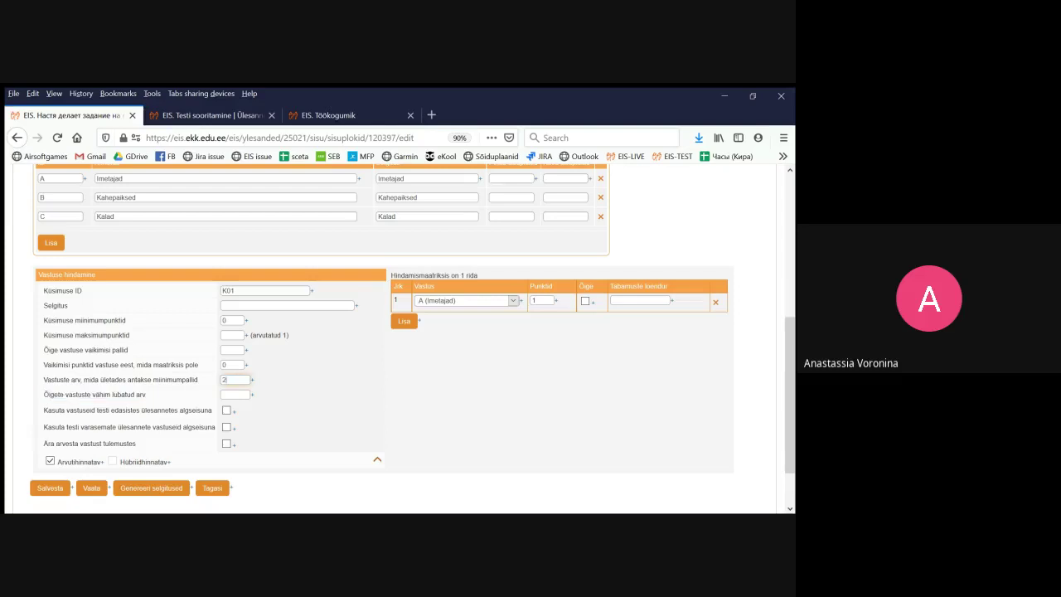
click(235, 394)
text(2)
Try adding a scoring matrix row for B (Kahepaiksed) worth 1 point, and delete that row again
click(404, 320)
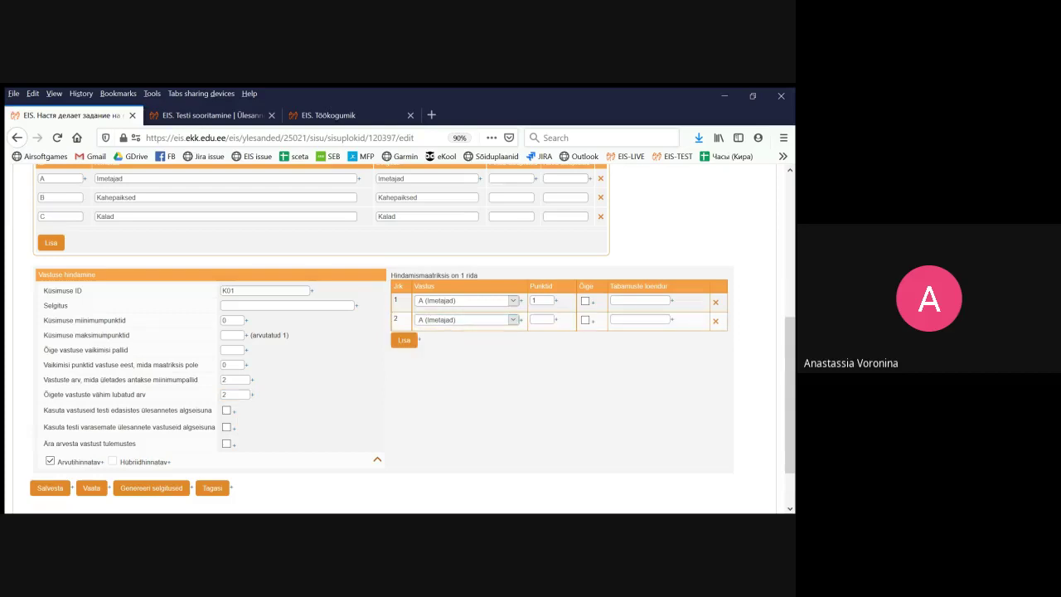
click(513, 320)
click(464, 339)
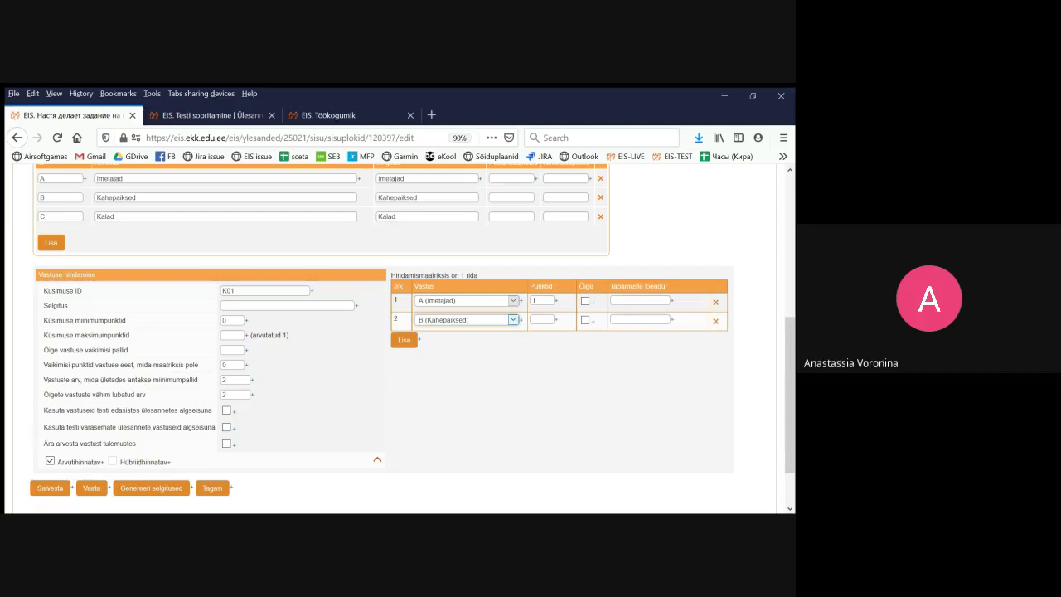
double_click(535, 300)
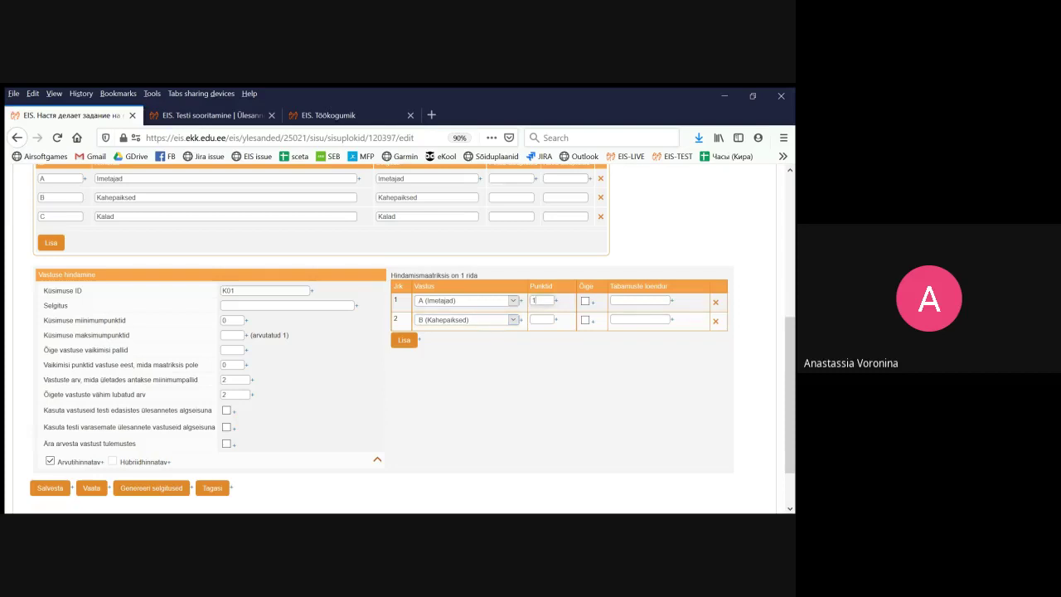
click(535, 319)
click(224, 334)
click(377, 460)
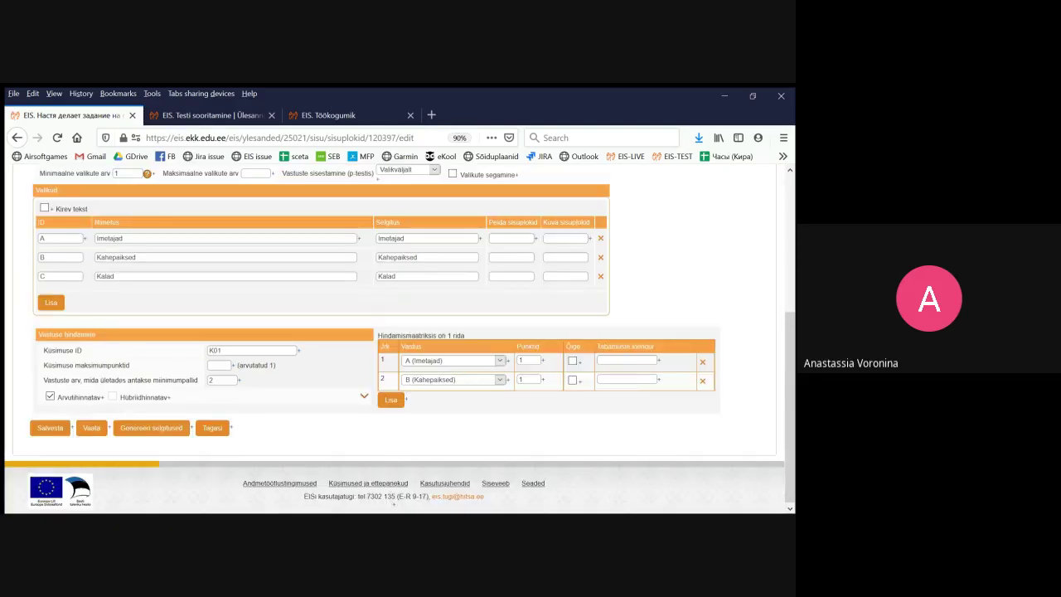
click(703, 381)
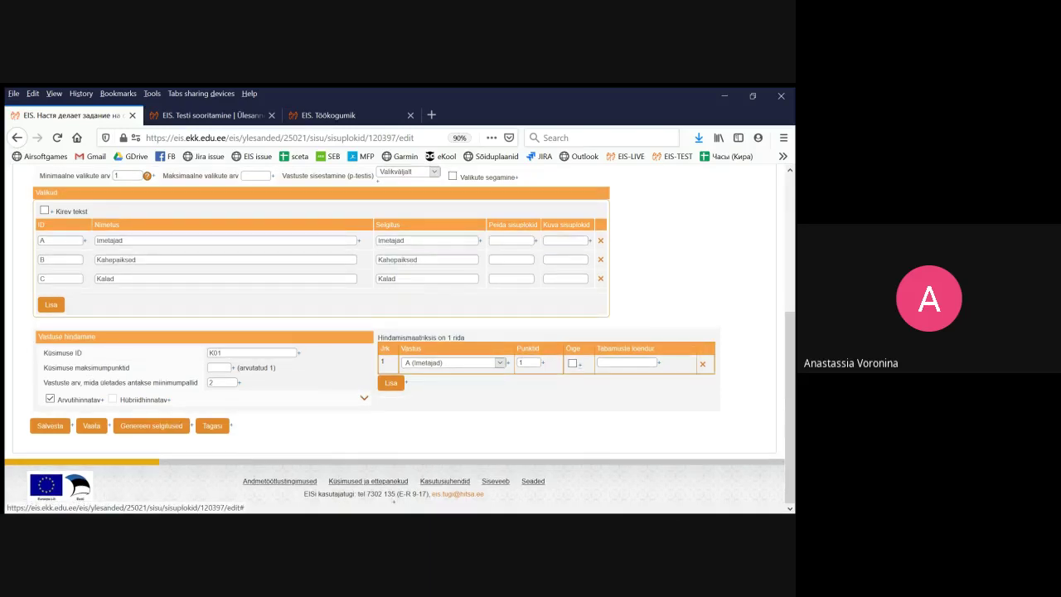
Set Maksimaalne valikute arv back to 1 for the beaver class question
scroll(398, 335, up, 1)
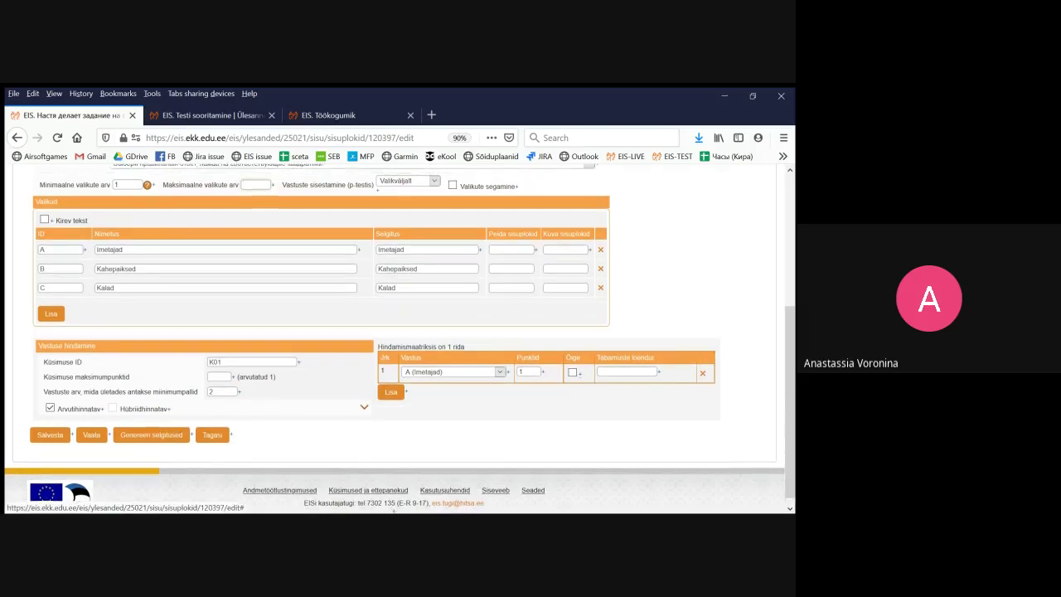
drag(239, 235, 163, 236)
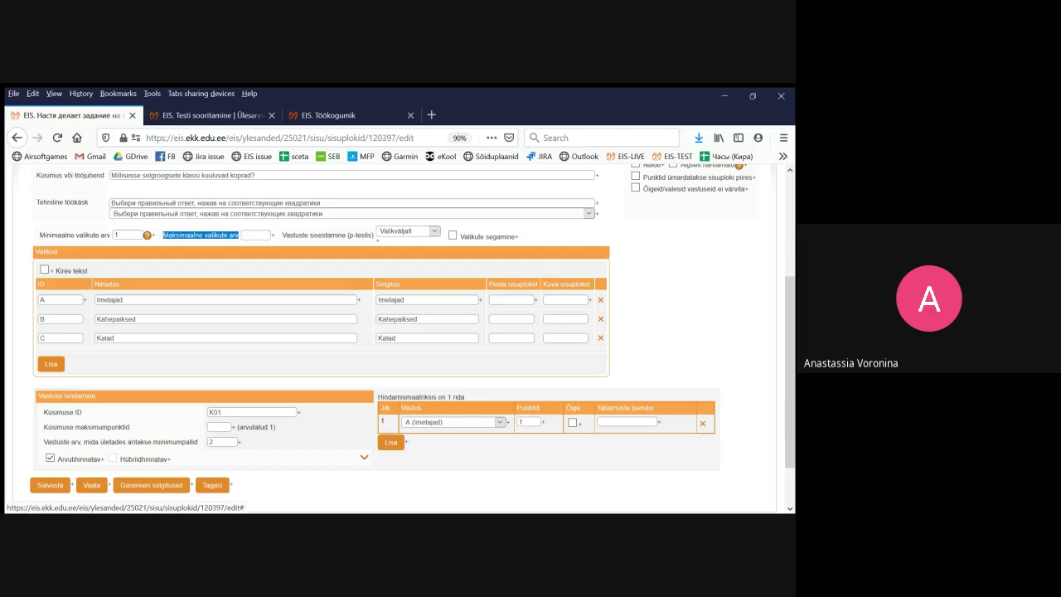
click(256, 236)
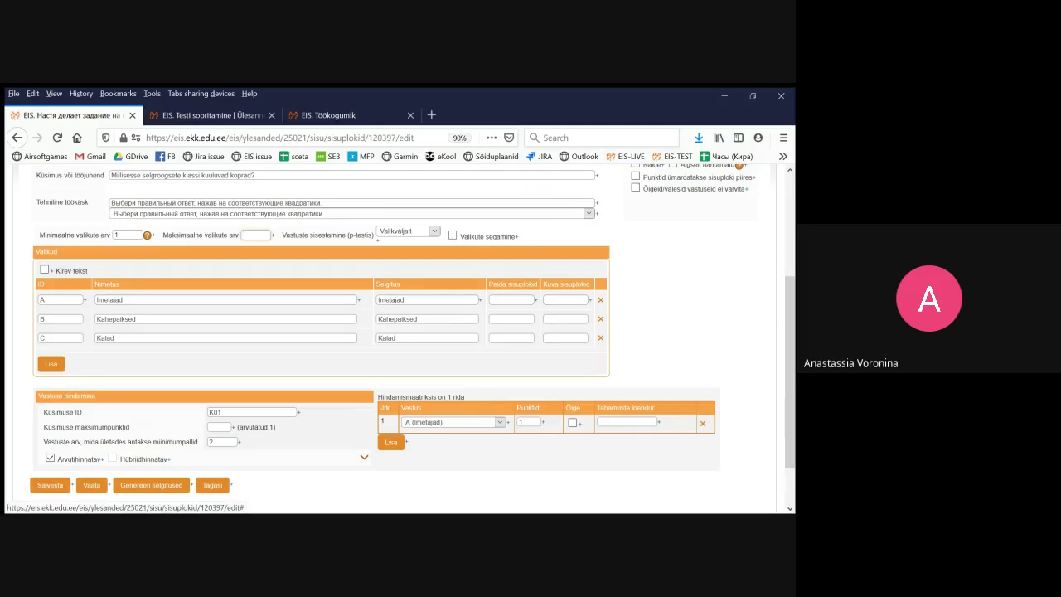
text(1)
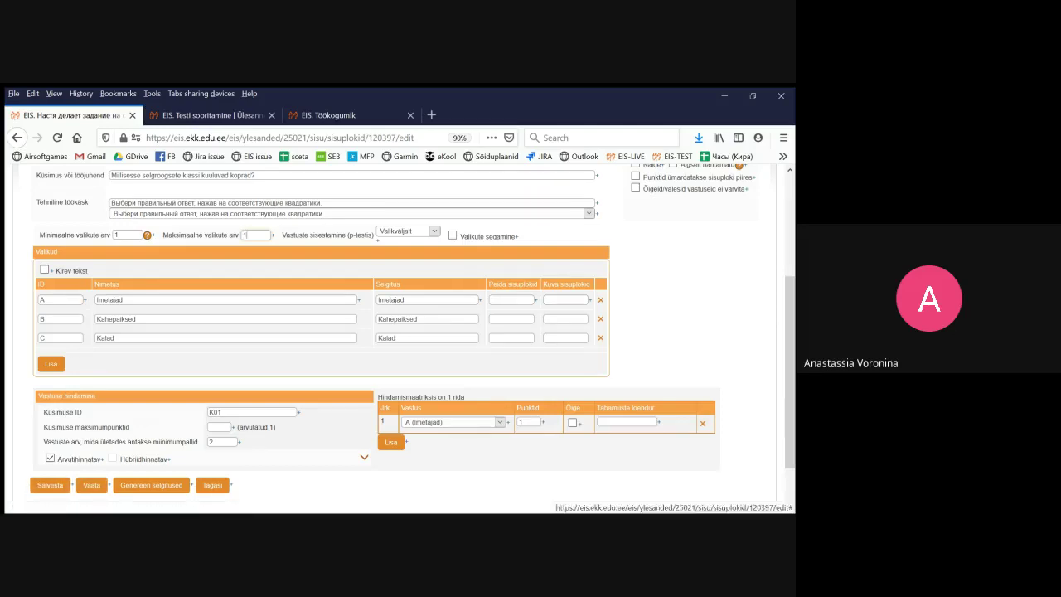
Clear Vastuste arv, mida ületades antakse minimumpallid and Õigete vastuste vähim lubatud arv, and save the question
click(364, 457)
scroll(364, 457, down, 2)
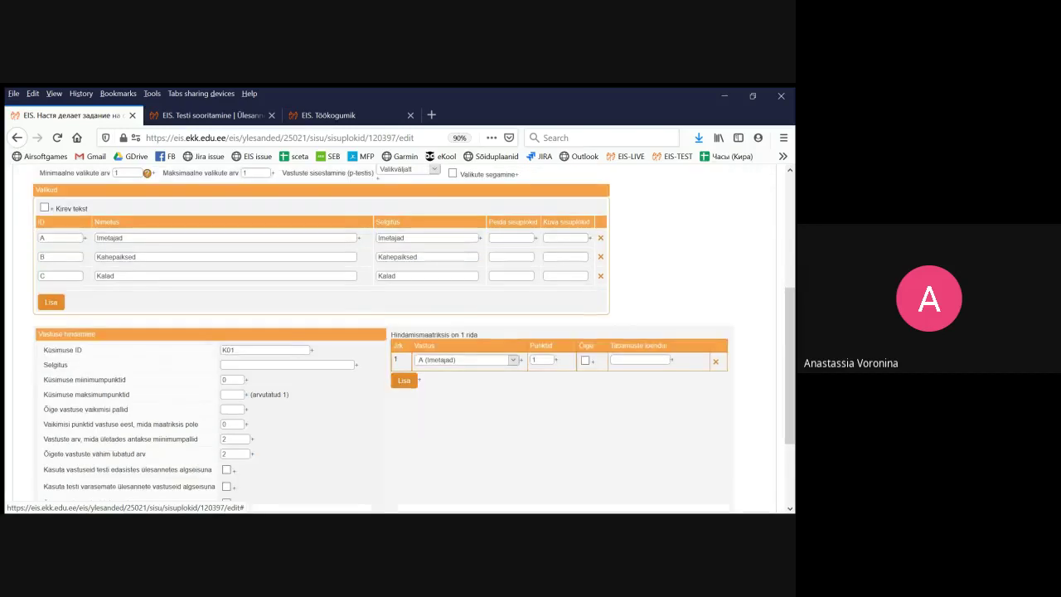
double_click(226, 440)
key(BackSpace)
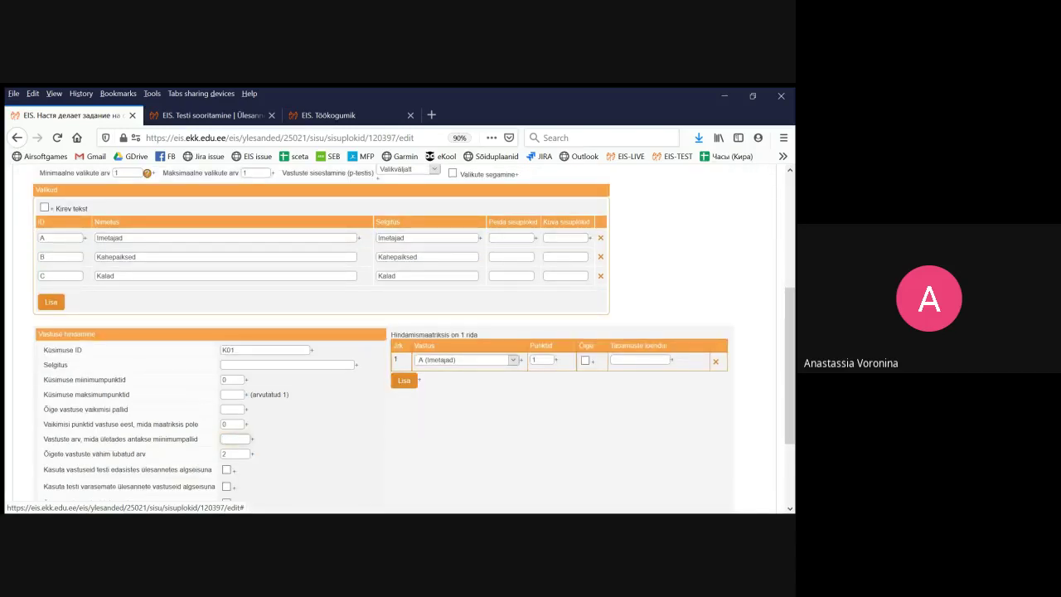
key(Tab)
key(BackSpace)
scroll(398, 331, down, 2)
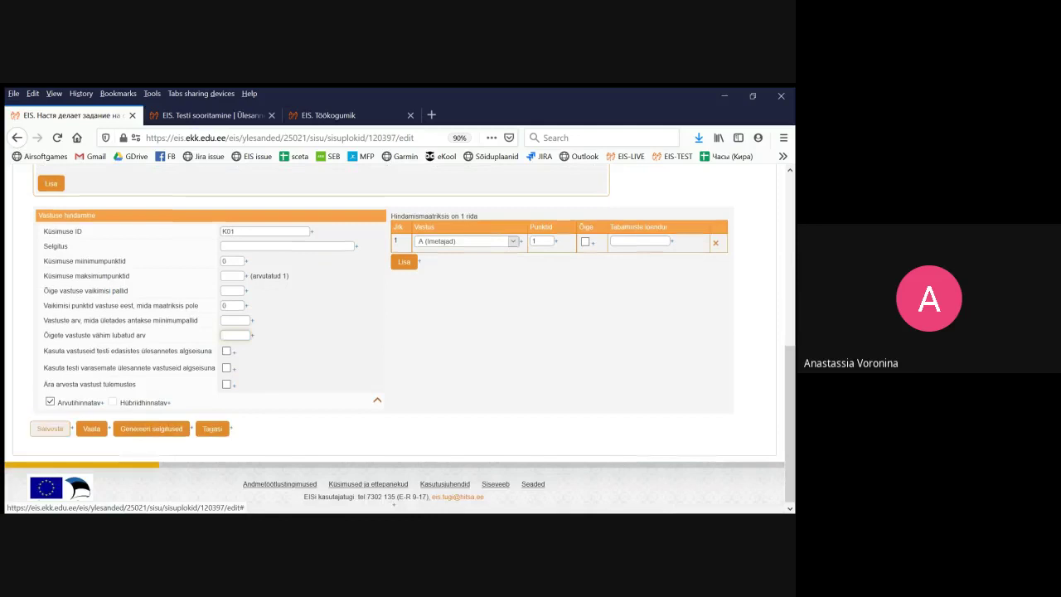
click(50, 428)
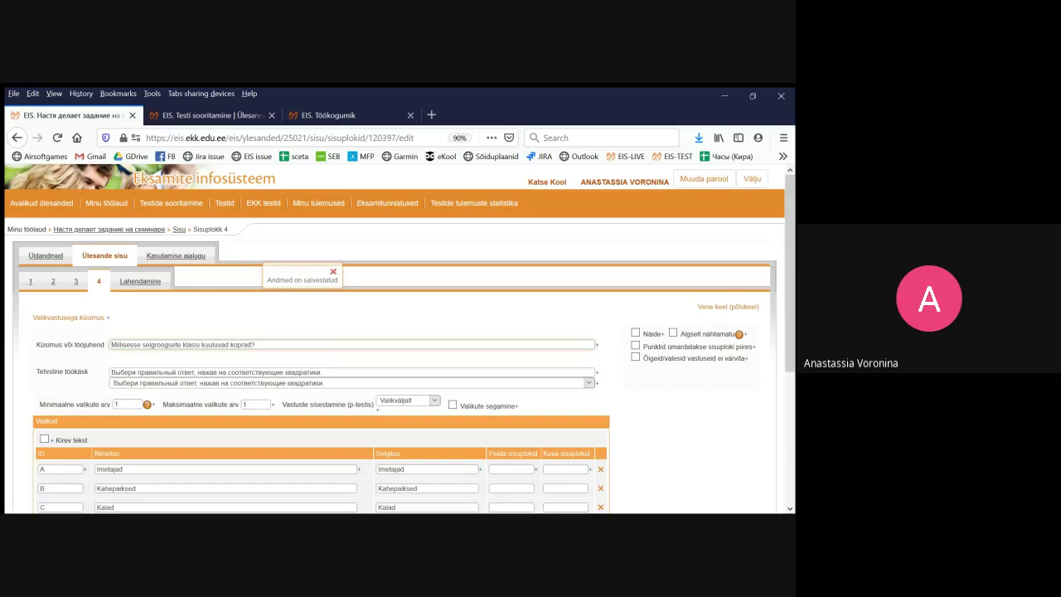
Switch to the sample test and look through Ülesanne 2 with its beaver text and three questions
scroll(398, 331, down, 2)
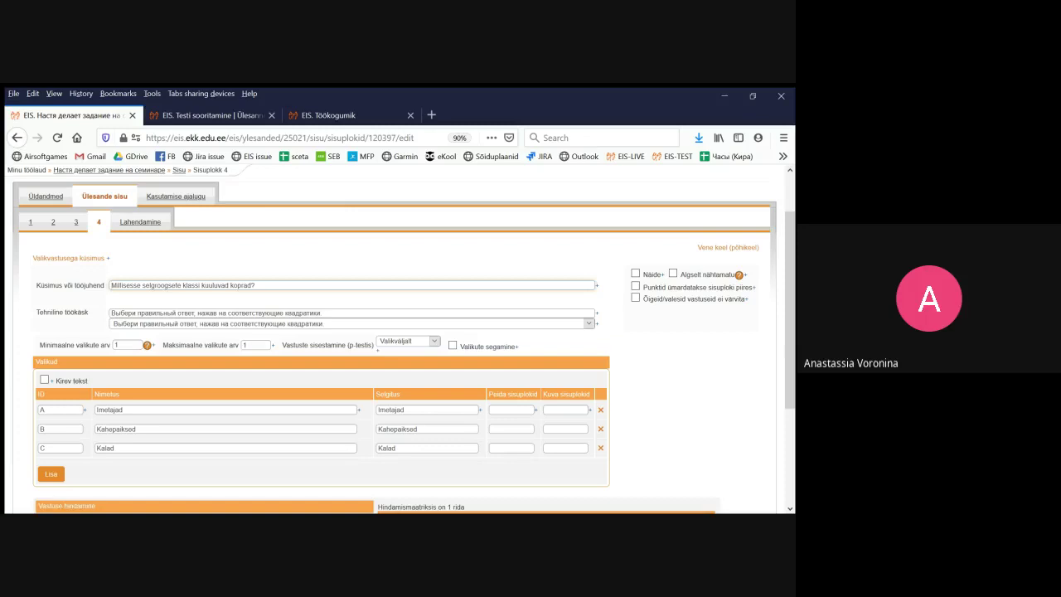
click(211, 115)
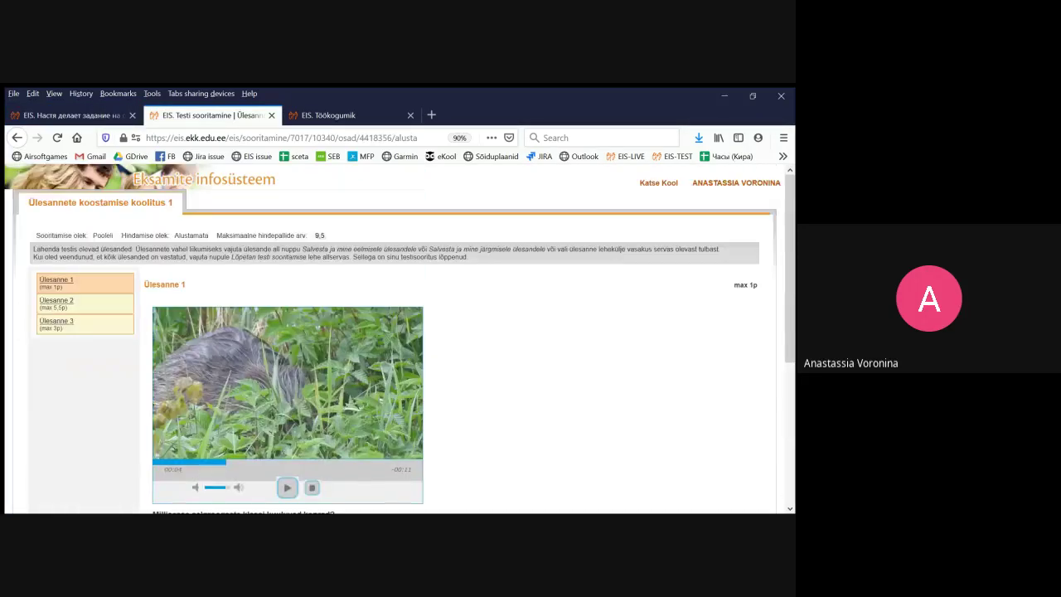
click(56, 300)
scroll(398, 338, down, 1)
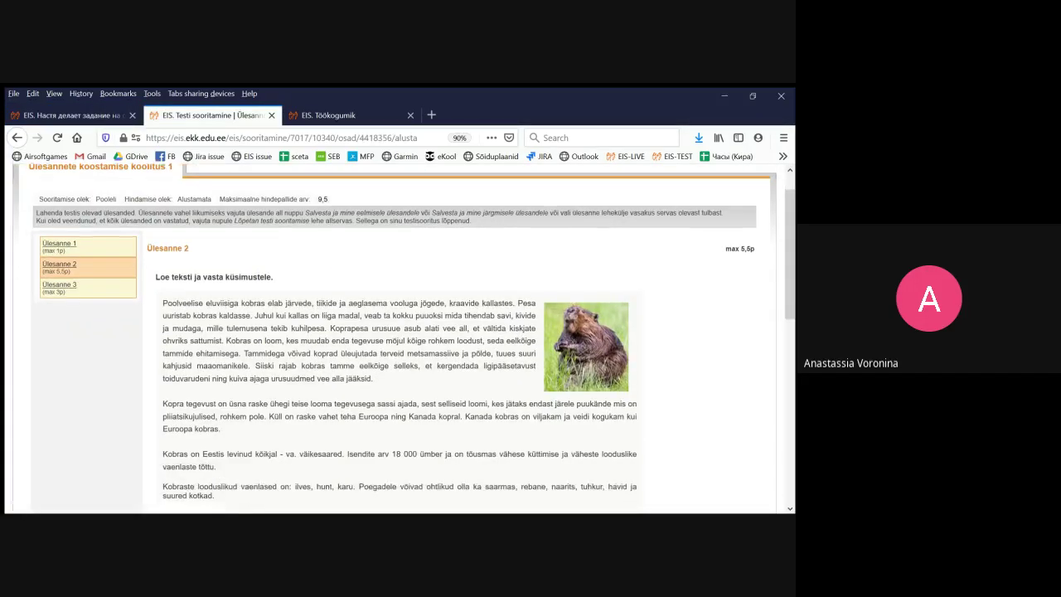
scroll(398, 331, down, 7)
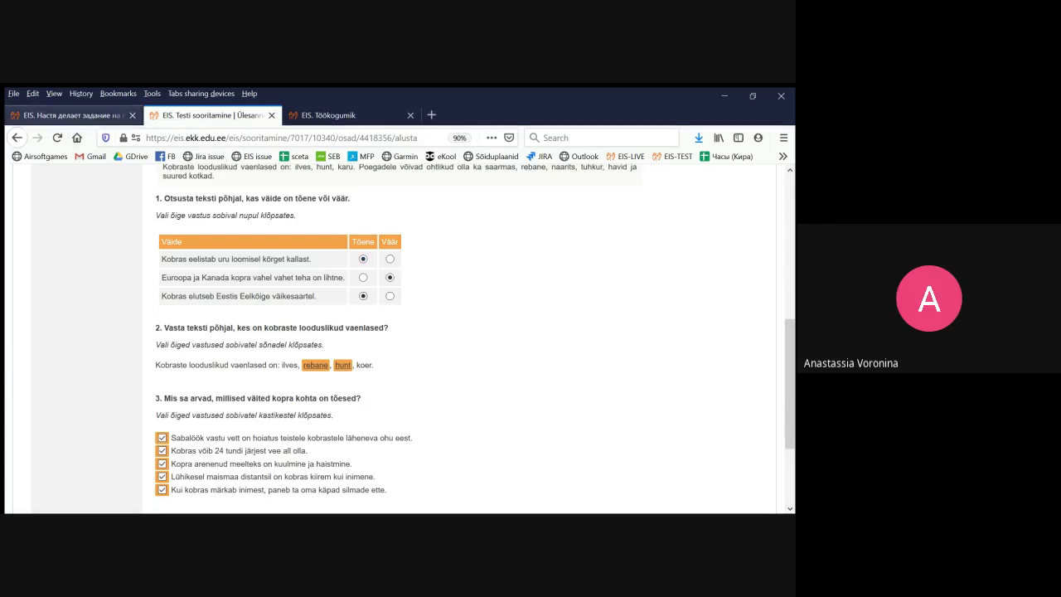
Return to the exercise's Sisu overview and delete the Alustekst block with the beaver text
click(73, 115)
click(179, 170)
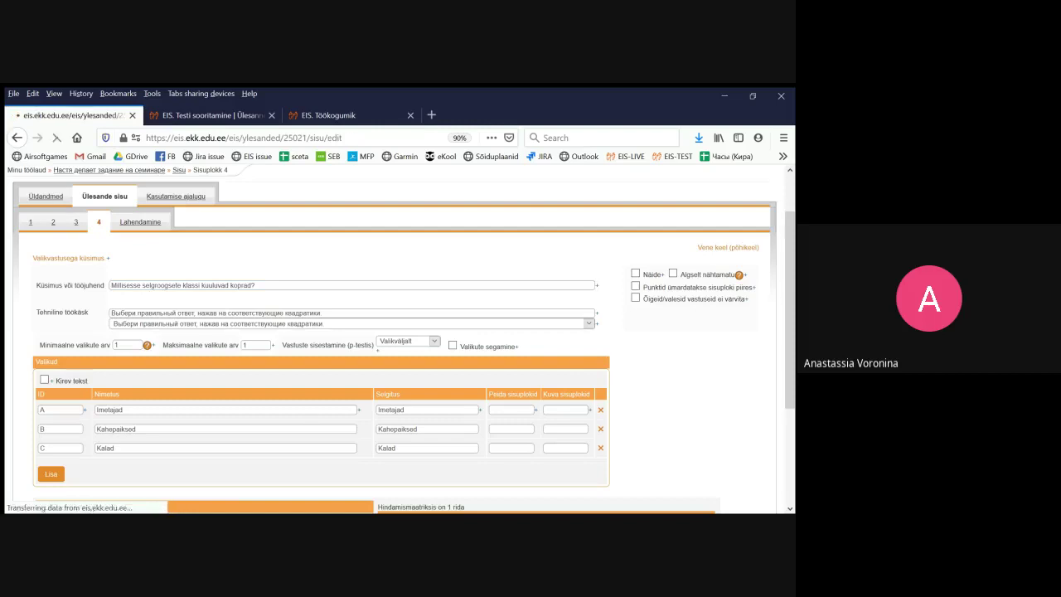
scroll(178, 250, down, 1)
scroll(398, 336, down, 3)
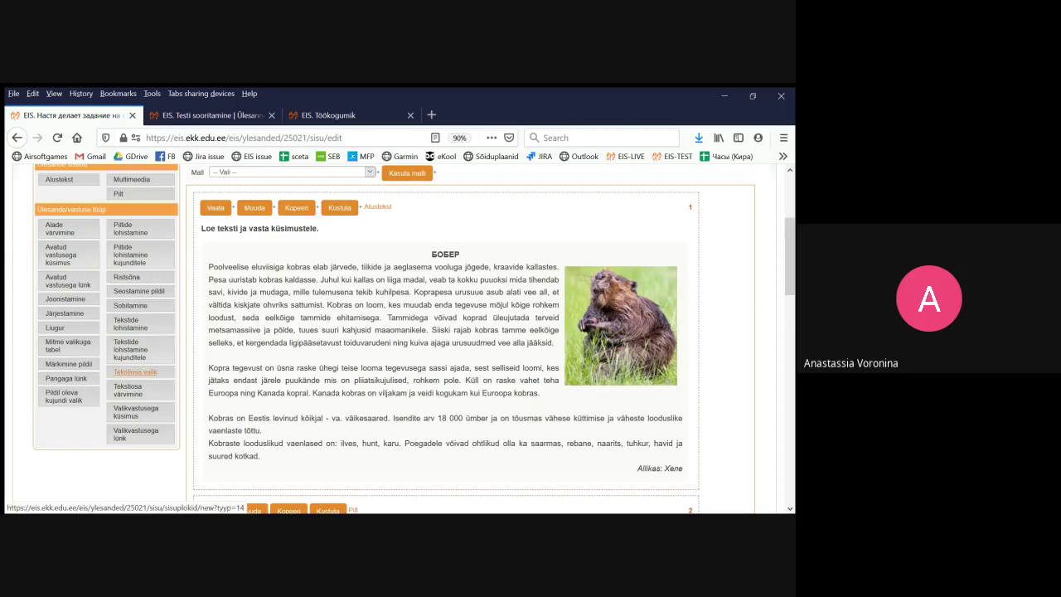
scroll(135, 371, up, 3)
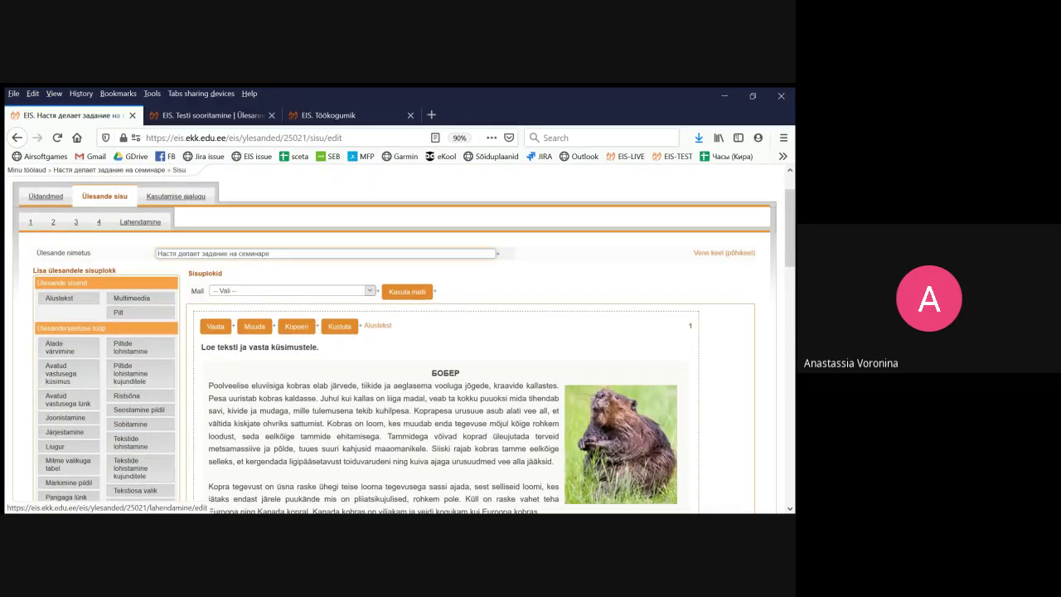
scroll(398, 373, down, 3)
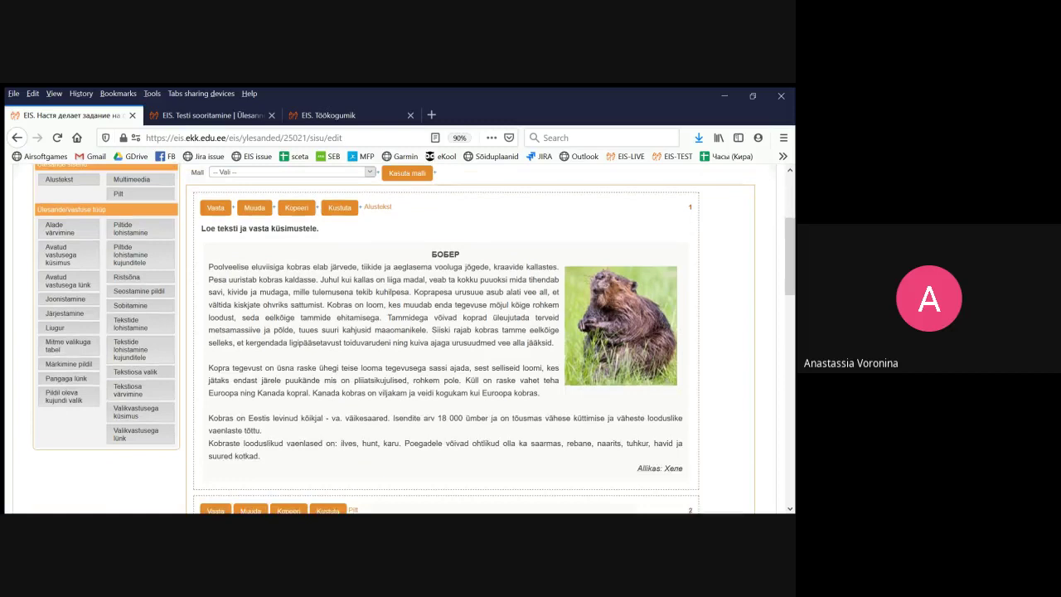
click(339, 207)
click(411, 362)
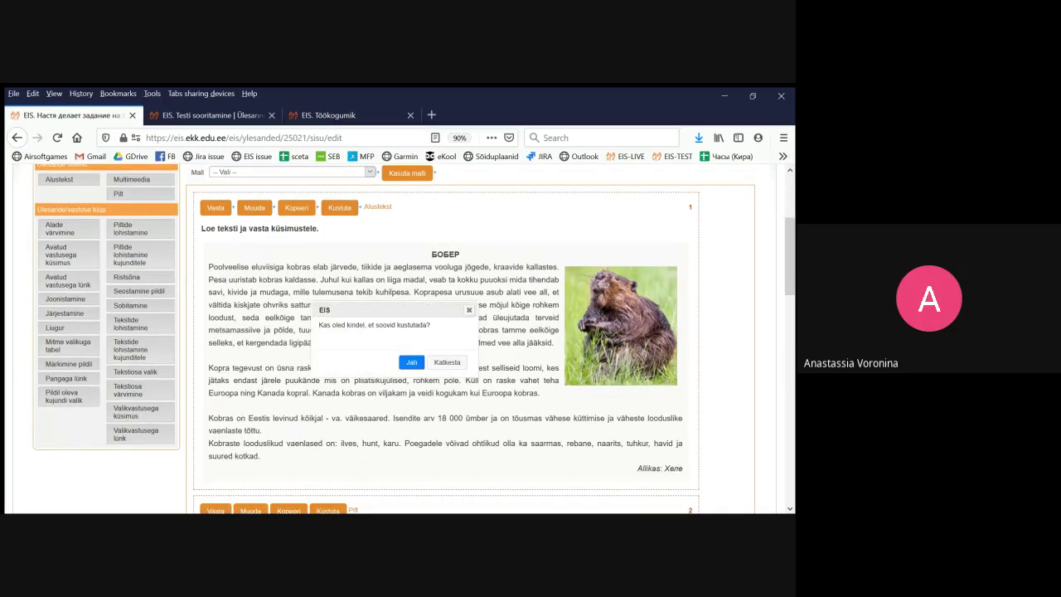
Delete the remaining Pilt, Multimeedia and Valikvastusega küsimus content blocks from the exercise
scroll(338, 326, down, 2)
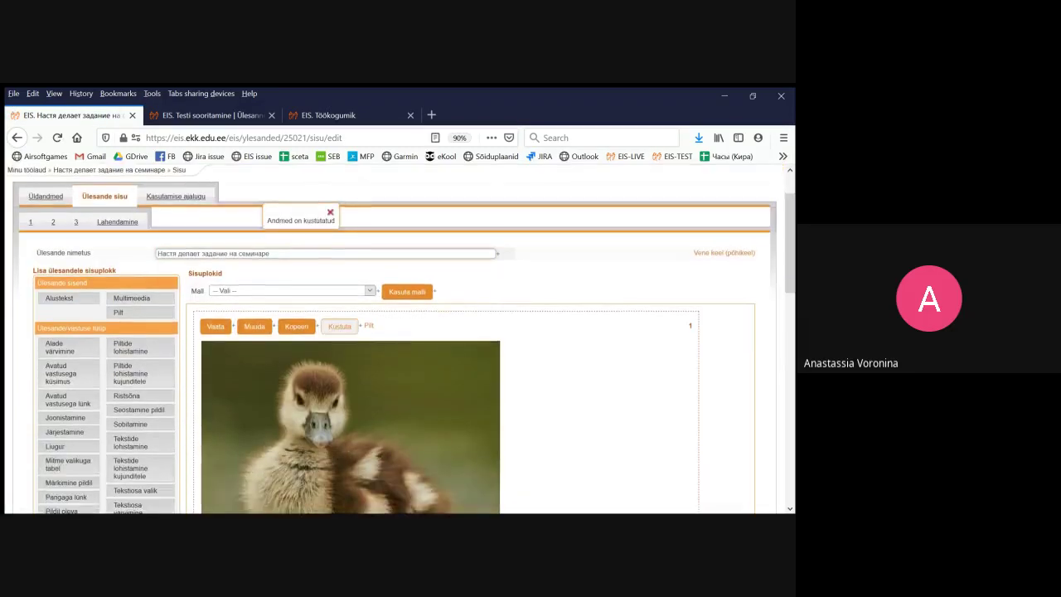
click(339, 326)
click(411, 363)
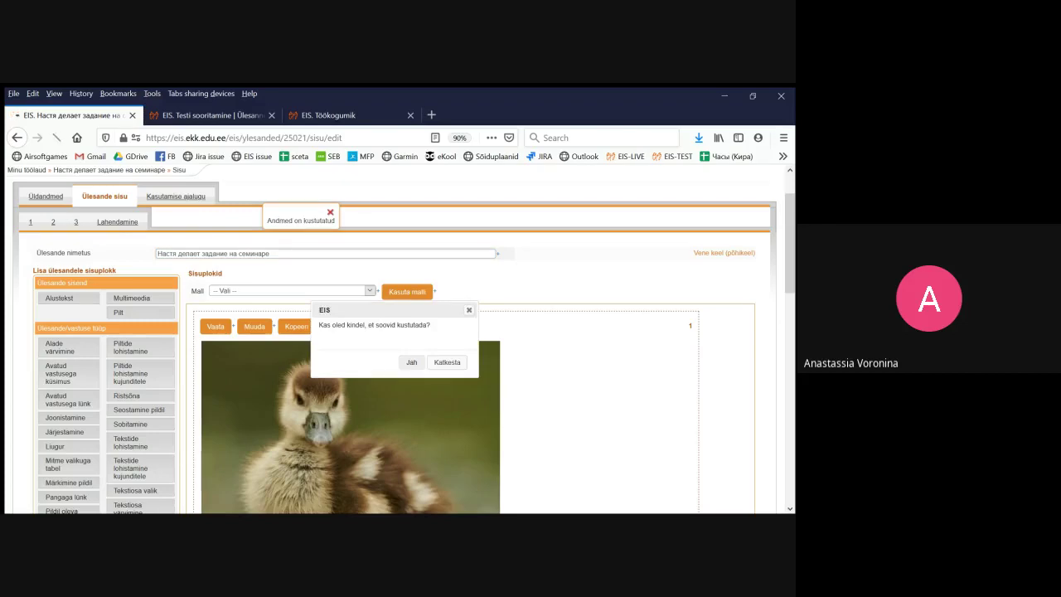
click(338, 385)
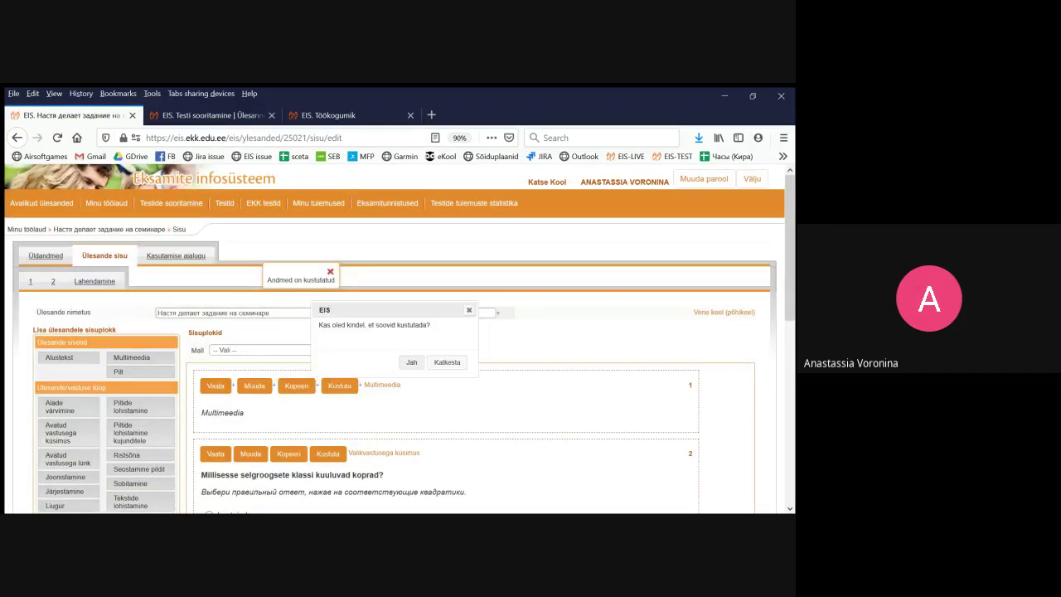
click(412, 362)
scroll(338, 326, down, 2)
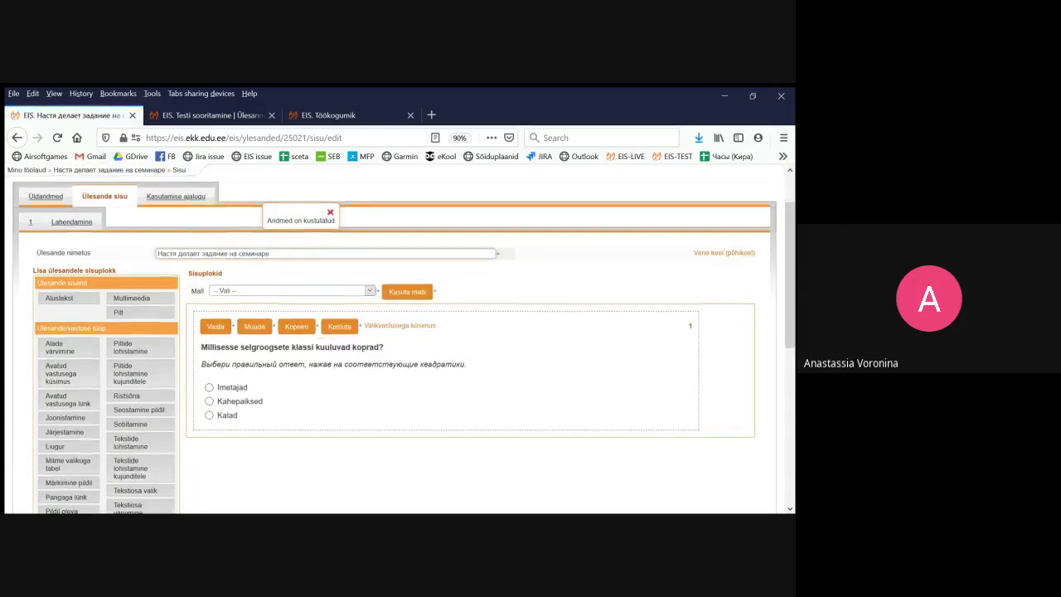
click(339, 326)
click(411, 363)
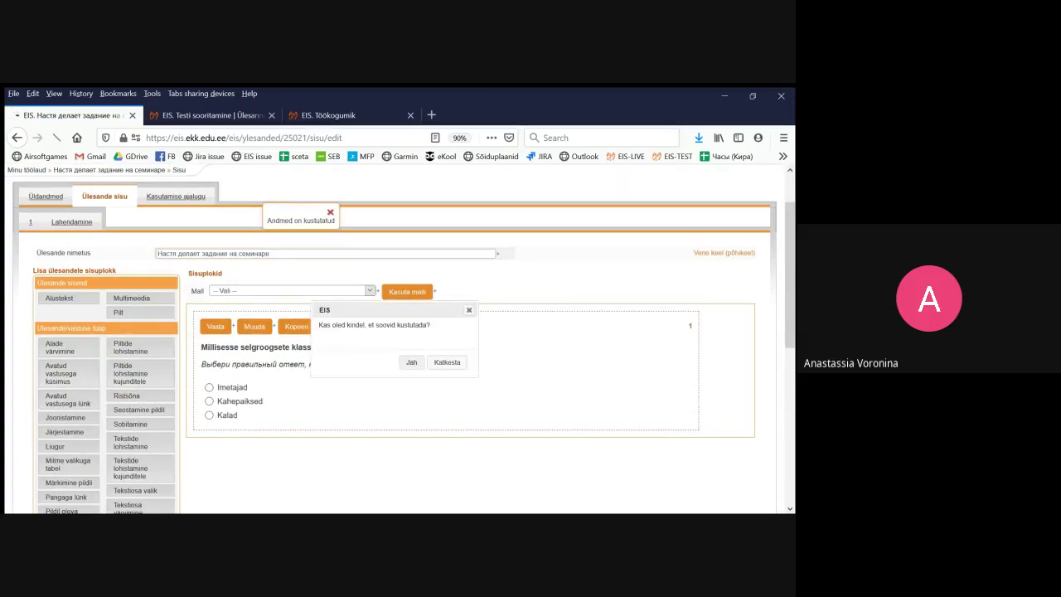
Add a new Tekstiosa valik content block to the emptied exercise
scroll(135, 371, down, 4)
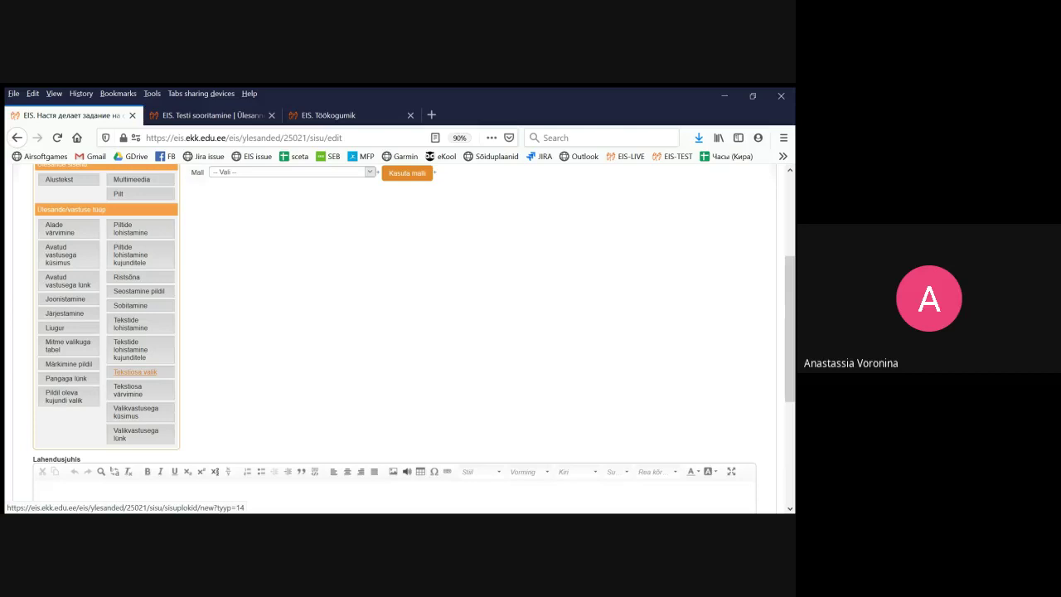
click(135, 372)
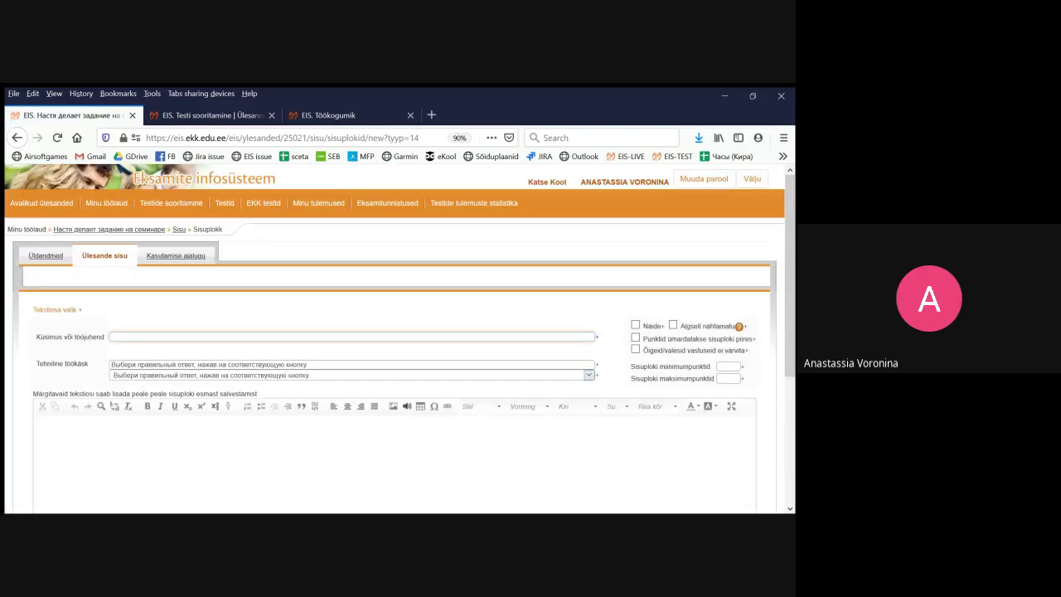
scroll(398, 348, down, 3)
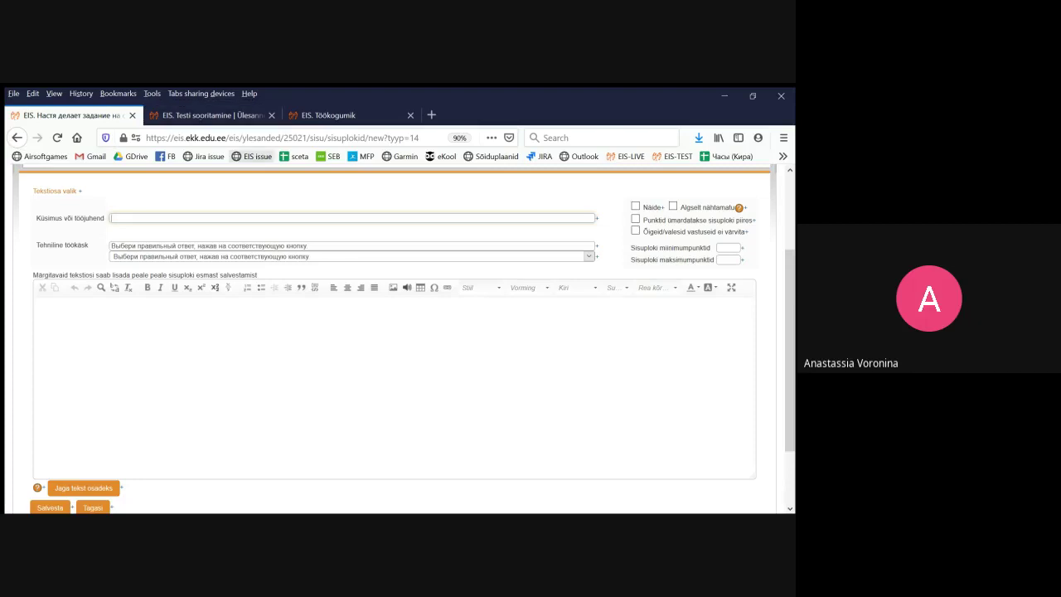
Copy the sample's question 2 wording into Küsimus või tööjuhend and set Tehniline töökäsk to "Выбери правильный ответ, нажав на соответствующее слово."
click(207, 115)
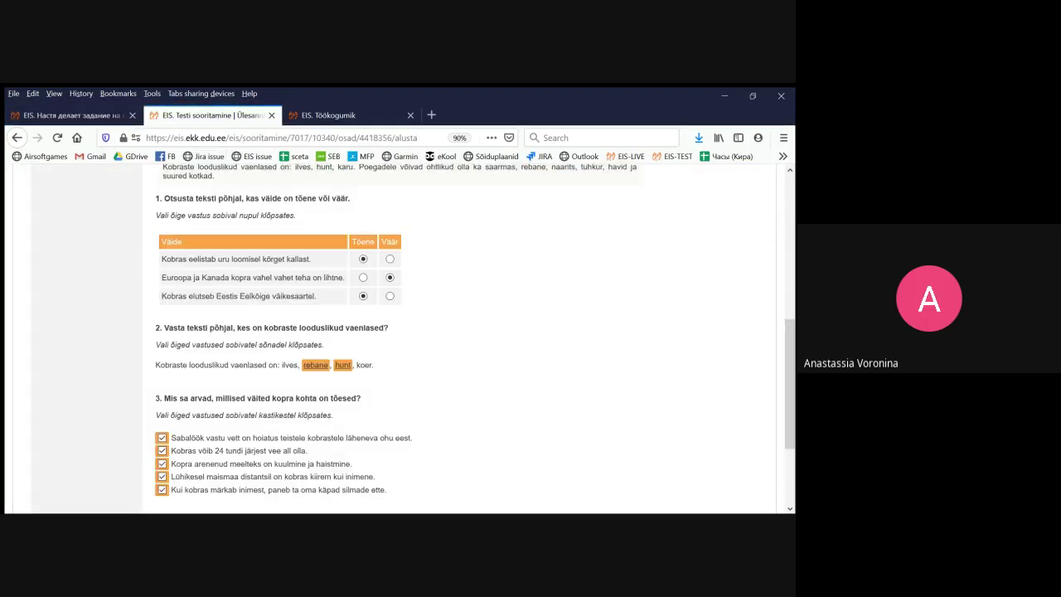
scroll(398, 338, up, 2)
scroll(398, 338, down, 2)
drag(389, 327, 161, 327)
key(ctrl+c)
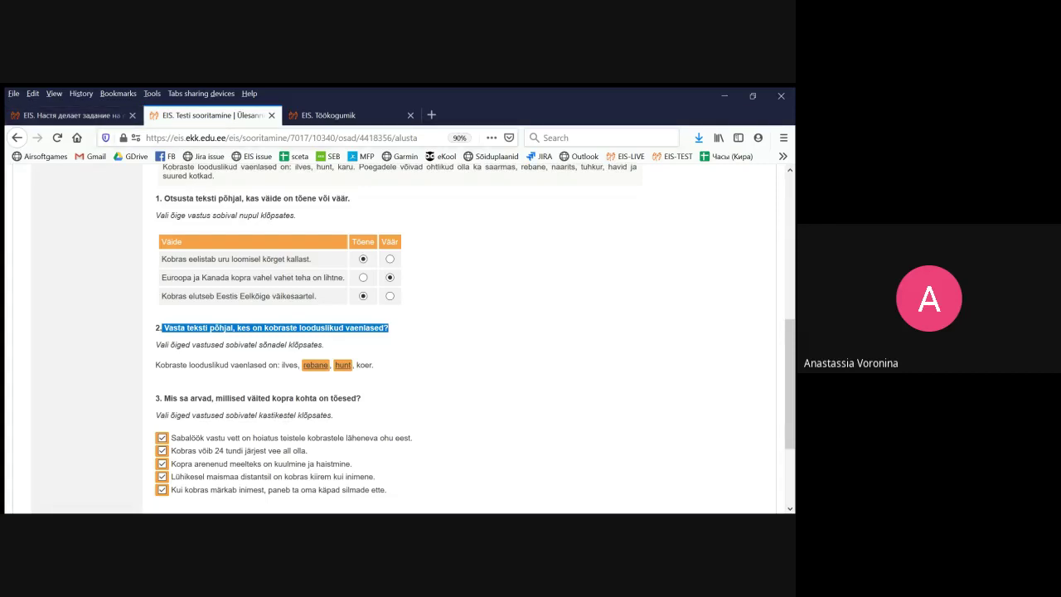
click(74, 114)
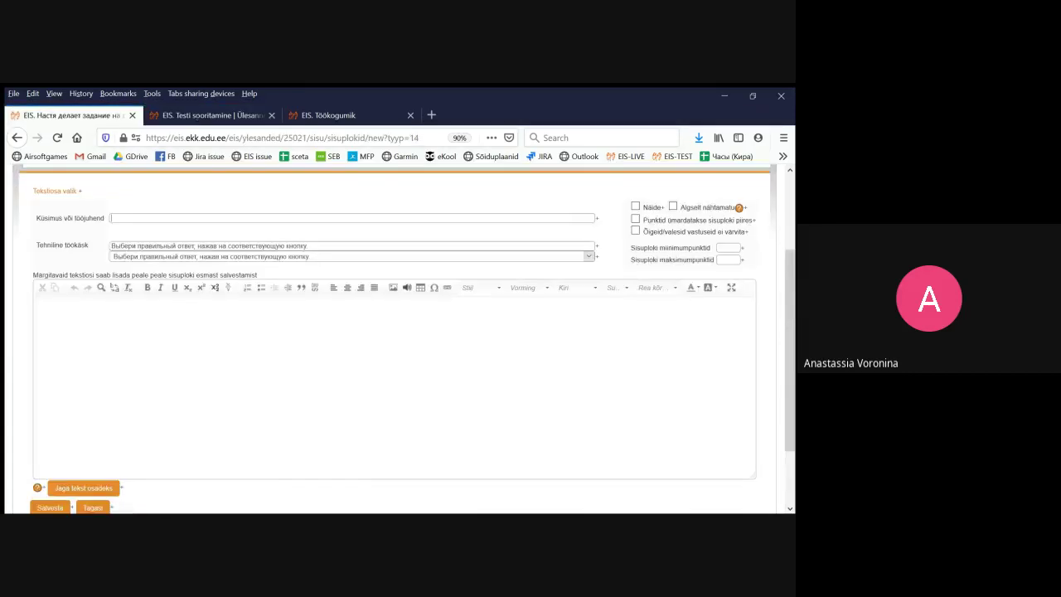
key(ctrl+v)
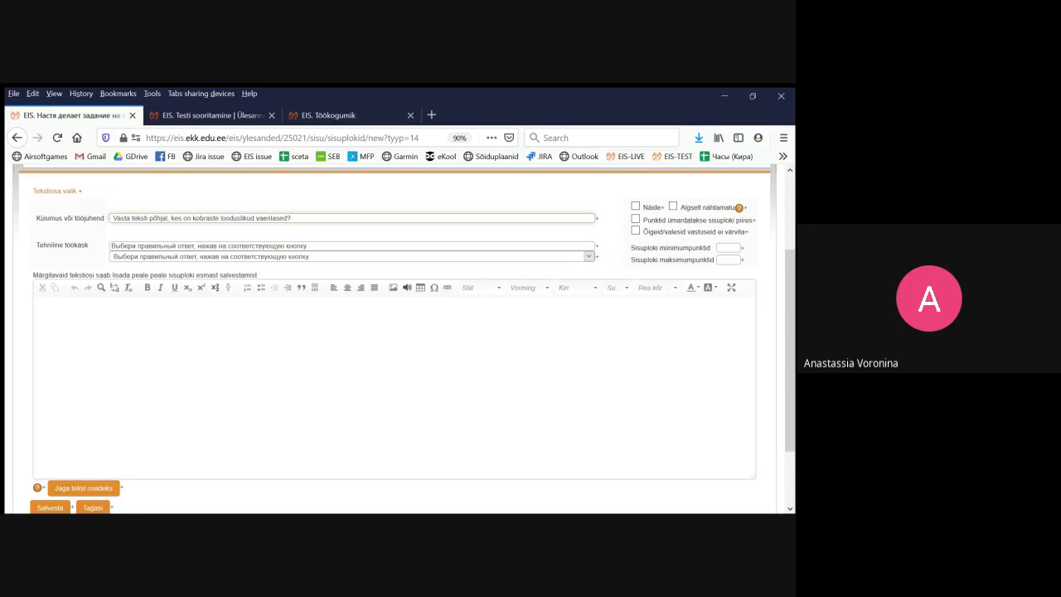
click(588, 256)
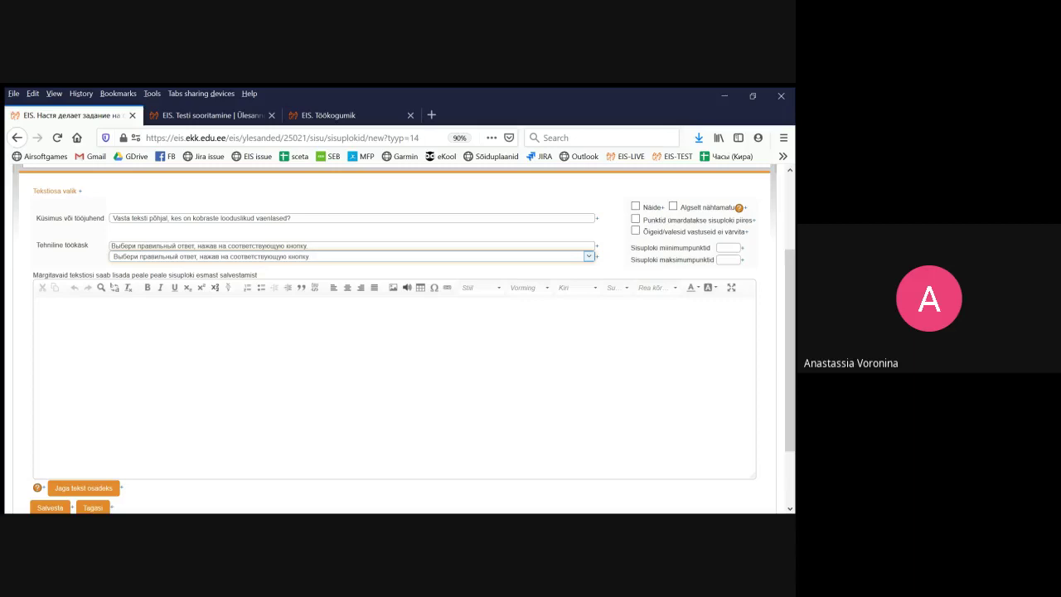
key(Down)
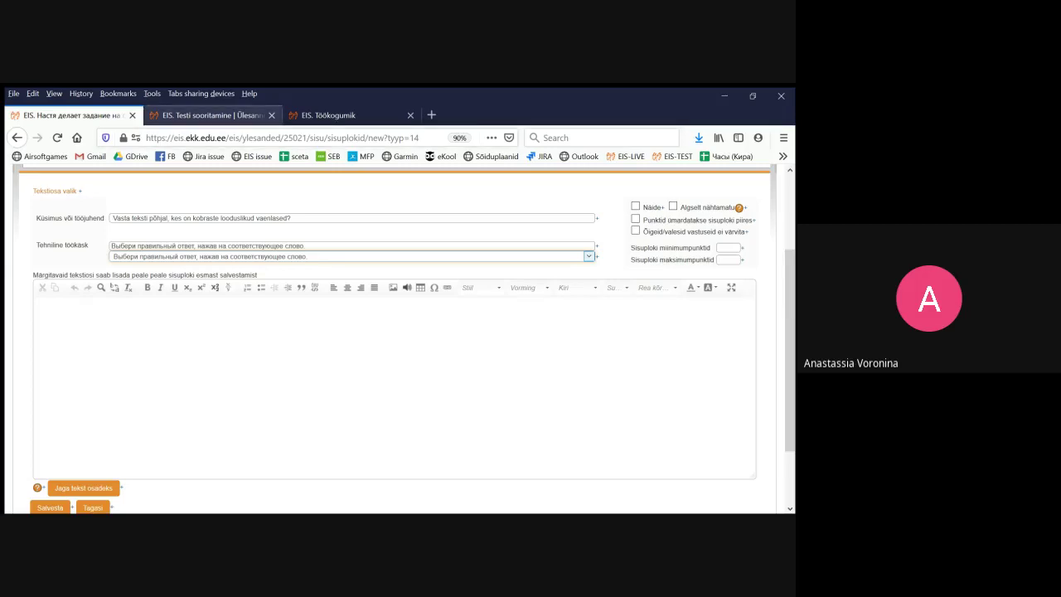
Copy the sample's answer sentence "Kobraste looduslikud vaenlased on: ilves, rebane, hunt, koer." into the block's text and save the block
click(212, 115)
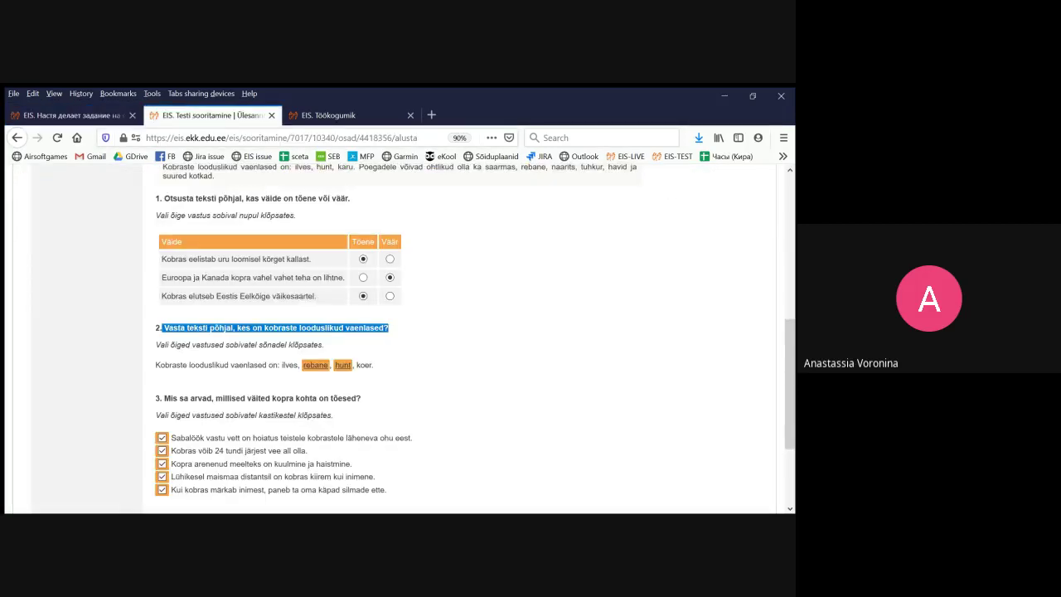
click(374, 365)
drag(375, 365, 155, 365)
key(ctrl+c)
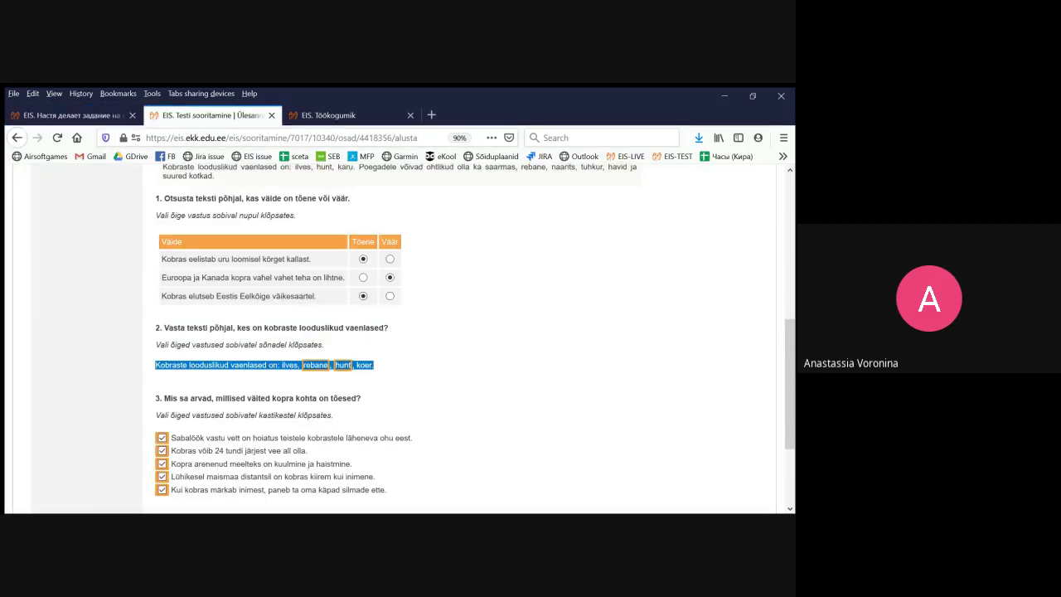
click(73, 115)
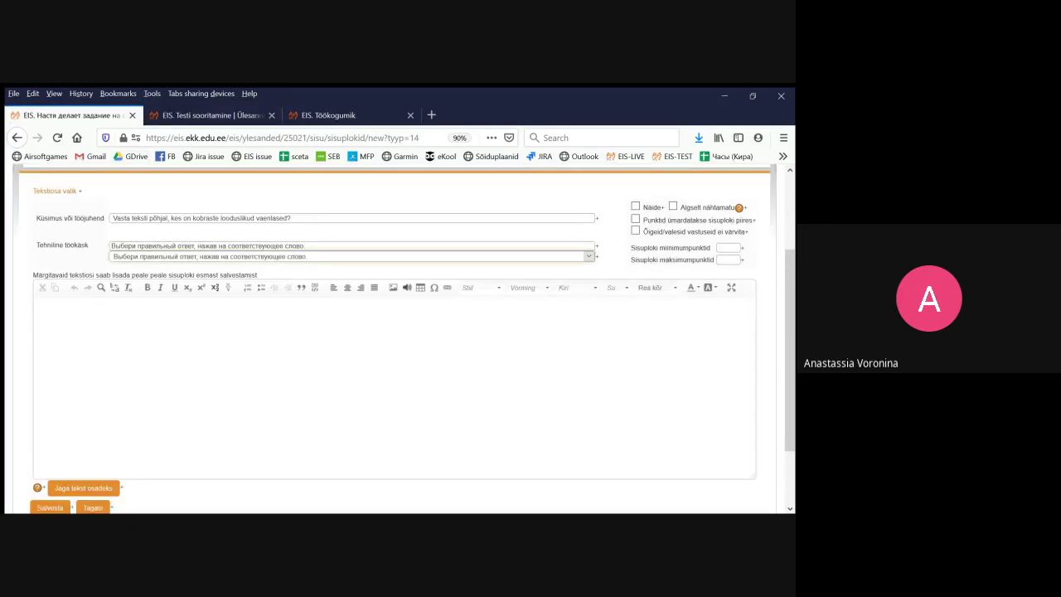
key(ctrl+v)
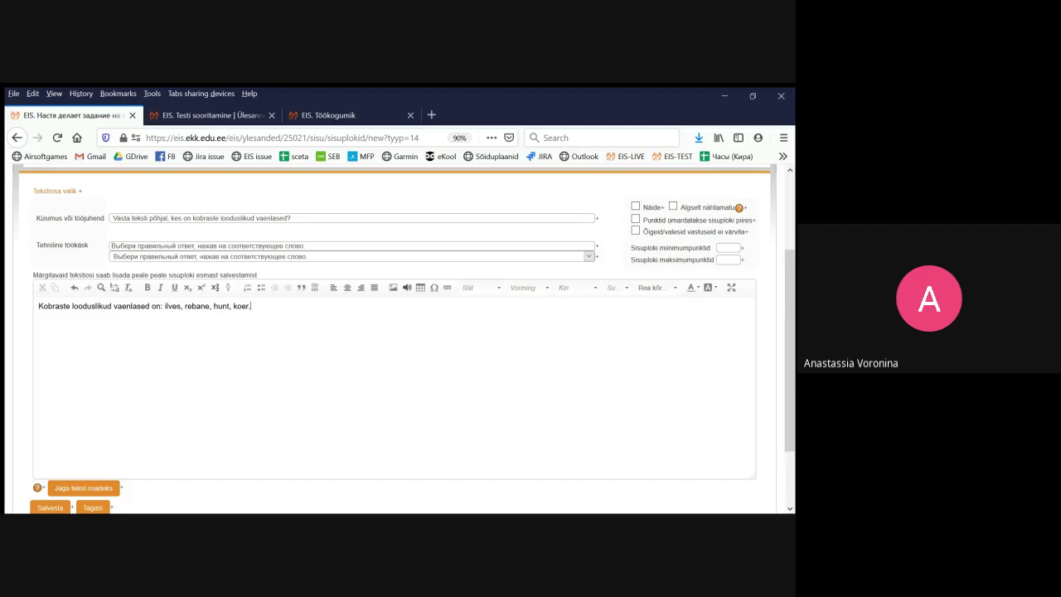
click(50, 506)
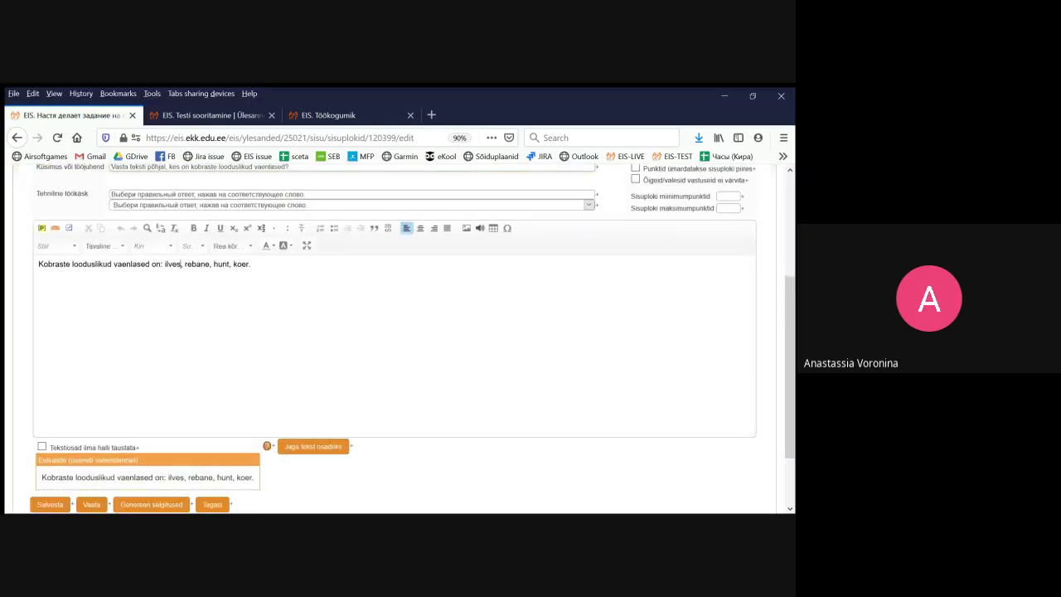
Mark the word "ilves" as a selectable text part, save the block and try the word's checkbox in the preview
double_click(173, 264)
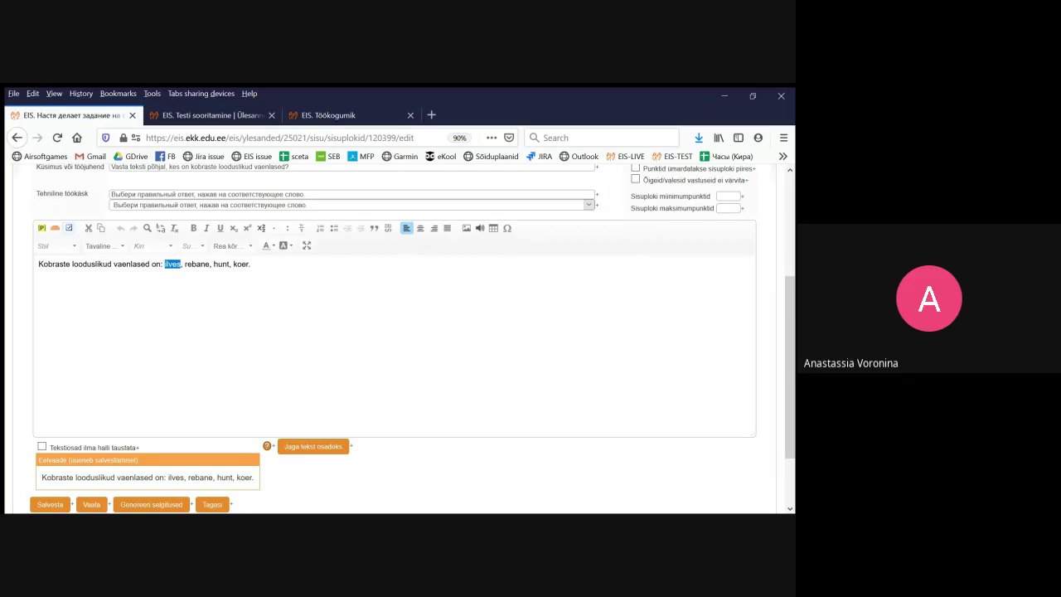
click(69, 228)
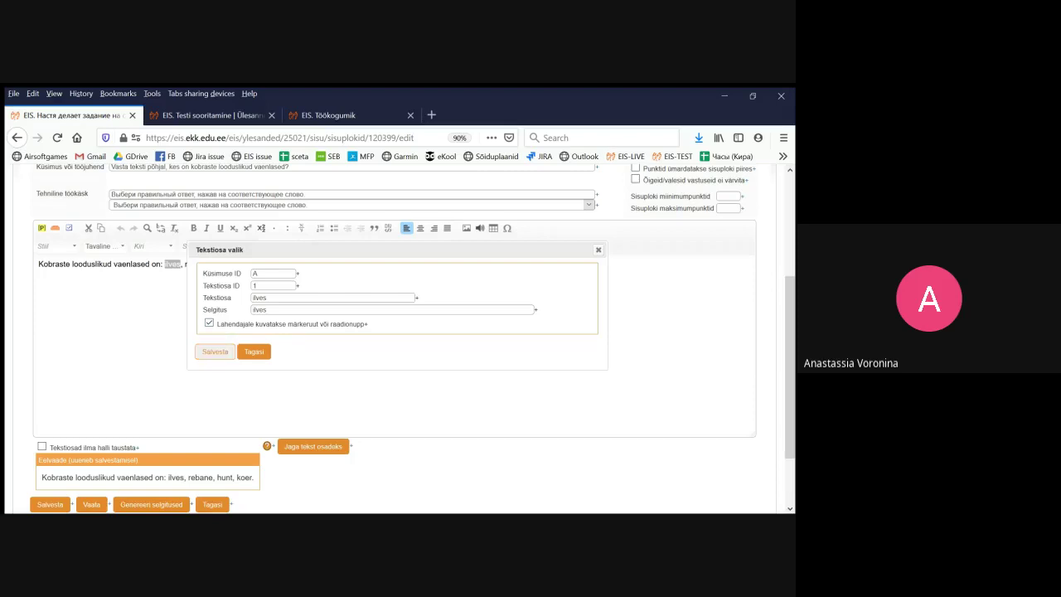
click(215, 352)
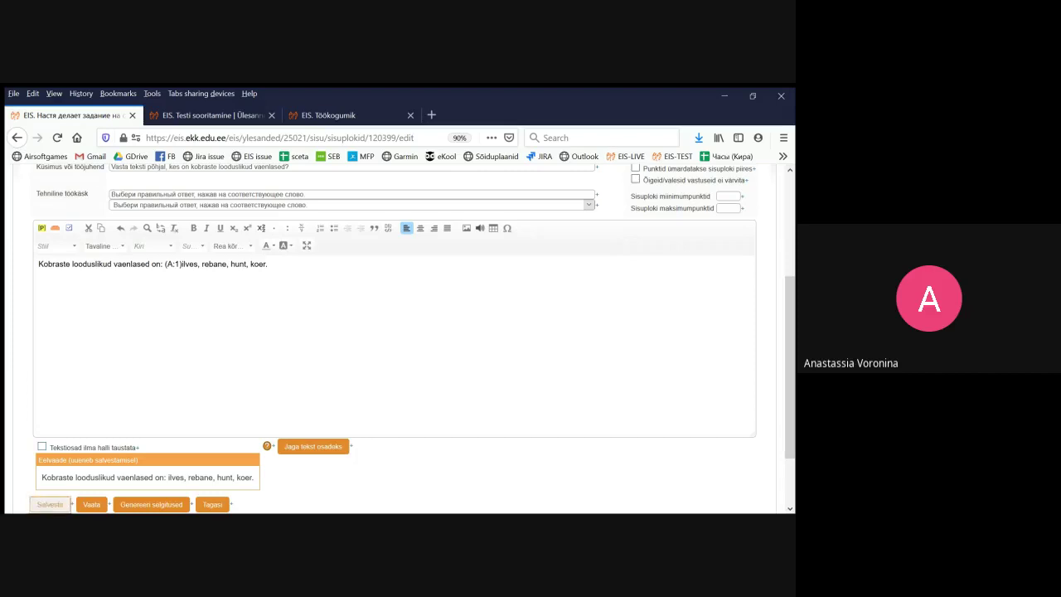
click(50, 504)
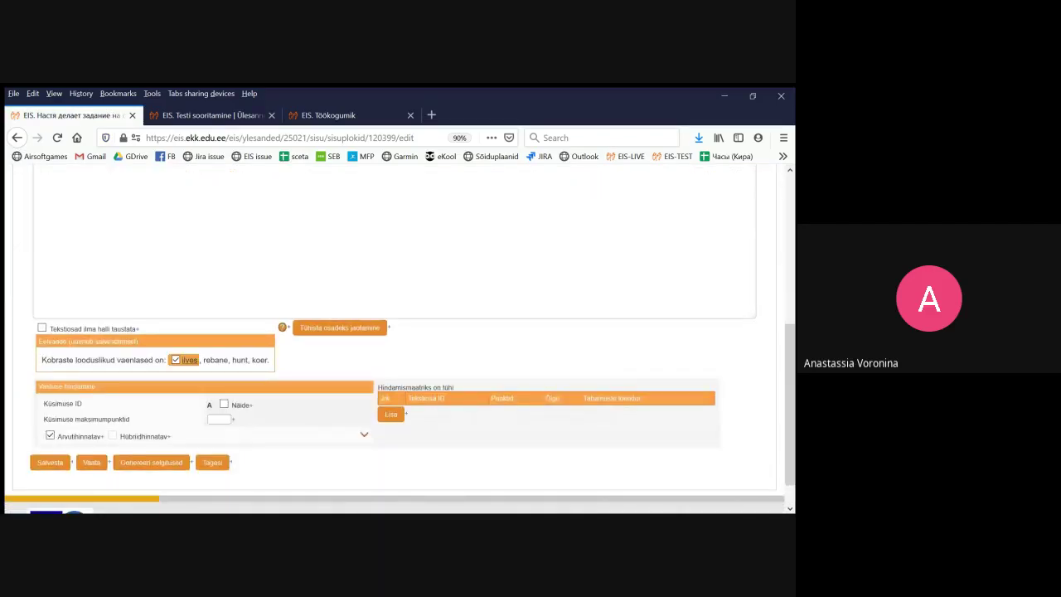
click(175, 360)
Turn off the checkbox or radio button display for the text part "ilves" and save the part
scroll(176, 359, up, 4)
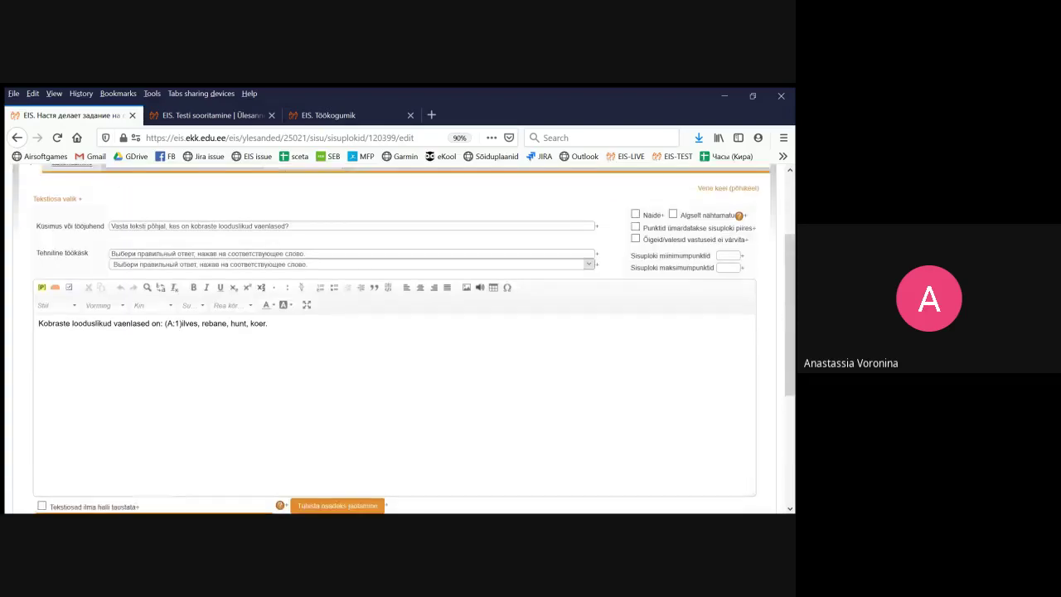
double_click(177, 323)
click(206, 358)
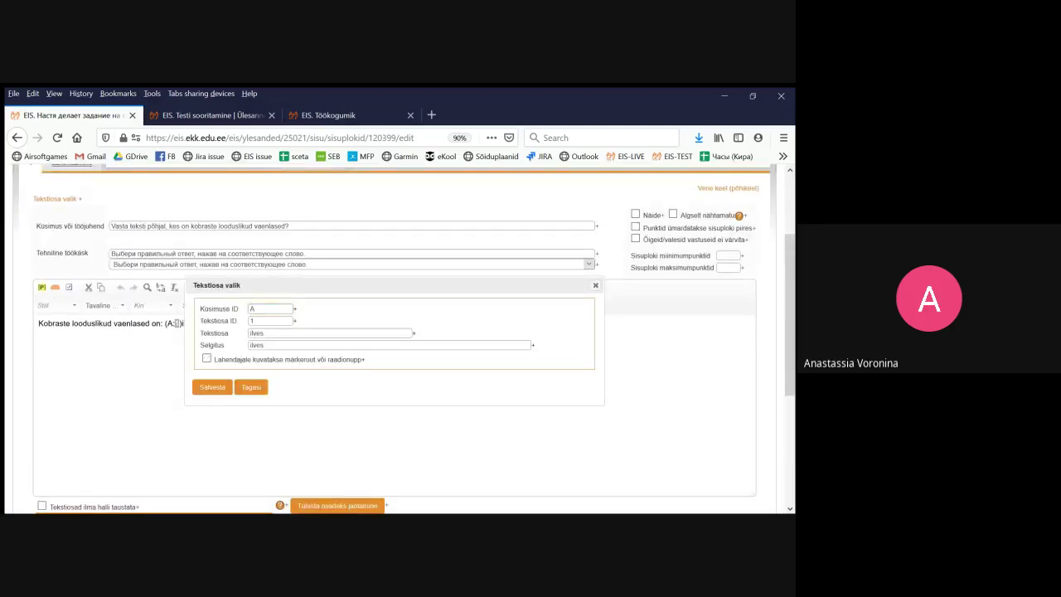
click(212, 387)
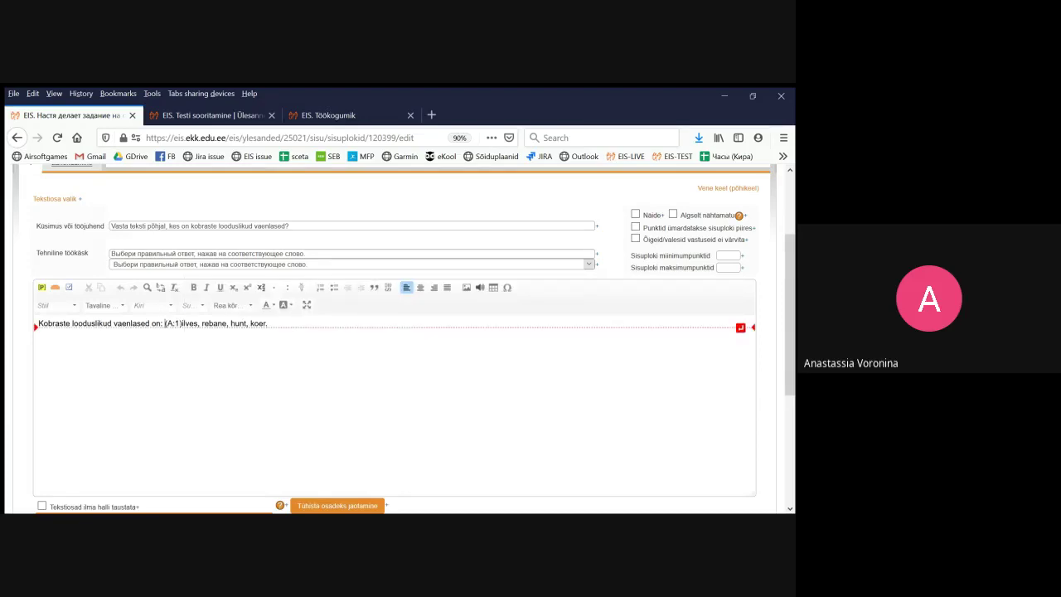
Mark the word "rebane" as a selectable text part without a displayed checkbox or radio button
double_click(214, 323)
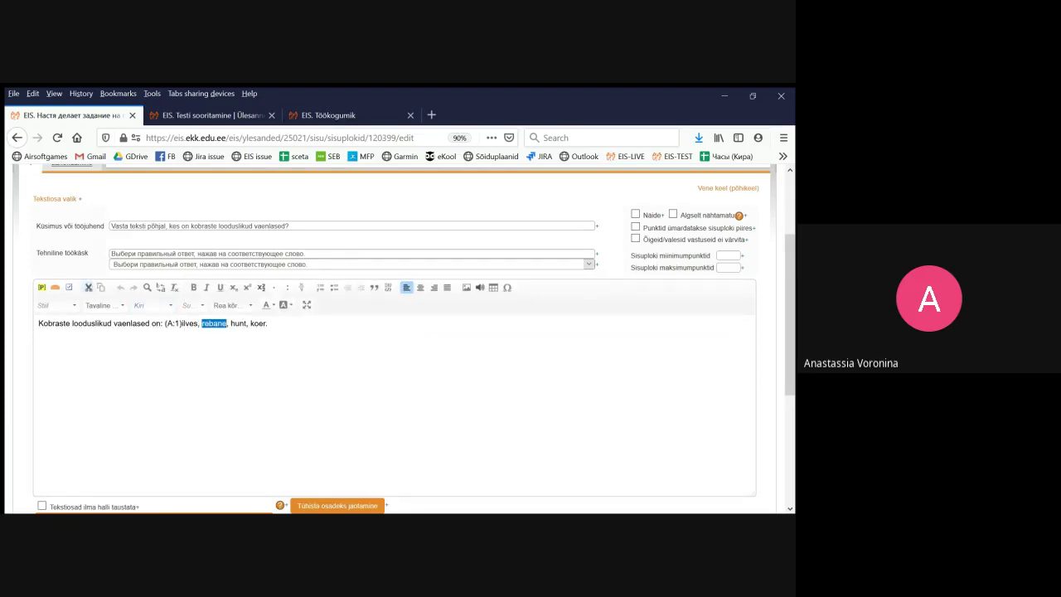
click(69, 287)
click(206, 358)
click(212, 387)
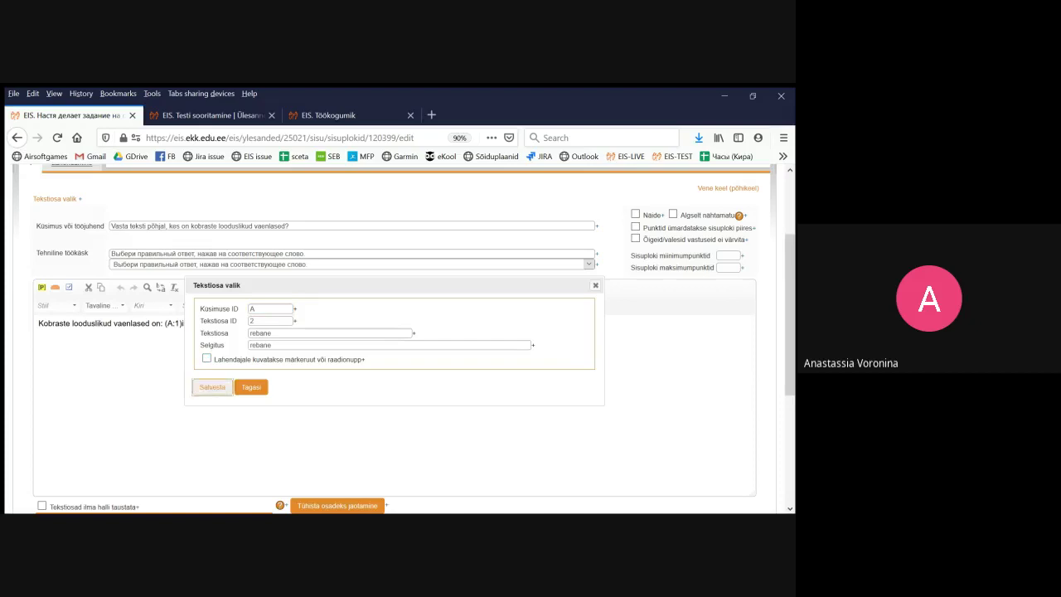
click(212, 387)
Open the Tekstiosa valik settings for the word "hunt" in the answer sentence
double_click(254, 323)
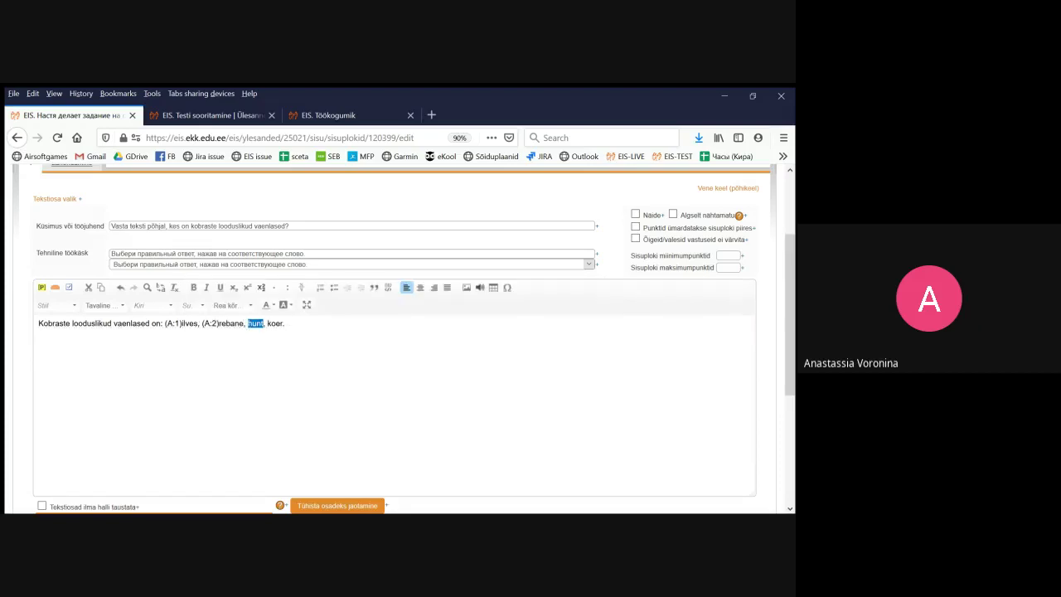
click(69, 286)
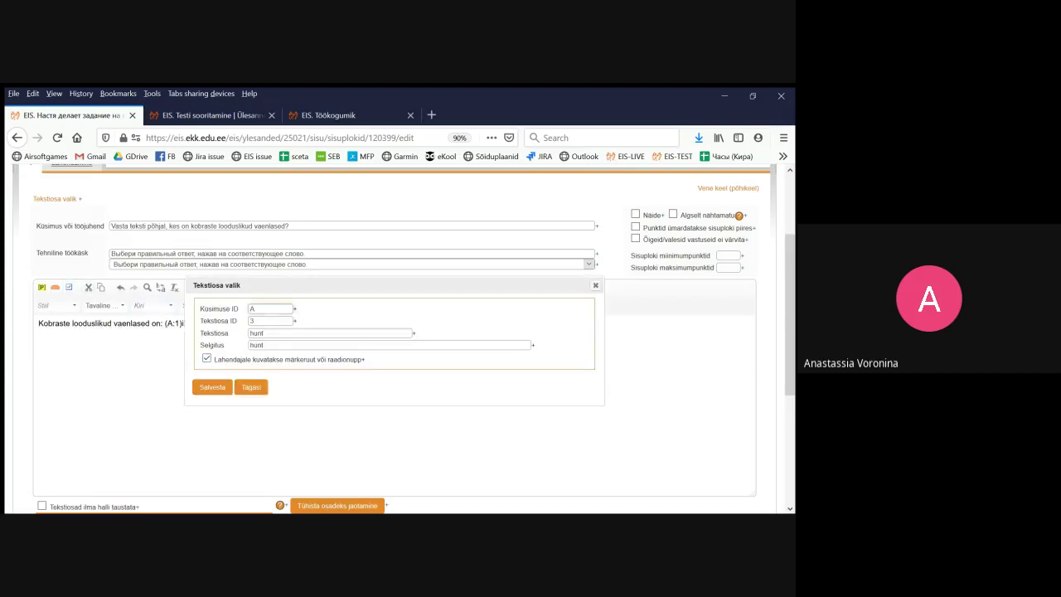
Store "hunt" as text part 3 and mark "koer." as text part 4 of question A, saving the content block
click(212, 387)
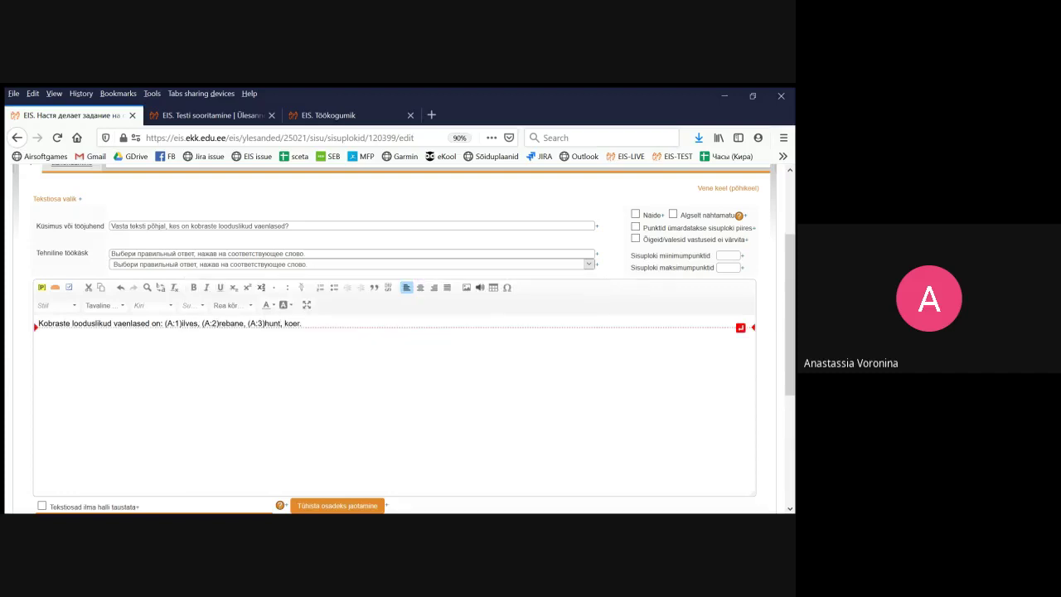
drag(304, 324, 284, 324)
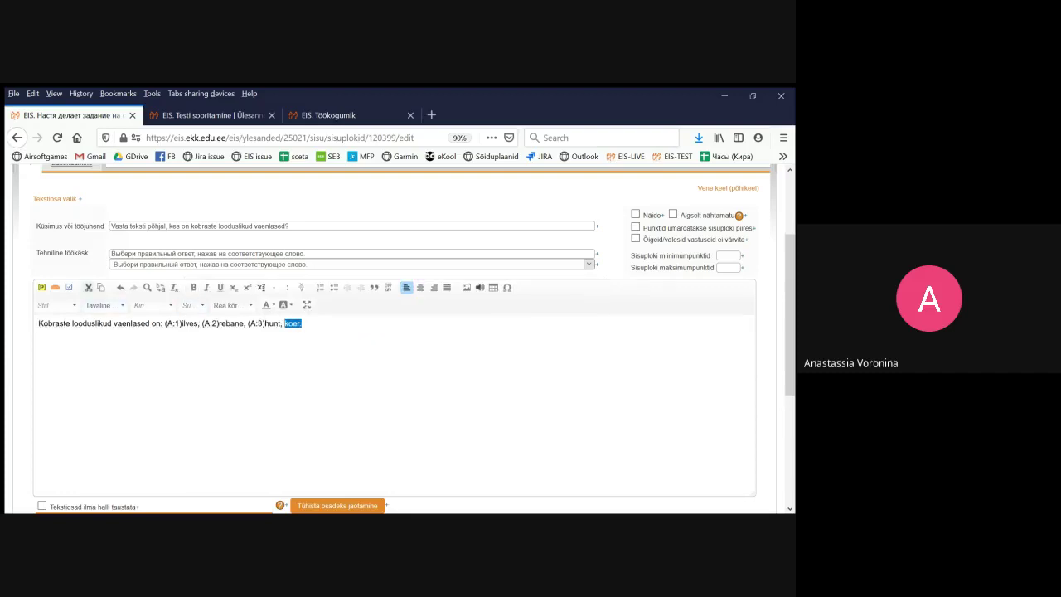
click(69, 287)
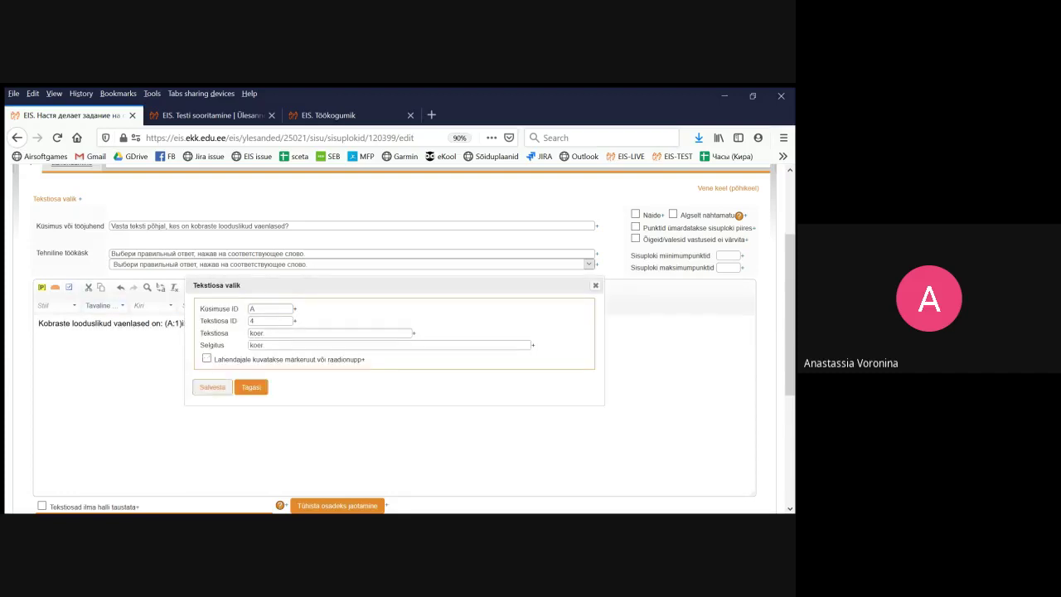
click(212, 387)
scroll(398, 348, down, 5)
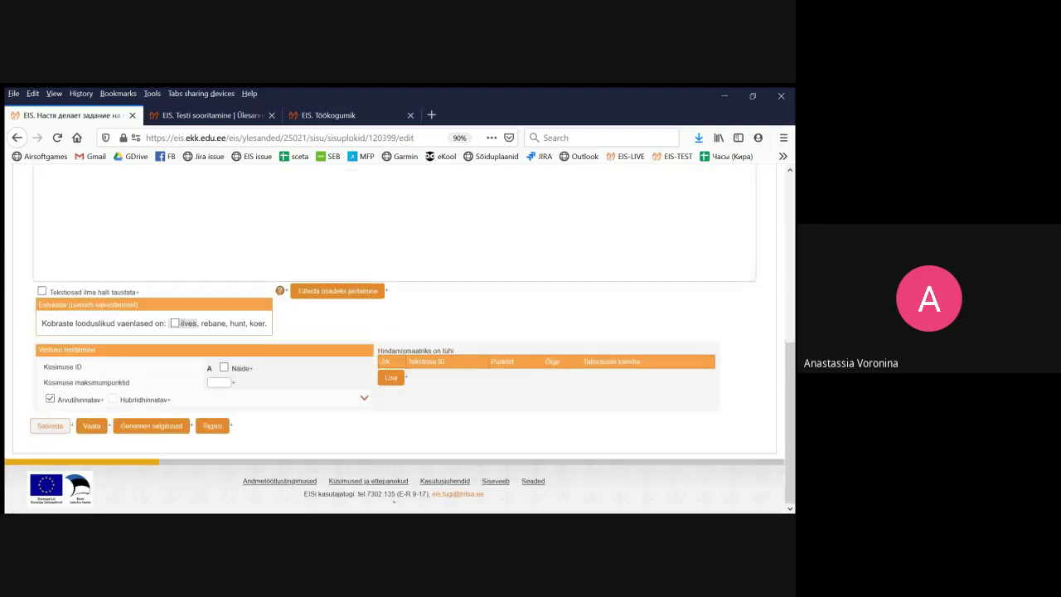
click(50, 426)
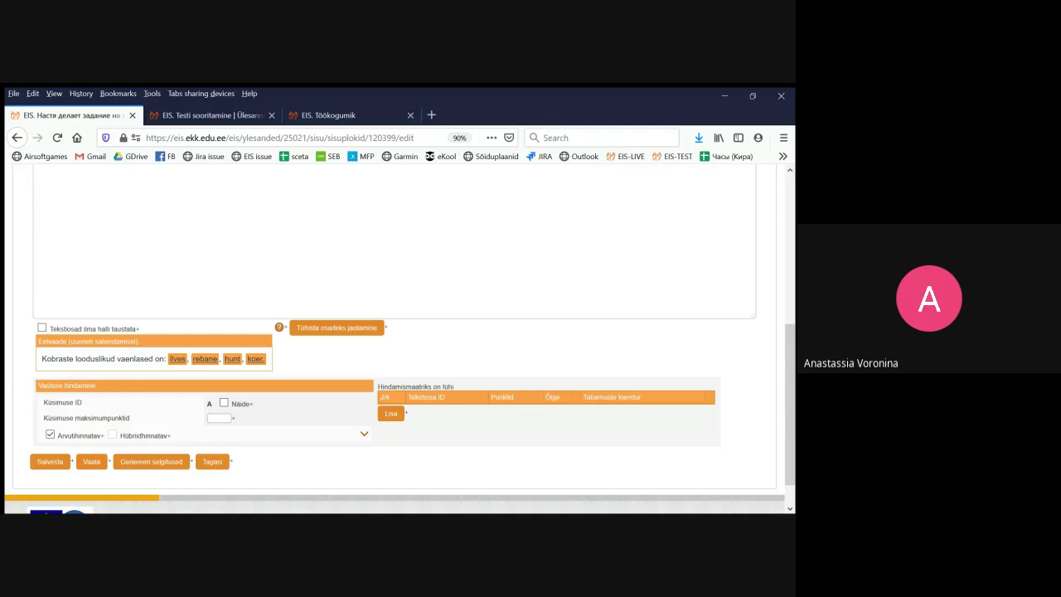
Add a scoring row for text part 1 (ilves), limit the maximum number of choices to 1, and save the block
click(391, 413)
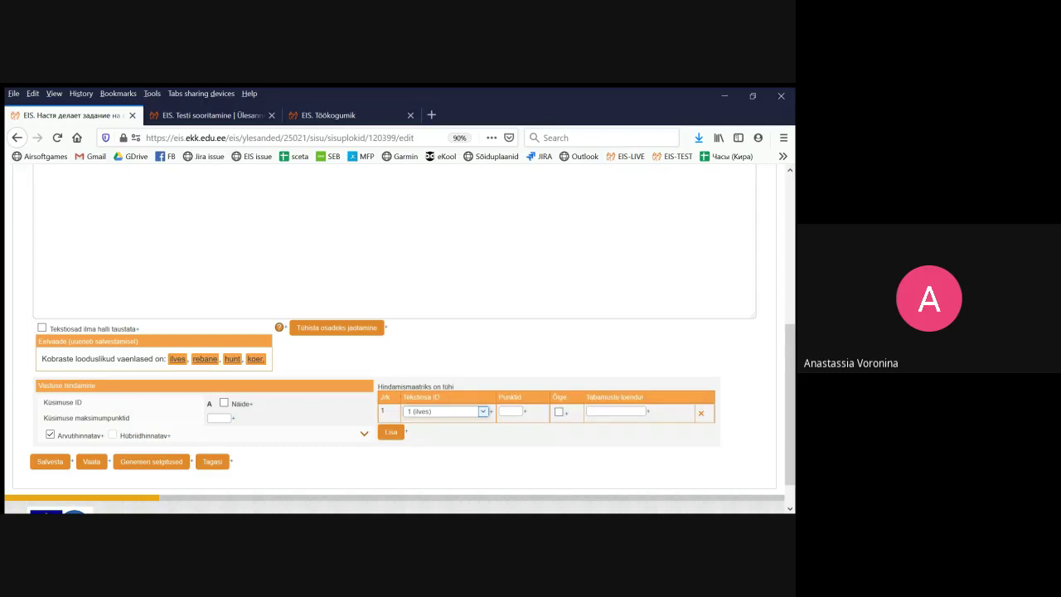
click(364, 433)
scroll(364, 434, down, 2)
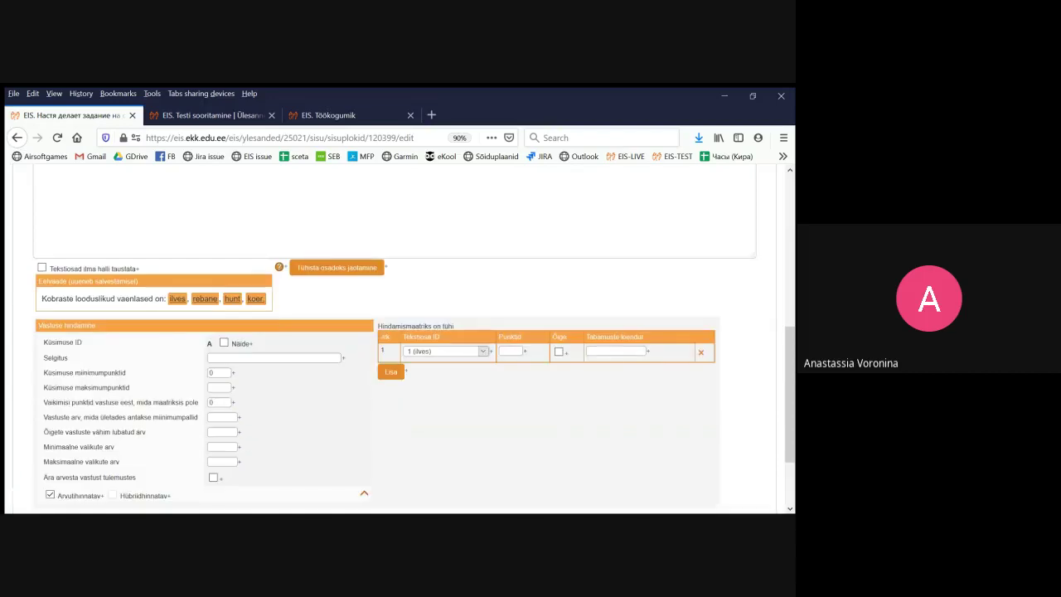
scroll(209, 402, down, 2)
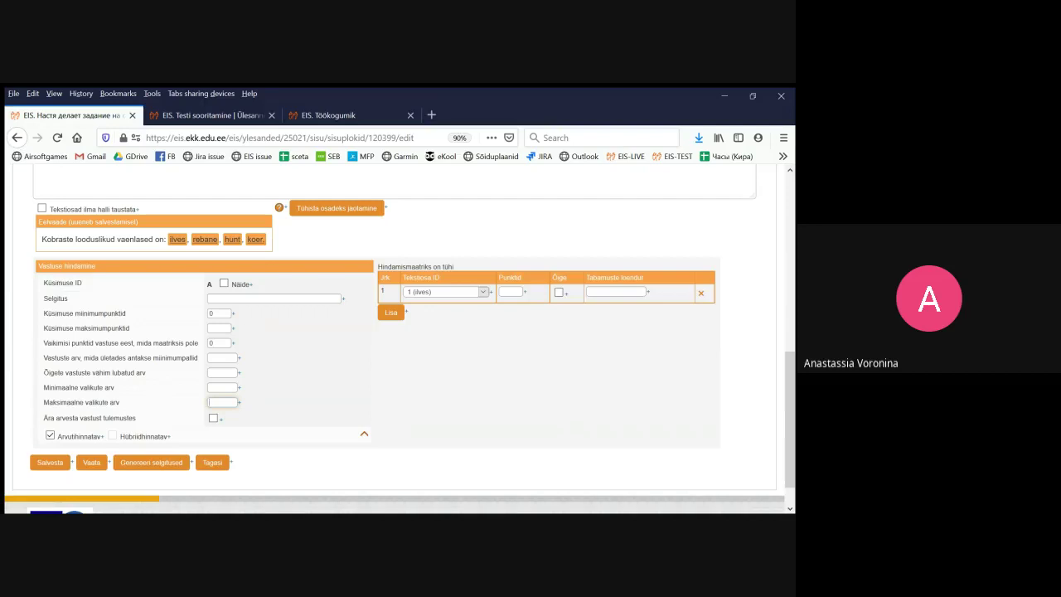
text(1)
click(50, 462)
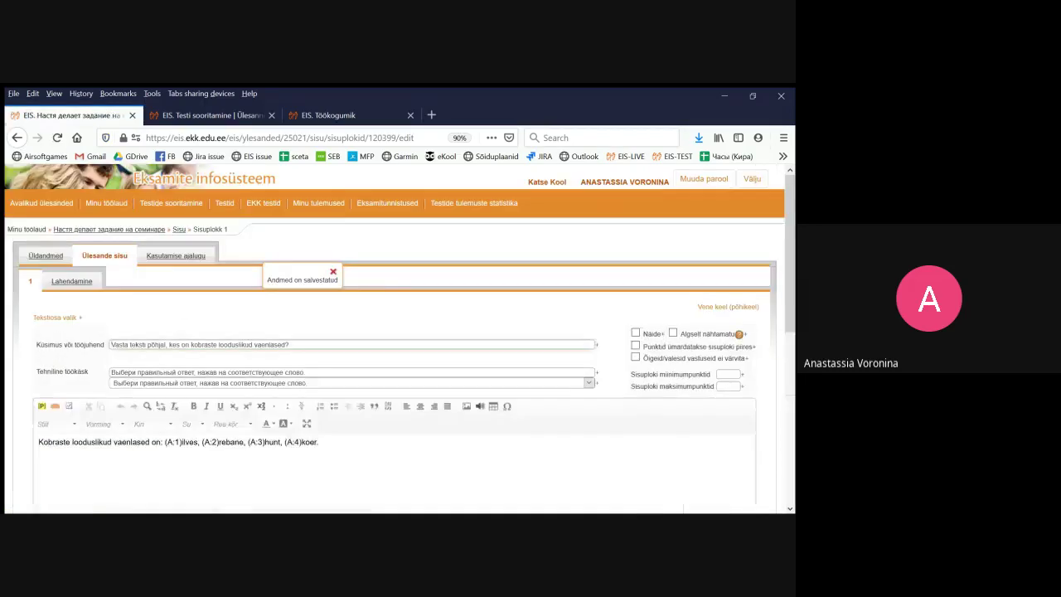
Test the question in the solving view by choosing the words ilves, rebane, hunt and koer one after another
click(73, 280)
scroll(73, 280, down, 2)
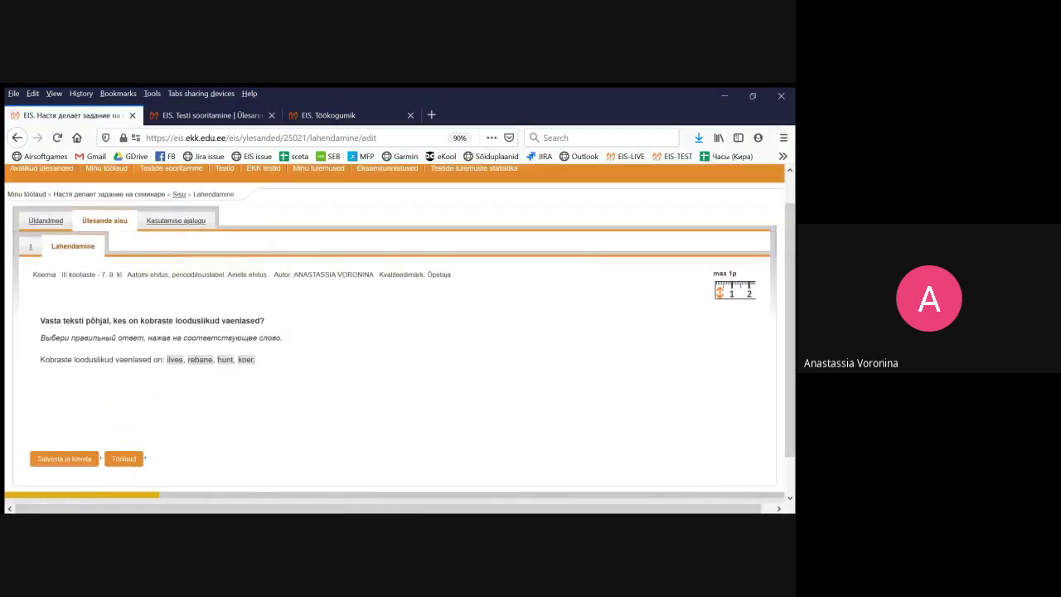
click(175, 359)
click(201, 358)
click(226, 360)
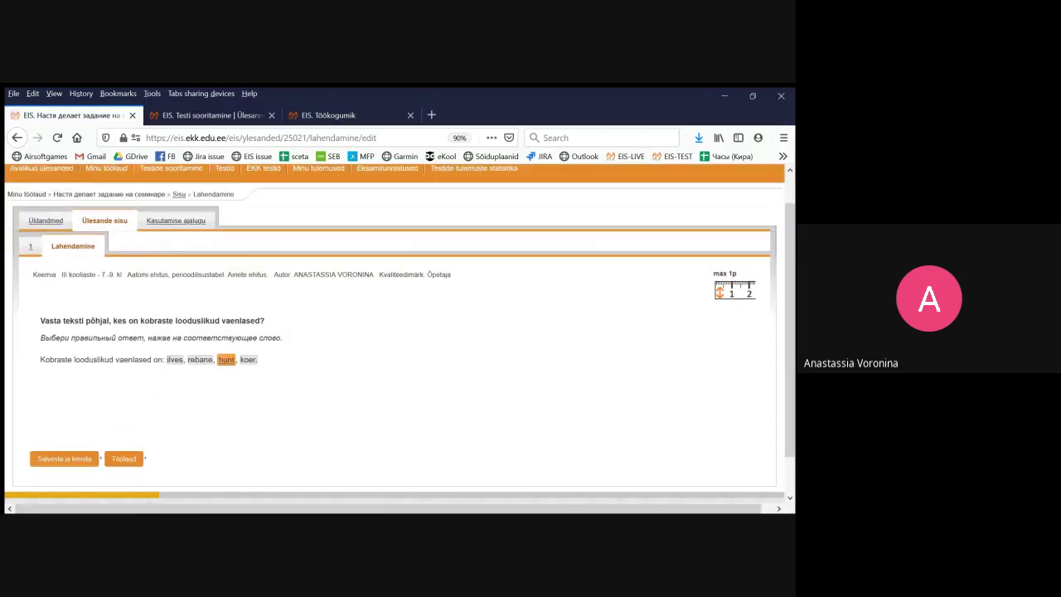
click(247, 359)
click(175, 360)
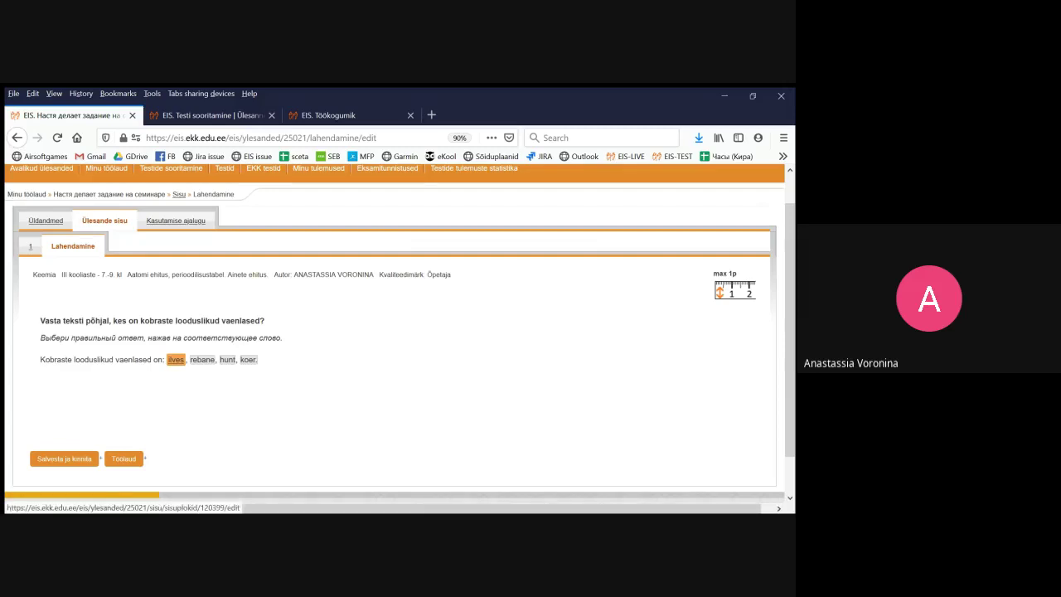
Replace the content block's sentence with the full beaver text copied from Ülesanne 2 in the open test
click(31, 246)
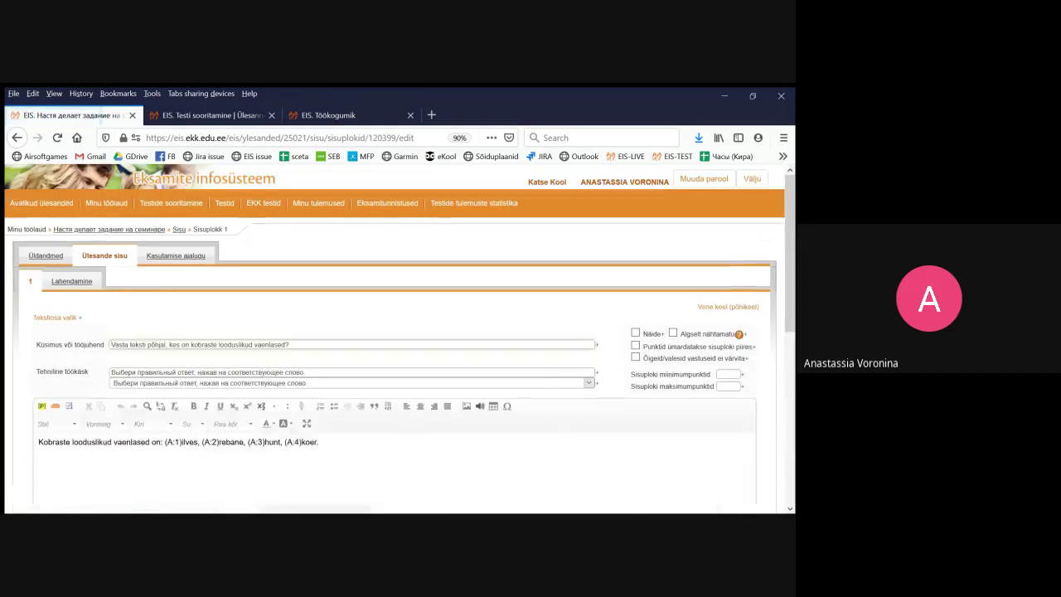
scroll(398, 338, down, 4)
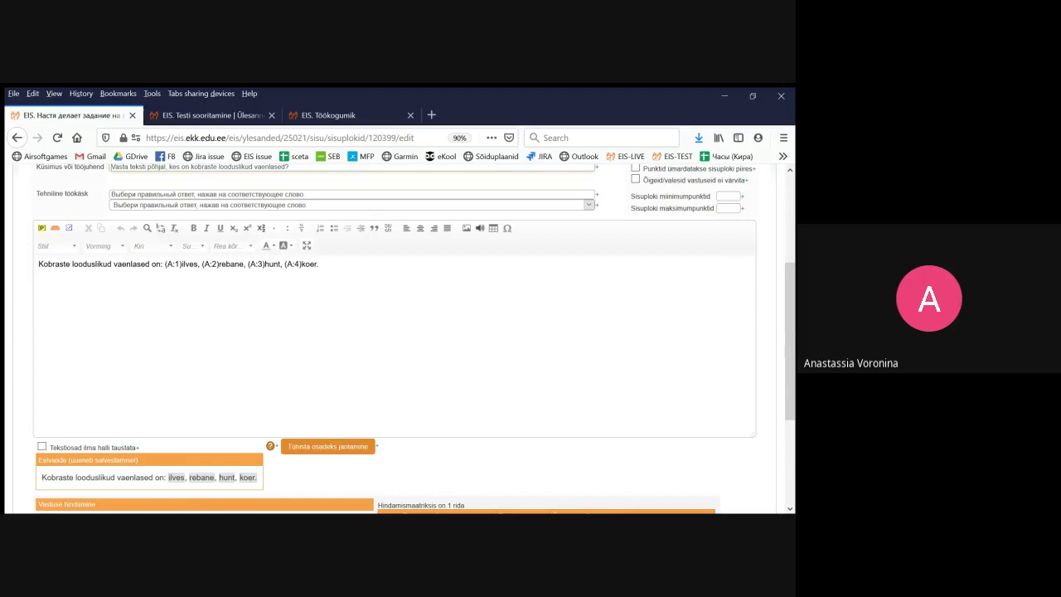
key(ctrl+Tab)
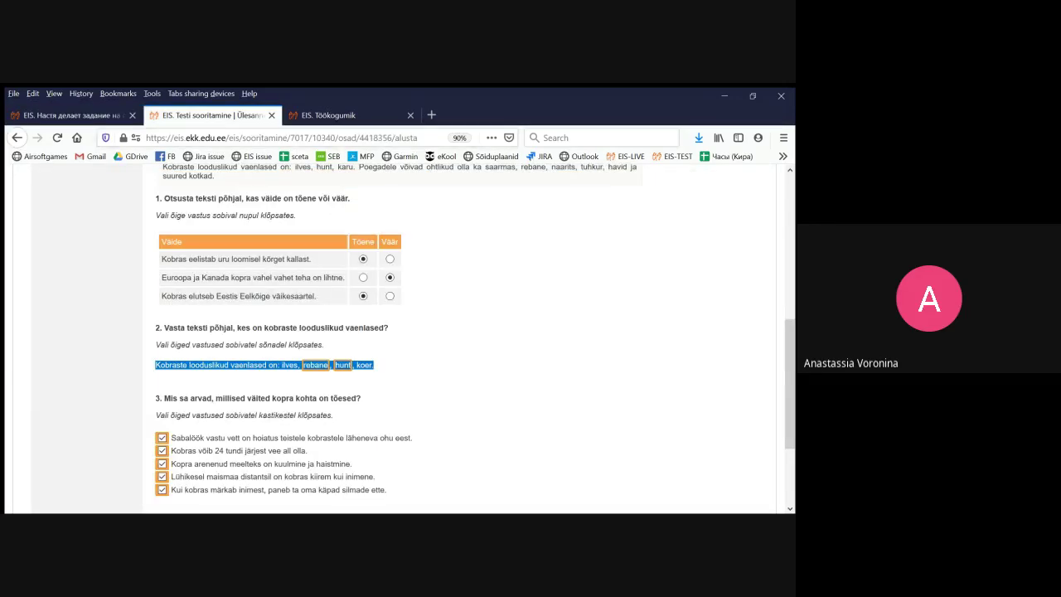
scroll(332, 348, up, 4)
drag(218, 355, 164, 339)
key(ctrl+c)
scroll(181, 226, up, 4)
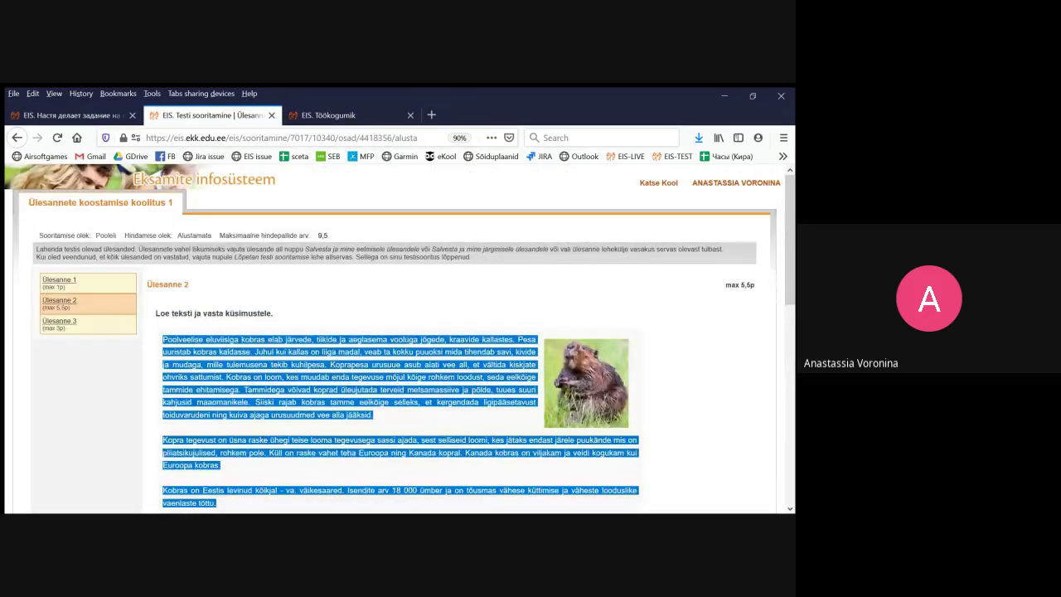
click(73, 115)
drag(323, 264, 38, 264)
key(ctrl+v)
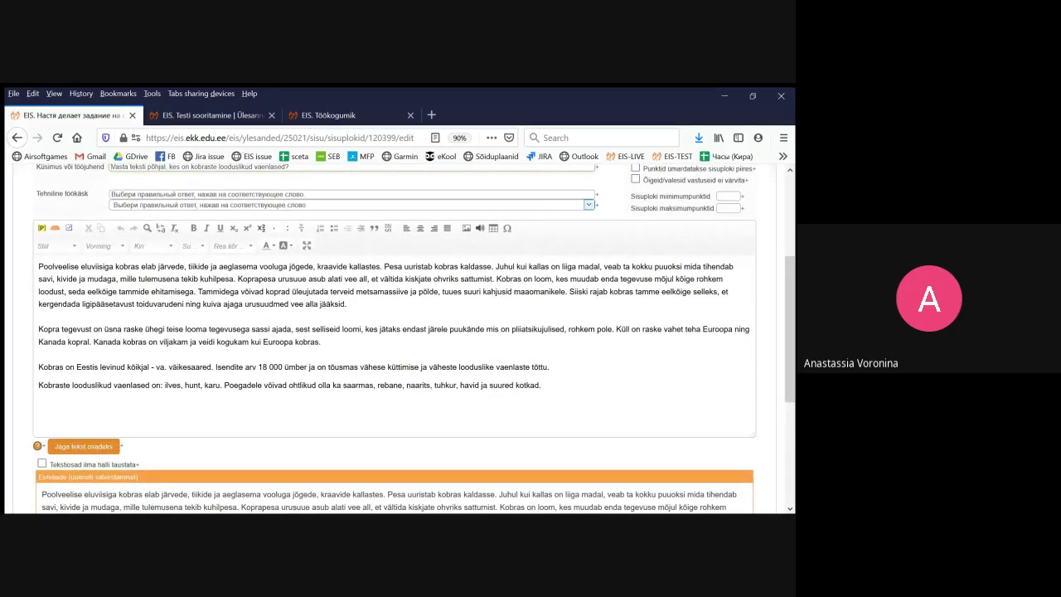
Divide the beaver text into text parts by sentences (Laused) under question ID A
drag(81, 267, 113, 267)
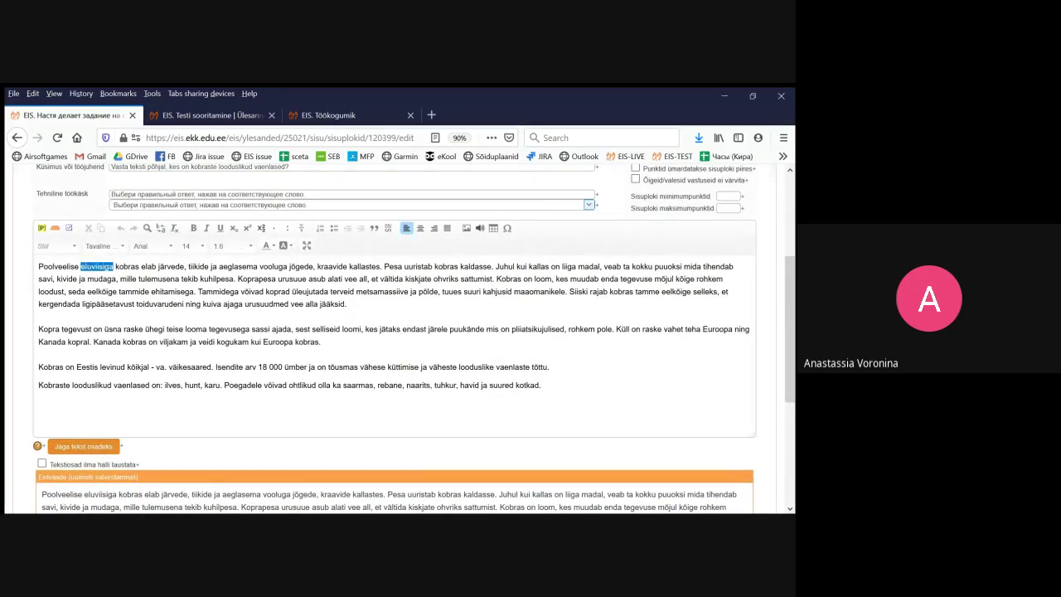
click(83, 445)
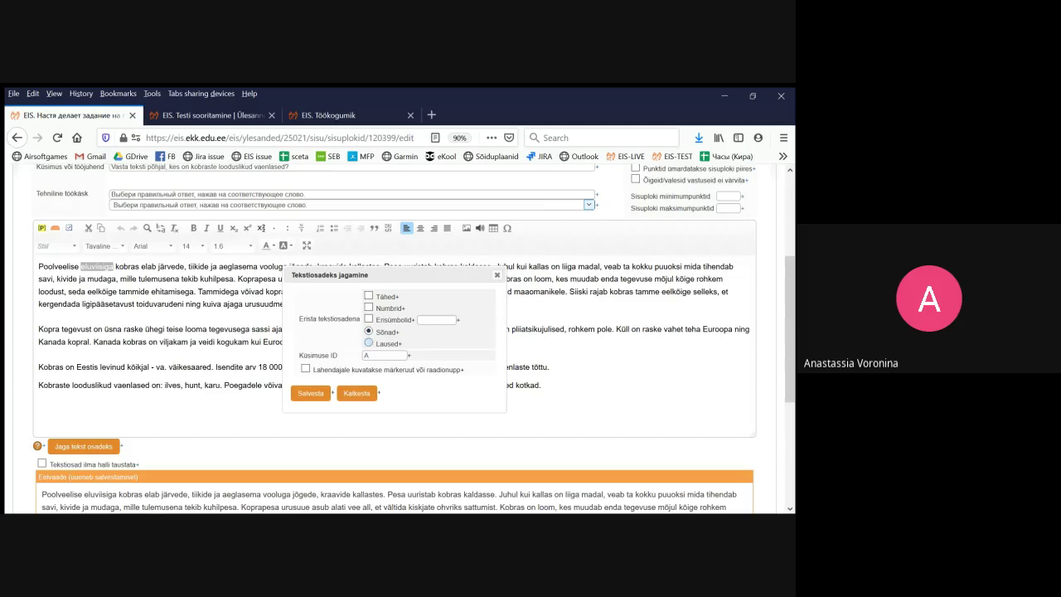
click(369, 342)
click(310, 393)
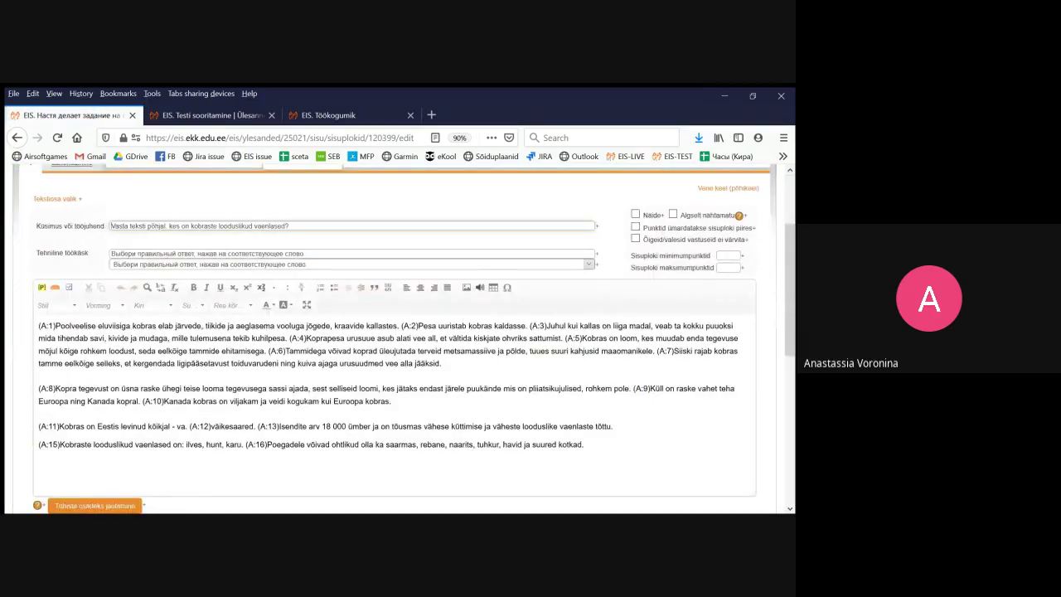
Check where the sentence parts split around "va. väikesaared" and try out sentence selection in the preview
scroll(398, 338, down, 2)
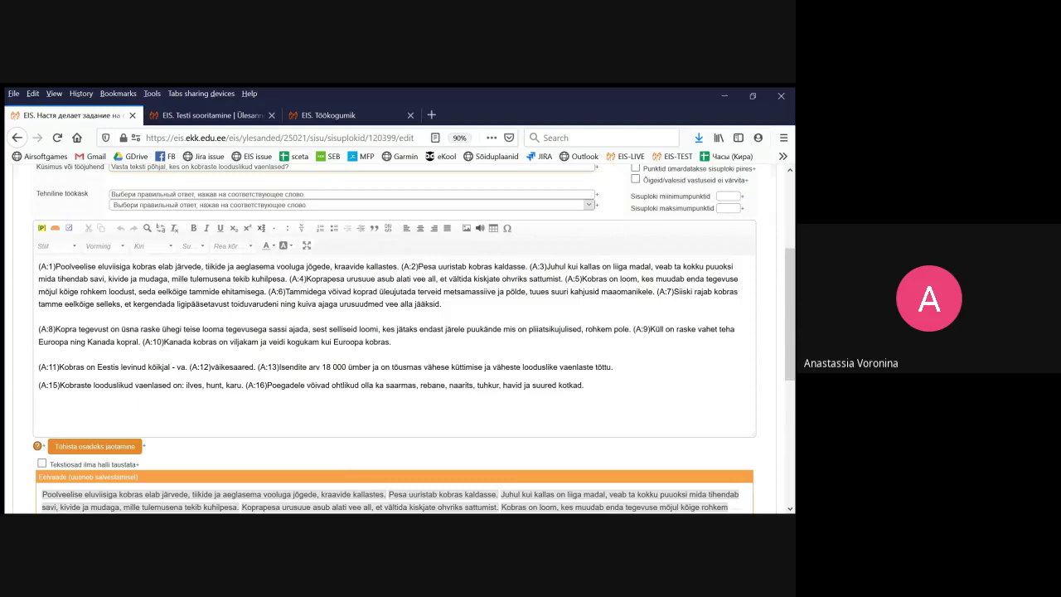
drag(171, 367, 259, 366)
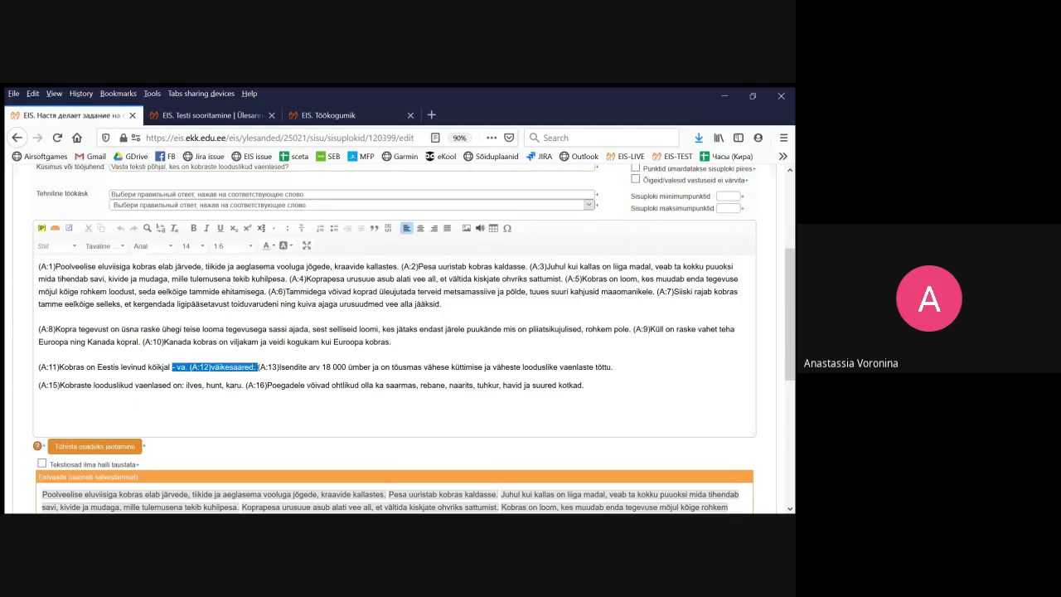
click(348, 404)
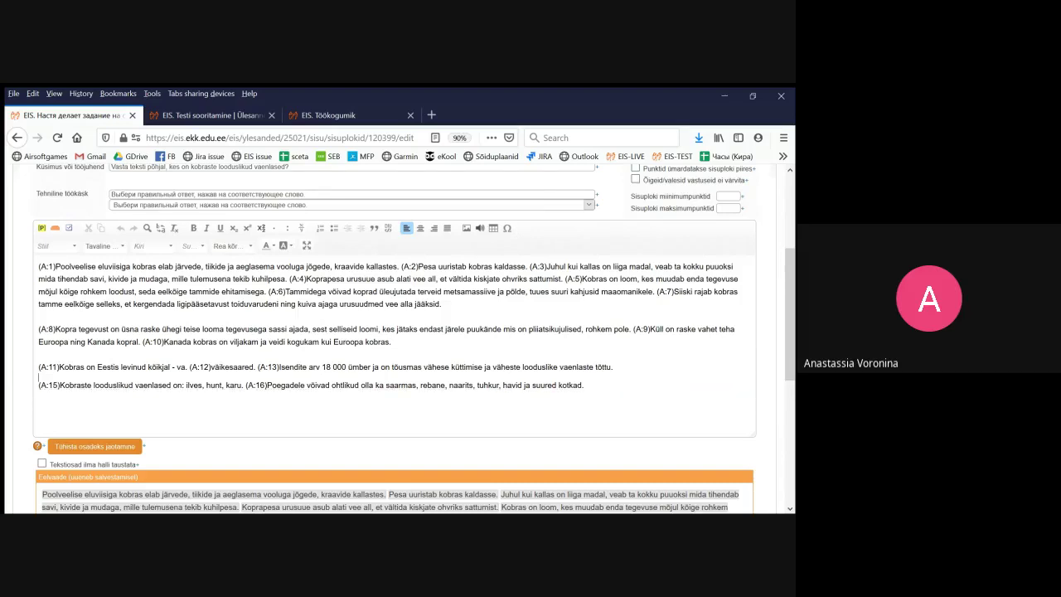
scroll(397, 340, down, 3)
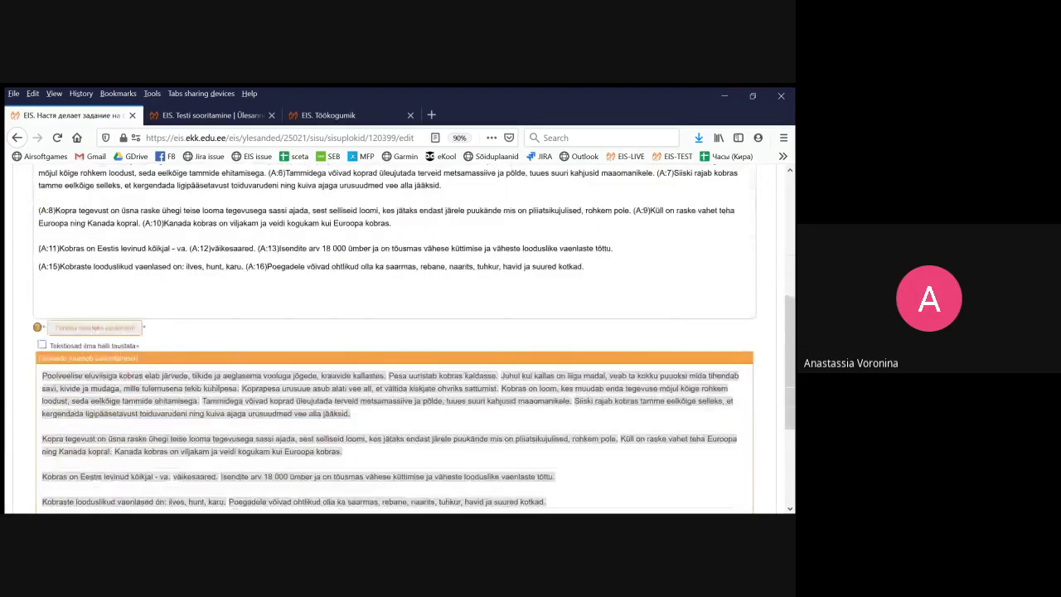
scroll(397, 340, down, 3)
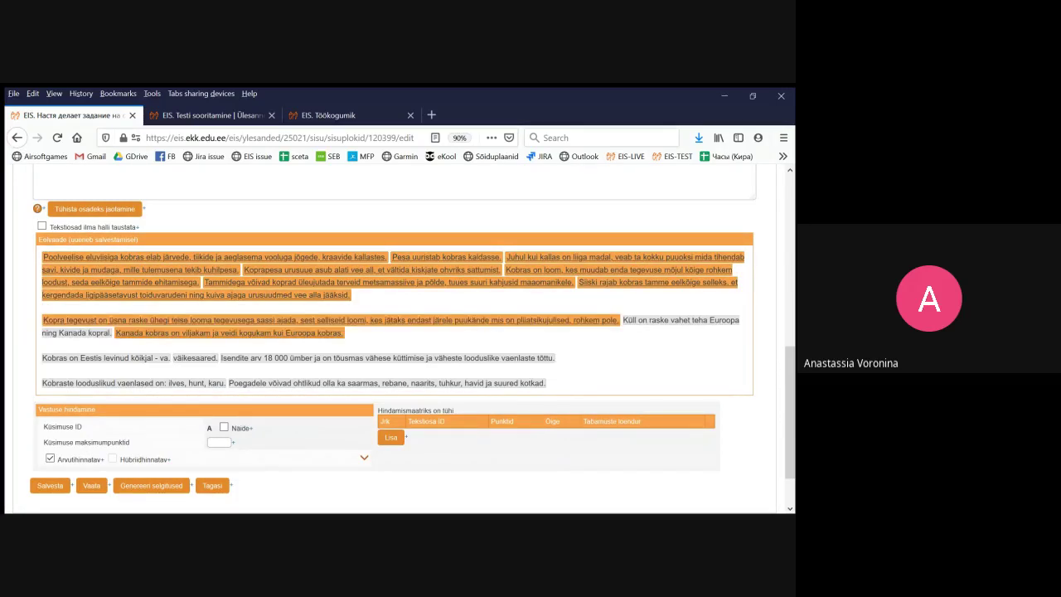
Cancel the division of the beaver text into sentence parts
scroll(393, 340, up, 3)
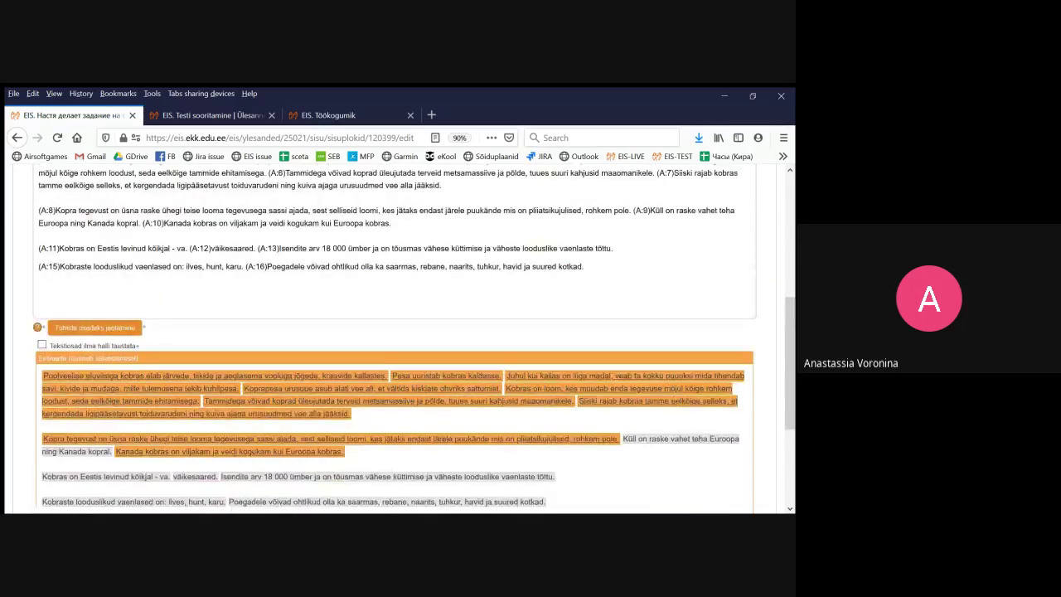
scroll(393, 340, up, 2)
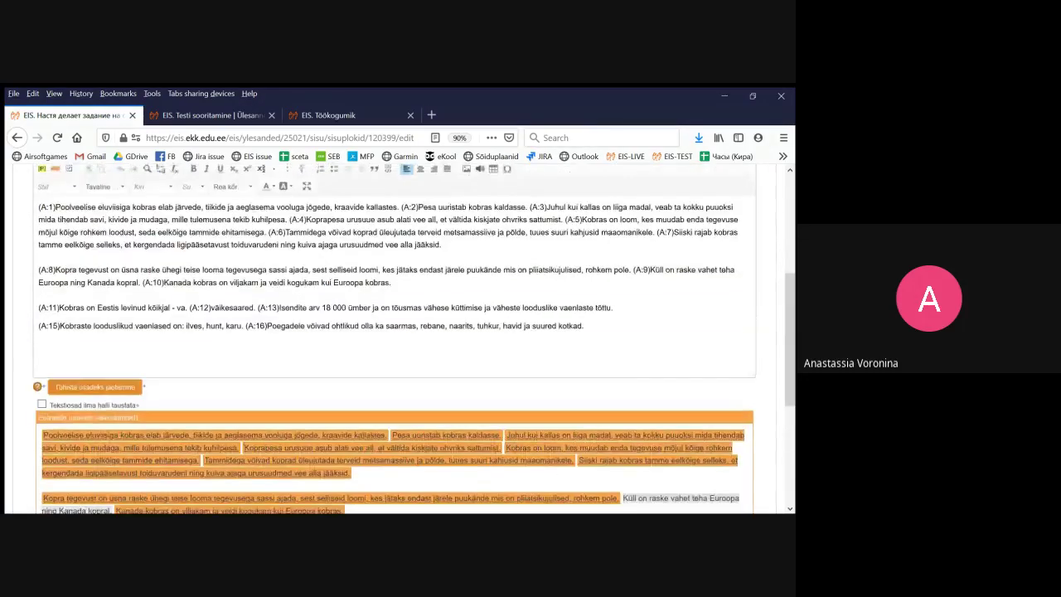
click(95, 387)
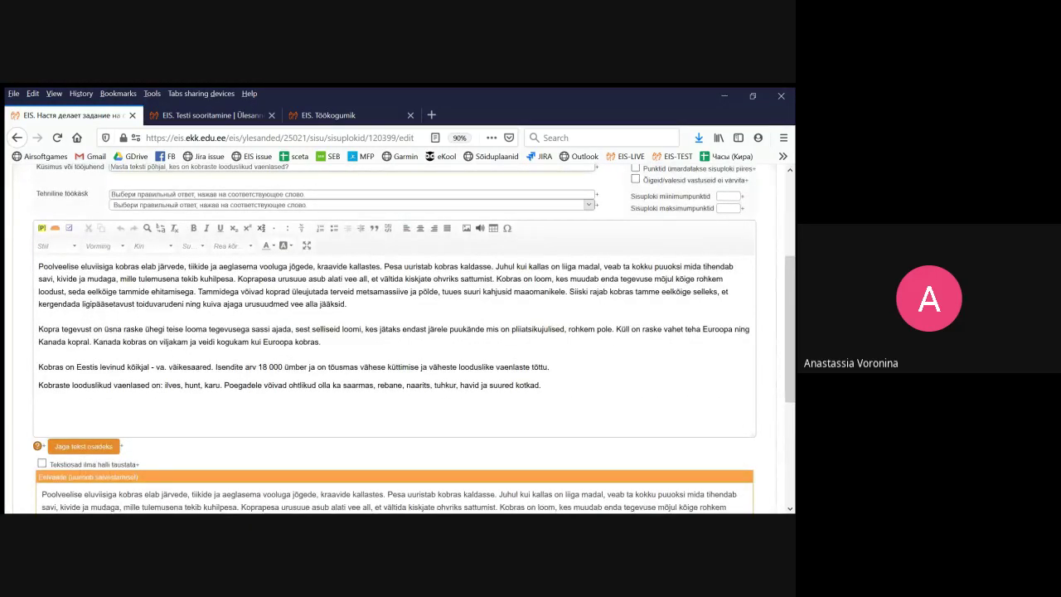
Divide the beaver text into text parts by words (Sõnad) under question ID A
click(82, 446)
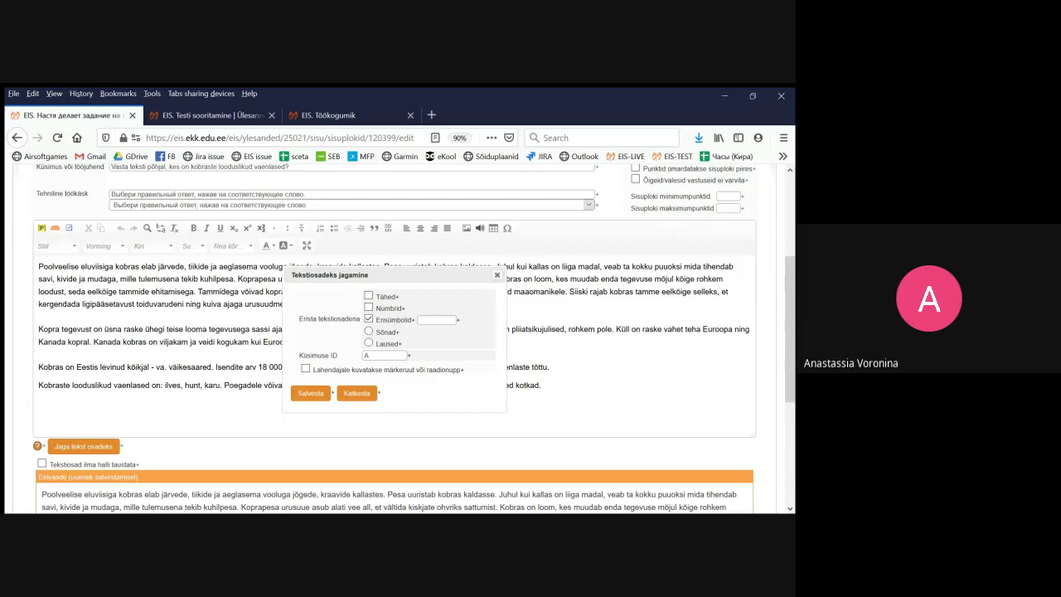
click(368, 331)
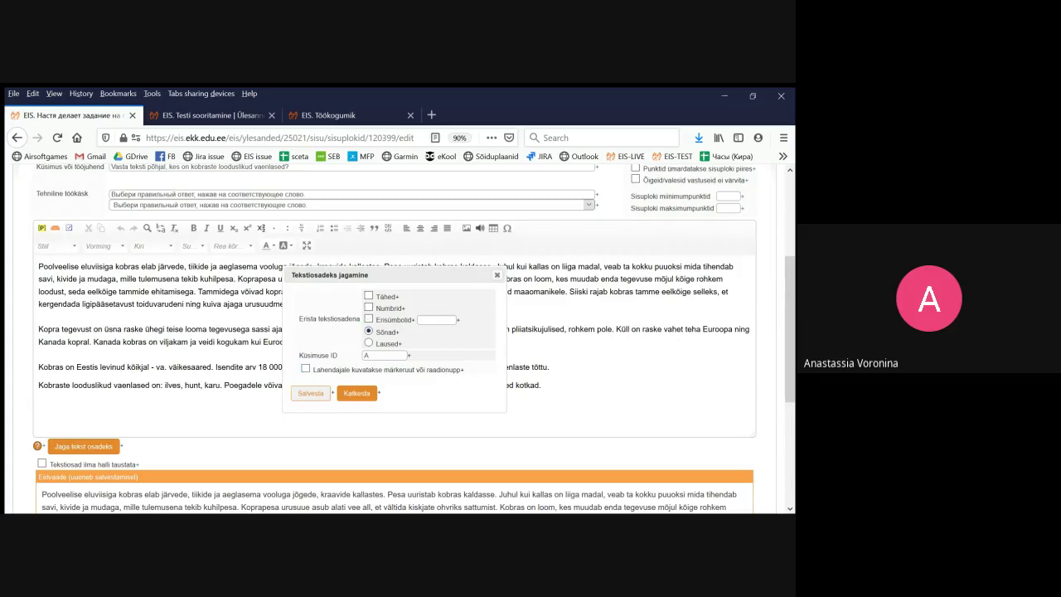
click(310, 393)
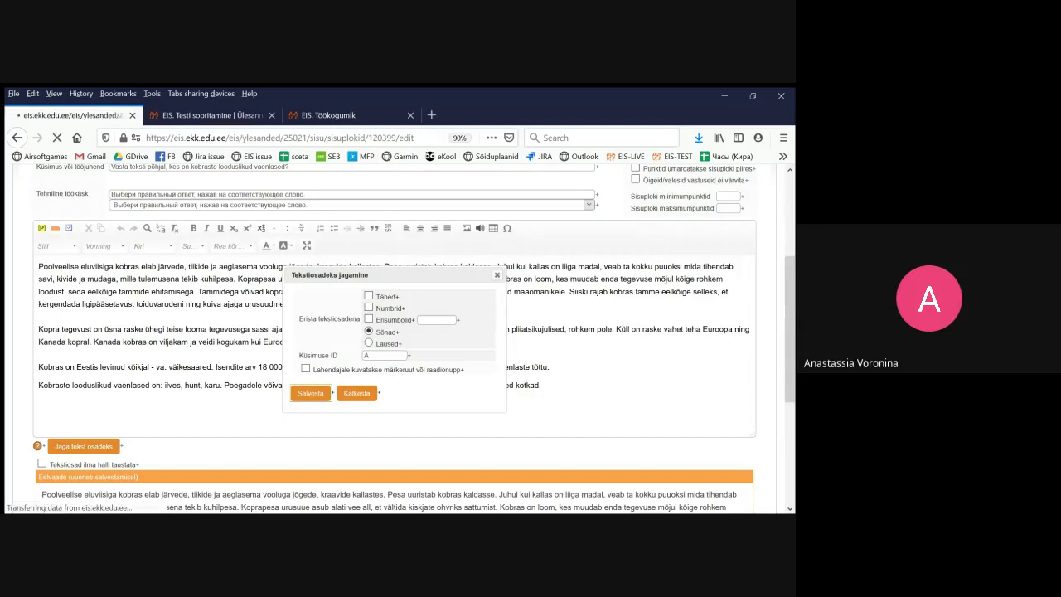
Examine the word-by-word division in the block preview and try selecting a single word
scroll(394, 331, down, 5)
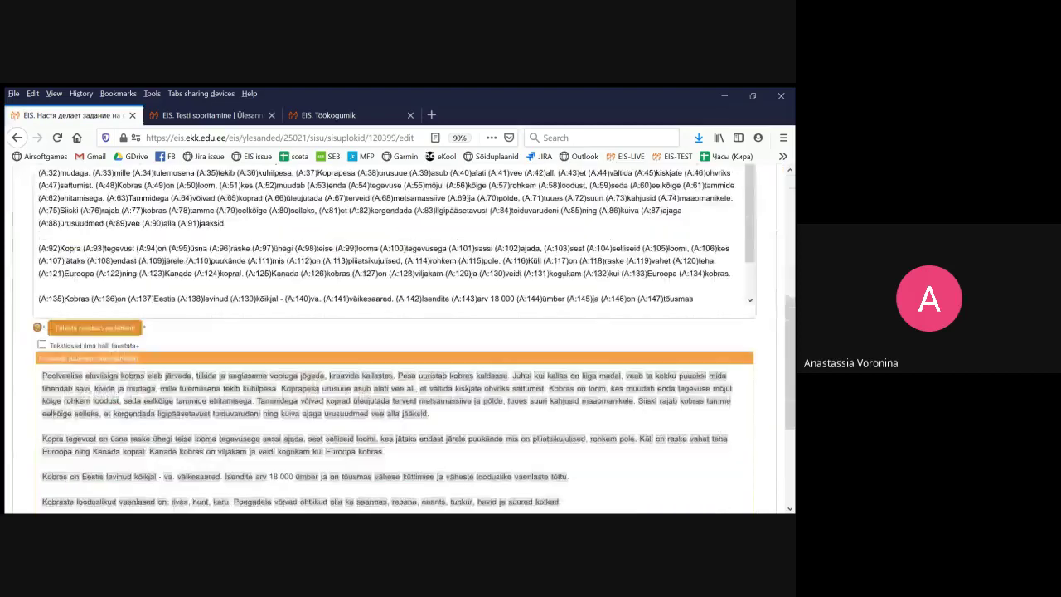
scroll(394, 331, up, 1)
scroll(395, 331, down, 3)
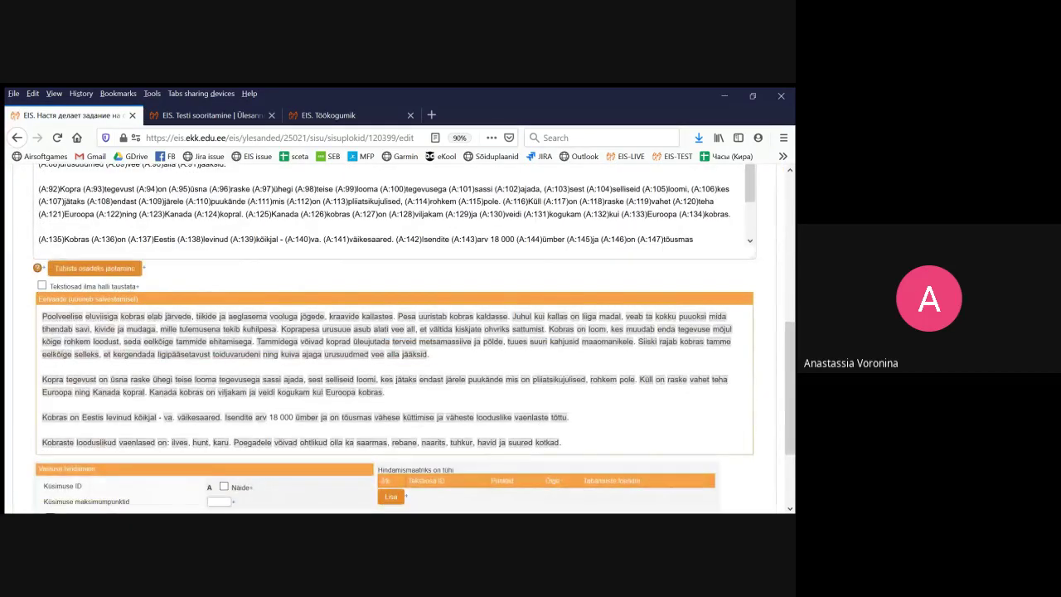
click(201, 329)
click(200, 329)
Save the content block with the word parts and open the task in the solving view
scroll(398, 336, down, 3)
click(50, 425)
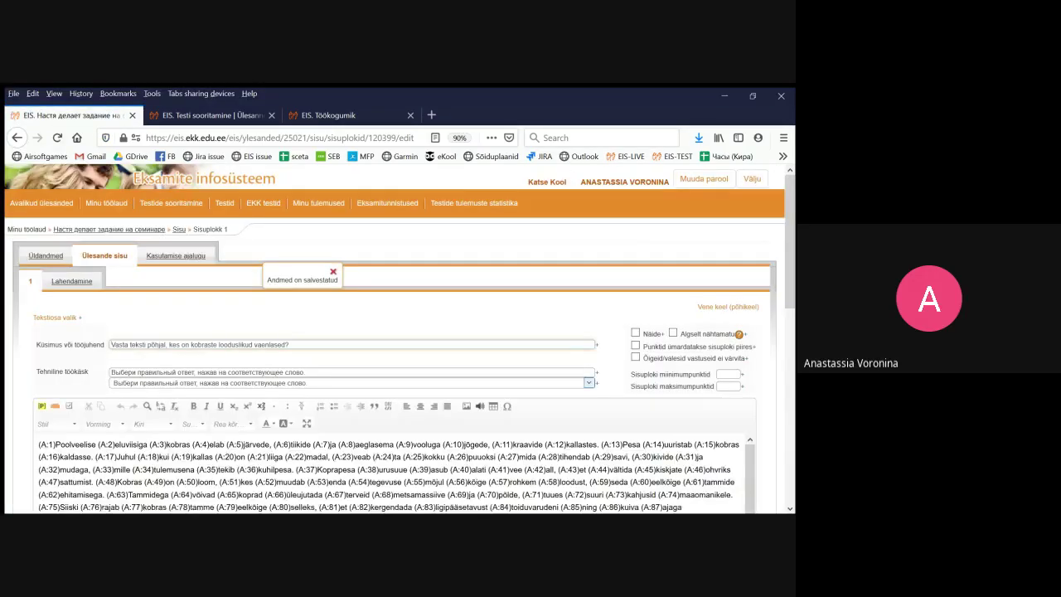
click(71, 281)
scroll(398, 337, down, 1)
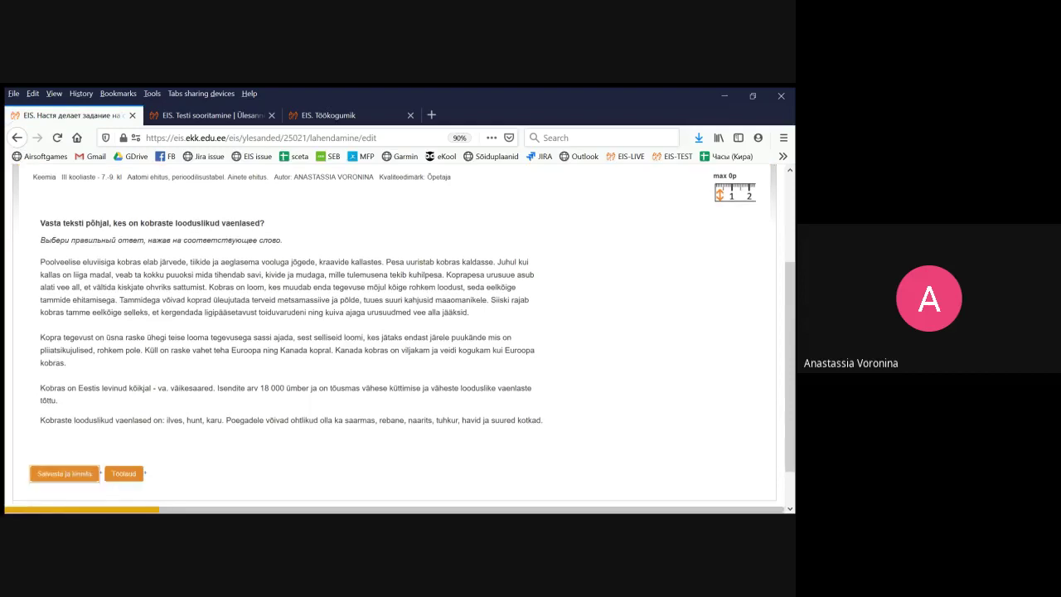
Try selecting individual words of the beaver text in the solving view, including kiskjate, Kobras, enda, tegevuse, kõige, rohkem and loodust
click(132, 260)
click(226, 260)
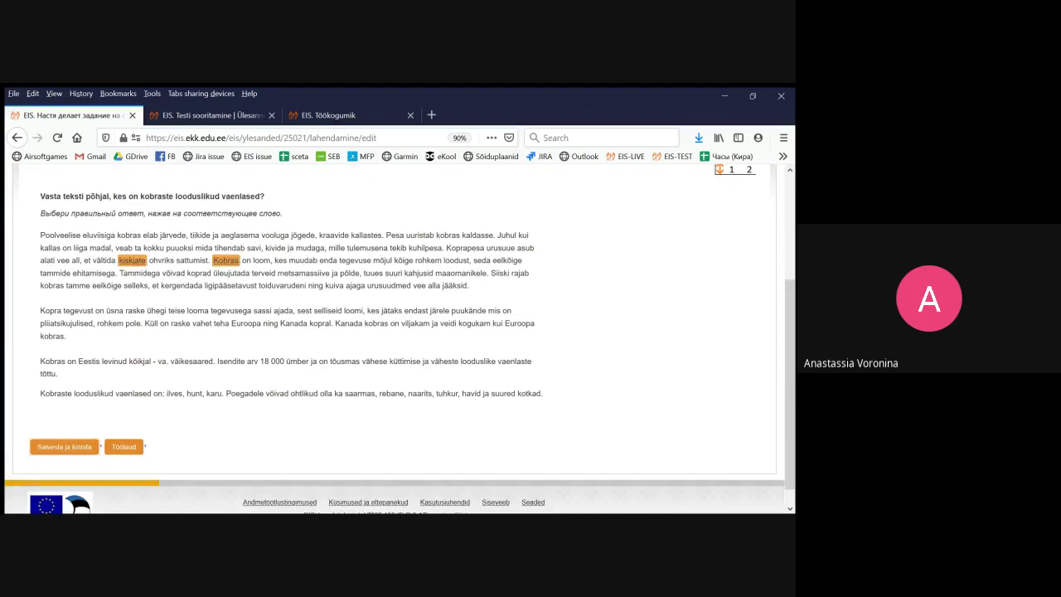
click(330, 260)
click(360, 261)
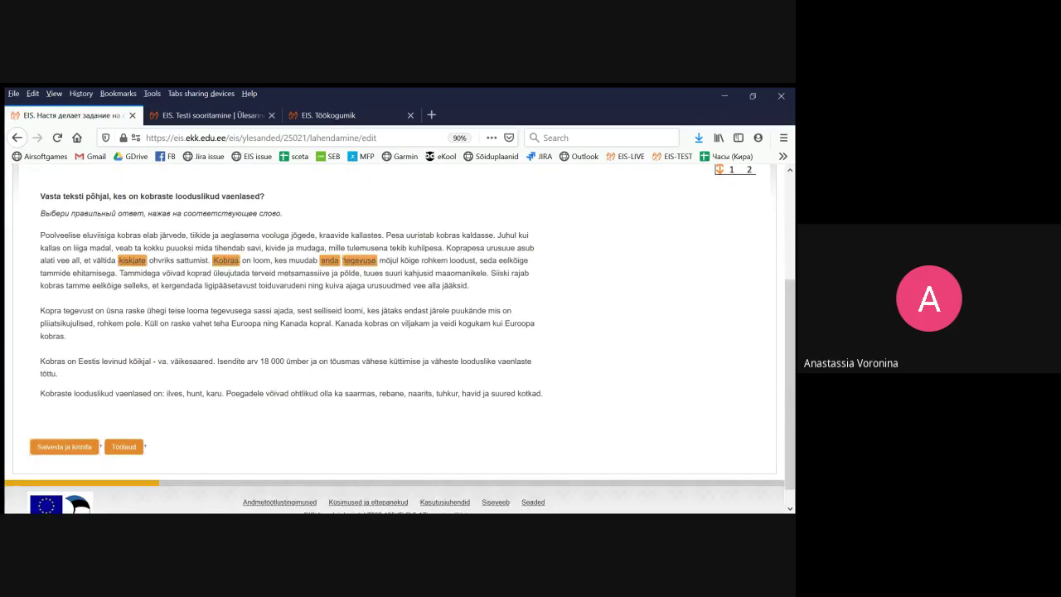
click(411, 260)
click(439, 261)
click(469, 260)
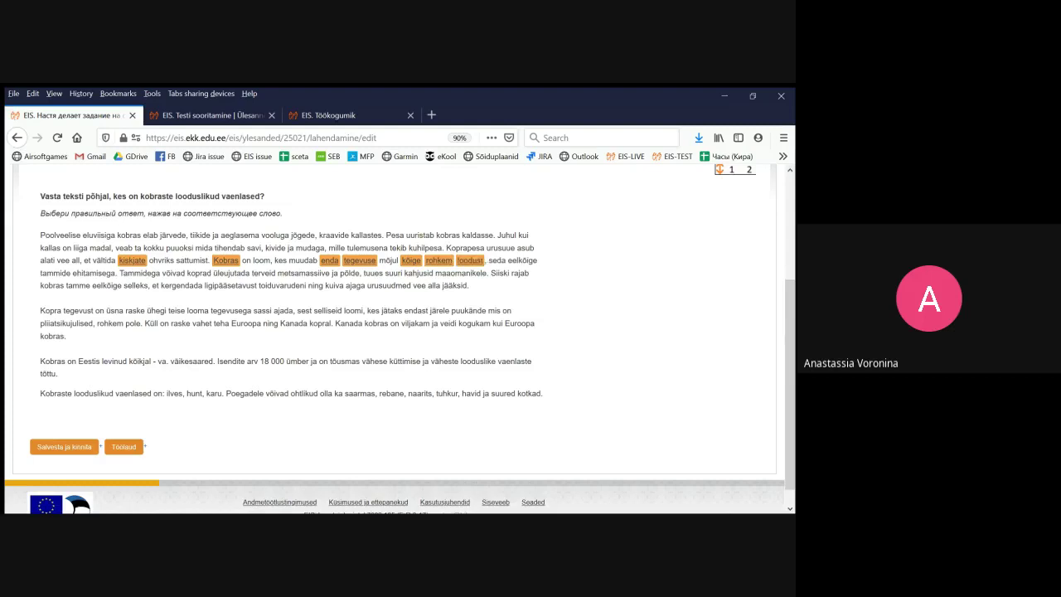
scroll(398, 338, up, 2)
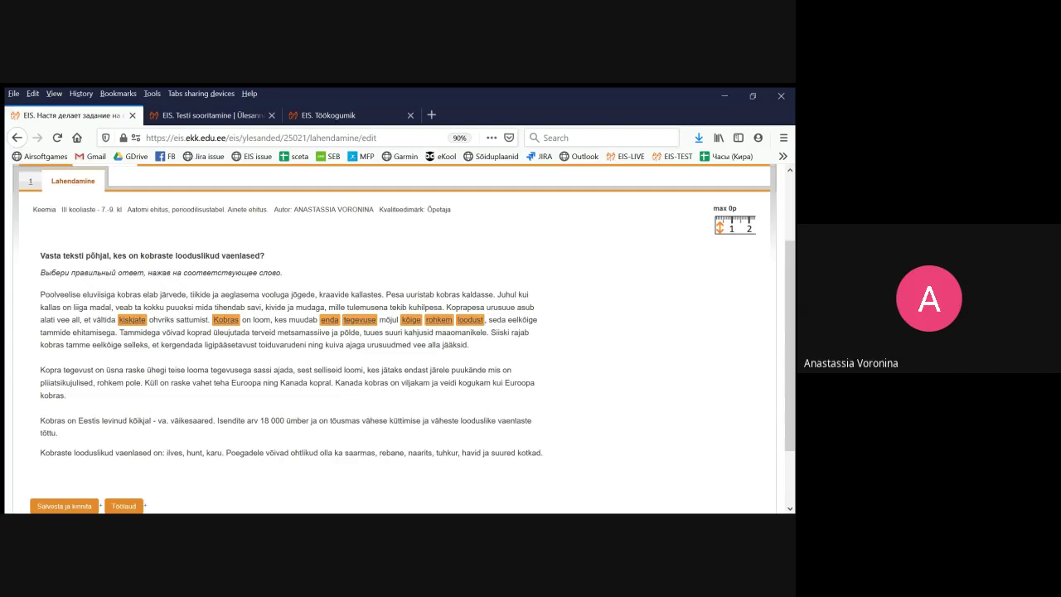
Return to editing content block 1 and try to cancel the division of the beaver text into word parts
click(64, 506)
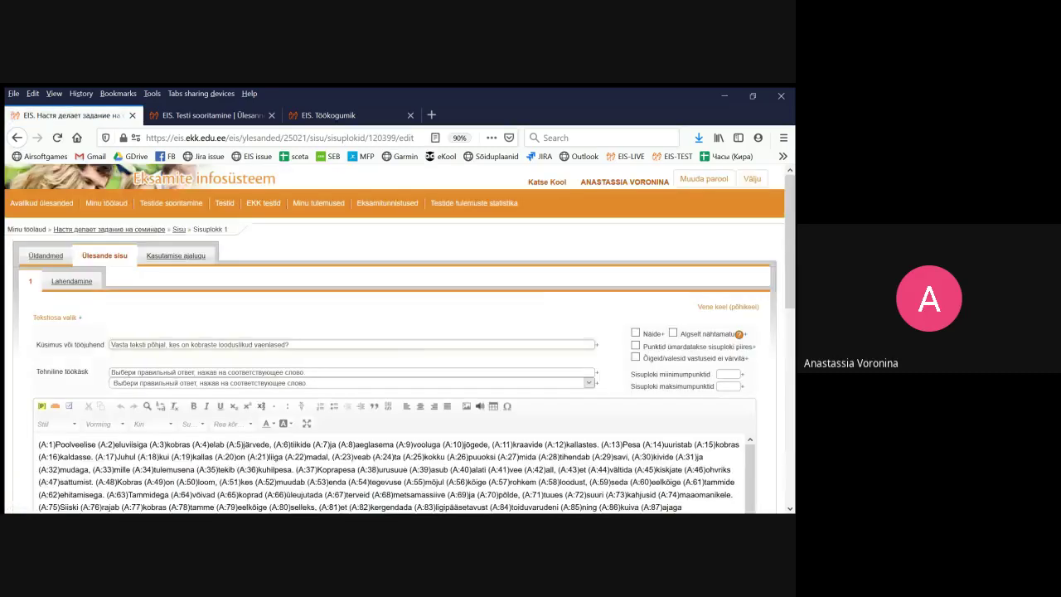
scroll(98, 387, down, 4)
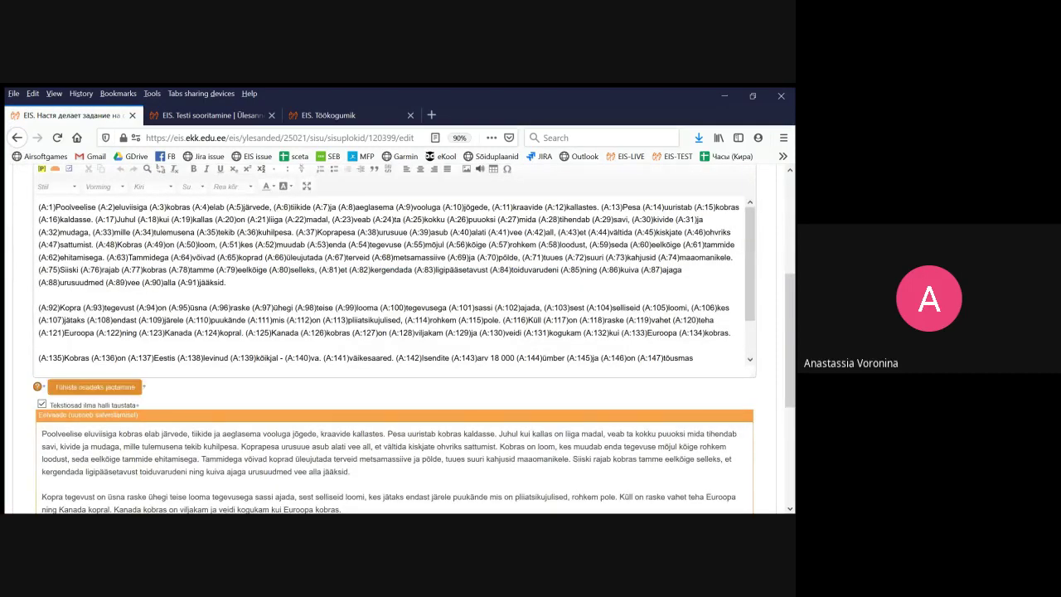
scroll(398, 331, down, 3)
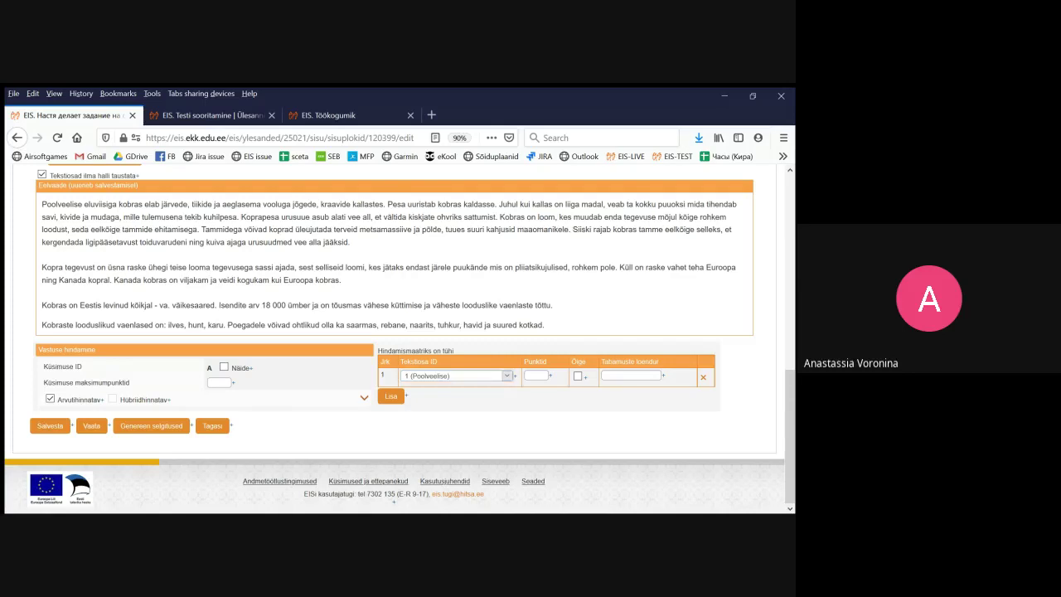
scroll(95, 452, up, 5)
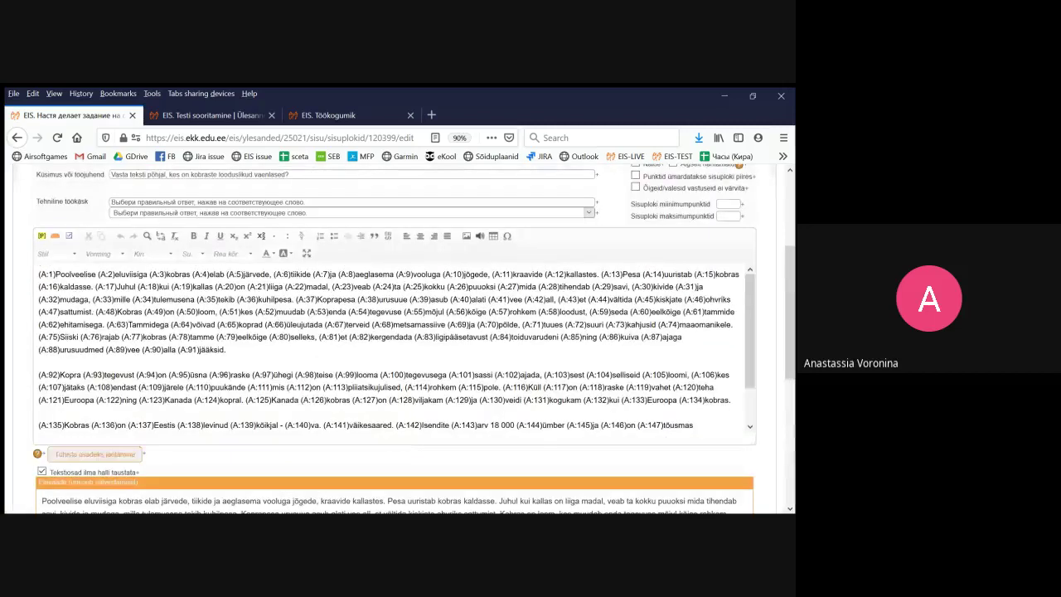
click(95, 452)
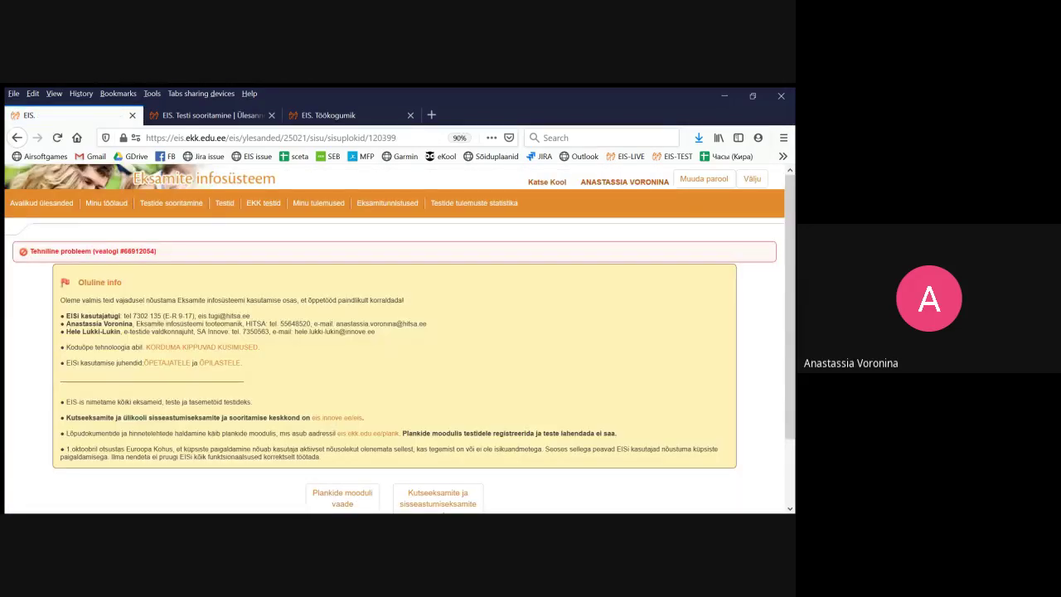
Reopen the task "Настя делает задание на семинаре" from the teacher's work desk (Minu töölaud)
drag(160, 251, 29, 251)
click(66, 237)
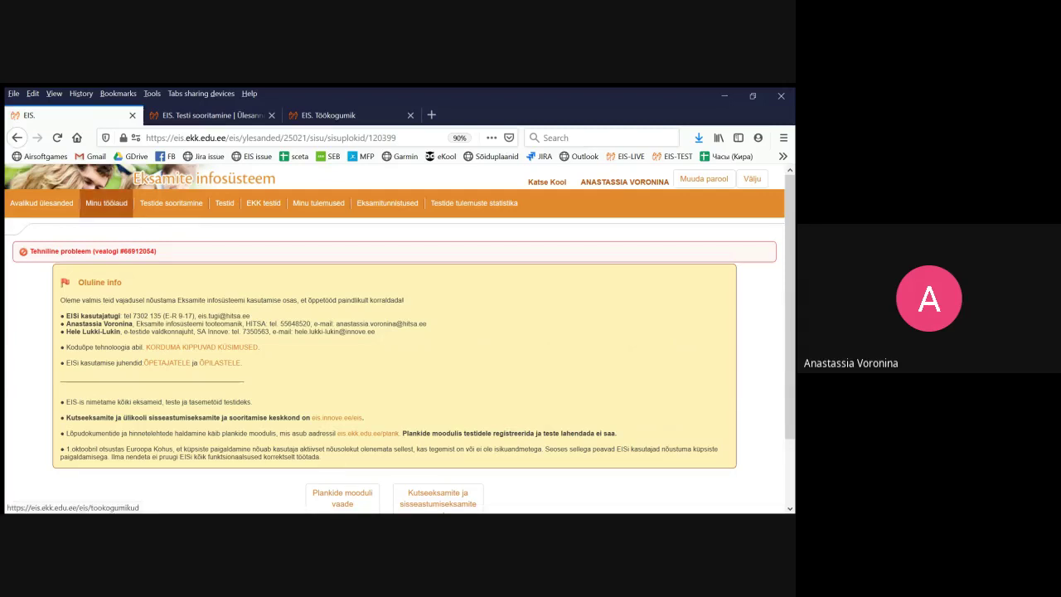
click(106, 202)
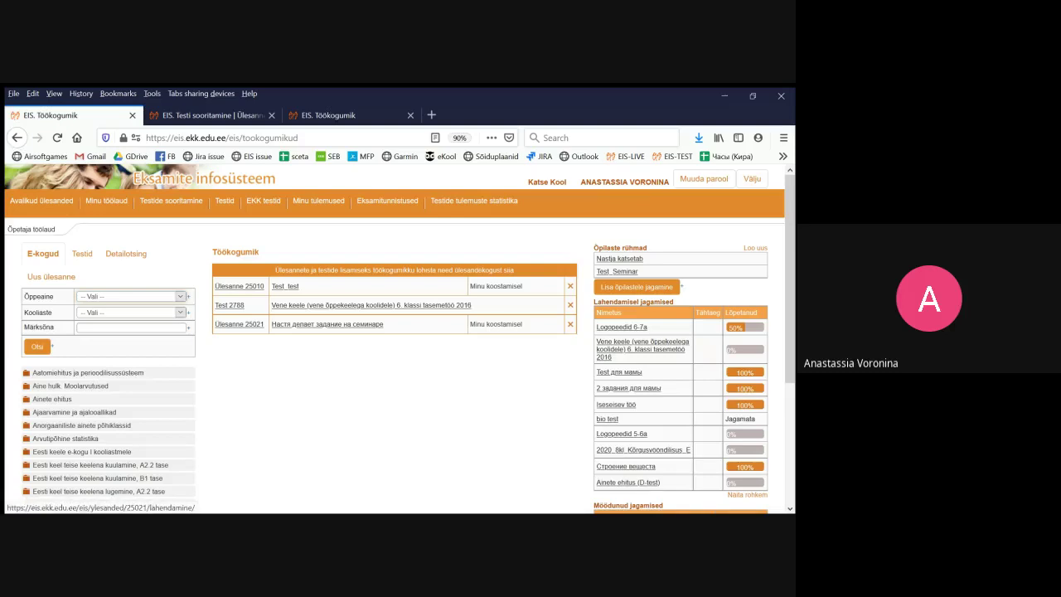
click(327, 324)
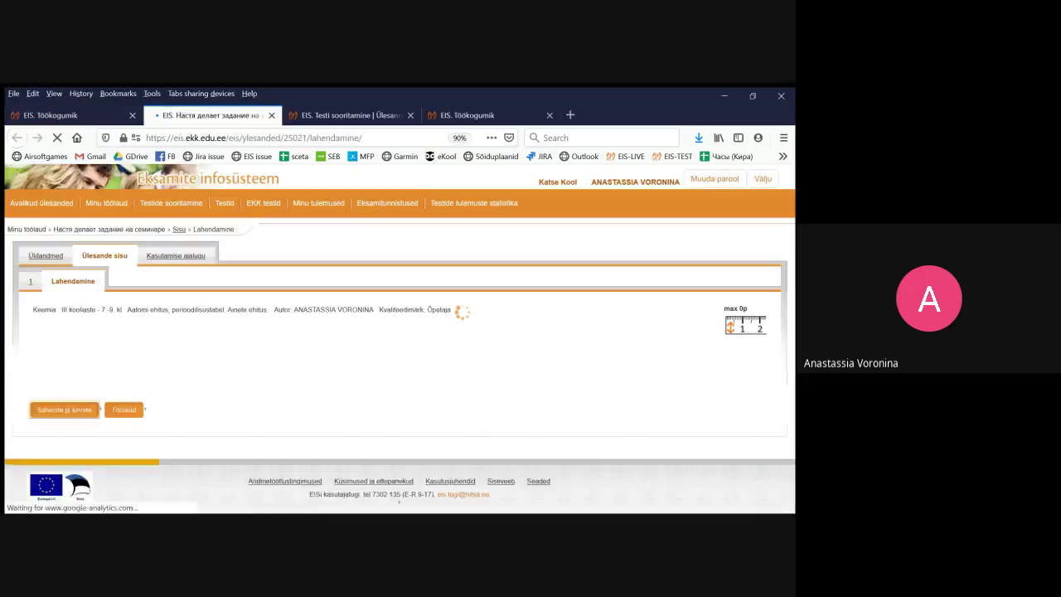
scroll(393, 333, down, 3)
scroll(394, 333, up, 3)
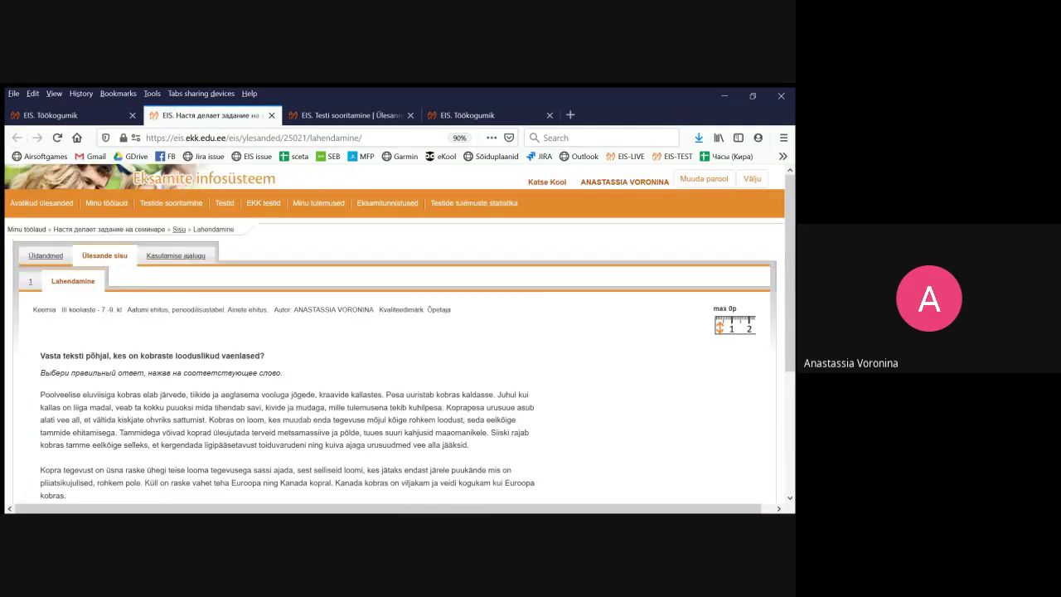
Open the task's content (Sisu) and delete its Tekstiosa valik block with the beaver text
click(178, 229)
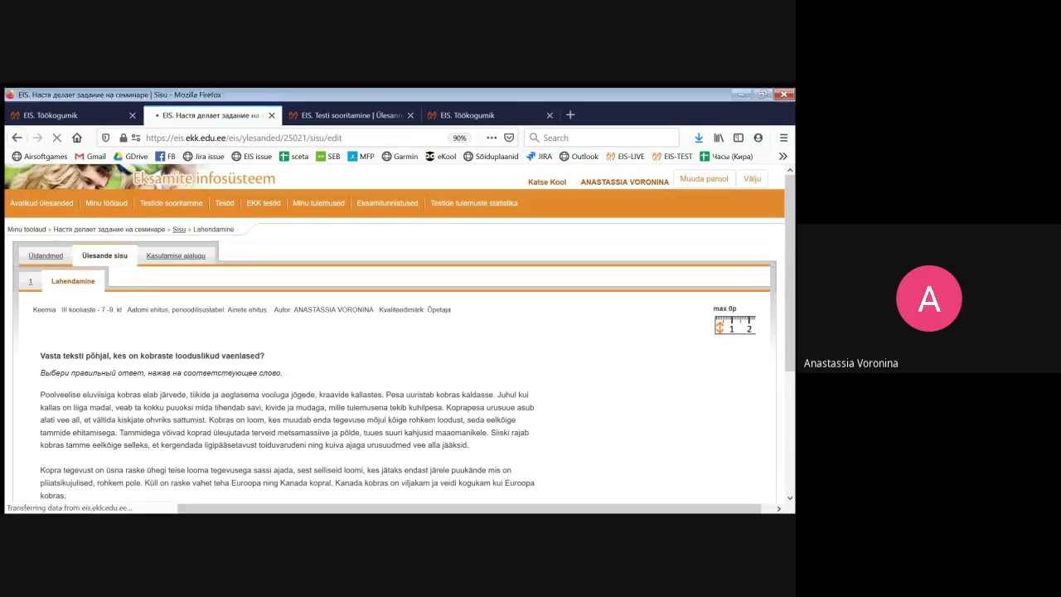
click(339, 386)
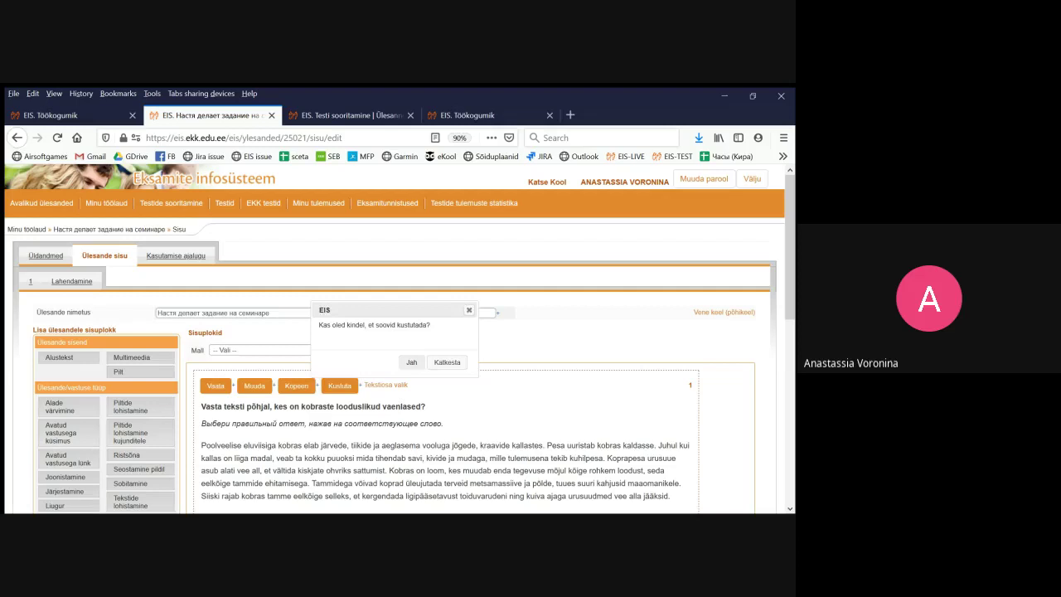
click(411, 362)
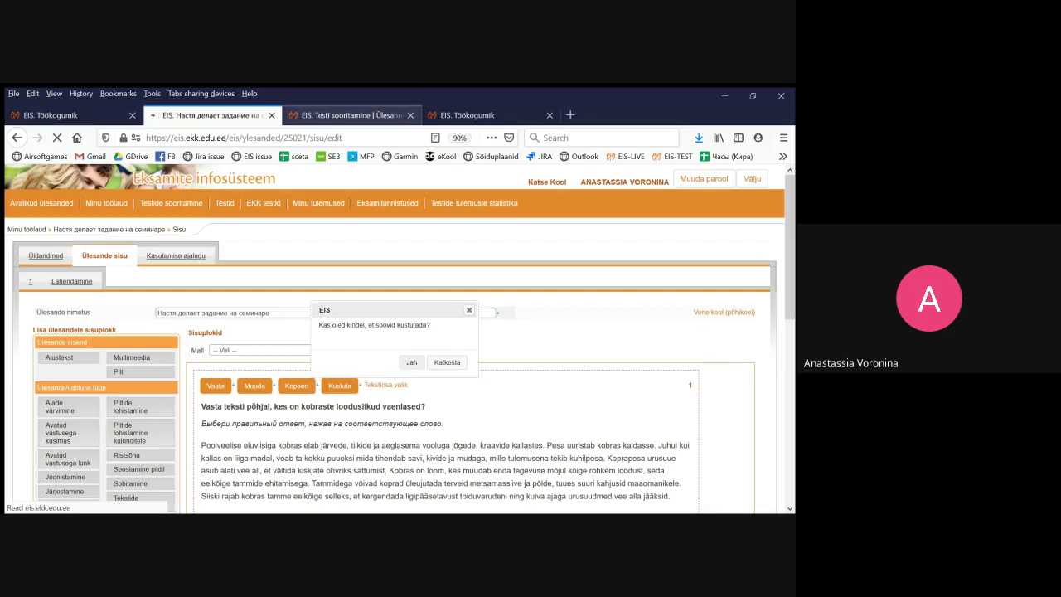
Copy the sentence "Kobraste looduslikud vaenlased on: ilves, rebane, hunt, koer." from question 2 of Ülesanne 2 in the open test
click(352, 115)
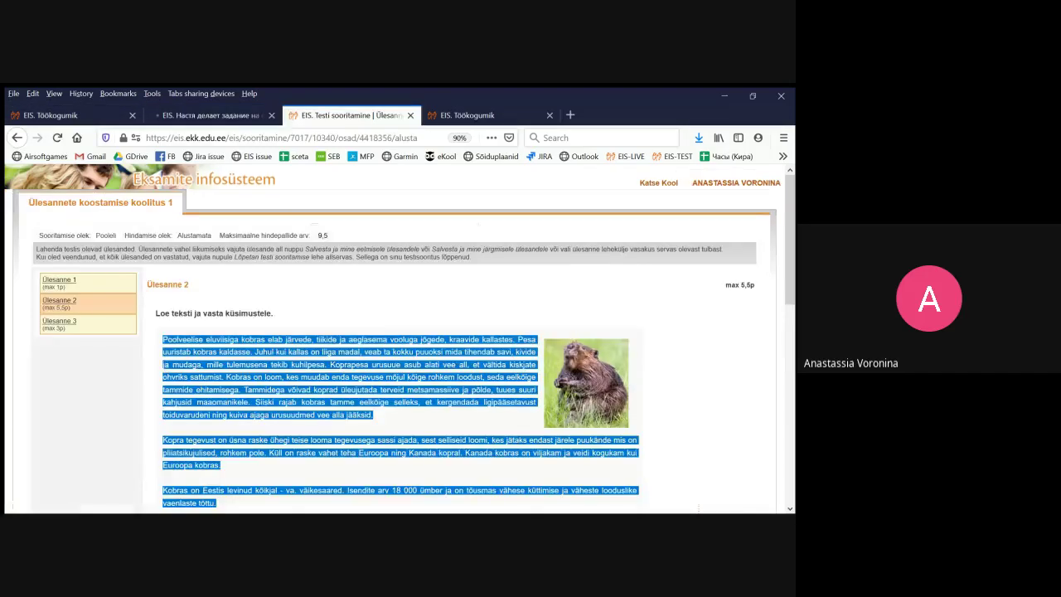
scroll(400, 339, down, 8)
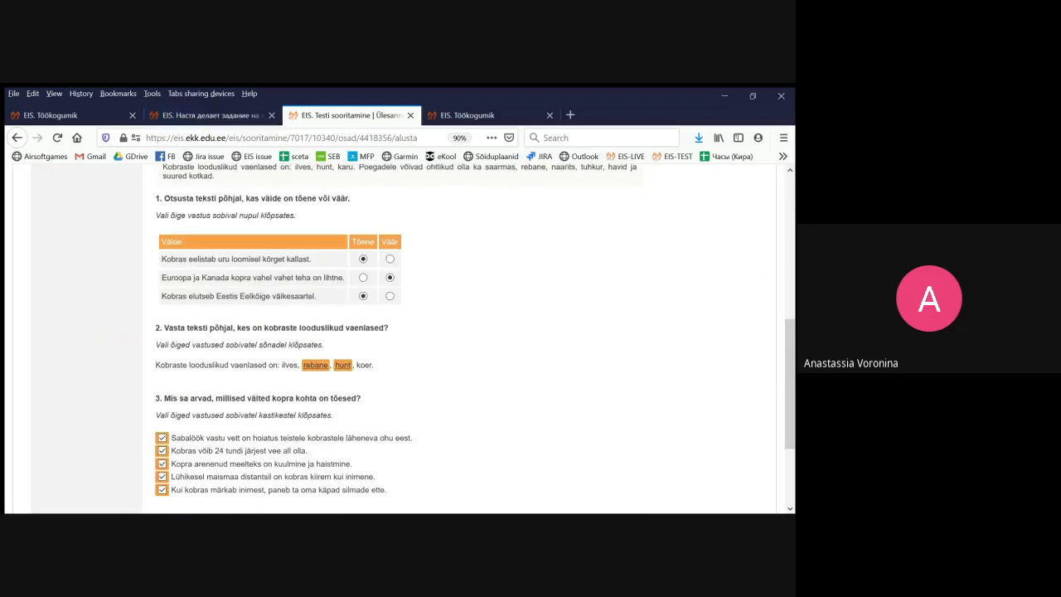
drag(376, 365, 155, 366)
key(ctrl+c)
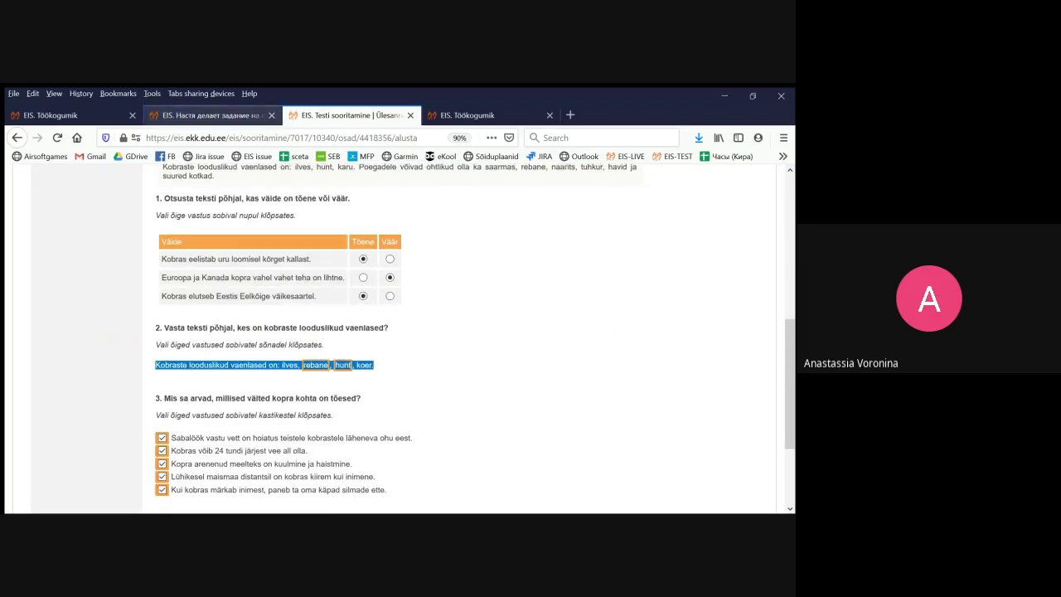
Return to the task's content and add a new Tekstiosa valik block
click(203, 115)
scroll(158, 332, down, 5)
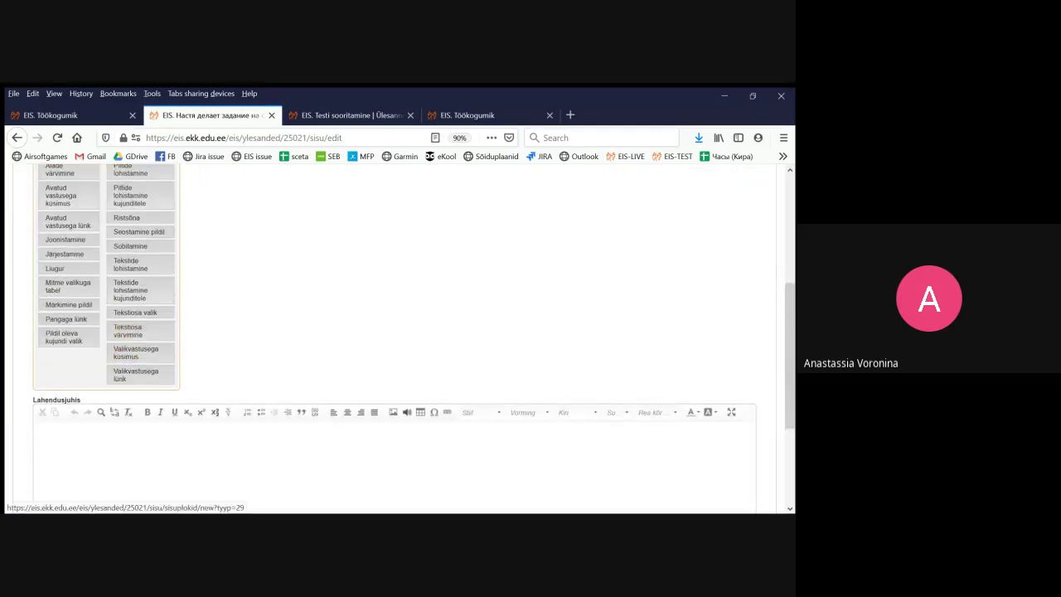
click(135, 312)
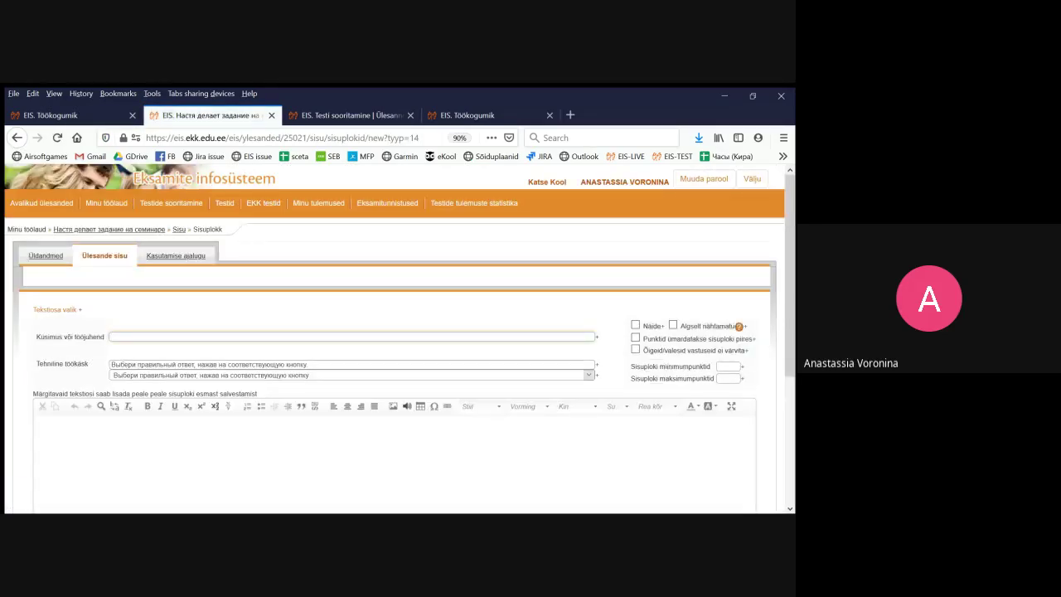
Paste the copied sentence about the beaver's natural enemies twice into the block's text, as two separate paragraphs
click(38, 424)
key(ctrl+v)
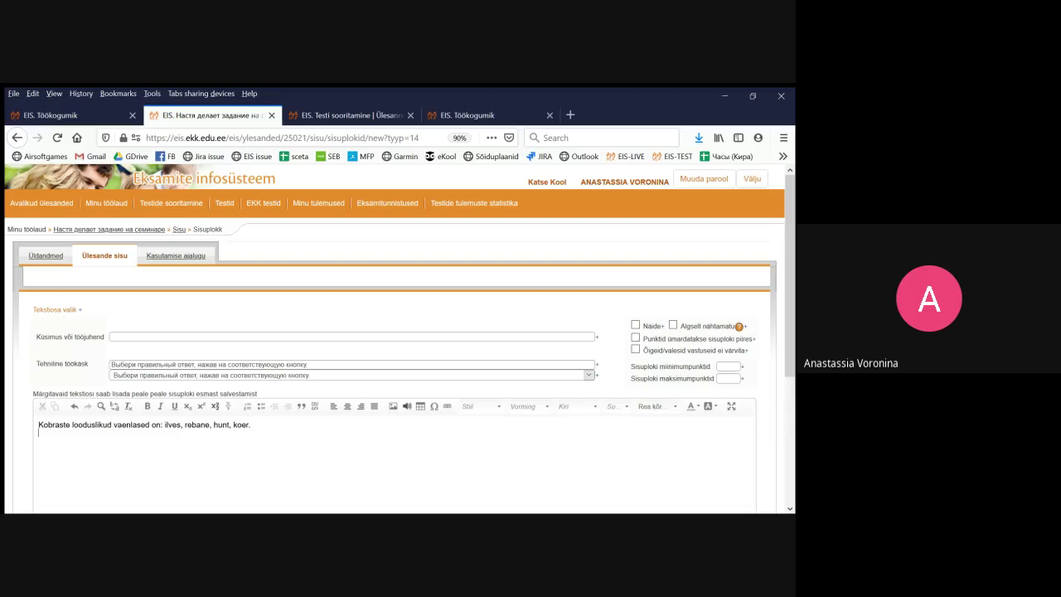
key(ctrl+v)
key(Up)
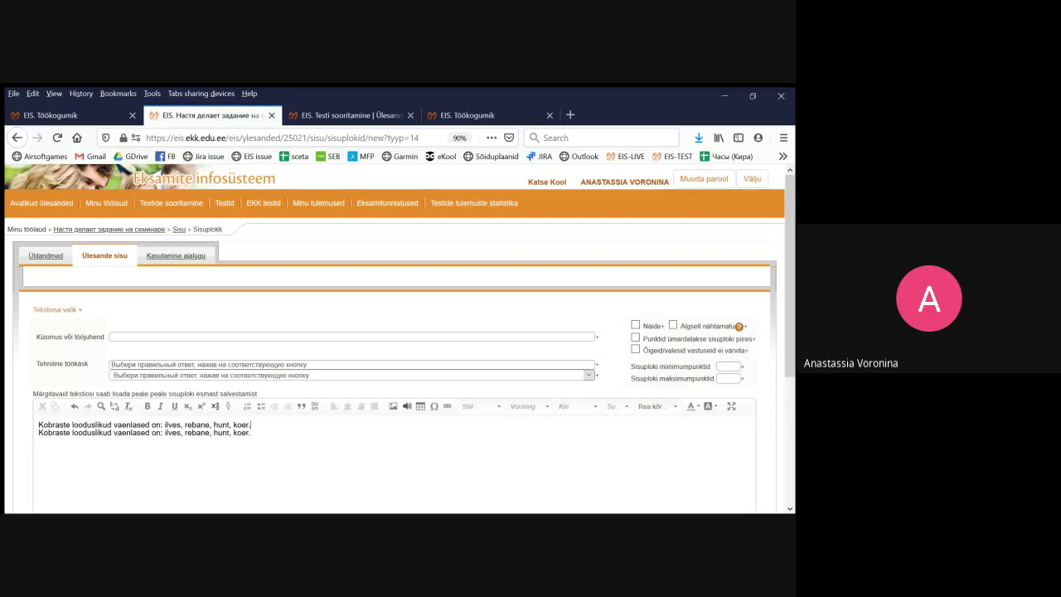
key(Return)
Save the new content block and check its two sentences in the preview
scroll(398, 331, down, 3)
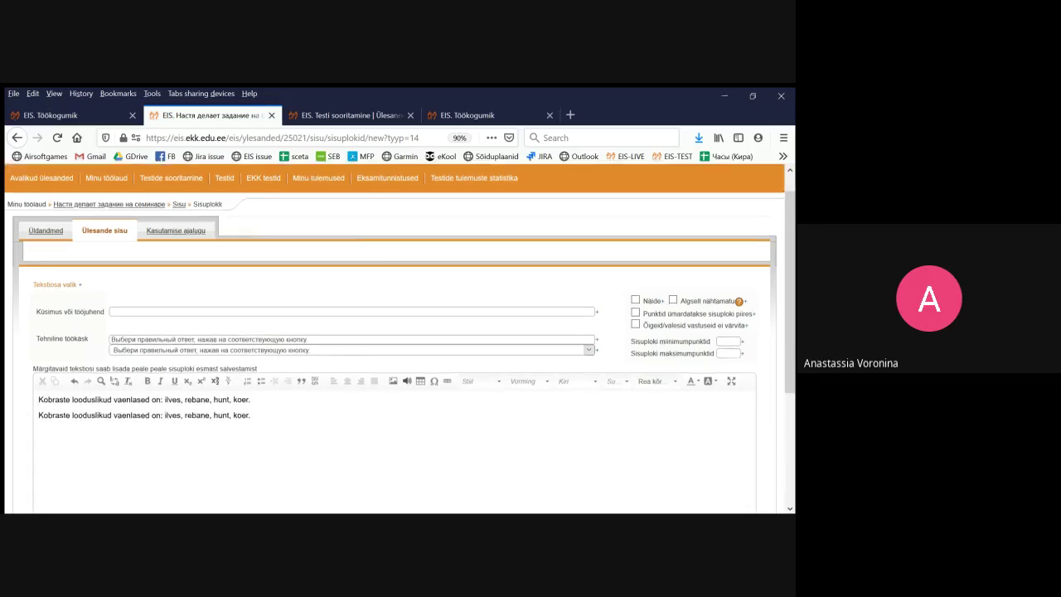
drag(180, 307, 165, 306)
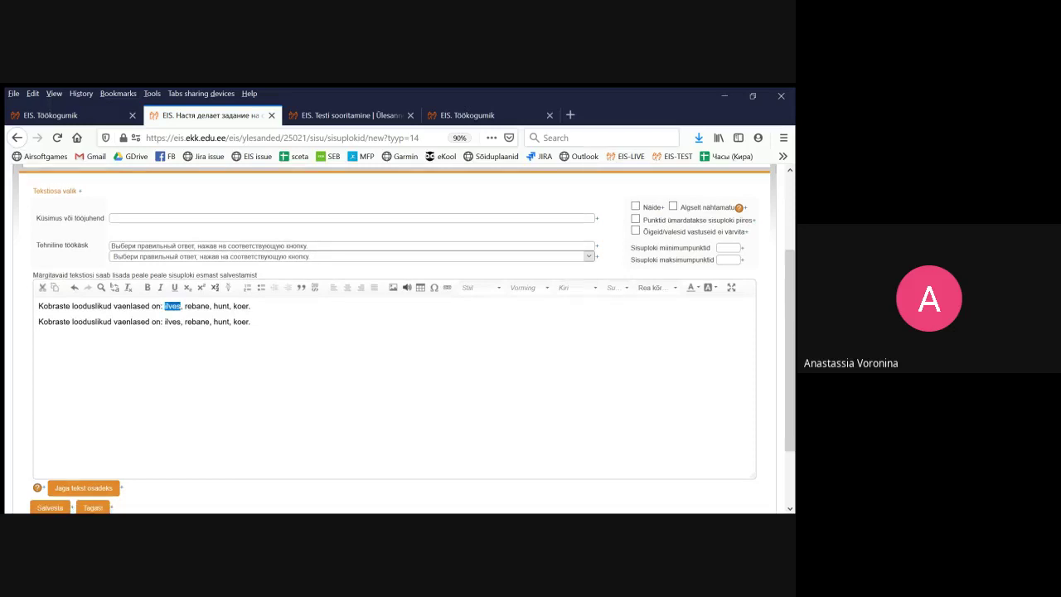
scroll(397, 332, down, 2)
click(50, 448)
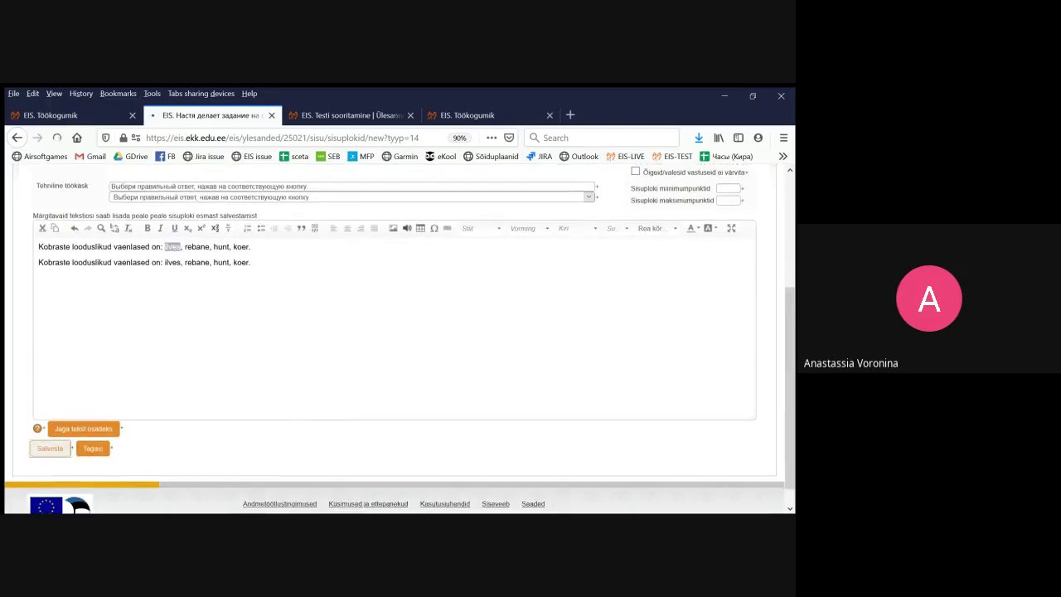
scroll(398, 332, down, 2)
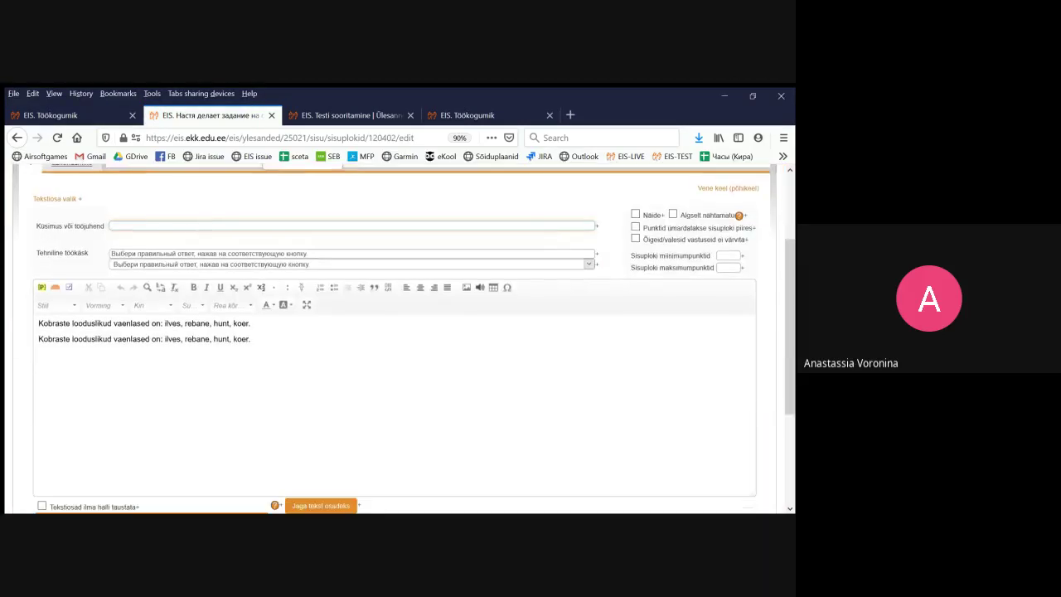
scroll(398, 331, down, 2)
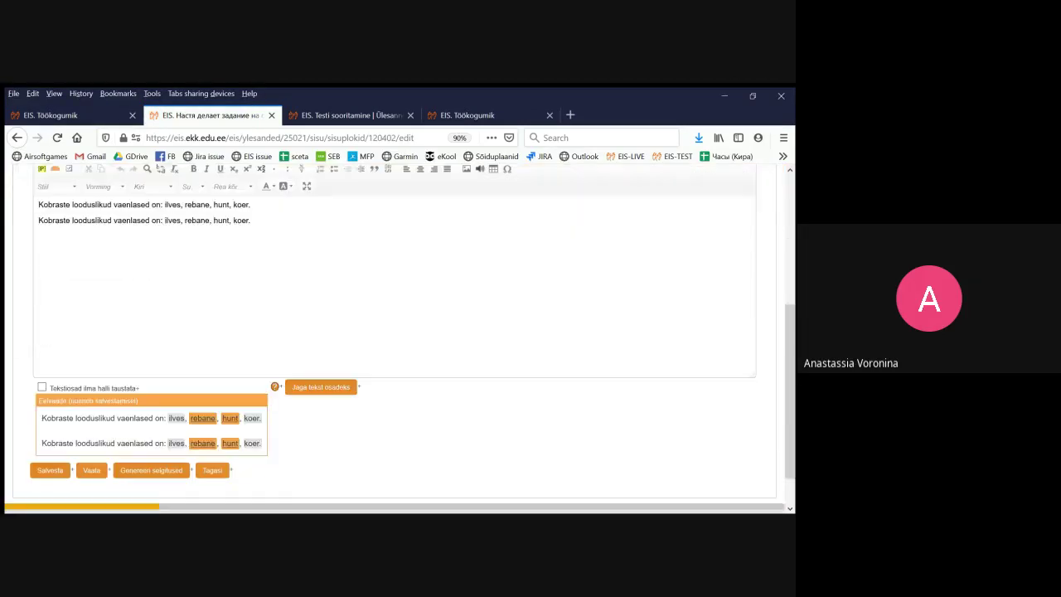
scroll(397, 331, up, 2)
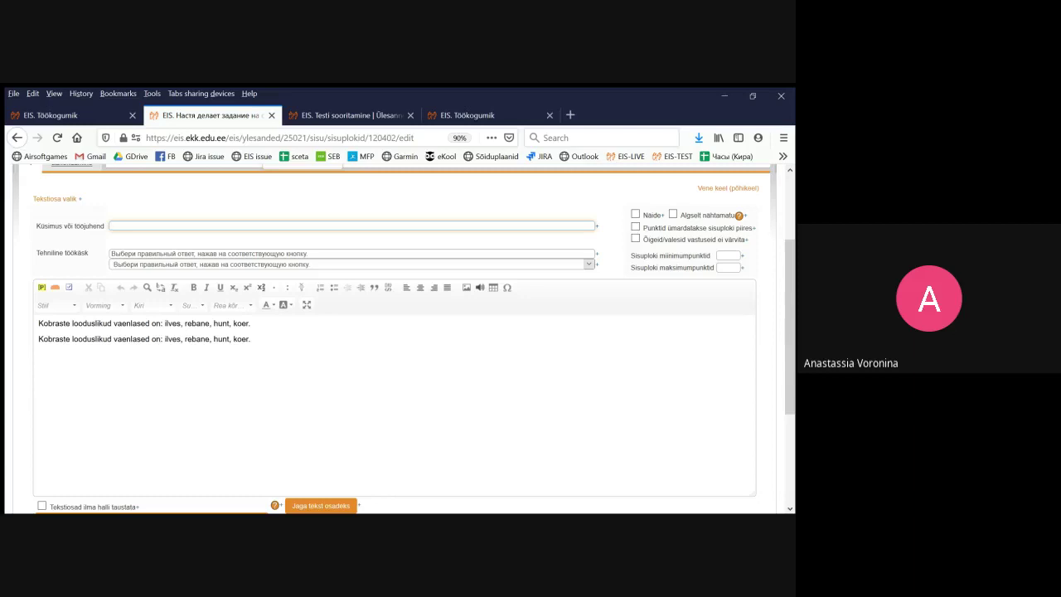
Mark "ilves" in the first sentence as selectable text part 1 under question ID A
drag(165, 324, 180, 324)
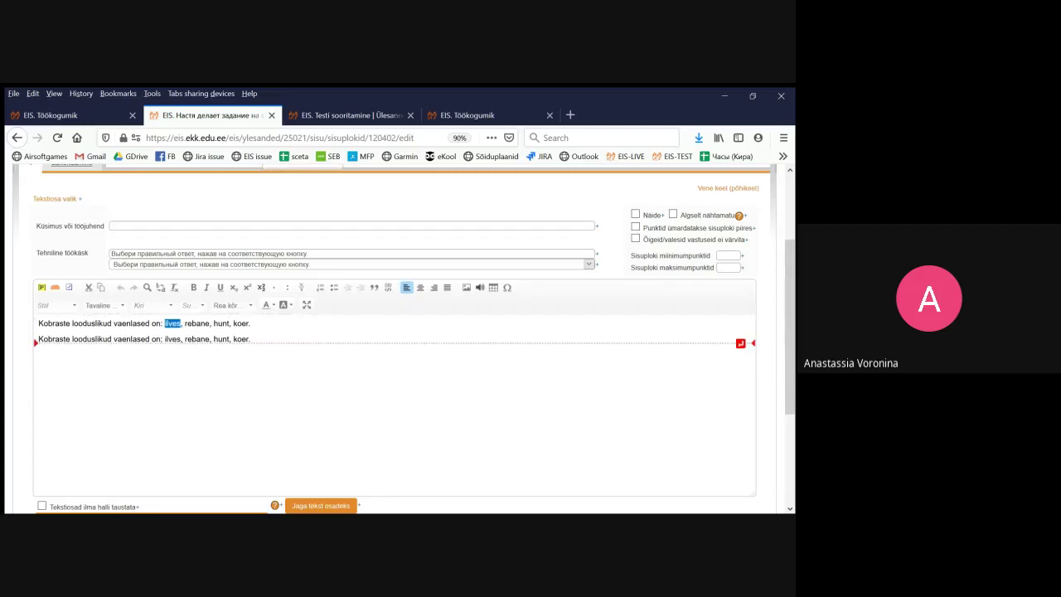
click(69, 287)
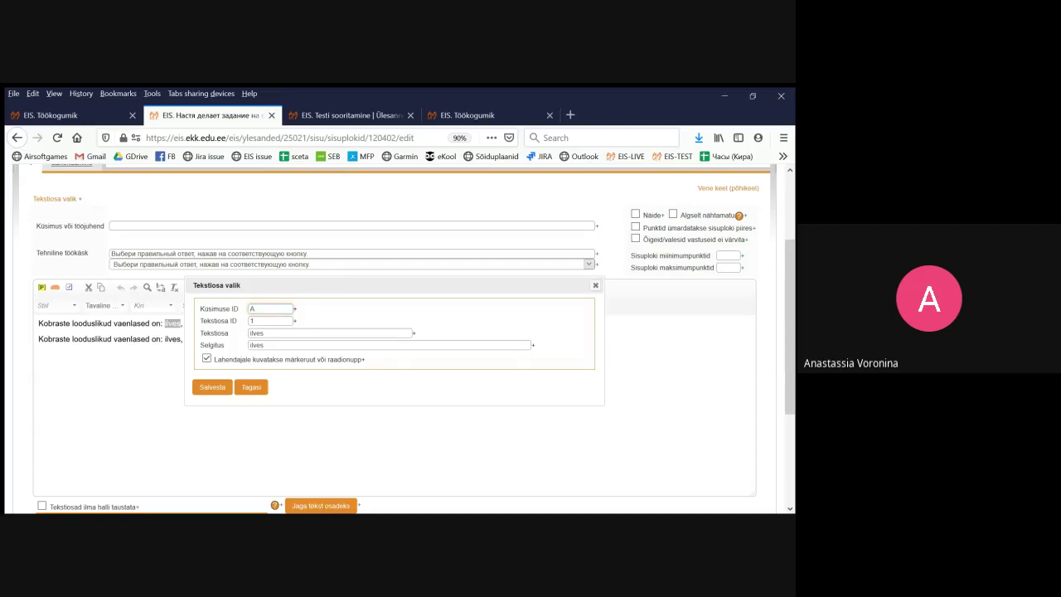
key(ctrl+a)
click(212, 387)
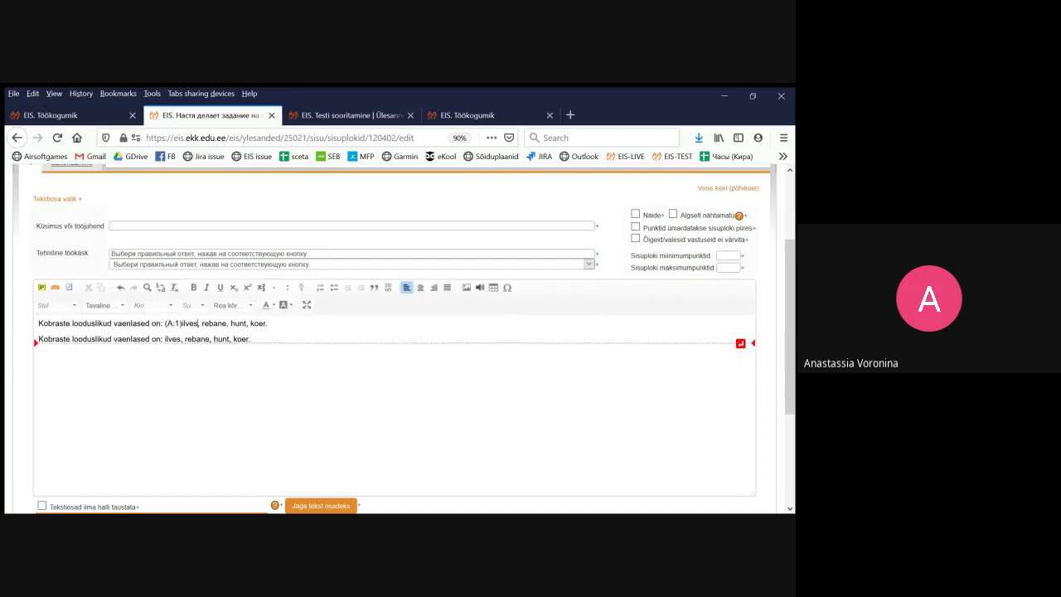
Mark "rebane" in the first sentence as selectable text part 2 under question ID A
drag(227, 323, 201, 323)
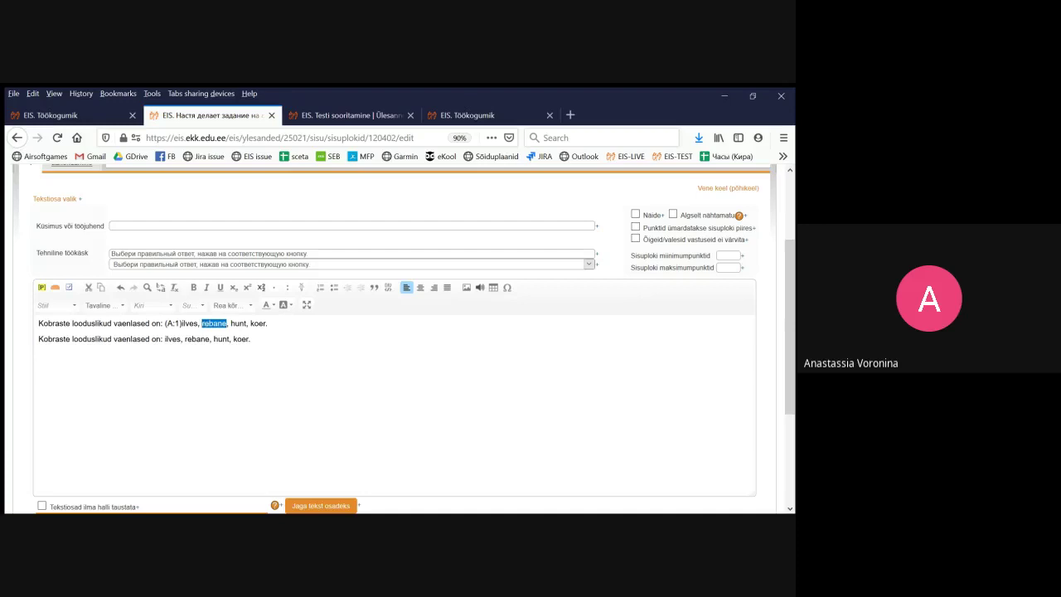
click(69, 287)
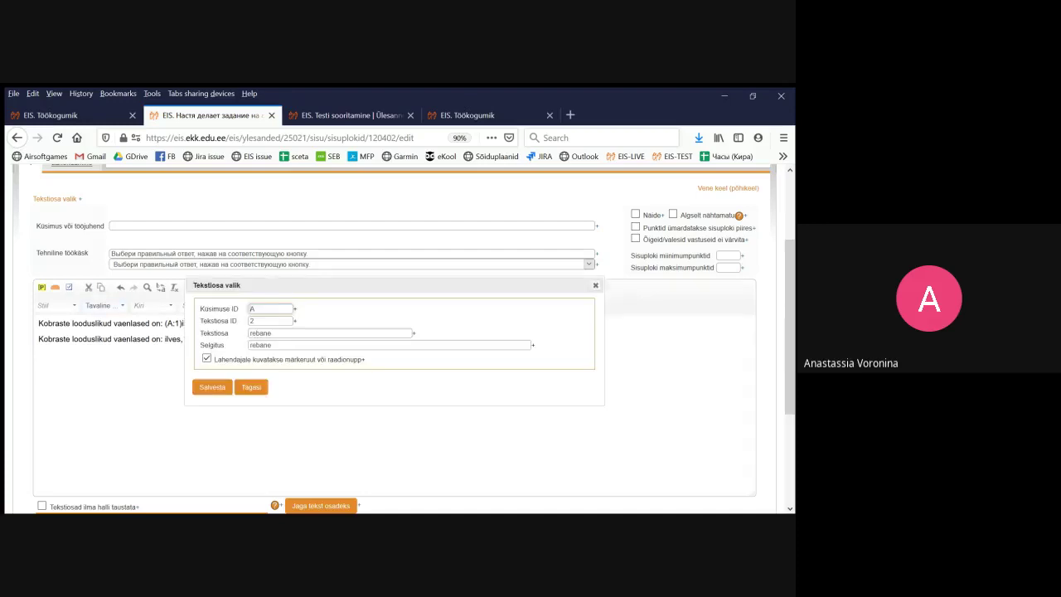
click(212, 387)
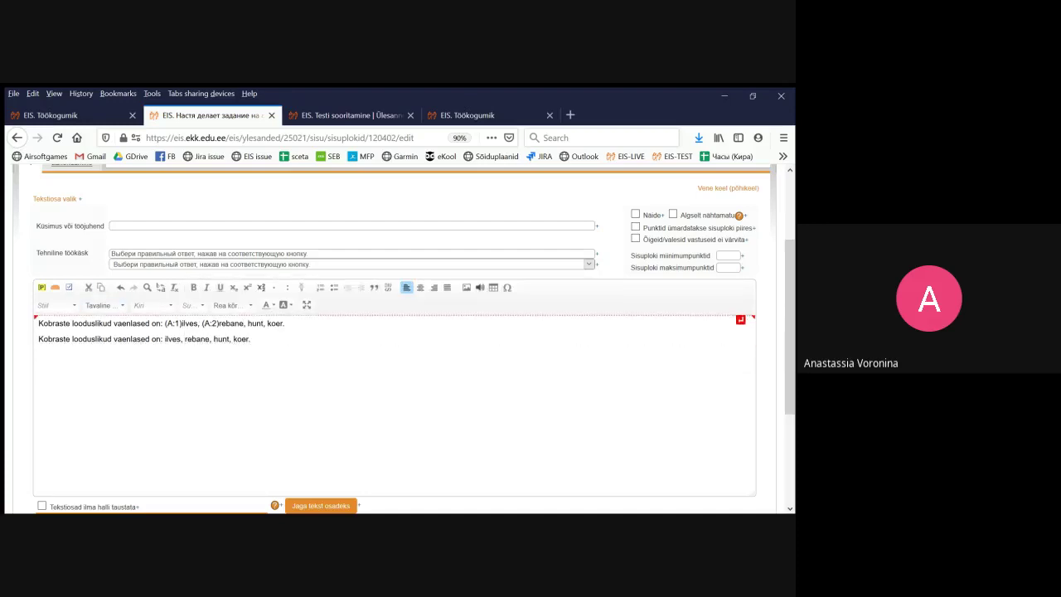
Mark "hunt" in the first sentence as selectable text part 3 under question ID A
drag(263, 323, 245, 323)
click(69, 287)
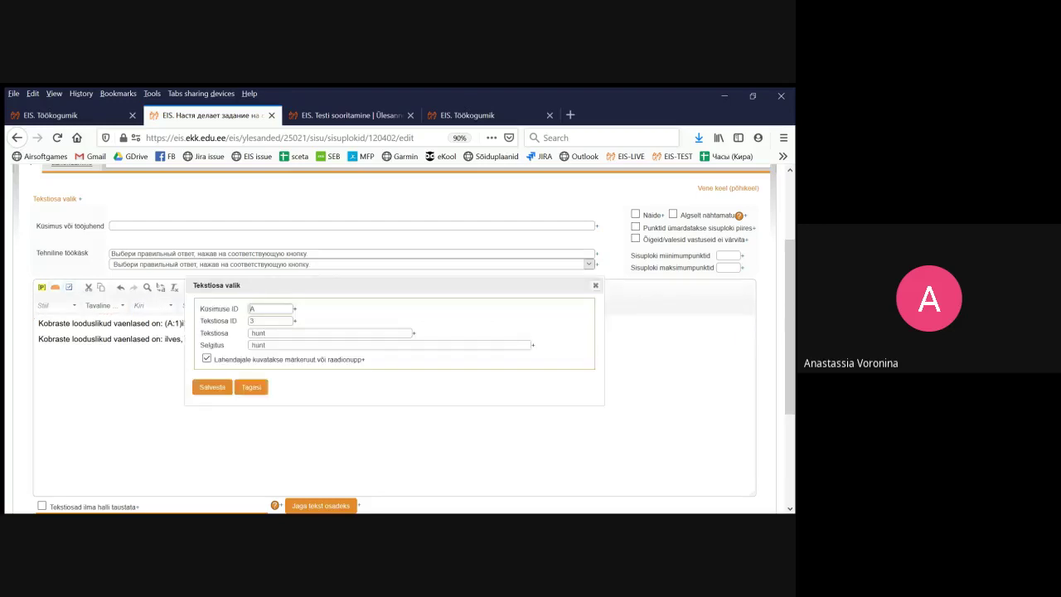
click(213, 387)
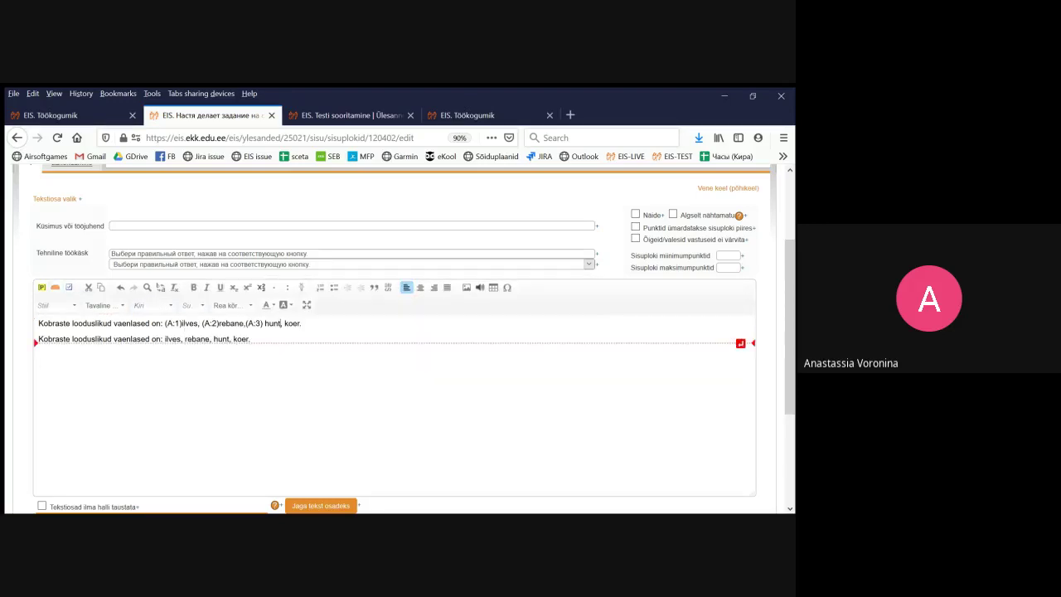
Mark "ilves" in the second sentence as selectable text part 1 under question ID B
drag(182, 339, 163, 339)
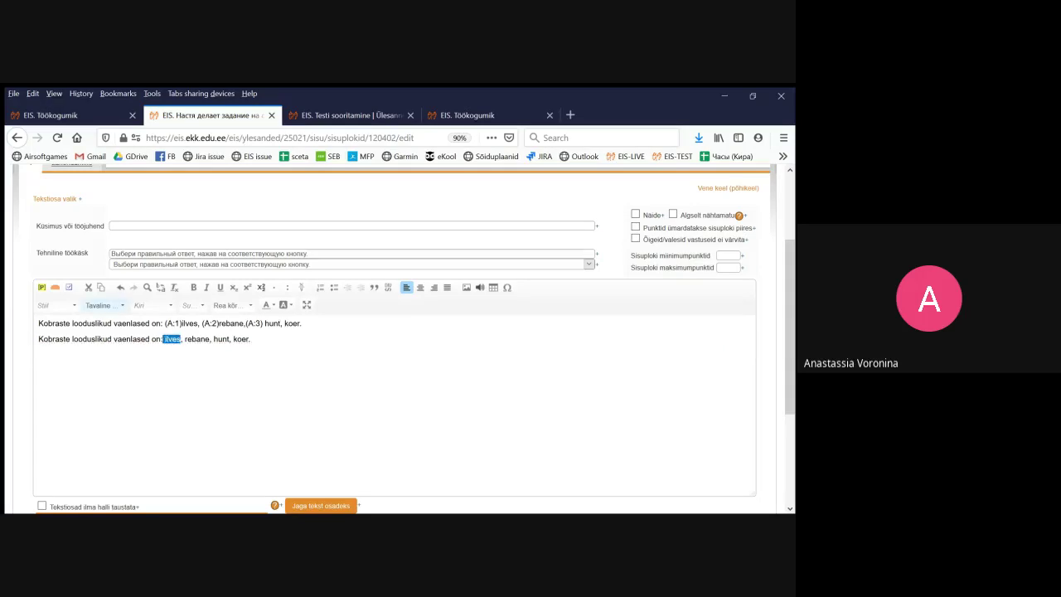
click(68, 287)
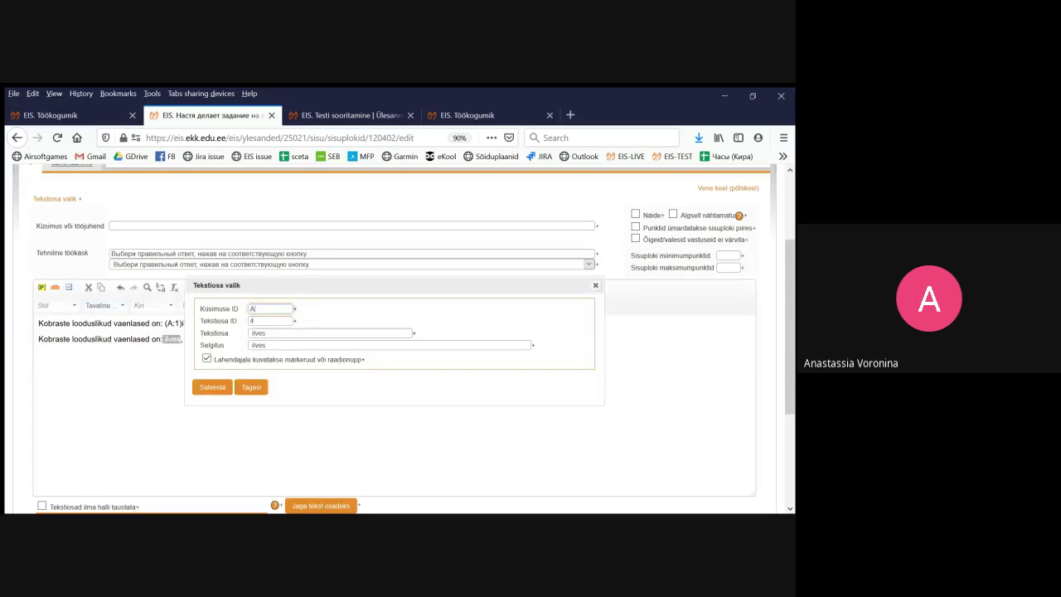
double_click(254, 309)
key(Tab)
text(1)
key(shift+Tab)
text(B)
click(212, 387)
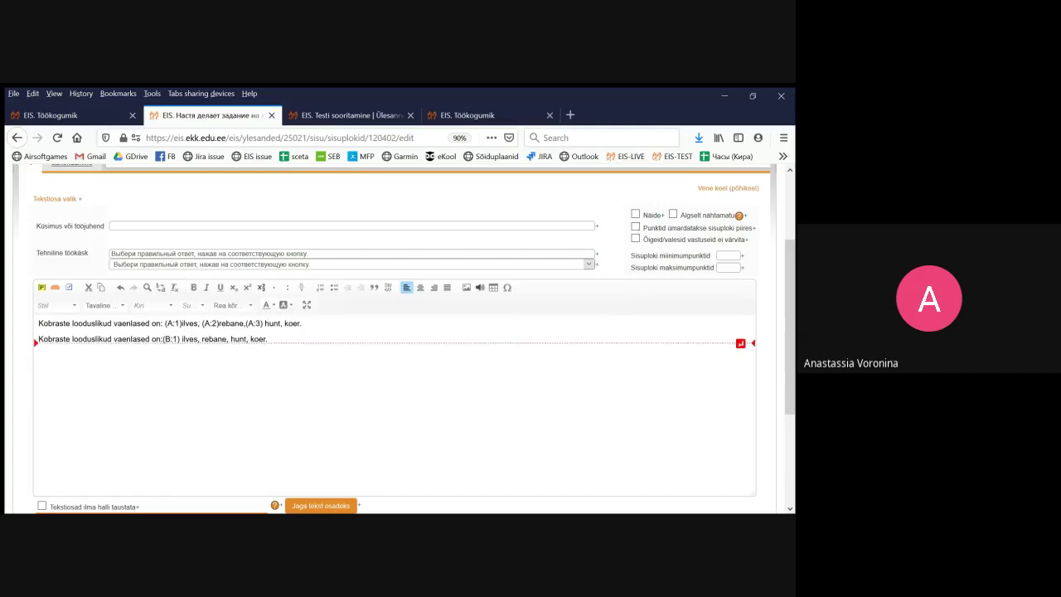
Mark "rebane" and "hunt" in the second sentence as selectable text parts 2 and 3 under question ID B
drag(227, 339, 201, 339)
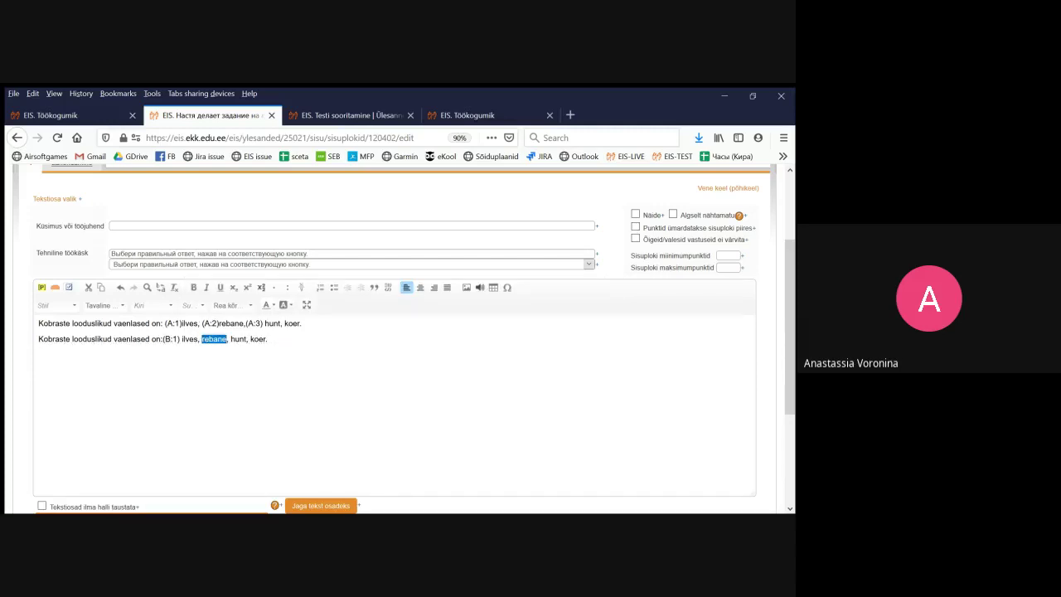
click(69, 288)
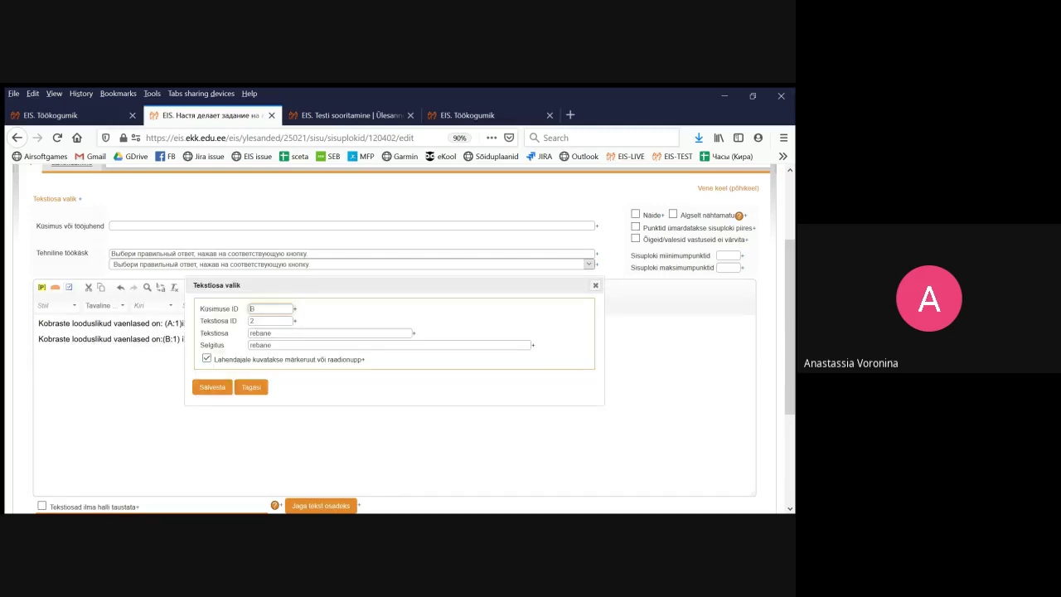
key(Return)
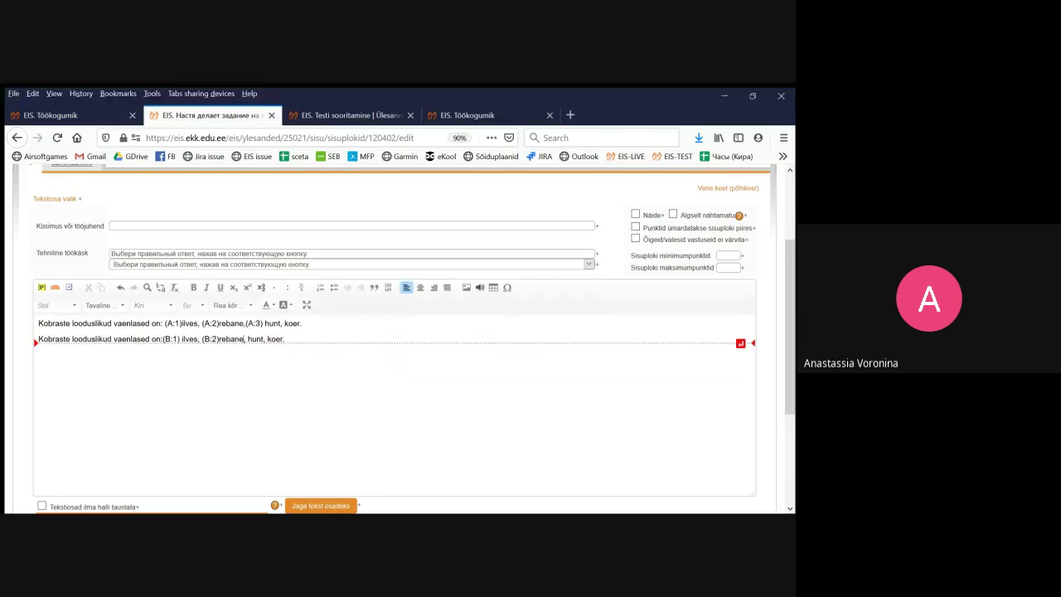
drag(264, 339, 248, 338)
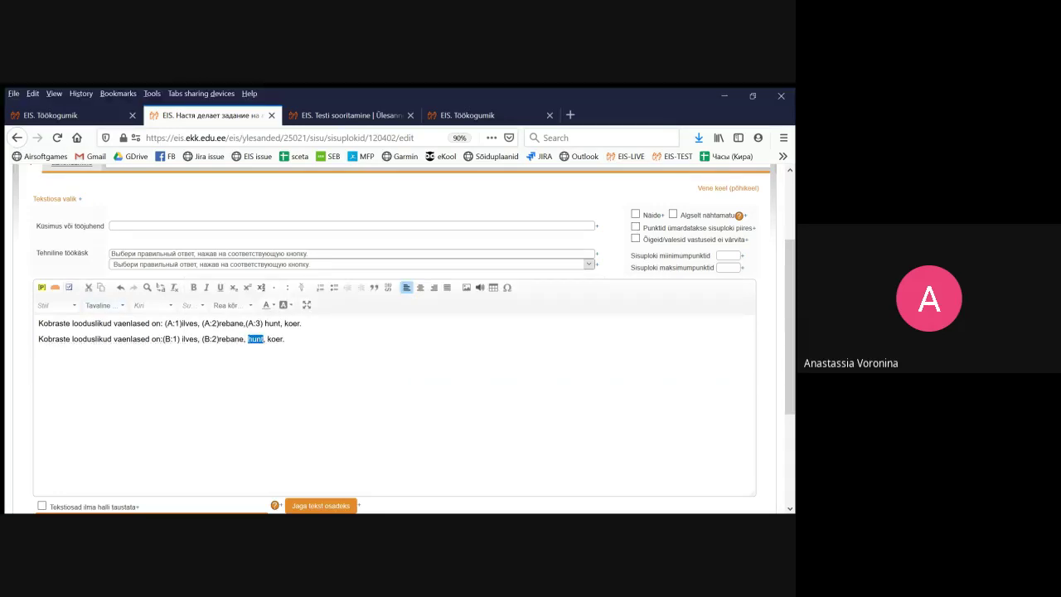
click(68, 288)
click(212, 387)
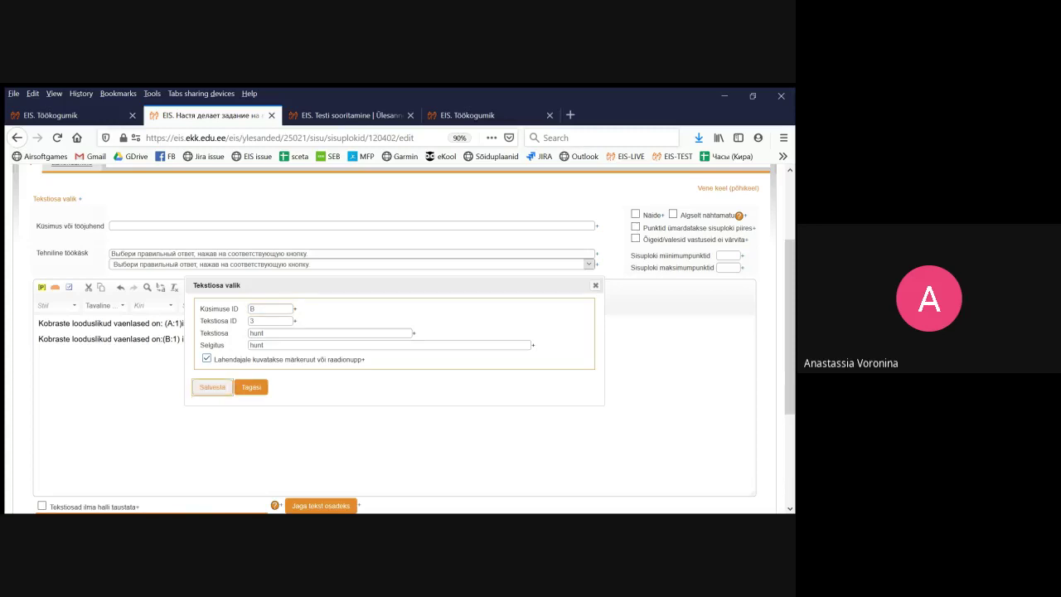
click(213, 387)
Save the content block with its marked text parts and check the preview of both sentences
scroll(398, 332, down, 4)
click(51, 426)
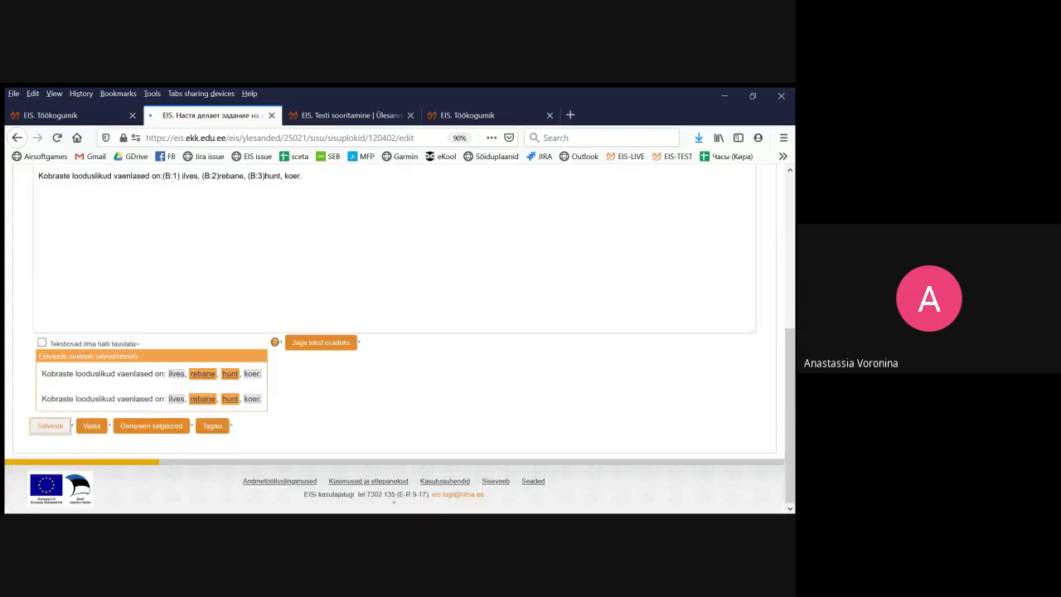
scroll(398, 338, down, 6)
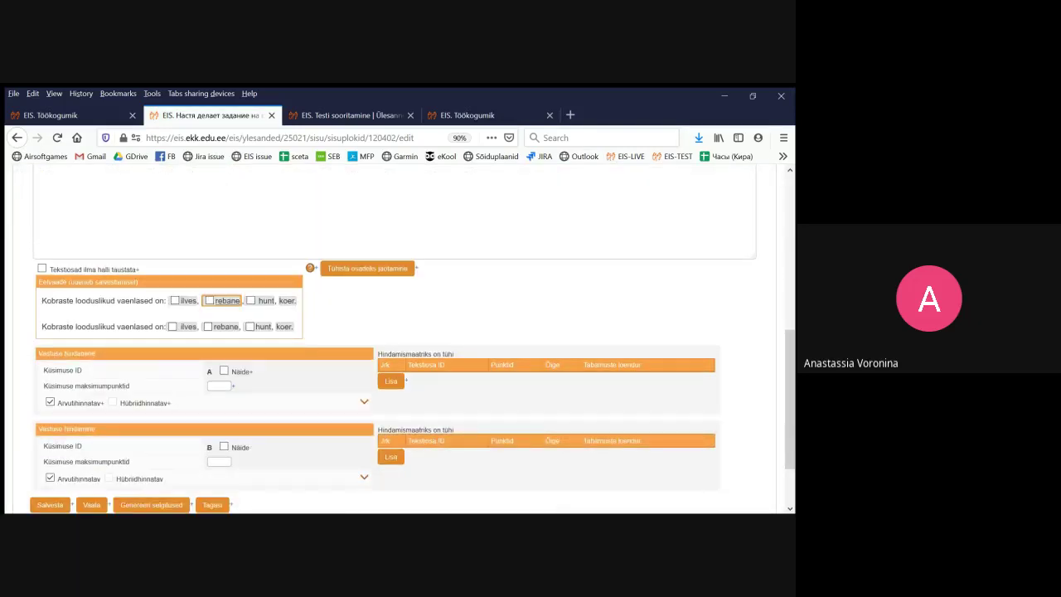
Add one scoring row for text part 1 (ilves) to the scoring matrices of questions A and B
scroll(398, 338, down, 1)
click(391, 322)
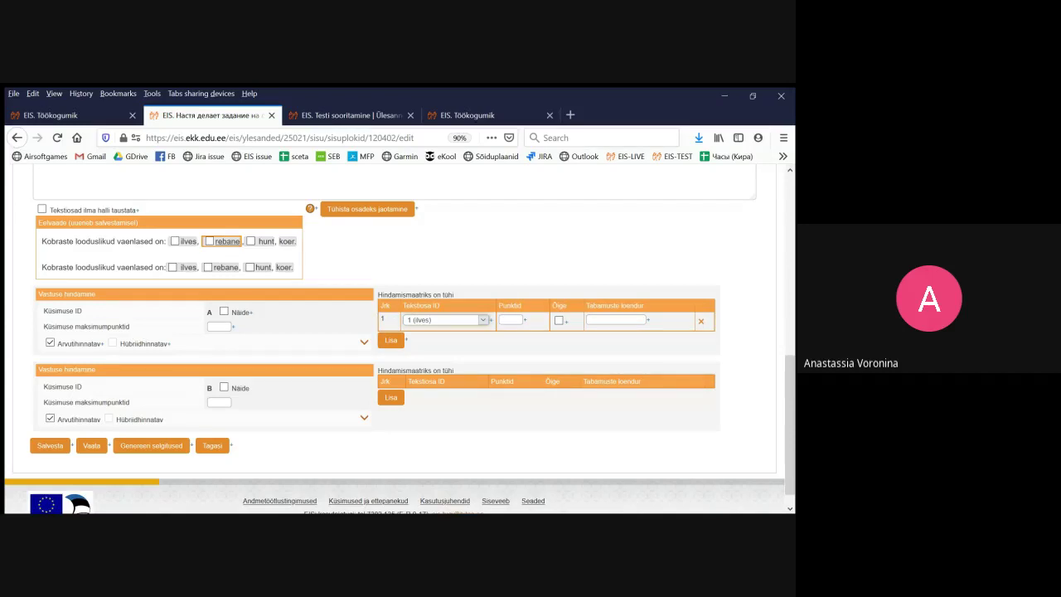
click(390, 397)
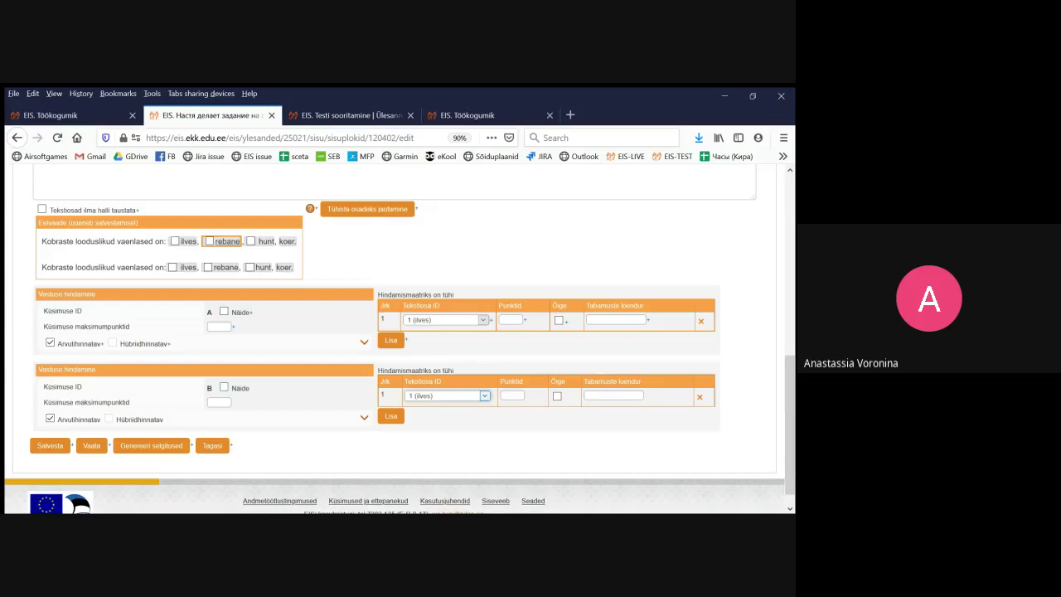
Add the copied sentence about the beaver's natural enemies as a third, unmarked paragraph of the block's text
click(352, 116)
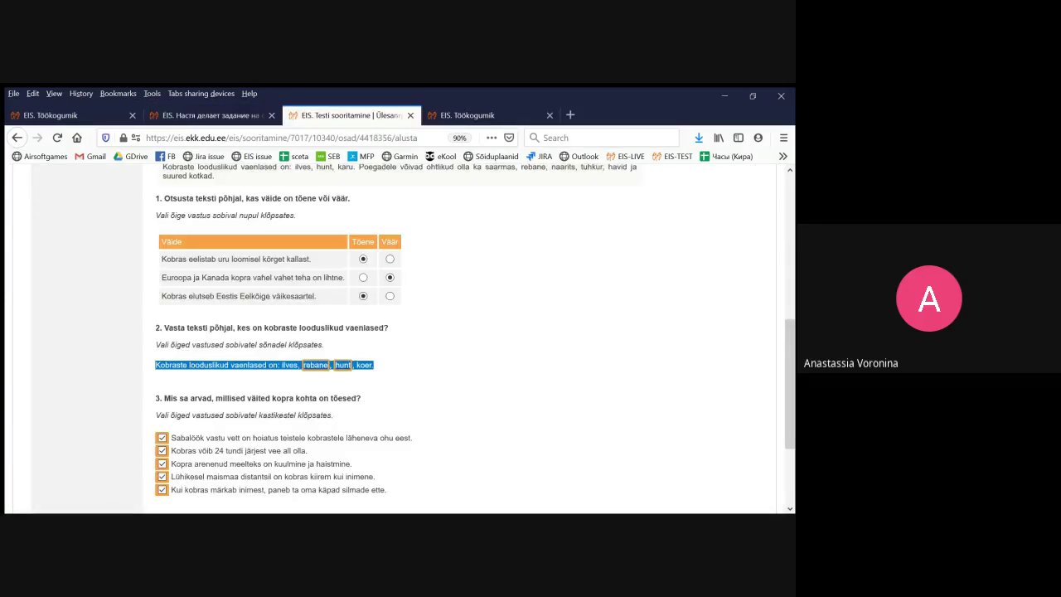
click(212, 116)
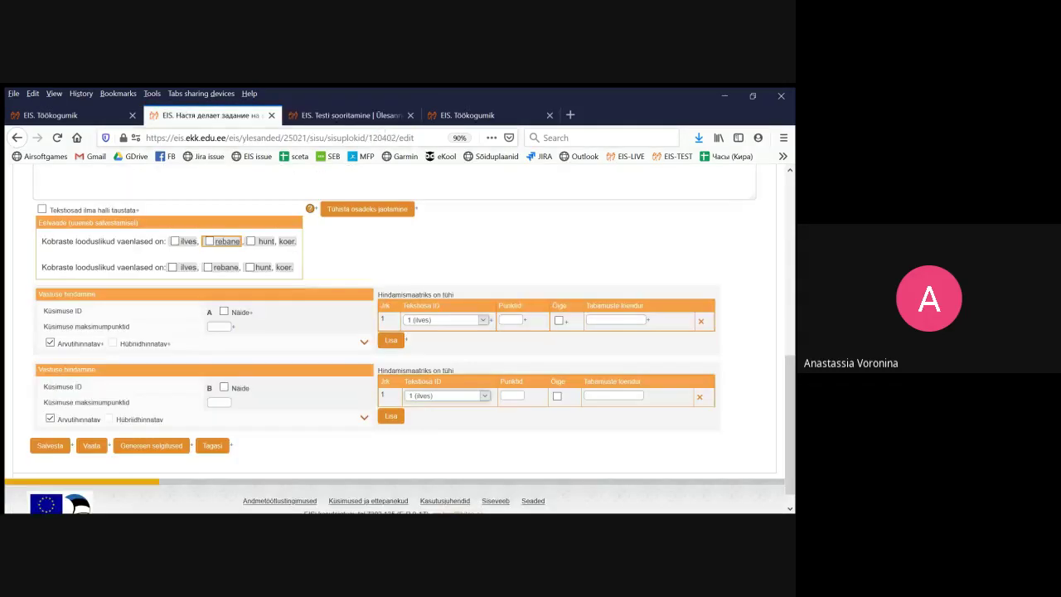
scroll(398, 340, up, 5)
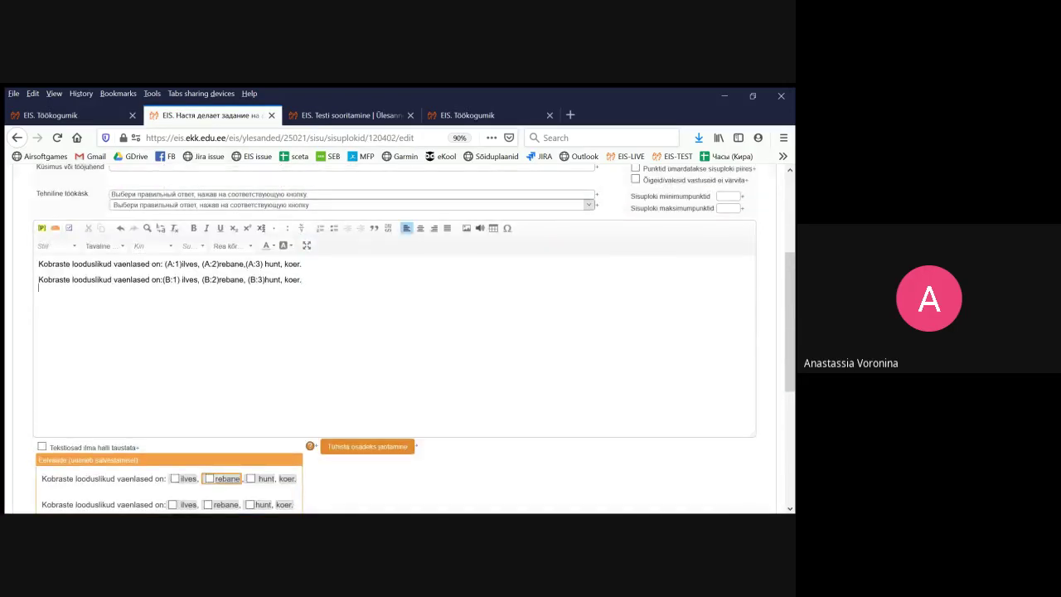
text(Kobraste looduslikud vaenlased on: ilves, rebane, hunt, koer.)
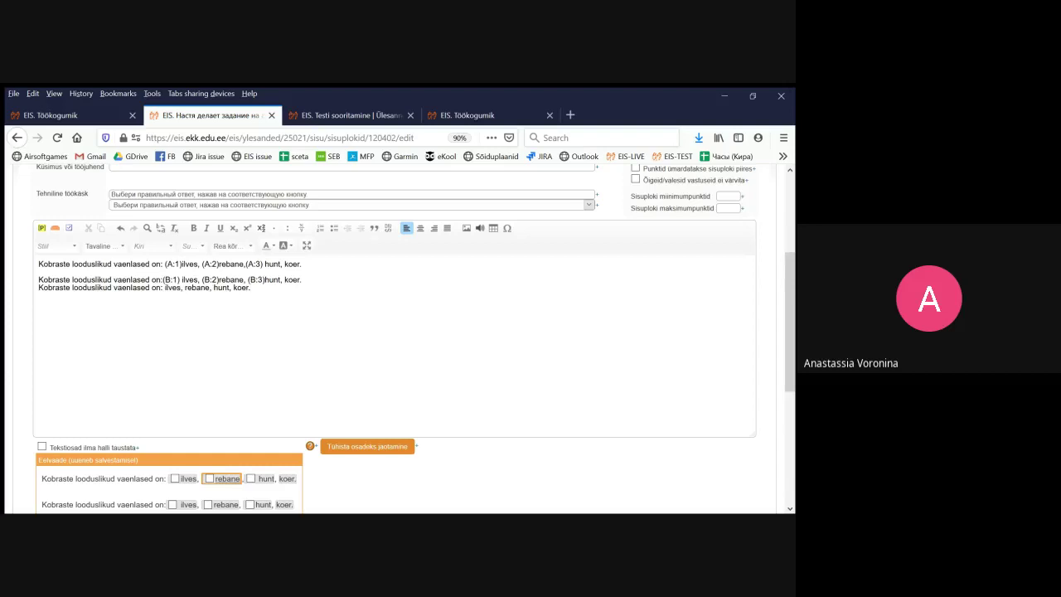
click(302, 281)
key(Return)
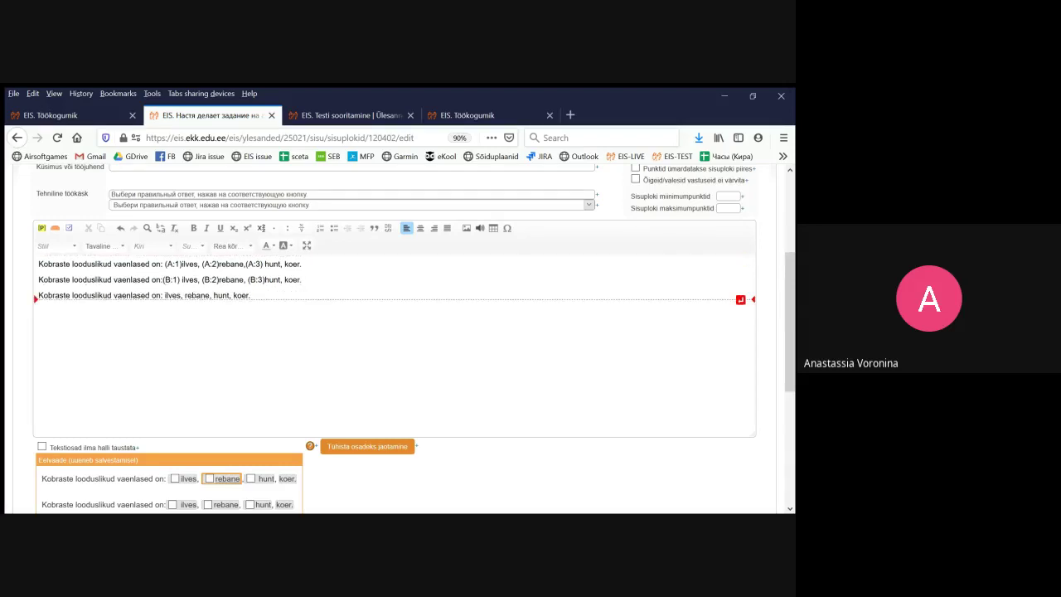
Save the block and check how the third sentence appears in the preview
scroll(398, 339, down, 4)
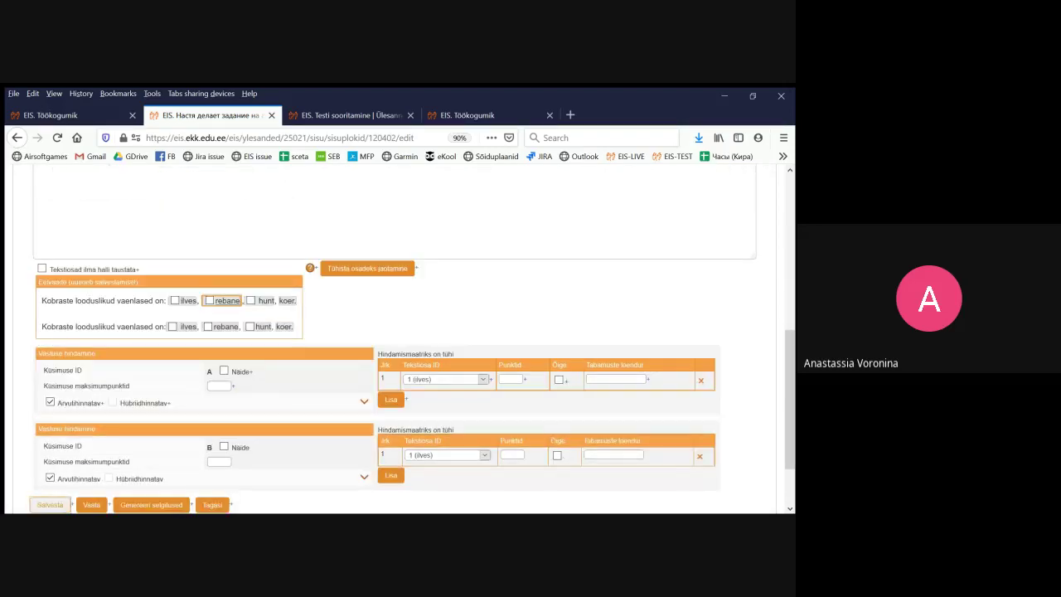
click(50, 504)
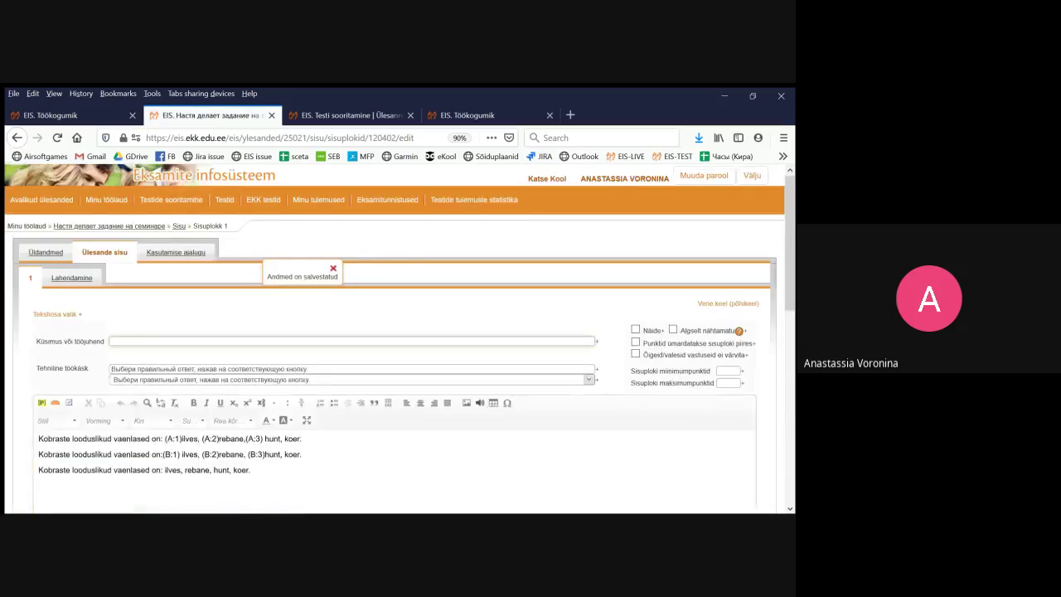
scroll(397, 340, down, 4)
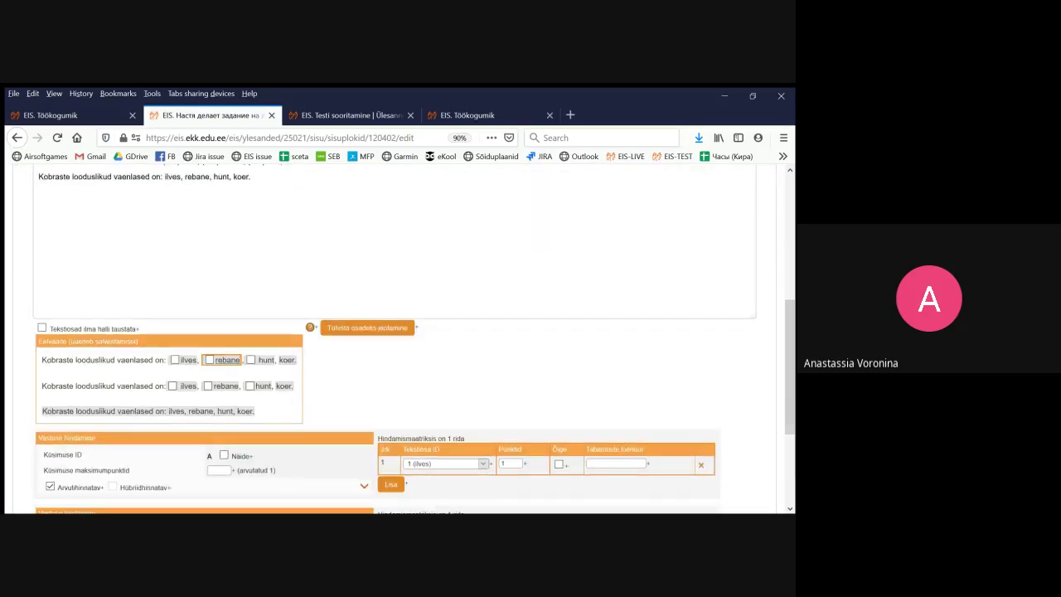
scroll(398, 340, up, 2)
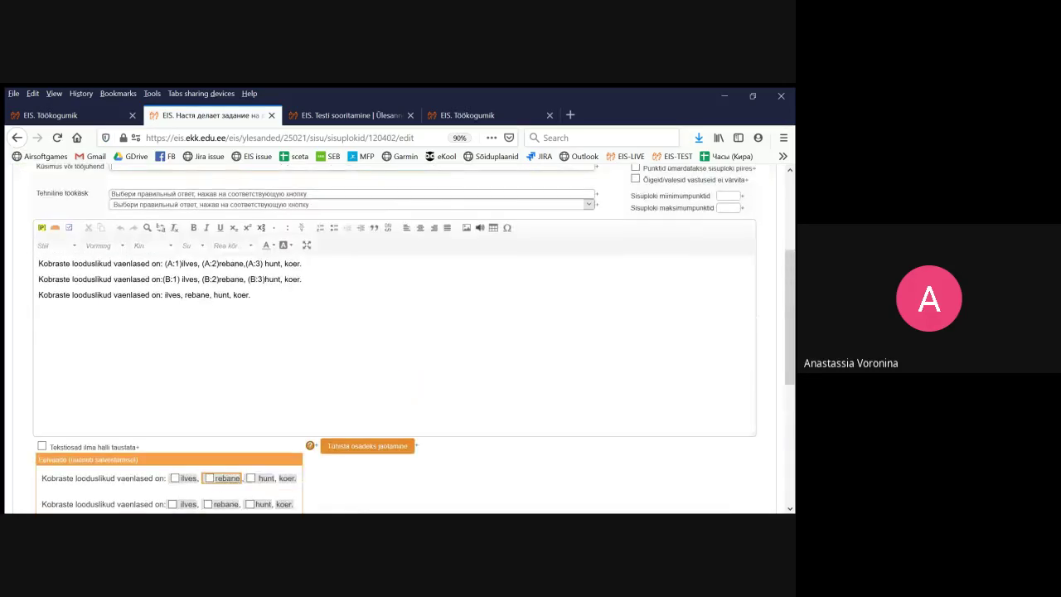
Delete all the text in the content block, save it, and check the remaining scoring sections
click(251, 296)
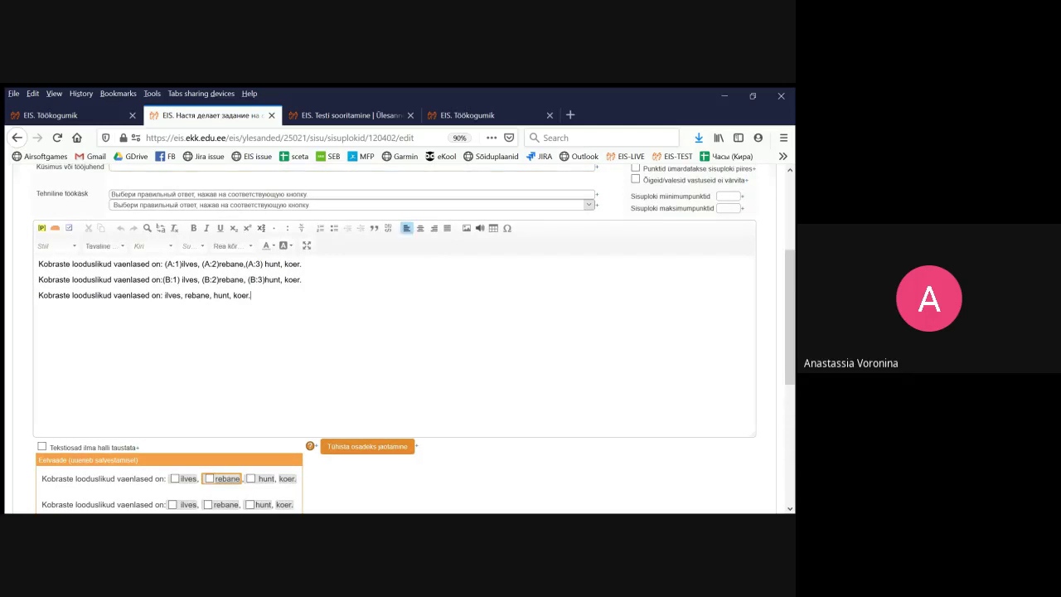
key(ctrl+a)
key(Delete)
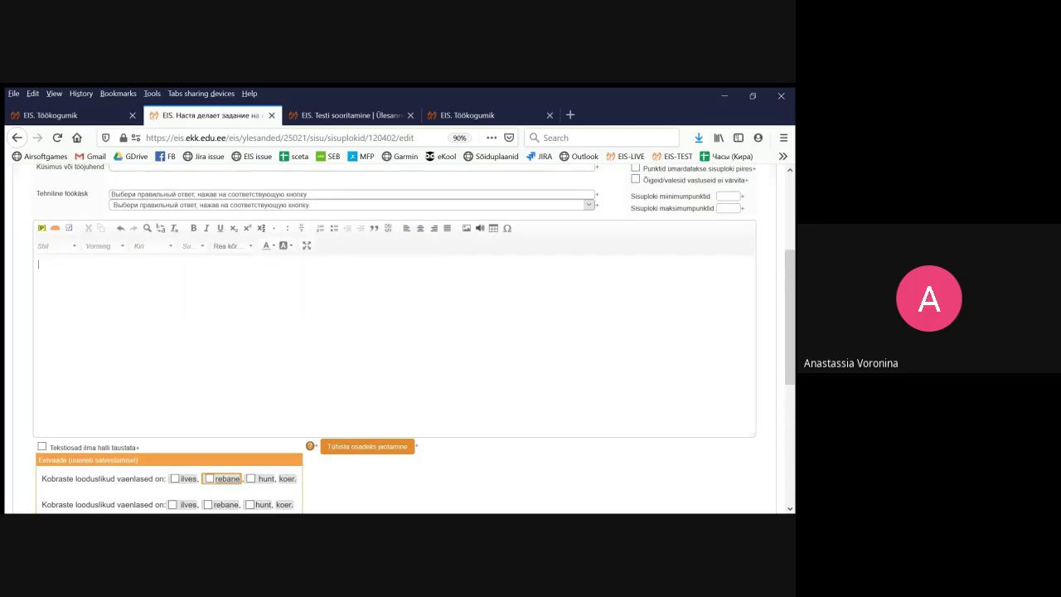
scroll(398, 340, down, 5)
click(50, 471)
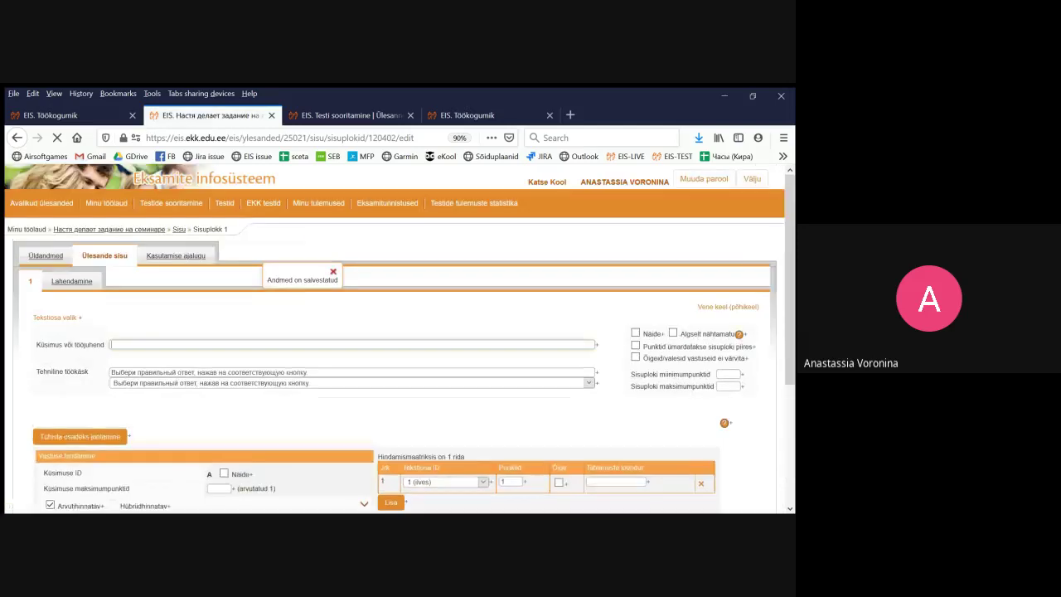
scroll(398, 340, down, 6)
scroll(398, 339, up, 4)
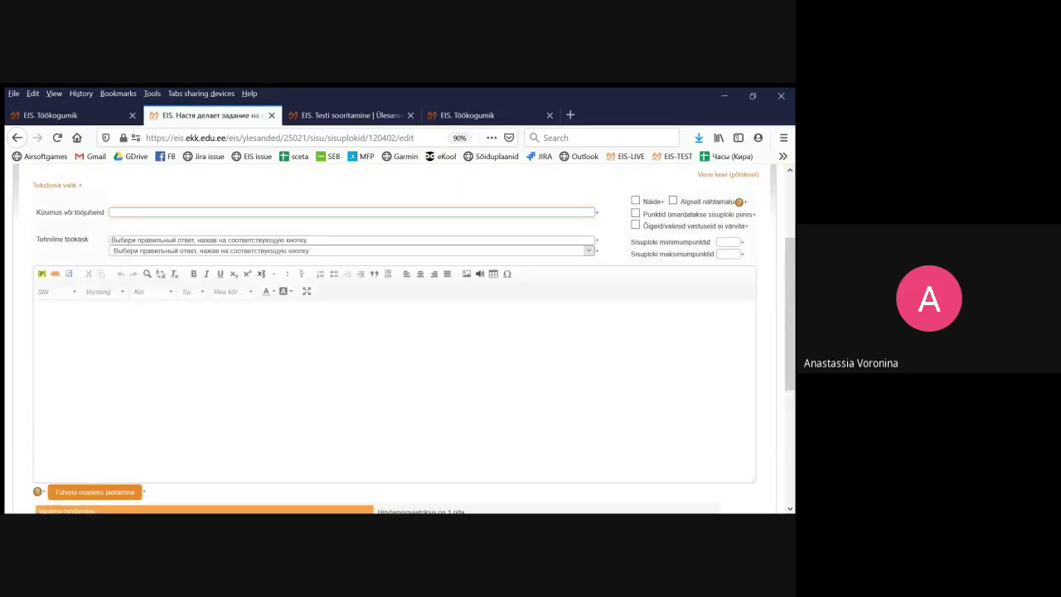
scroll(173, 273, up, 2)
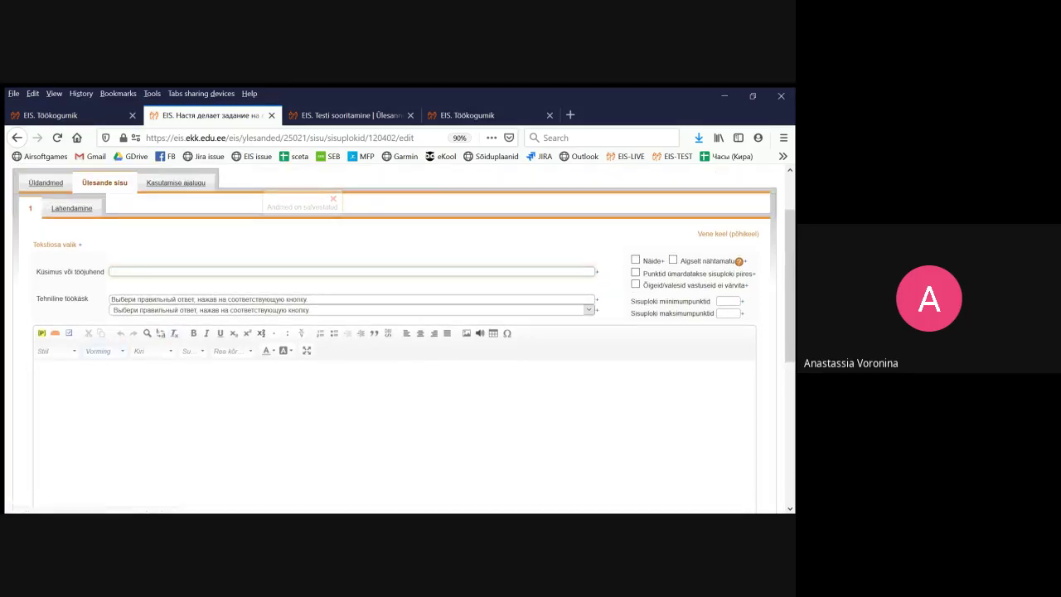
Paste the sentence about the beaver's natural enemies into the empty block and open the text part settings for "rebane"
text(Kobraste looduslikud vaenlased on: ilves, rebane, hunt, koer.)
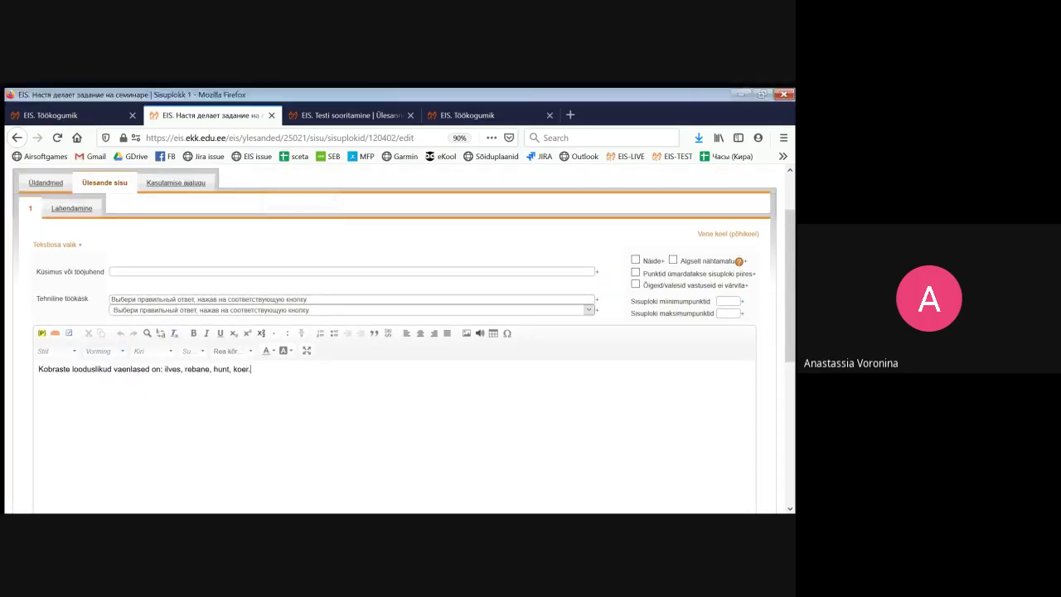
double_click(197, 369)
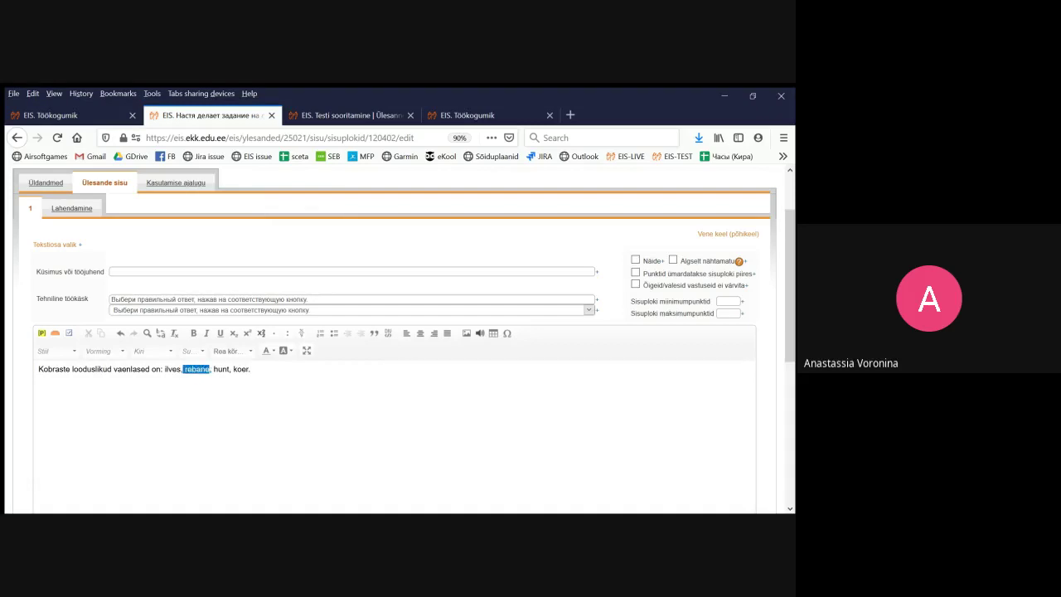
click(69, 332)
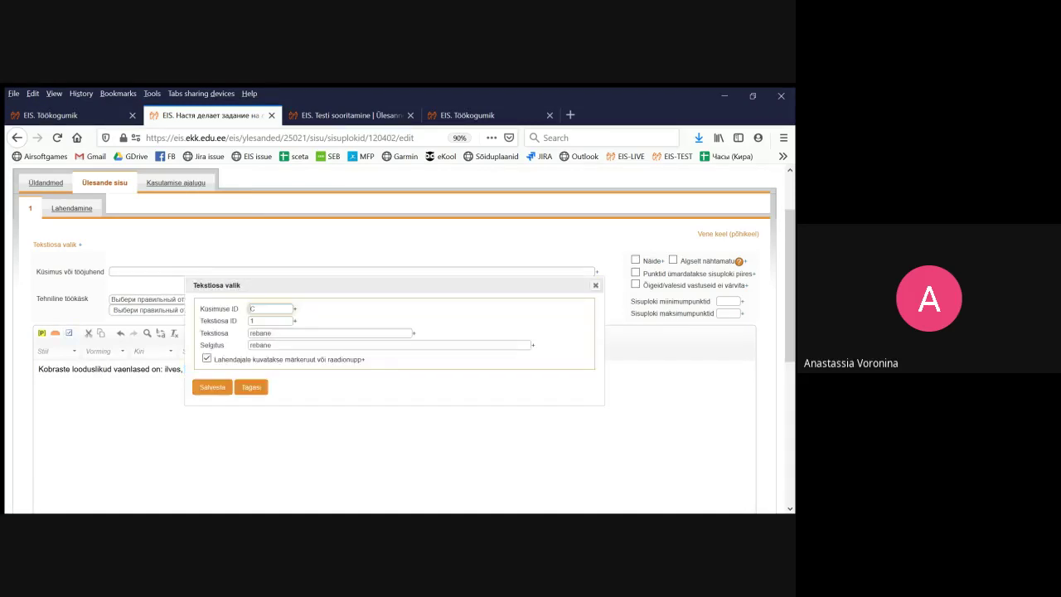
double_click(253, 308)
click(253, 308)
double_click(252, 308)
click(595, 285)
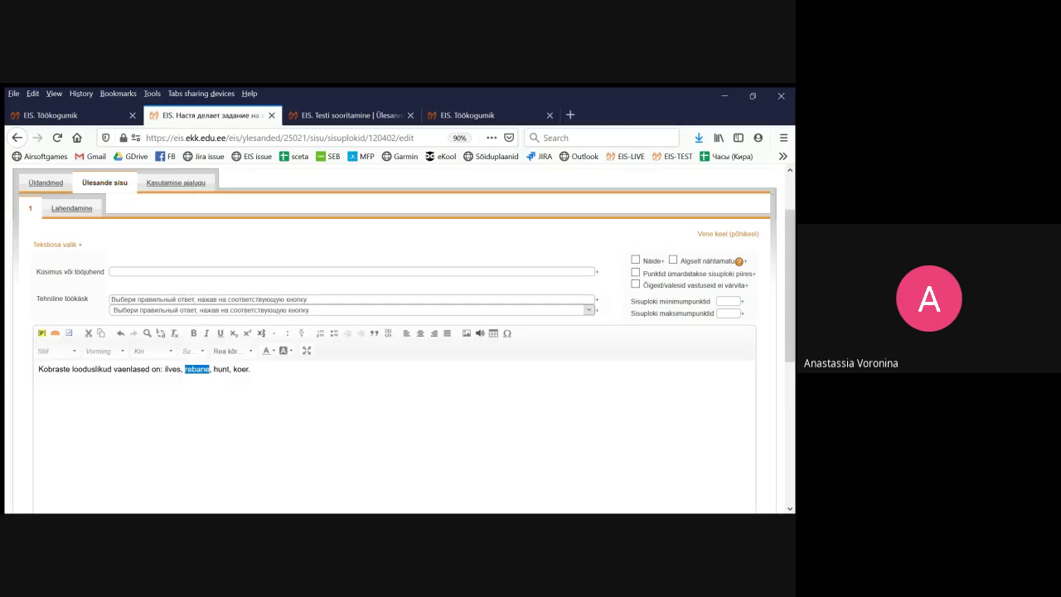
Delete the text-part selection block from the task's content and return to the open beaver test
click(105, 183)
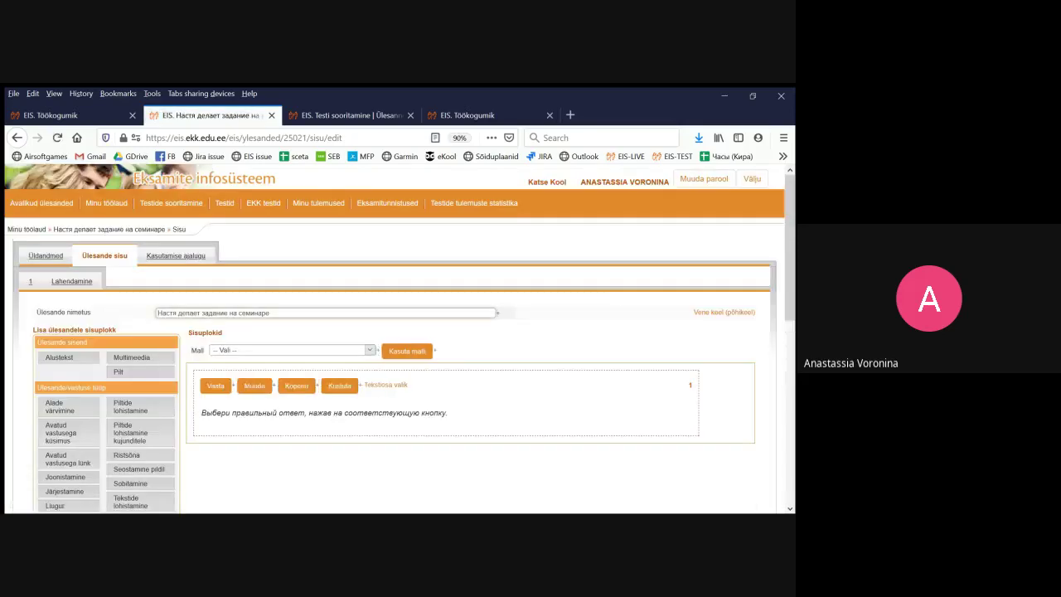
click(339, 385)
click(411, 362)
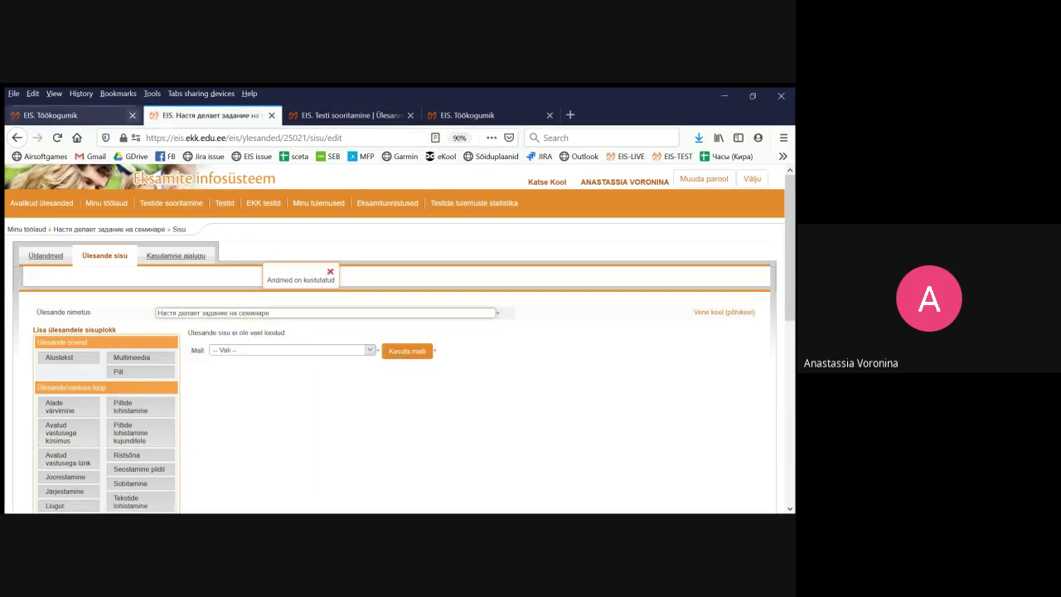
click(352, 116)
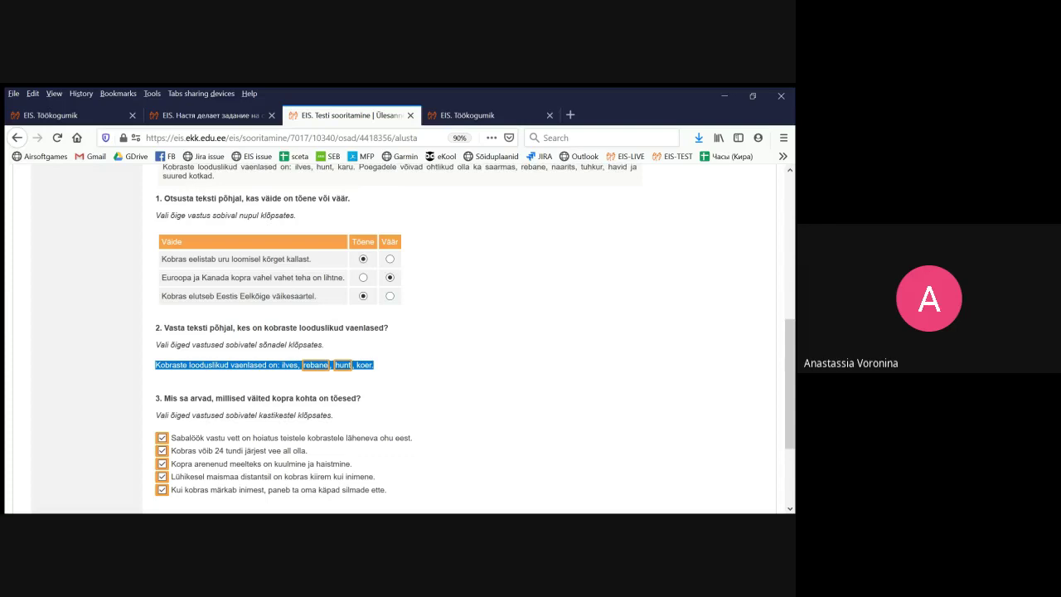
Return to the task's content and add a Tekstiosa valik block containing "Kobraste looduslikud vaenlased on: ilves, rebane, hunt, koer."
click(214, 115)
scroll(150, 364, down, 5)
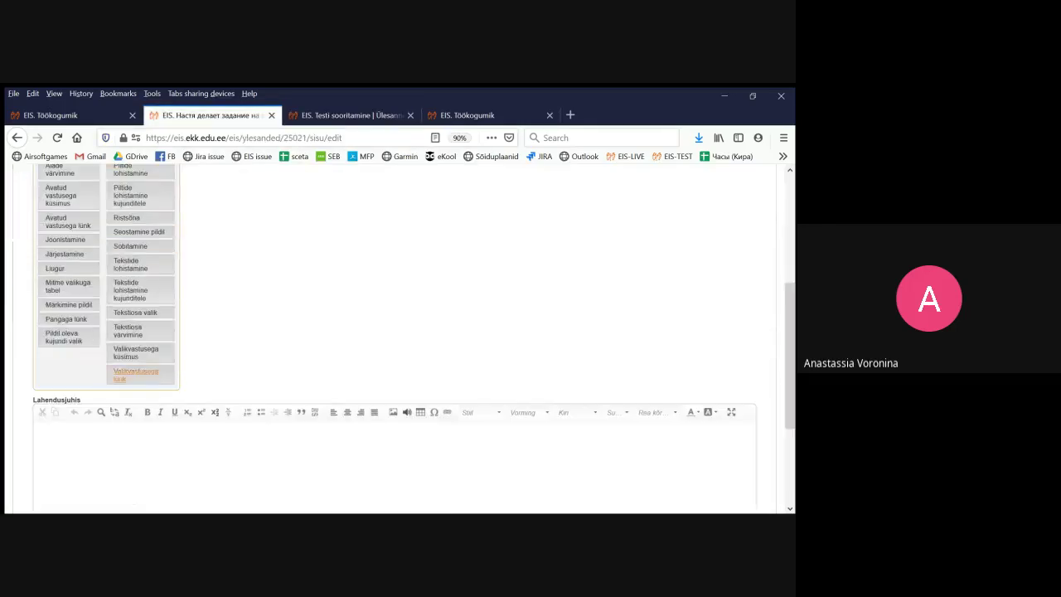
click(135, 312)
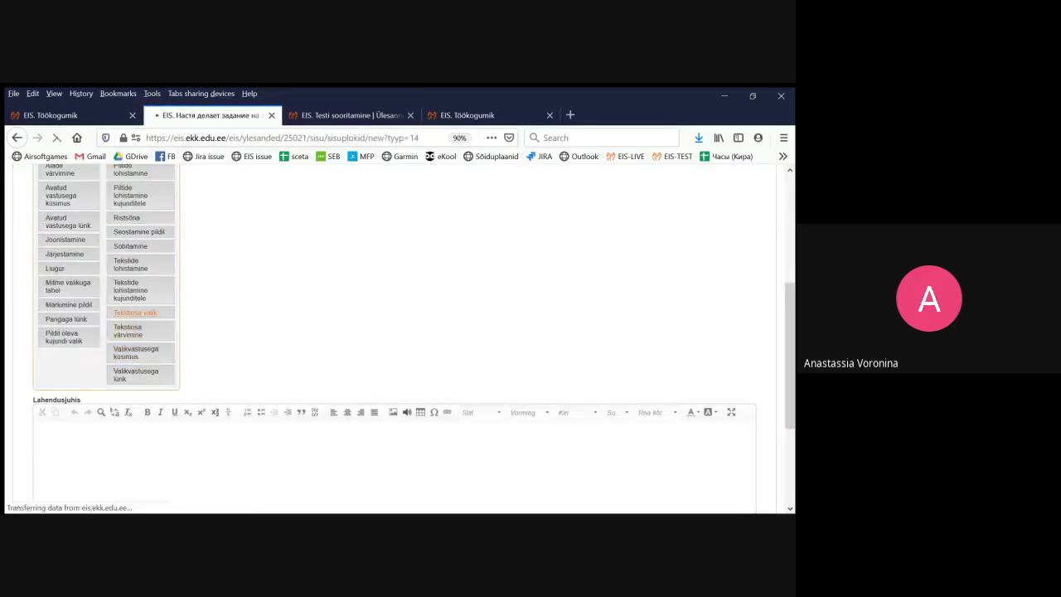
scroll(394, 338, down, 2)
click(39, 366)
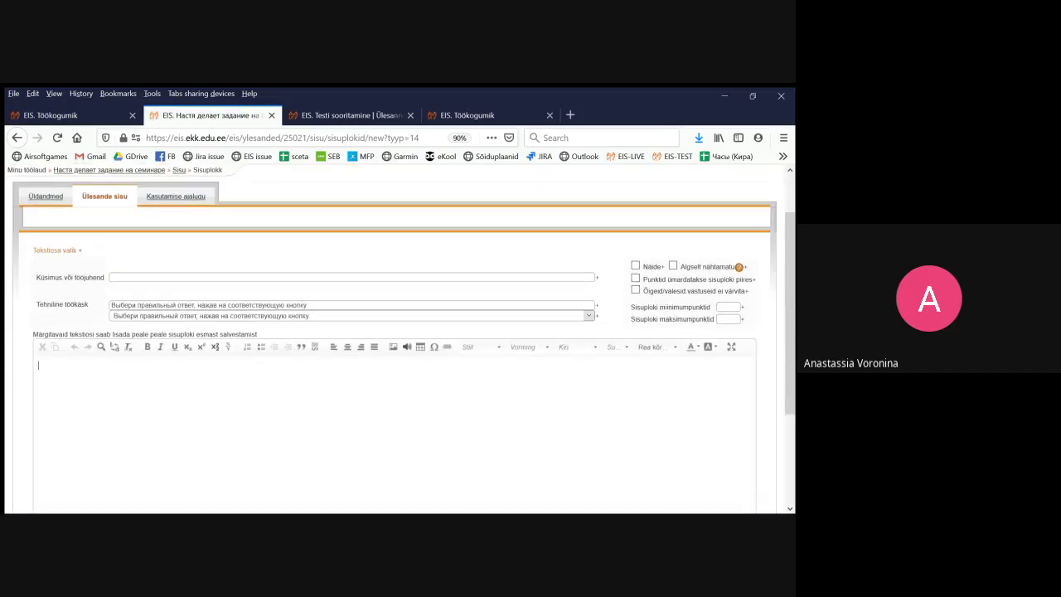
text(Kobraste looduslikud vaenlased on: ilves, rebane, hunt, koer.)
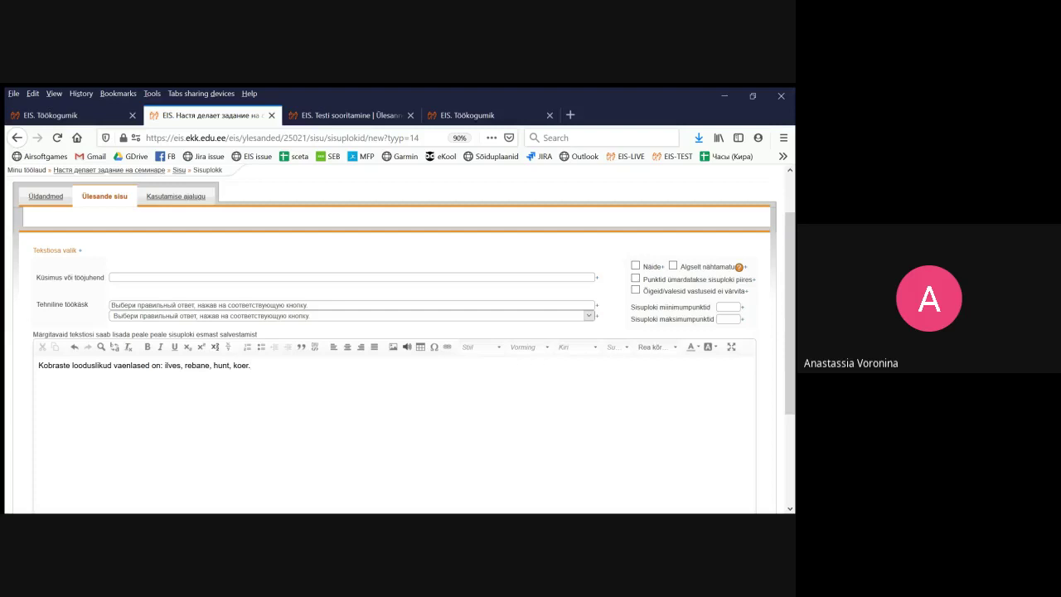
Put ilves, rebane, hunt and koer on separate lines below the opening phrase and save the block
key(Return)
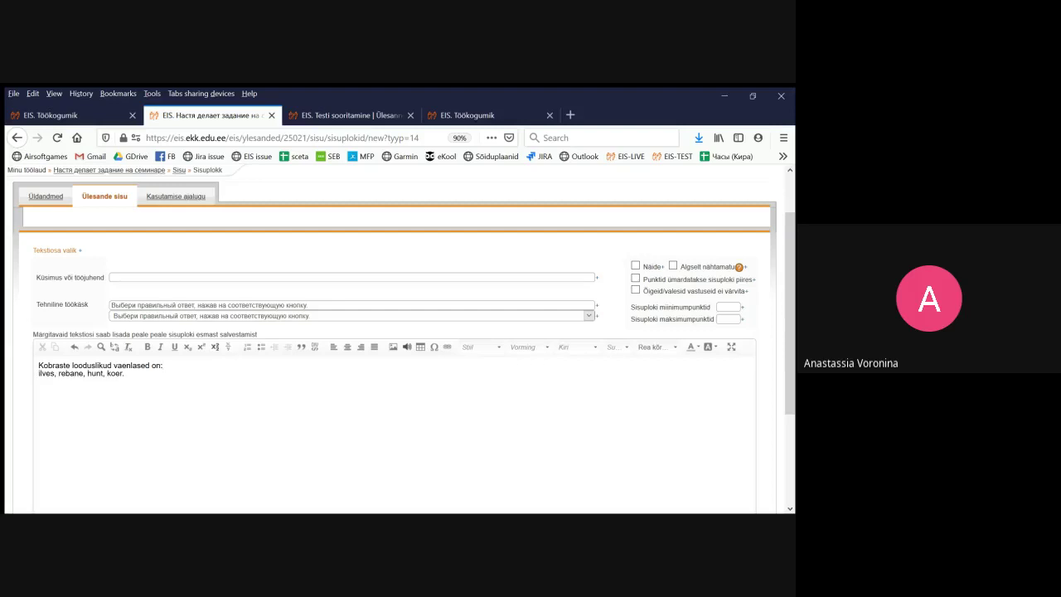
key(Return)
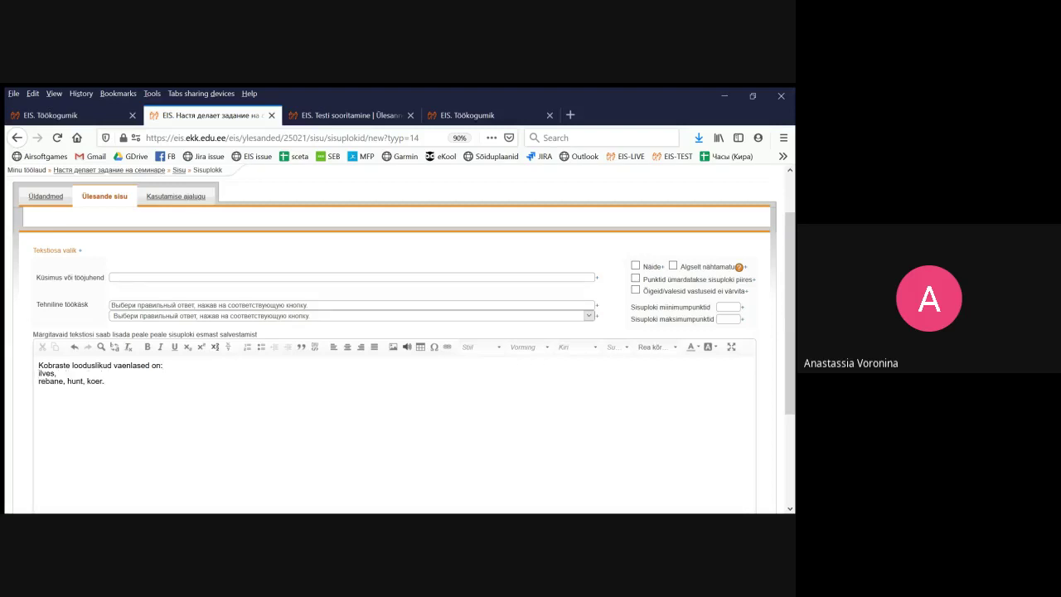
key(Return)
key(Return)
click(39, 373)
scroll(398, 340, down, 5)
click(51, 426)
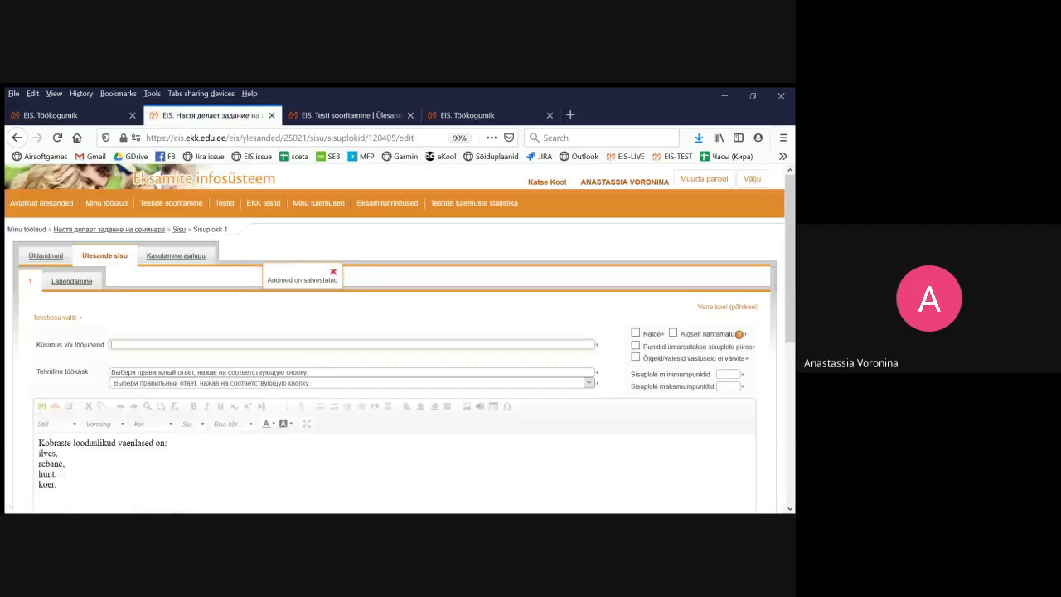
Insert selection markers with question ID A before "ilves" as text part 1 and before "rebane" as text part 2
scroll(398, 340, down, 3)
click(58, 339)
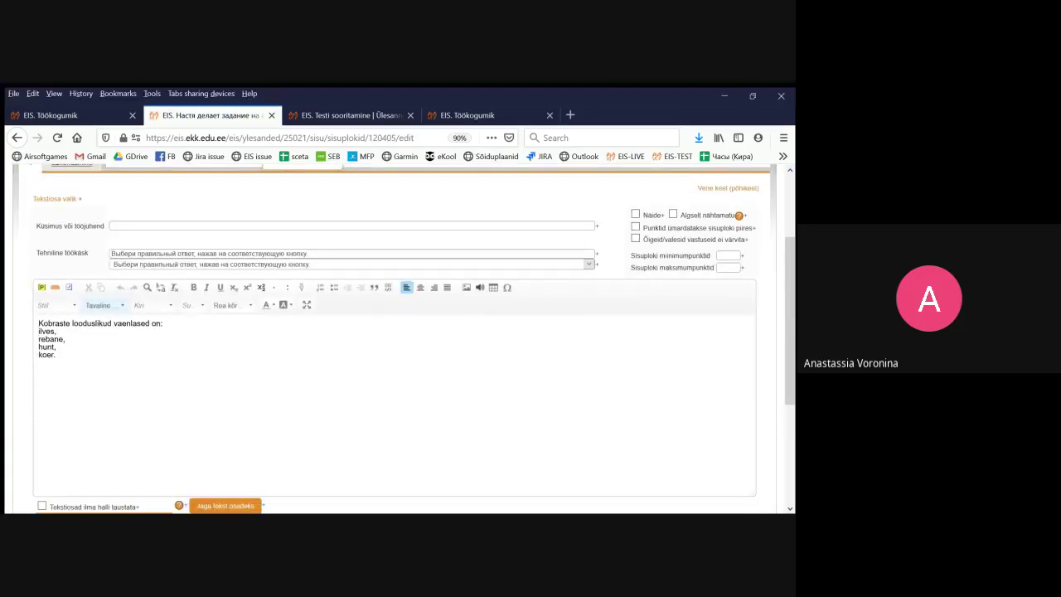
click(69, 287)
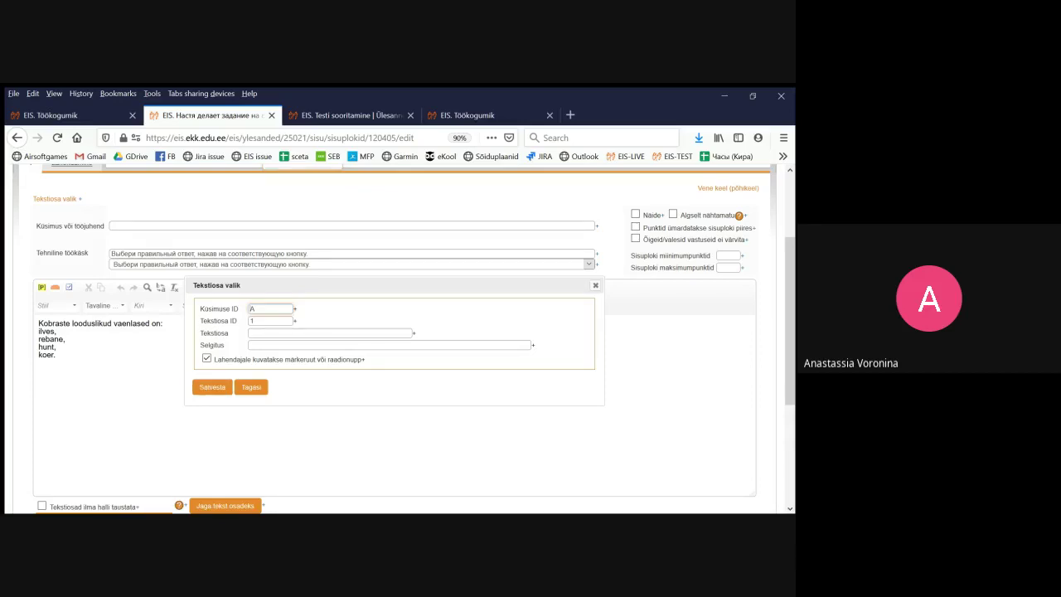
click(212, 387)
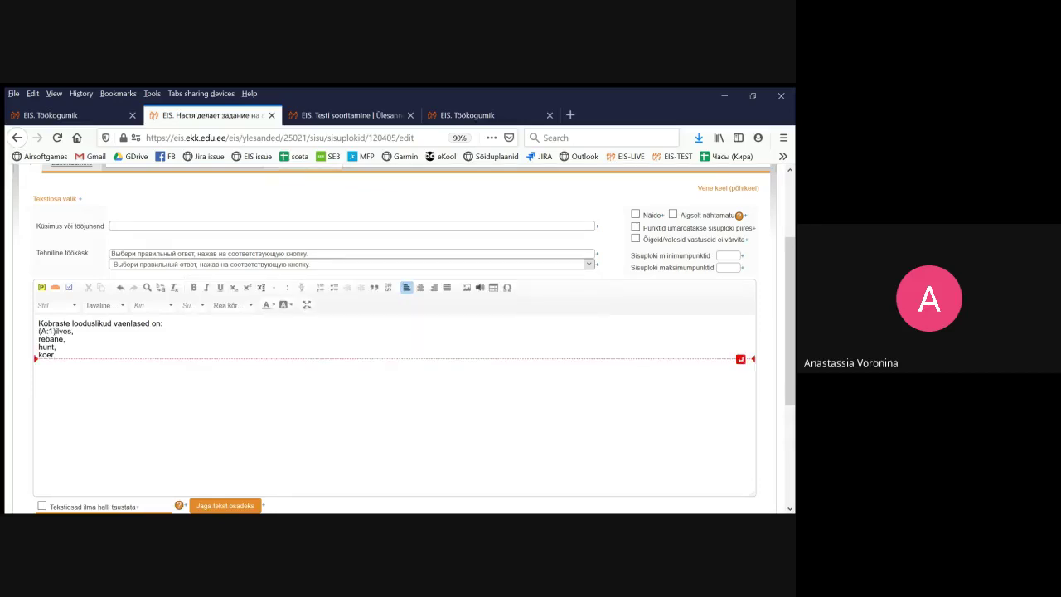
click(69, 287)
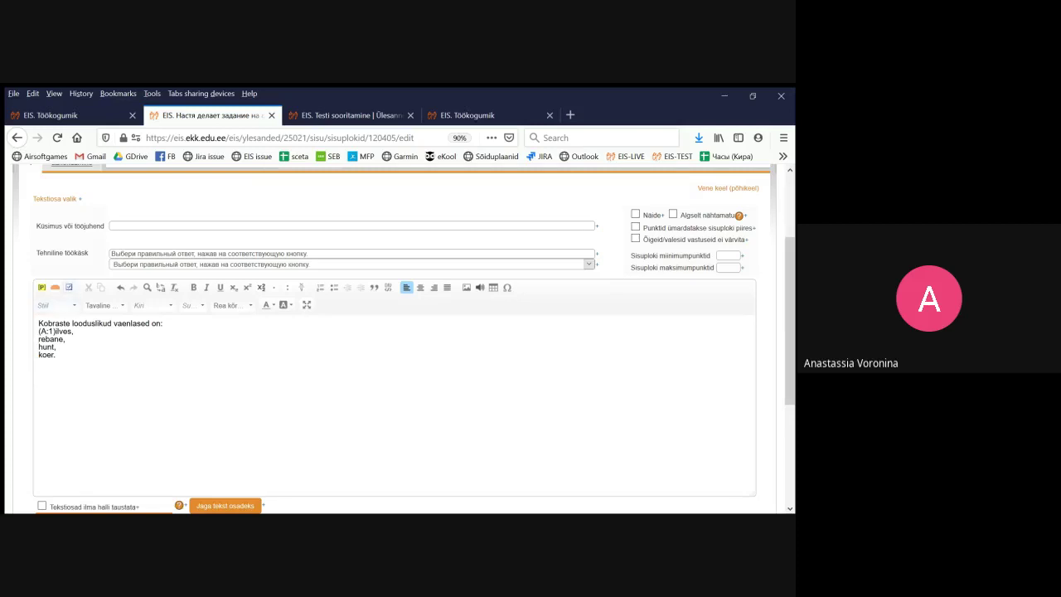
click(212, 387)
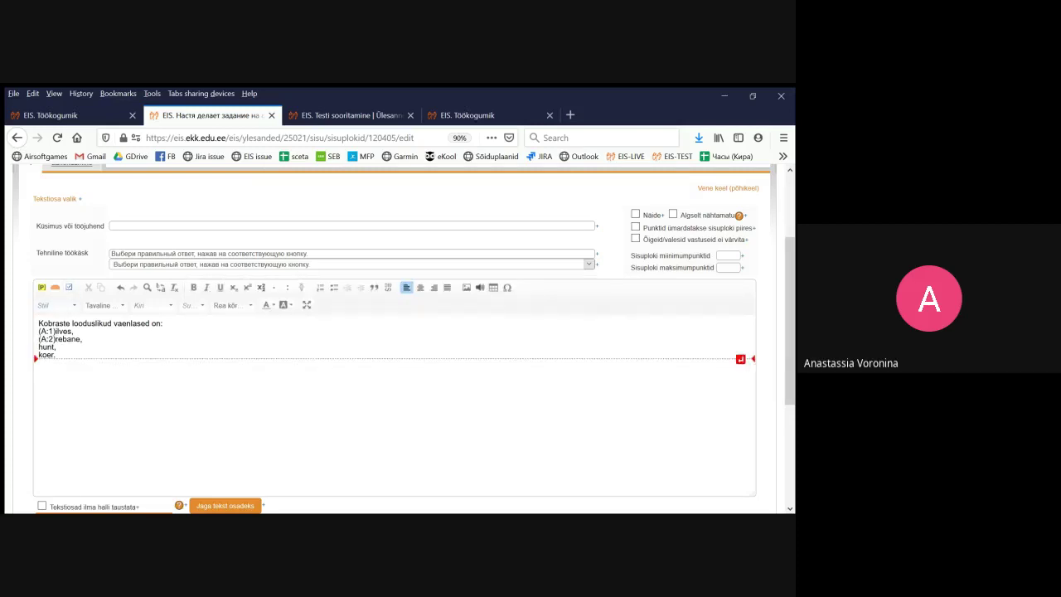
Insert markers with question ID B before "hunt" as text part 1 and "koer" as text part 2, and save the block
click(68, 287)
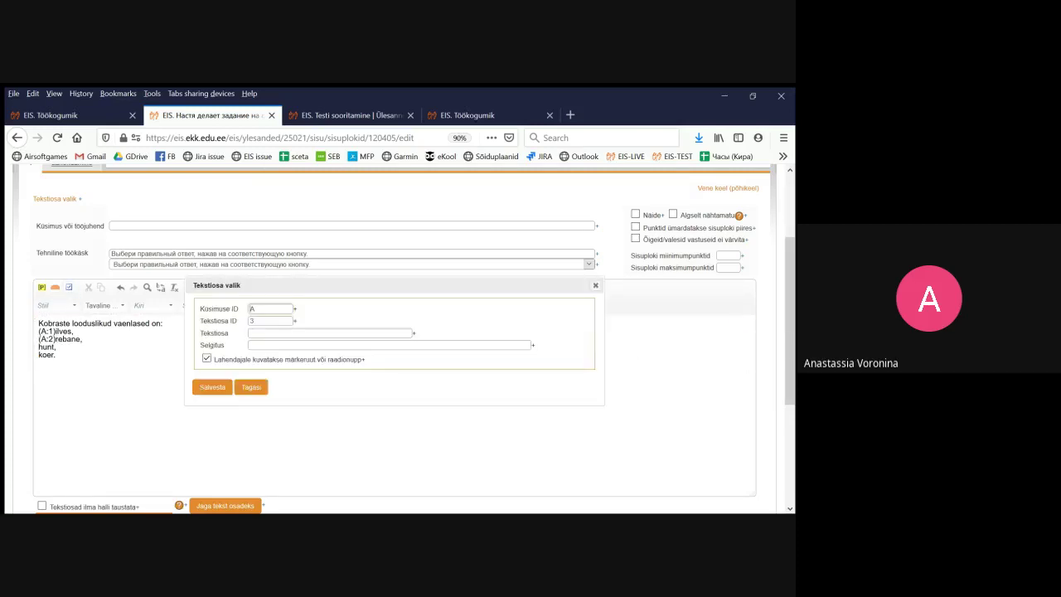
text(B)
key(Tab)
text(1)
key(Return)
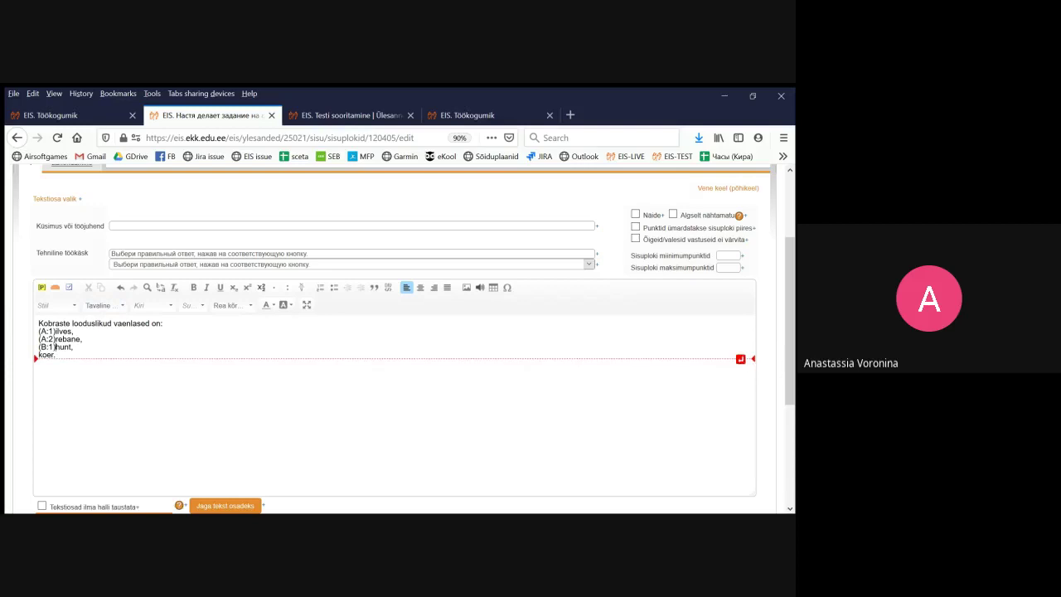
click(39, 354)
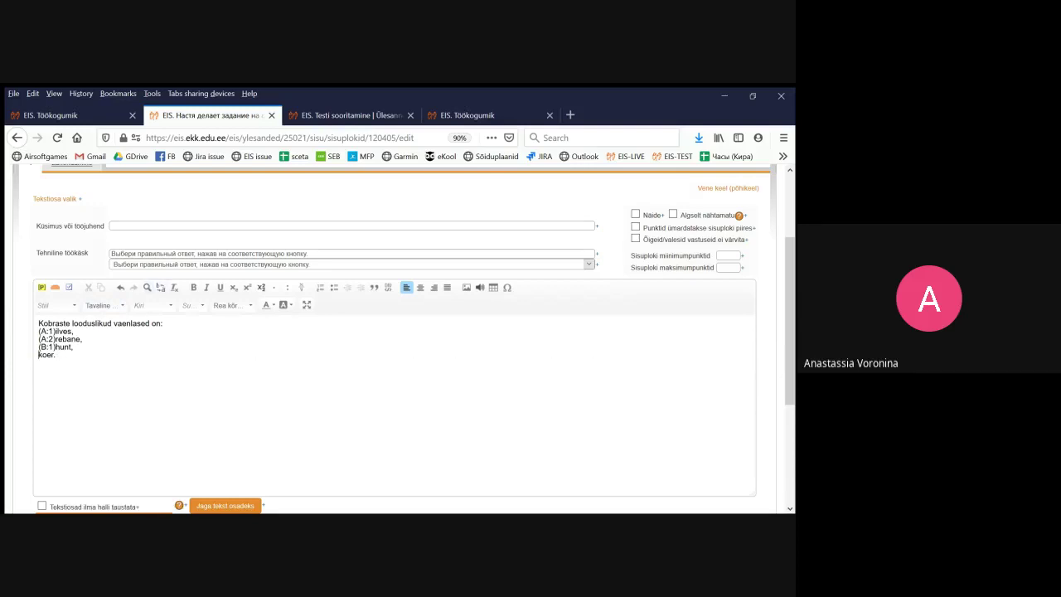
click(69, 287)
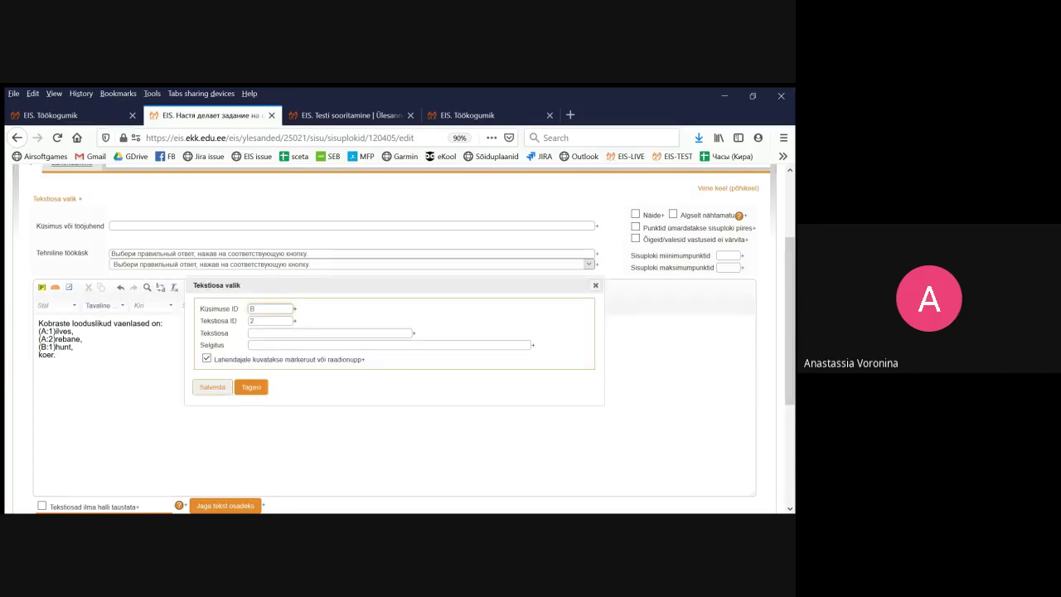
click(212, 387)
scroll(394, 338, down, 3)
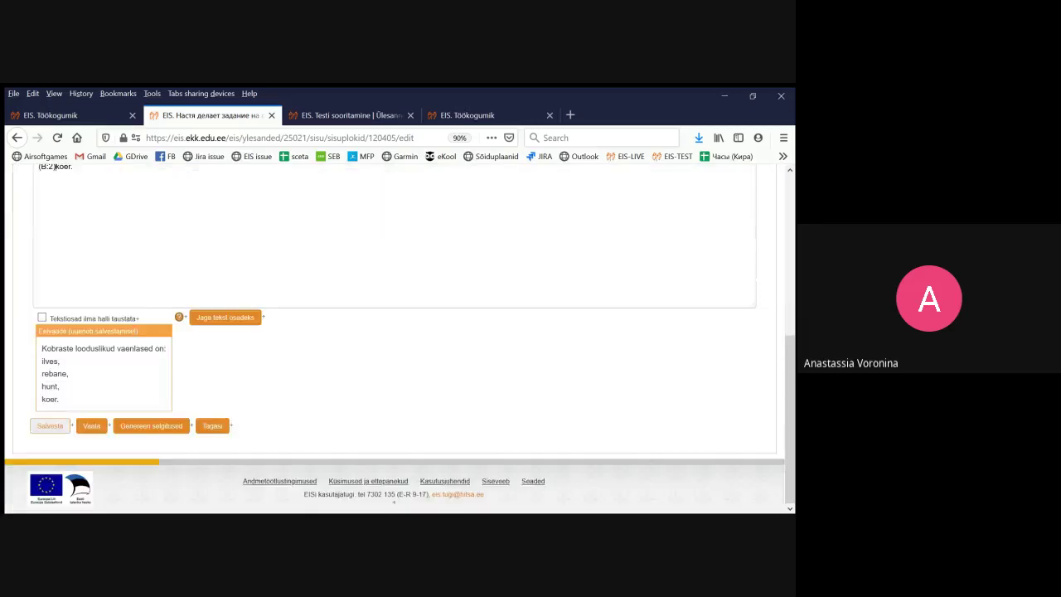
click(51, 426)
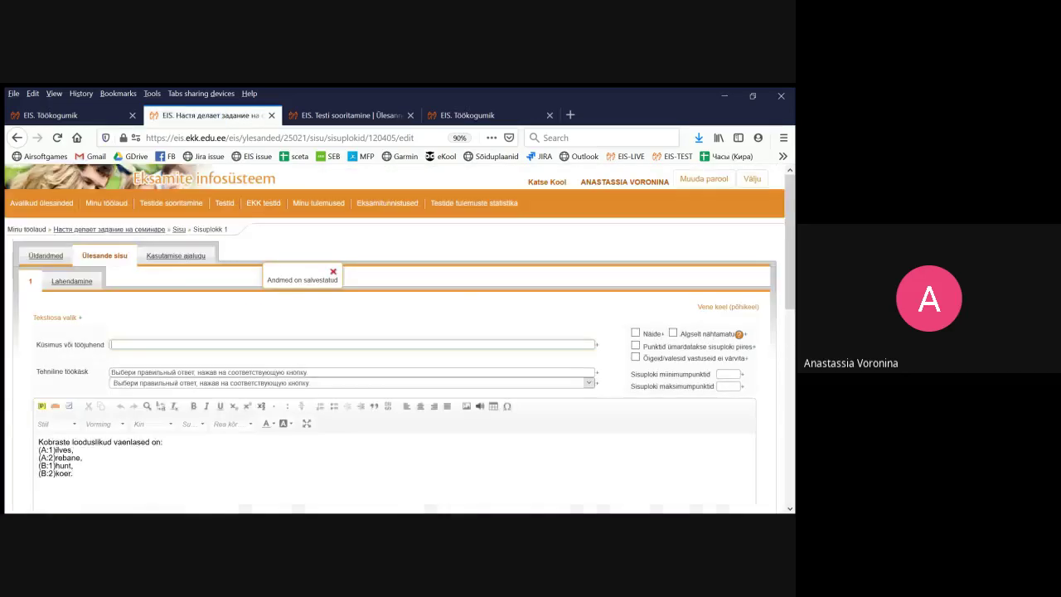
Add a scoring row for text part 1 to question A's scoring matrix
scroll(393, 338, down, 5)
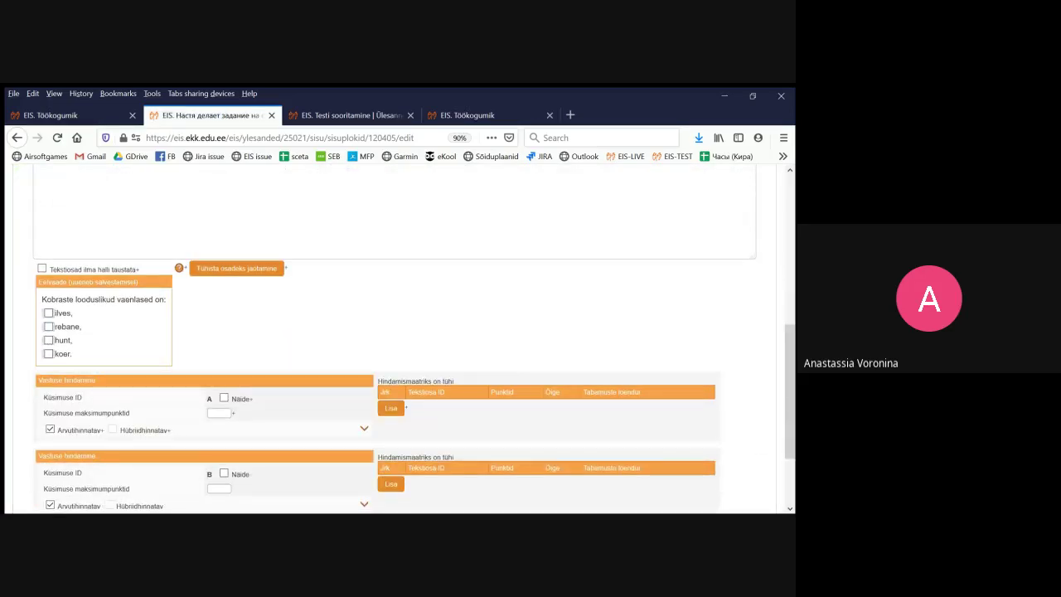
scroll(394, 338, down, 2)
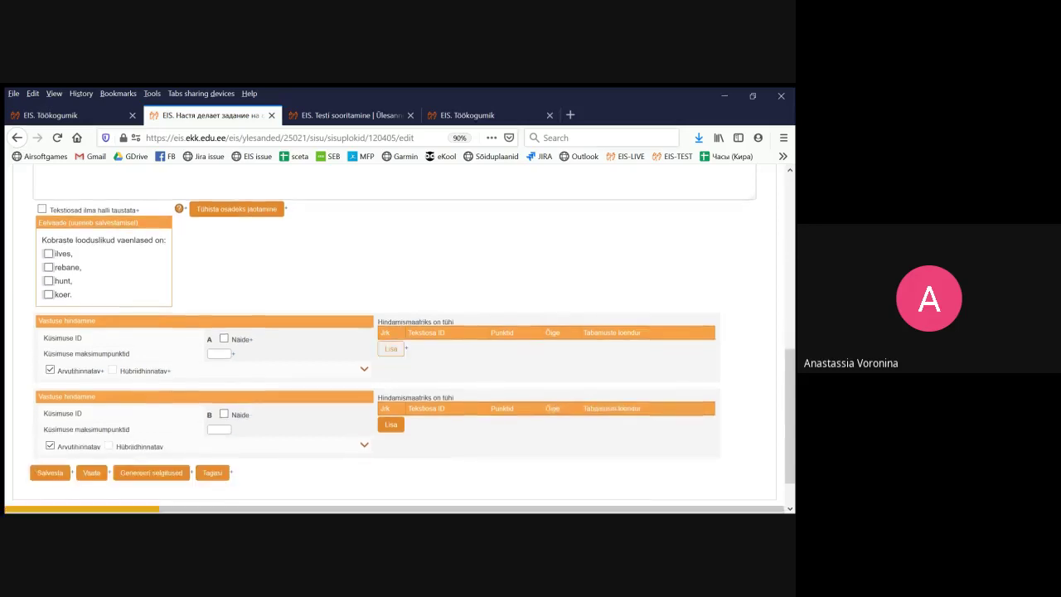
click(390, 347)
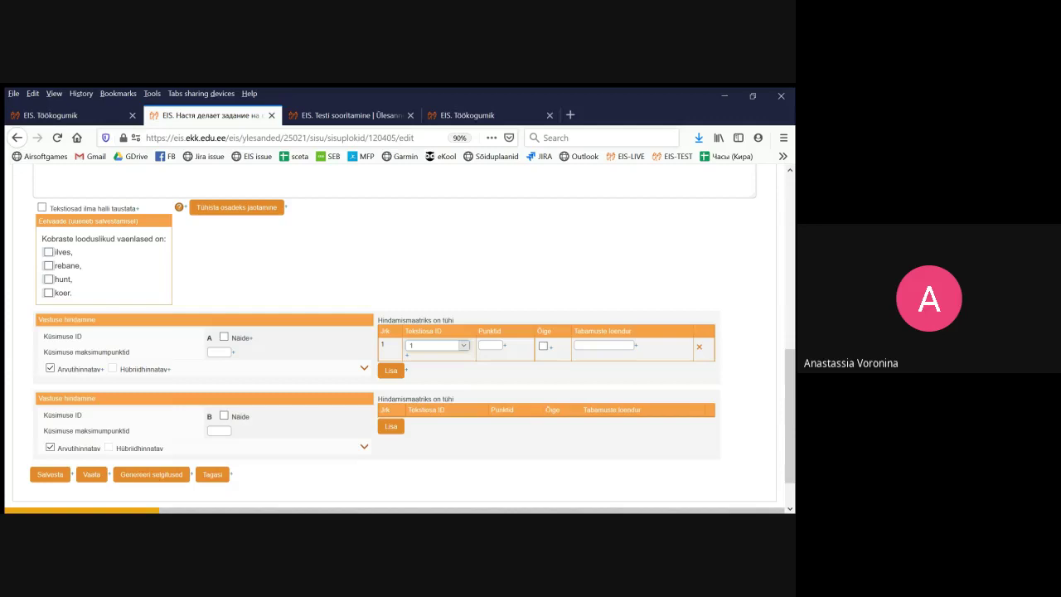
Check the text part settings of the marker before "ilves" and close them without changes
scroll(394, 338, up, 7)
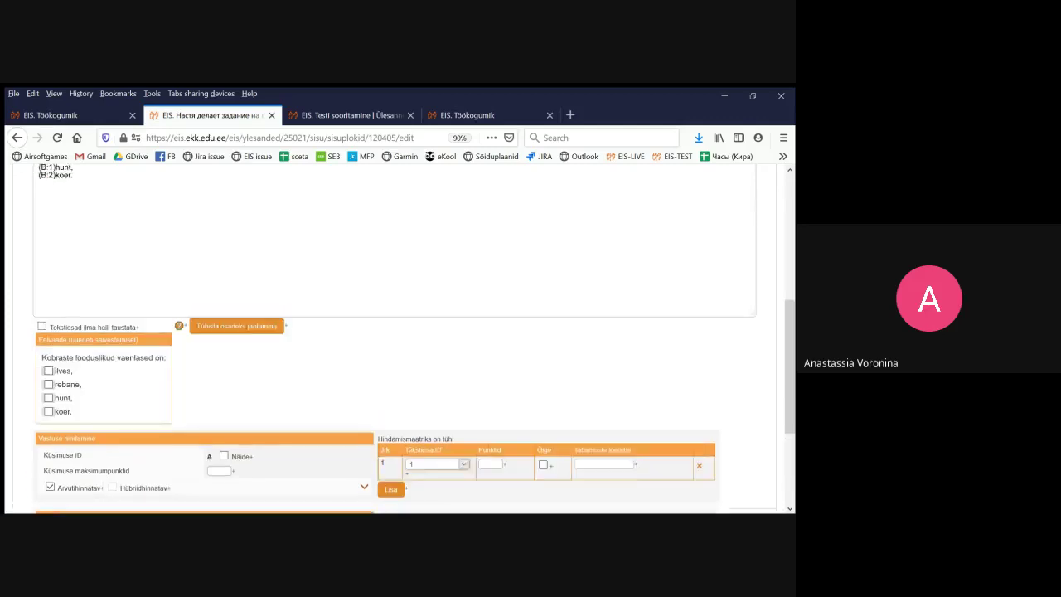
drag(48, 329, 53, 330)
double_click(48, 329)
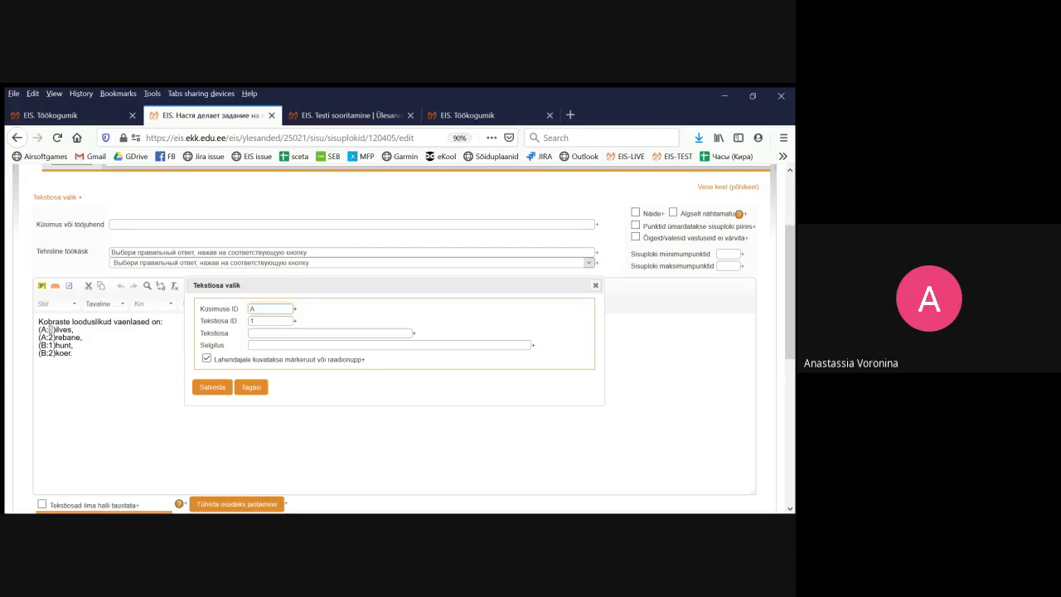
click(595, 284)
scroll(746, 357, down, 3)
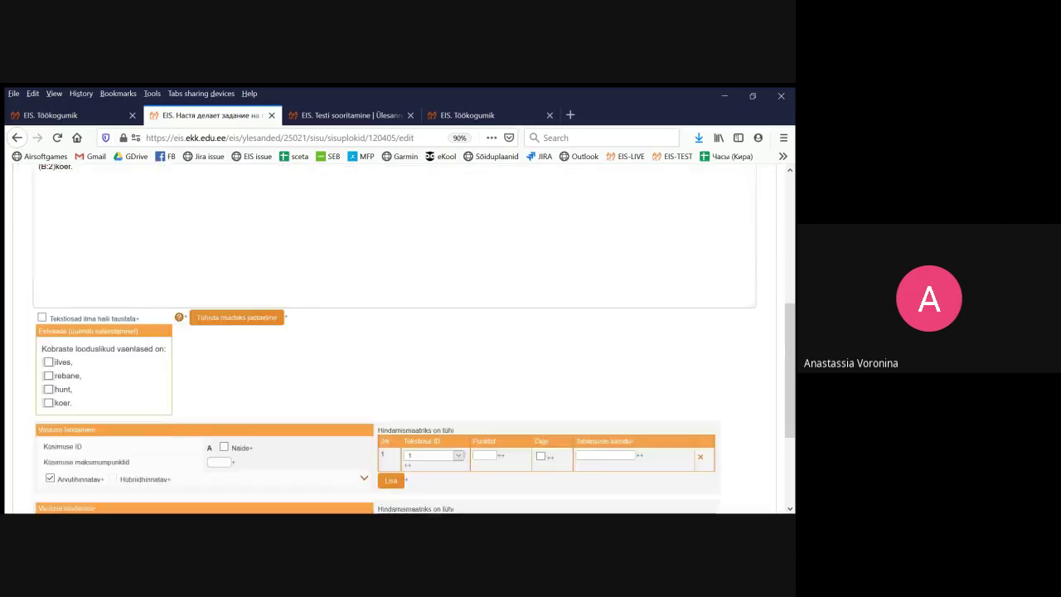
Add a row to question B's scoring matrix and set its text part ID to 2
scroll(398, 340, down, 3)
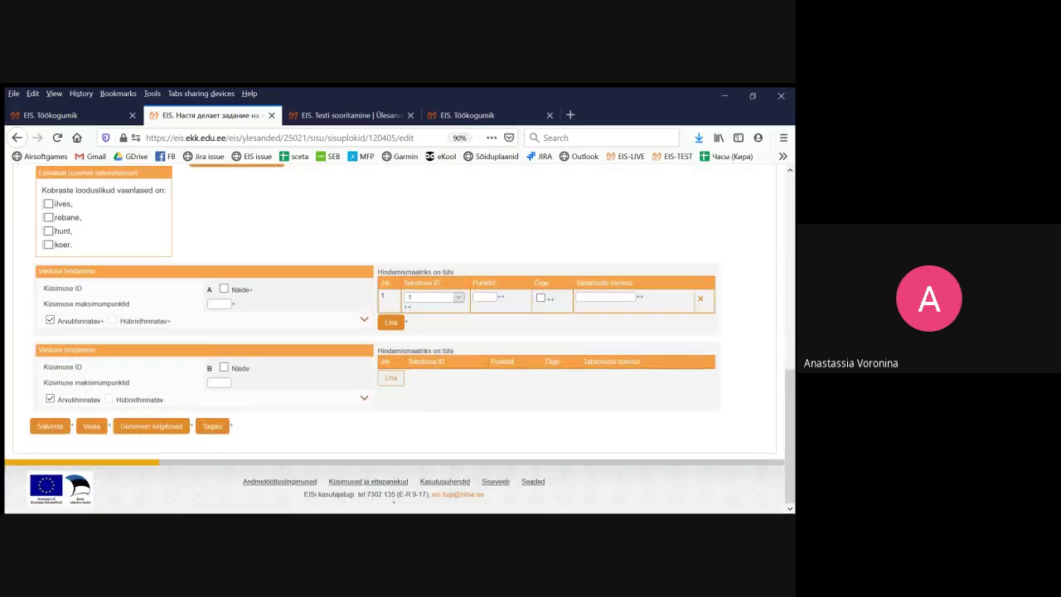
click(390, 377)
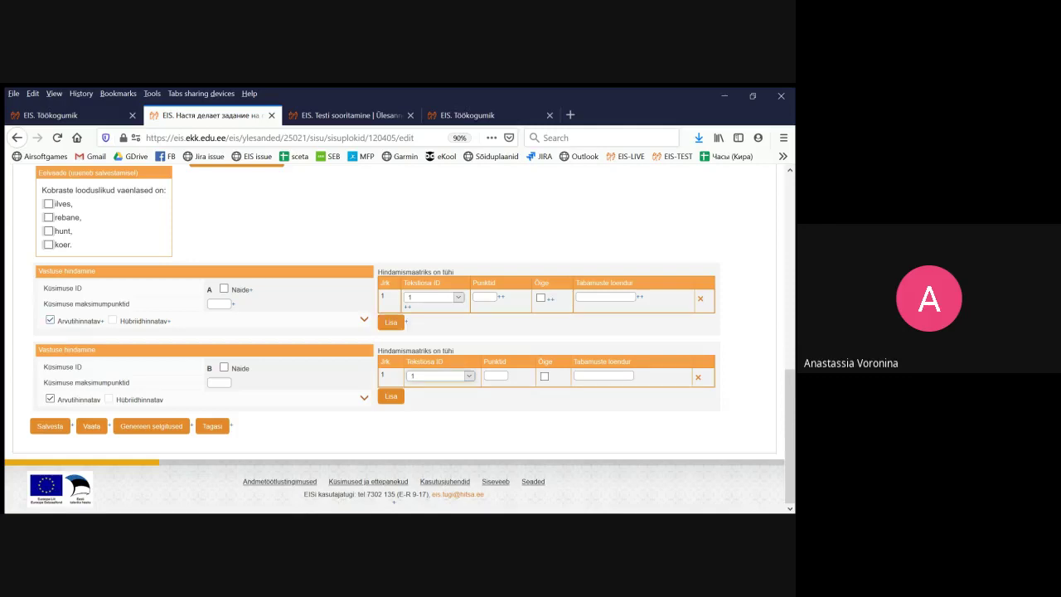
click(469, 376)
click(439, 398)
Set the maximum number of choices to 1 for both questions A and B, and save the block
click(363, 319)
click(222, 408)
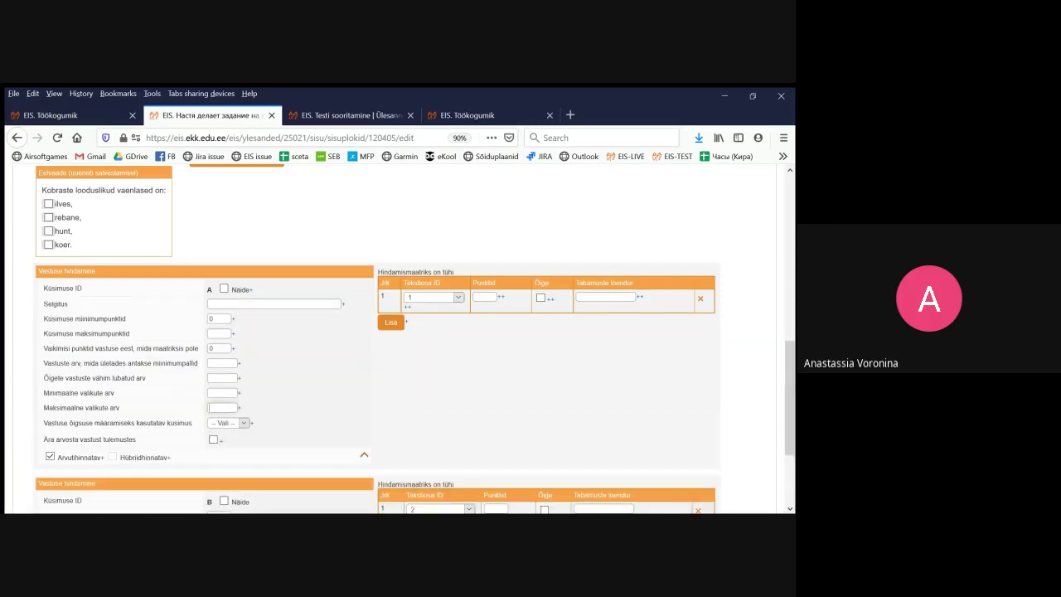
scroll(248, 407, down, 3)
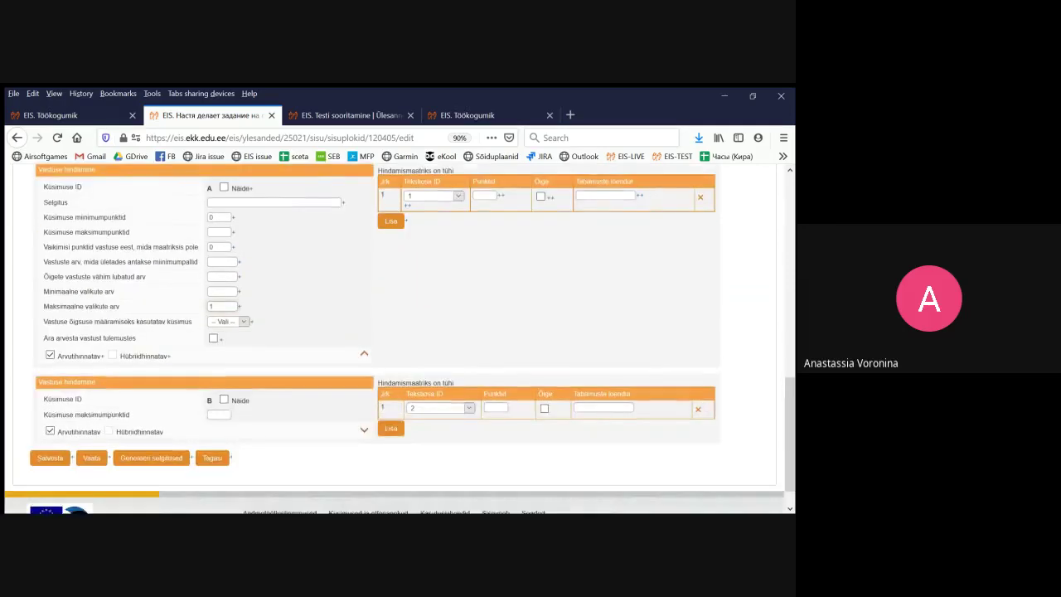
click(363, 413)
scroll(397, 338, down, 3)
click(222, 382)
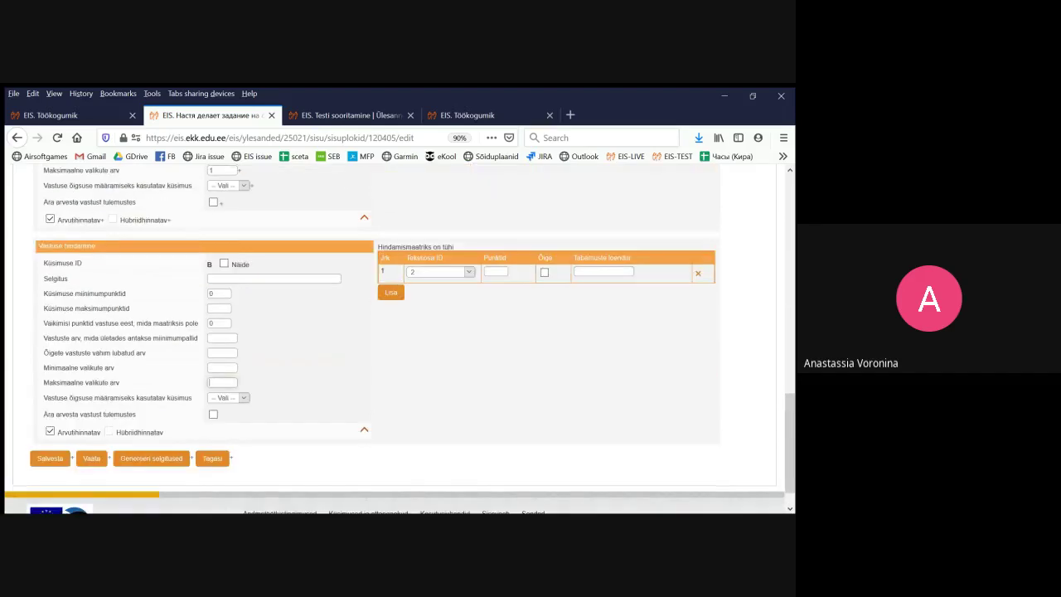
text(1)
click(50, 457)
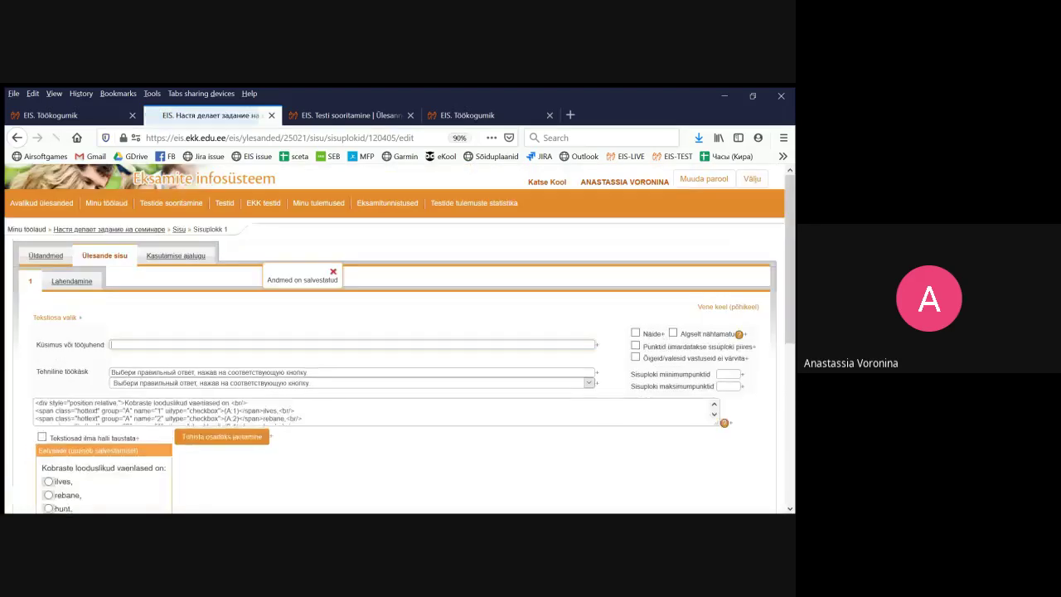
Test the choices within each word pair in the task's solving view, ending on "rebane" and "koer", and return to the task content
click(72, 281)
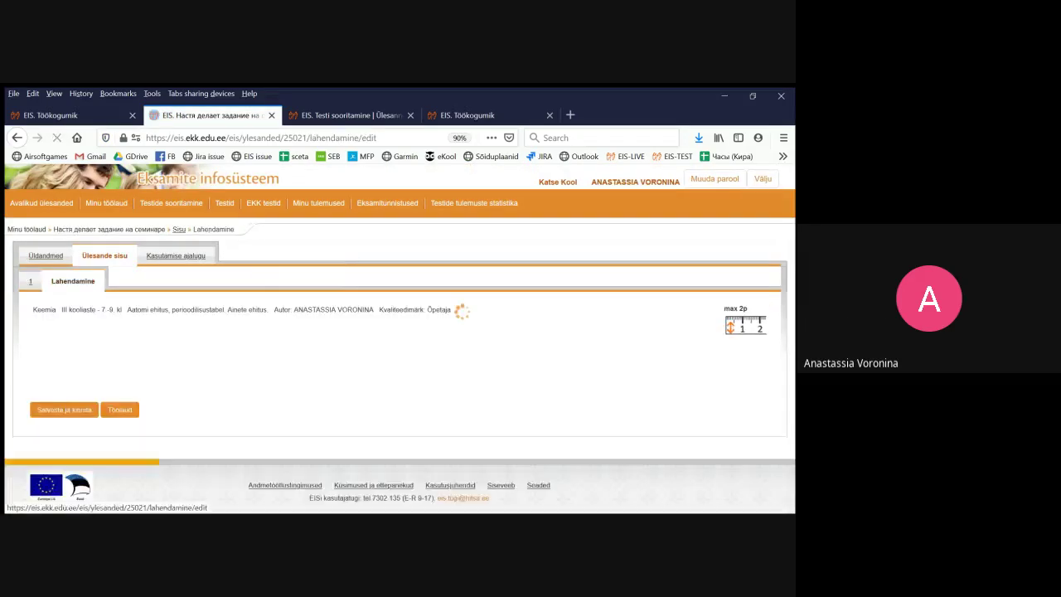
click(46, 397)
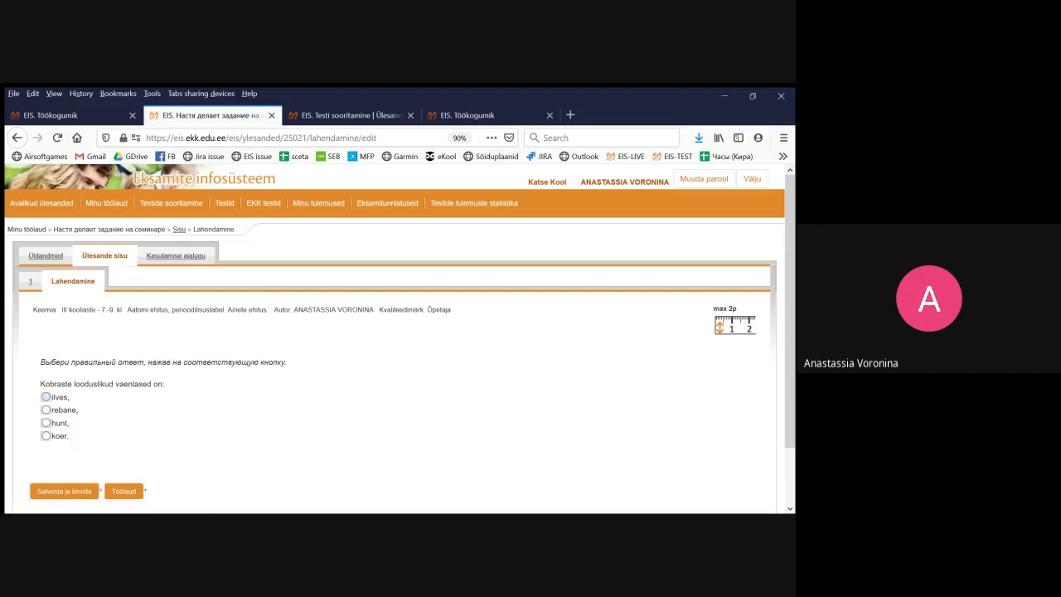
click(46, 410)
click(47, 422)
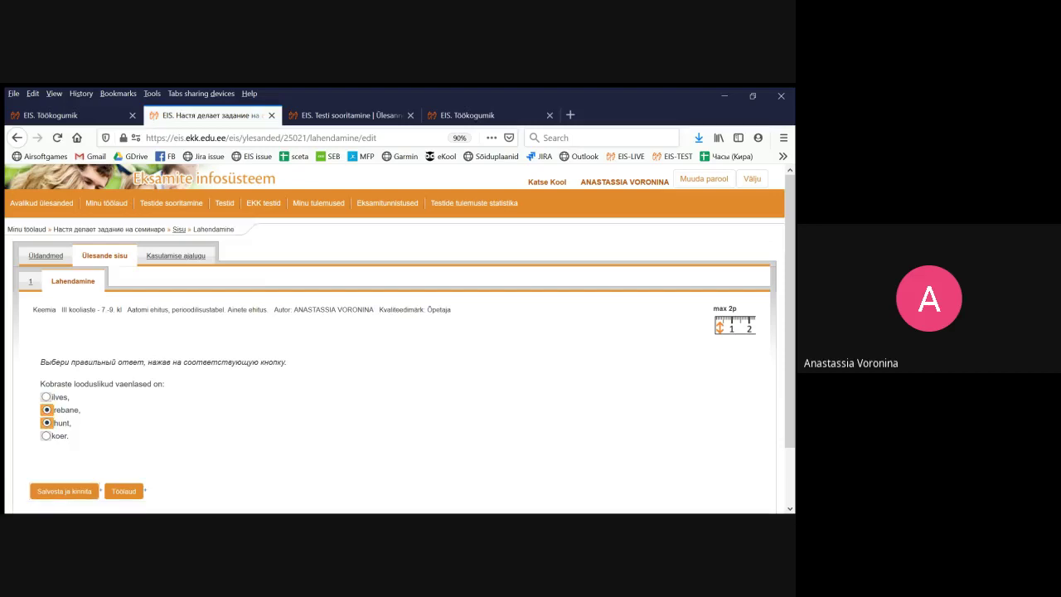
click(47, 436)
scroll(398, 336, down, 2)
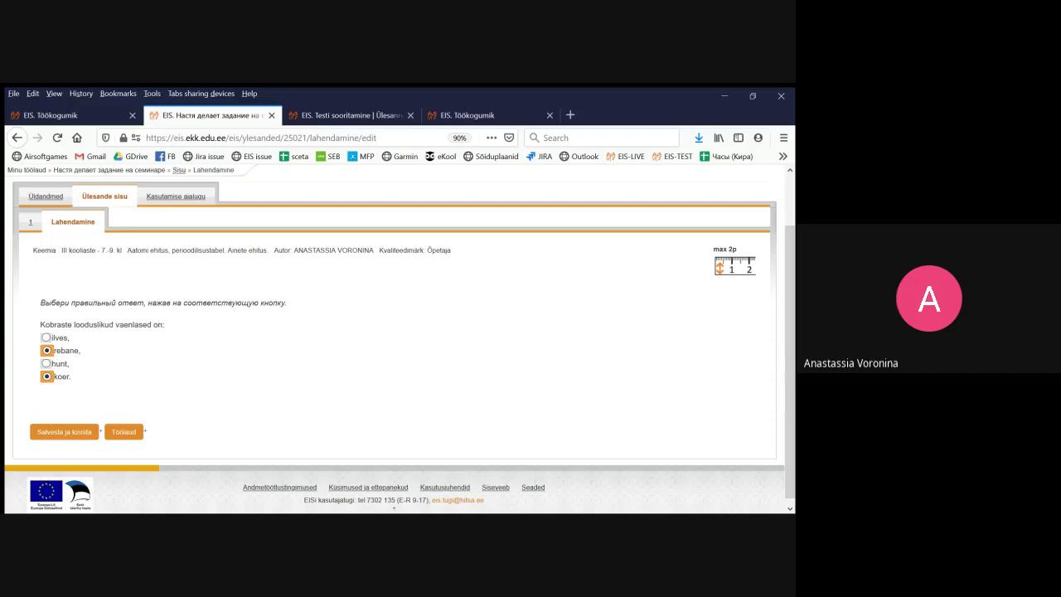
click(105, 196)
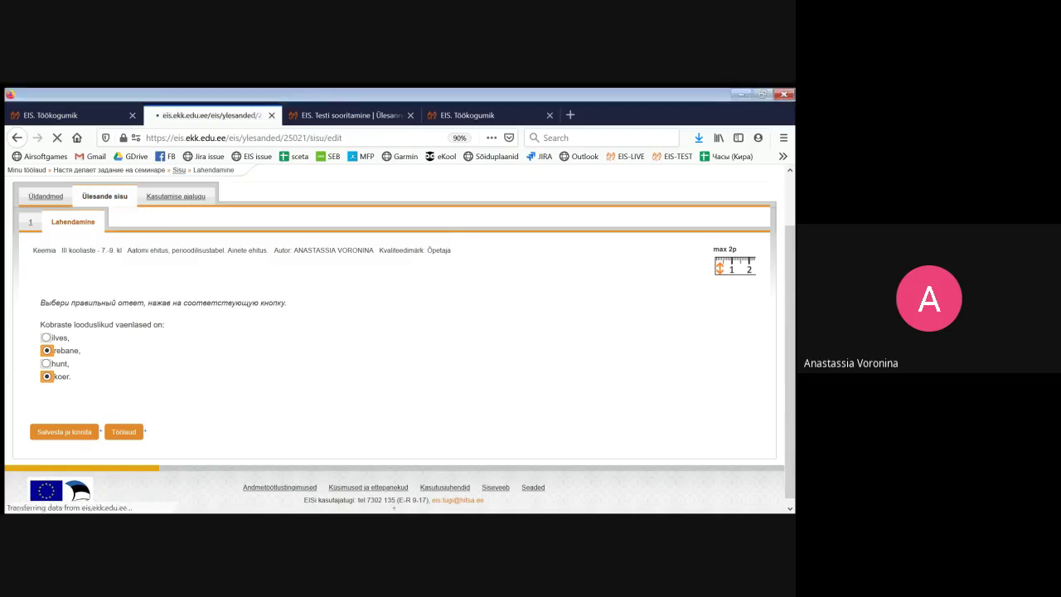
Start a new Tekstiosa värvimine block and copy the first beaver paragraph from the open test's Ülesanne 2
scroll(136, 353, down, 5)
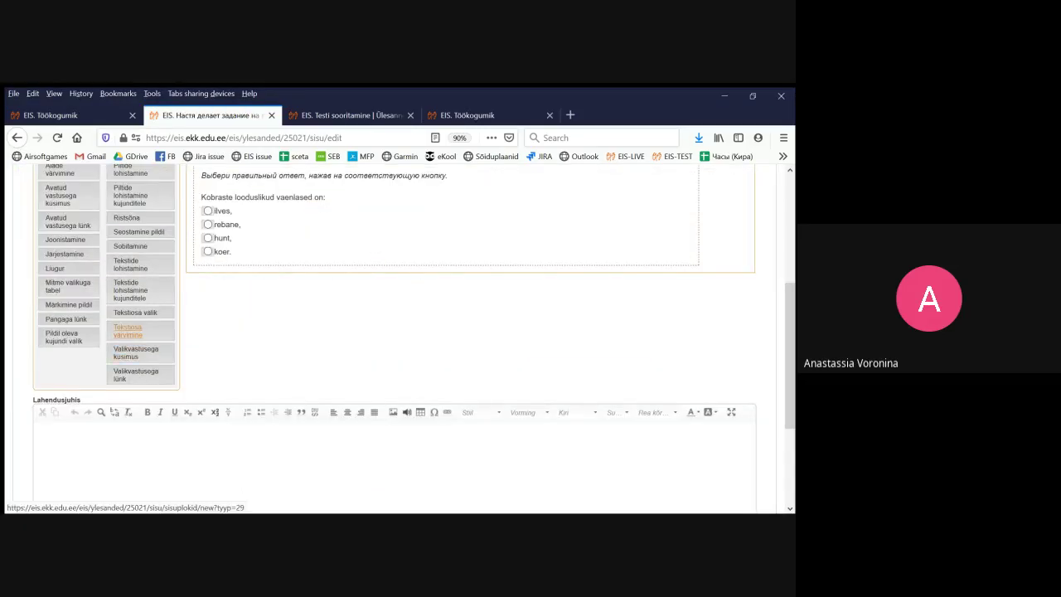
click(127, 330)
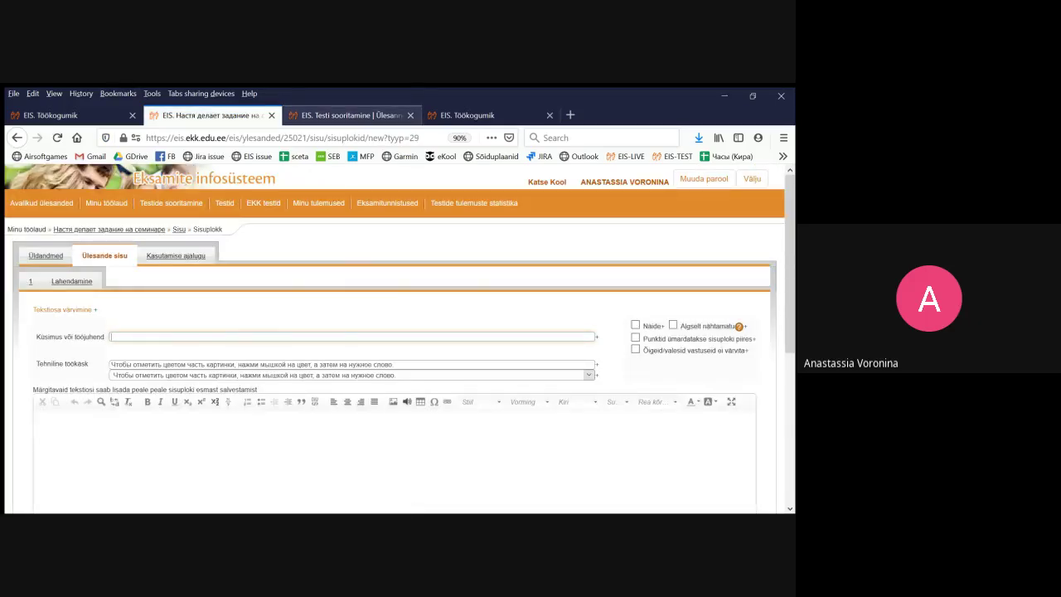
click(348, 116)
scroll(398, 339, up, 5)
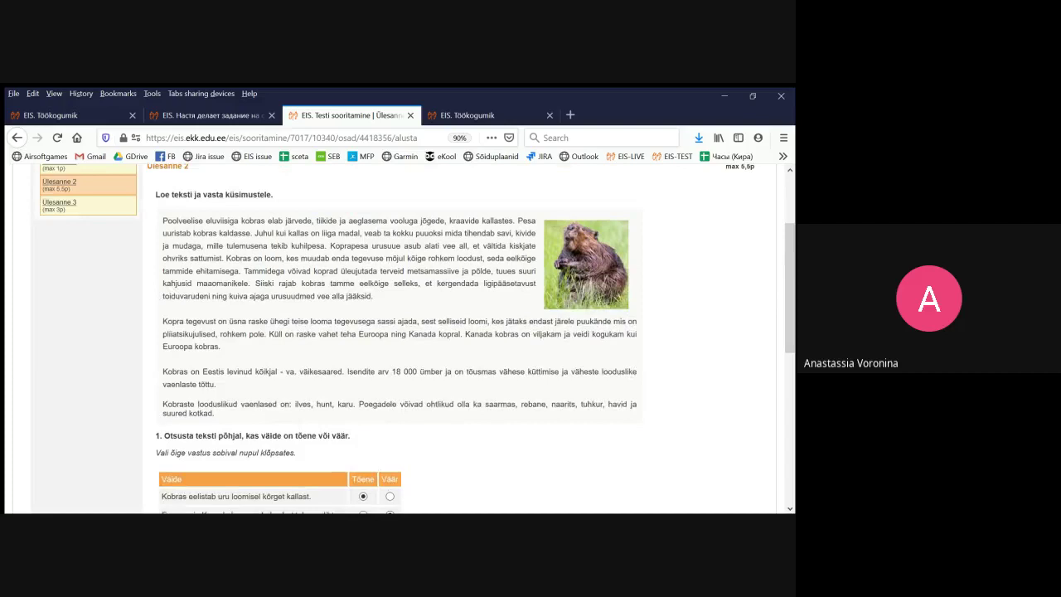
drag(162, 221, 373, 296)
key(ctrl+c)
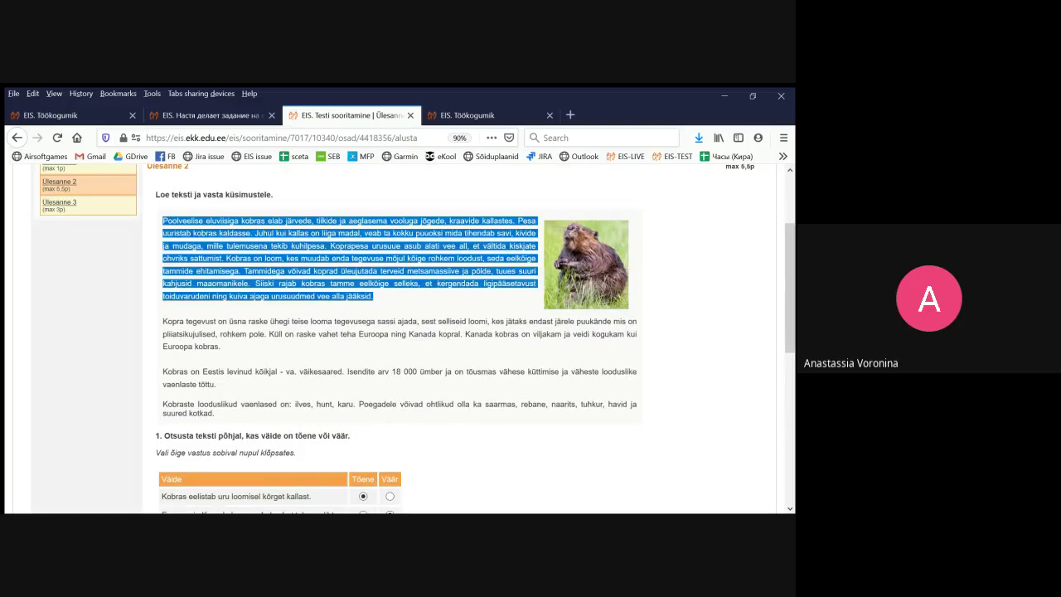
Paste the copied paragraph as the new block's text and save the block
click(211, 115)
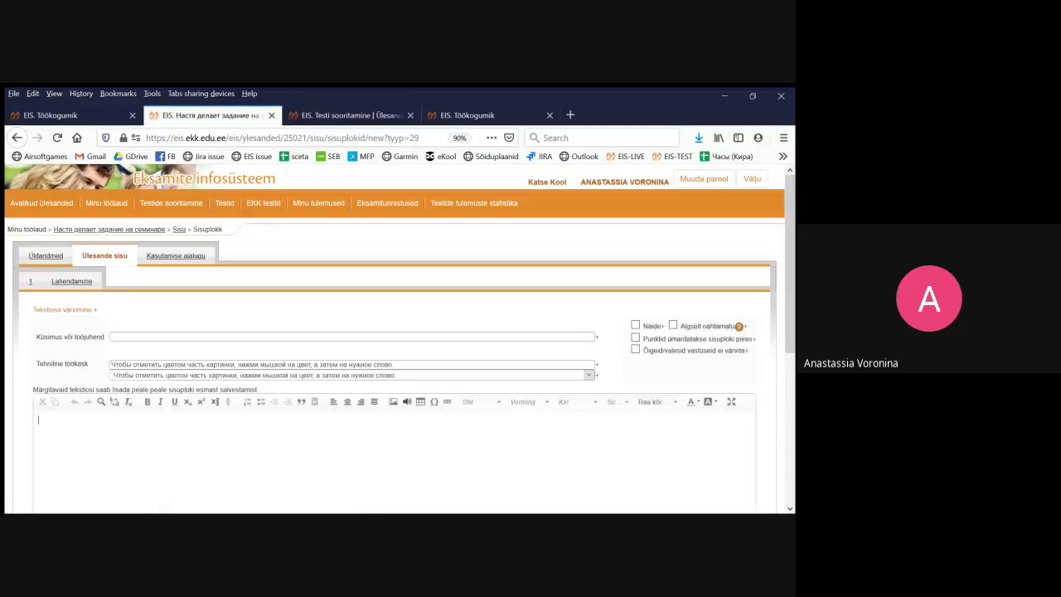
key(ctrl+v)
scroll(398, 332, down, 3)
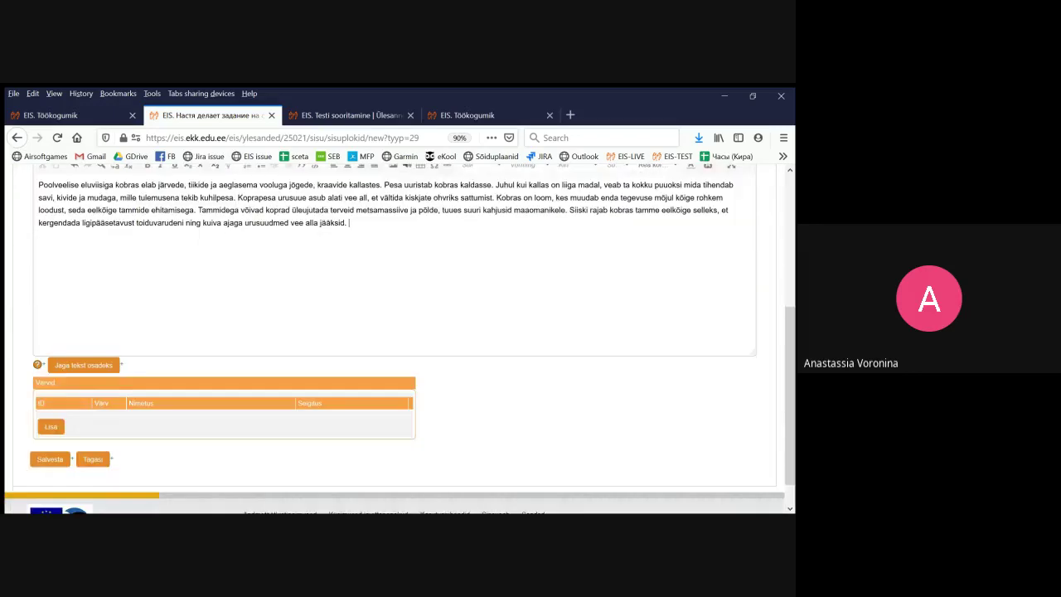
click(50, 458)
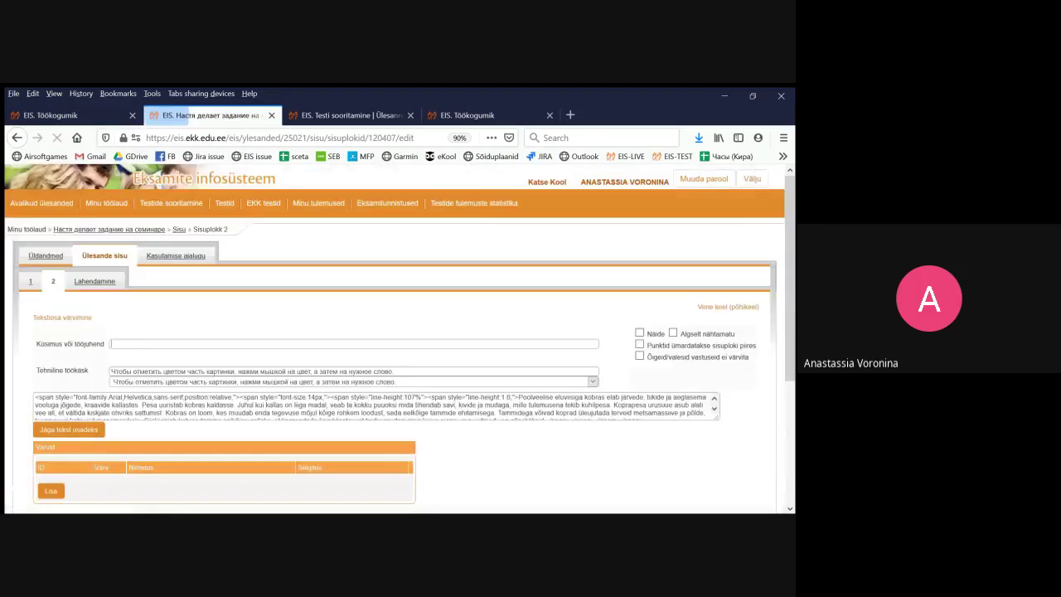
Add two colours to the block, light yellow #fff2cc for A and light blue for B
scroll(398, 340, down, 3)
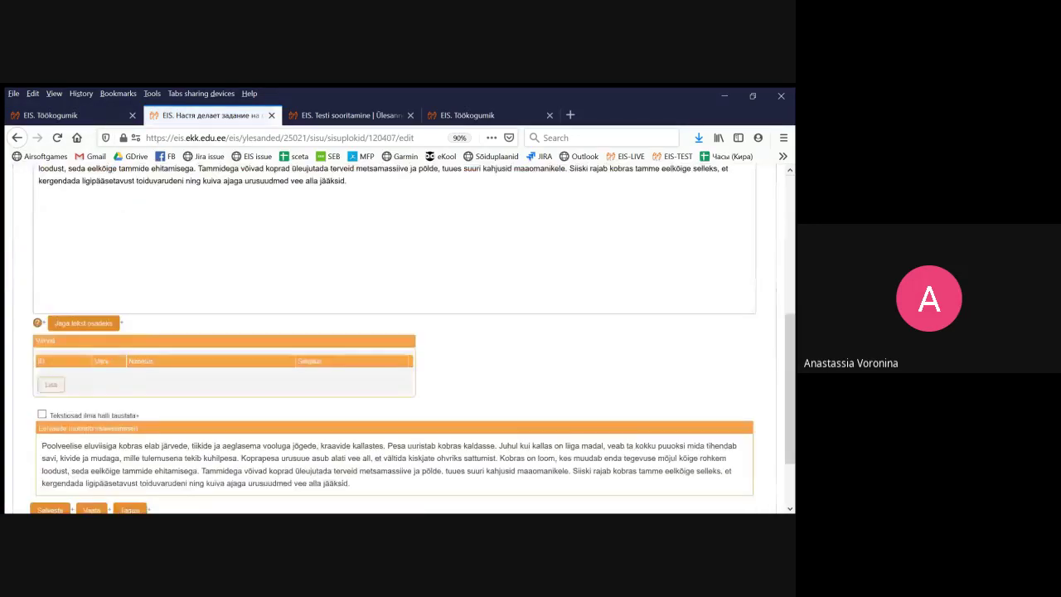
click(51, 384)
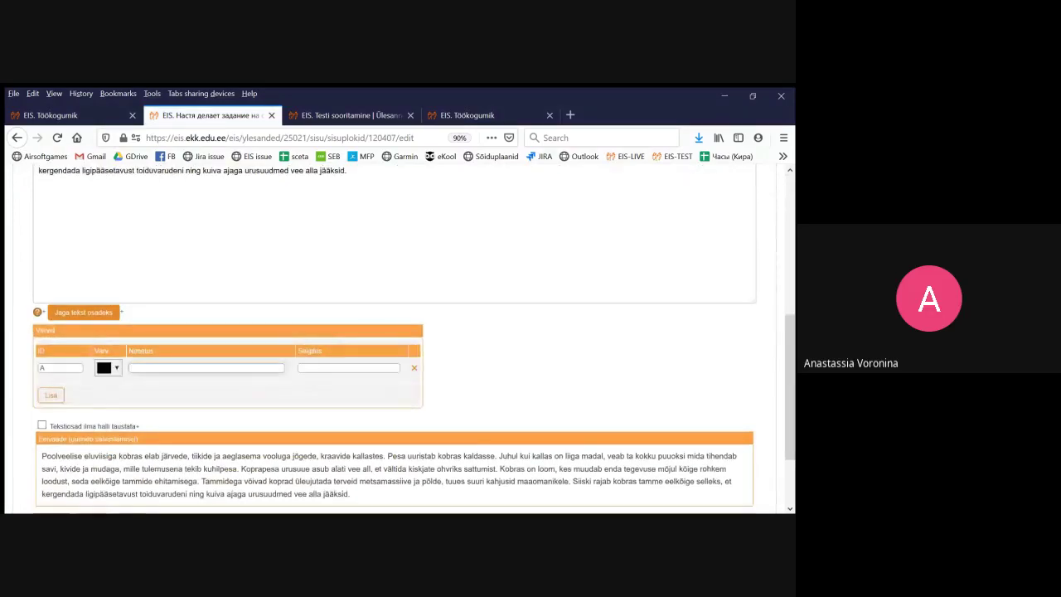
click(51, 394)
click(109, 358)
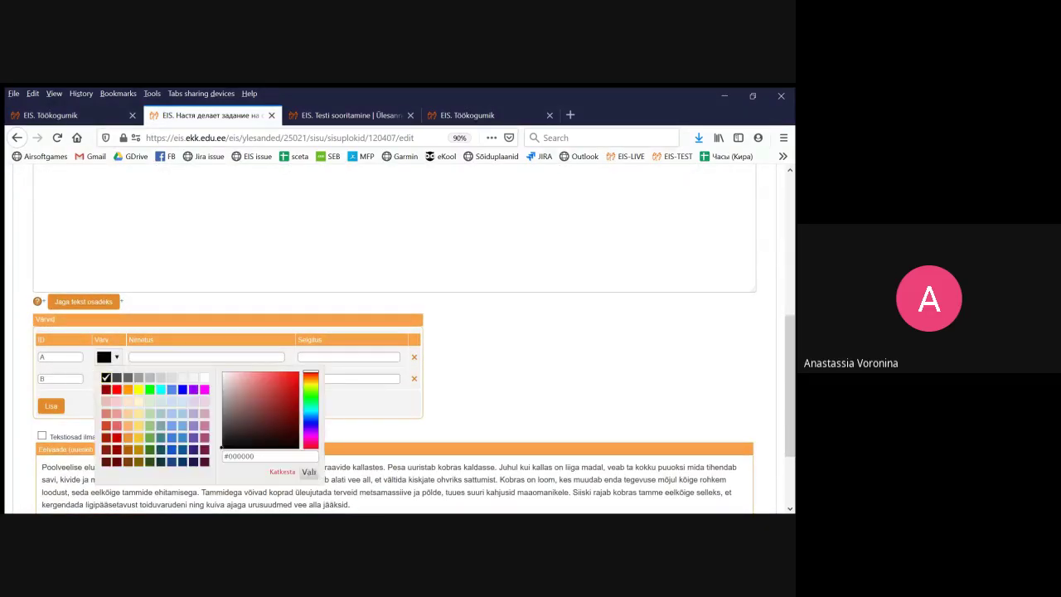
click(138, 401)
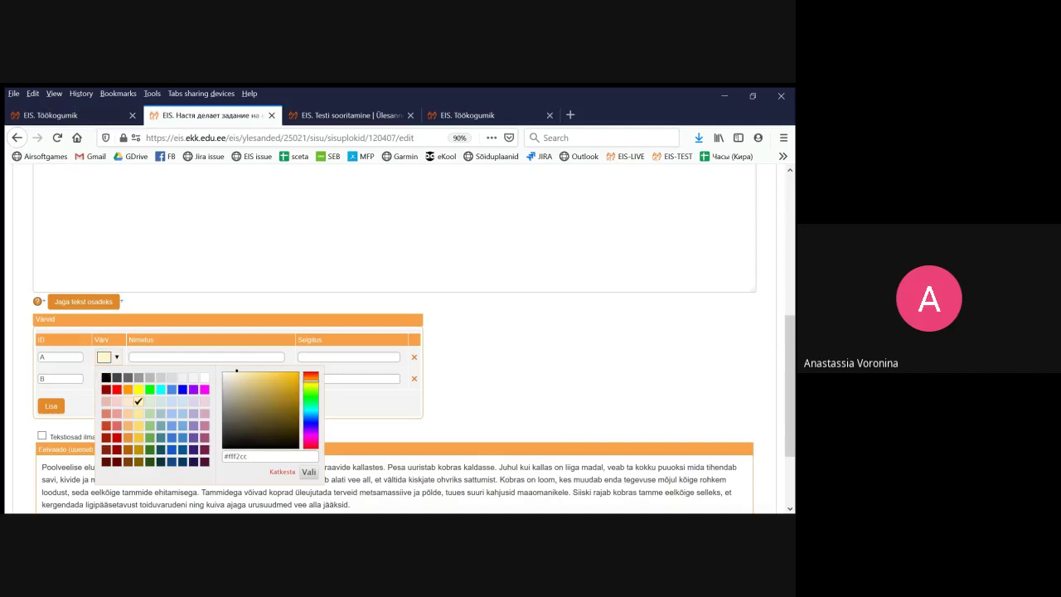
click(308, 472)
click(108, 377)
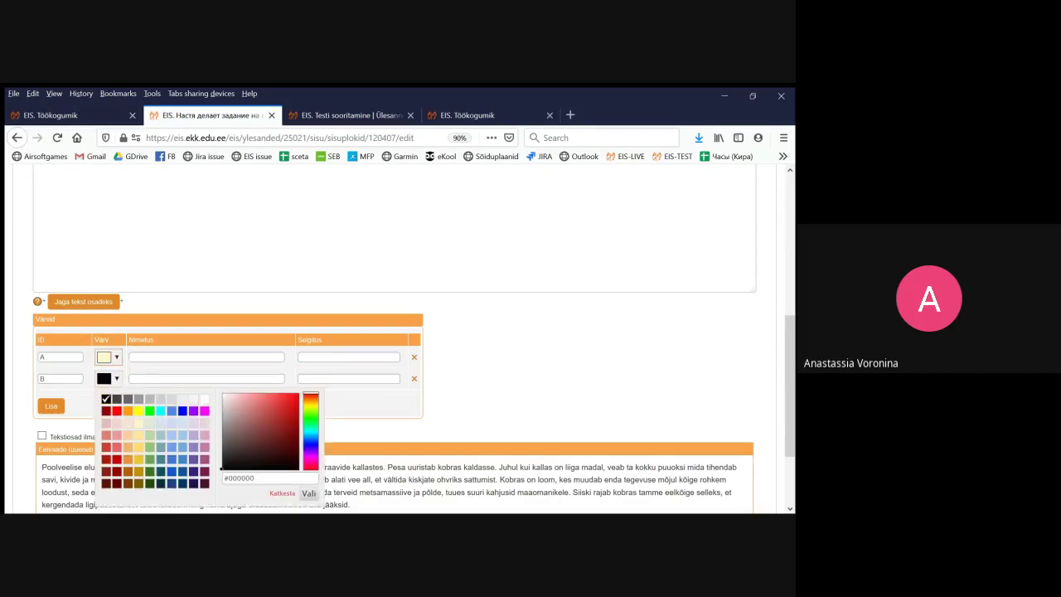
click(172, 435)
Name colour A "желтый" and colour B "синий", and save the block
click(182, 358)
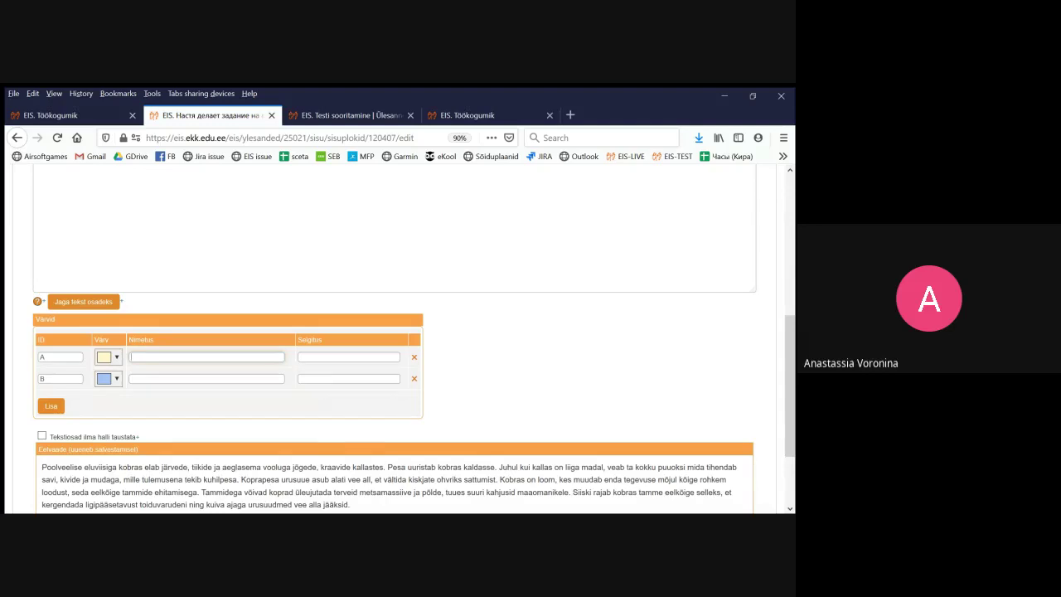
text(де)
key(BackSpace)
key(BackSpace)
text(желты)
click(206, 379)
text(синий)
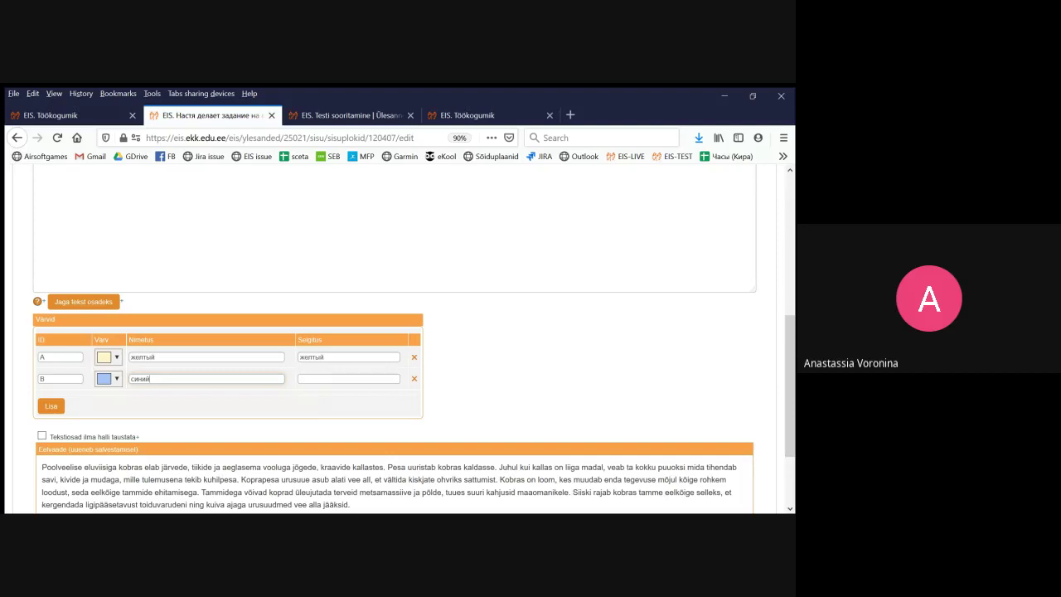
click(132, 426)
scroll(49, 426, down, 3)
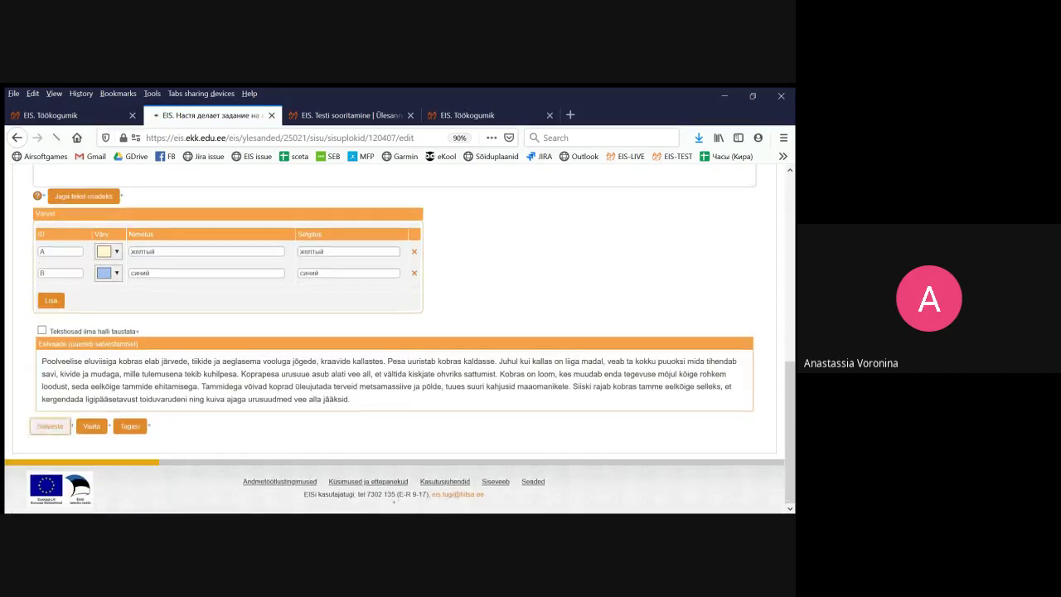
Divide the paragraph into text parts by sentence (Laused) under question ID C
scroll(398, 338, down, 5)
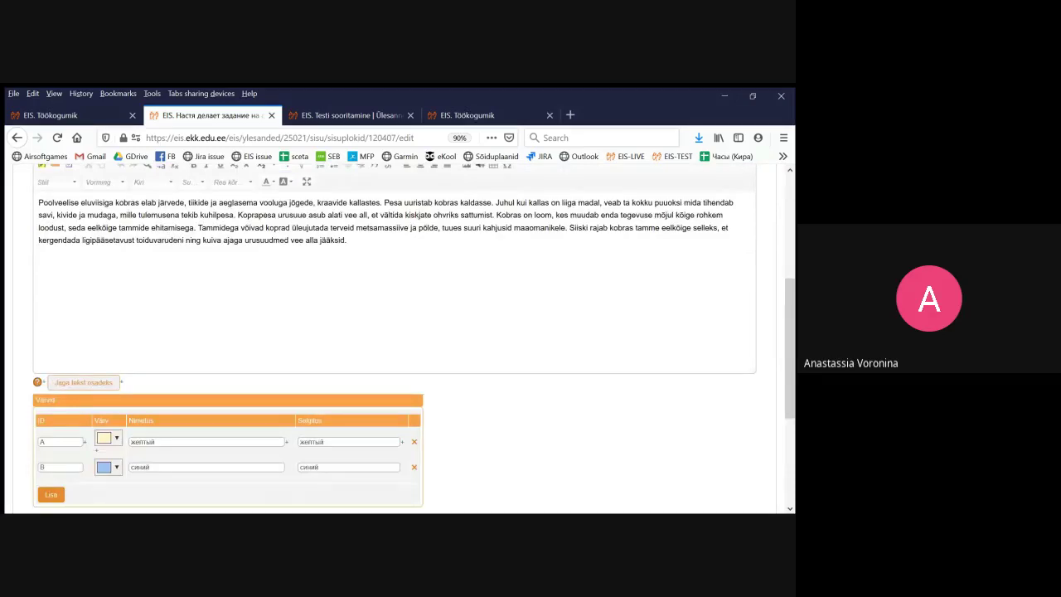
click(82, 381)
click(369, 342)
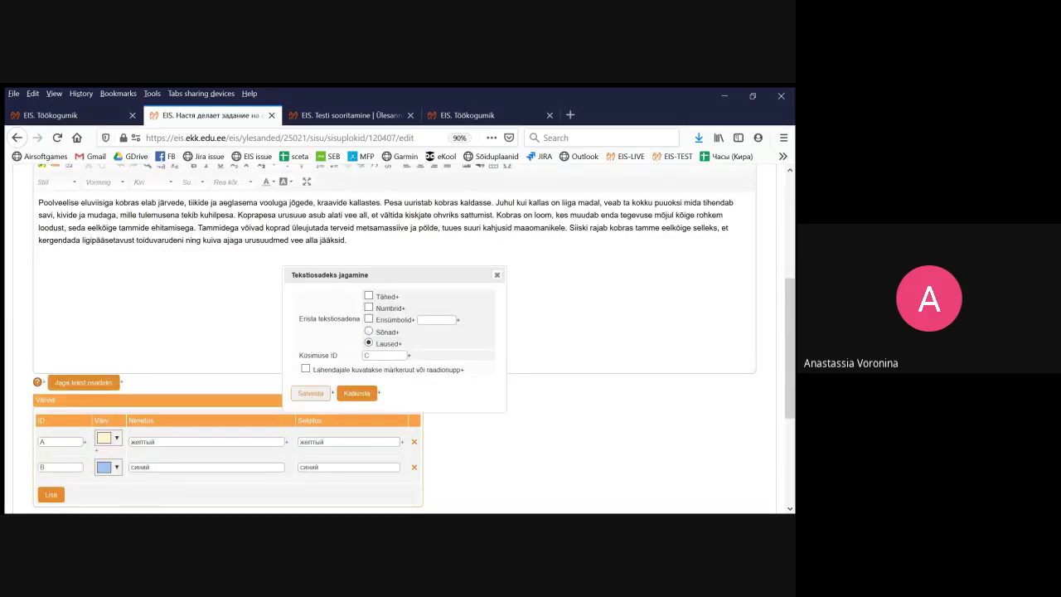
click(310, 393)
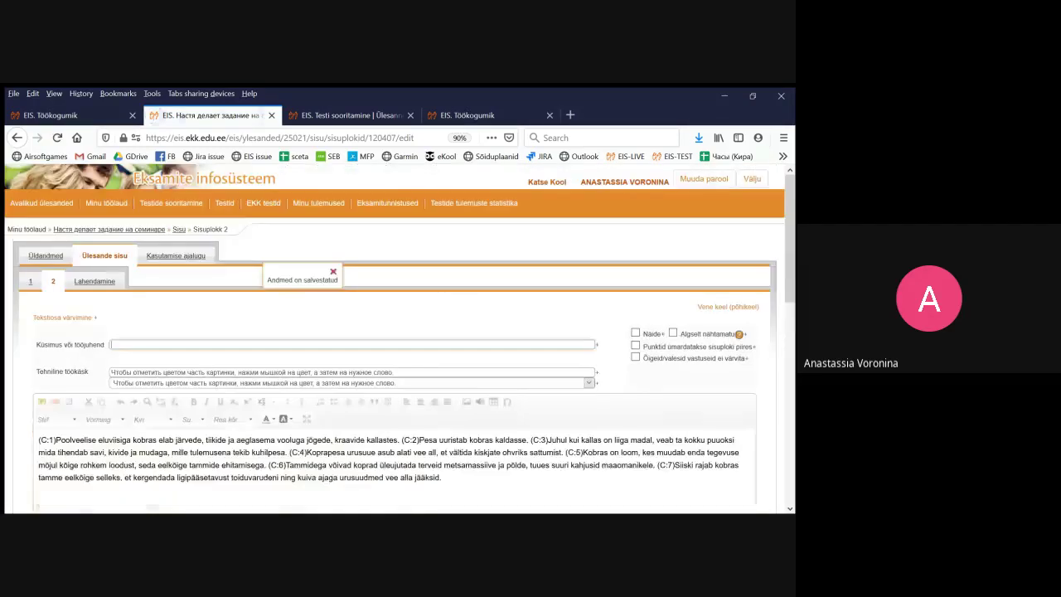
Change the question ID of text parts 5 and 6 to D
scroll(398, 338, down, 4)
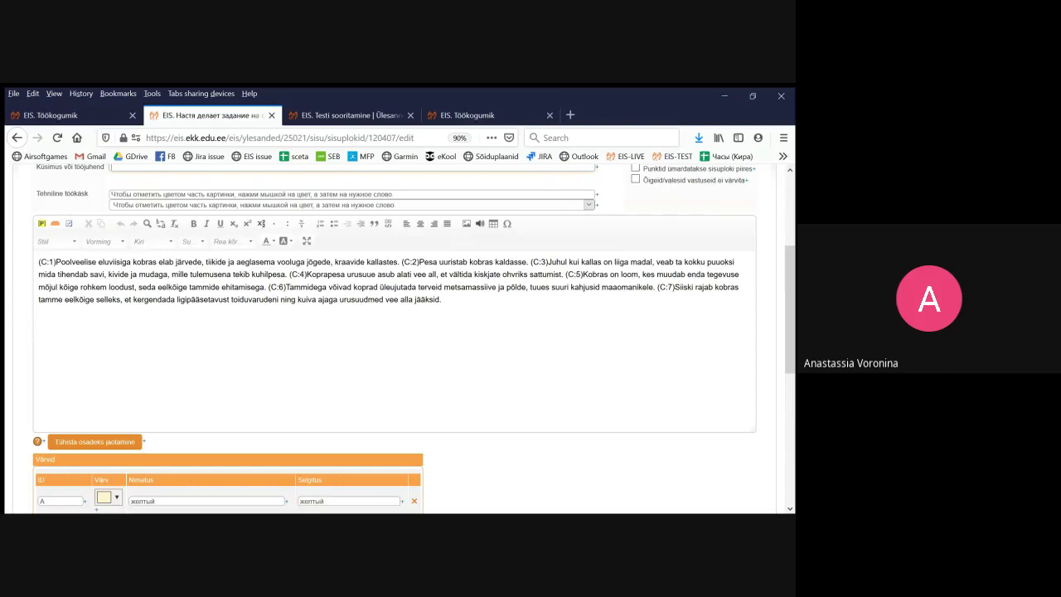
click(575, 274)
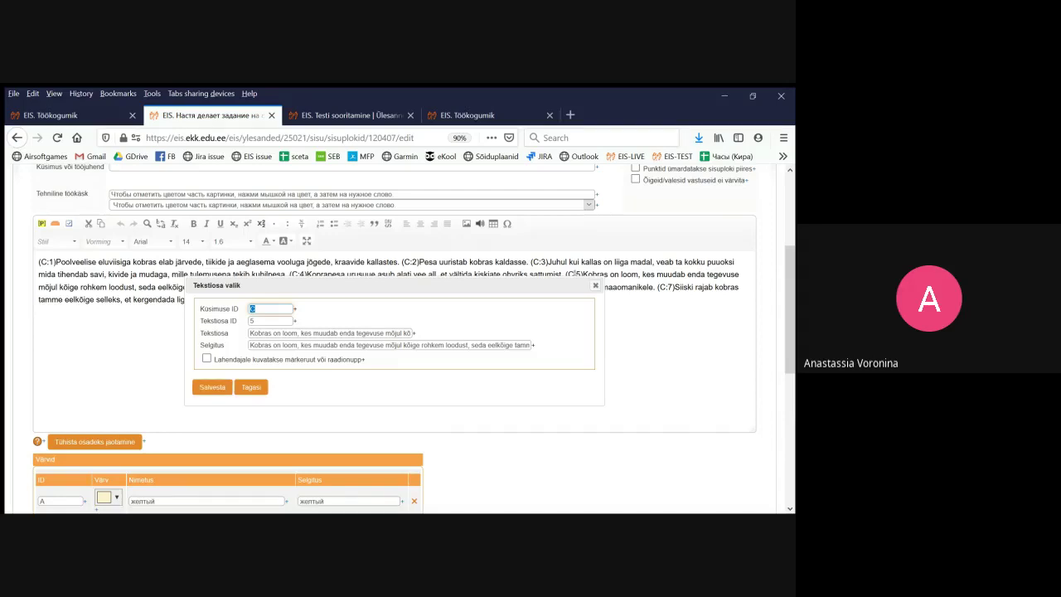
text(D)
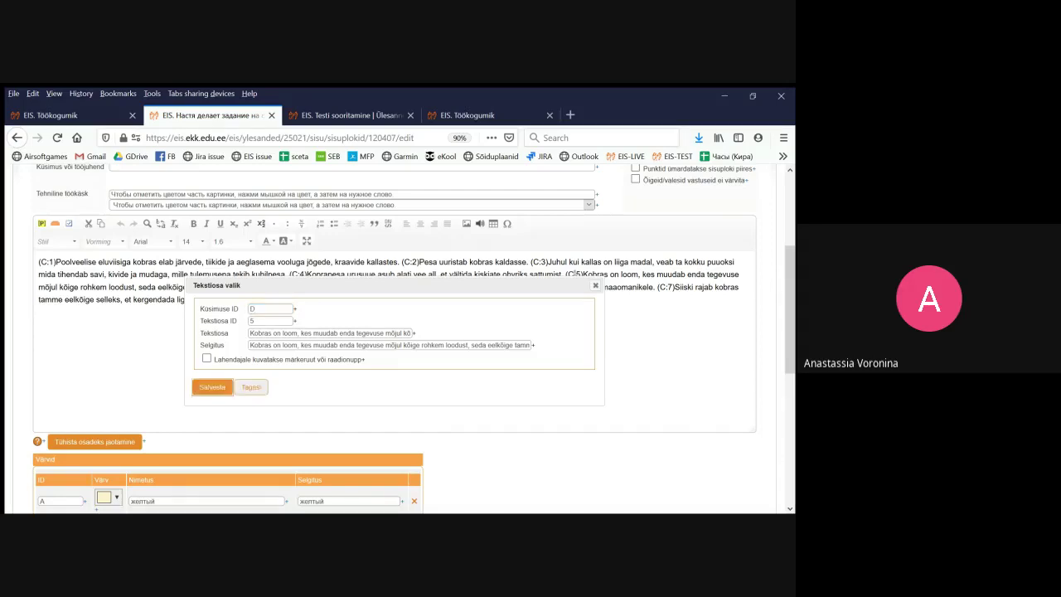
key(Return)
double_click(331, 287)
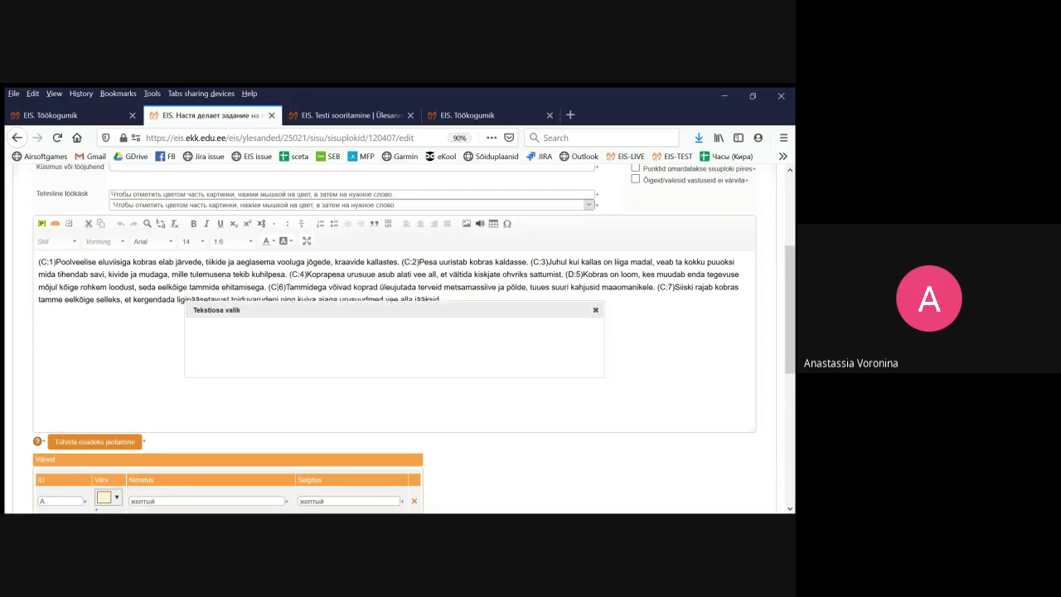
key(Tab)
text(D)
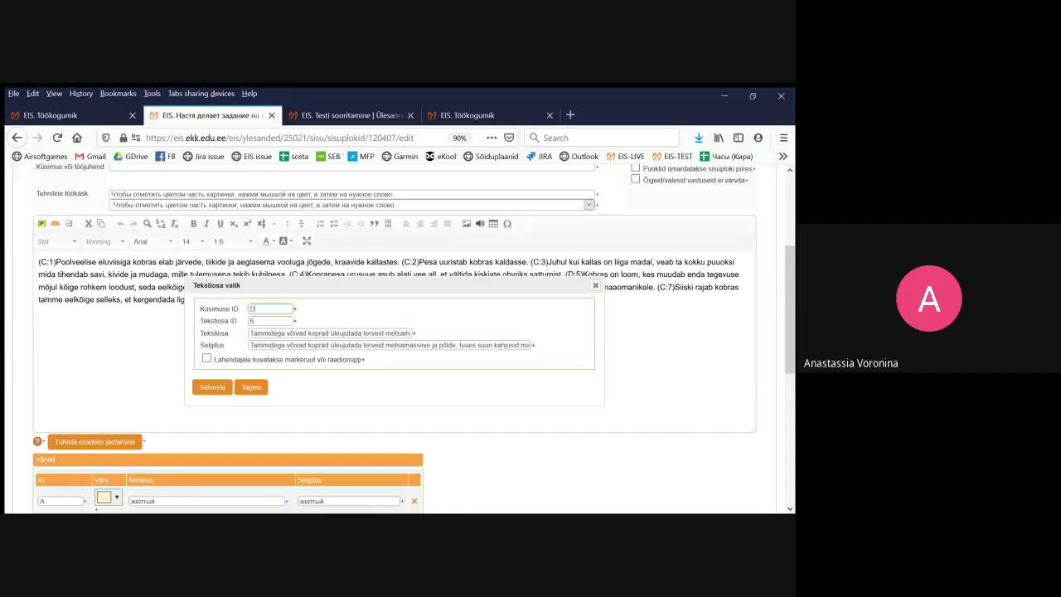
text(D)
key(Return)
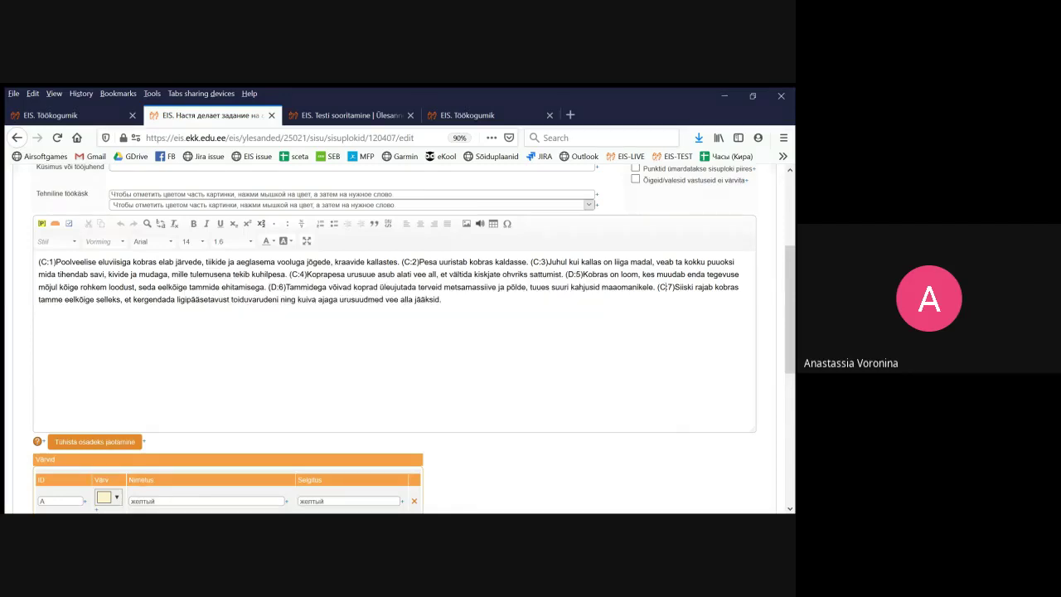
Change the question ID of text part 7 to D and save the block
double_click(667, 287)
text(D)
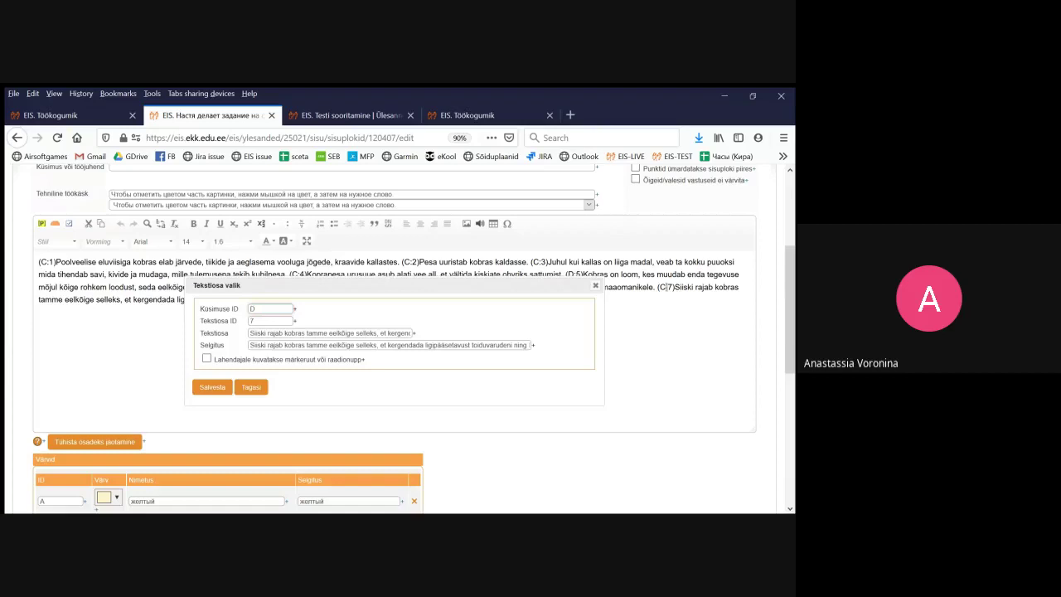
key(Return)
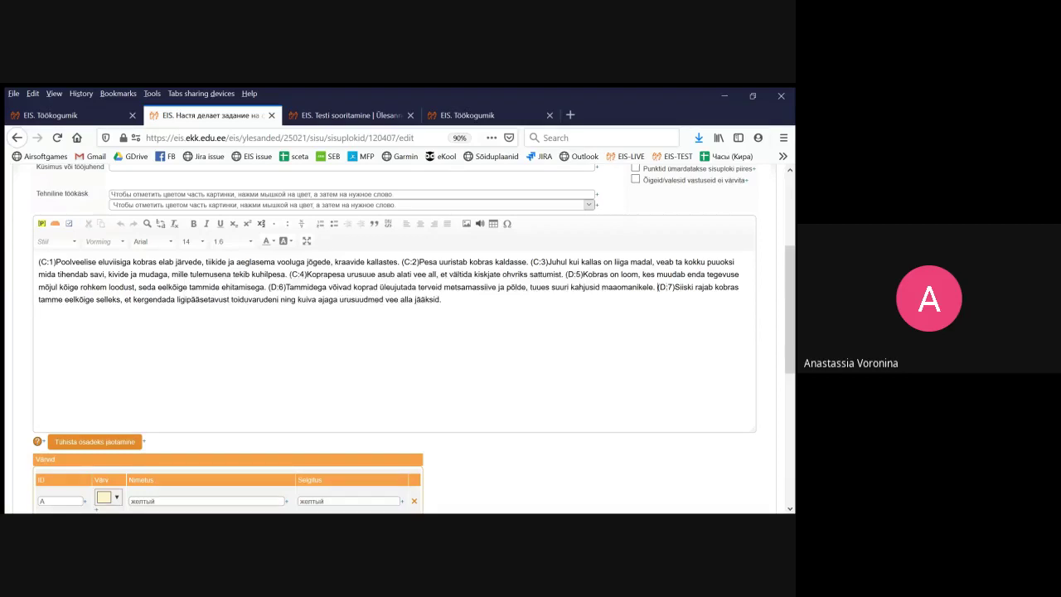
scroll(398, 340, down, 8)
click(49, 426)
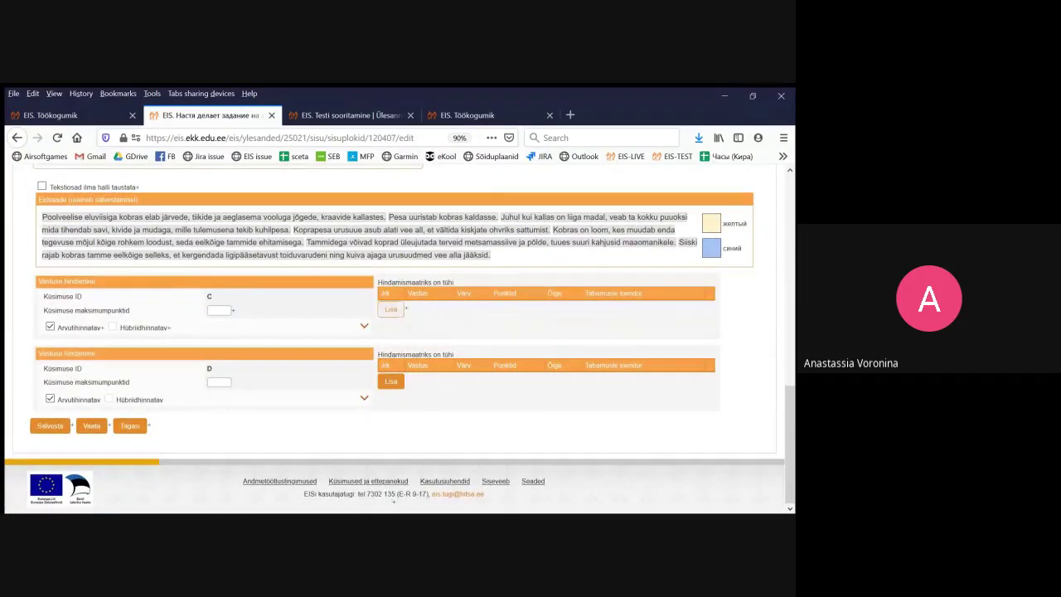
Add two rows to question C's scoring matrix, matching part 1 with A (желтый) and part 2 with B (синий)
click(390, 308)
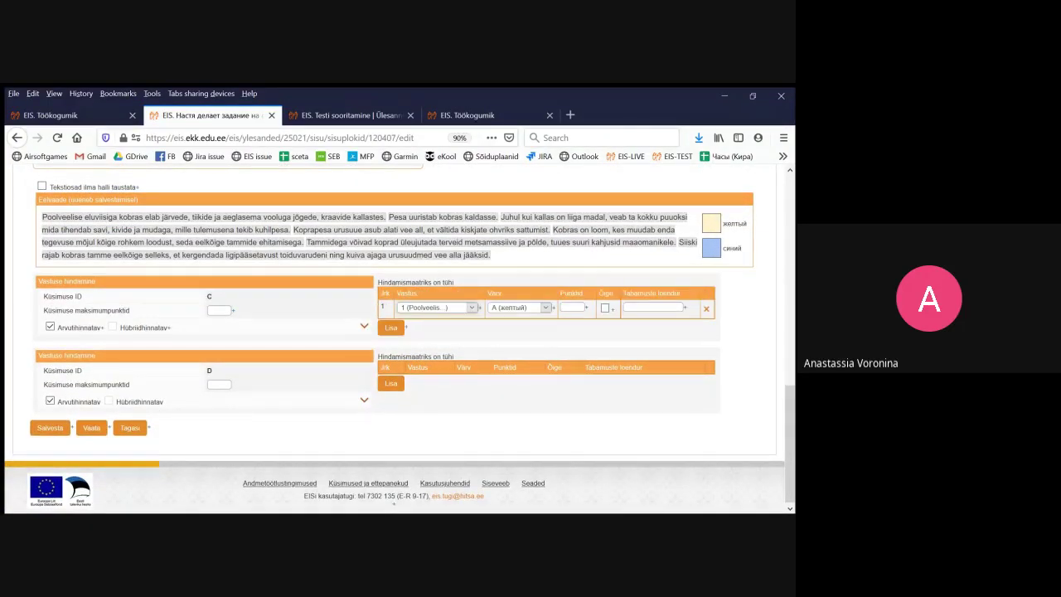
click(390, 327)
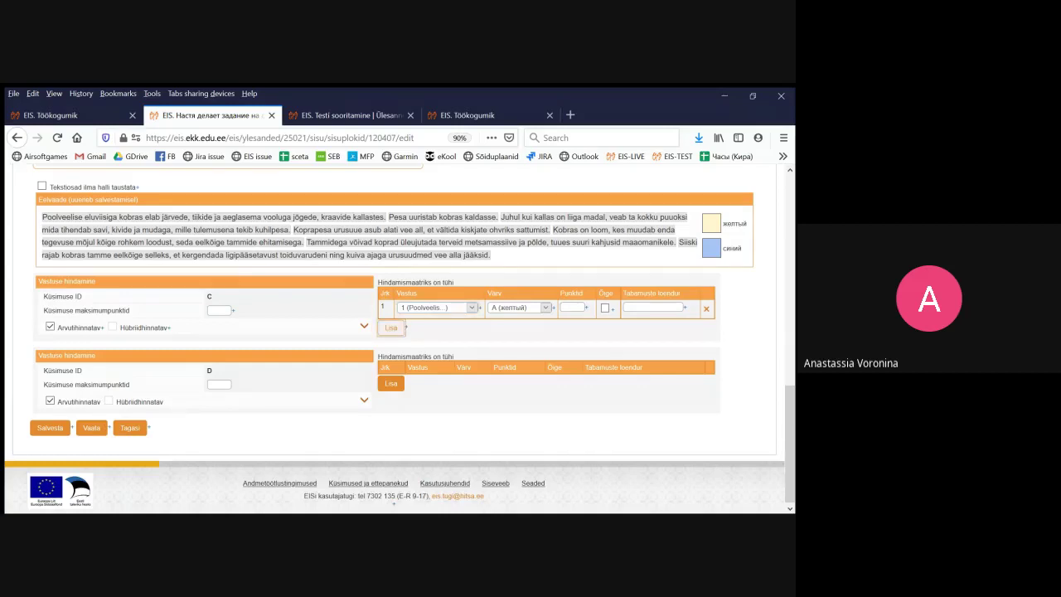
key(Down)
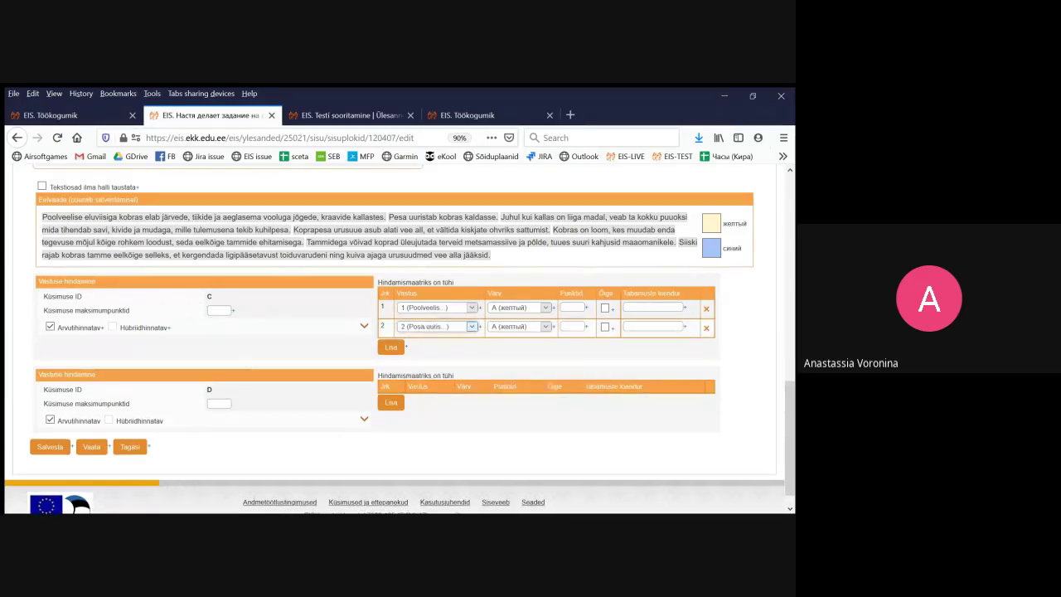
key(Tab)
key(Down)
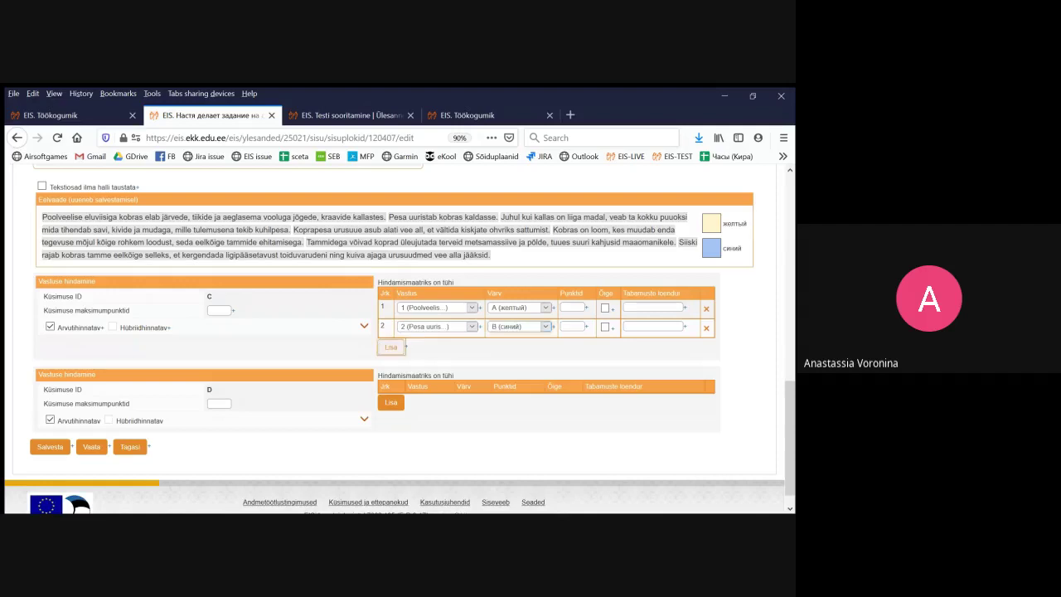
Add two more rows to question C's scoring matrix, matching part 3 with A (желтый) and part 4 with B (синий)
click(390, 347)
key(Down)
key(Down)
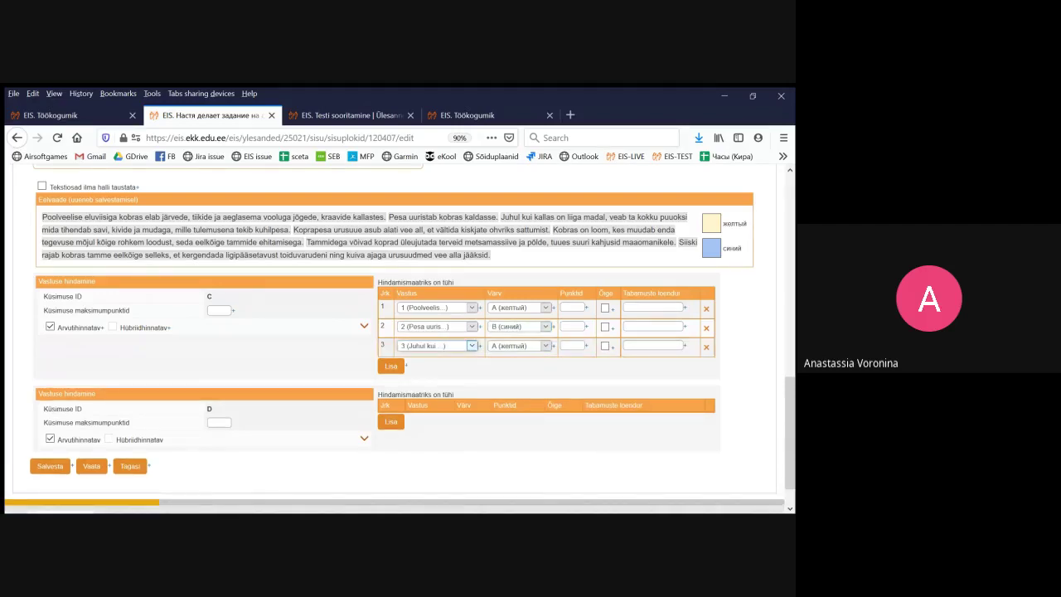
click(390, 365)
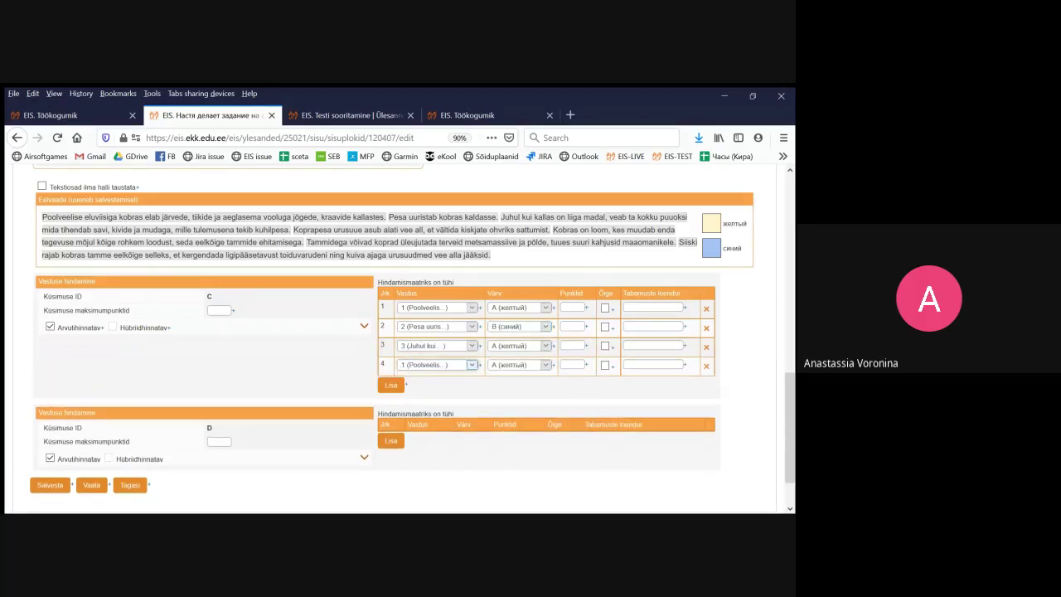
key(Down)
key(Down)
key(Down)
key(Tab)
key(Down)
Add a row to question D's scoring matrix, matching part 5 with colour A (желтый)
click(390, 441)
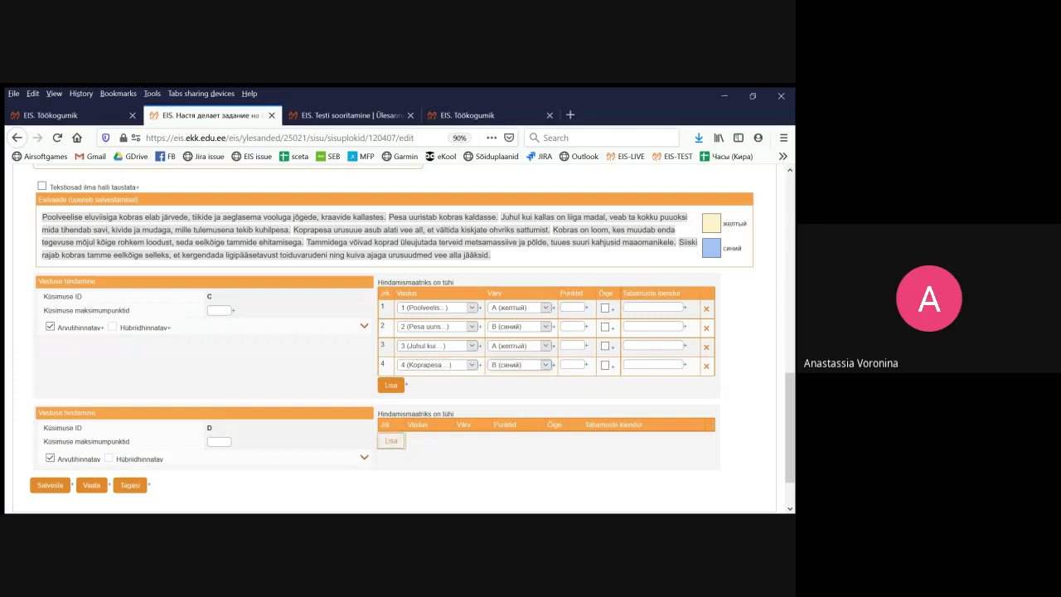
key(Down)
key(Down)
key(Down)
key(Down)
key(Tab)
key(Down)
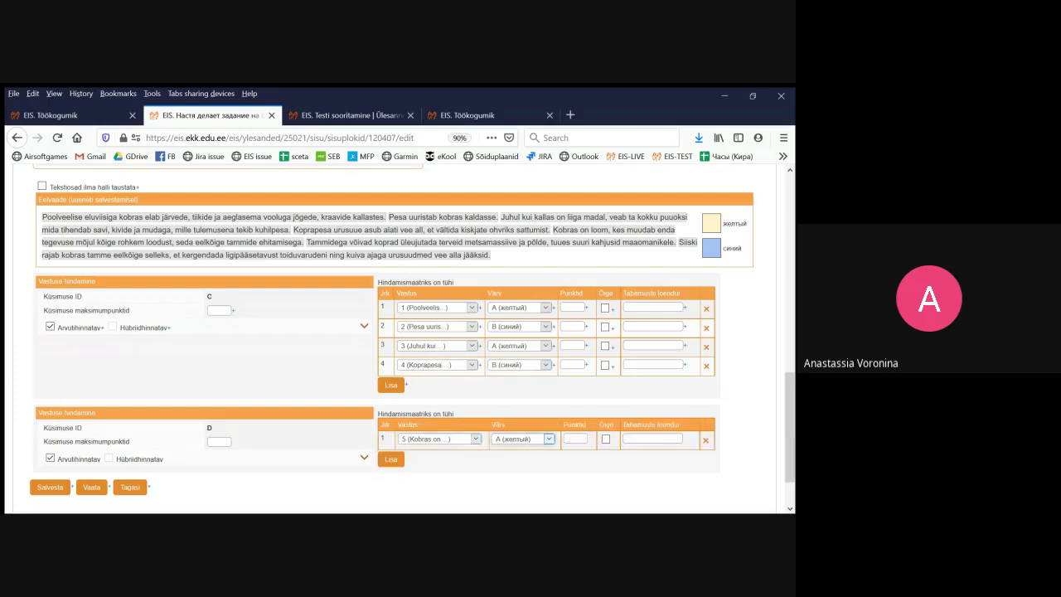
Complete question D's scoring matrix with part 5 as B (синий) and part 6 as both A (желтый) and B (синий), and save the block
click(390, 458)
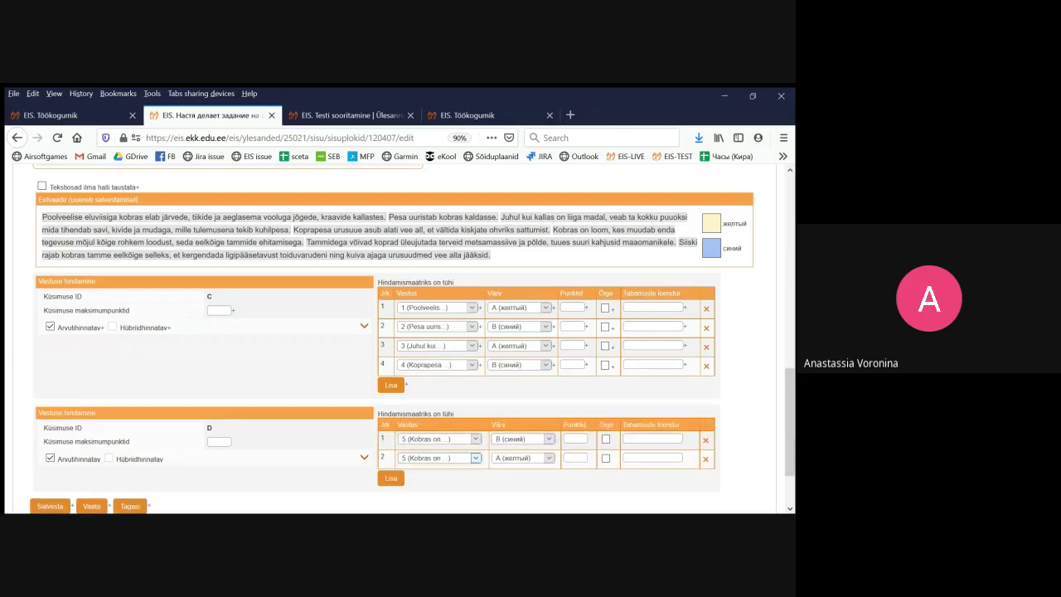
key(Down)
click(391, 478)
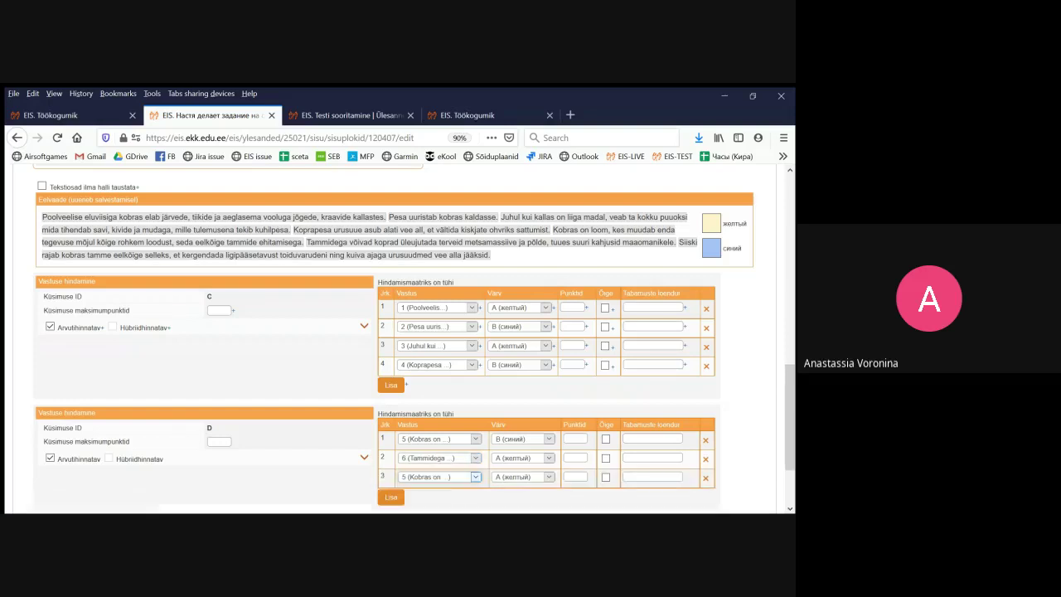
key(Down)
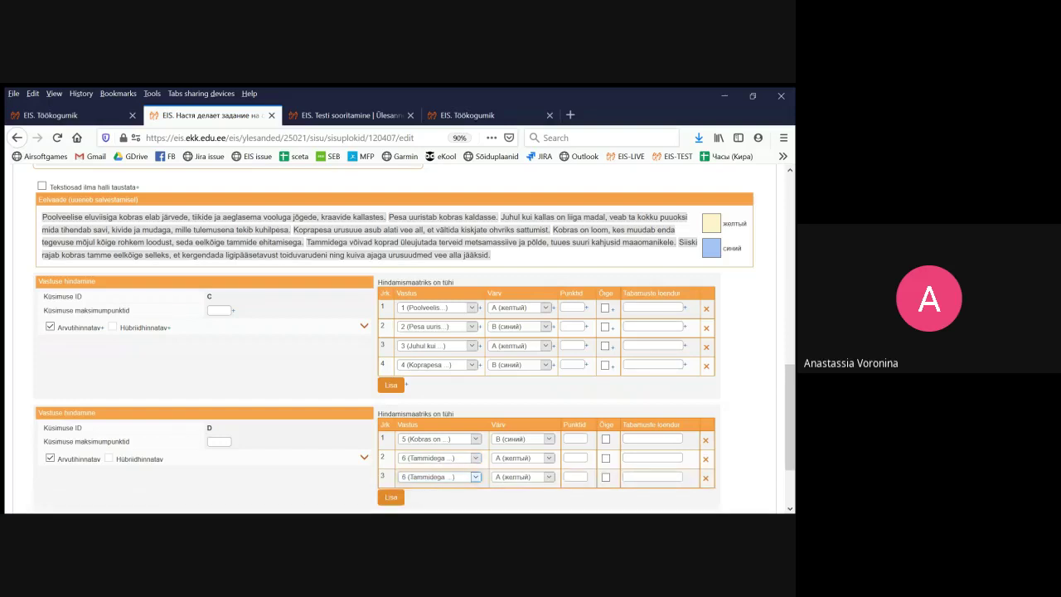
key(Tab)
key(Down)
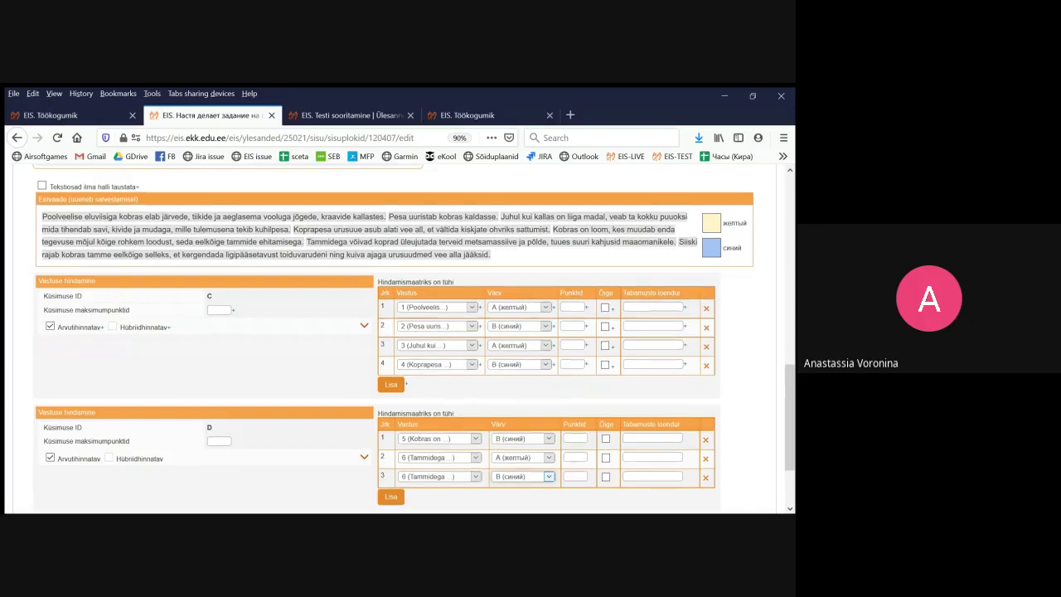
scroll(398, 340, down, 3)
click(50, 426)
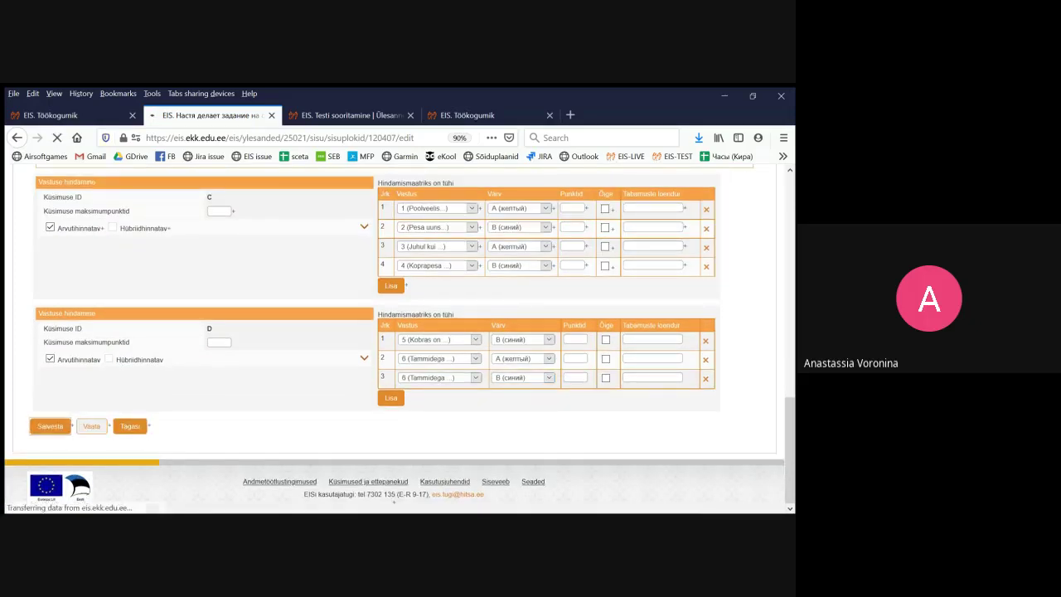
Test the block in solving mode by colouring the sentences starting "Juhul kui" and "Kobras on loom" yellow and "Siiski rajab" blue
click(92, 281)
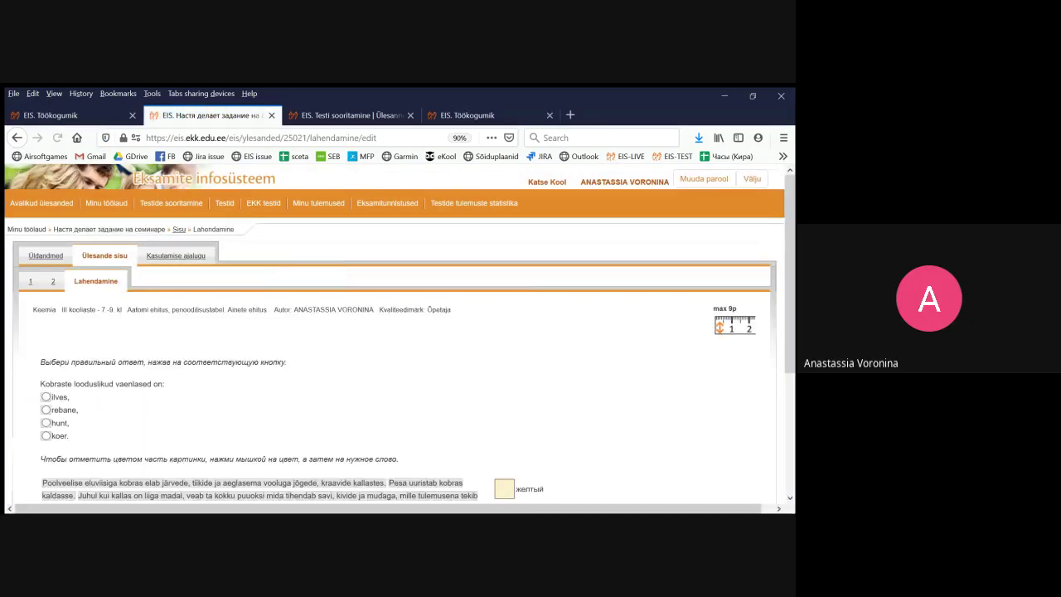
scroll(398, 331, down, 4)
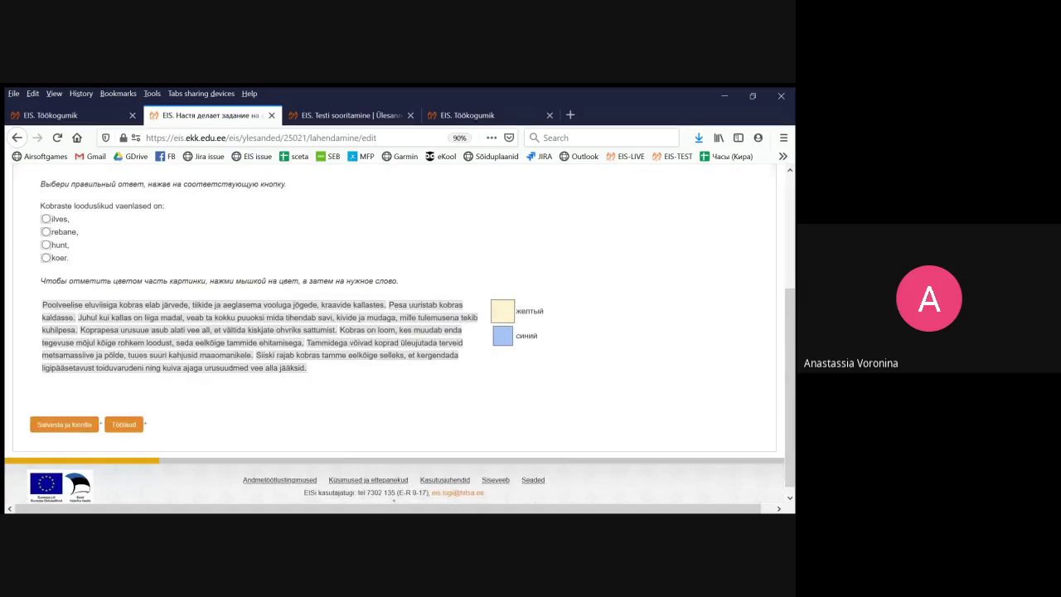
click(279, 317)
click(502, 335)
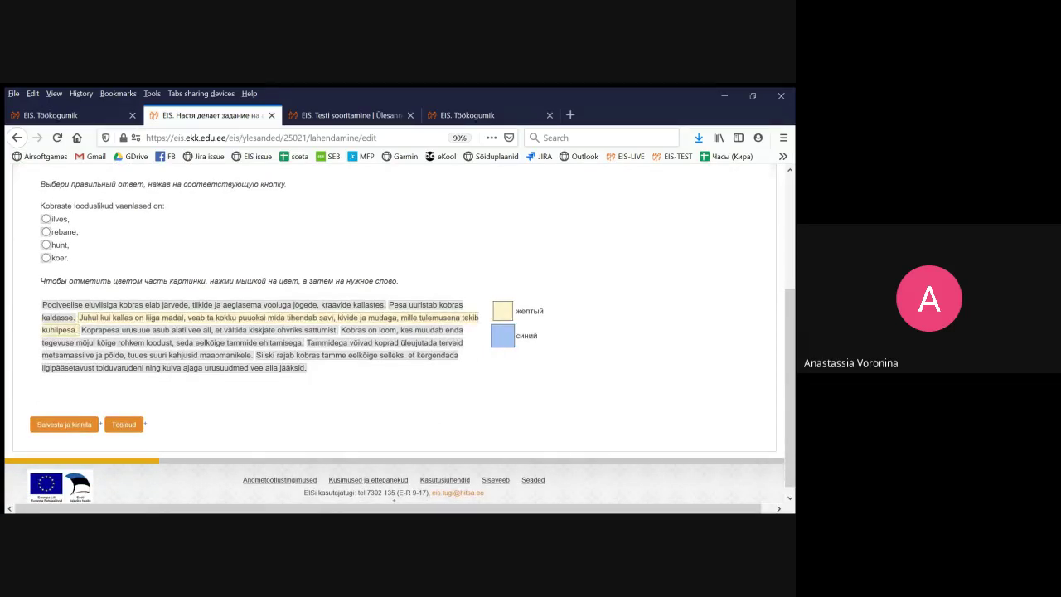
click(357, 355)
click(502, 310)
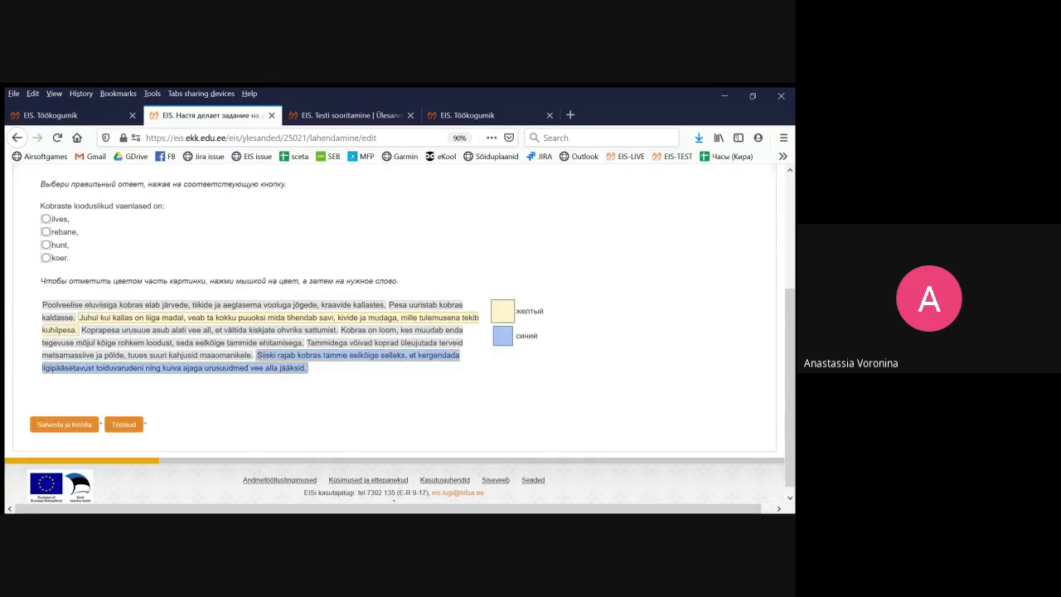
click(398, 330)
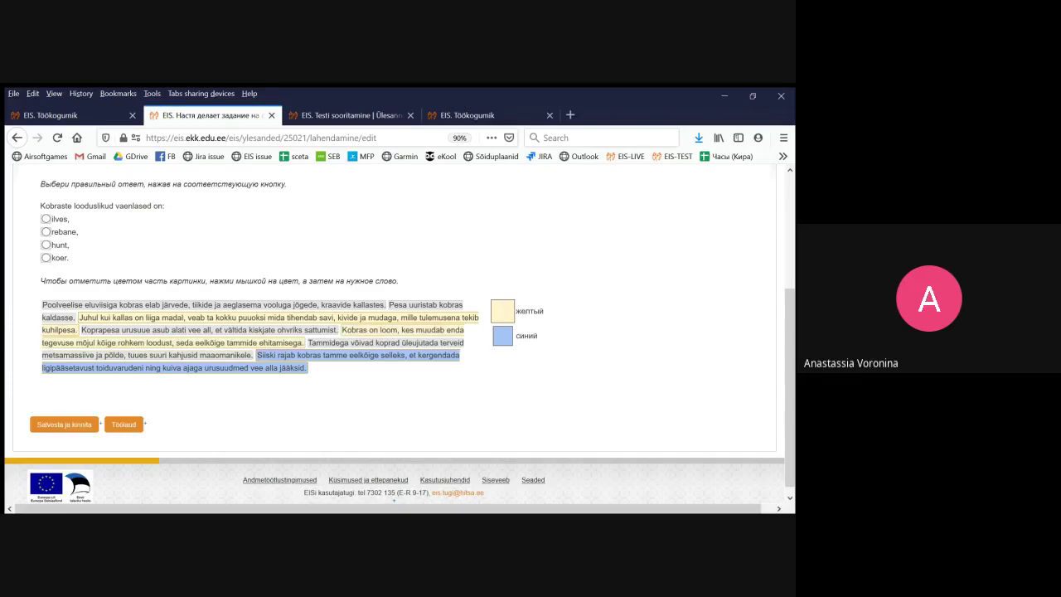
Reopen content block 2, enable text parts without a grey background (Tekstiosad ilma halli taustata), and save it
scroll(398, 332, up, 3)
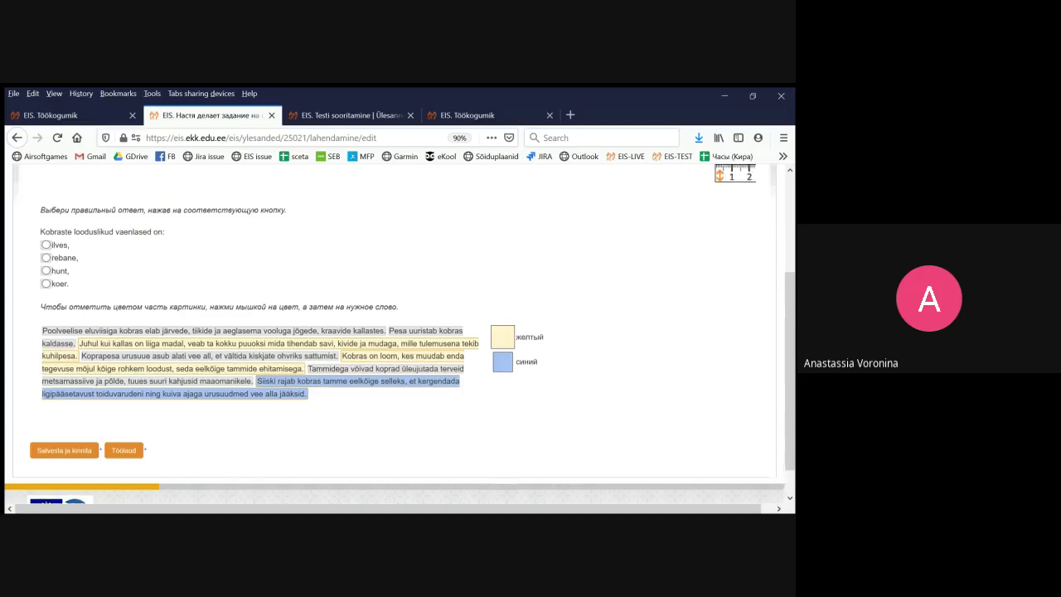
click(53, 223)
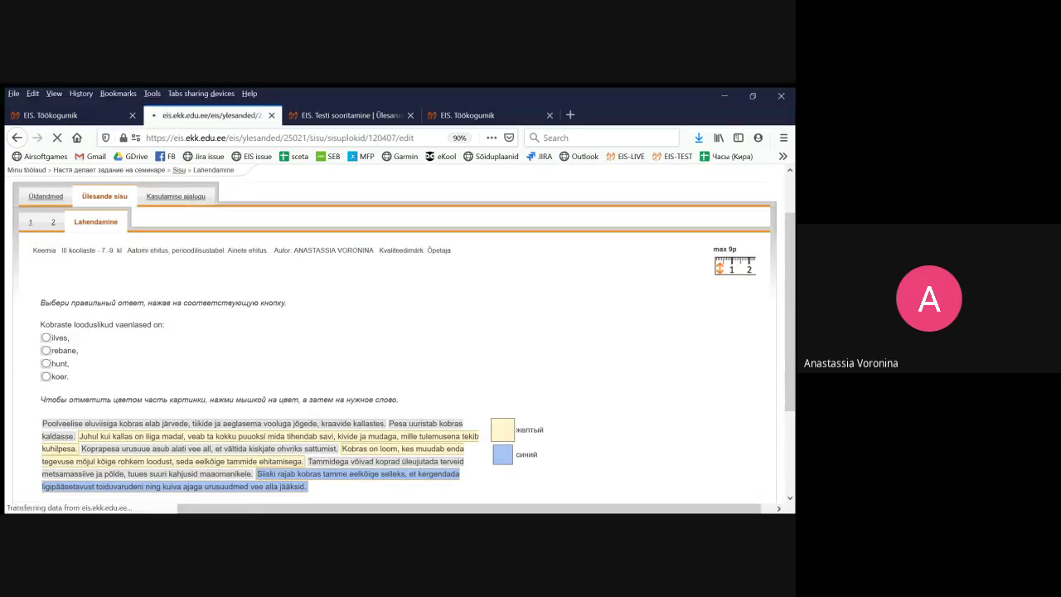
scroll(398, 332, down, 8)
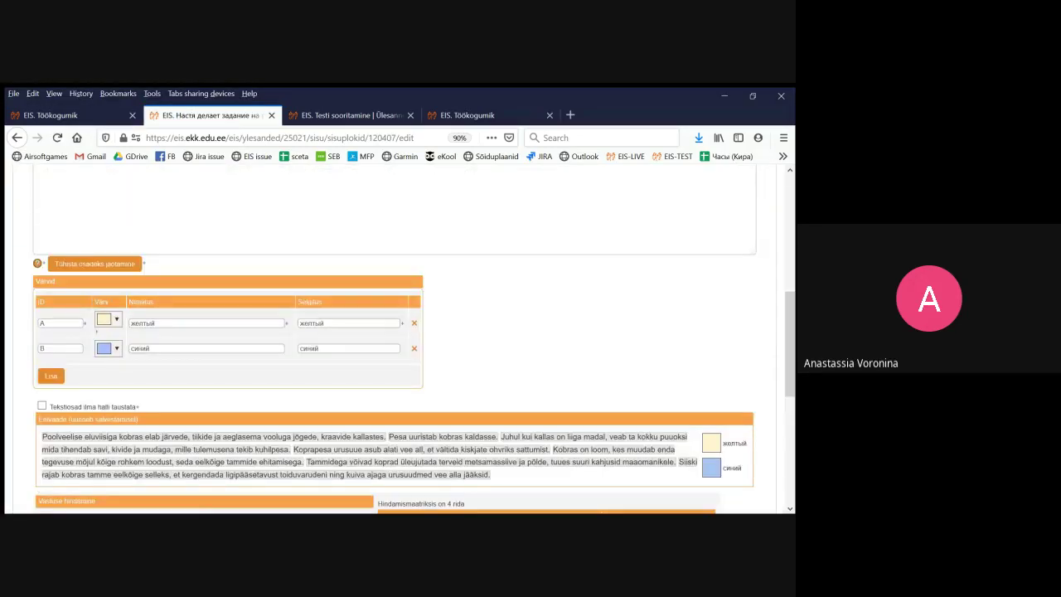
scroll(50, 425, down, 5)
click(49, 425)
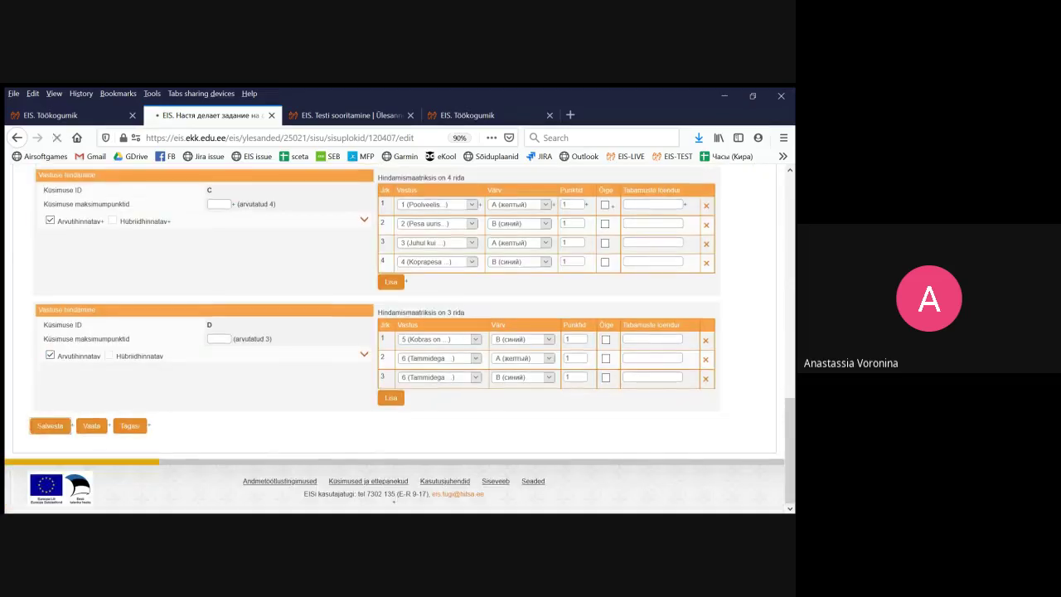
Test the task in solving mode again, colouring the sentence starting "Koprapesa urusuue" yellow and the one starting "Siiski rajab" blue
click(94, 280)
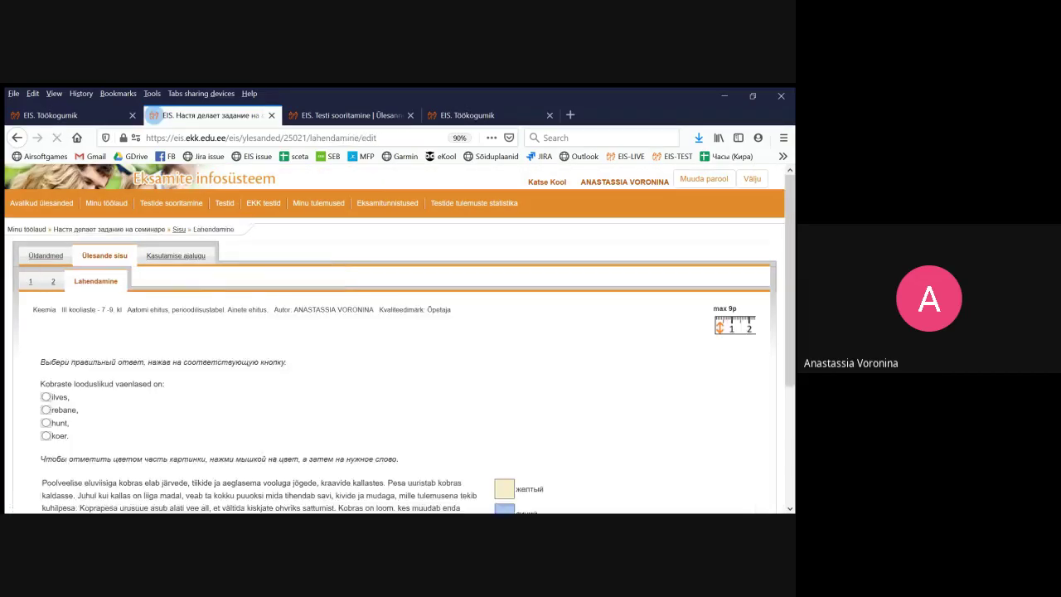
scroll(94, 280, down, 2)
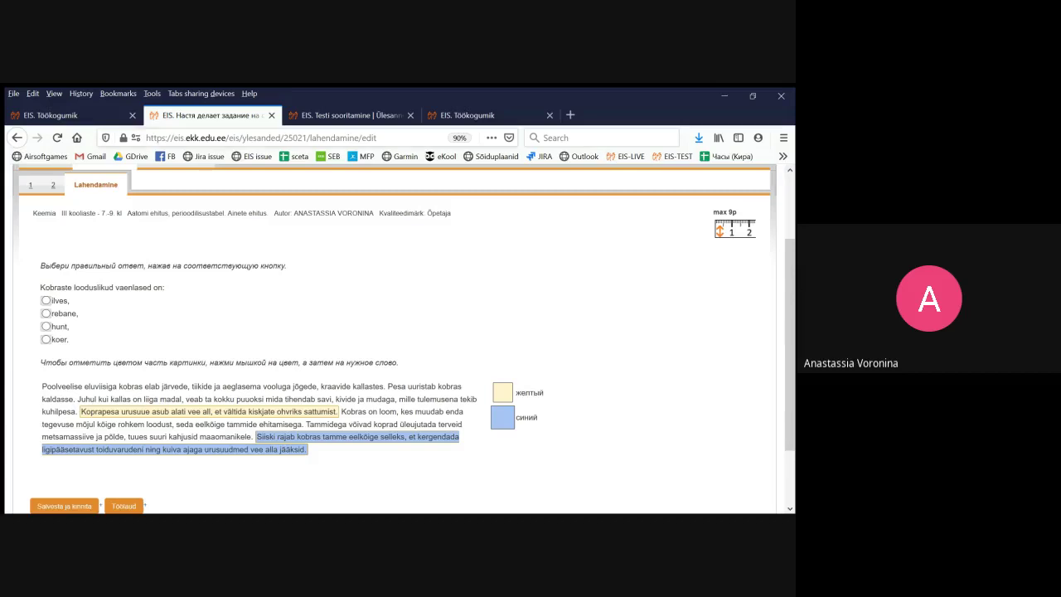
Switch to the sample test and examine the beaver map, county colouring question and slider question in Ülesanne 3
click(348, 115)
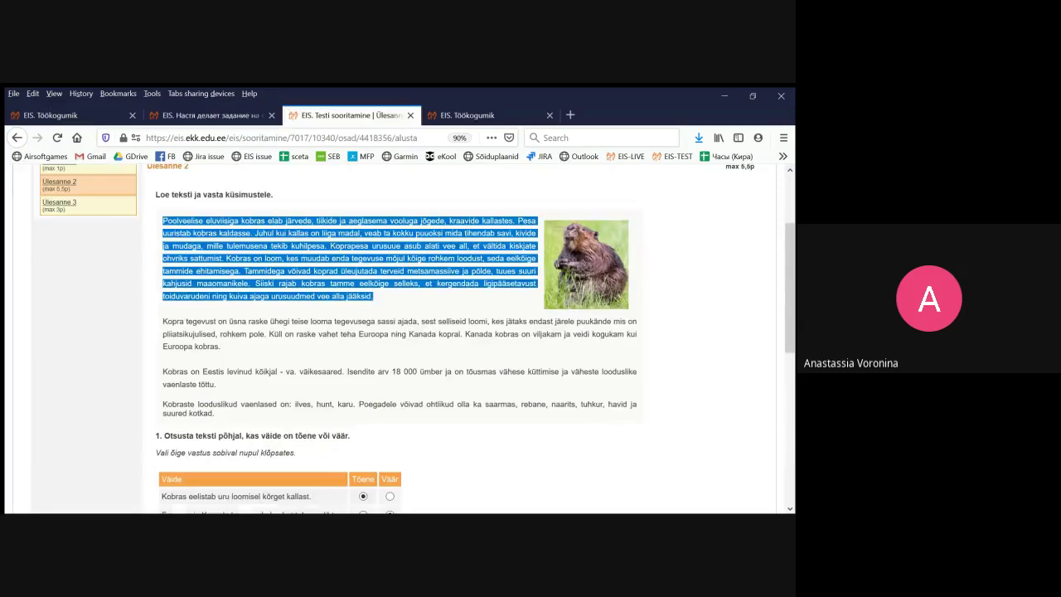
scroll(398, 340, down, 4)
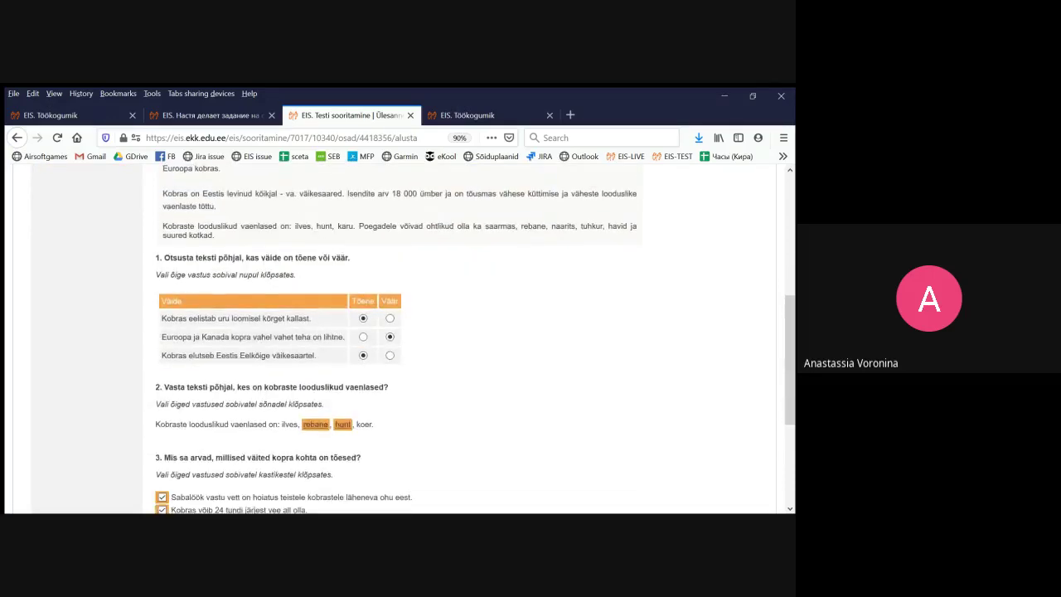
scroll(397, 340, up, 5)
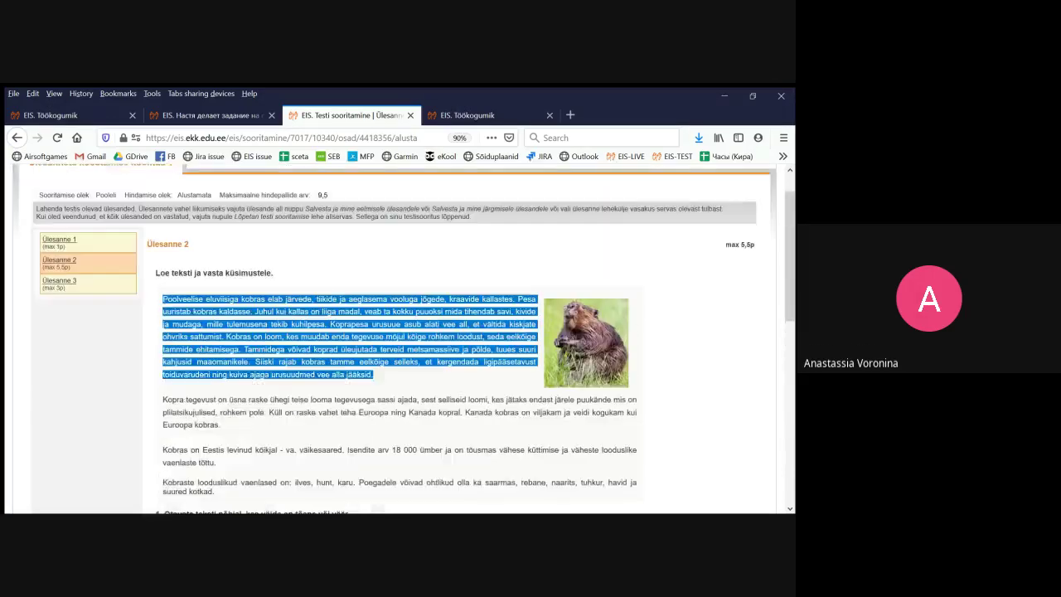
scroll(398, 339, up, 1)
click(59, 321)
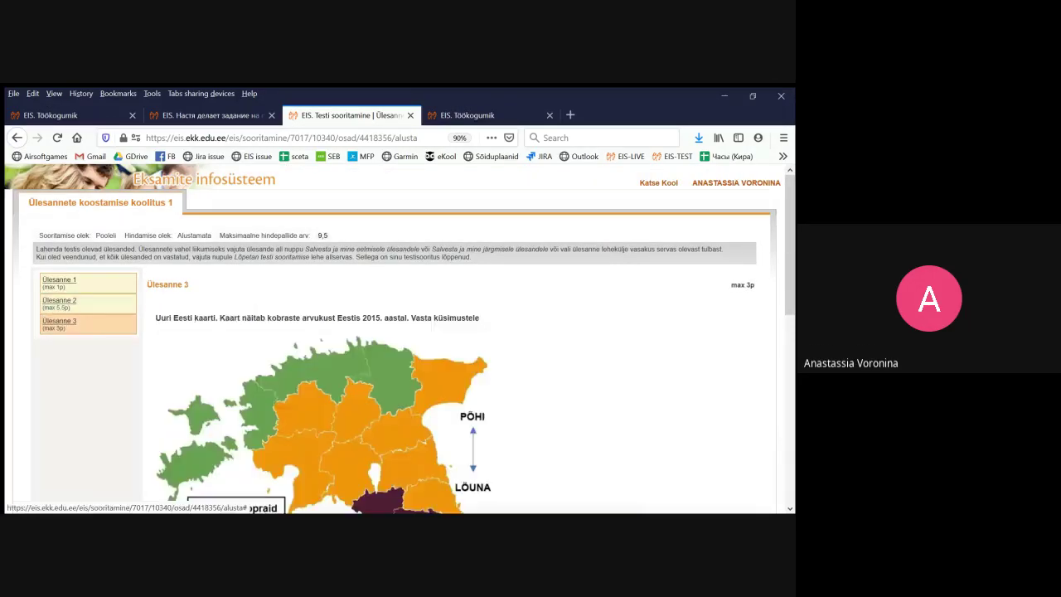
scroll(397, 339, down, 6)
scroll(397, 340, down, 1)
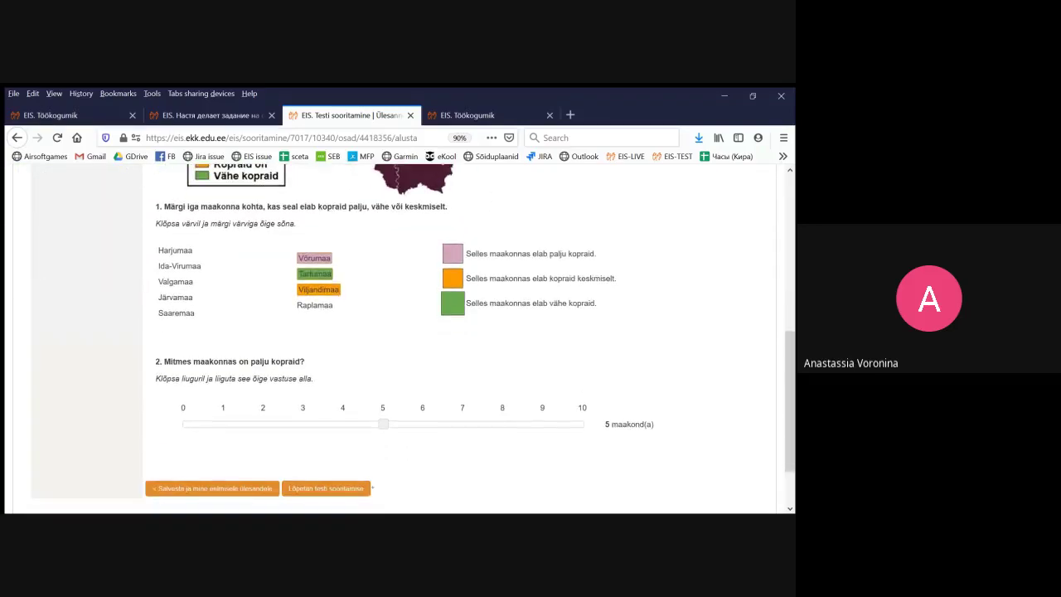
scroll(398, 340, up, 5)
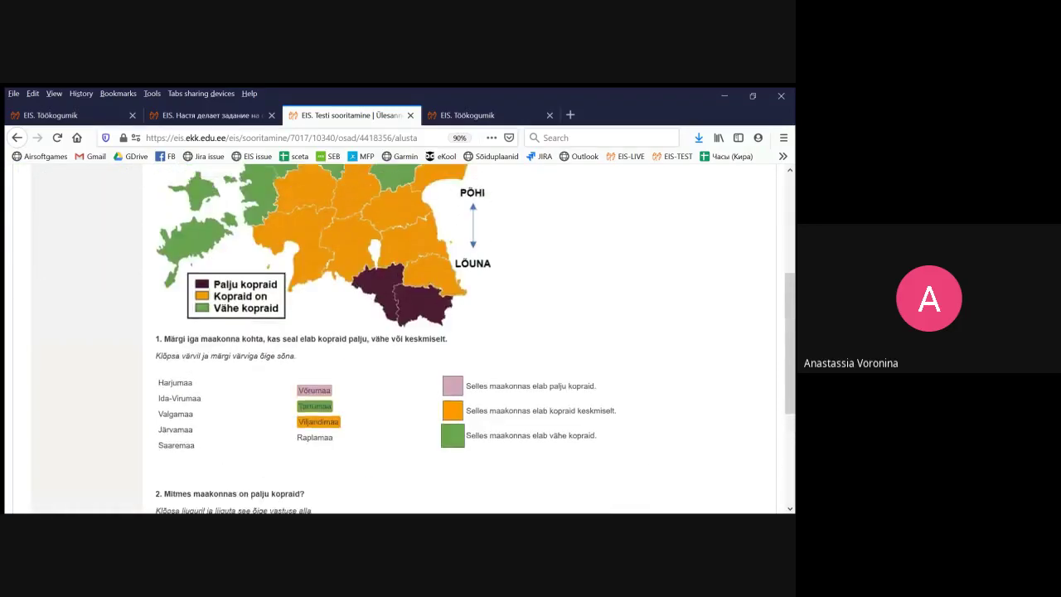
scroll(398, 340, down, 1)
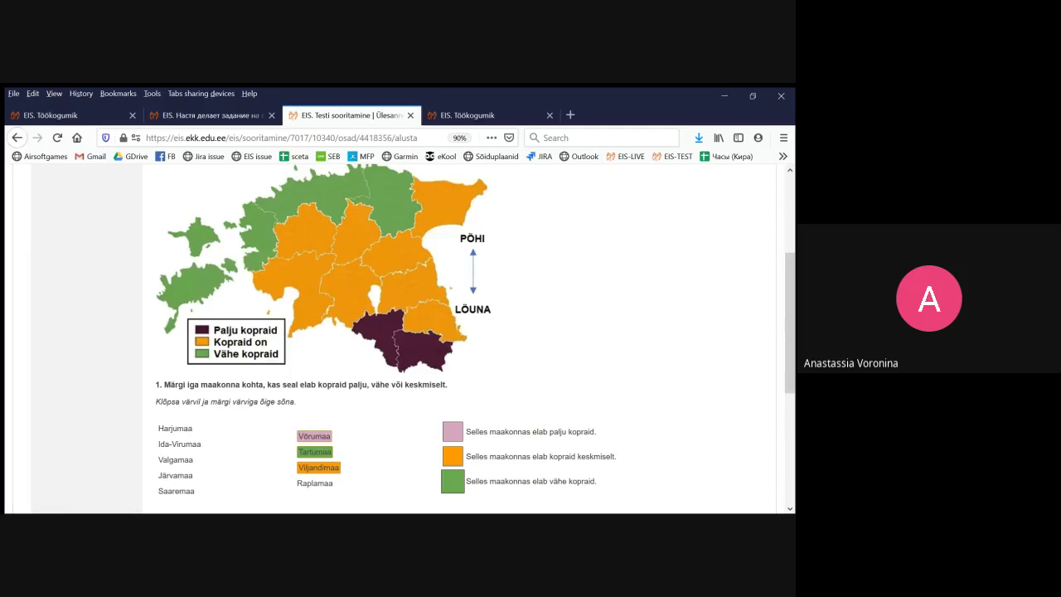
scroll(398, 338, down, 2)
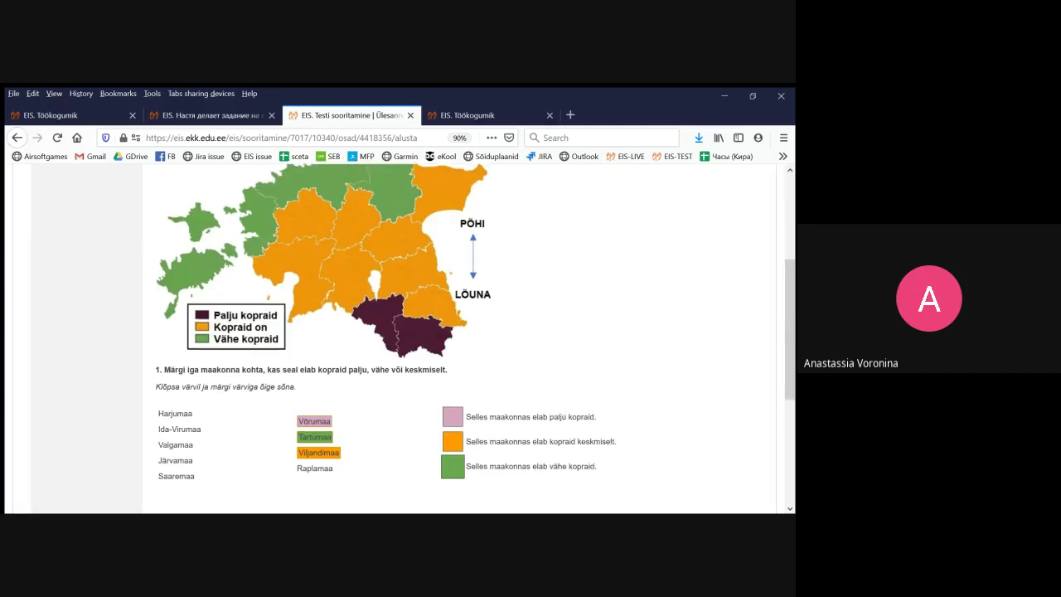
In question 1 of Ülesanne 3, colour Ida-Virumaa and Raplamaa orange and Järvamaa pink
click(180, 385)
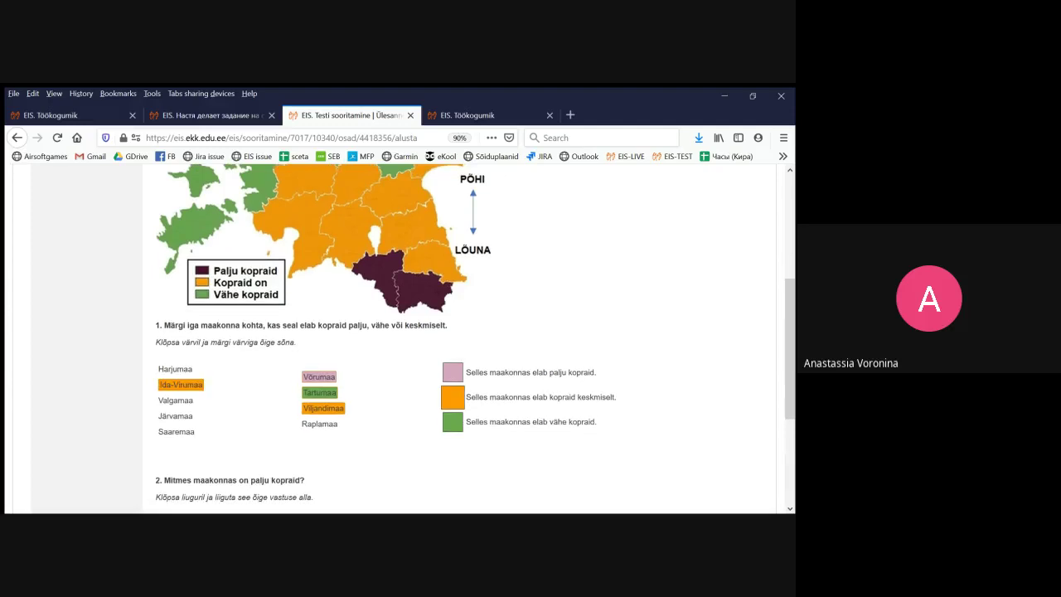
click(452, 372)
click(176, 416)
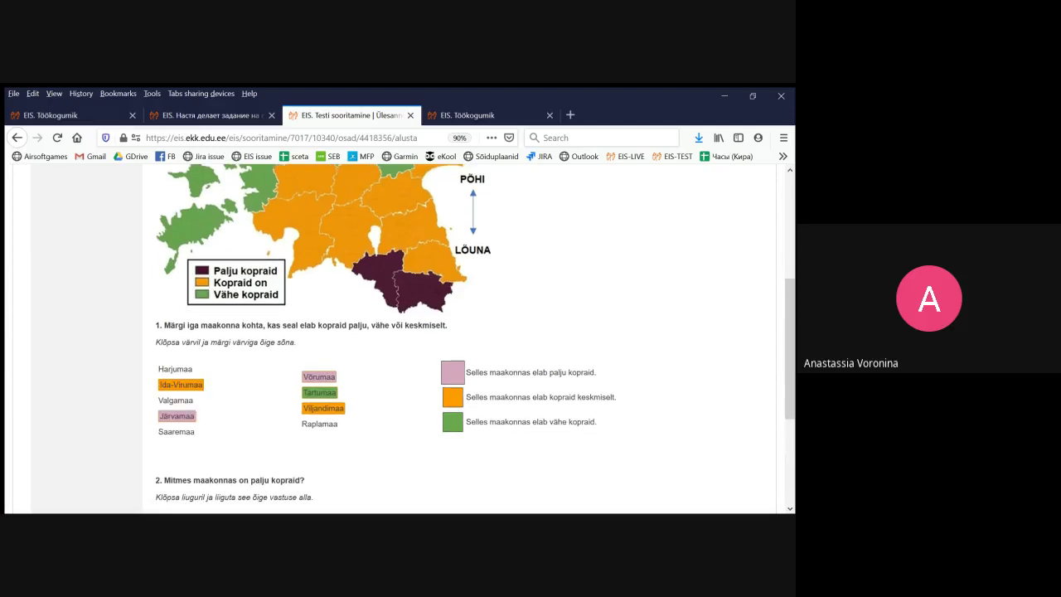
click(453, 397)
click(320, 424)
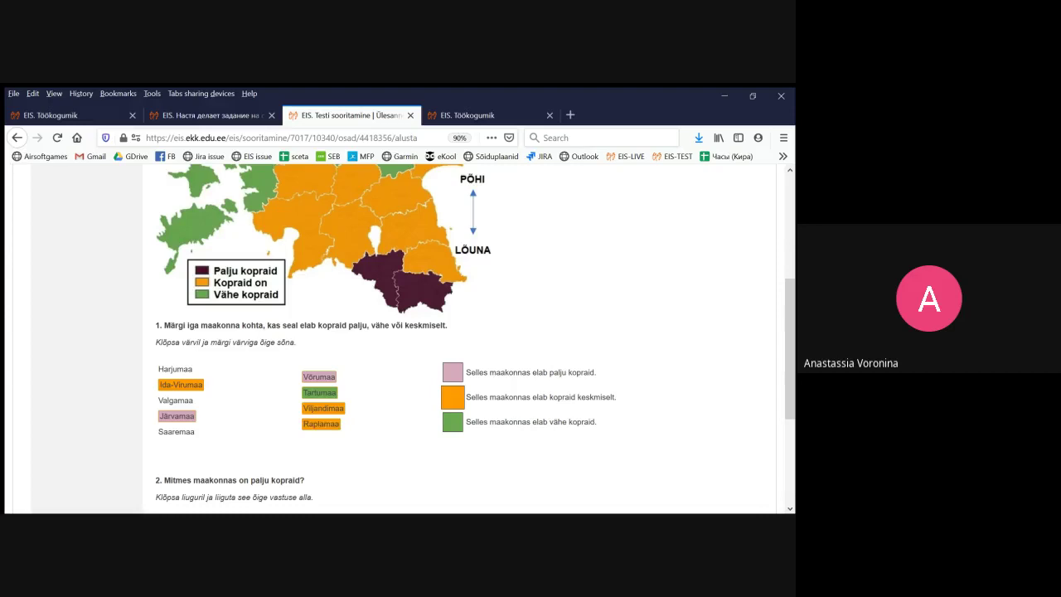
Return to the seminar task's content and start a new slider (Liugur) block with the technical instruction "Нажми на бегунок и перетащи его к правильному ответу"
scroll(464, 331, up, 1)
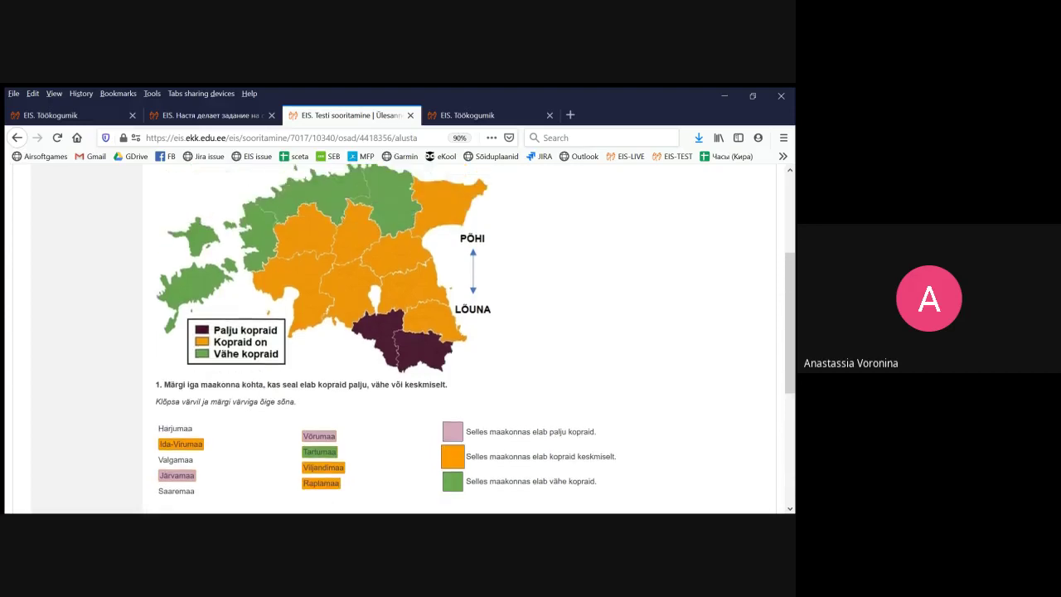
scroll(464, 332, up, 2)
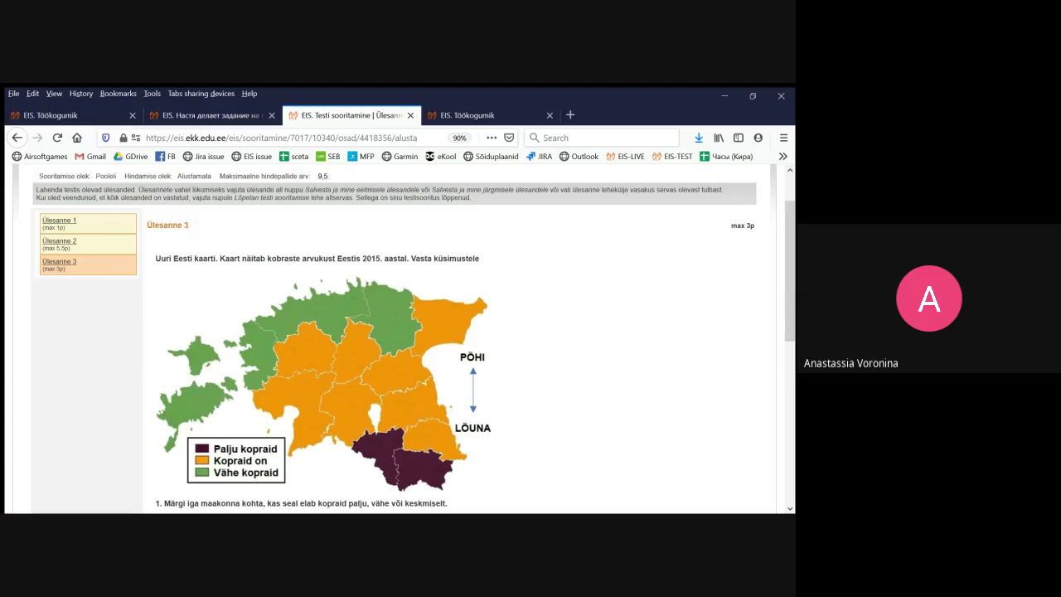
scroll(464, 331, up, 1)
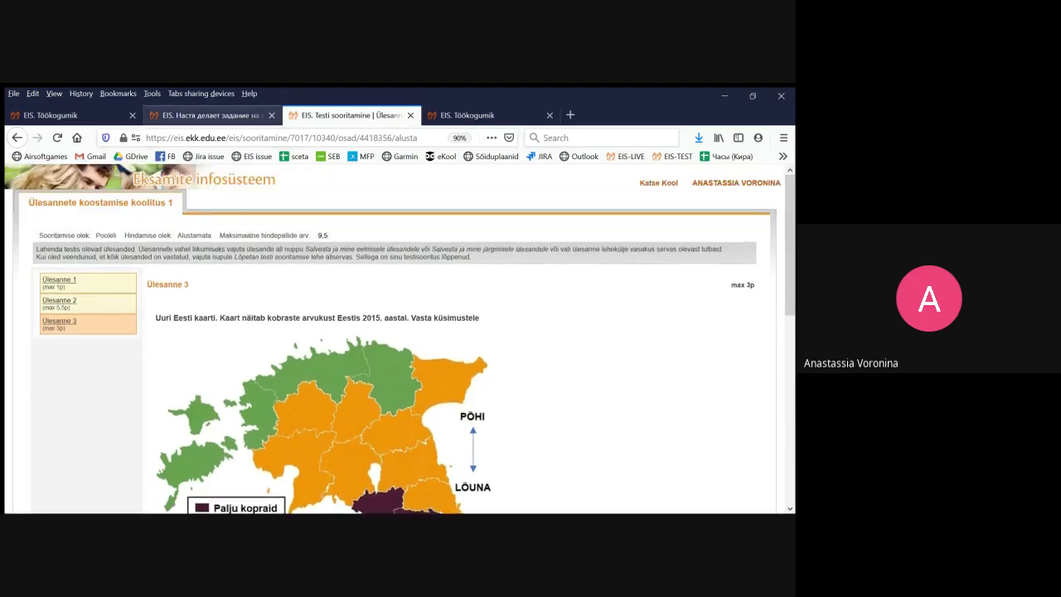
click(212, 115)
scroll(390, 332, up, 1)
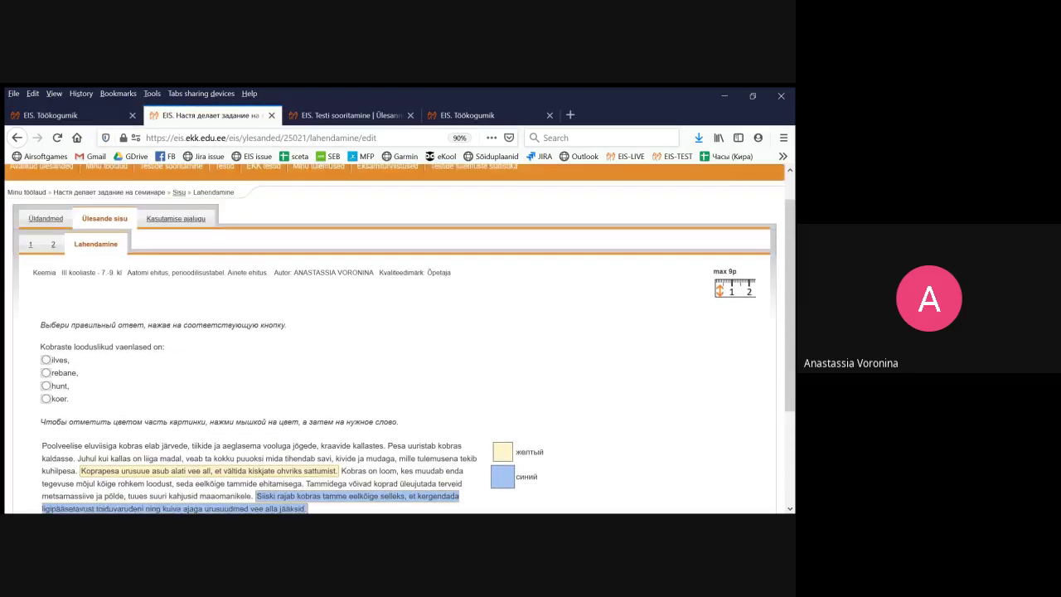
click(104, 218)
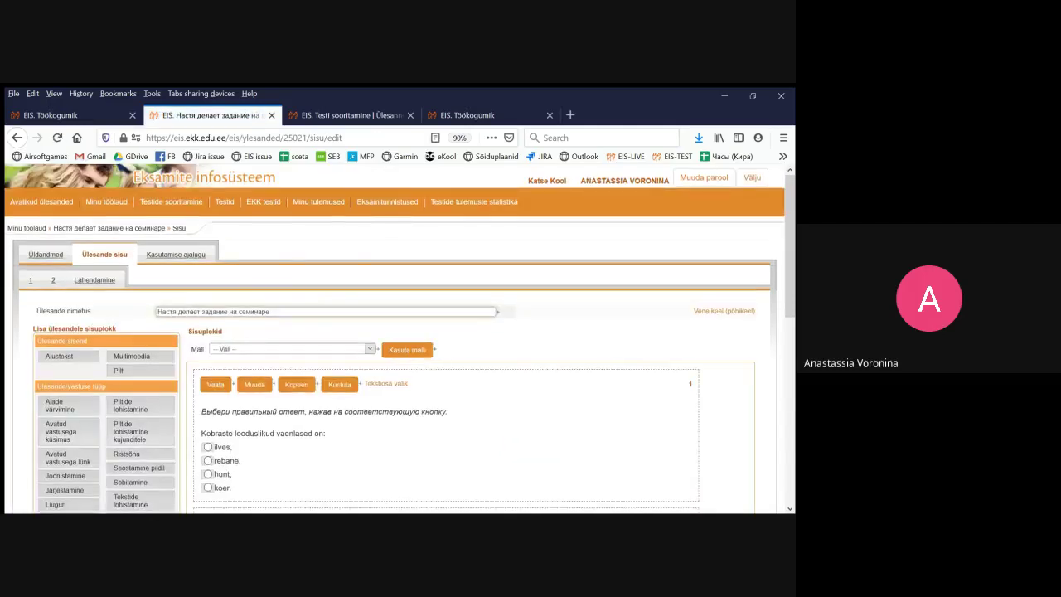
scroll(55, 328, down, 3)
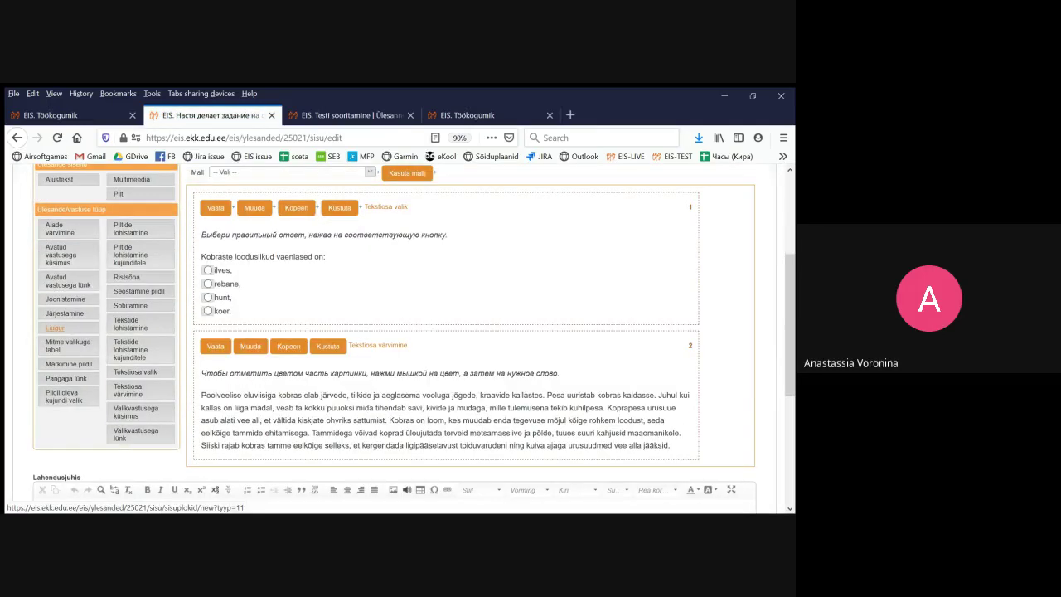
click(54, 327)
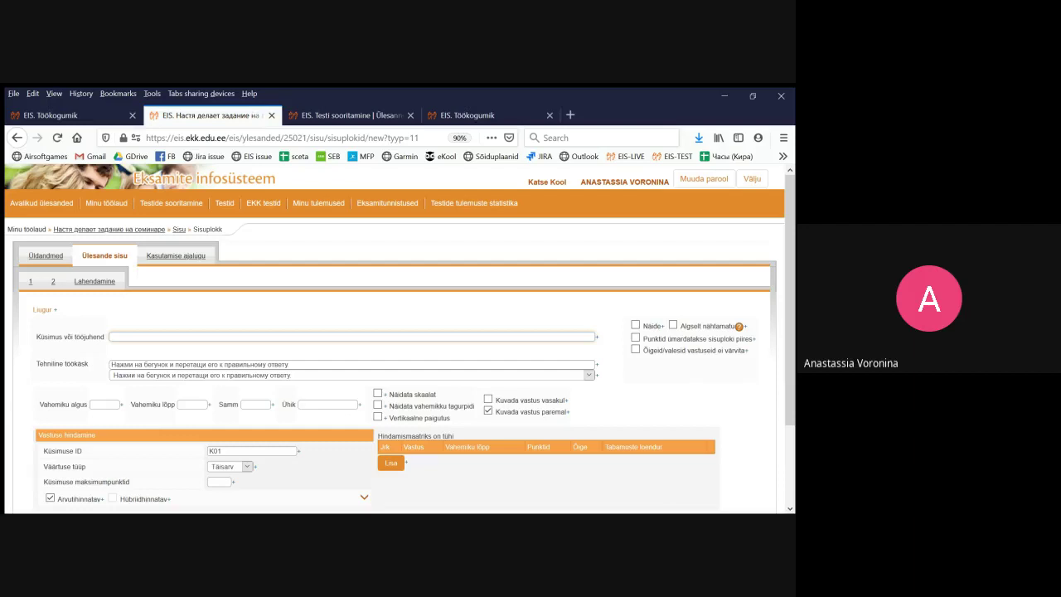
scroll(397, 332, down, 2)
click(352, 316)
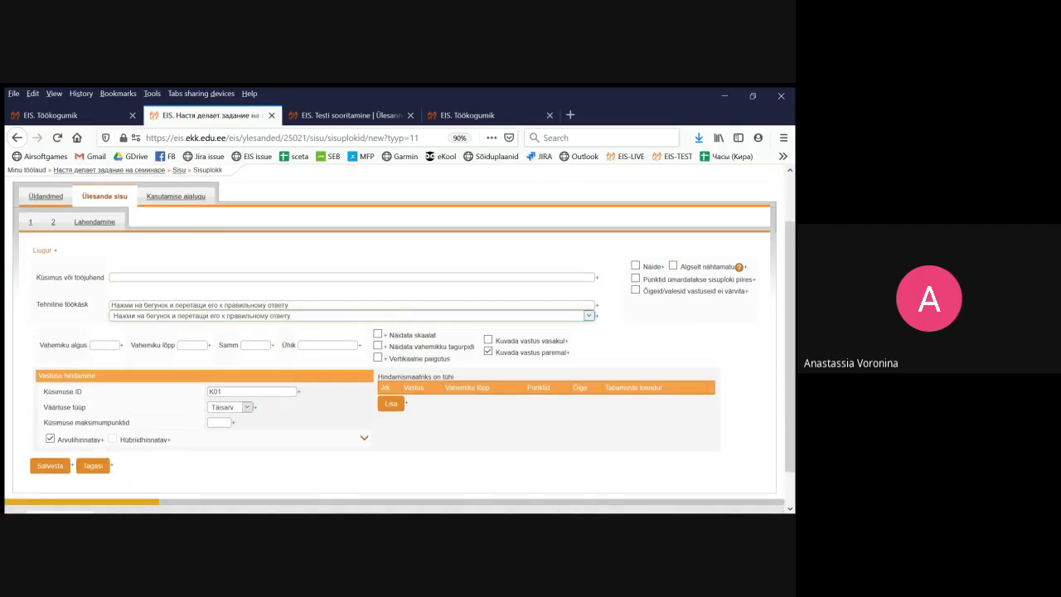
Copy the question "Mitmes maakonnas on palju kopraid?" from the sample test into the slider block's question field
click(351, 278)
click(348, 116)
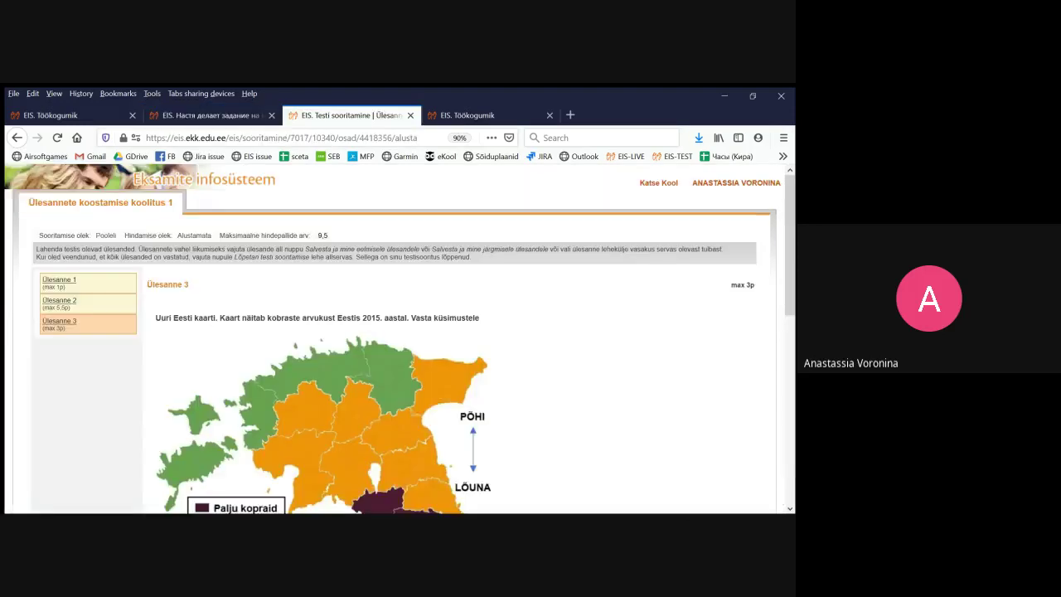
scroll(398, 332, down, 5)
drag(305, 361, 165, 362)
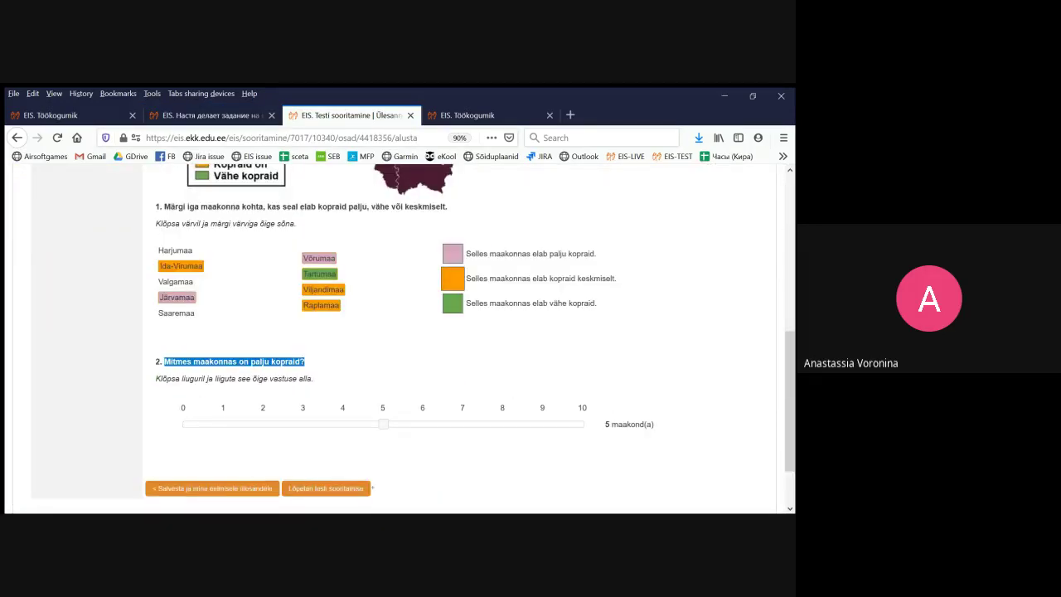
click(211, 115)
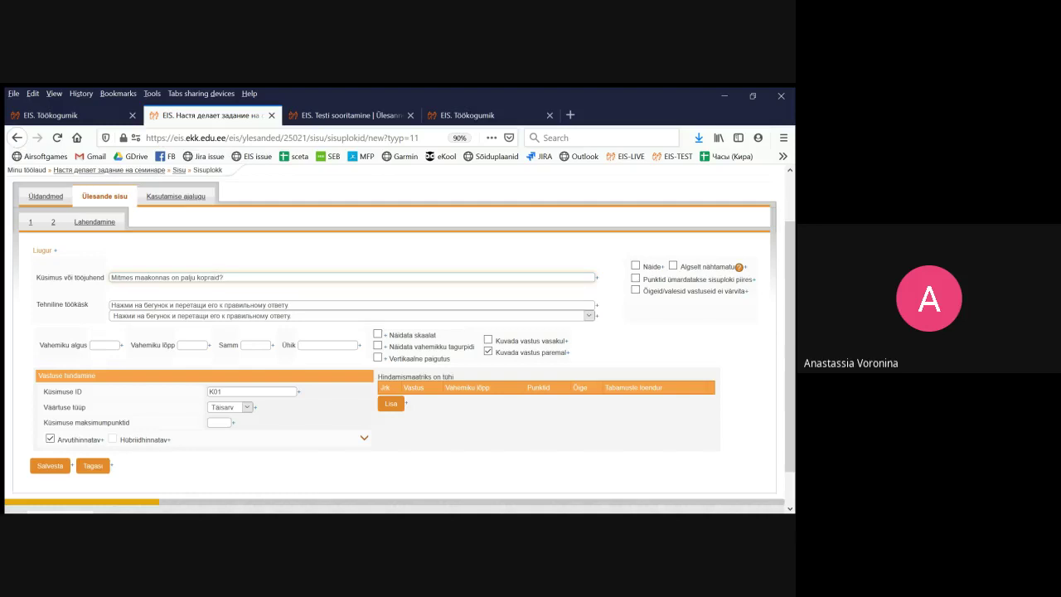
Set the slider's range start to 1, range end to 5, step to 1 and unit to "градус"
click(104, 345)
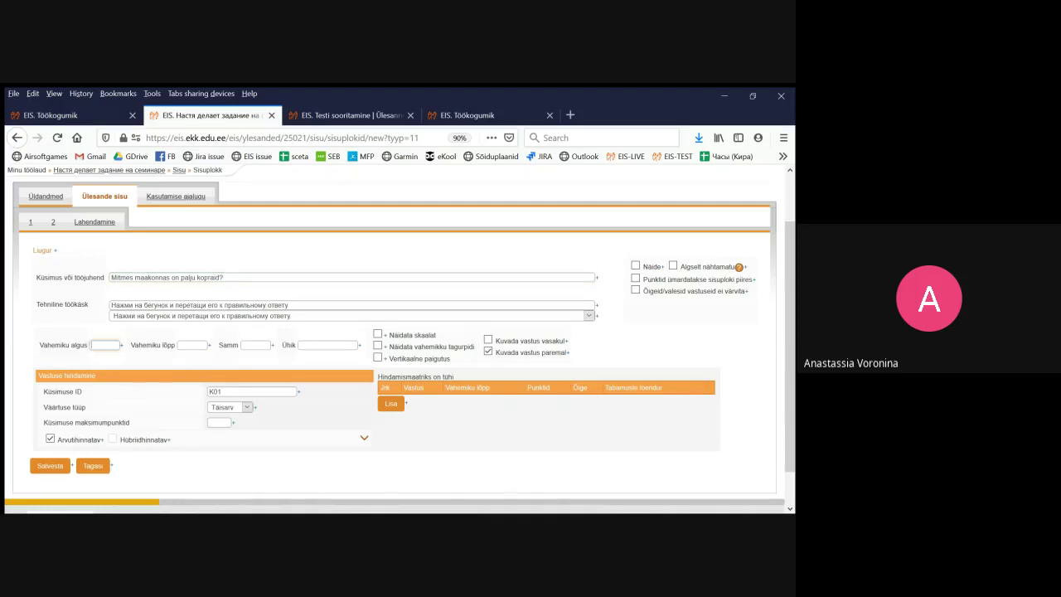
drag(89, 345, 40, 345)
click(105, 345)
text(1)
click(192, 345)
click(255, 345)
click(329, 345)
text(градус)
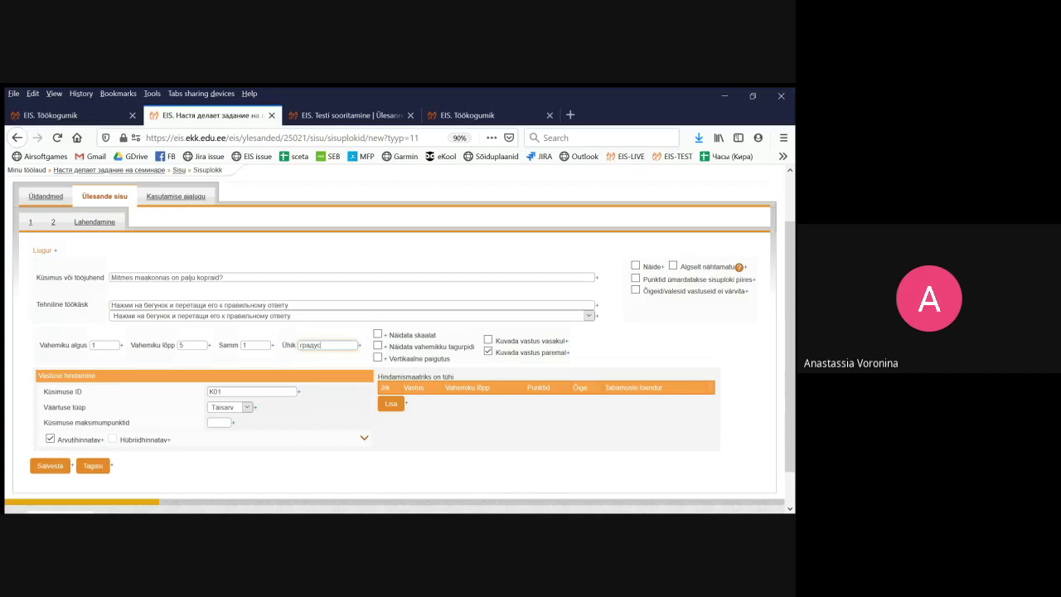
Add the answer 3 to the slider's scoring matrix, enable "Näidata skaalat" and "Kuvada vastus vasakul", and save the block
click(247, 407)
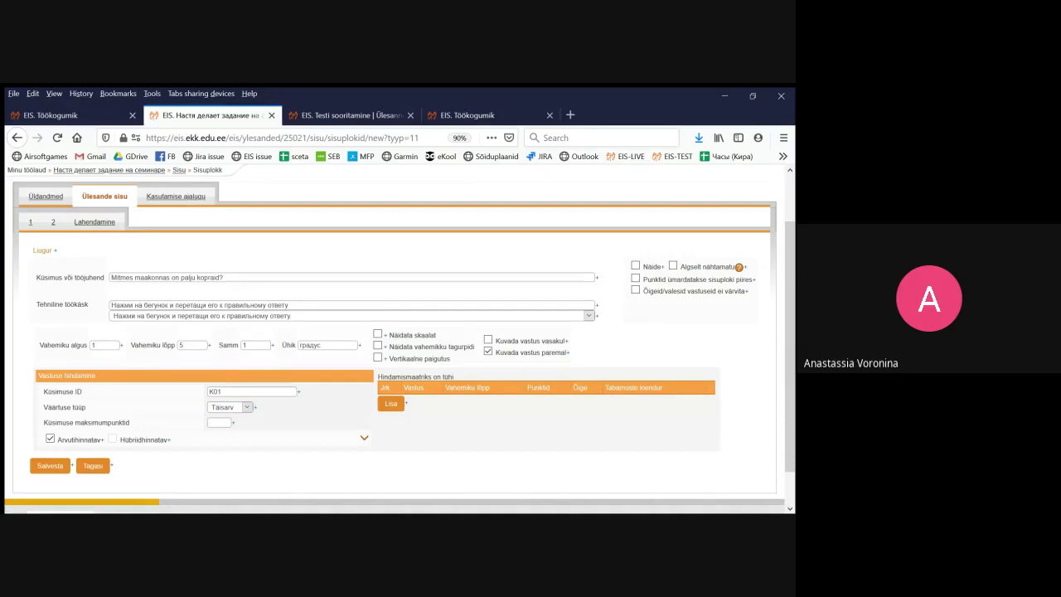
click(390, 403)
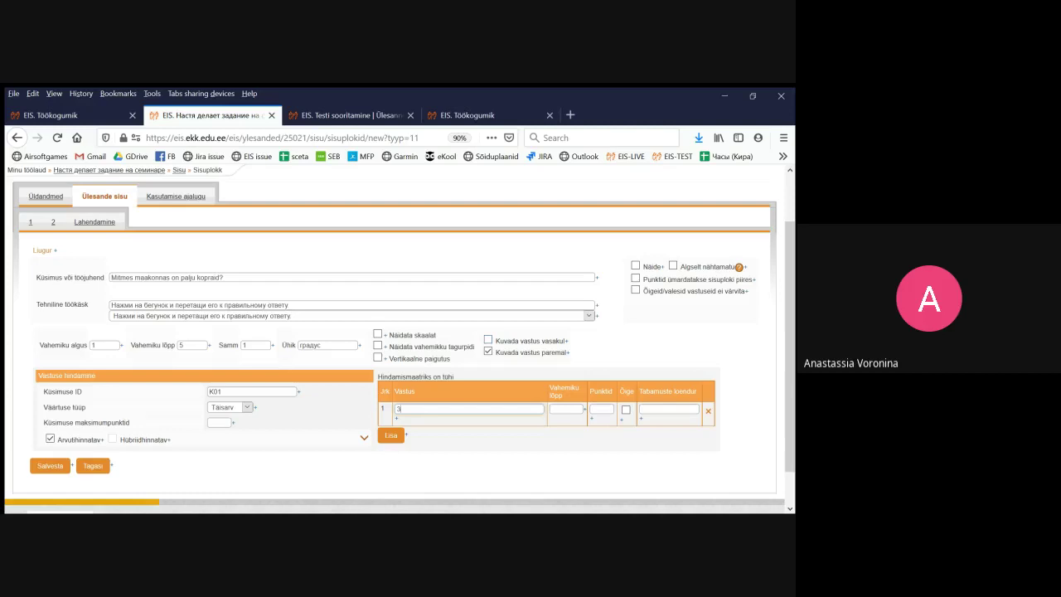
click(378, 333)
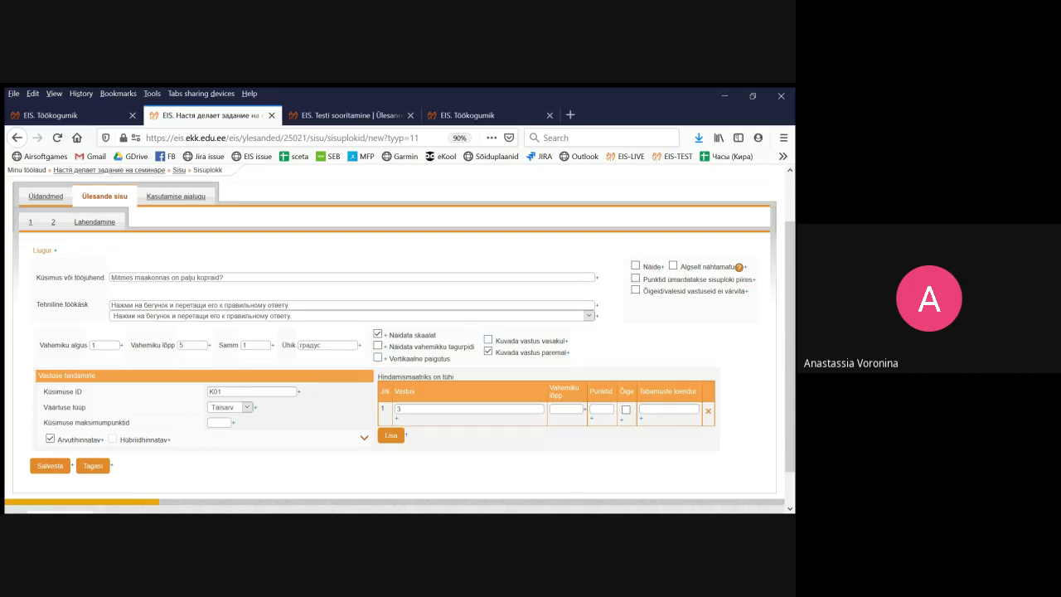
click(488, 340)
click(49, 466)
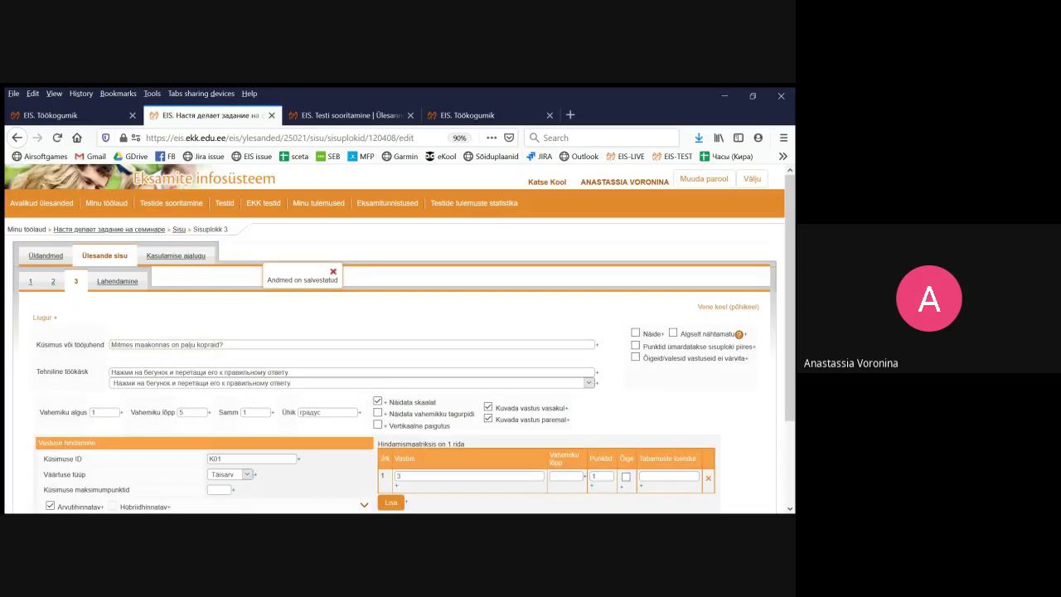
Test the slider question in solving mode by moving the handle to 3
click(116, 281)
scroll(394, 338, down, 5)
scroll(395, 338, down, 2)
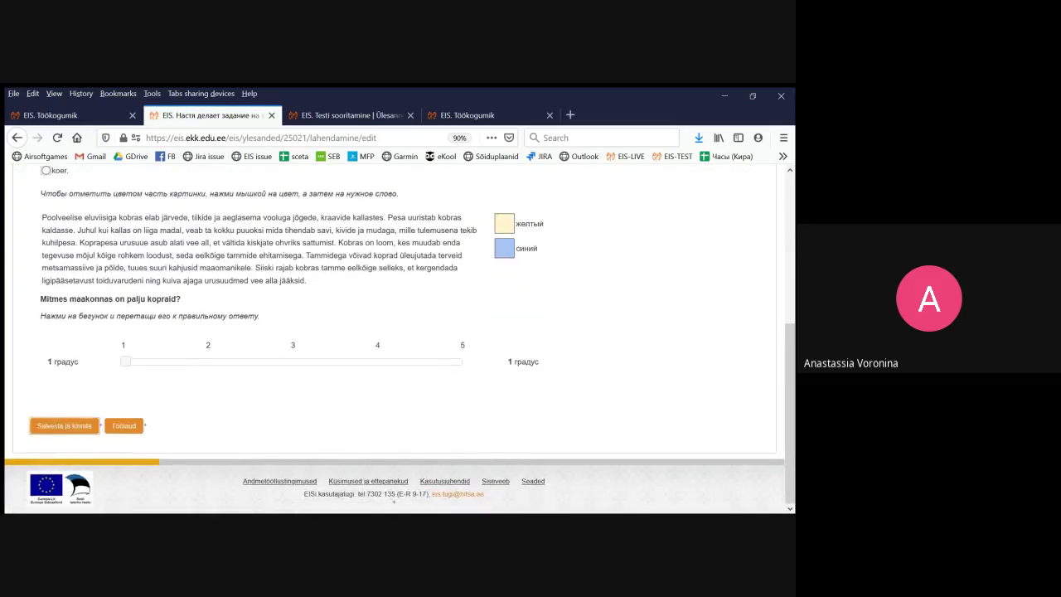
drag(125, 361, 293, 361)
drag(540, 362, 514, 362)
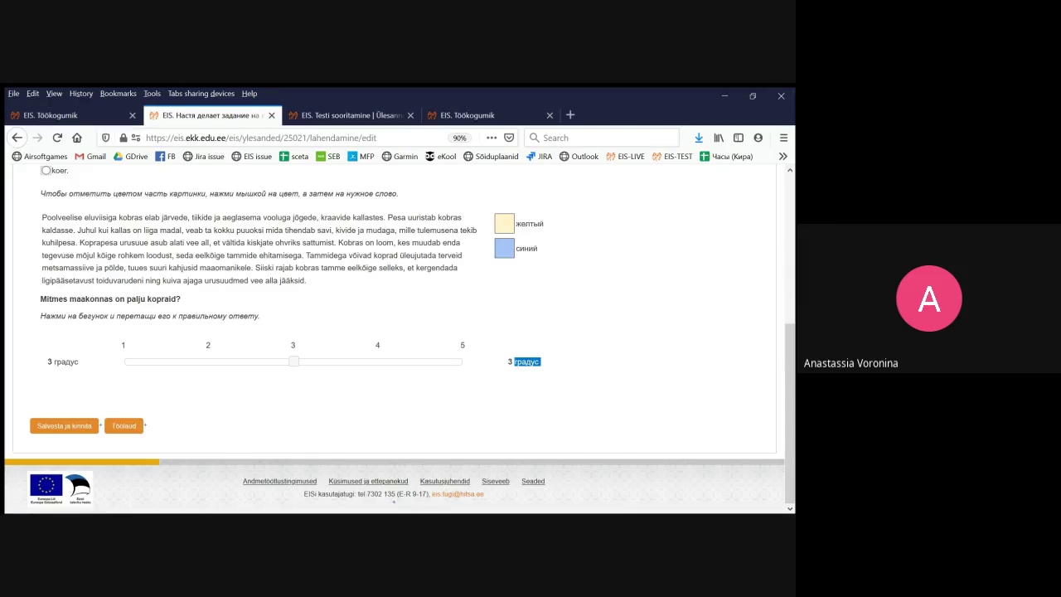
scroll(398, 338, up, 5)
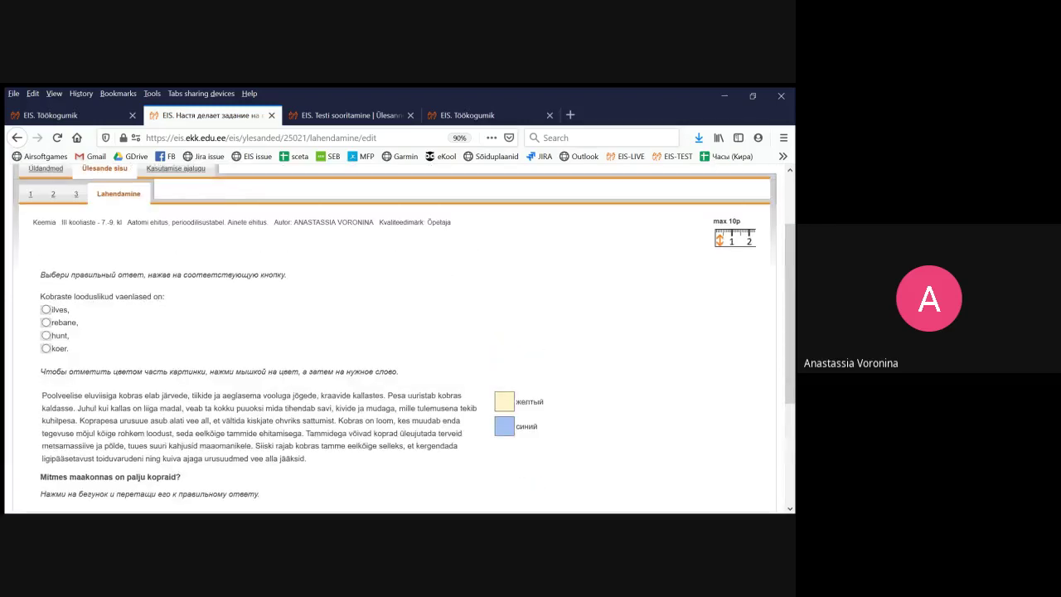
scroll(397, 338, down, 3)
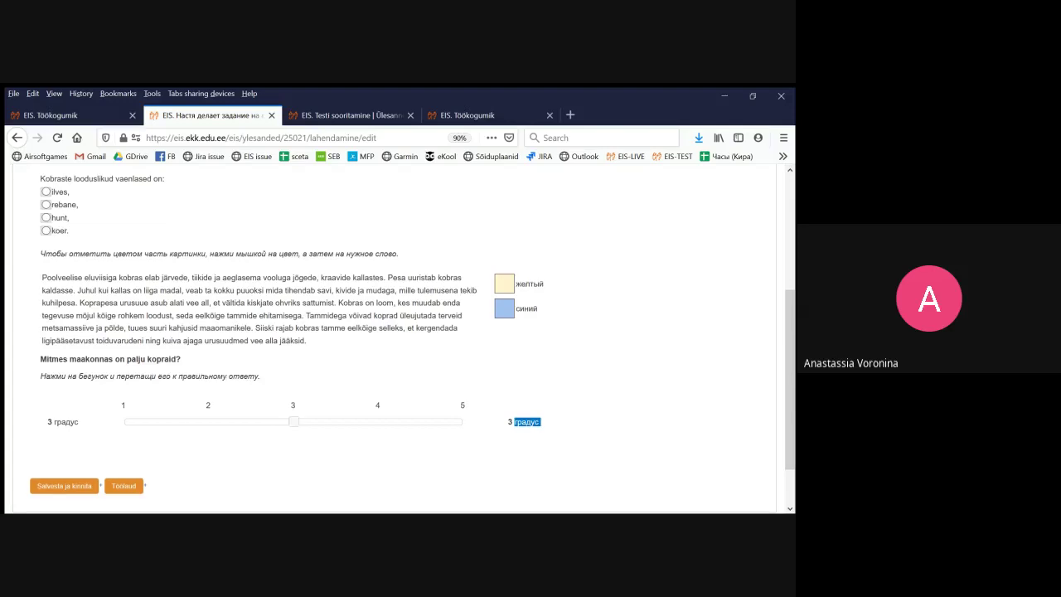
Give slider block 3 vertical placement (Vertikaalne paigutus), turn off "Kuvada vastus vasakul" and save the block
scroll(397, 338, up, 4)
click(77, 282)
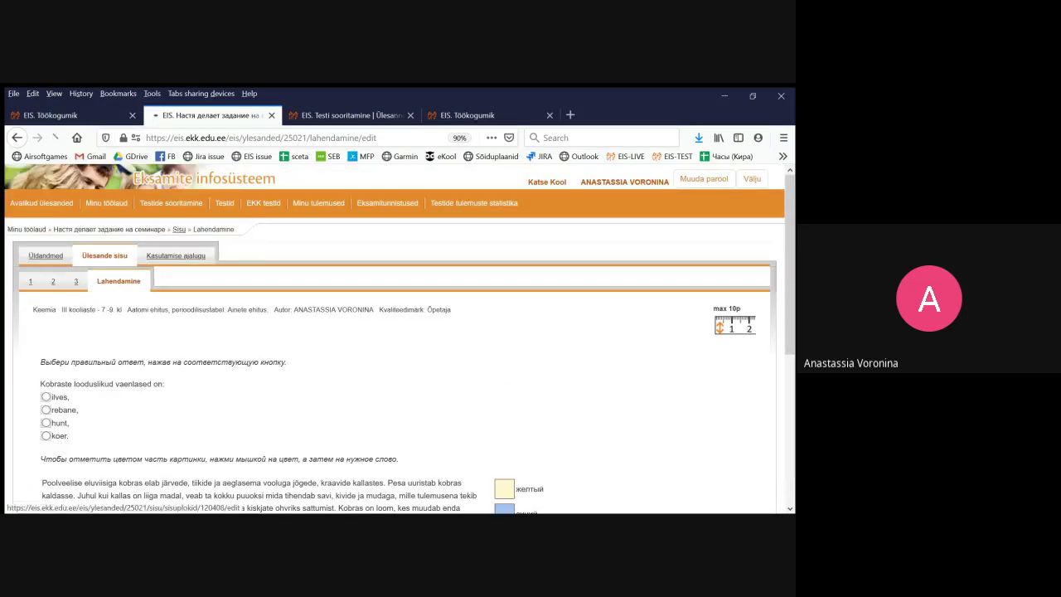
scroll(397, 338, down, 3)
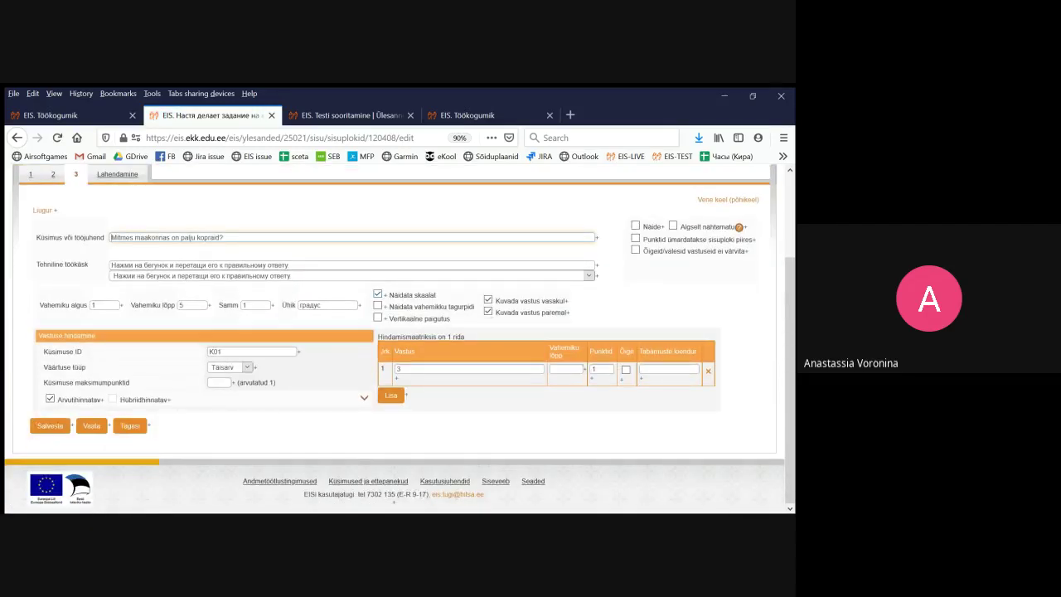
click(378, 318)
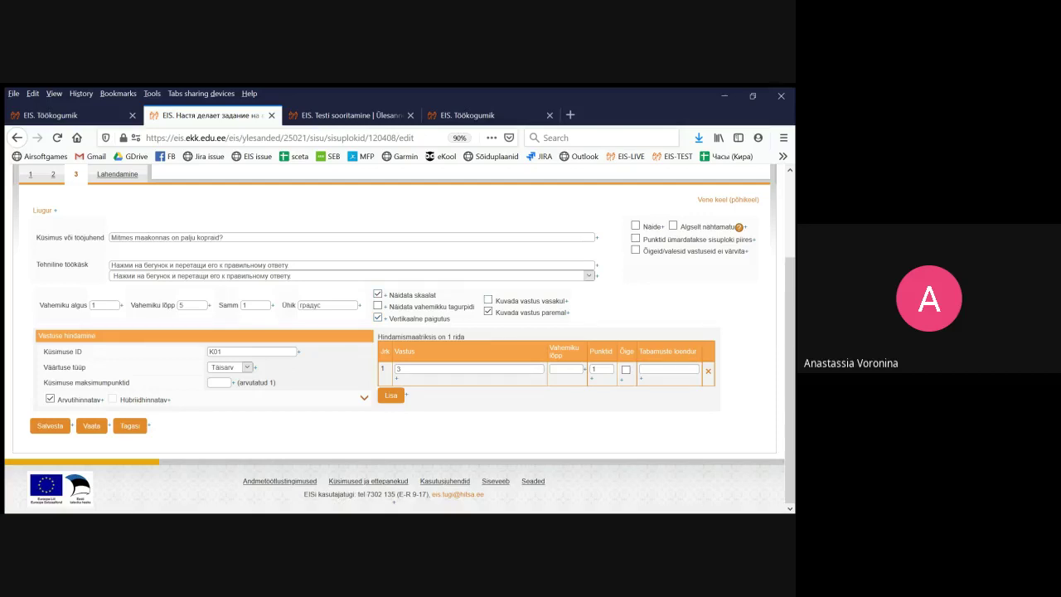
click(50, 425)
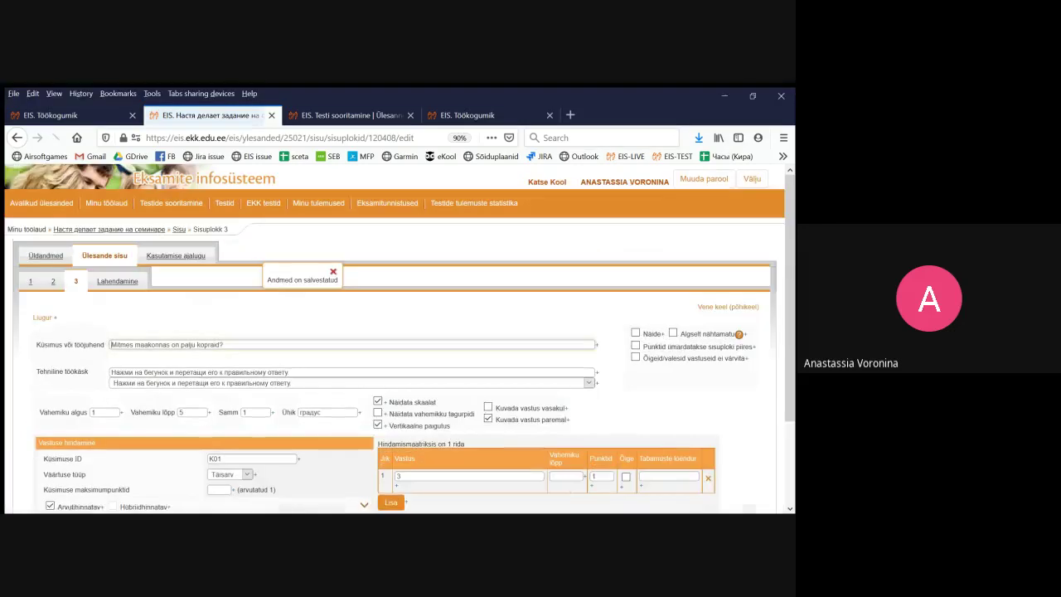
Test the vertical slider in solving mode by moving its handle to 5
click(117, 281)
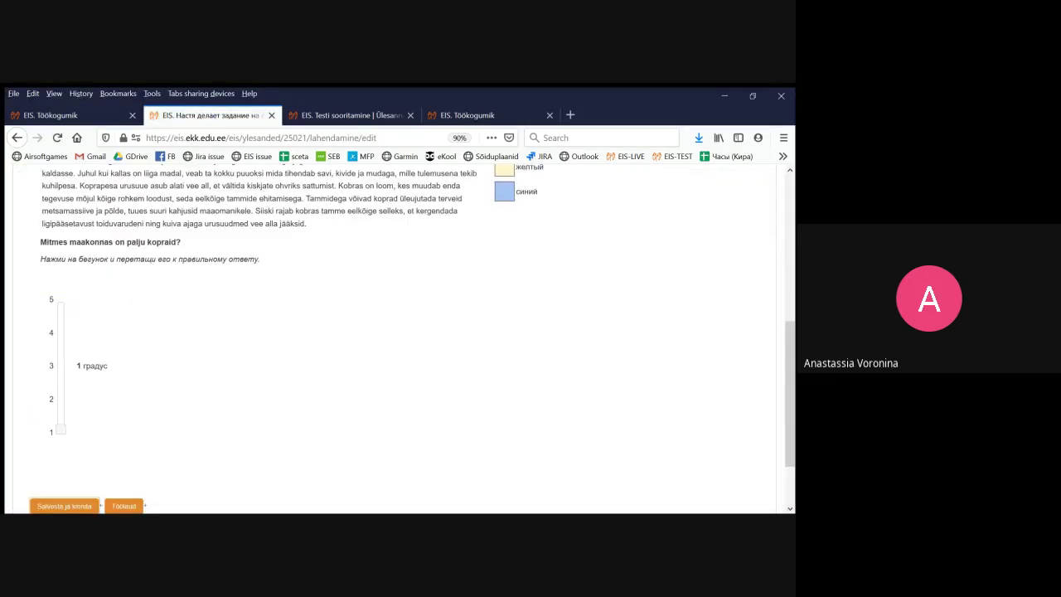
drag(61, 429, 60, 300)
mouse_move(61, 301)
mouse_down()
mouse_move(61, 365)
mouse_move(61, 301)
mouse_up()
scroll(398, 340, up, 1)
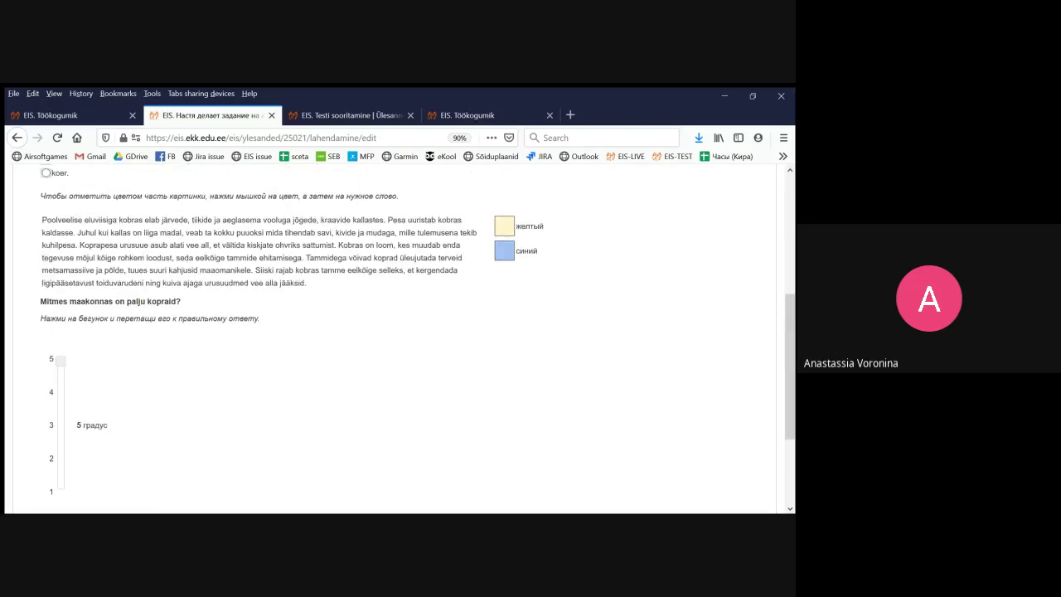
scroll(398, 340, up, 4)
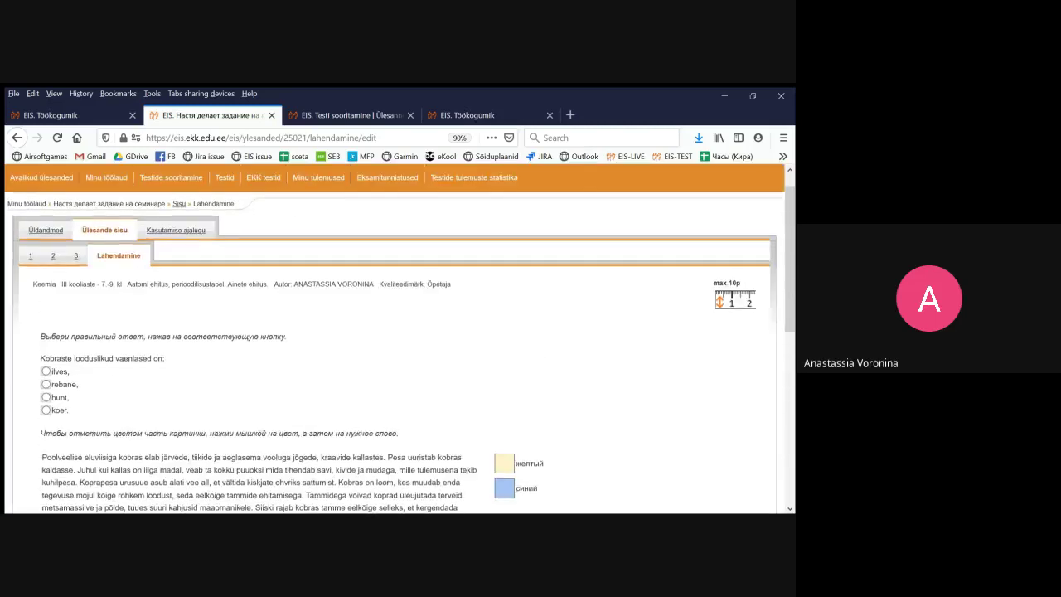
In the task content, enable grouping the content blocks into two screen halves and save the task
click(104, 230)
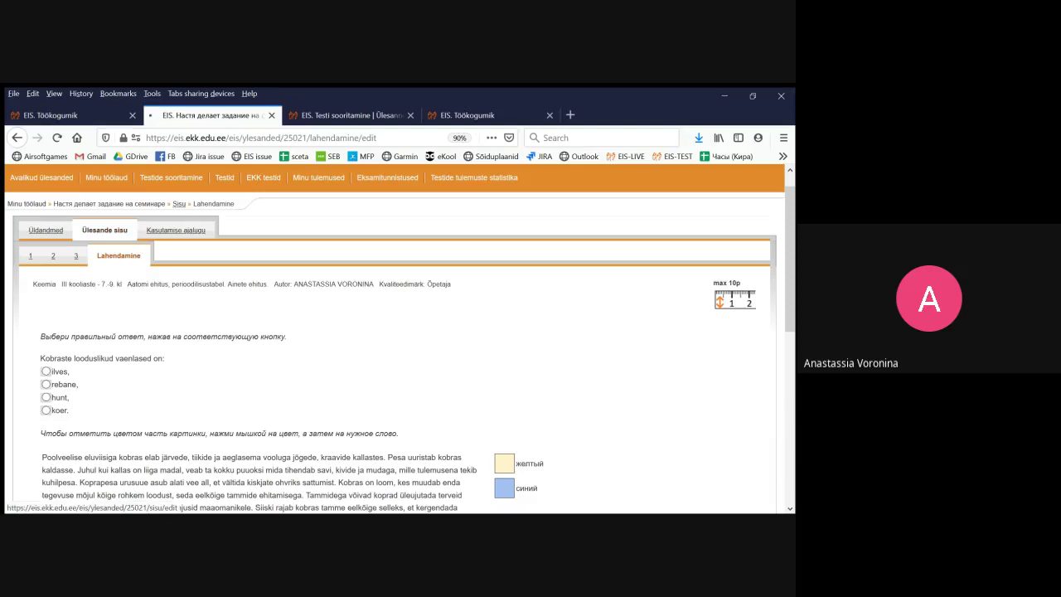
scroll(398, 340, down, 8)
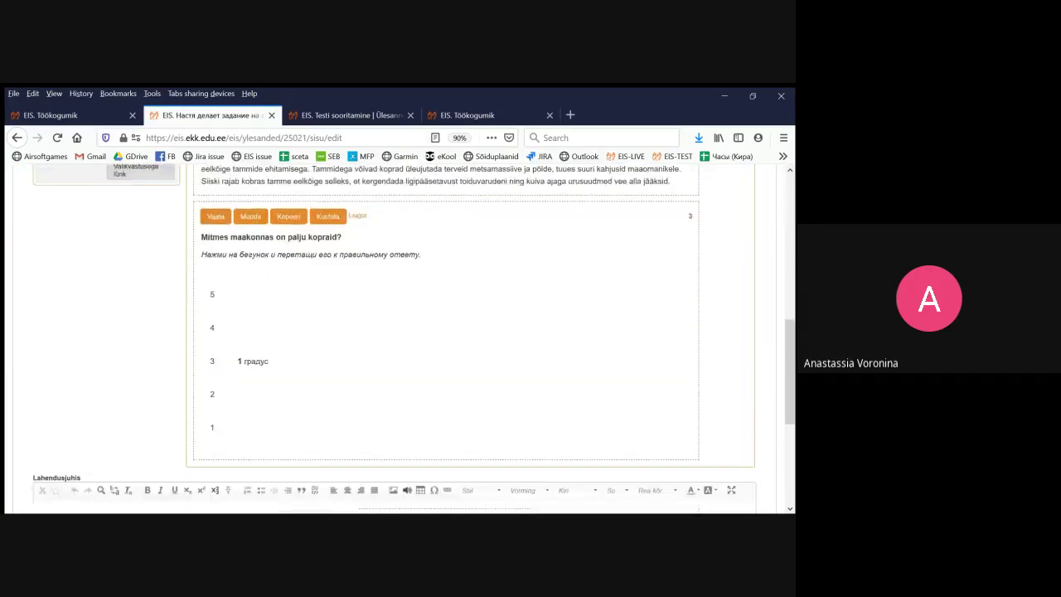
scroll(398, 340, down, 2)
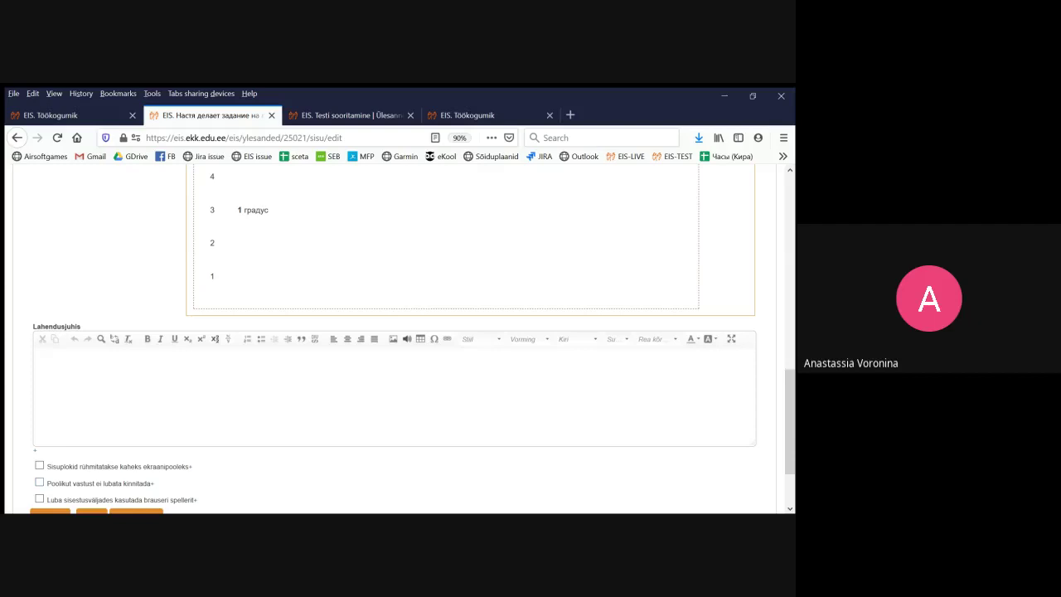
click(39, 465)
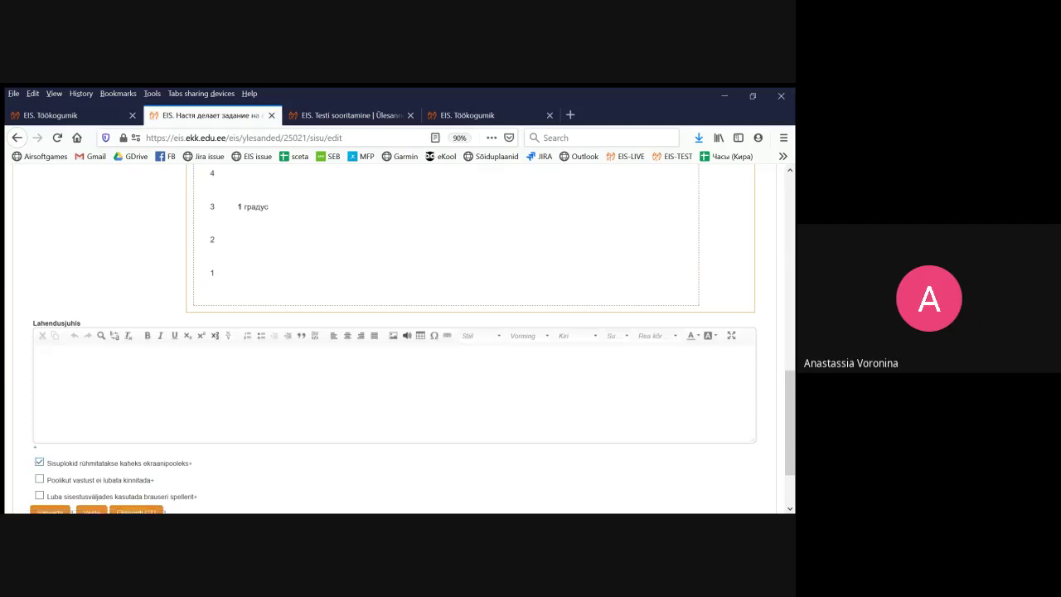
scroll(39, 465, down, 2)
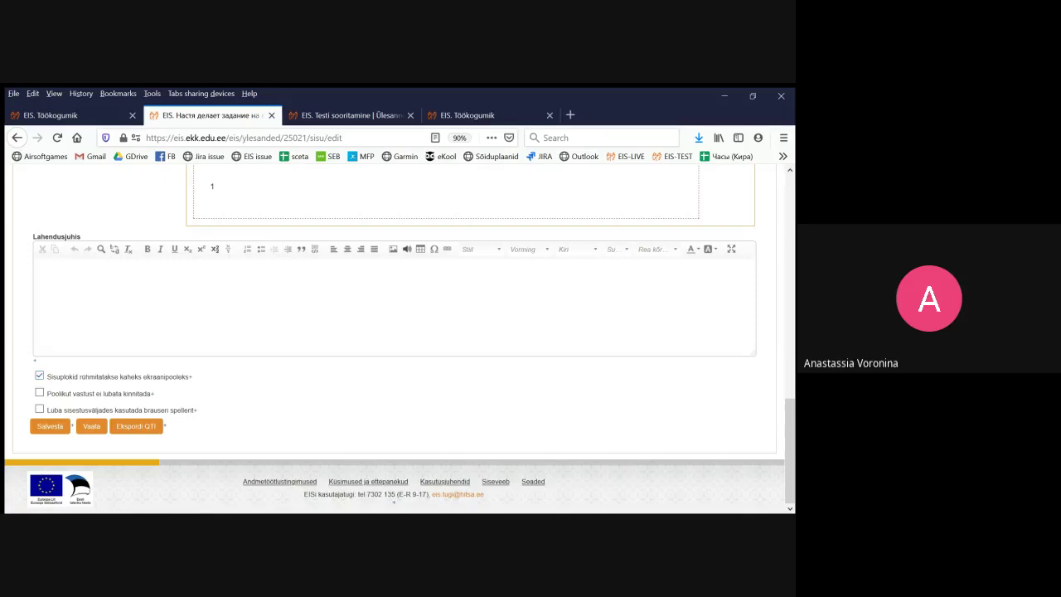
click(50, 426)
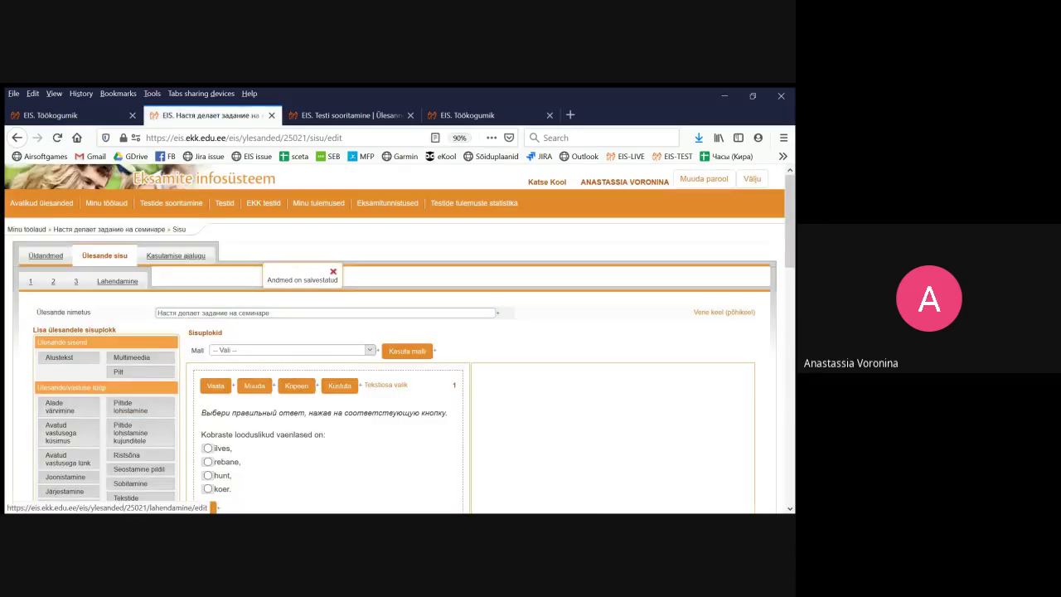
Move the slider block and the block asking about beavers' natural enemies into the second screen half, and save the task
scroll(397, 340, down, 4)
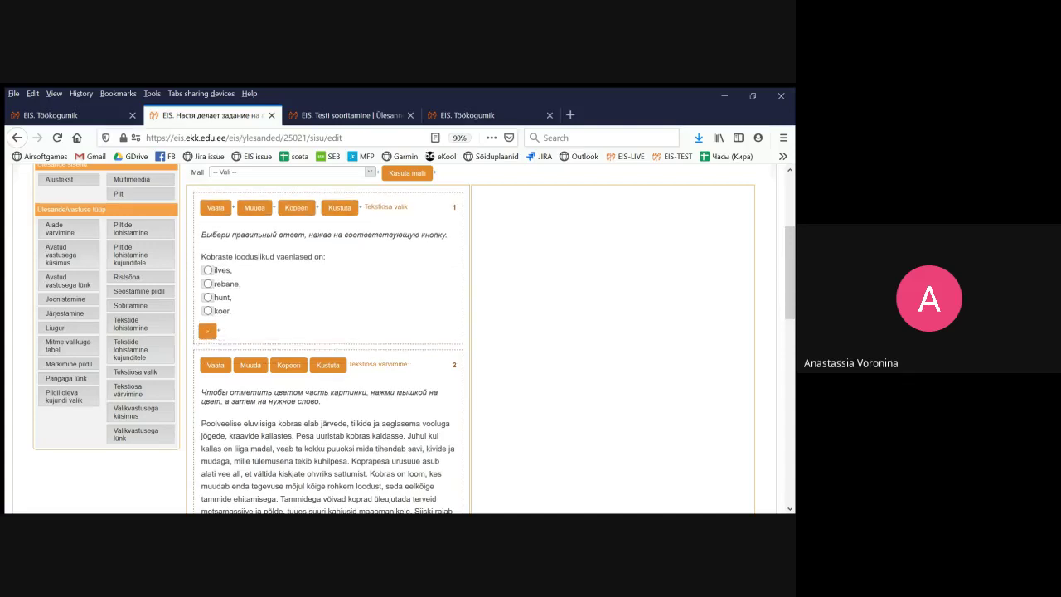
scroll(397, 340, down, 15)
scroll(398, 339, up, 3)
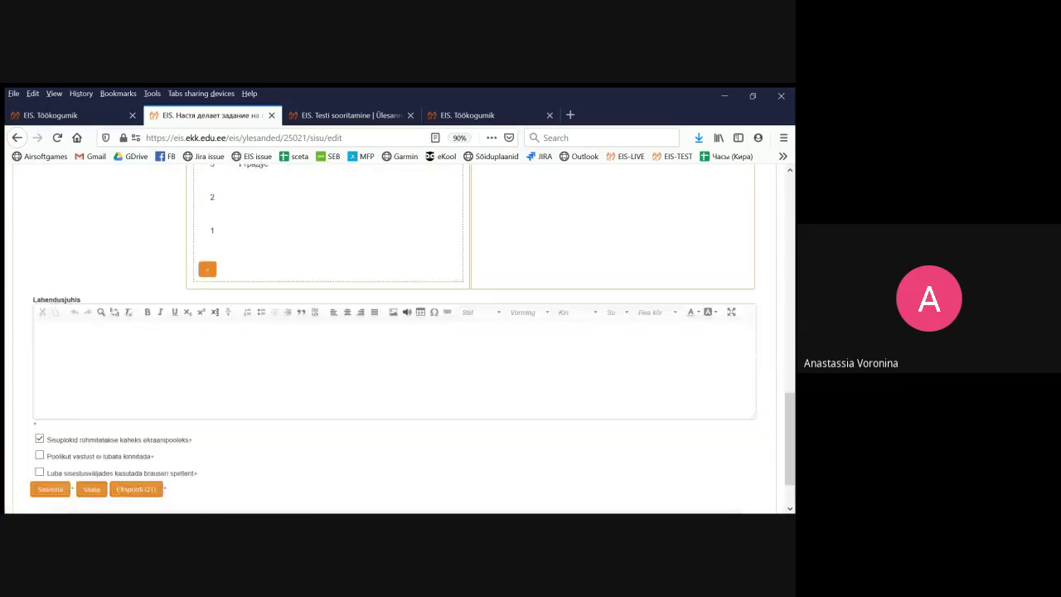
click(208, 384)
scroll(207, 384, up, 5)
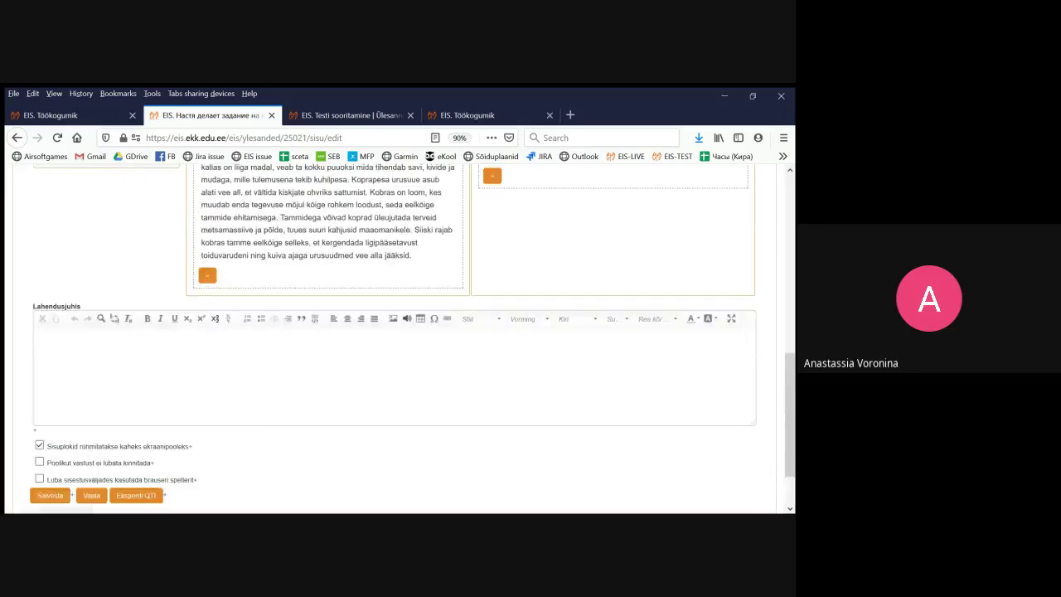
scroll(398, 340, up, 3)
scroll(398, 340, down, 15)
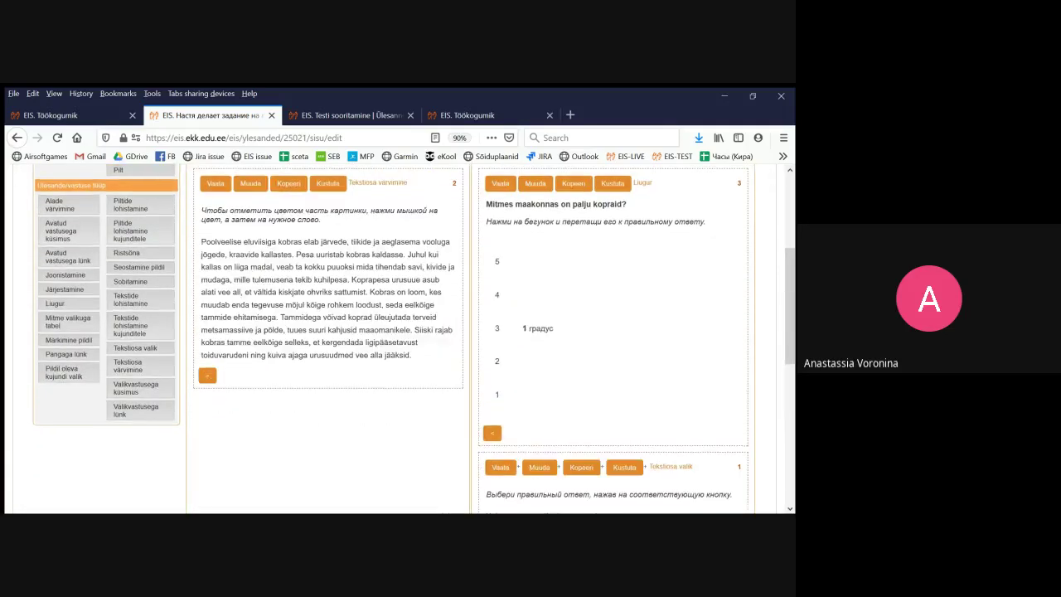
scroll(398, 339, down, 1)
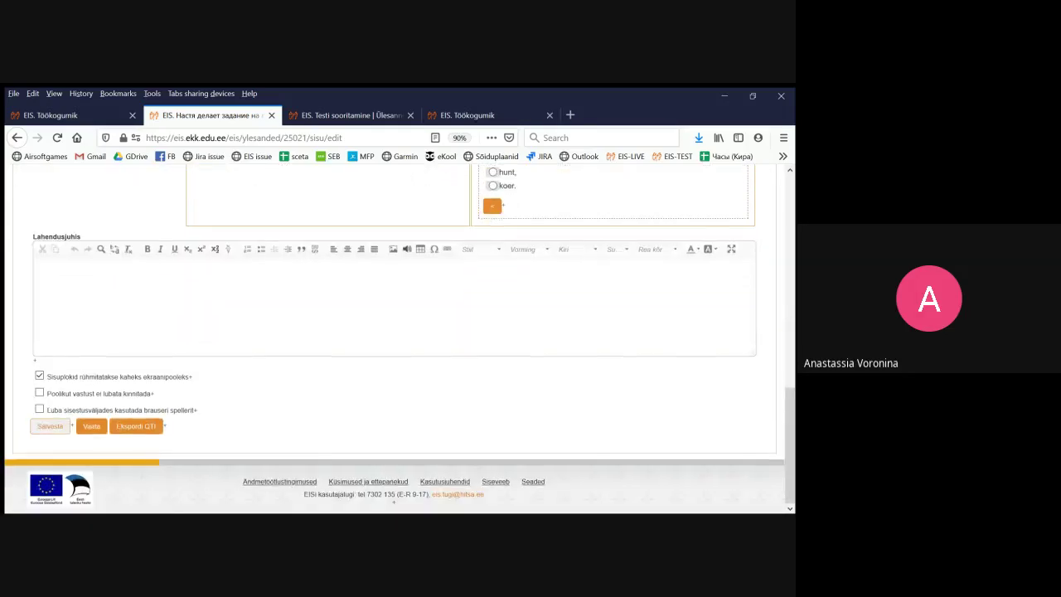
click(50, 426)
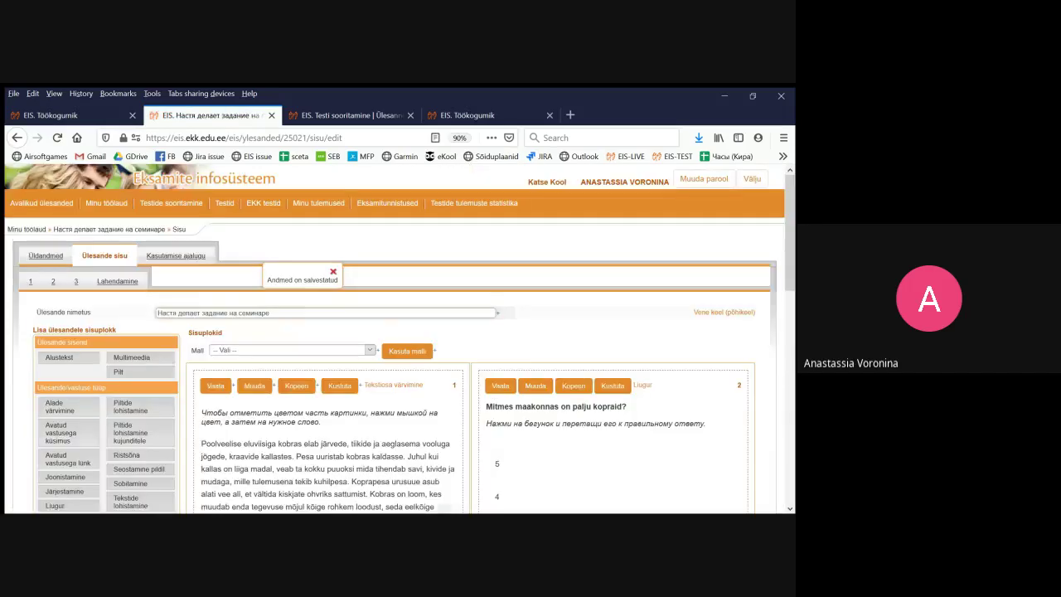
View the two-half layout in solving mode and hide the half with the slider so the colouring text fills the width
click(118, 281)
scroll(398, 339, down, 4)
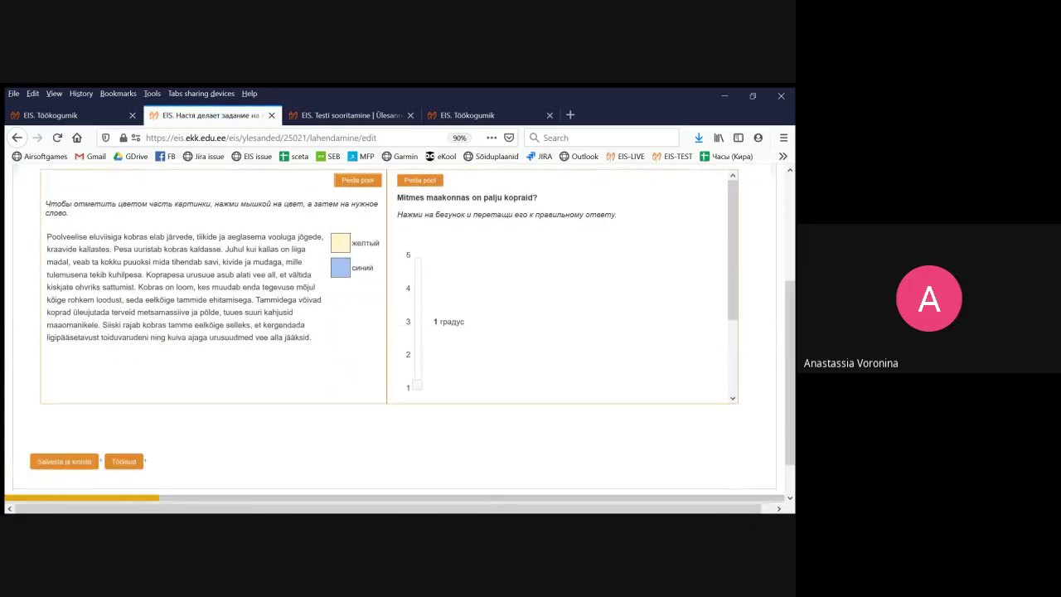
scroll(397, 331, up, 1)
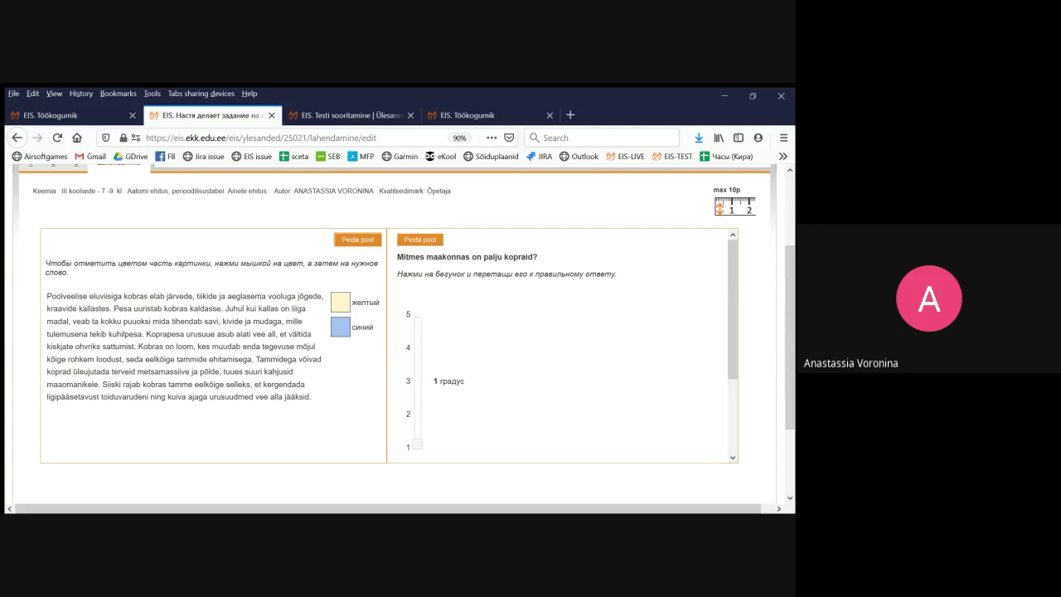
click(357, 240)
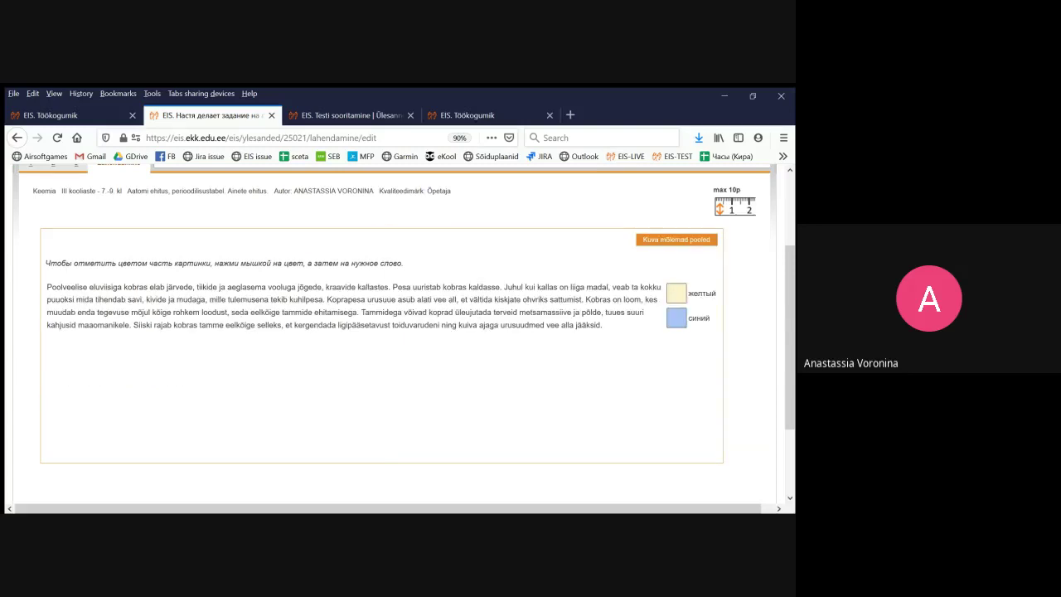
Show both screen halves again, hide the half with the colouring text to view the slider half alone, and restore both halves
click(677, 240)
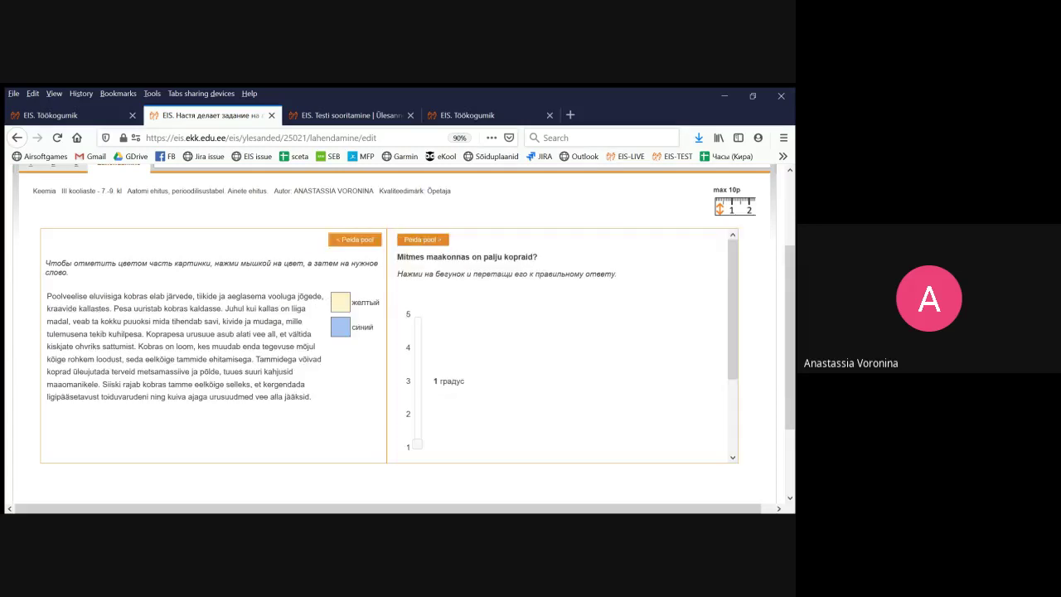
click(423, 240)
scroll(379, 345, down, 4)
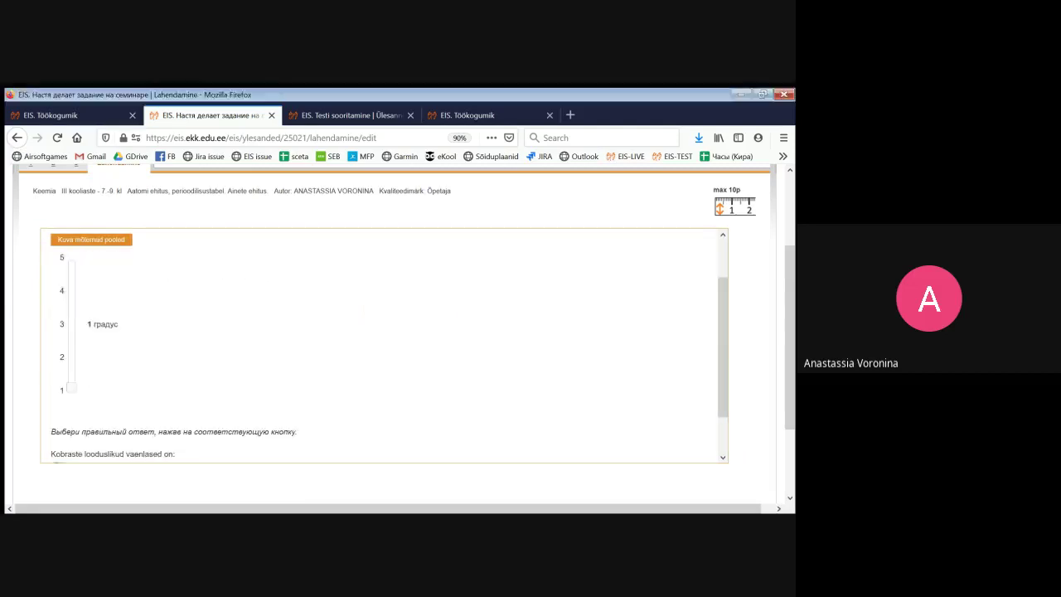
scroll(379, 346, up, 4)
click(91, 239)
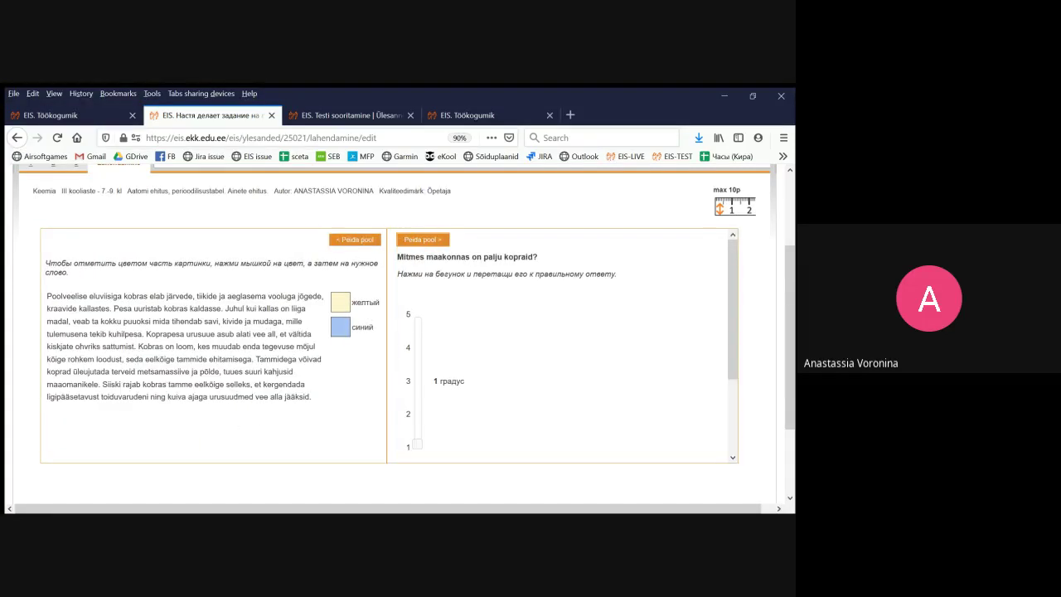
Examine how the slider half scrolls independently of the colouring text half in solving mode
scroll(563, 348, down, 4)
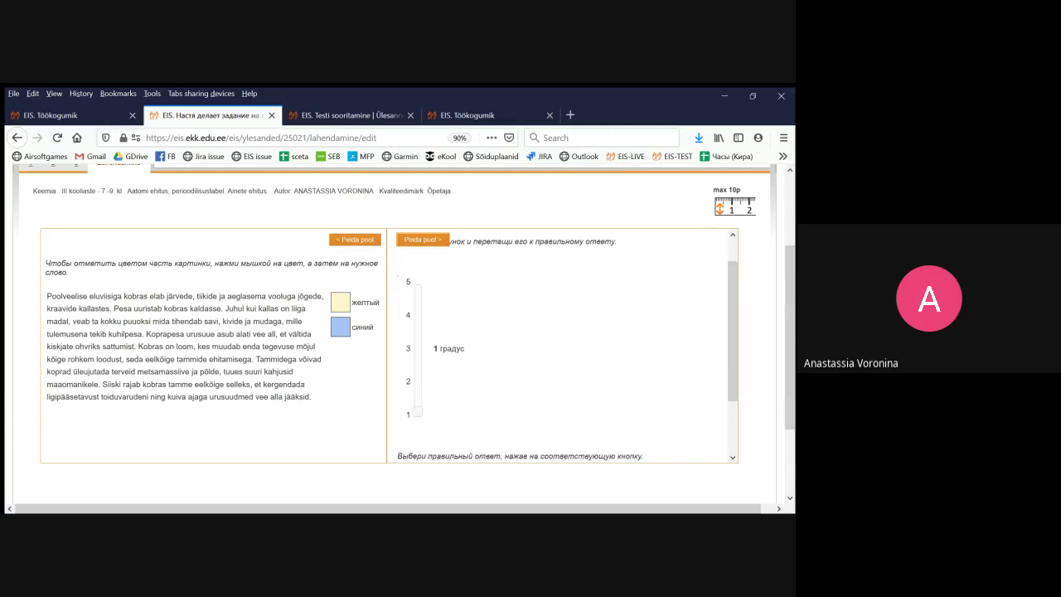
scroll(563, 348, up, 4)
scroll(398, 332, down, 3)
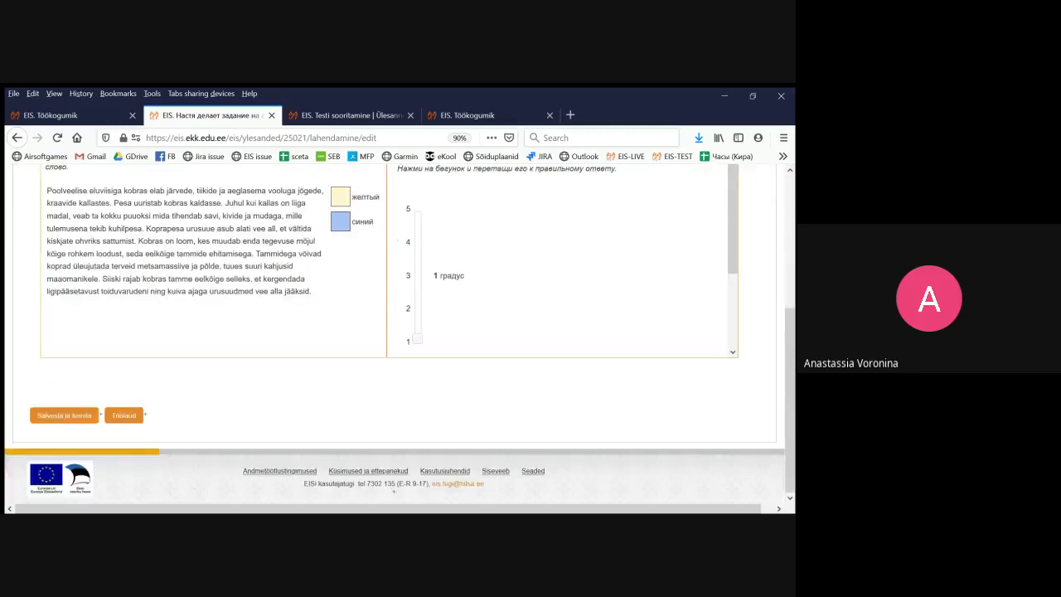
scroll(398, 331, up, 5)
scroll(398, 331, down, 1)
scroll(397, 331, down, 3)
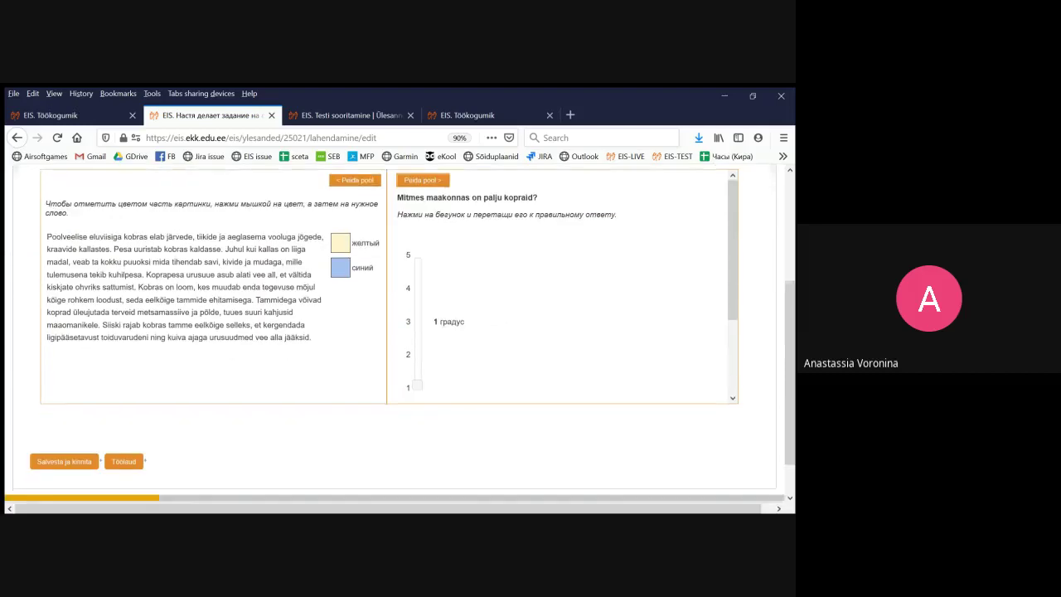
scroll(564, 314, down, 3)
scroll(563, 315, up, 3)
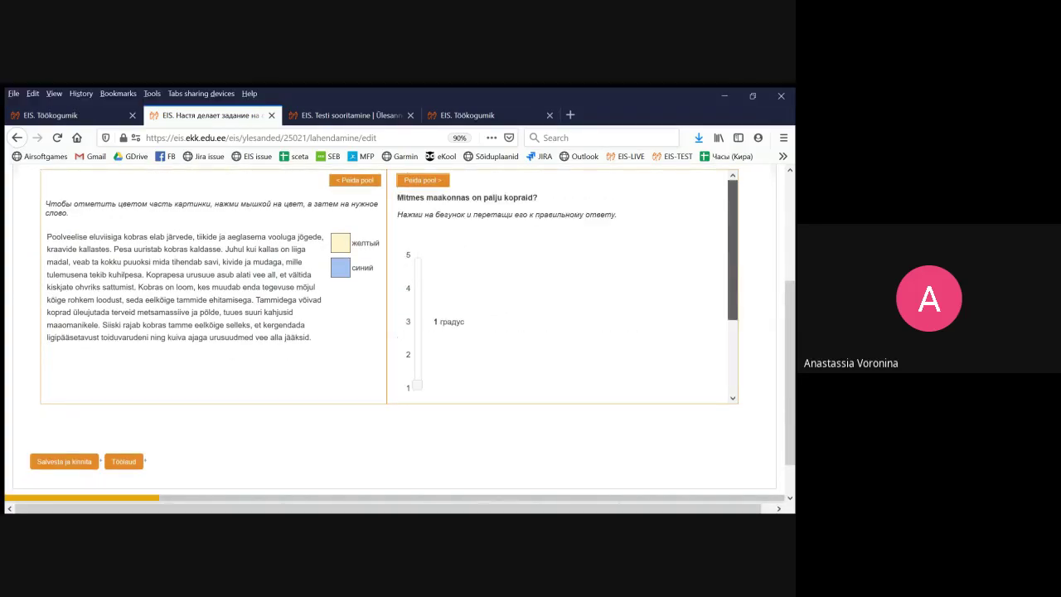
Return to the task content and delete the text colouring block and the slider block, confirming both deletions
scroll(398, 332, up, 5)
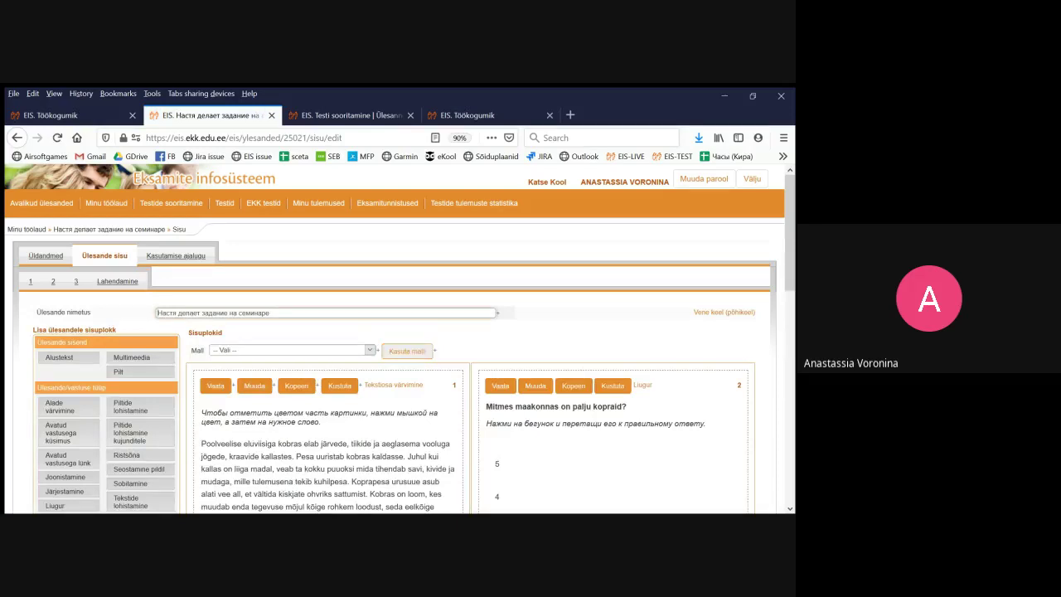
click(339, 385)
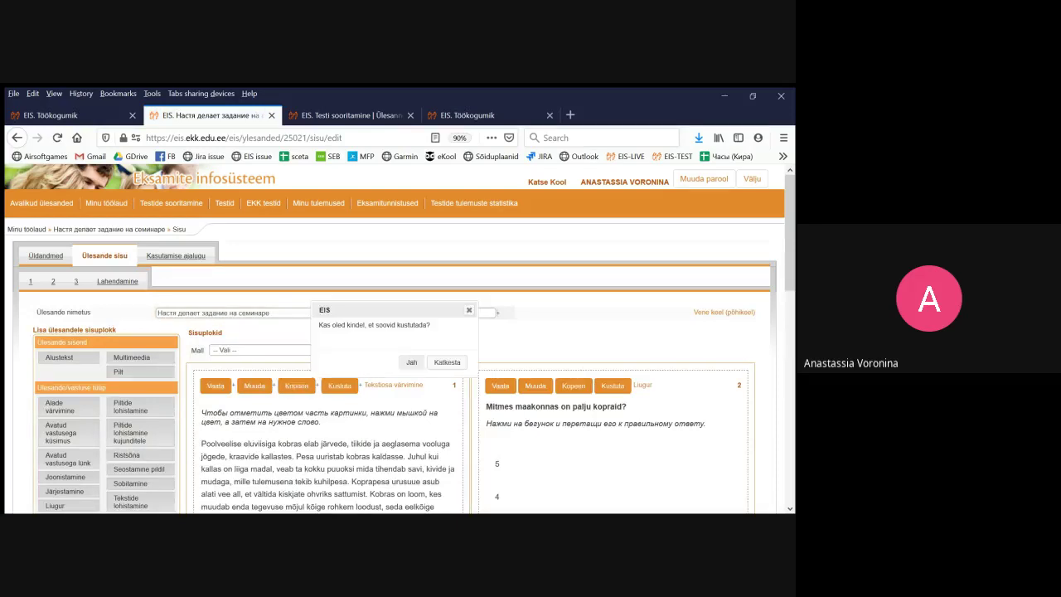
click(411, 362)
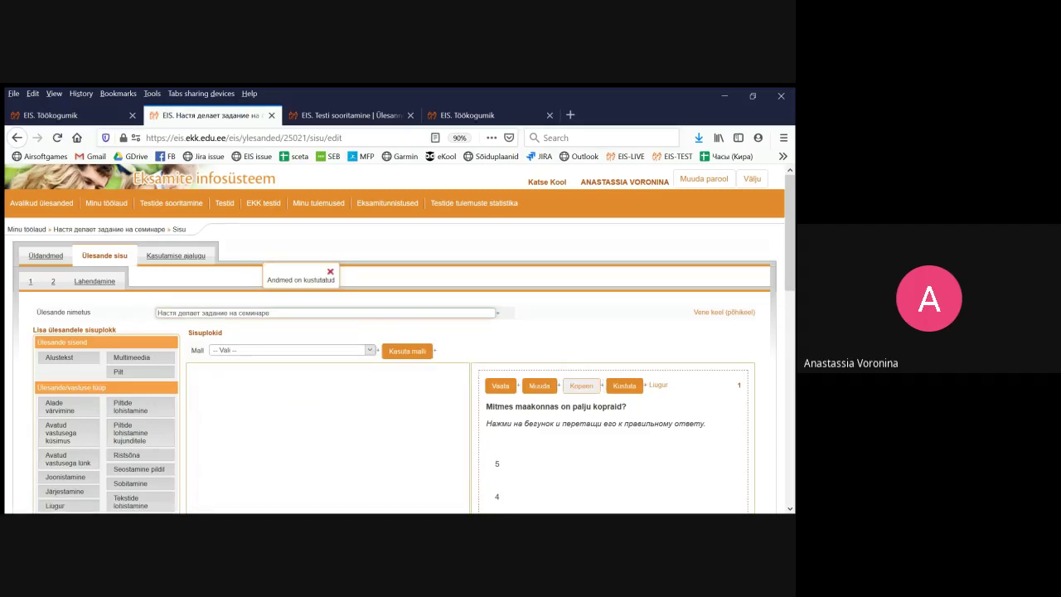
click(624, 386)
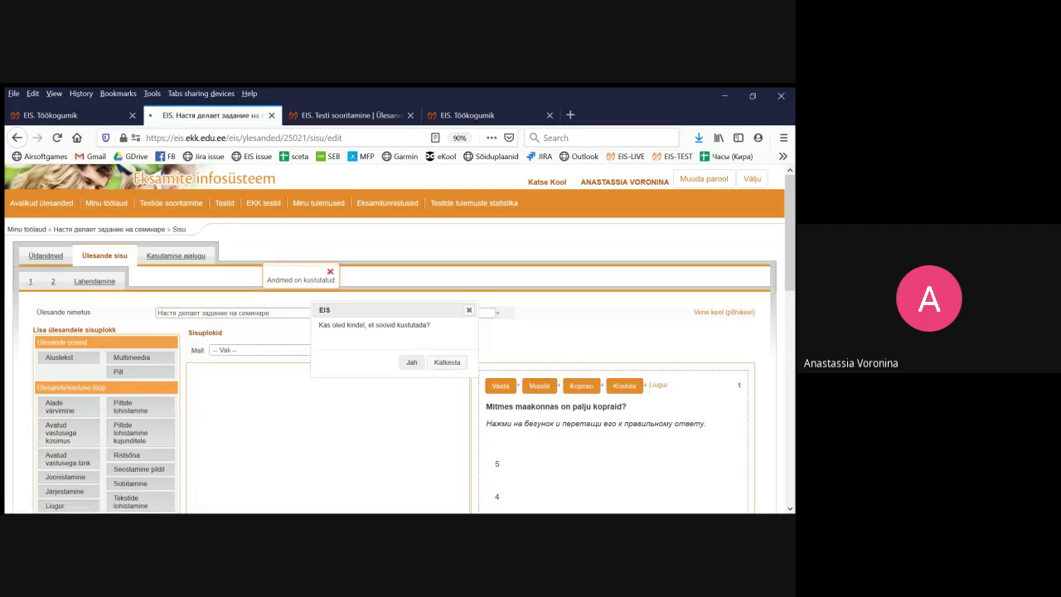
click(411, 362)
Save the task and delete its remaining block asking about beavers' natural enemies
scroll(411, 363, down, 10)
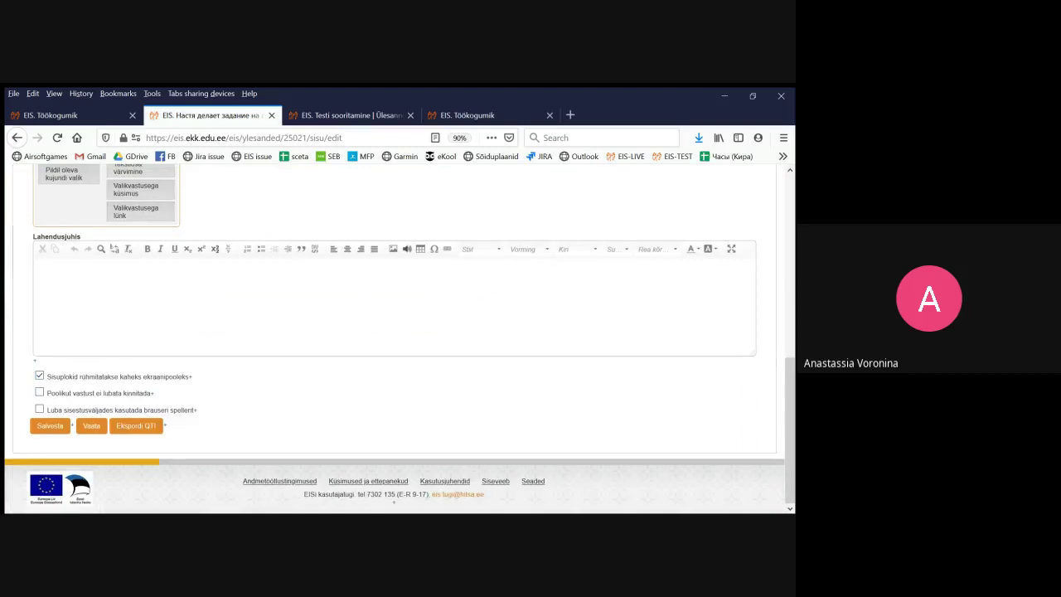
click(50, 426)
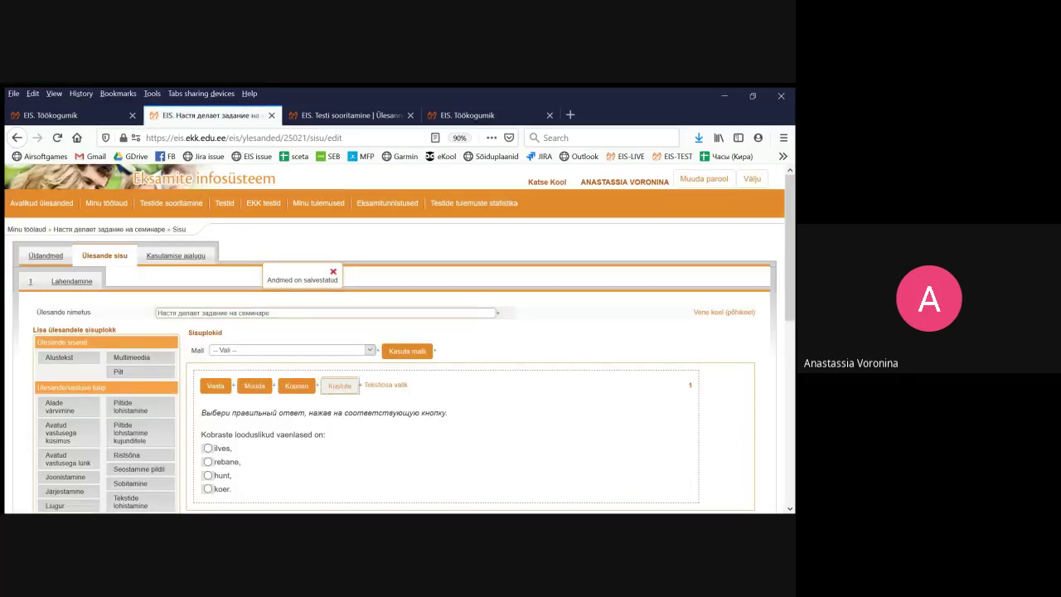
click(339, 385)
click(411, 362)
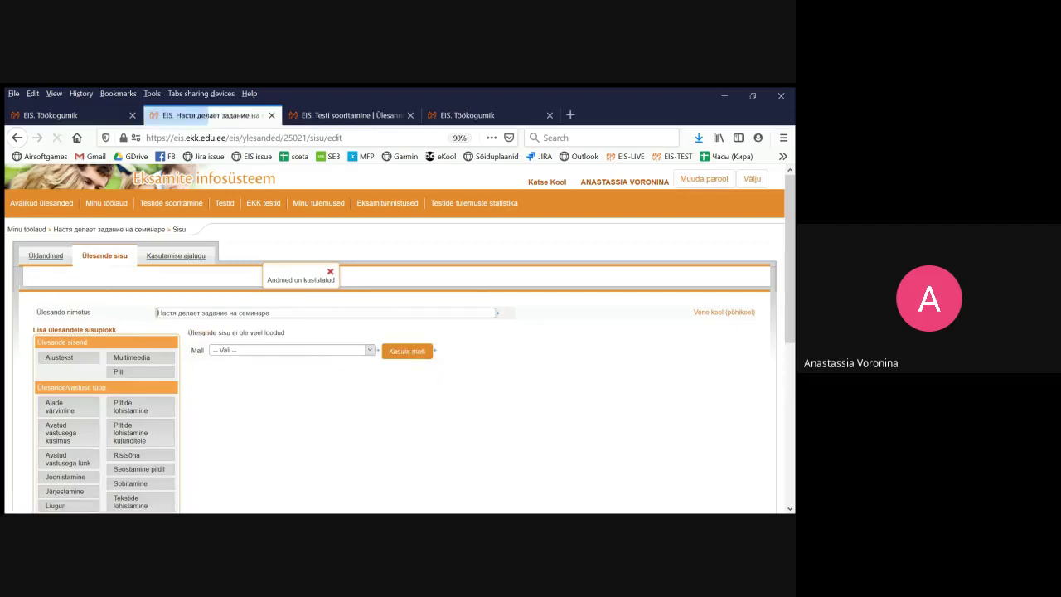
Apply the template "Alustabel (20 rida, nummerdatud)" to the empty task and look through the inserted numbered table
scroll(411, 362, down, 3)
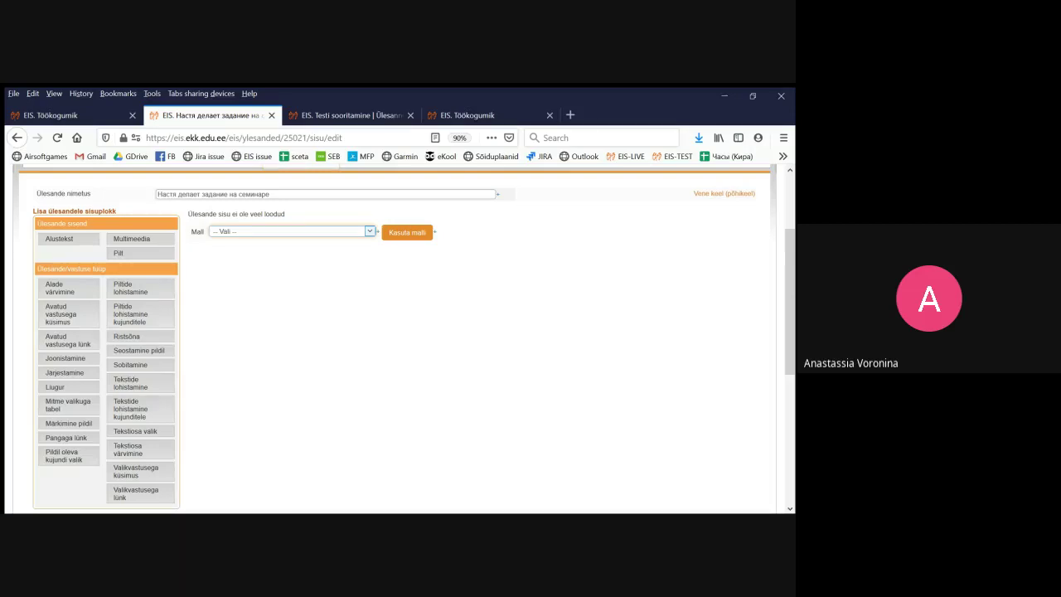
key(Down)
key(Tab)
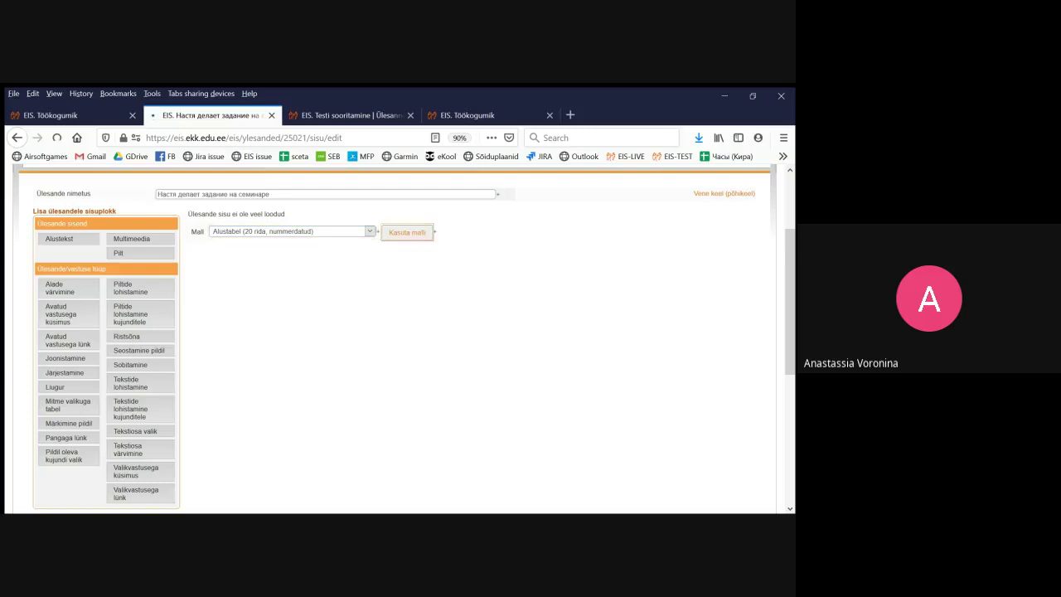
key(Return)
scroll(398, 340, down, 2)
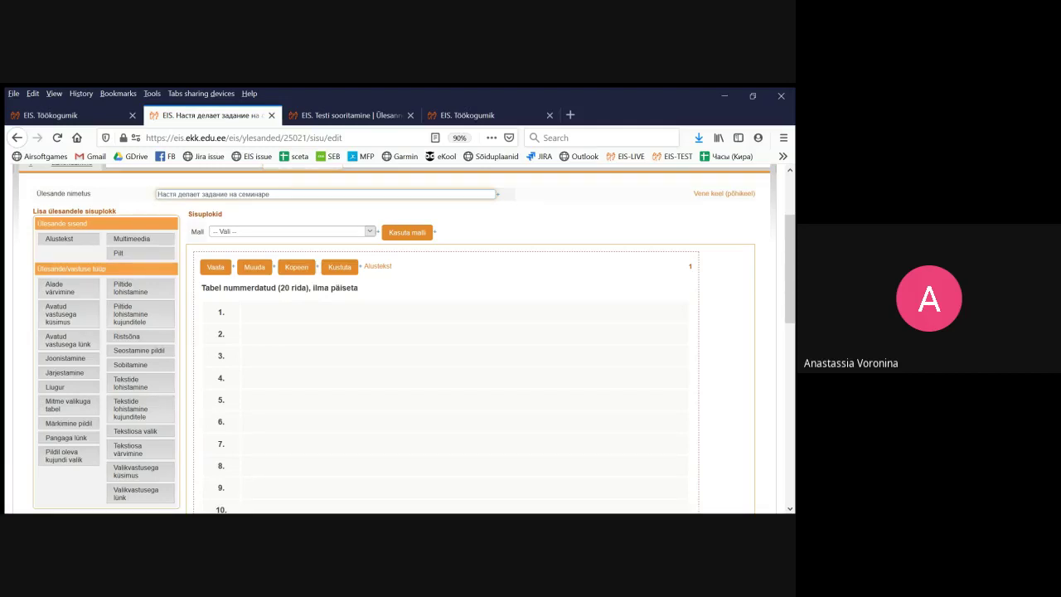
scroll(398, 339, down, 7)
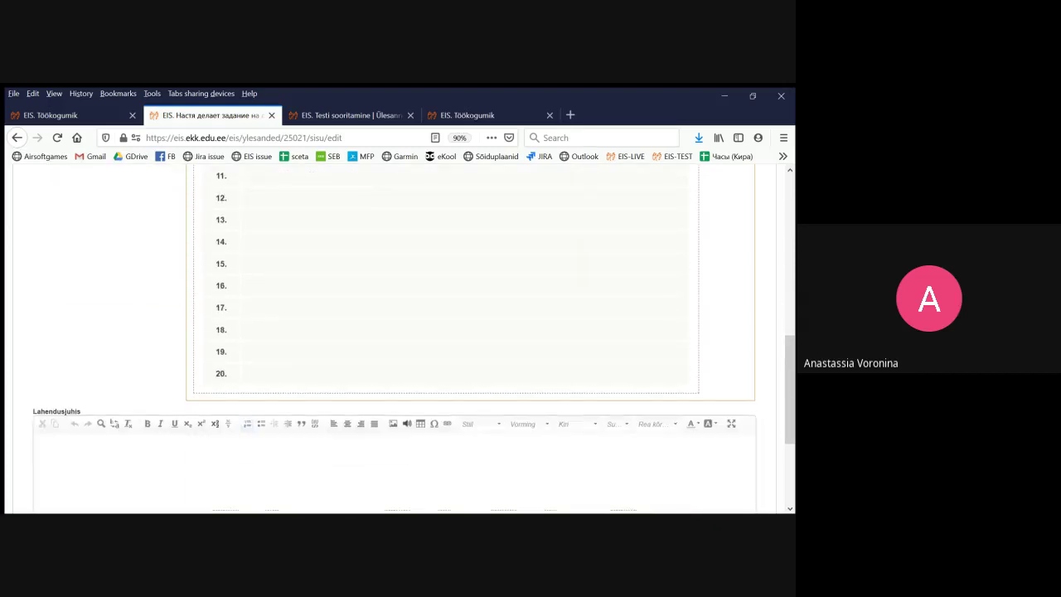
Open the Alustekst block with the numbered table for editing and copy the whole table from its text editor
scroll(398, 339, up, 5)
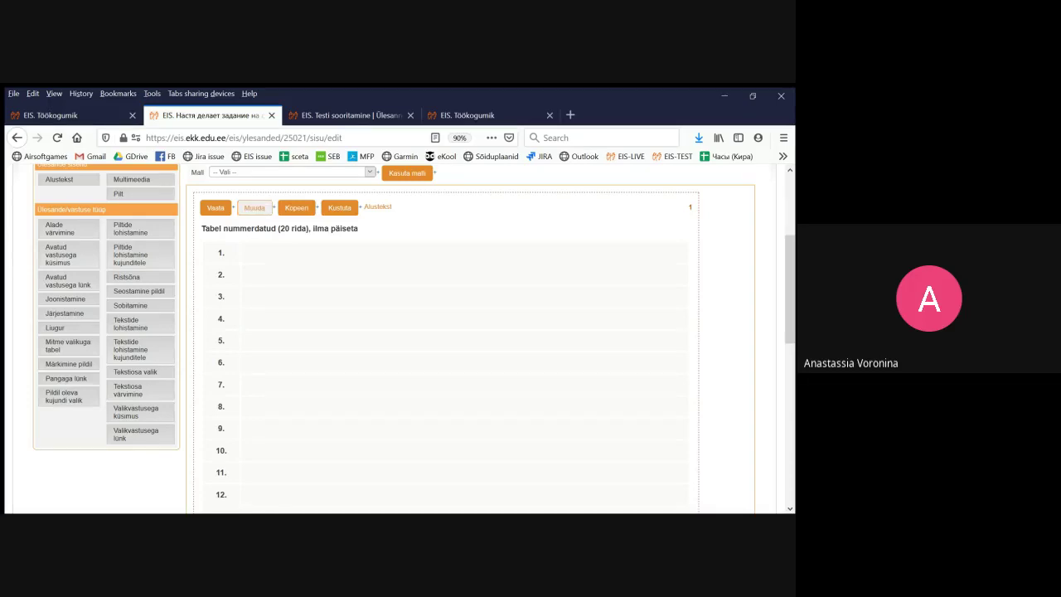
click(255, 207)
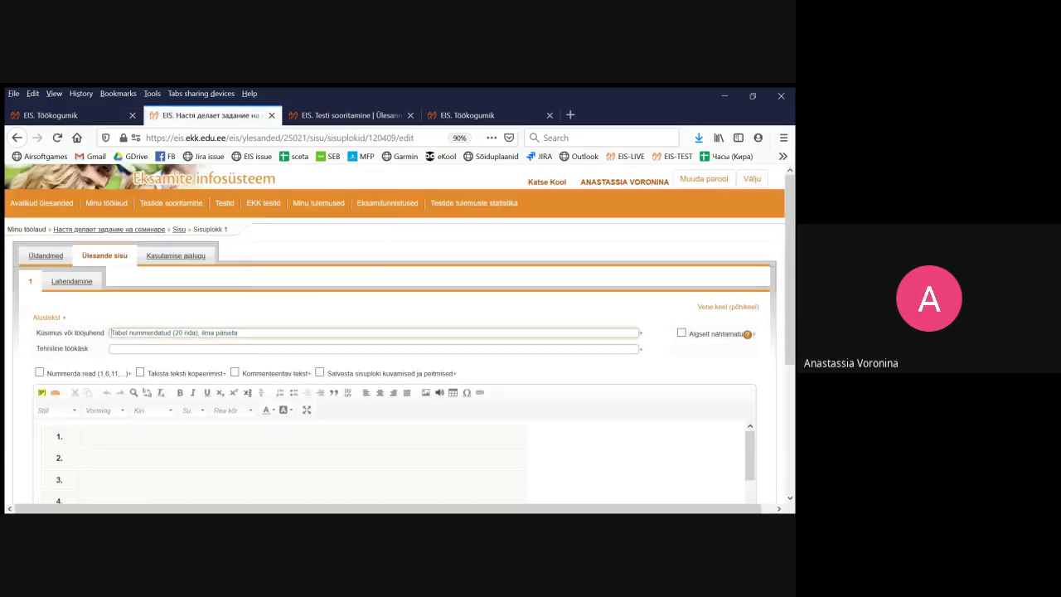
scroll(398, 332, down, 4)
click(86, 322)
scroll(398, 332, up, 2)
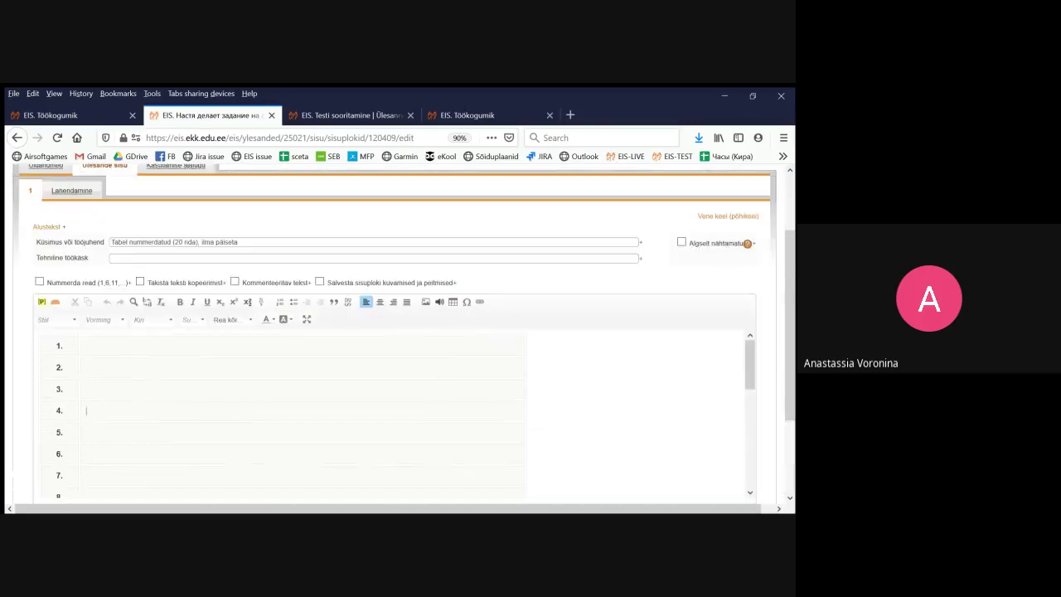
scroll(397, 331, up, 1)
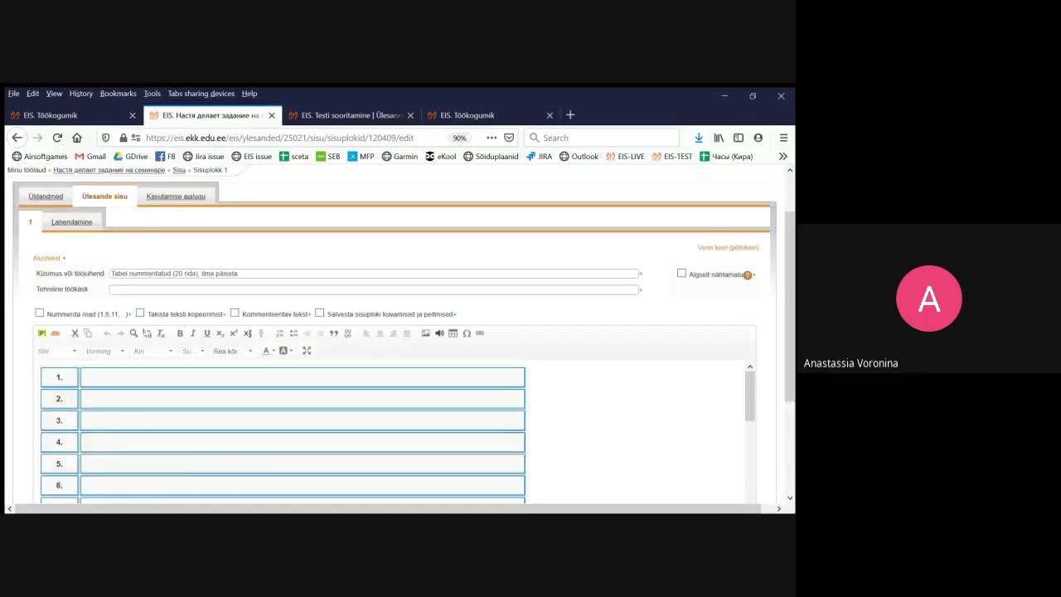
scroll(398, 332, down, 2)
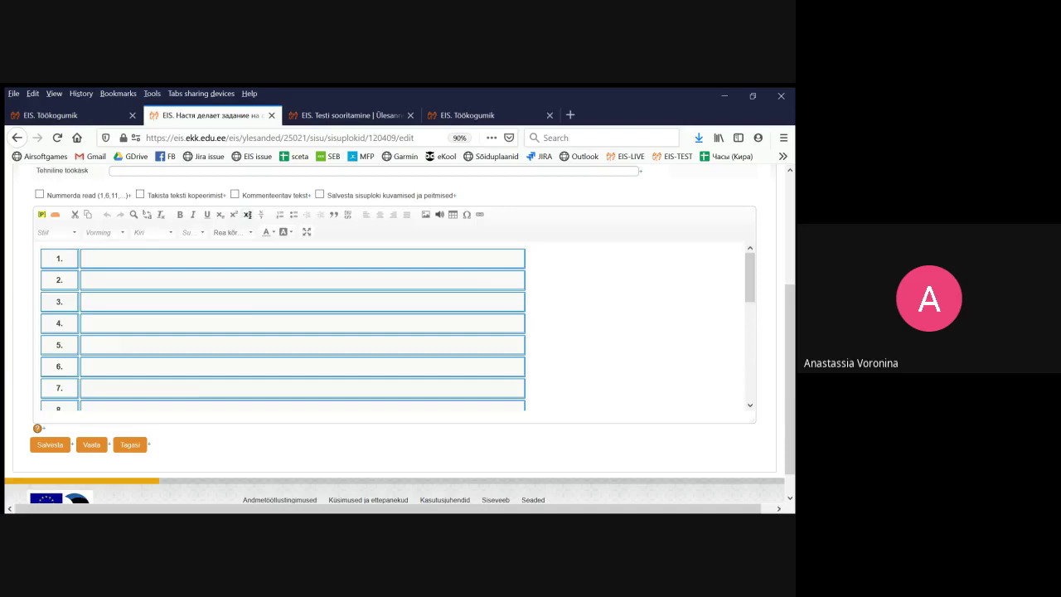
scroll(398, 331, up, 2)
Add a Tekstiosa valik block to the task, paste the copied numbered table into its text, and save the block
click(179, 170)
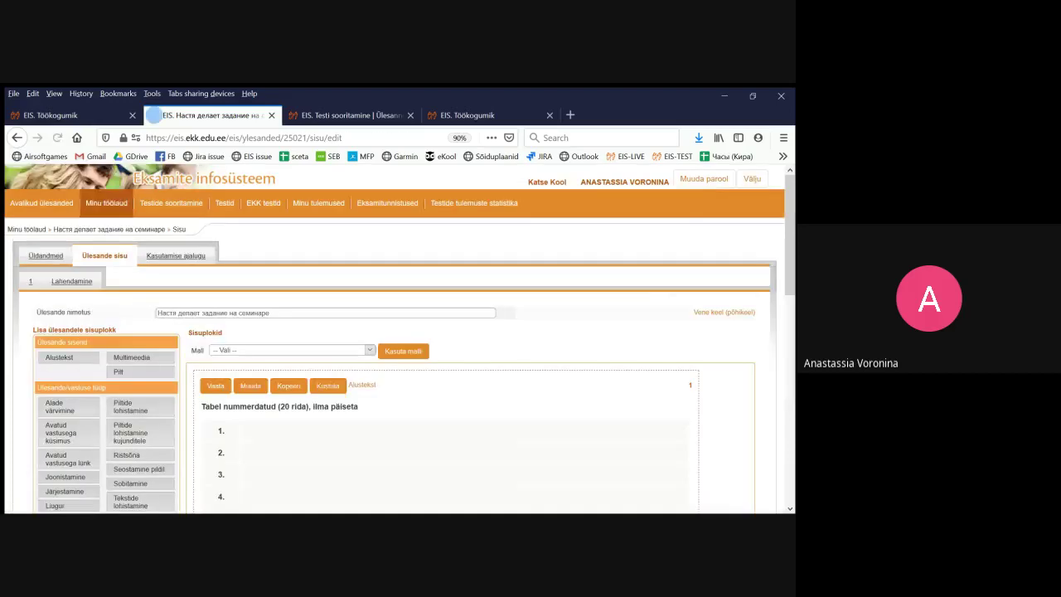
scroll(397, 332, down, 3)
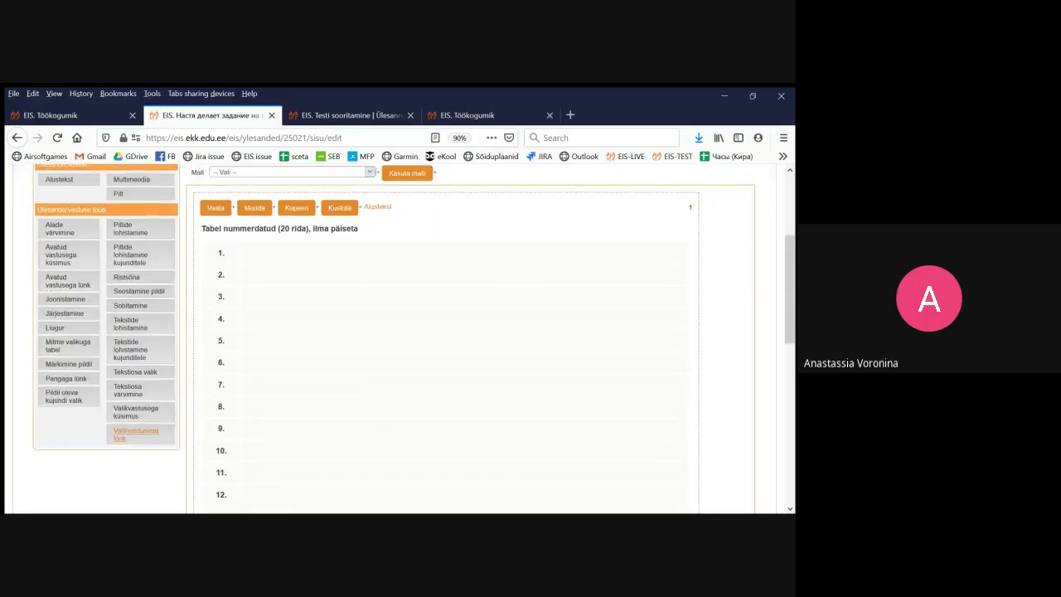
click(135, 371)
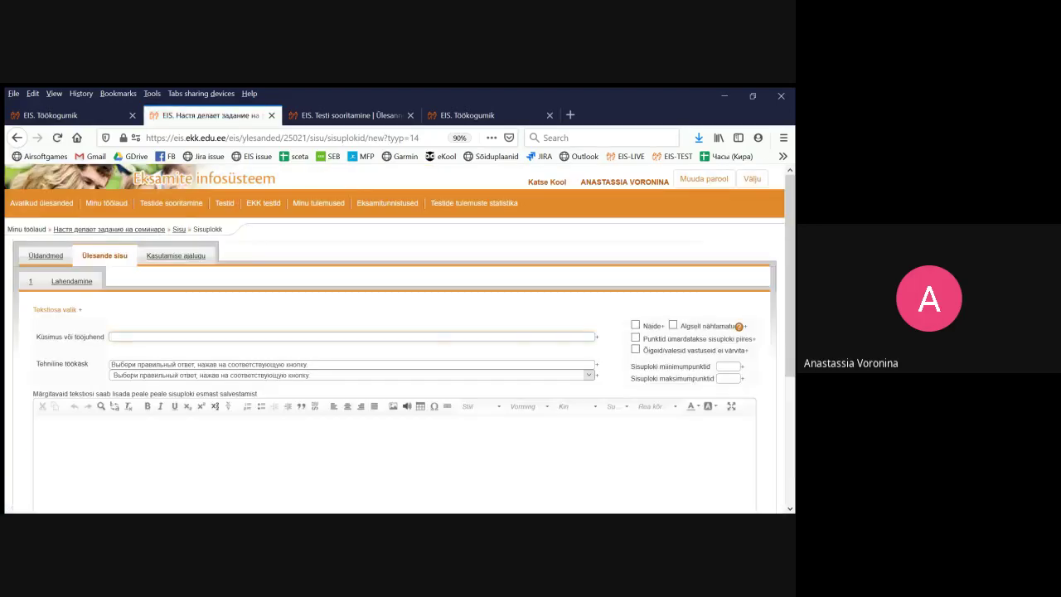
scroll(398, 348, down, 2)
click(38, 305)
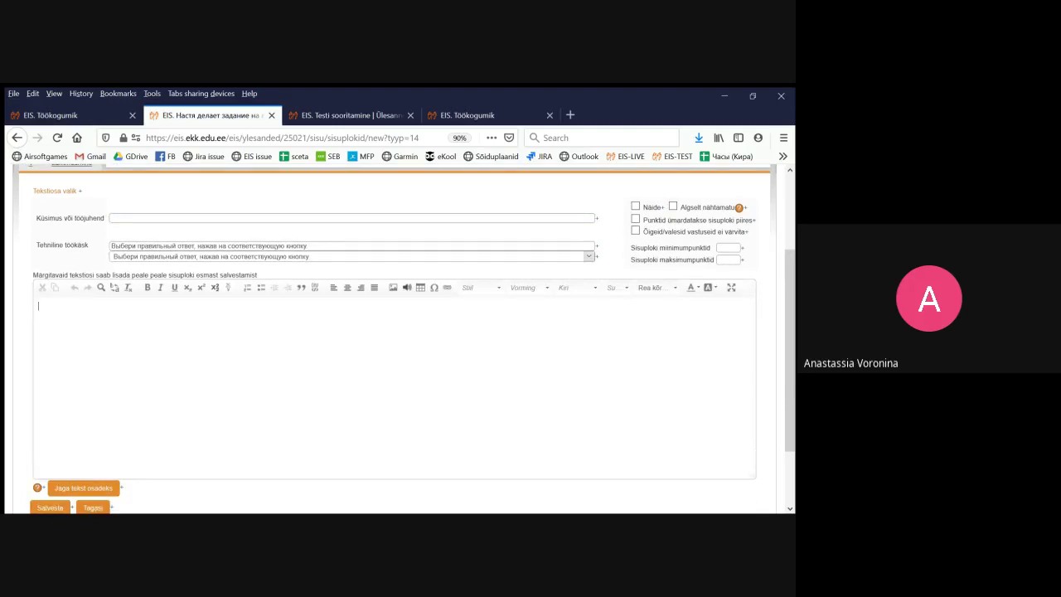
key(ctrl+v)
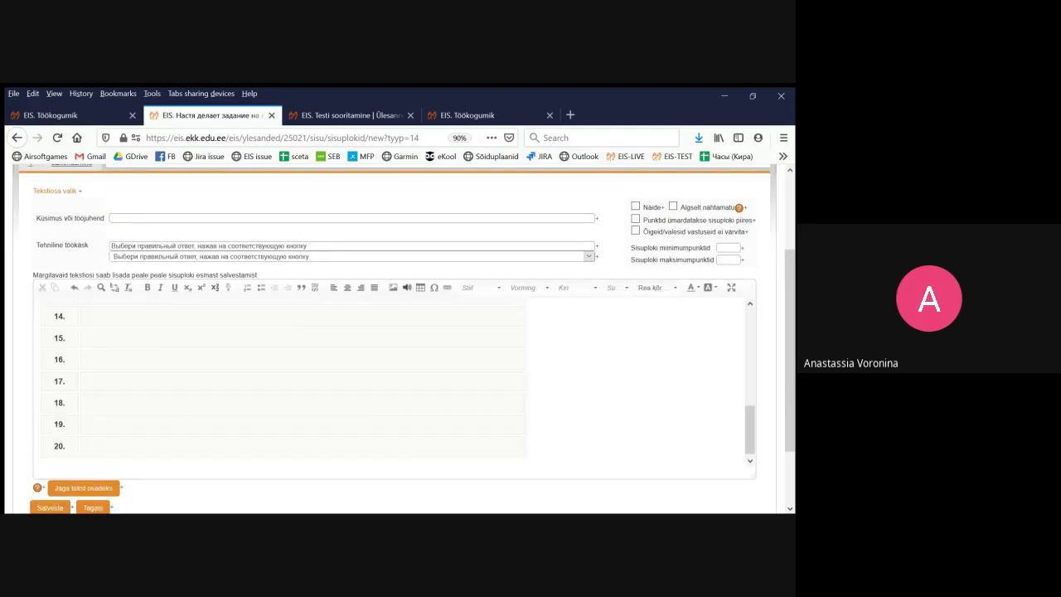
click(49, 507)
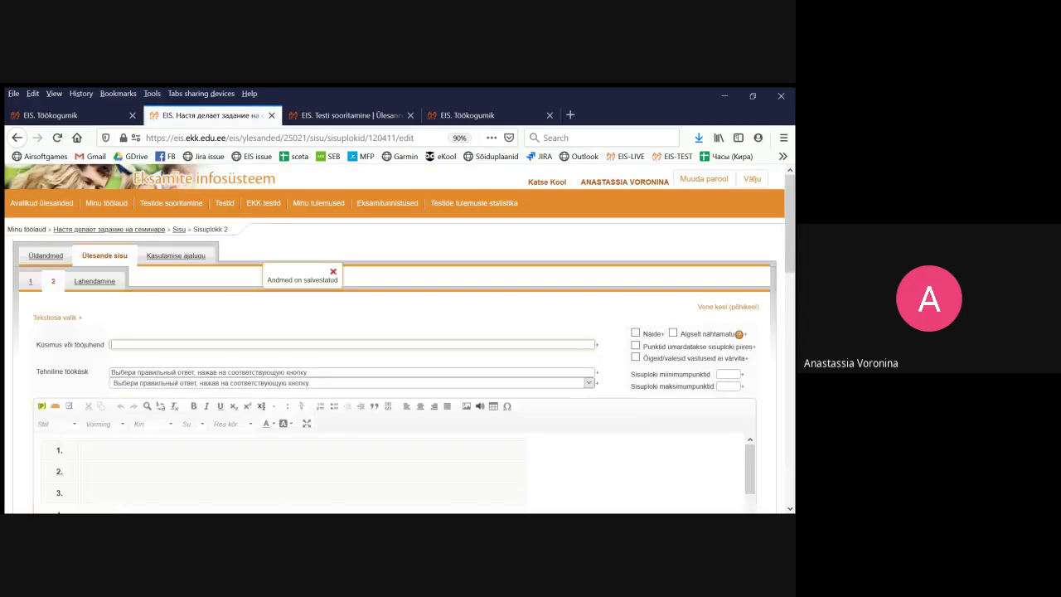
Place the cursor in the table's first row, and copy the beaver text's first three sentences from Ülesanne 2 in the open test
scroll(397, 332, down, 3)
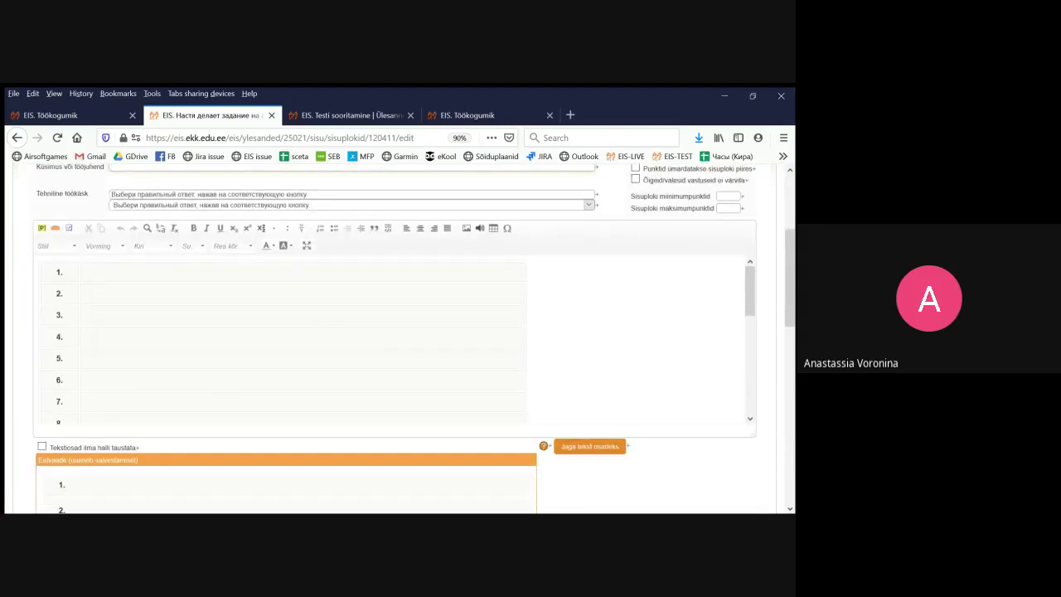
click(90, 272)
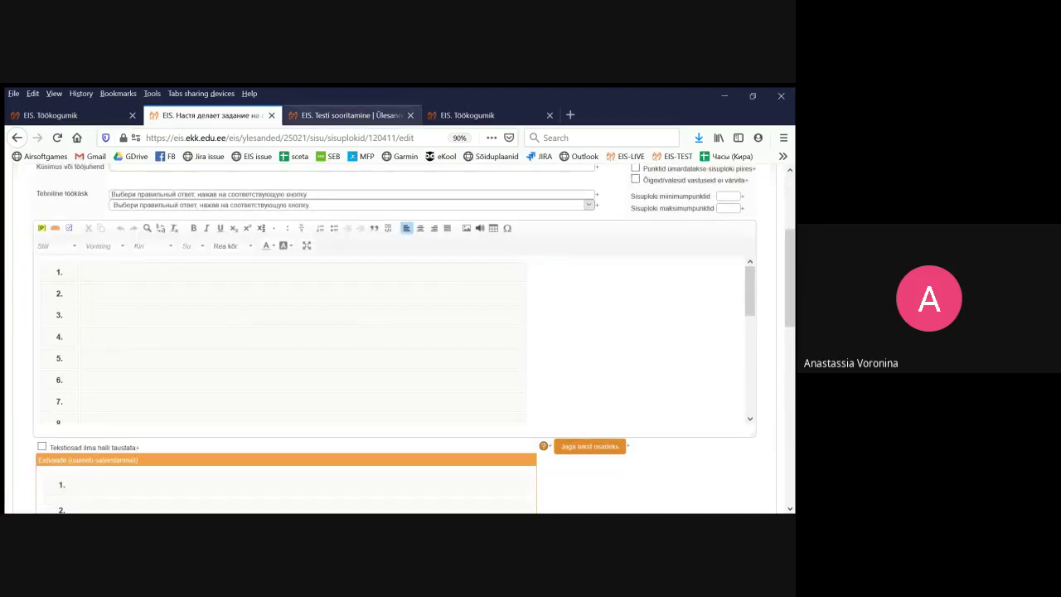
click(351, 115)
scroll(398, 332, up, 2)
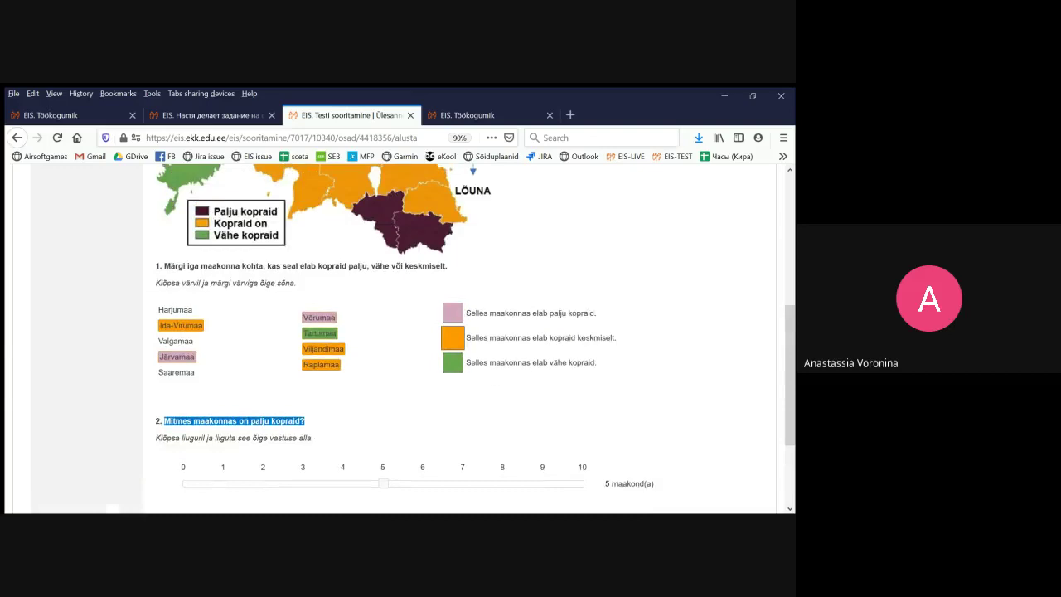
scroll(397, 332, up, 4)
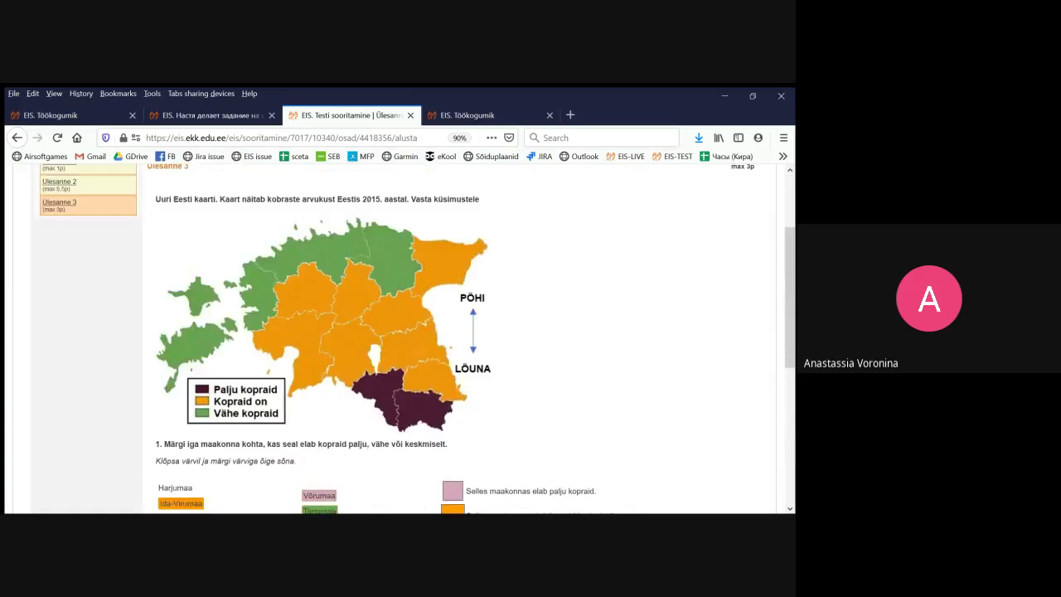
click(60, 182)
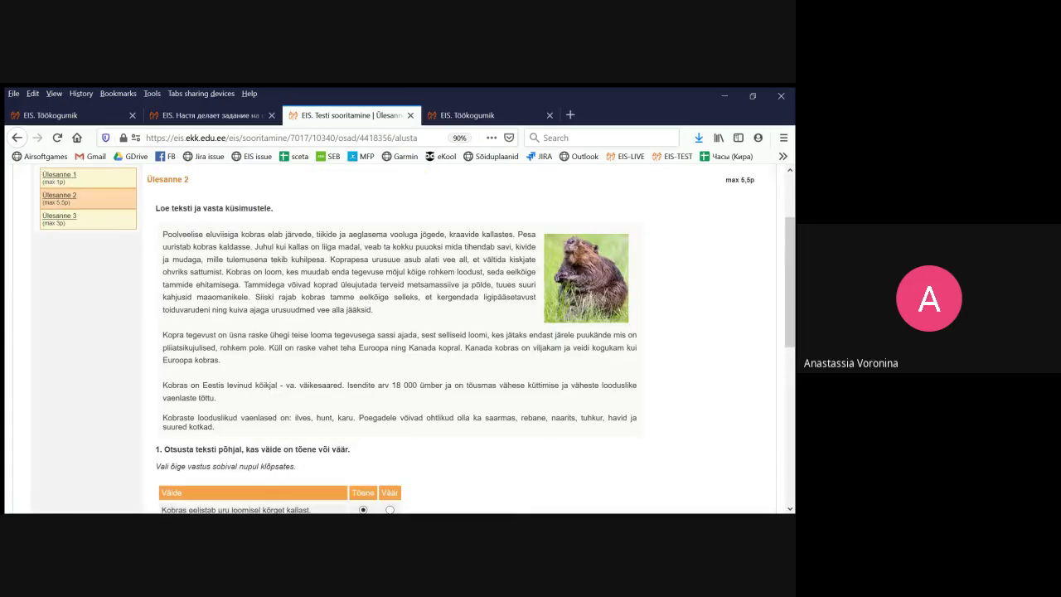
drag(163, 233, 329, 259)
key(ctrl+c)
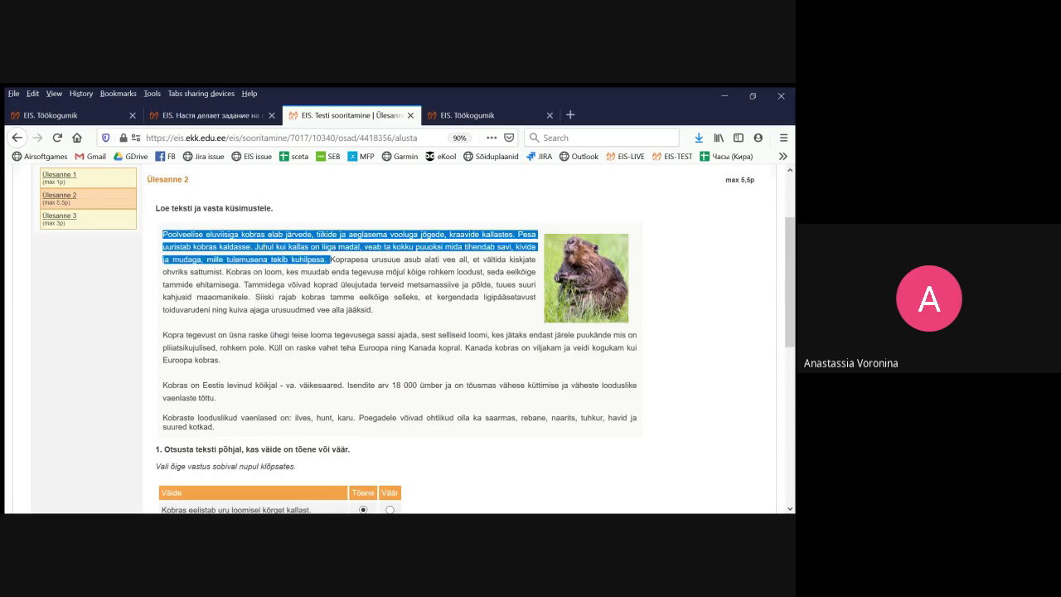
Return to the task being edited and paste the copied beaver sentences into row 1 of the numbered table
click(469, 115)
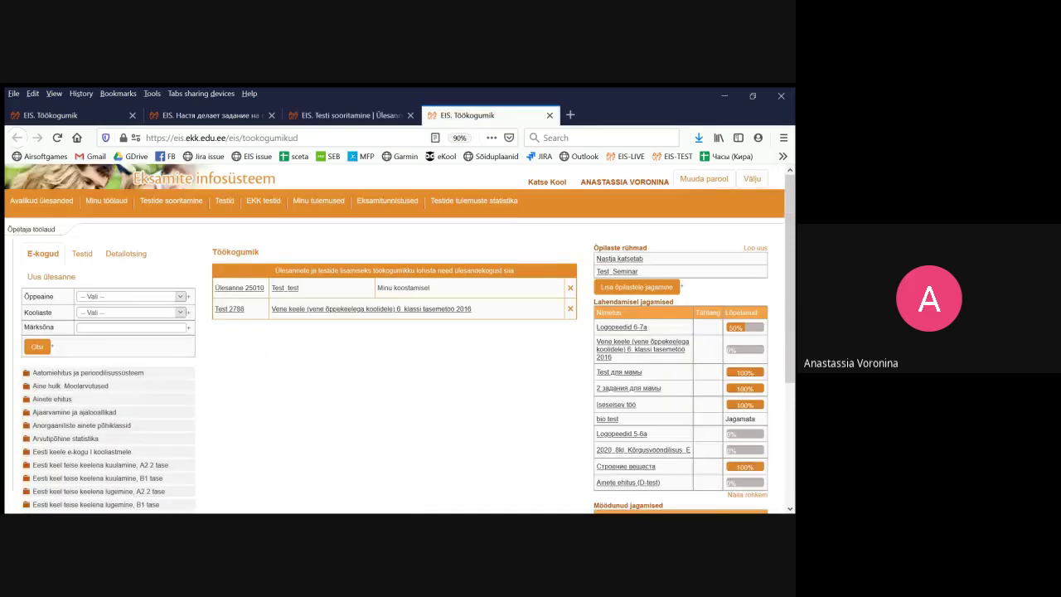
click(212, 116)
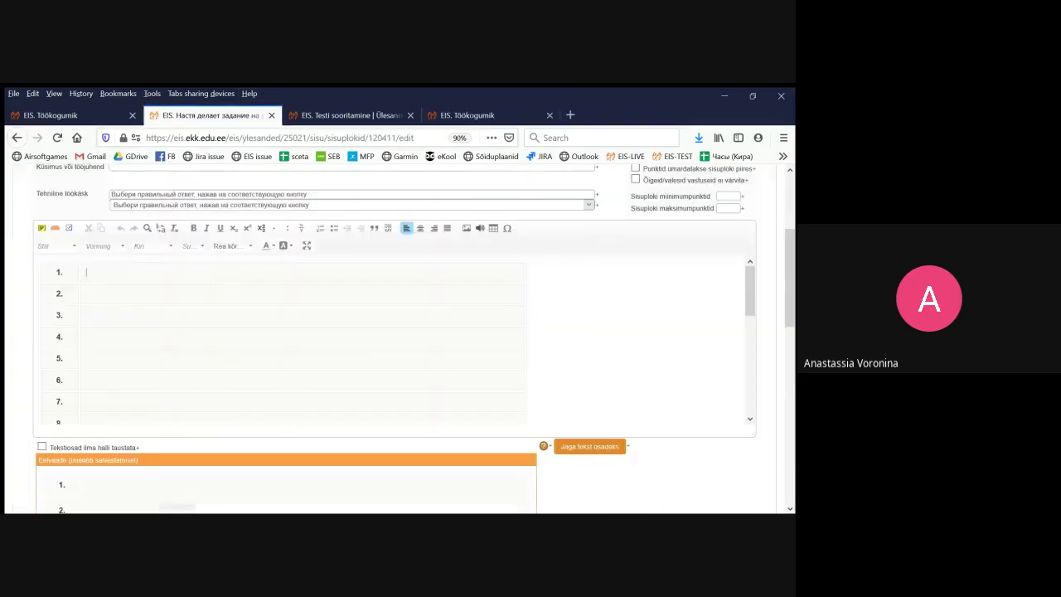
key(ctrl+v)
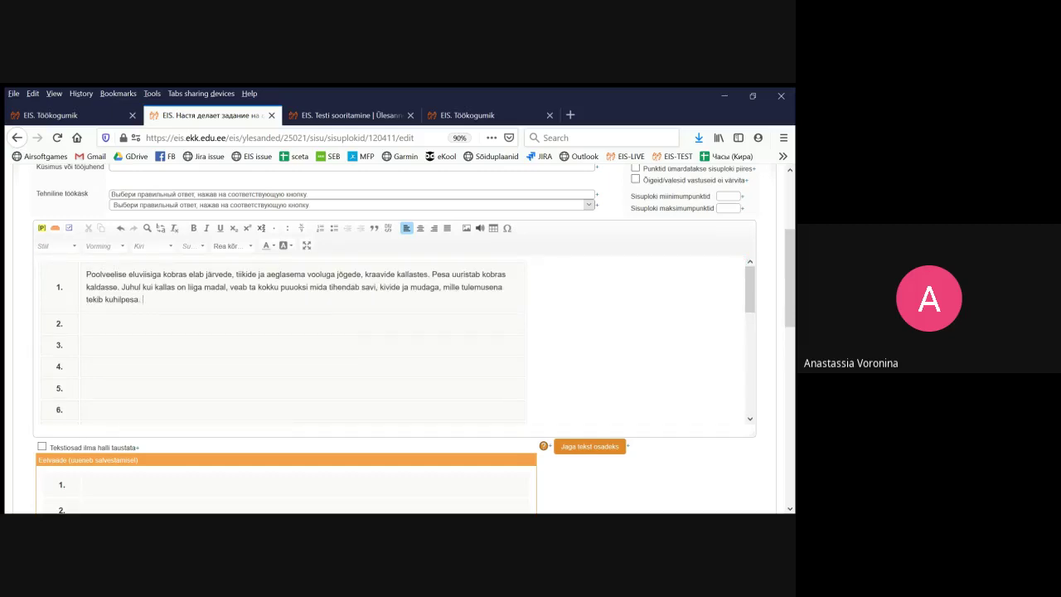
key(ctrl+z)
key(ctrl+v)
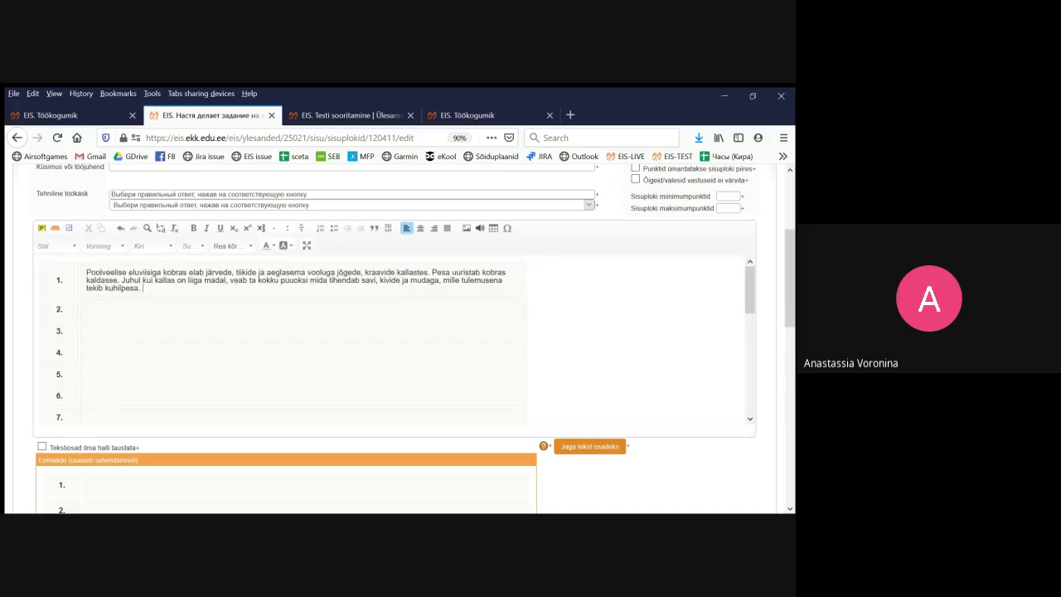
Paste the same beaver sentences into rows 2 and 3, and select a text portion in row 3
drag(407, 281, 408, 307)
key(ctrl+c)
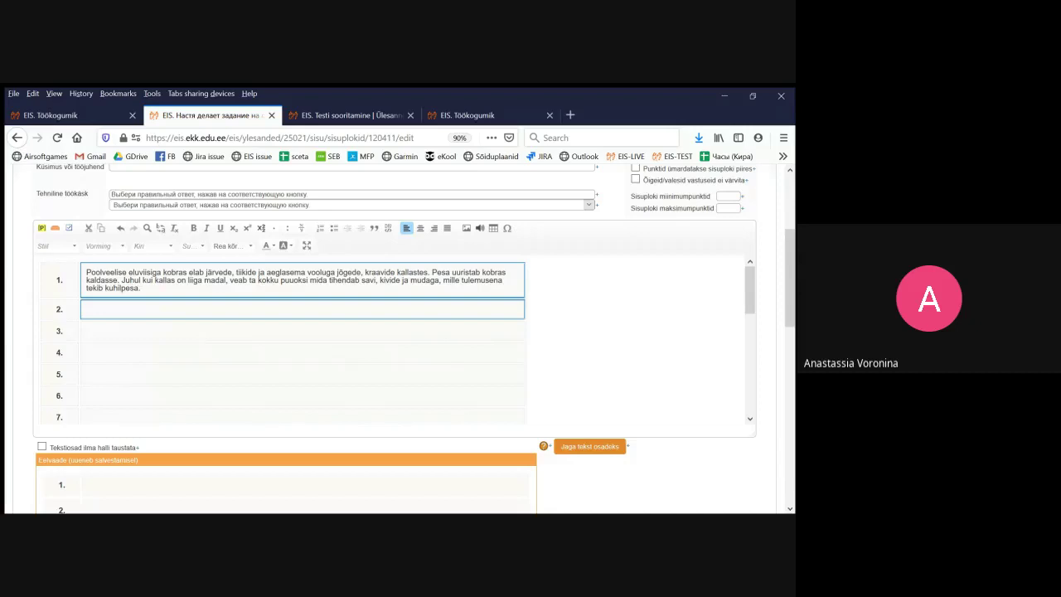
click(408, 280)
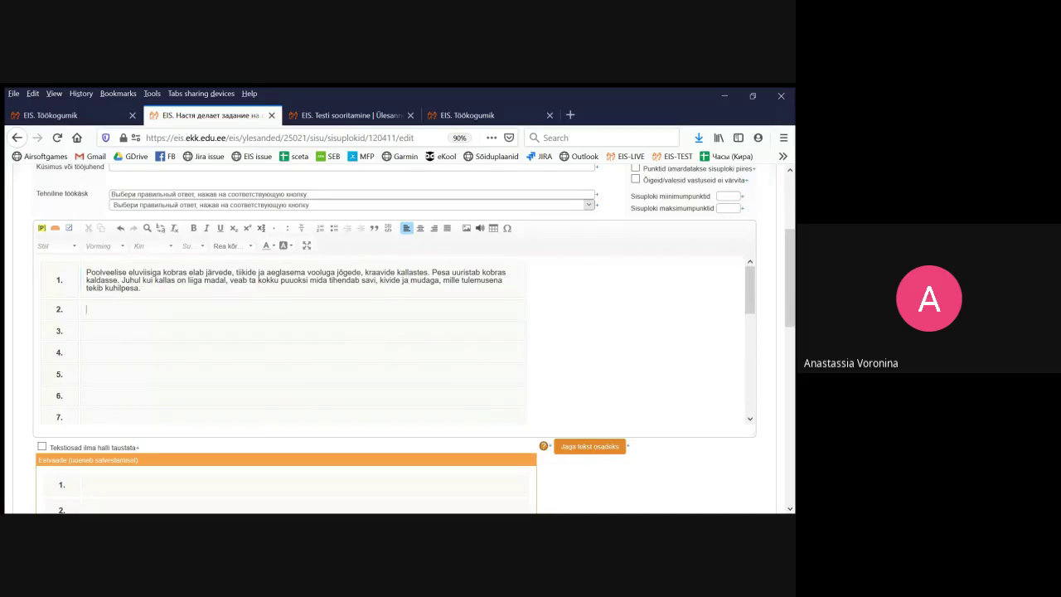
key(ctrl+v)
key(ctrl+v)
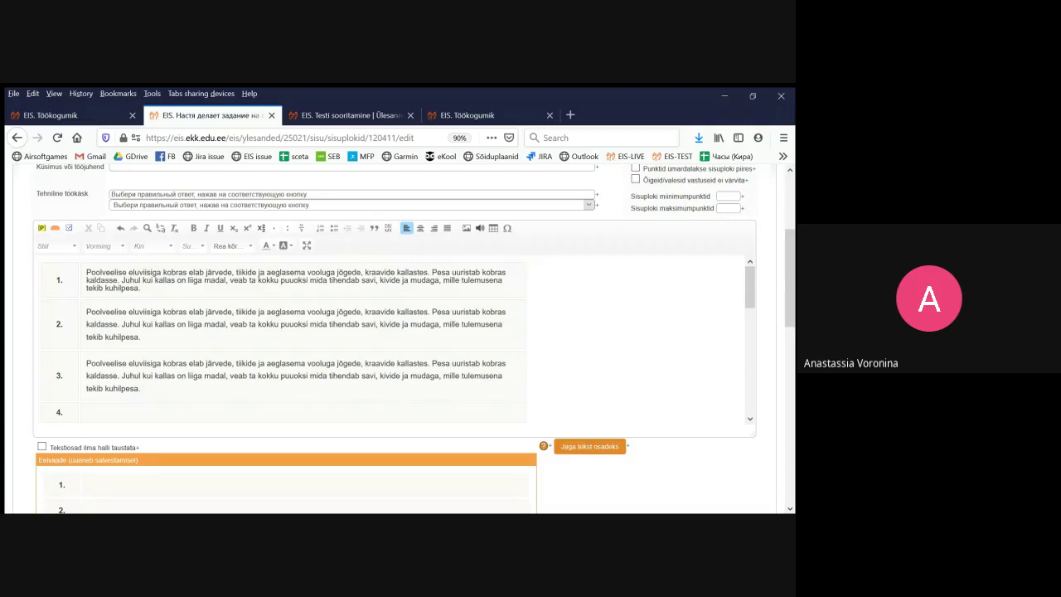
drag(143, 388, 127, 363)
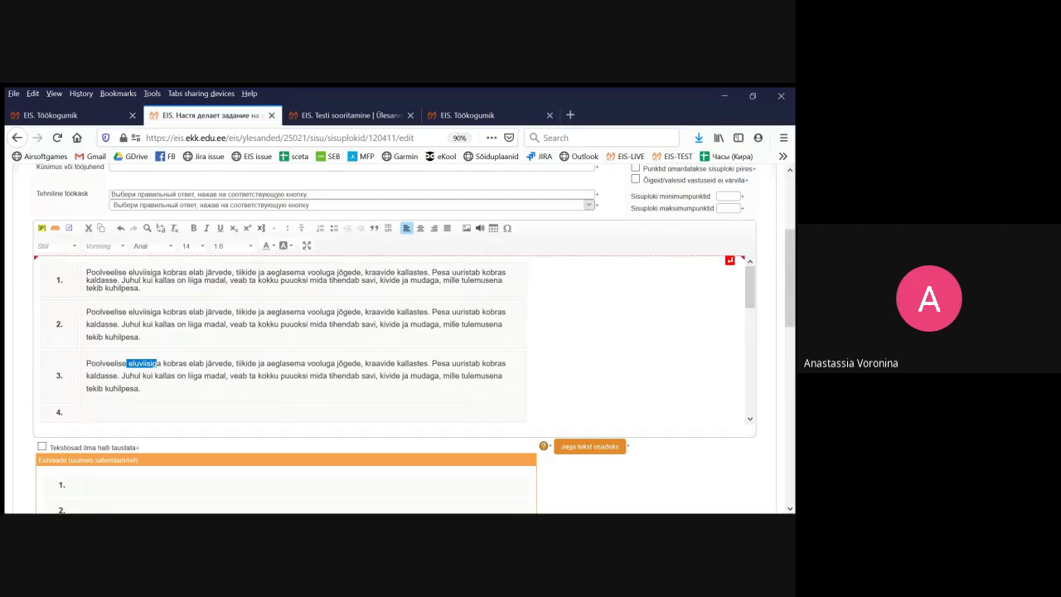
Go back to the task content and delete the Alustekst block containing the empty numbered table
scroll(398, 332, up, 3)
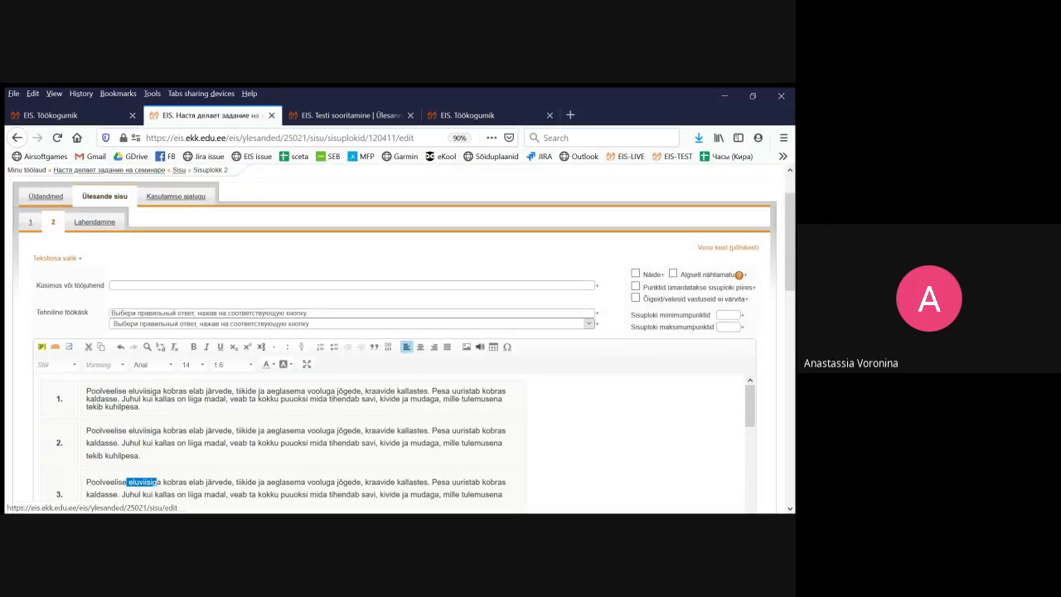
click(104, 196)
scroll(331, 332, down, 3)
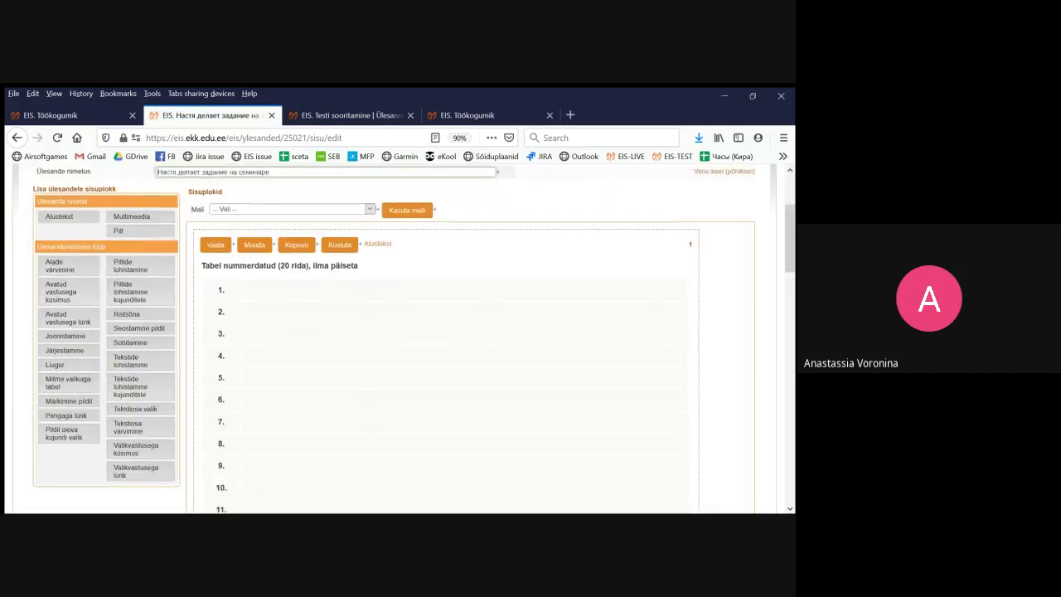
scroll(297, 207, down, 3)
scroll(297, 207, up, 2)
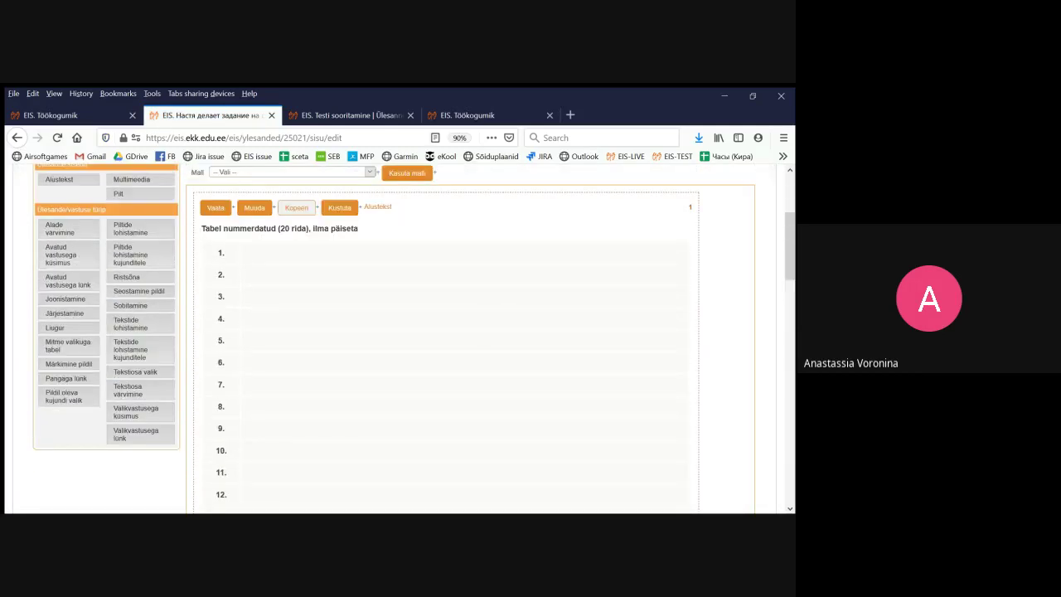
click(339, 207)
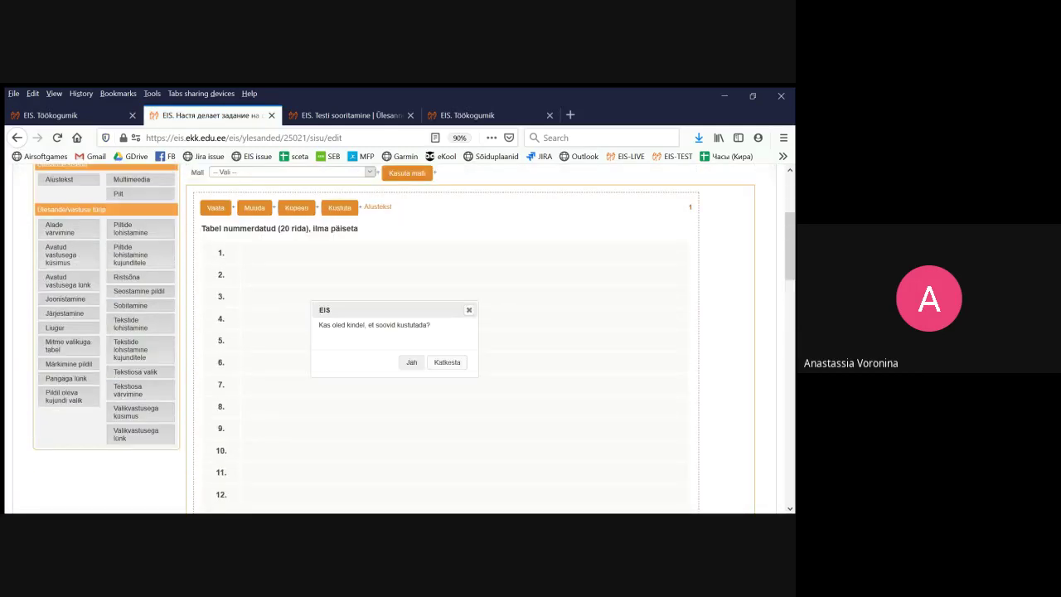
click(411, 362)
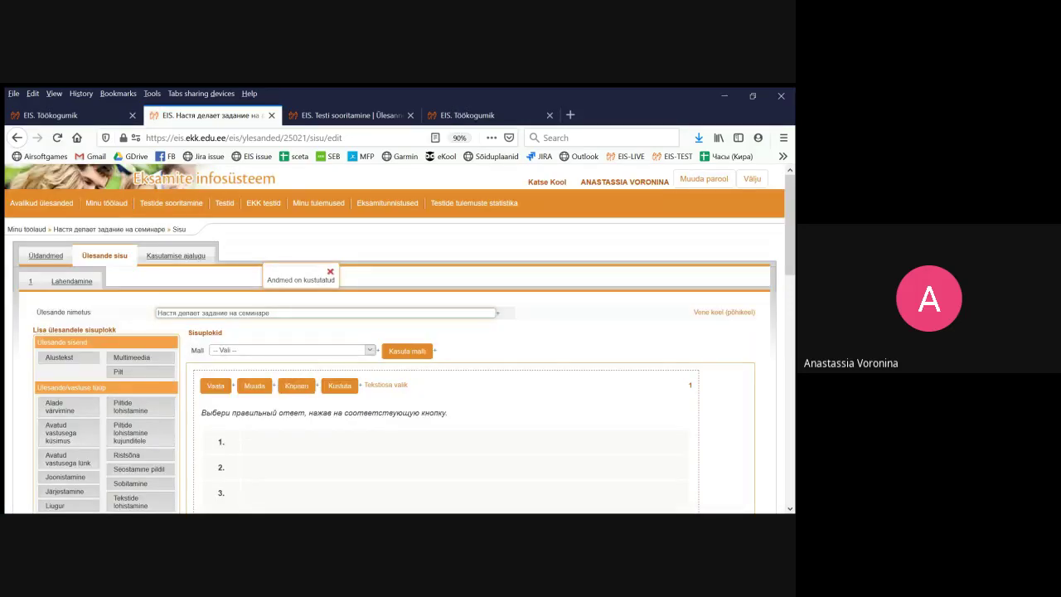
Apply a task template that adds a frameless text block with an image beneath the Tekstiosa valik block
scroll(398, 365, down, 4)
scroll(397, 365, up, 3)
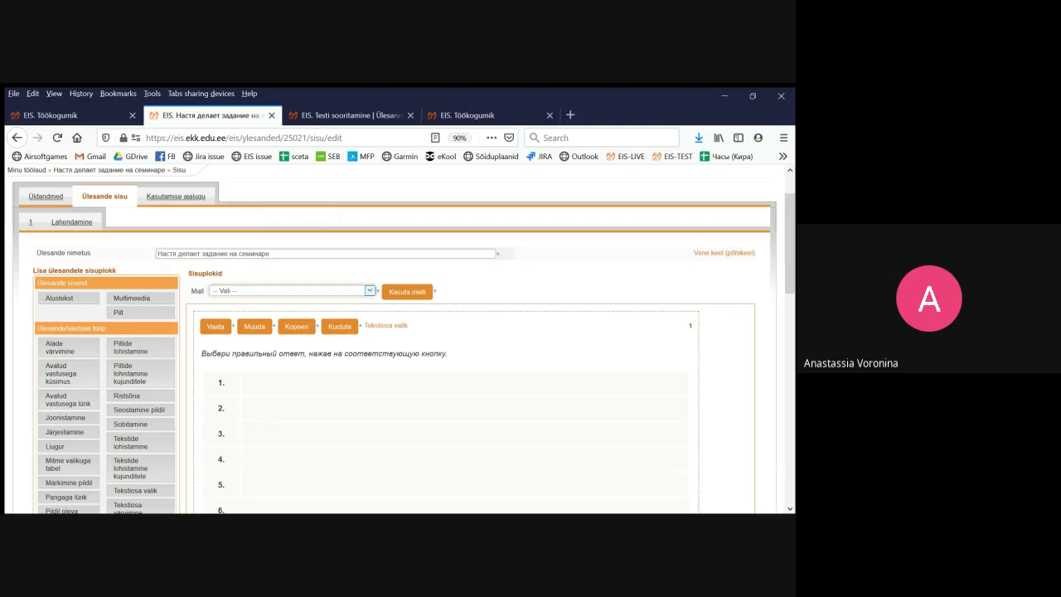
click(247, 310)
click(407, 292)
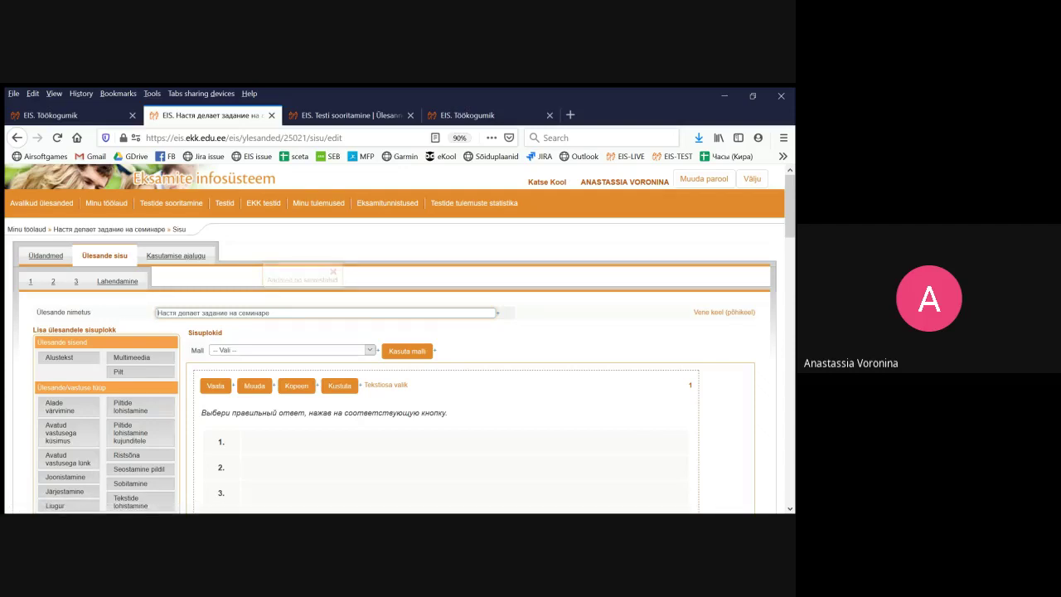
Open the Tekstiosa valik block for editing and rename block 1 as tableimage
click(254, 385)
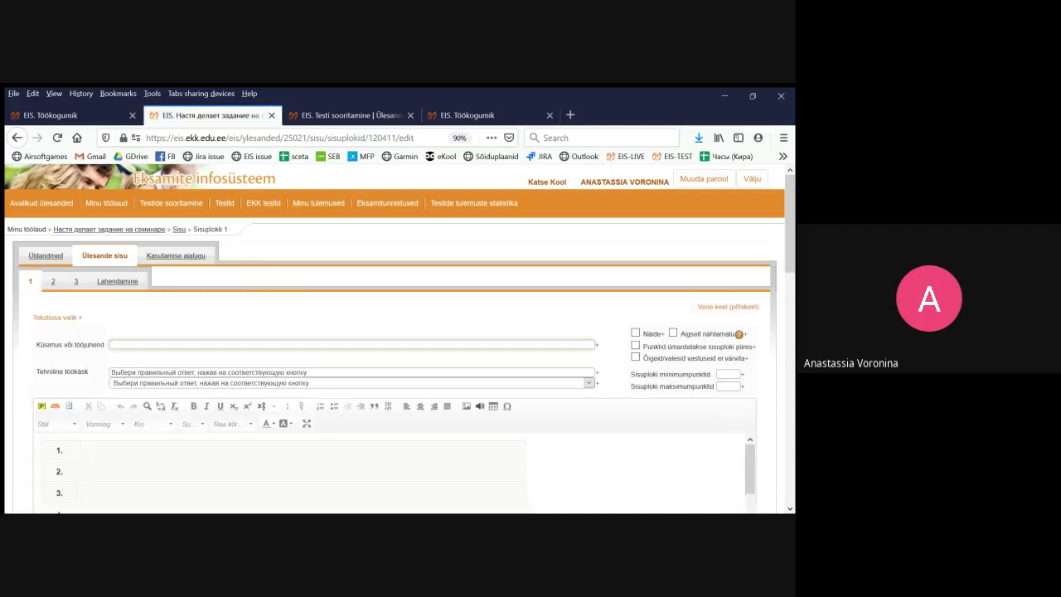
click(31, 281)
double_click(32, 280)
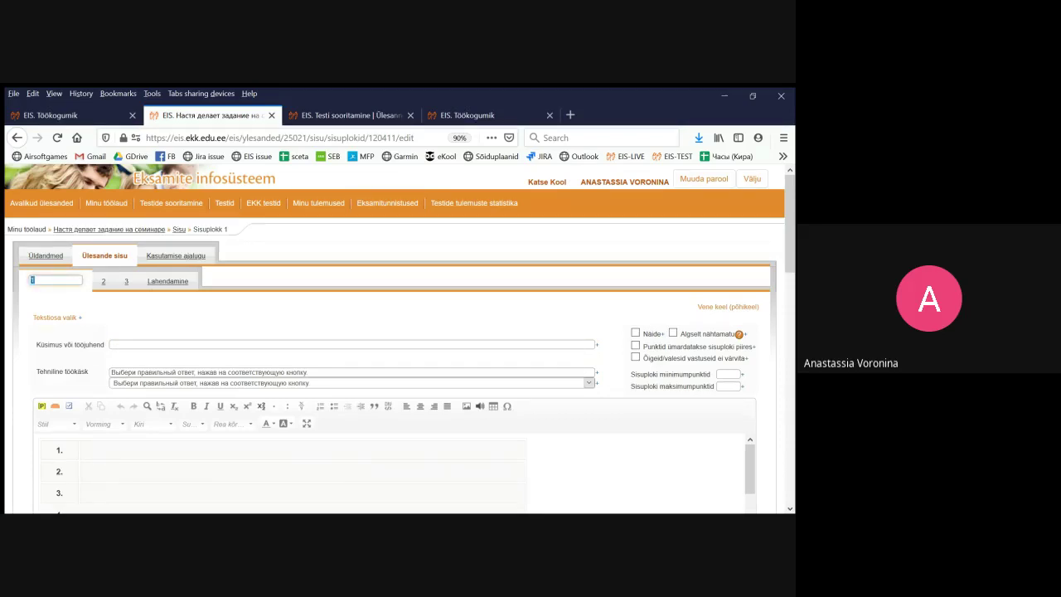
click(36, 280)
key(BackSpace)
text(tableimage)
key(Return)
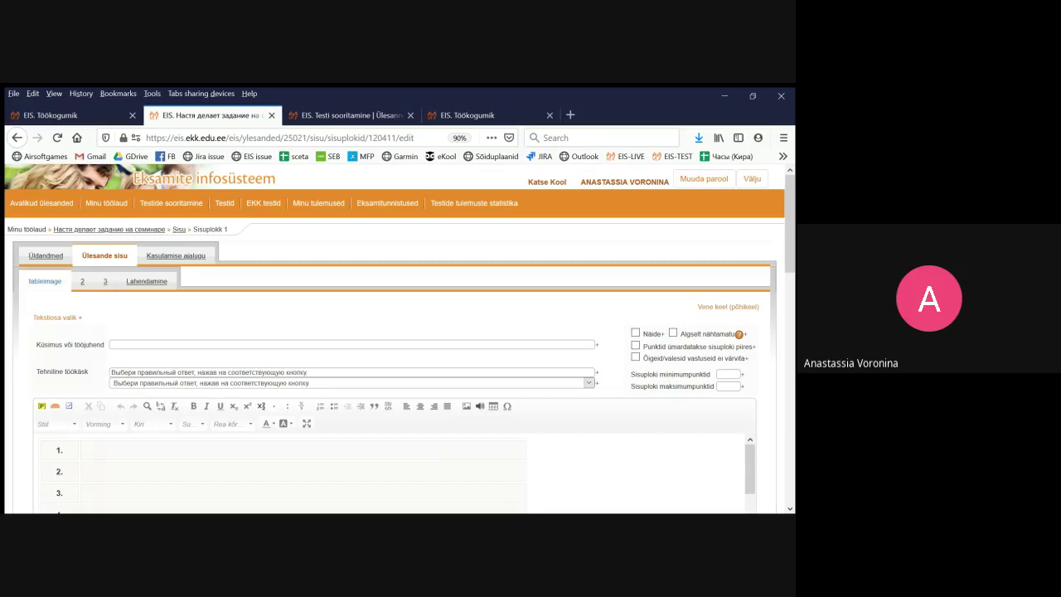
Change the name of block 1 to tablenumber and save the block
click(45, 281)
drag(65, 280, 47, 280)
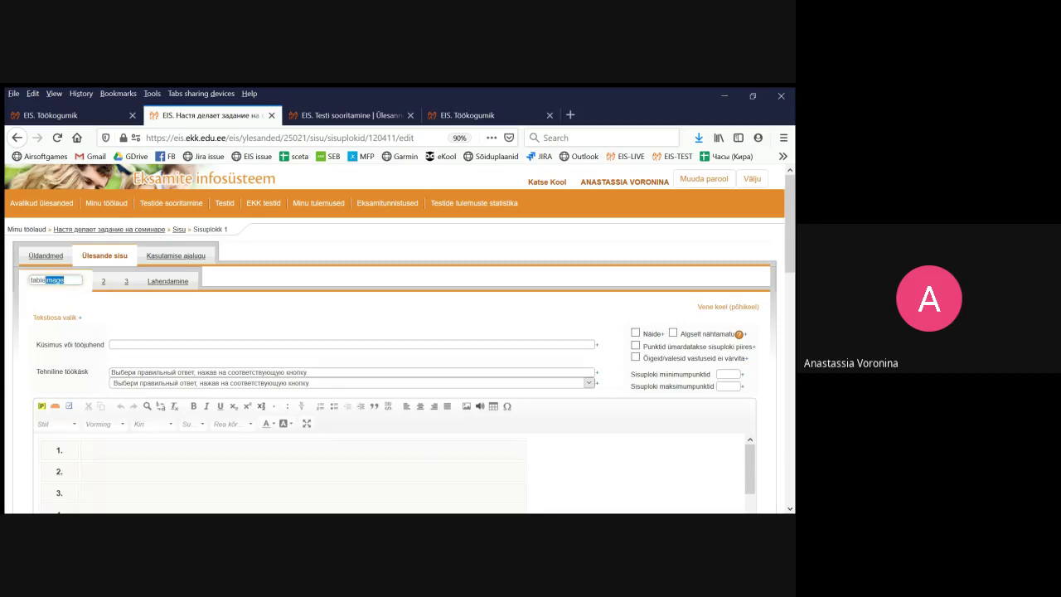
text(number)
key(Return)
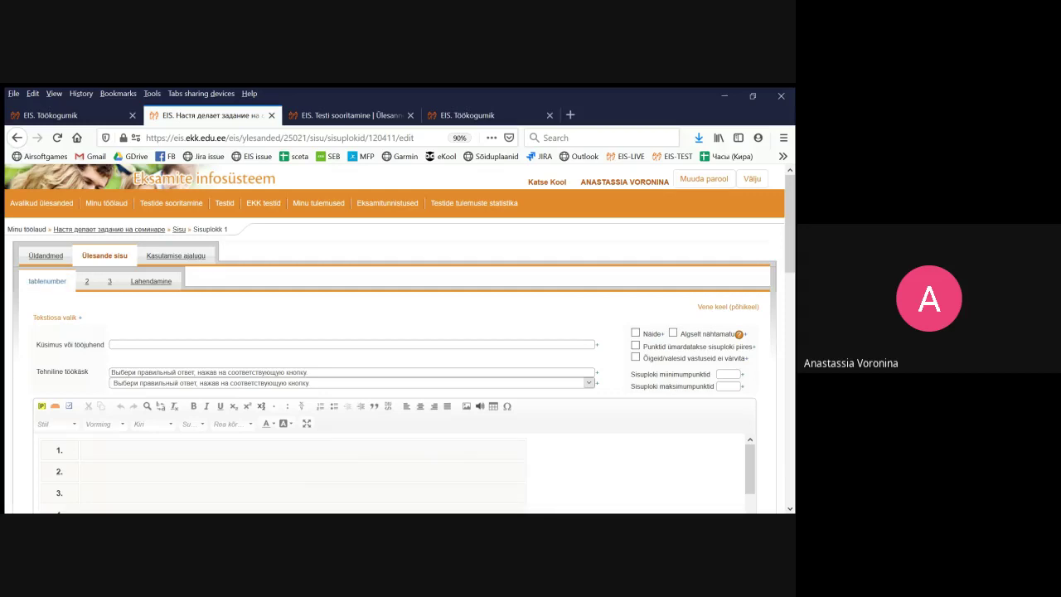
scroll(398, 332, down, 15)
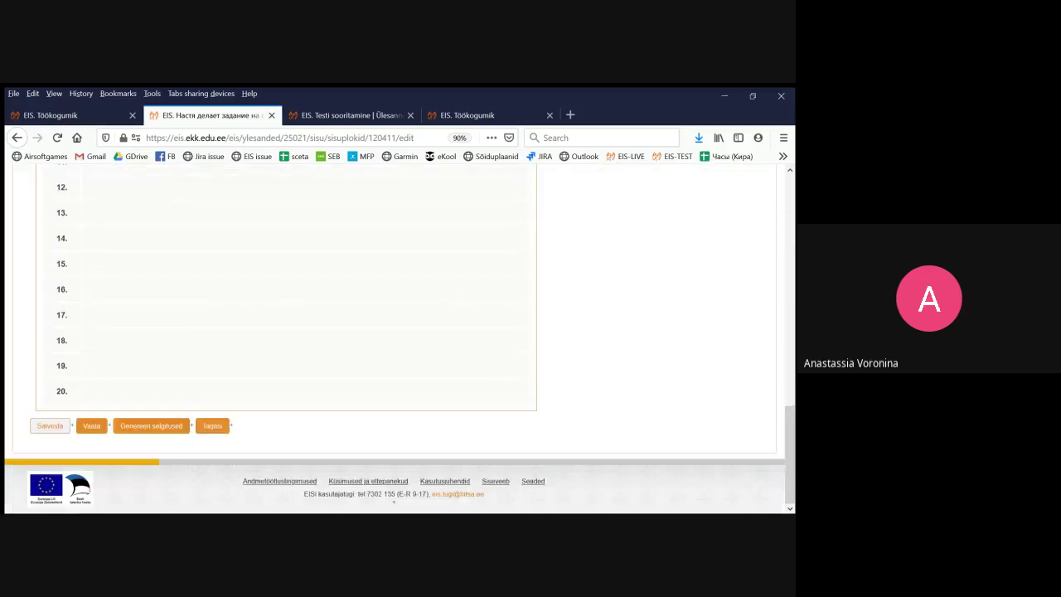
click(49, 425)
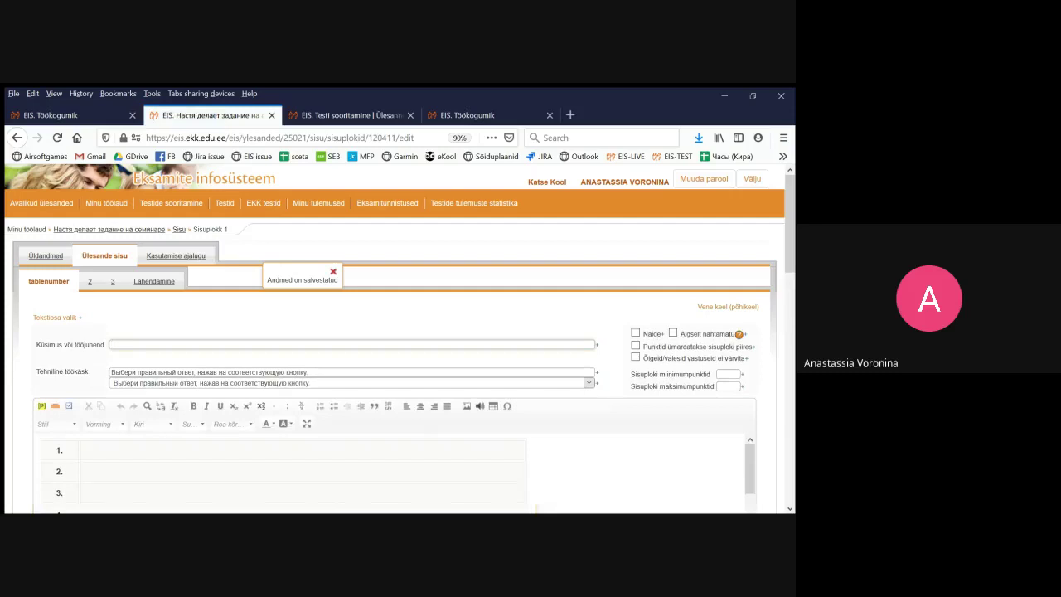
Rename the second block, the Alustekst with the duckling image, as tableimage and save it
click(90, 281)
click(89, 281)
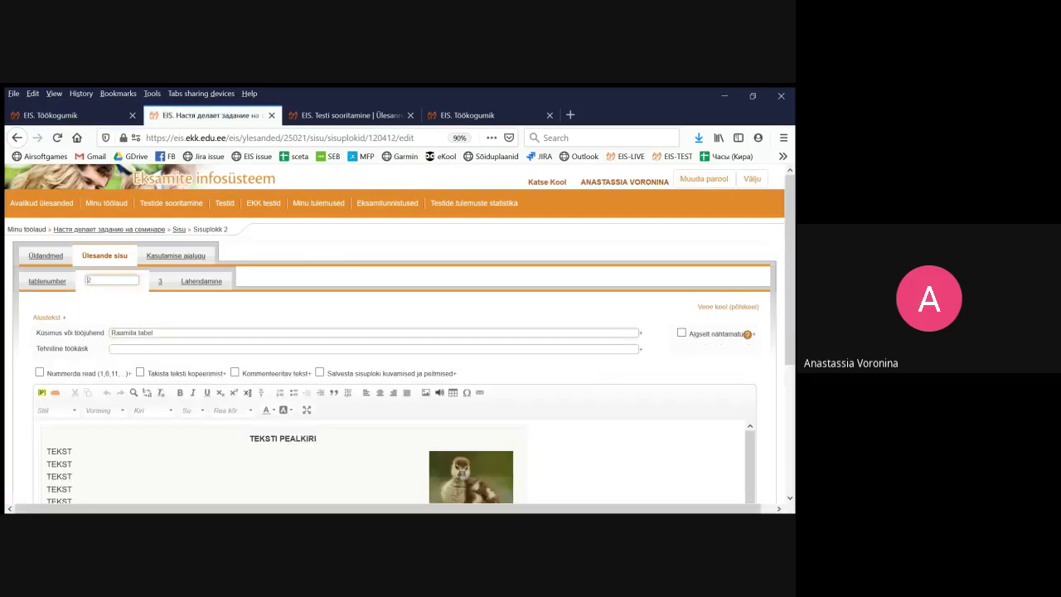
double_click(90, 280)
text(tableimage)
scroll(398, 373, down, 5)
click(50, 415)
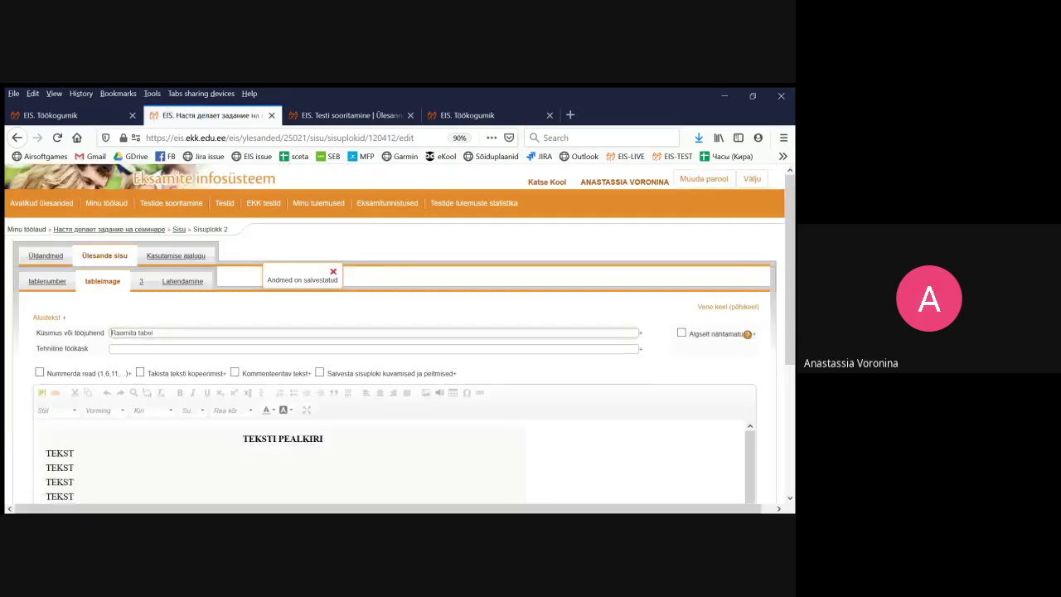
Add a Valikvastusega küsimus block to the task and give it two choices, Vast1 and Vast2
click(104, 255)
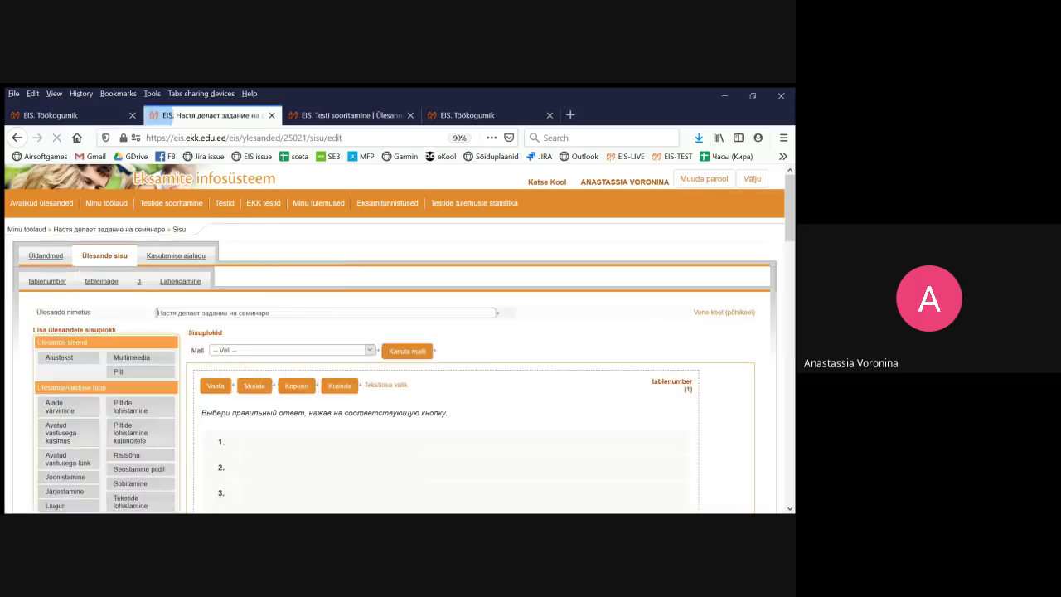
scroll(132, 352, down, 5)
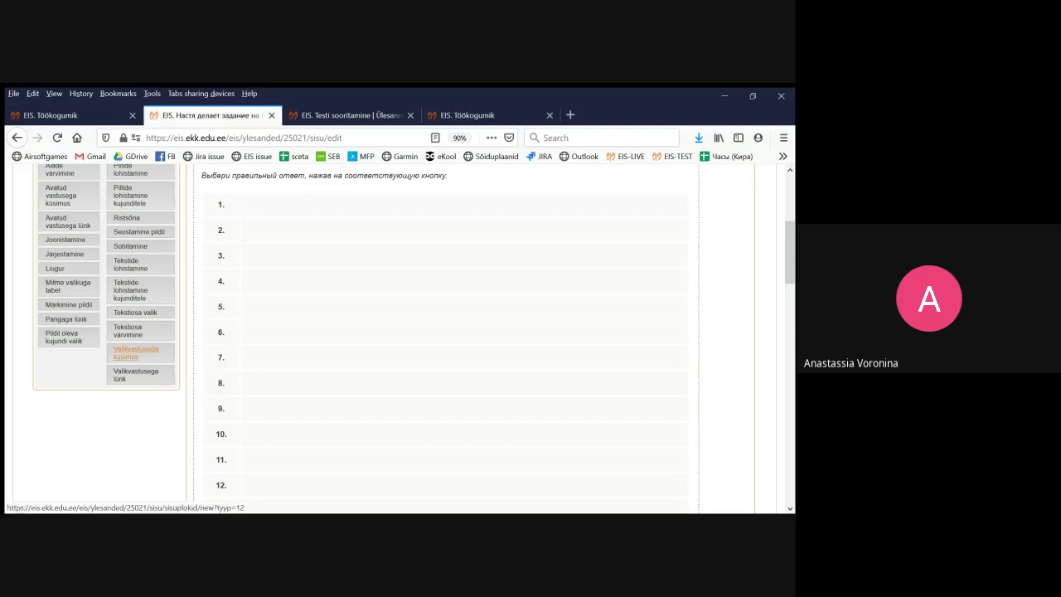
click(135, 352)
scroll(397, 332, down, 3)
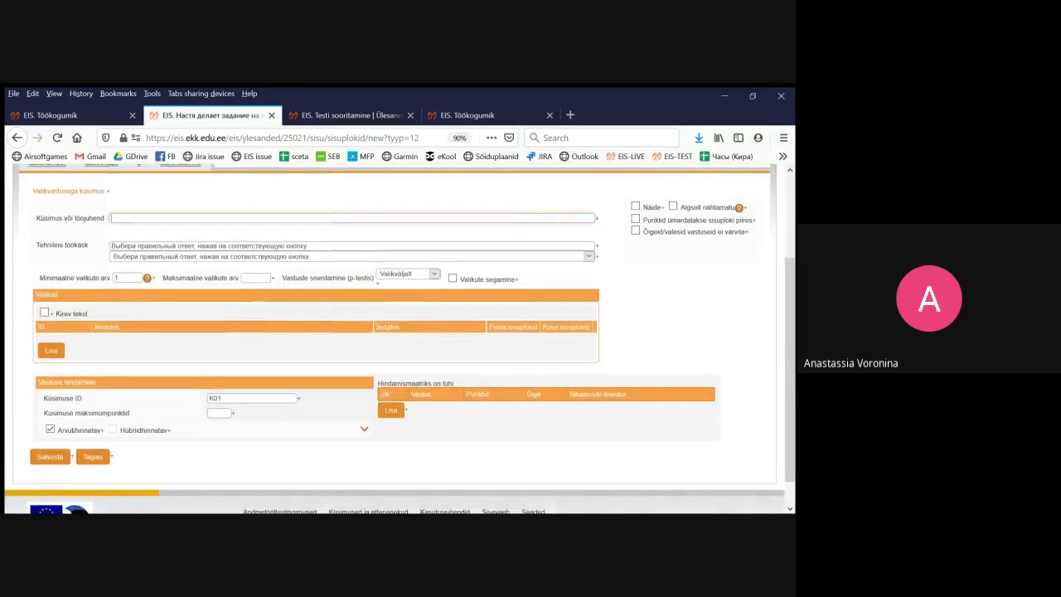
click(51, 350)
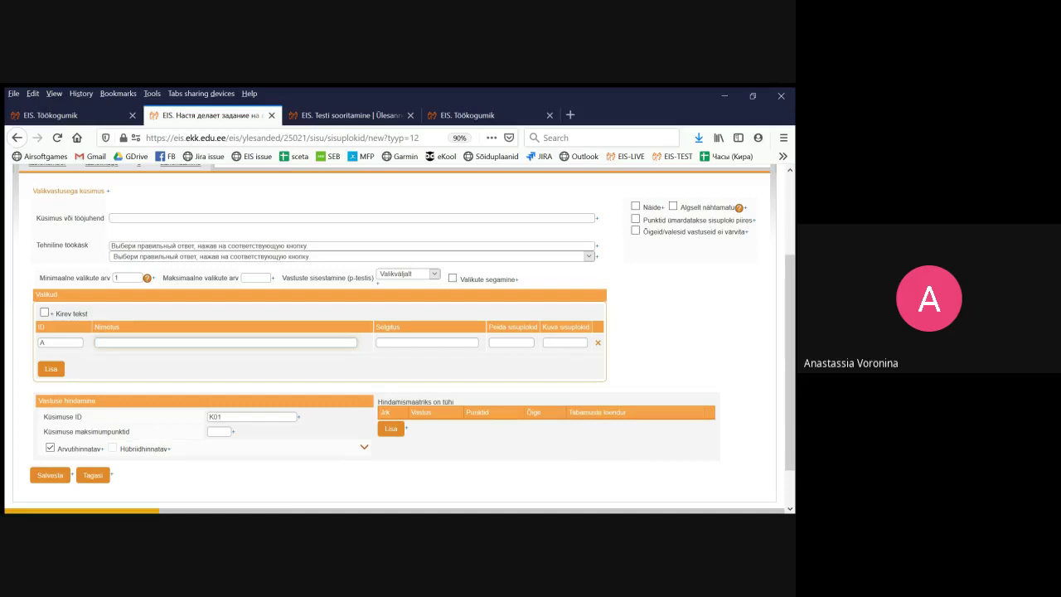
text(Vast1)
click(51, 369)
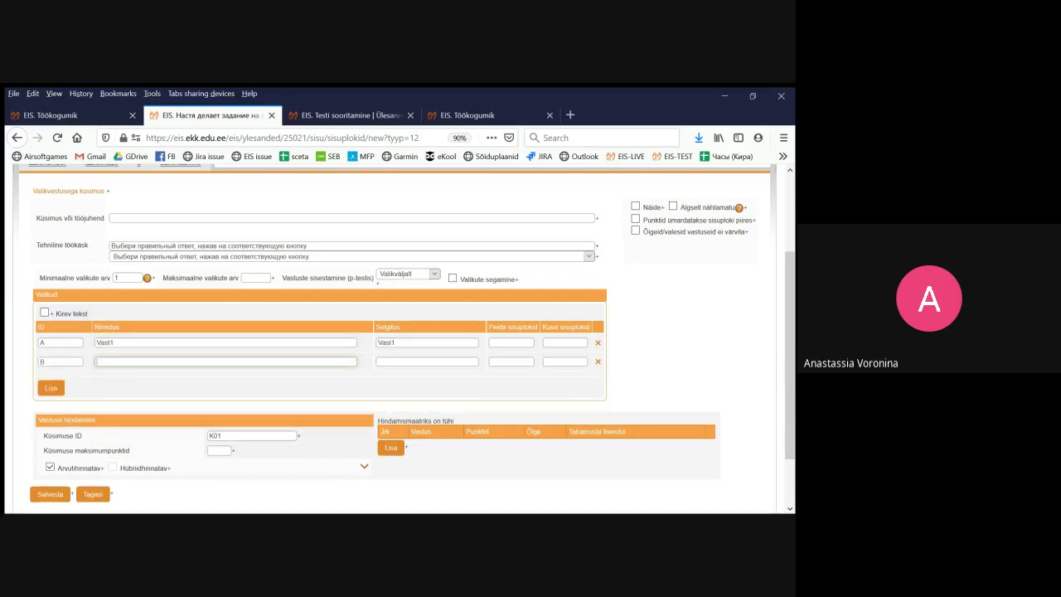
text(Vast2)
key(Return)
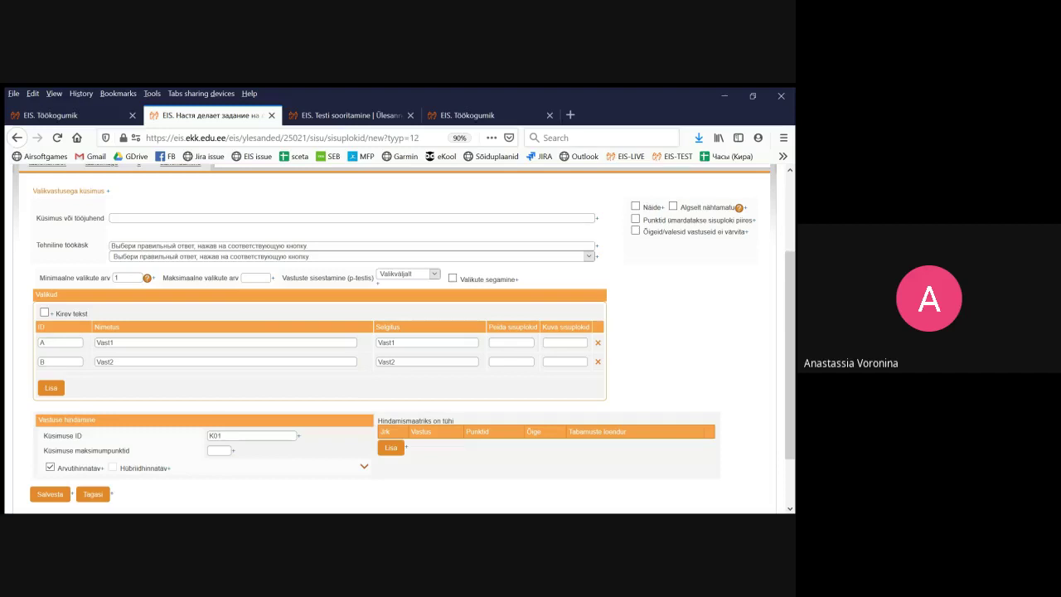
Set choice A to hide the content block sp-tablenumber and choice B to show that same block
scroll(397, 340, up, 1)
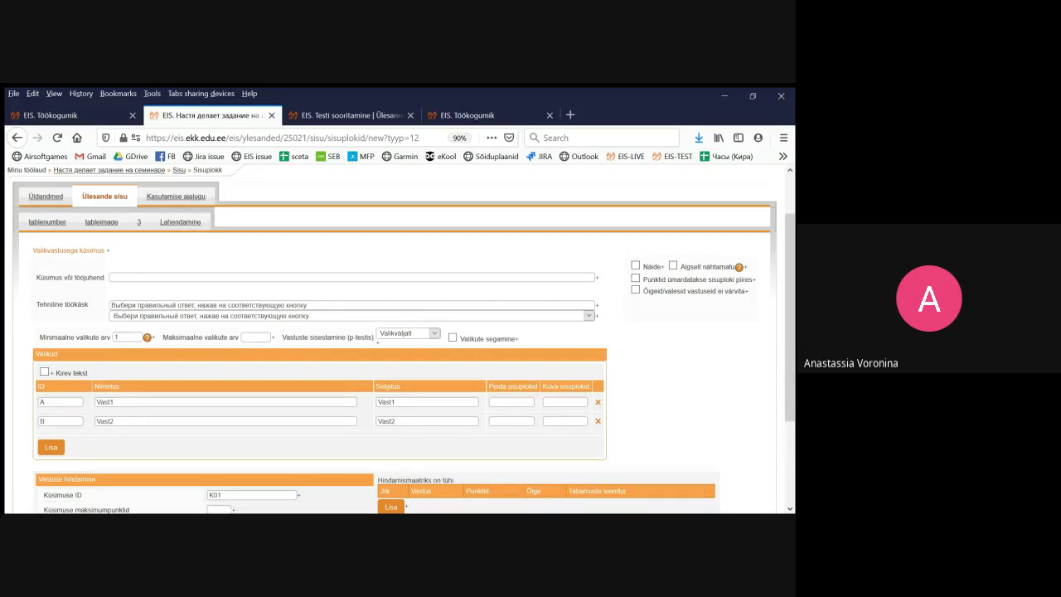
click(512, 402)
text(sp-p2, sp-p3)
drag(530, 402, 498, 402)
text(-tablem)
text(umber)
key(ctrl+a)
key(ctrl+c)
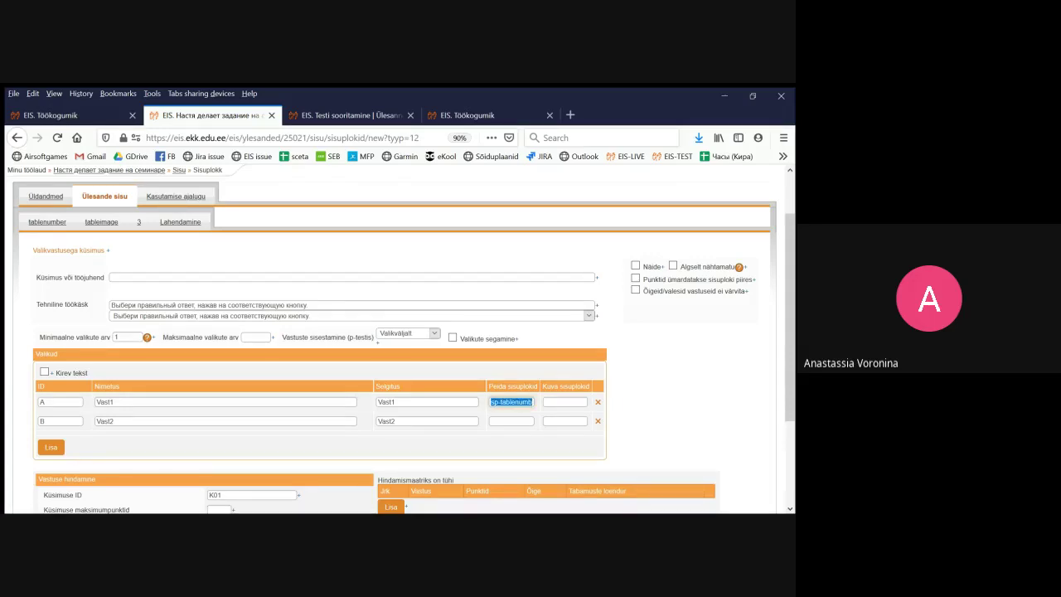
click(565, 421)
key(ctrl+v)
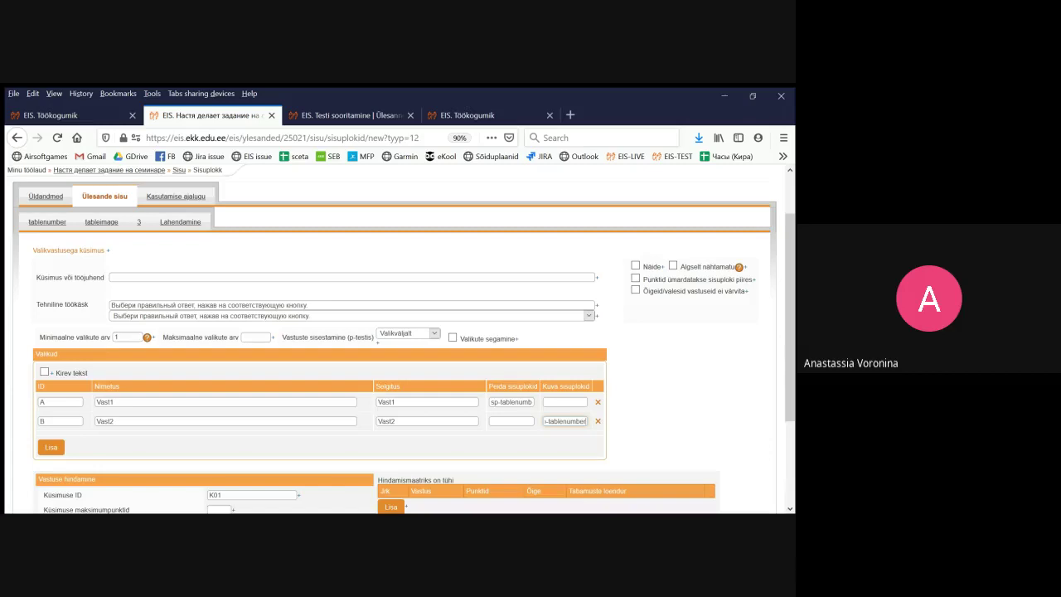
Set choice A to show the content block sp-tableimage and choice B to hide that same block
click(565, 402)
key(ctrl+v)
drag(563, 402, 587, 401)
text(image)
key(ctrl+a)
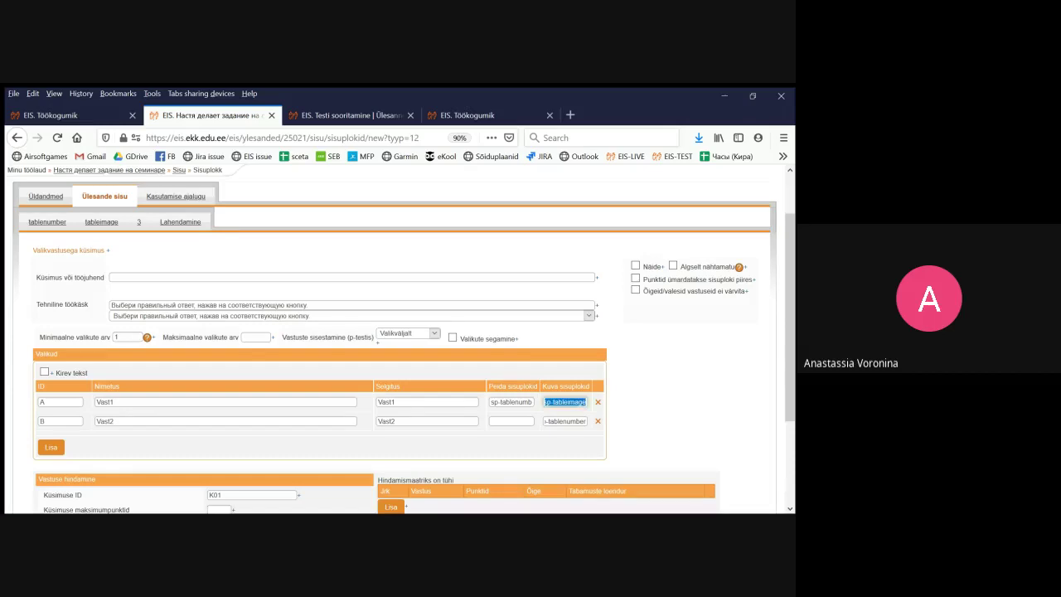
key(ctrl+c)
click(510, 421)
key(ctrl+v)
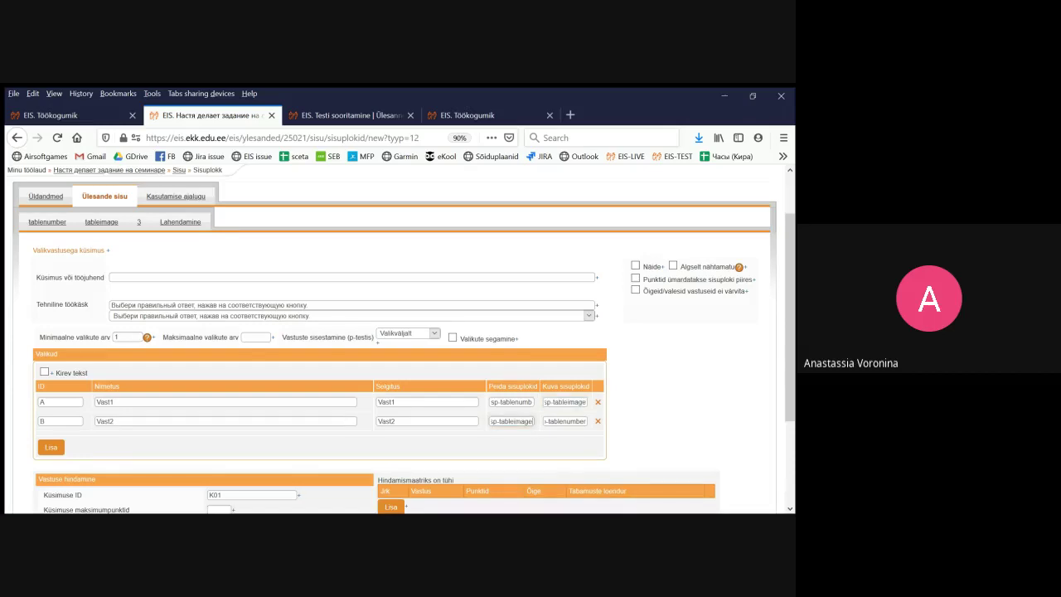
Save the Valikvastusega küsimus block with its choices Vast1 and Vast2
double_click(105, 402)
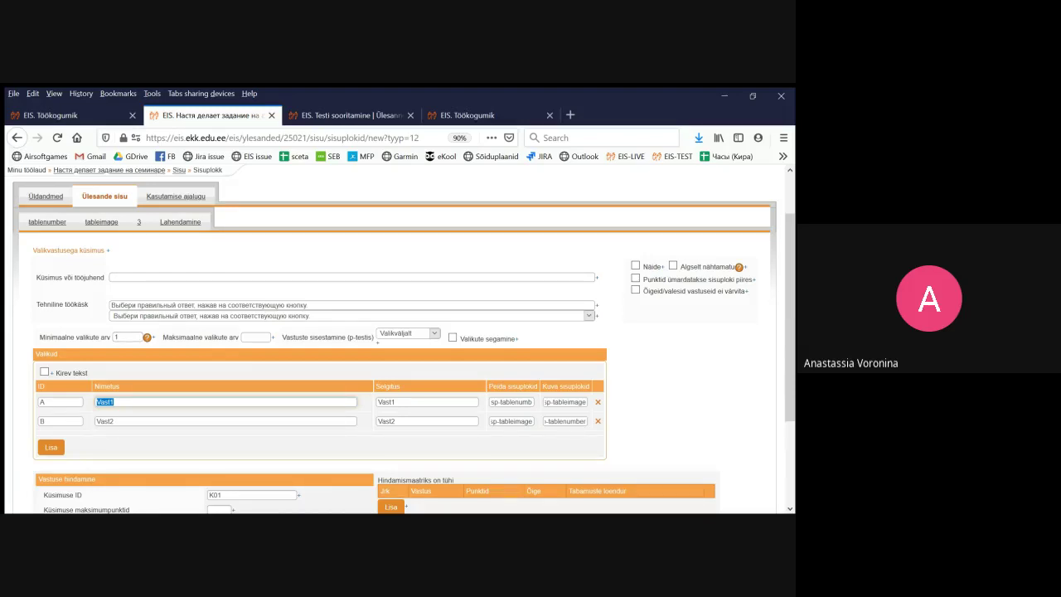
double_click(106, 421)
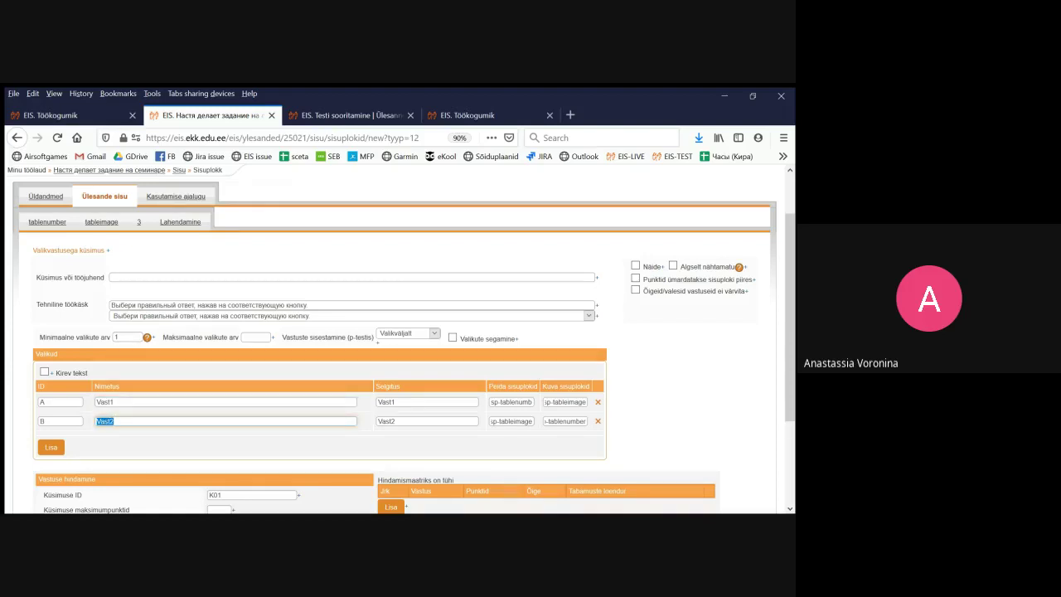
scroll(398, 331, down, 3)
click(50, 426)
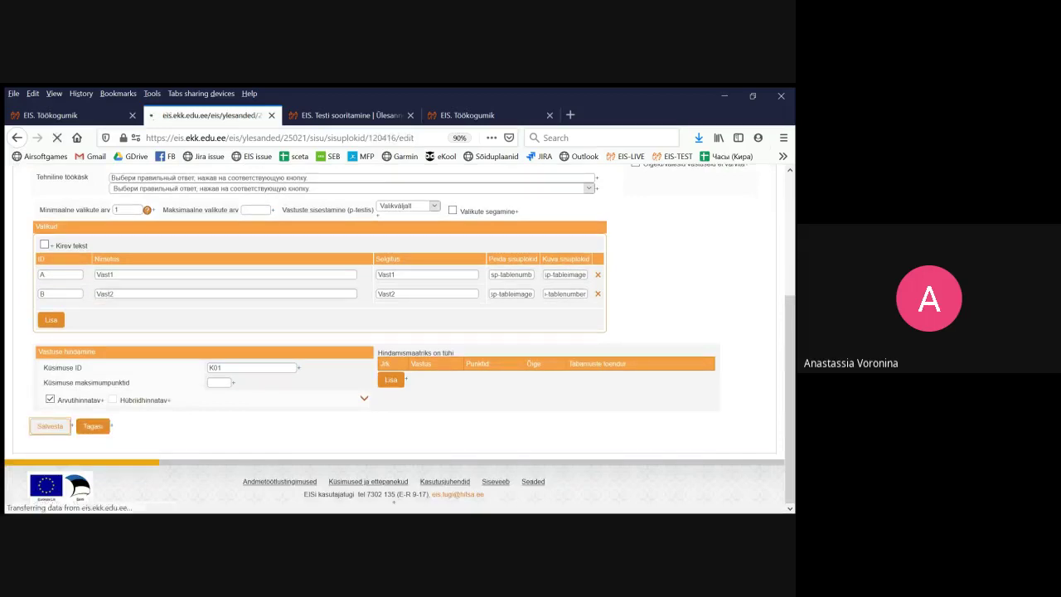
Test the task in the Lahendamine preview by selecting Vast1 and Vast2 and checking which content blocks each choice shows
click(203, 280)
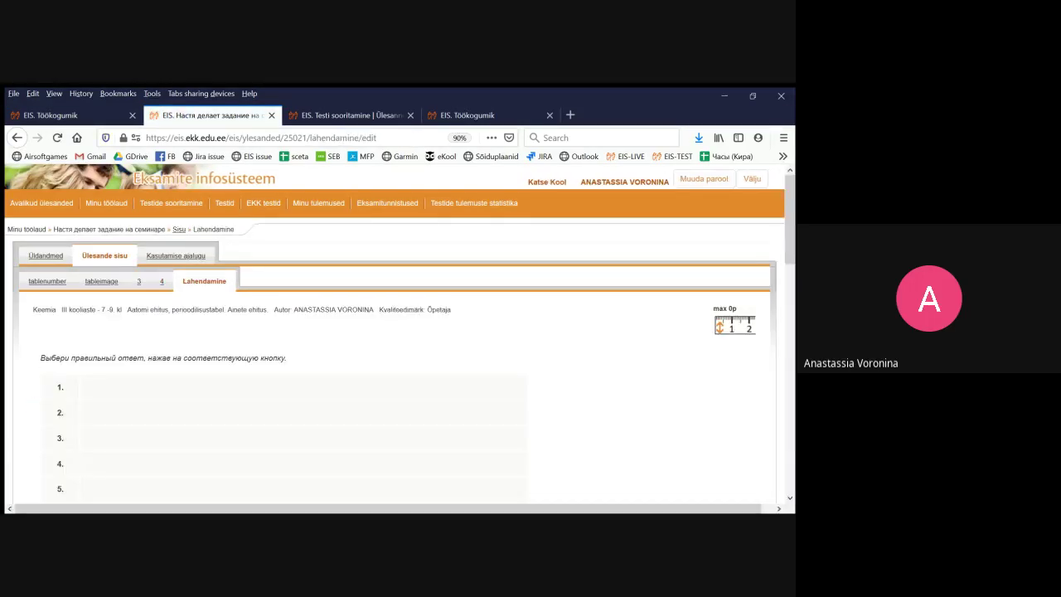
scroll(397, 332, down, 10)
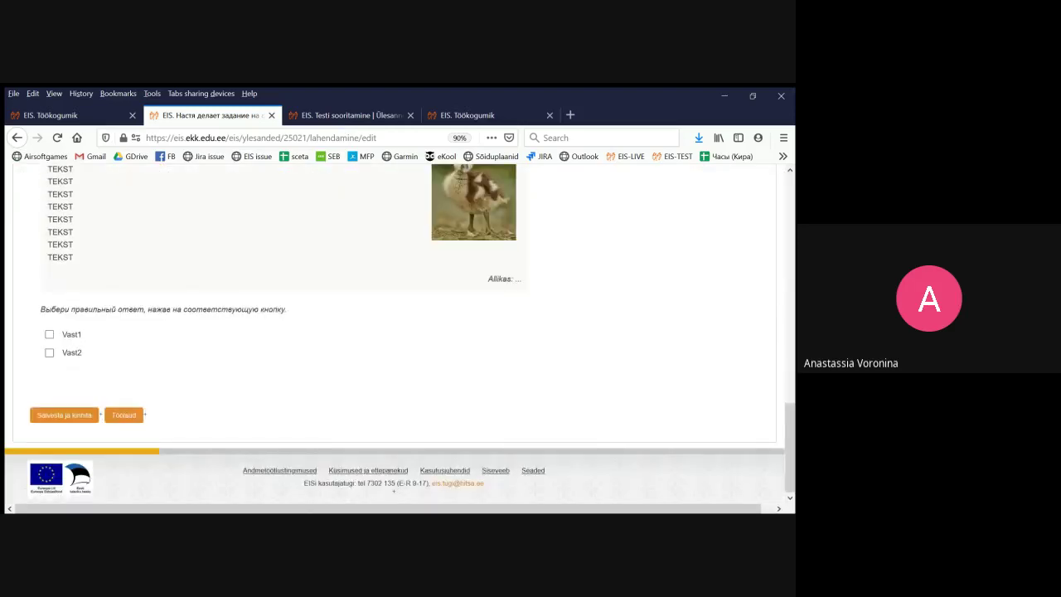
click(50, 334)
scroll(397, 331, up, 5)
scroll(397, 332, down, 4)
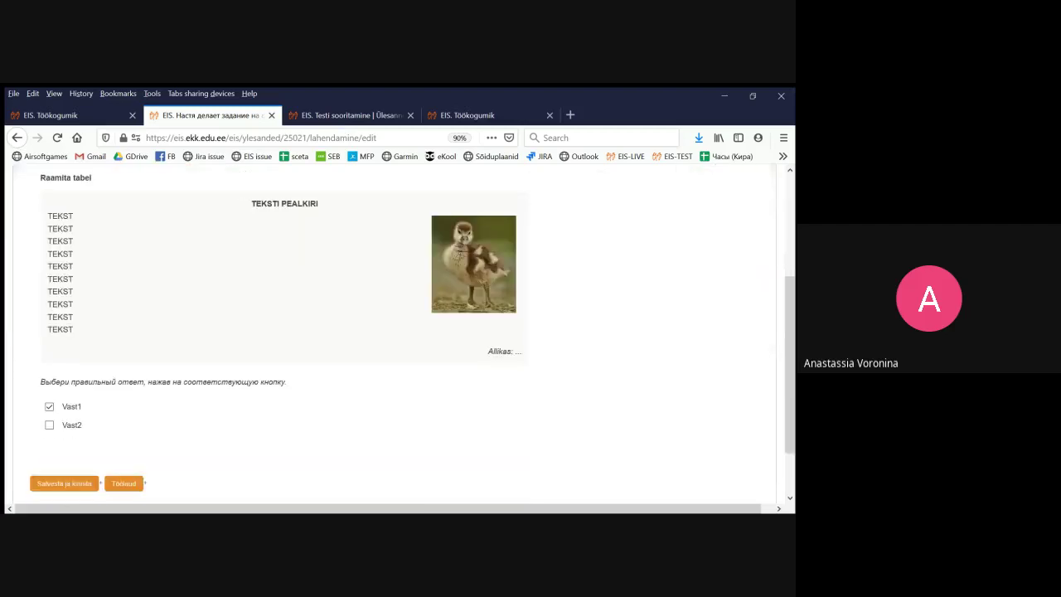
click(49, 407)
scroll(398, 331, up, 9)
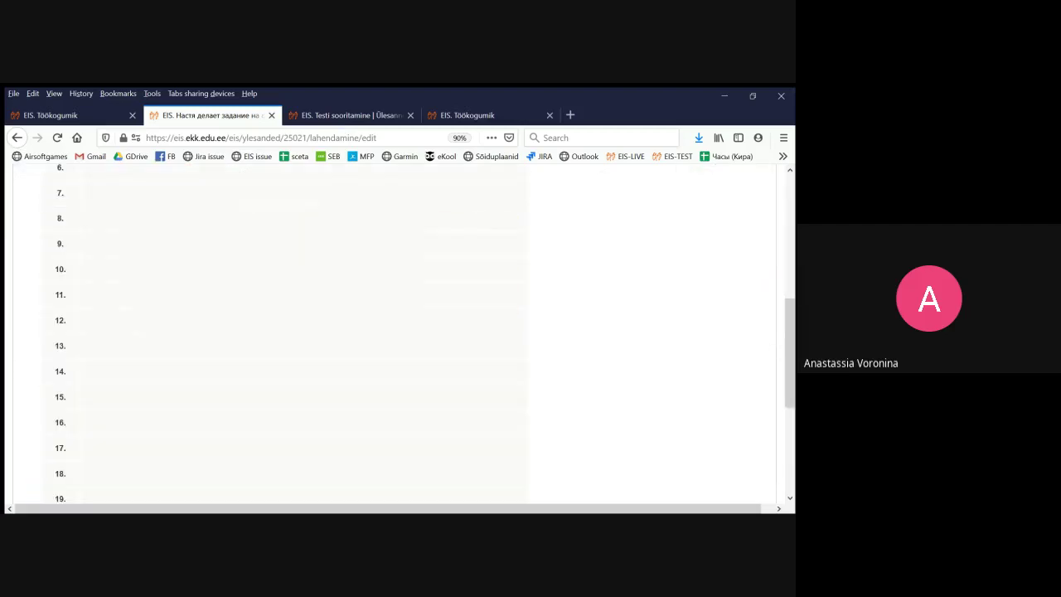
scroll(398, 331, down, 2)
scroll(398, 331, down, 5)
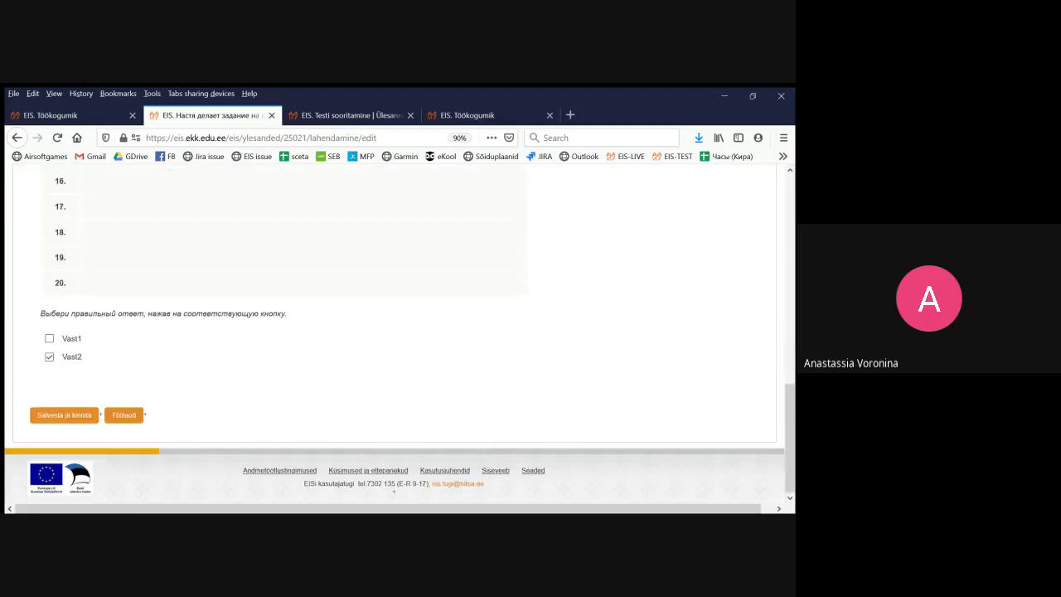
scroll(398, 331, up, 8)
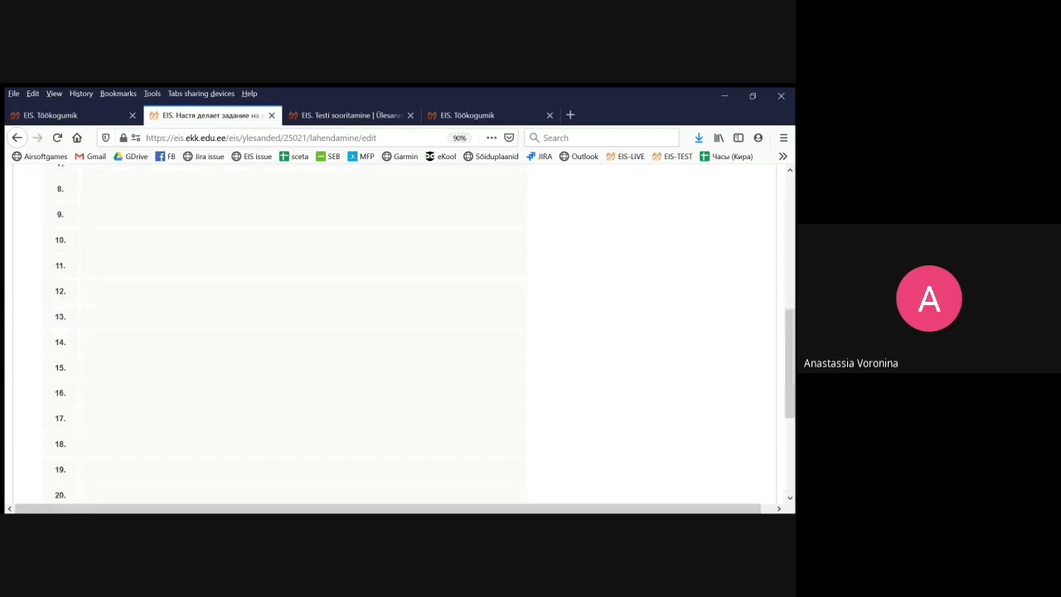
Move the Valikvastusega küsimus block above the tablenumber block in the task content and save the new order
click(104, 197)
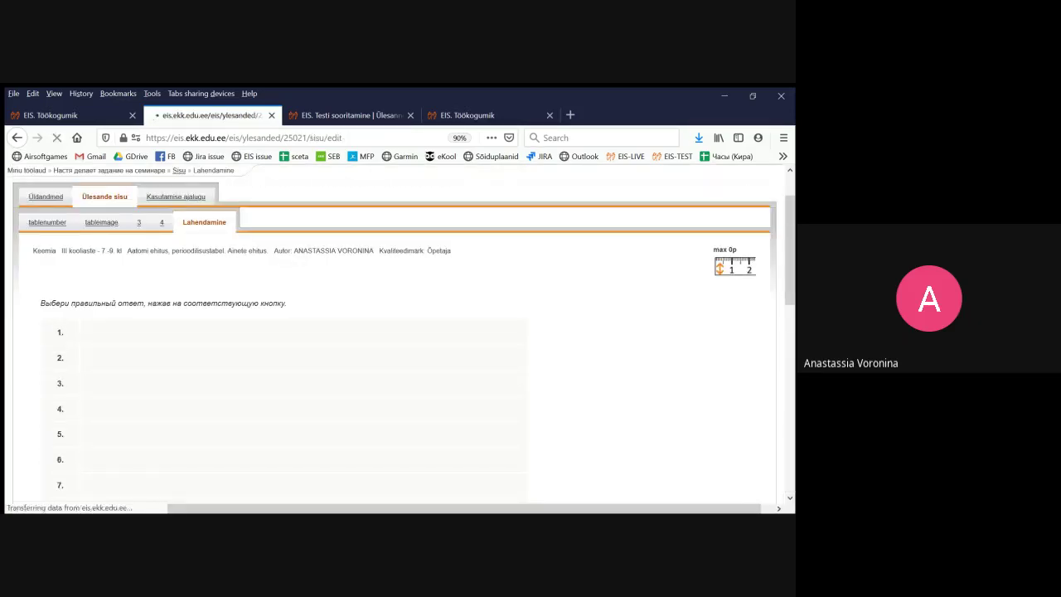
scroll(104, 331, down, 3)
scroll(446, 339, down, 20)
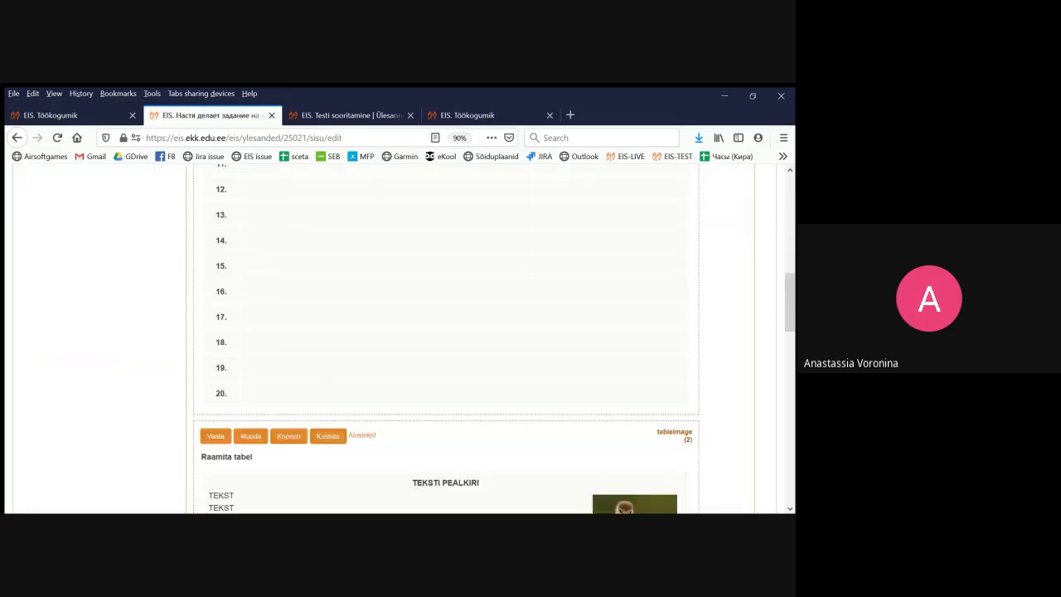
scroll(446, 356, down, 4)
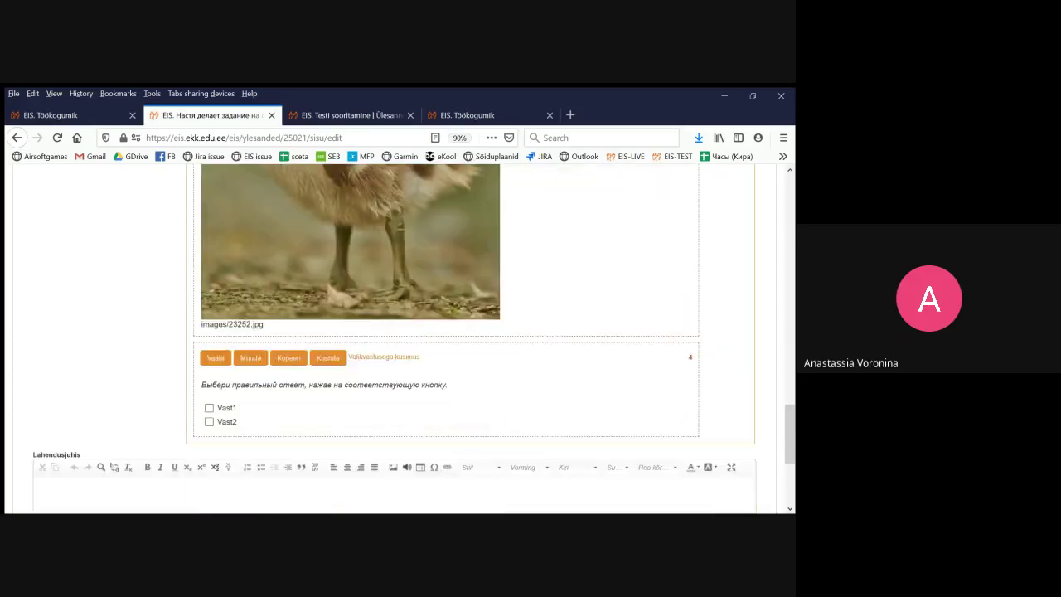
drag(464, 356, 464, 311)
scroll(464, 295, up, 4)
scroll(446, 340, up, 20)
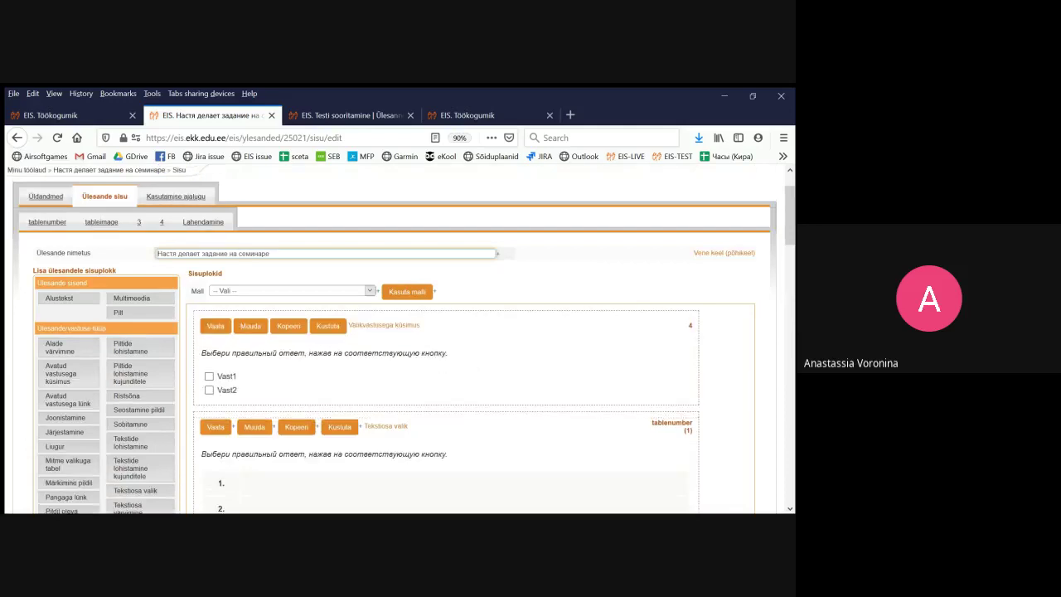
scroll(445, 340, up, 2)
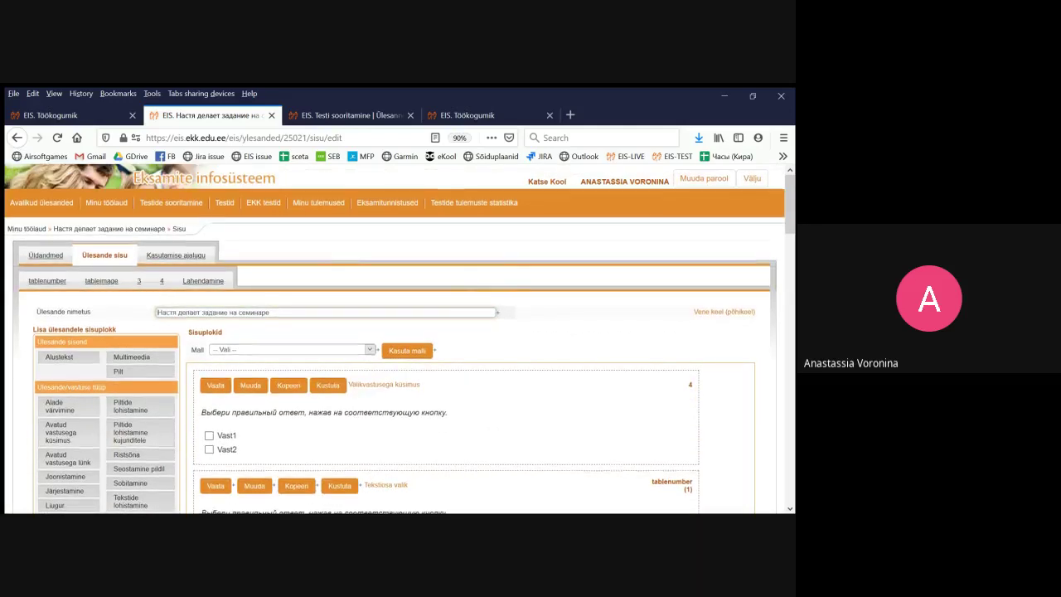
scroll(398, 340, down, 20)
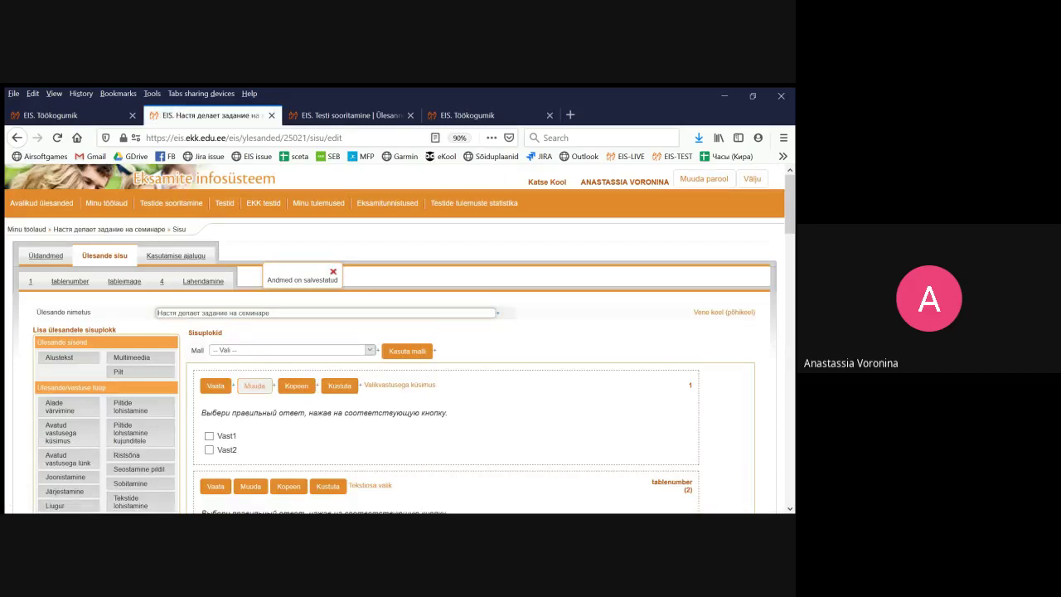
Set the maximum number of choices in the Valikvastusega küsimus block to 1 and save the block
click(254, 385)
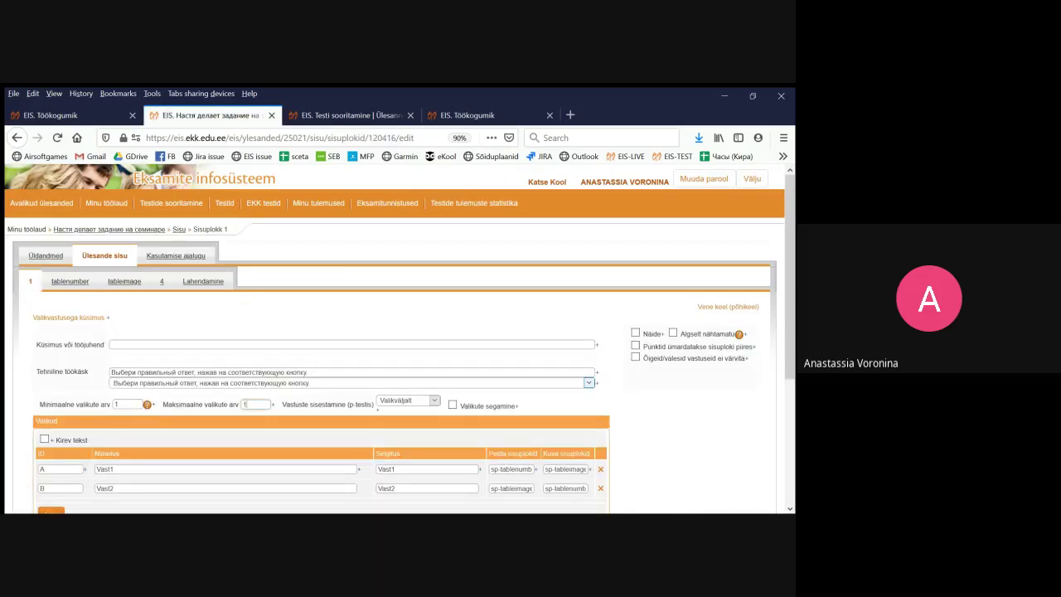
scroll(398, 373, down, 5)
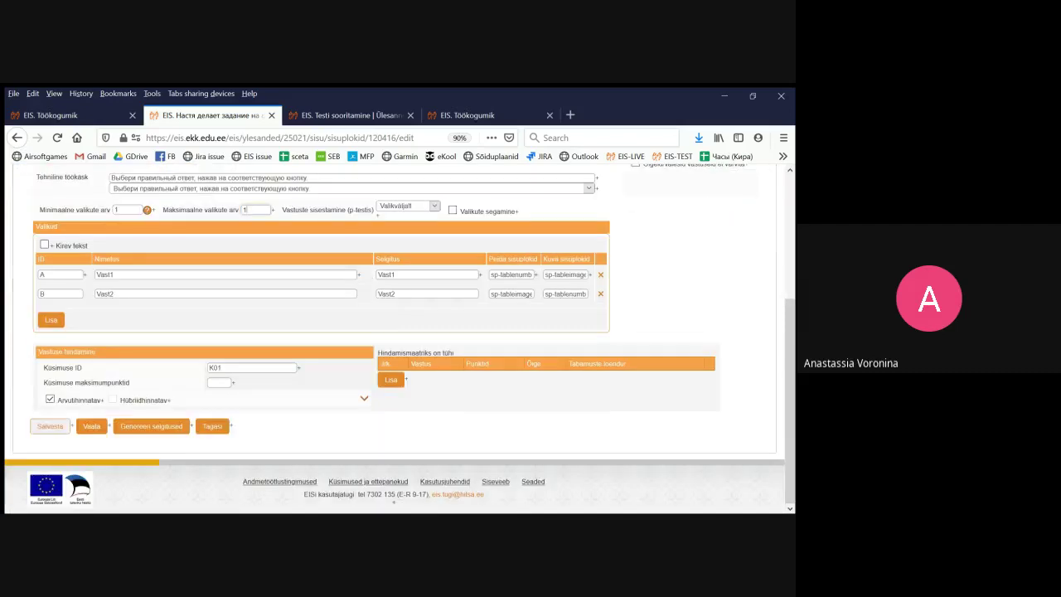
click(49, 426)
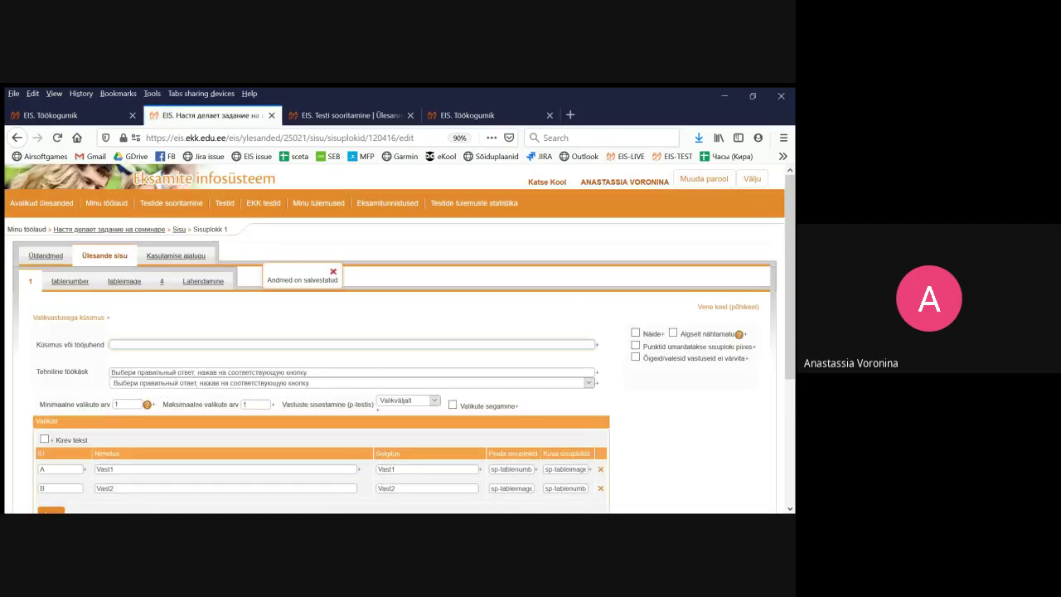
Preview the task for solving and select Vast1 and Vast2 in turn to compare the content displayed below the question
click(205, 280)
scroll(398, 336, down, 3)
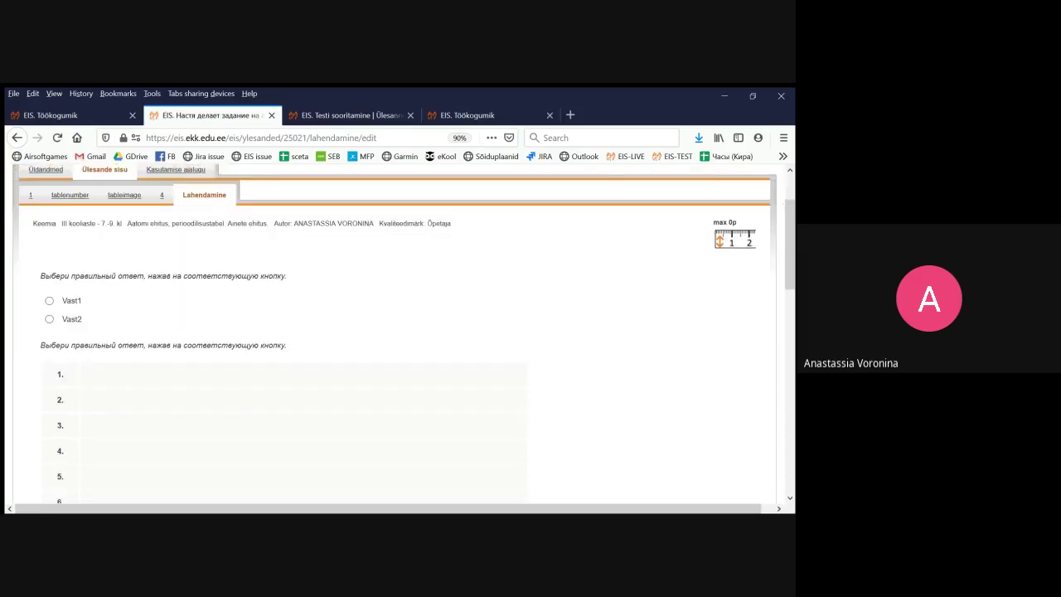
click(50, 269)
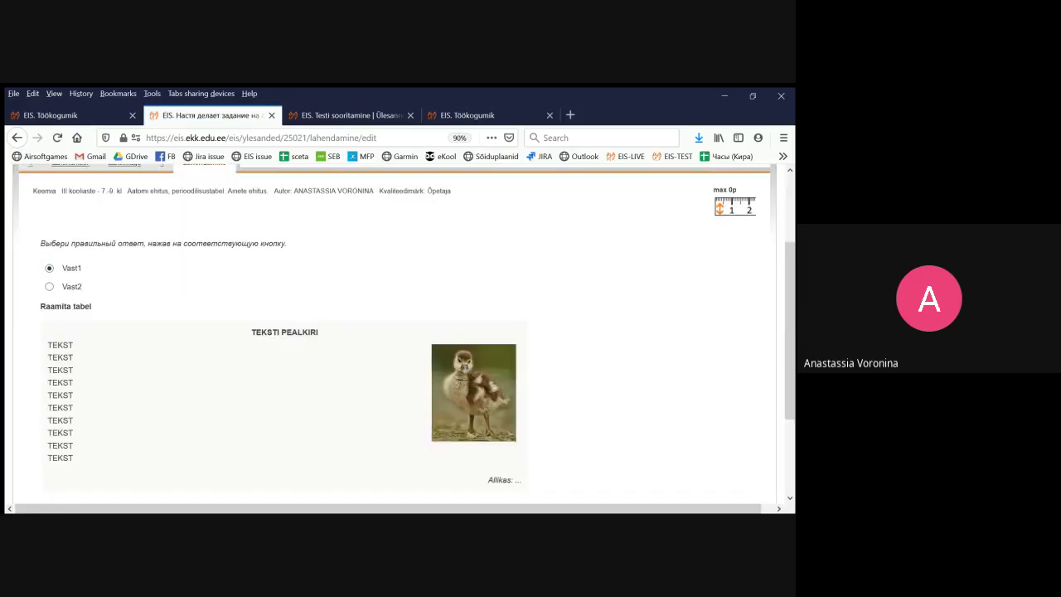
click(50, 286)
scroll(398, 336, down, 9)
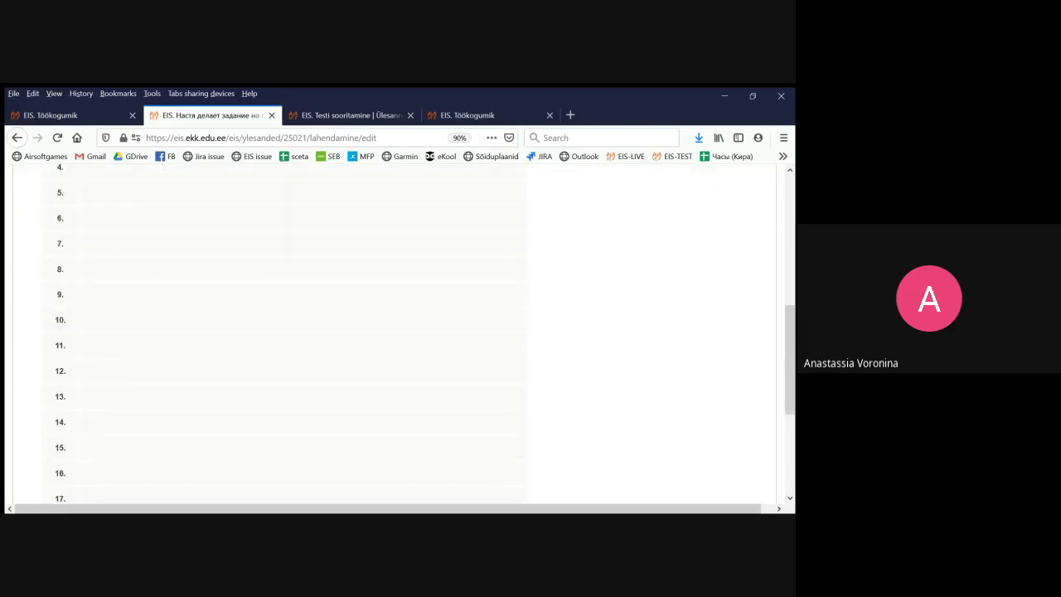
scroll(398, 331, down, 2)
scroll(398, 332, up, 10)
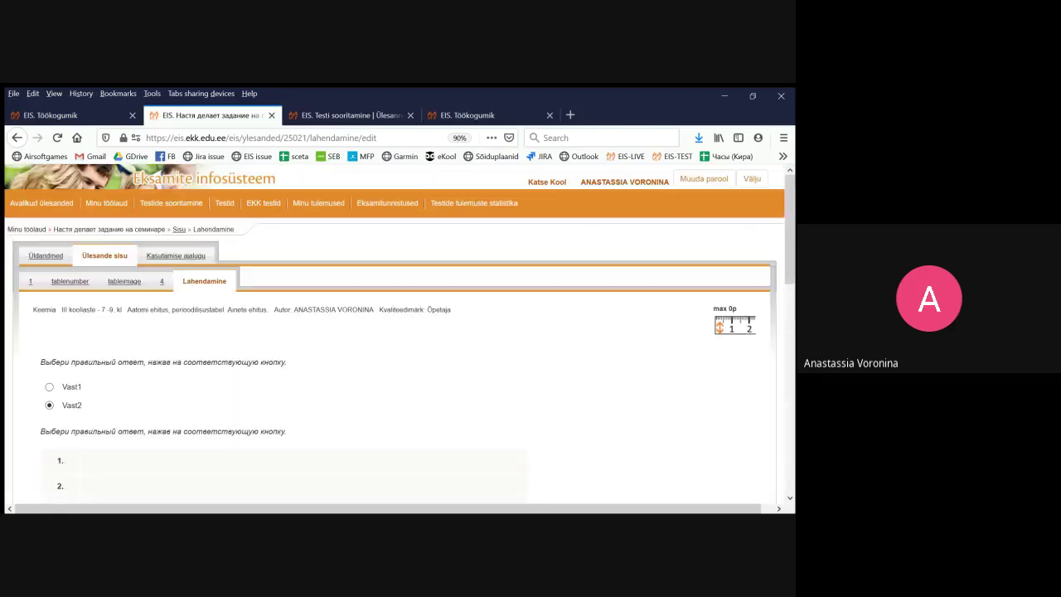
scroll(397, 331, down, 1)
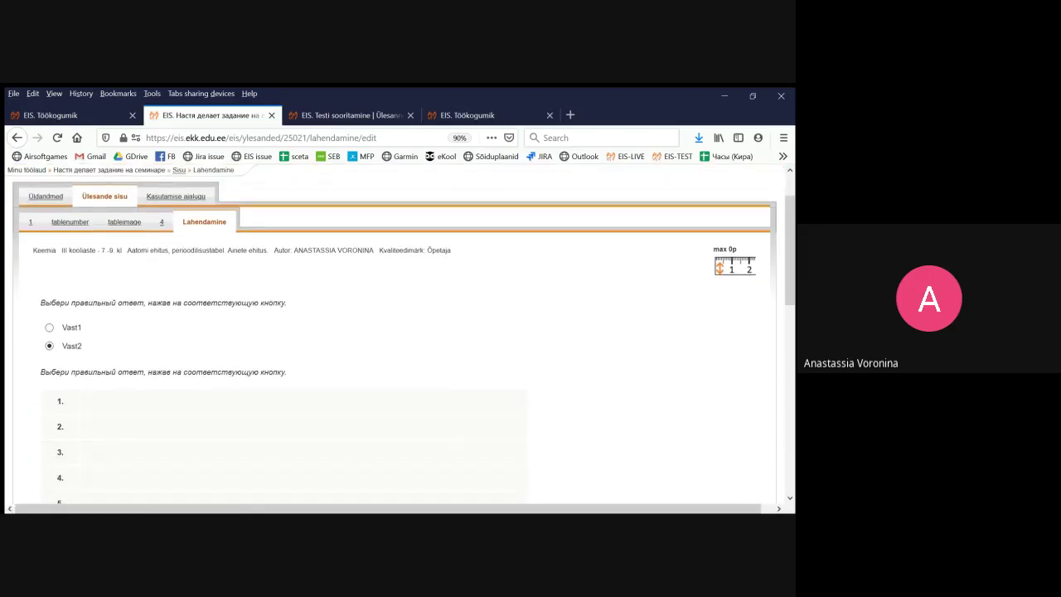
Reload the Lahendamine preview and check which content blocks appear before any choice is selected
click(205, 222)
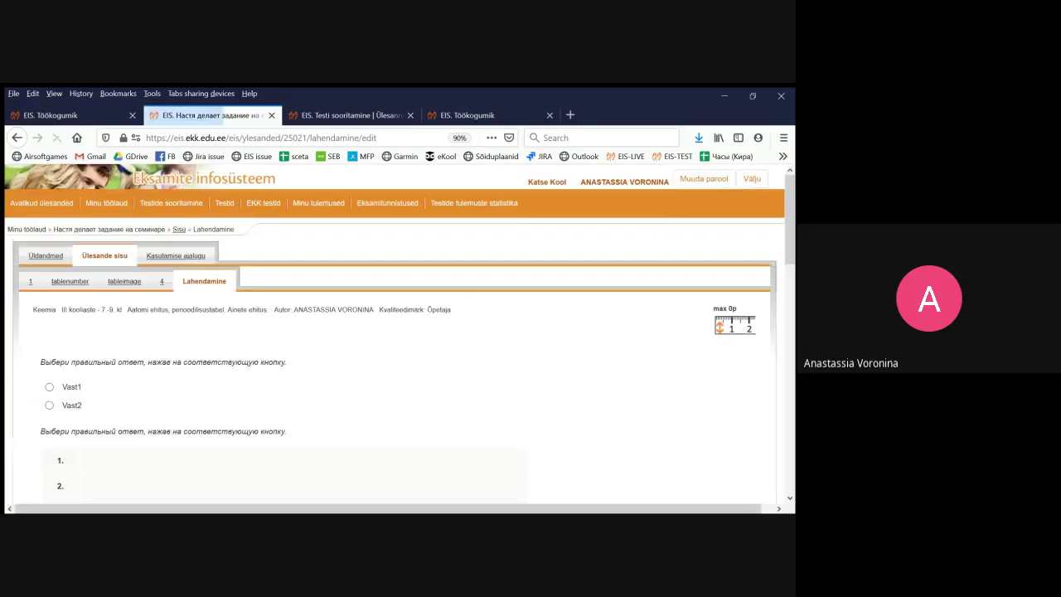
scroll(398, 332, down, 10)
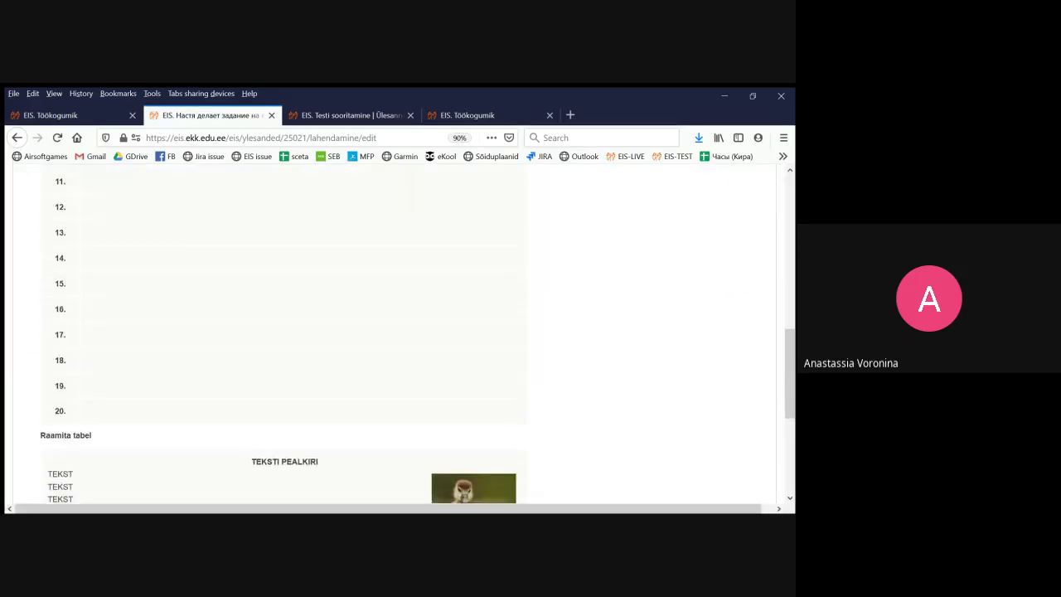
scroll(398, 331, down, 1)
scroll(397, 331, up, 8)
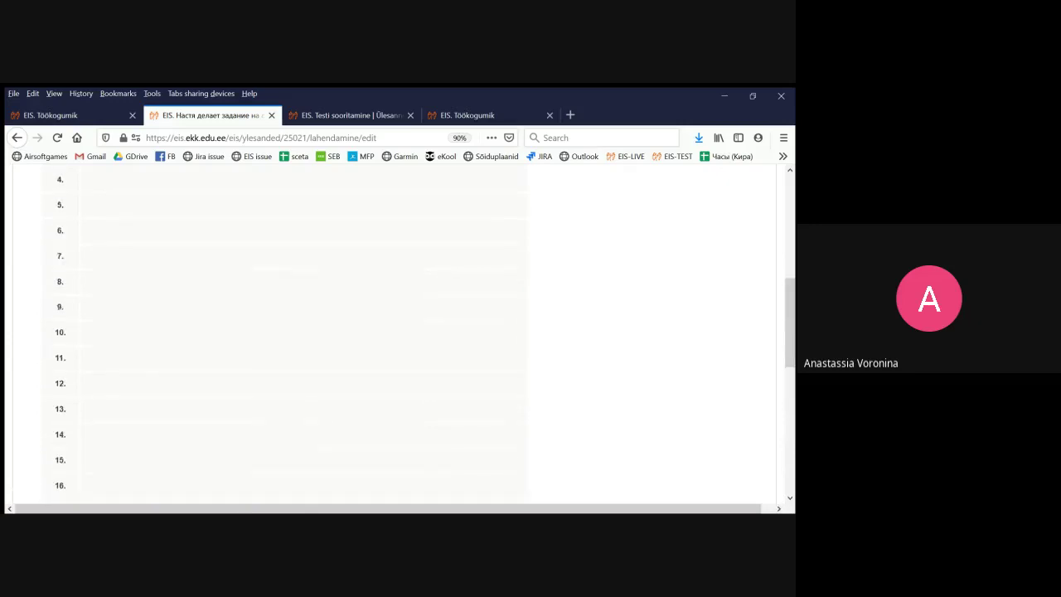
scroll(398, 332, up, 3)
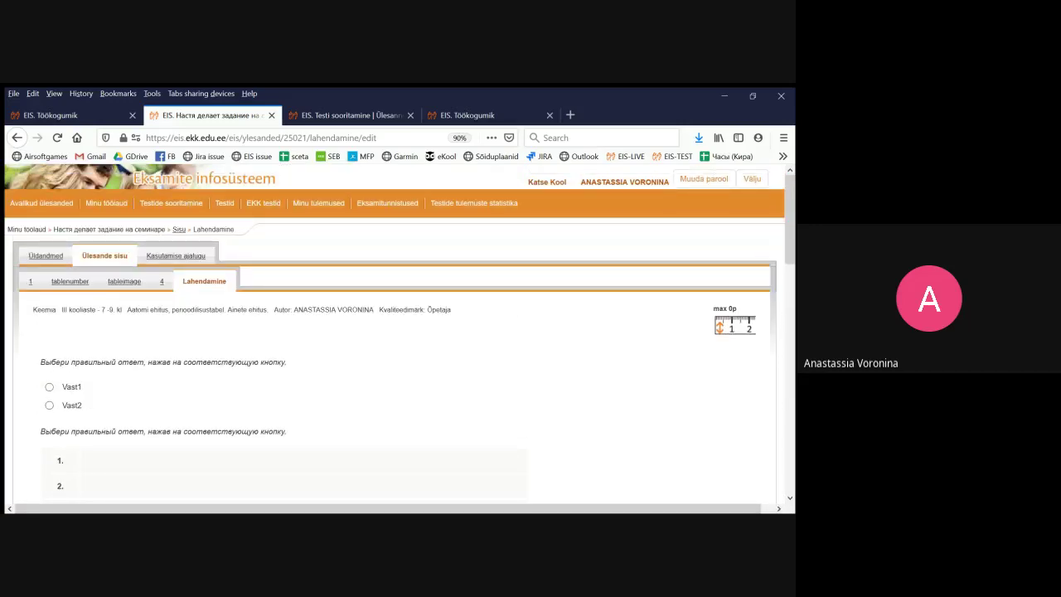
Mark the tablenumber block as Algselt nähtamatu and save it
click(70, 282)
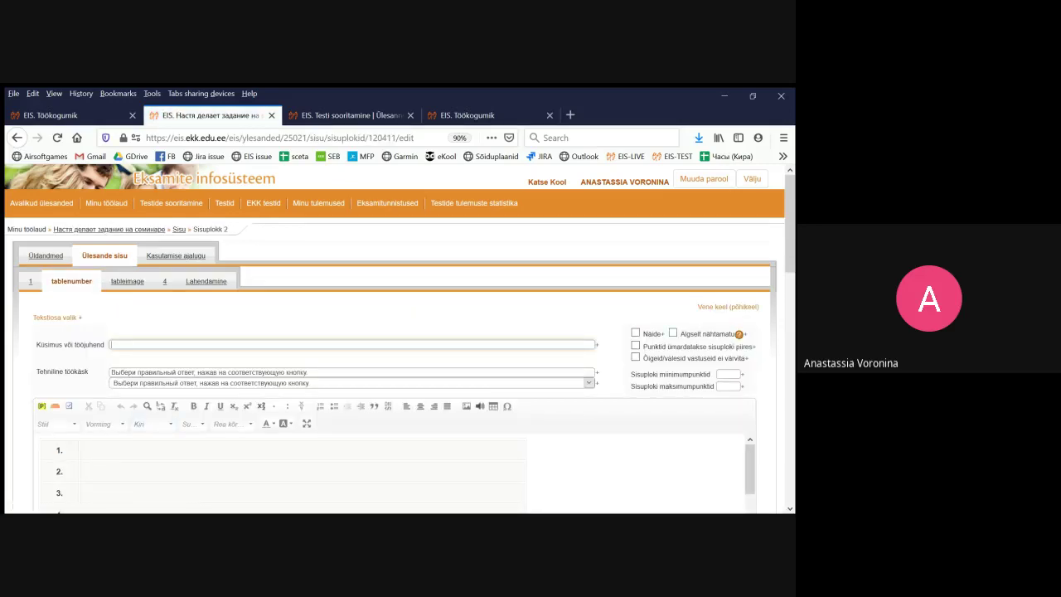
click(673, 333)
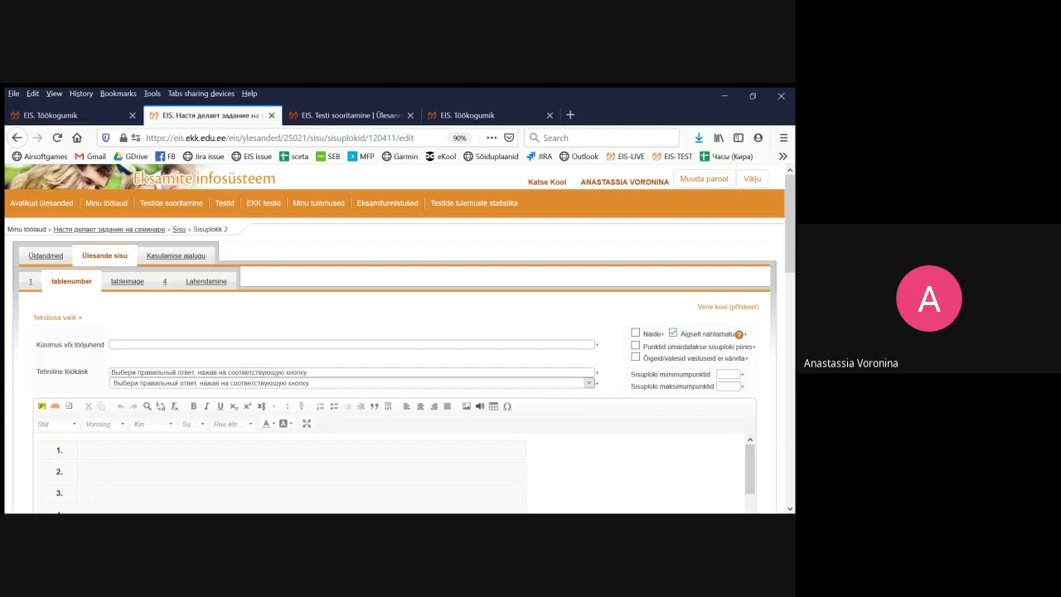
scroll(50, 425, down, 10)
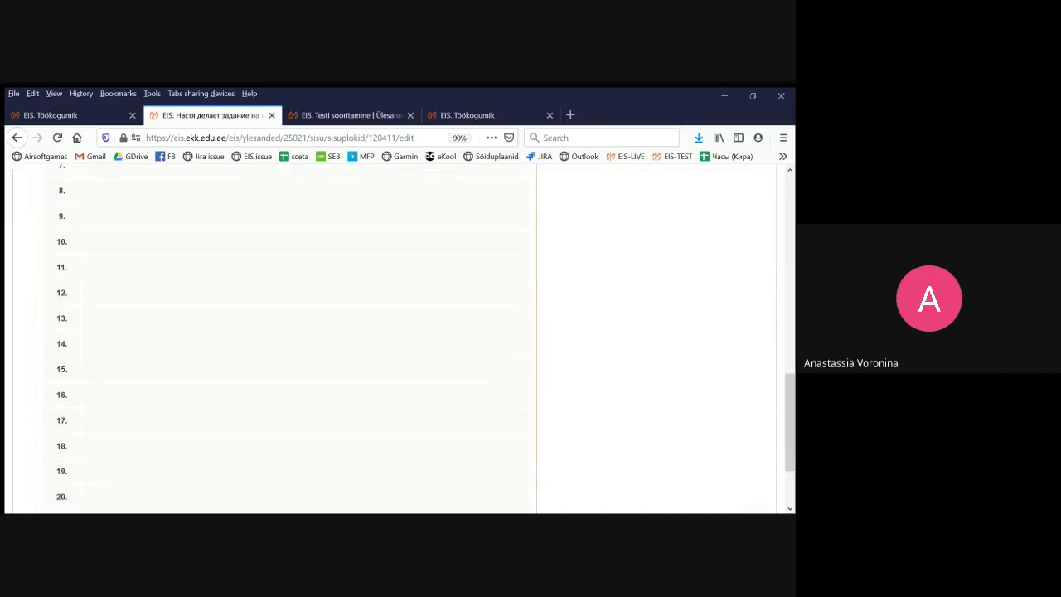
click(50, 425)
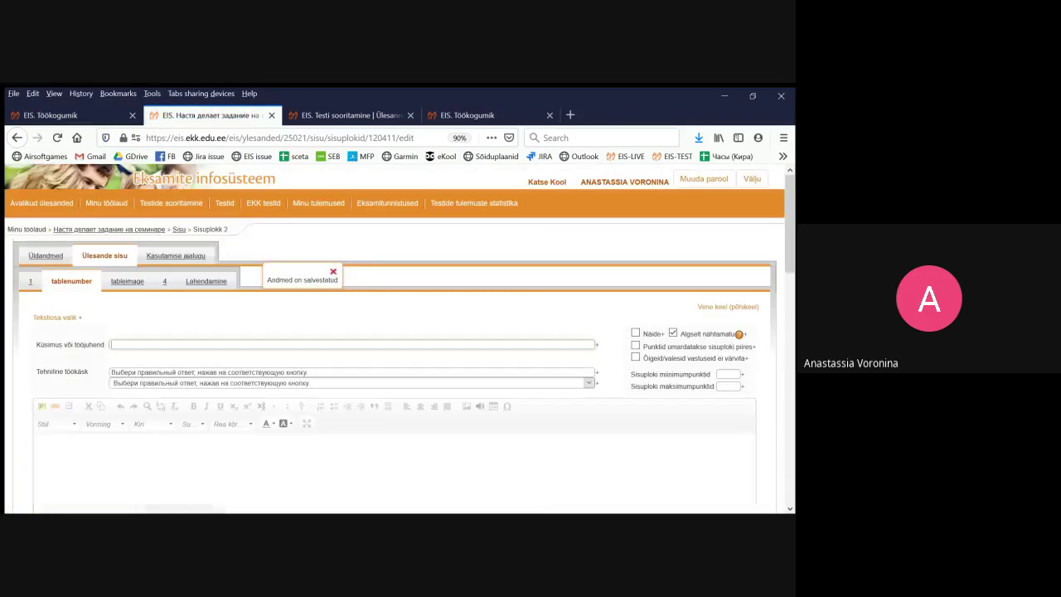
Mark the tableimage block as Algselt nähtamatu, save it and open the Lahendamine preview
click(127, 281)
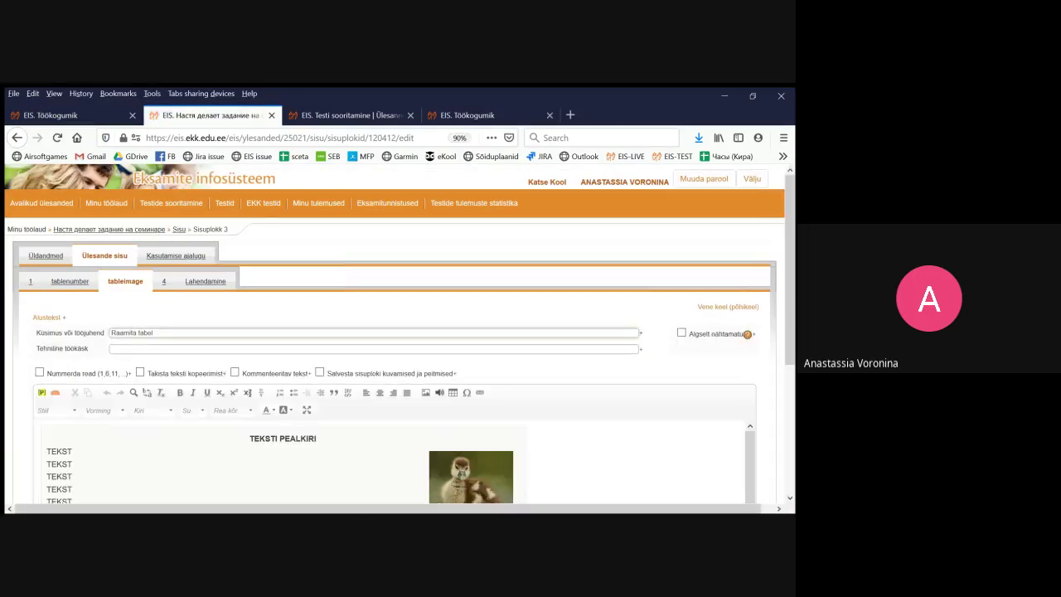
scroll(50, 415, down, 10)
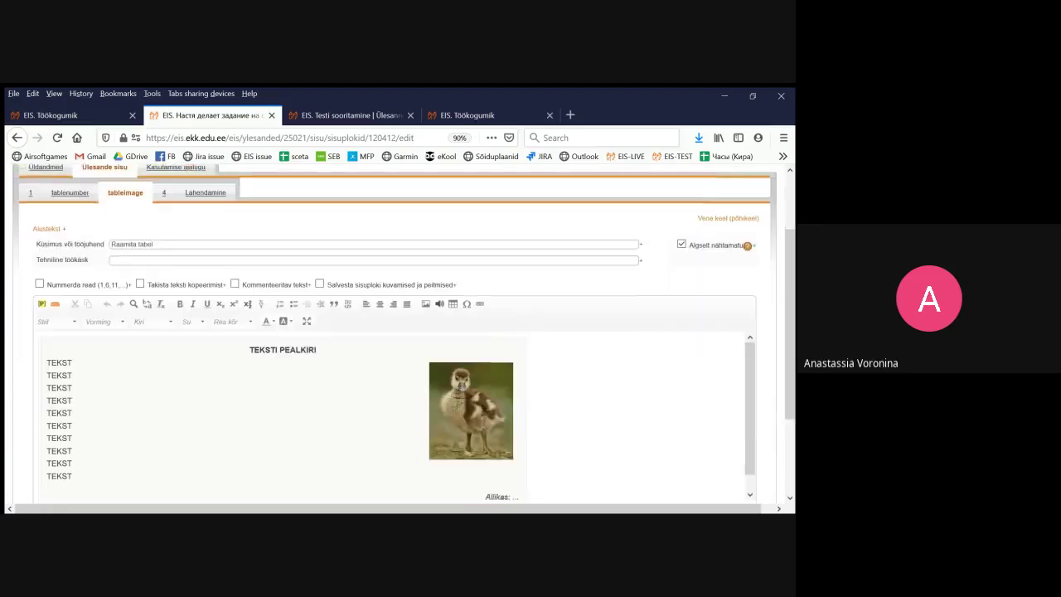
click(48, 414)
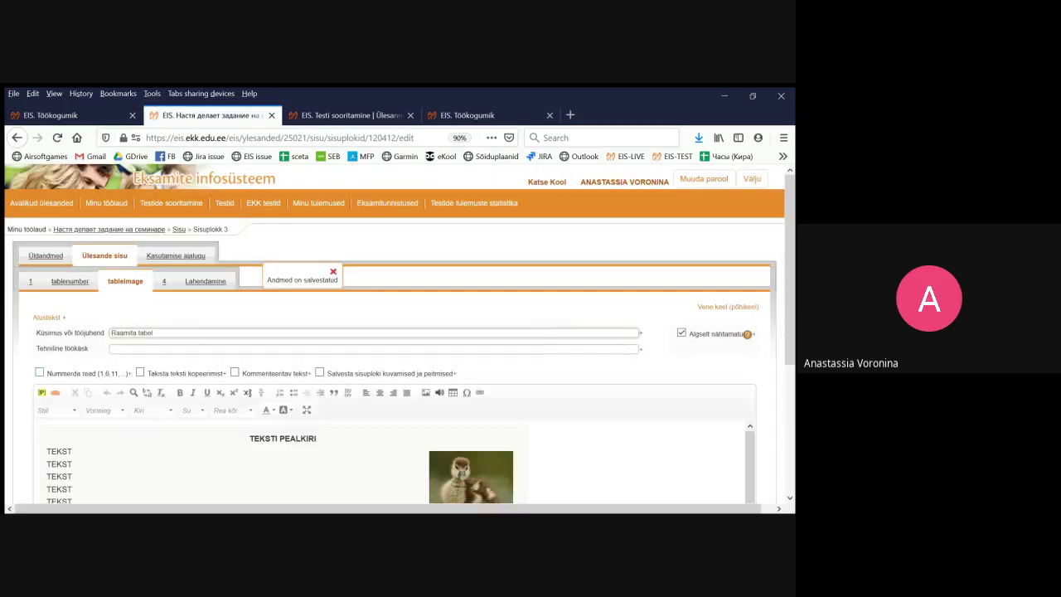
click(204, 281)
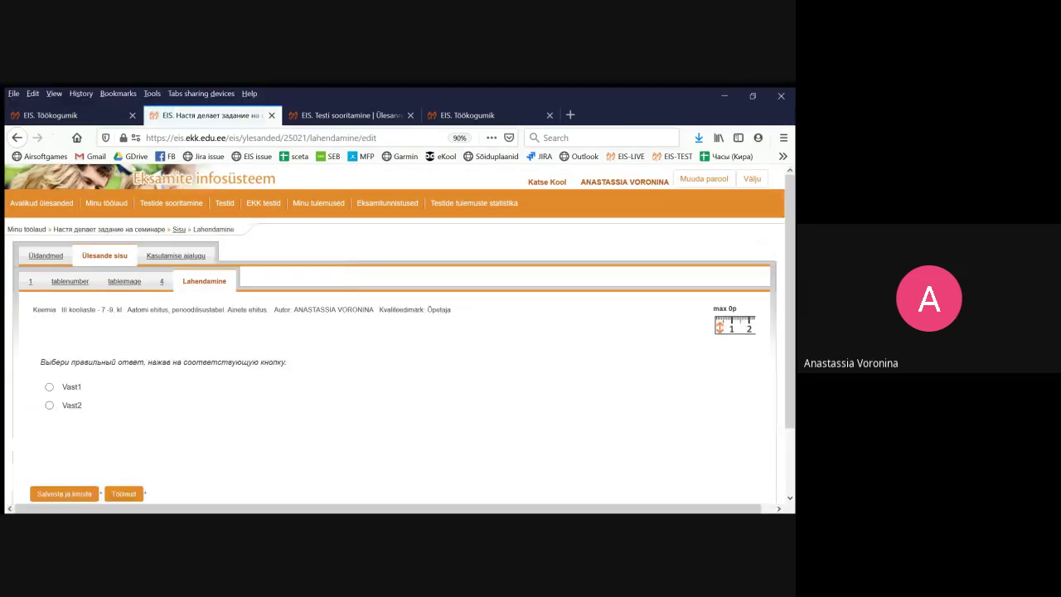
Select Vast1 and Vast2 in turn in the solving preview to check which hidden block each answer reveals
scroll(394, 338, down, 3)
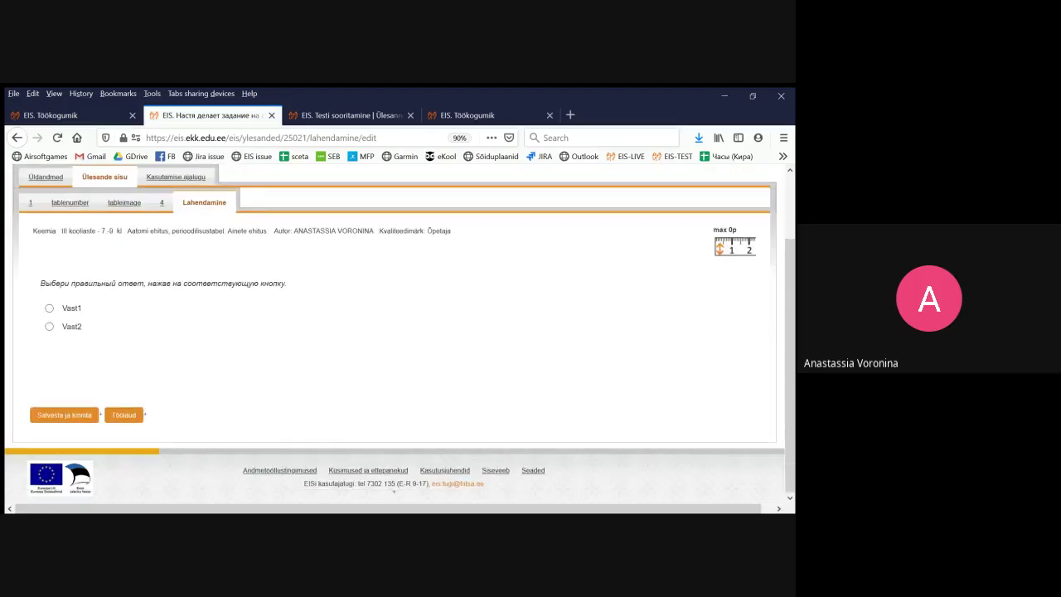
click(49, 307)
scroll(398, 332, down, 3)
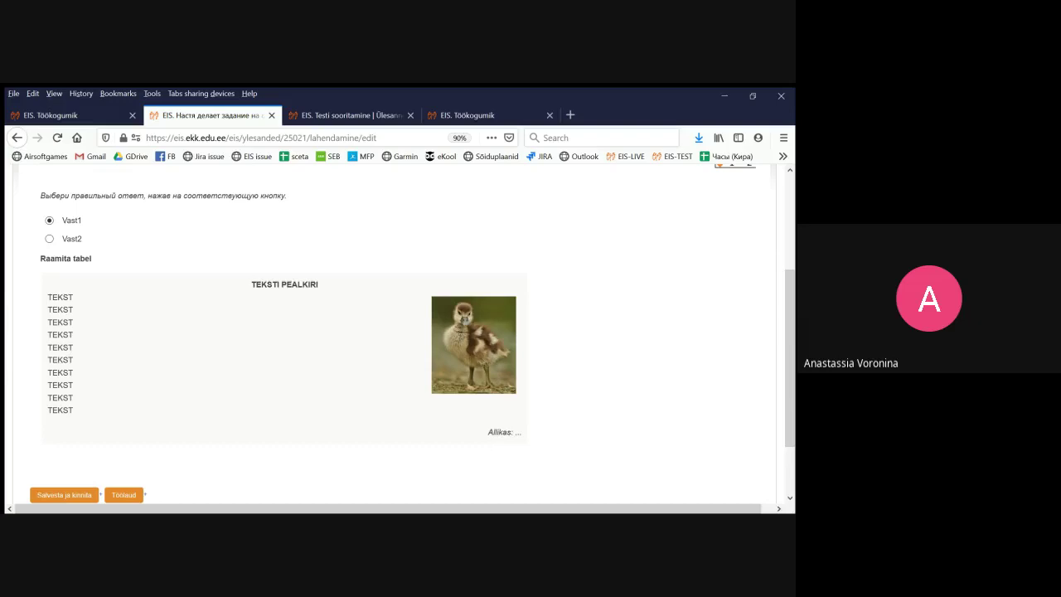
click(49, 239)
scroll(394, 334, down, 4)
scroll(395, 333, down, 6)
scroll(394, 333, up, 11)
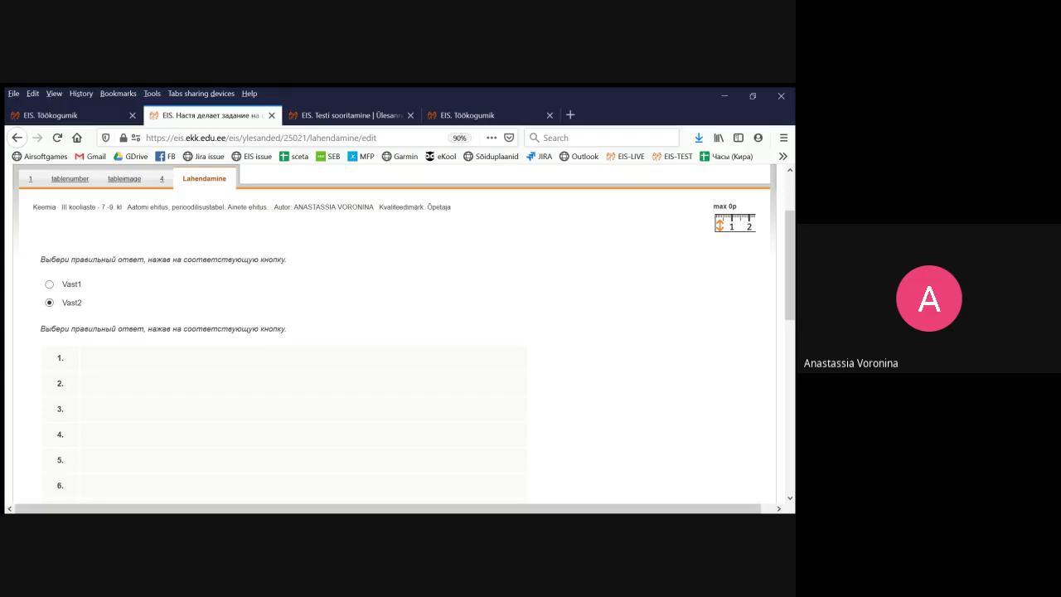
scroll(395, 333, up, 2)
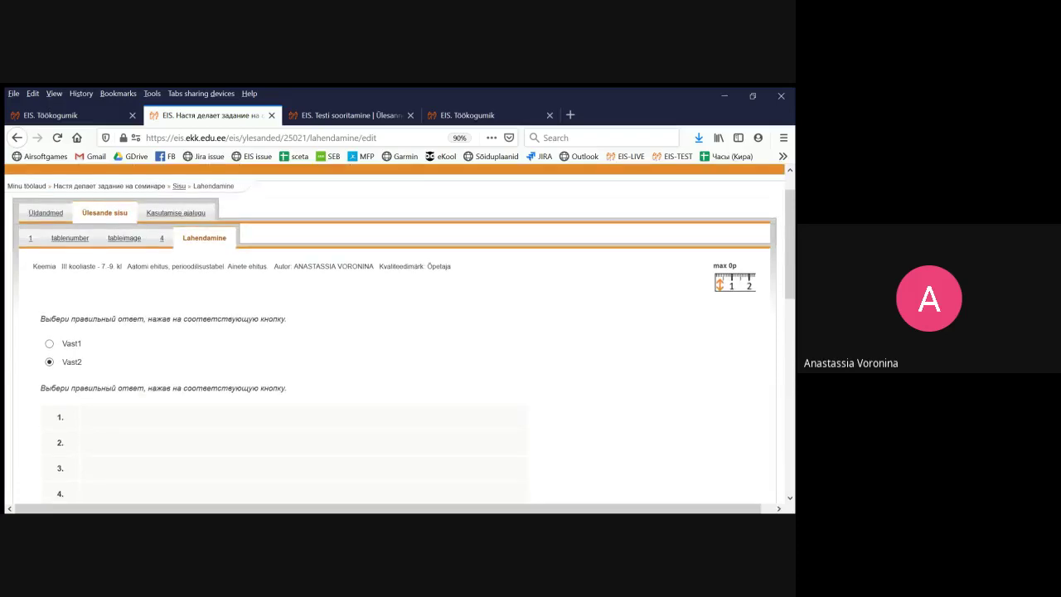
Enable Pilt kuvatakse for the duckling image in content block 4 and save the block
click(31, 238)
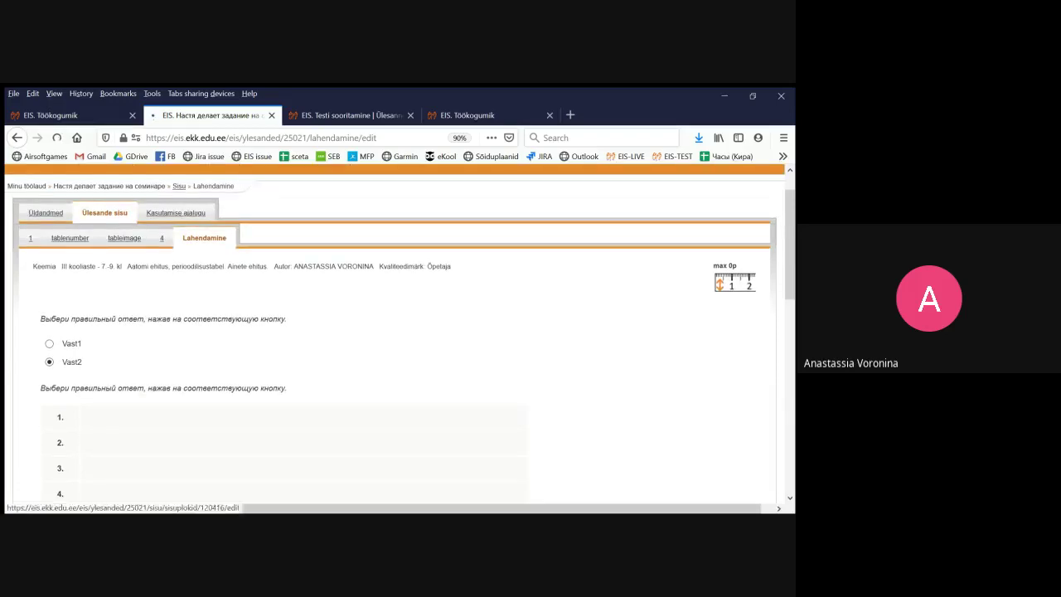
scroll(395, 333, down, 2)
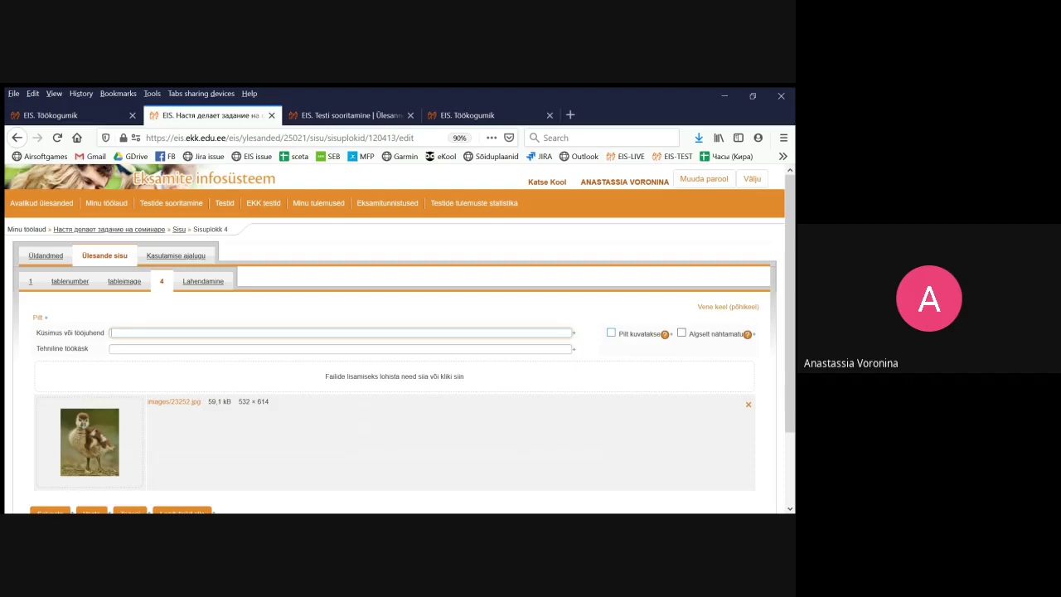
click(611, 333)
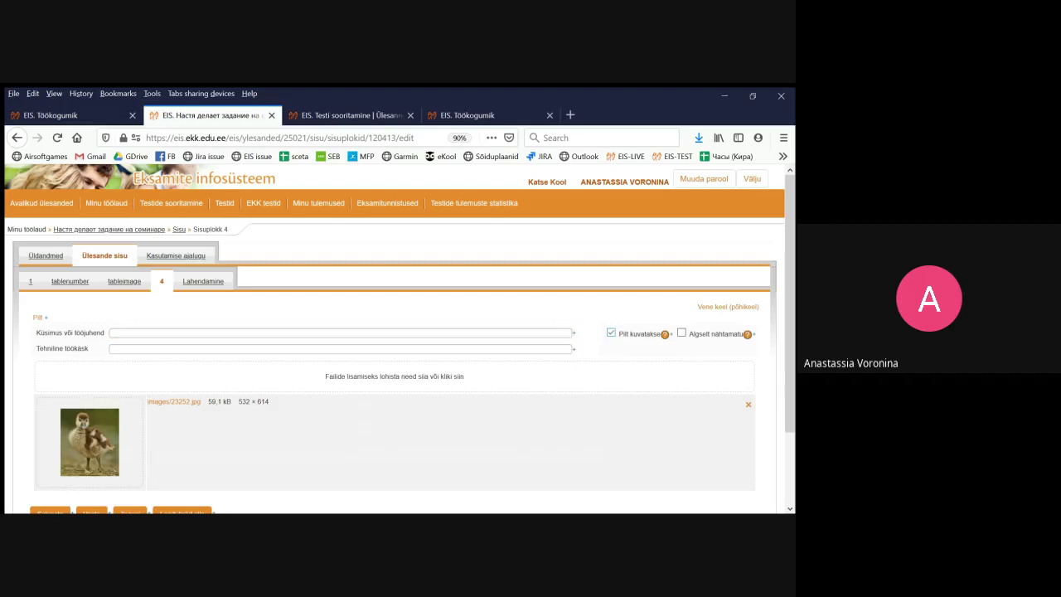
scroll(394, 335, down, 2)
click(50, 454)
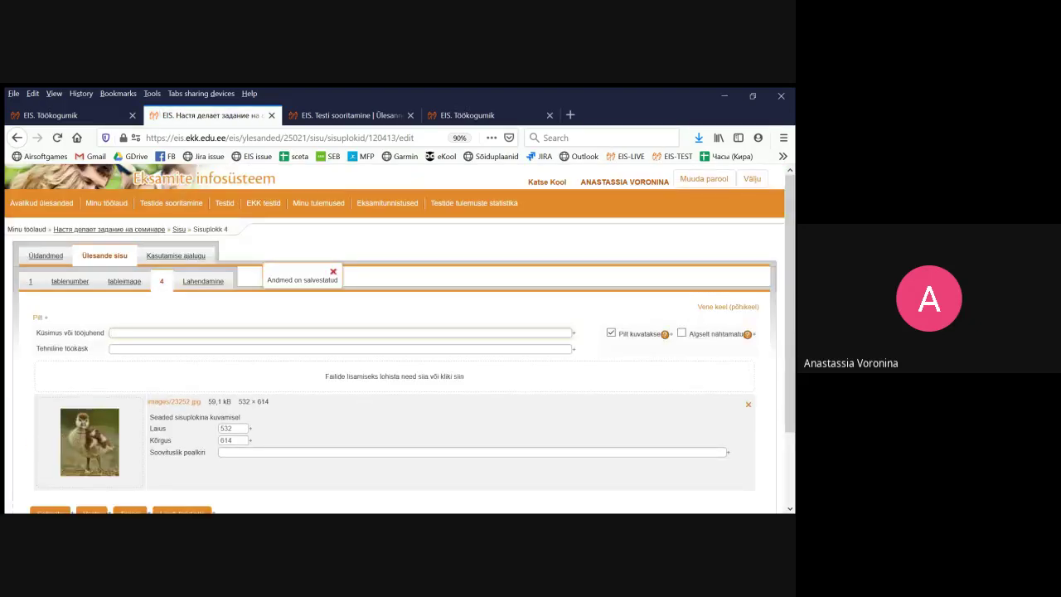
Open the Lahendamine preview and examine how the image from block 4 is laid out under the answer choices
click(203, 282)
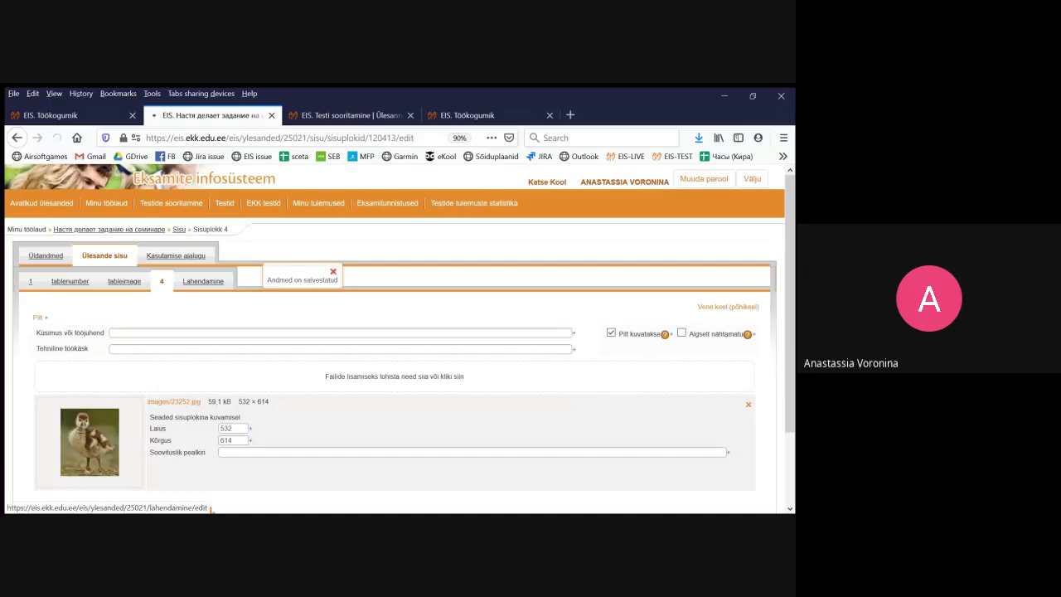
scroll(397, 331, down, 6)
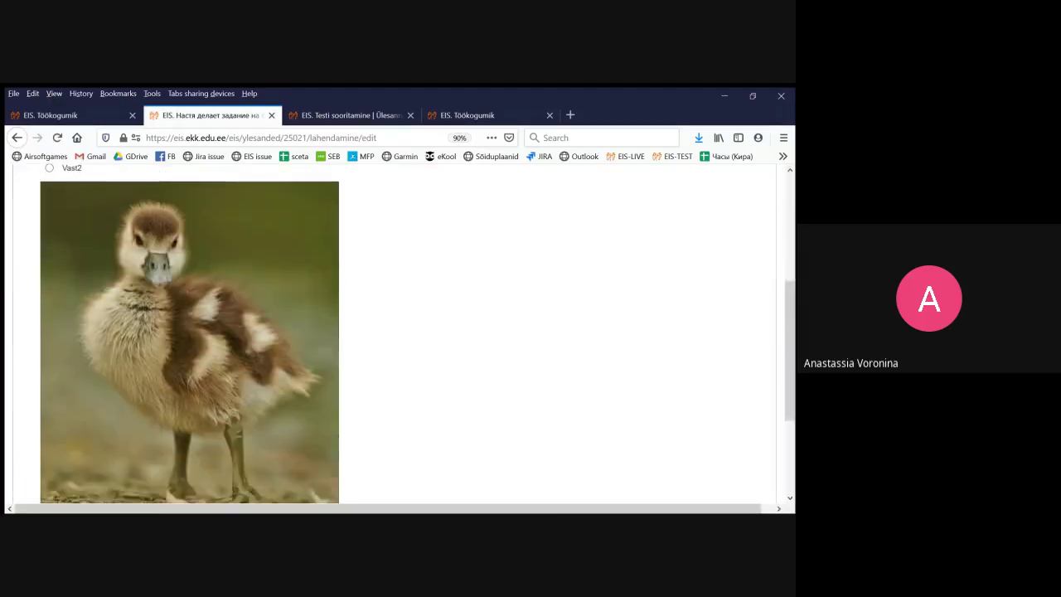
scroll(397, 331, up, 3)
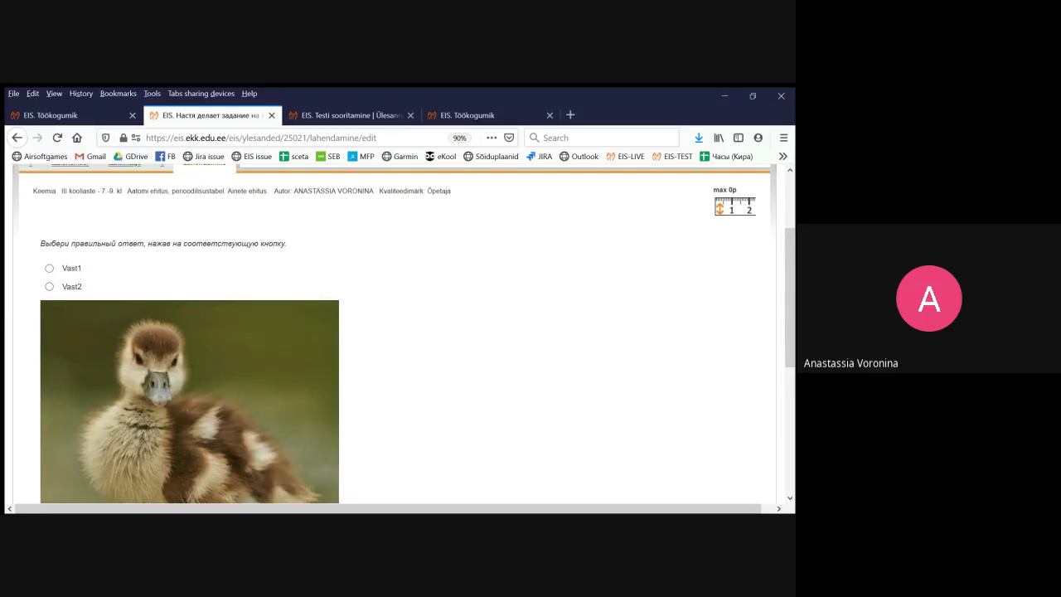
scroll(397, 331, up, 1)
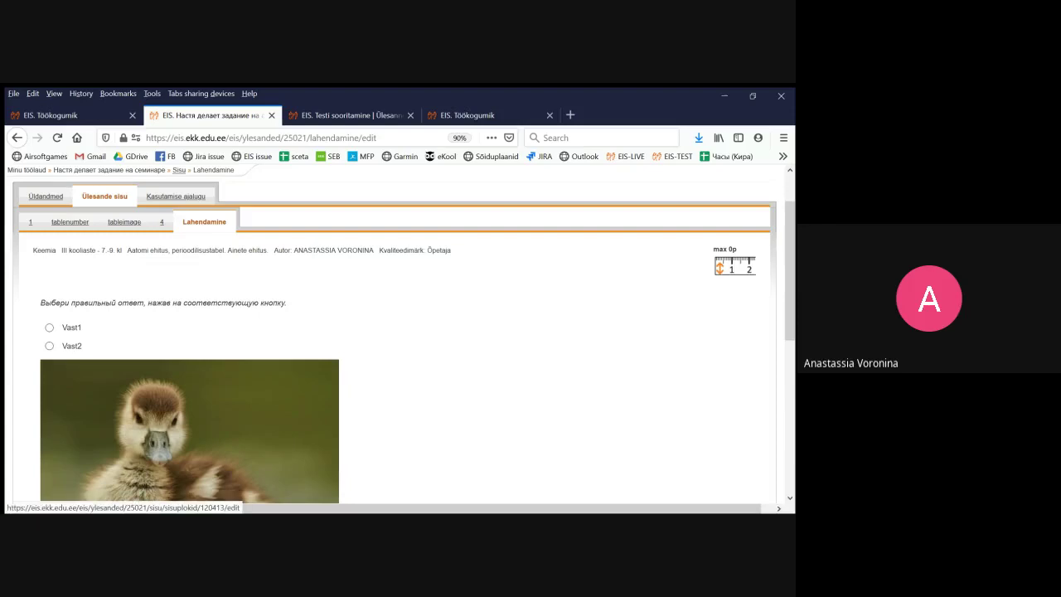
scroll(398, 332, down, 3)
scroll(398, 331, up, 3)
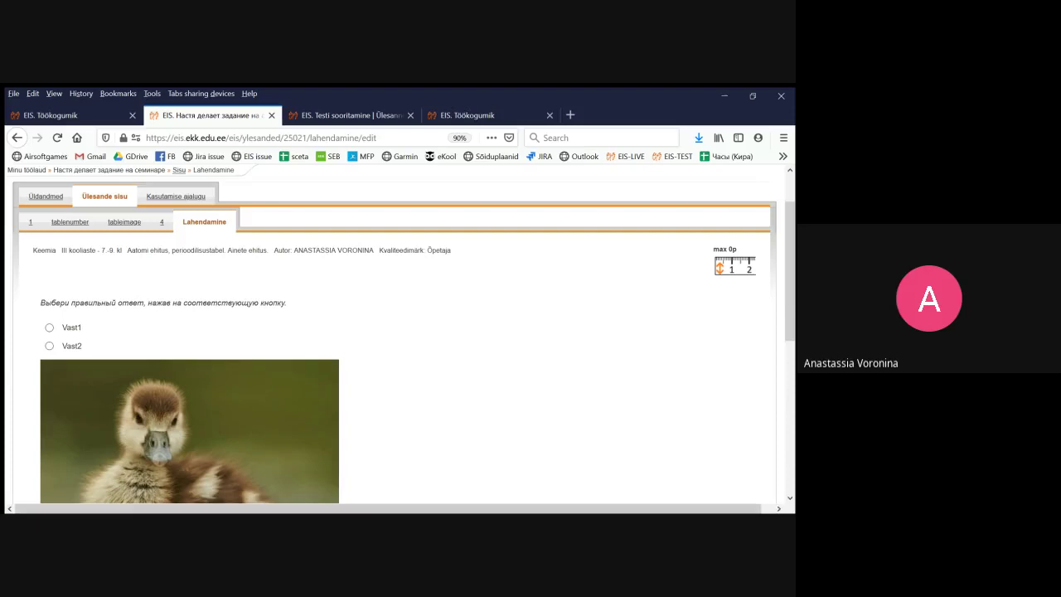
scroll(397, 332, down, 3)
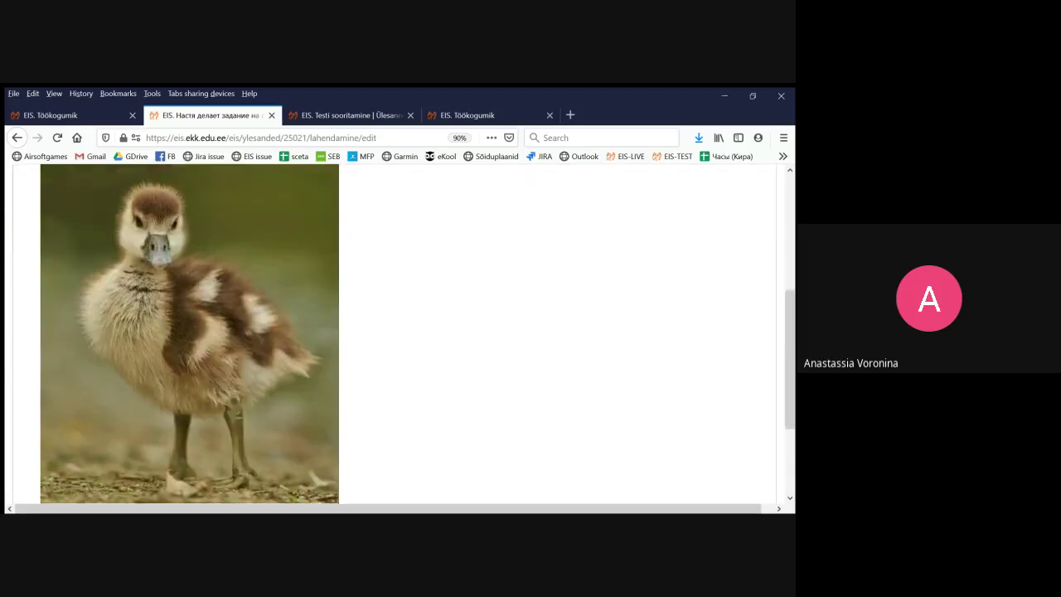
scroll(397, 332, up, 1)
key(alt+Tab)
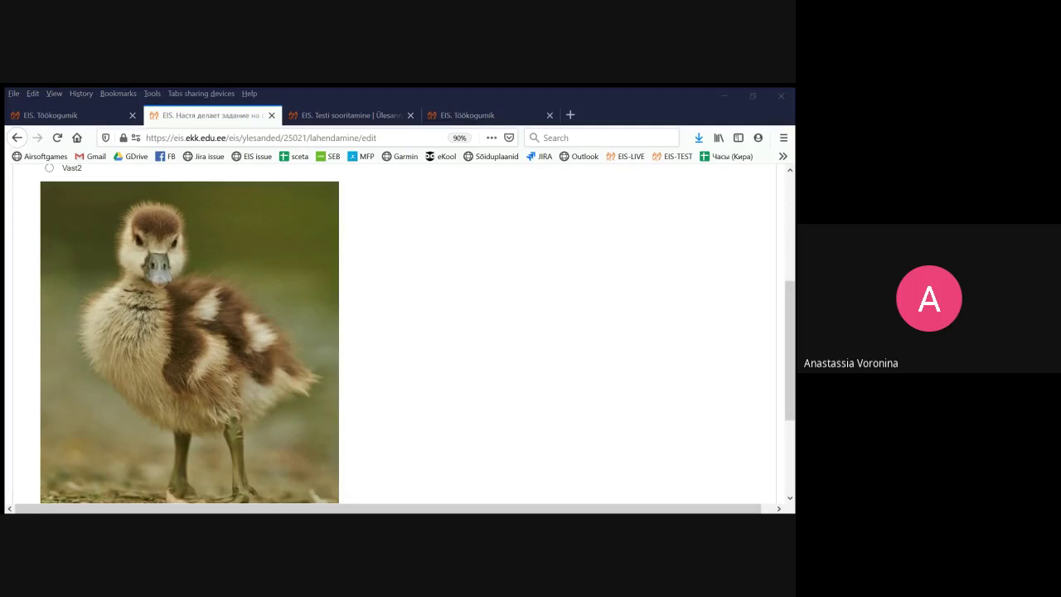